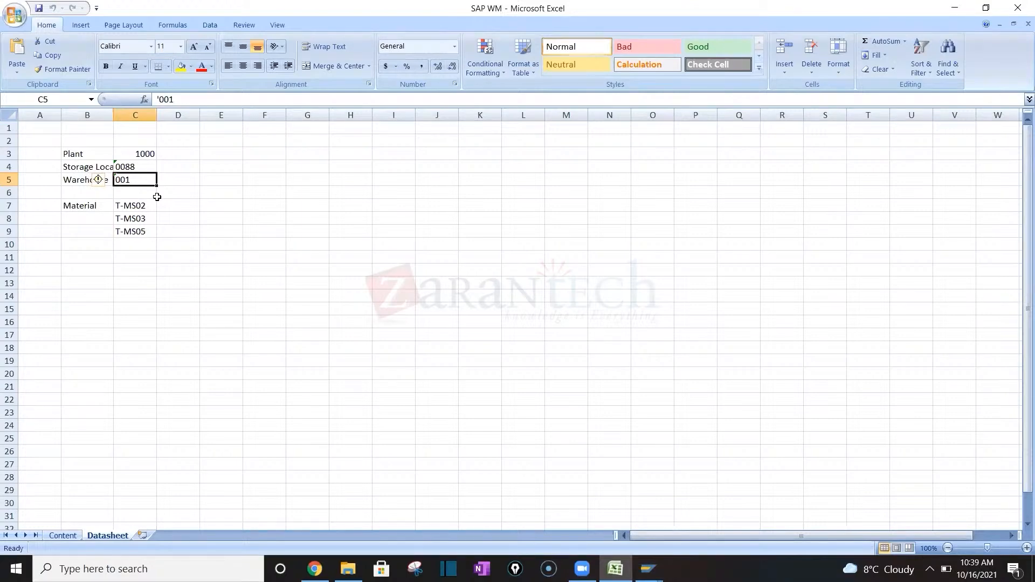
# Switch to the SAP Easy Access session, start transaction SPRO and display the SAP Reference IMG
pyautogui.moveTo(143, 203); pyautogui.dragTo(147, 240)
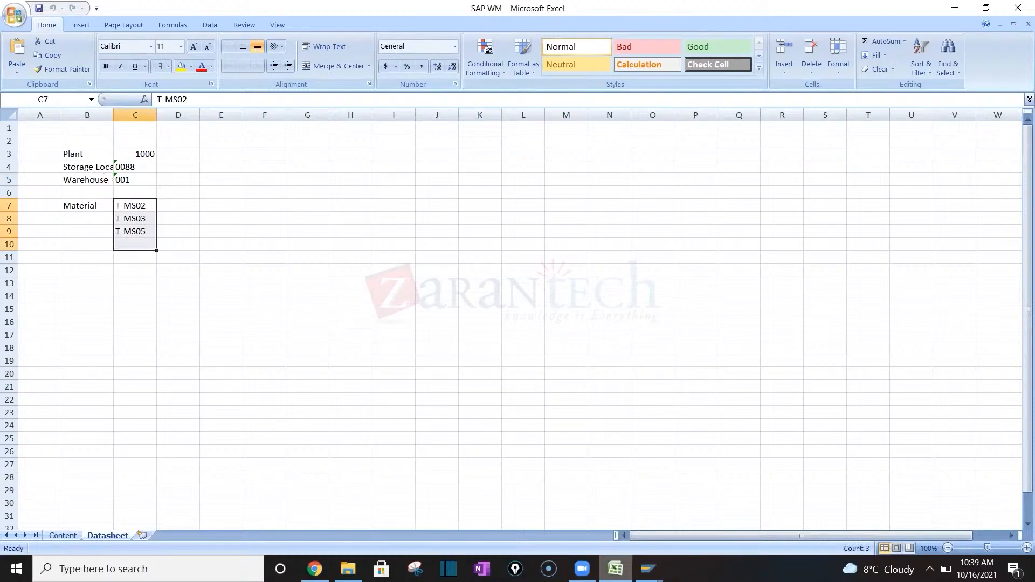
pyautogui.click(648, 569)
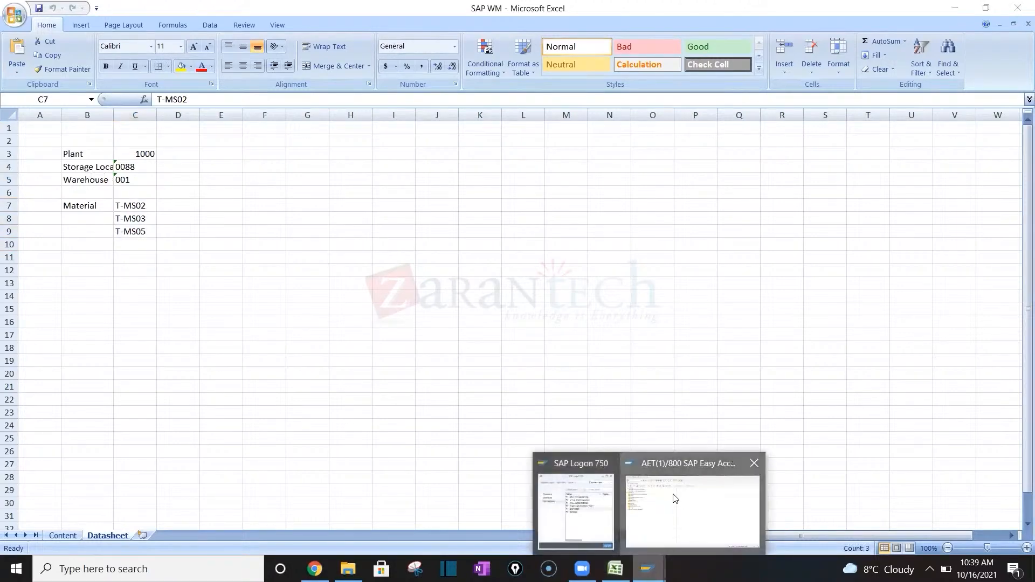
pyautogui.click(693, 540)
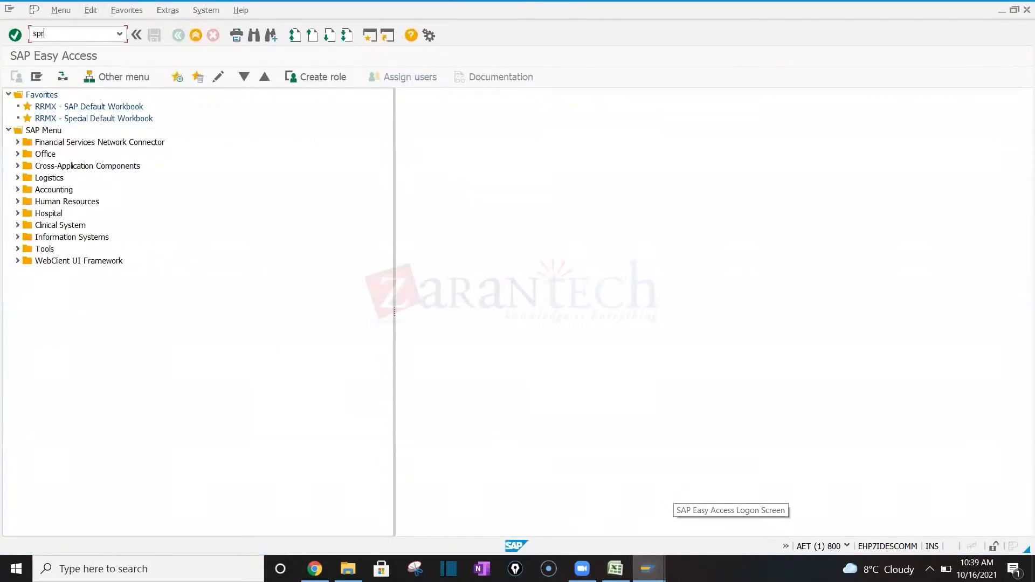
pyautogui.write('spro')
pyautogui.press('Return')
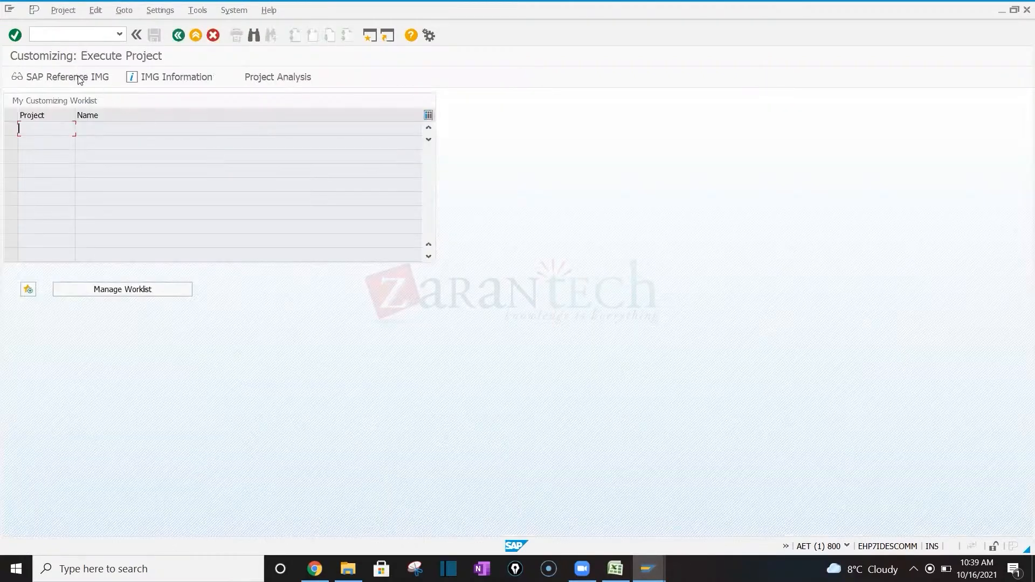
pyautogui.click(78, 77)
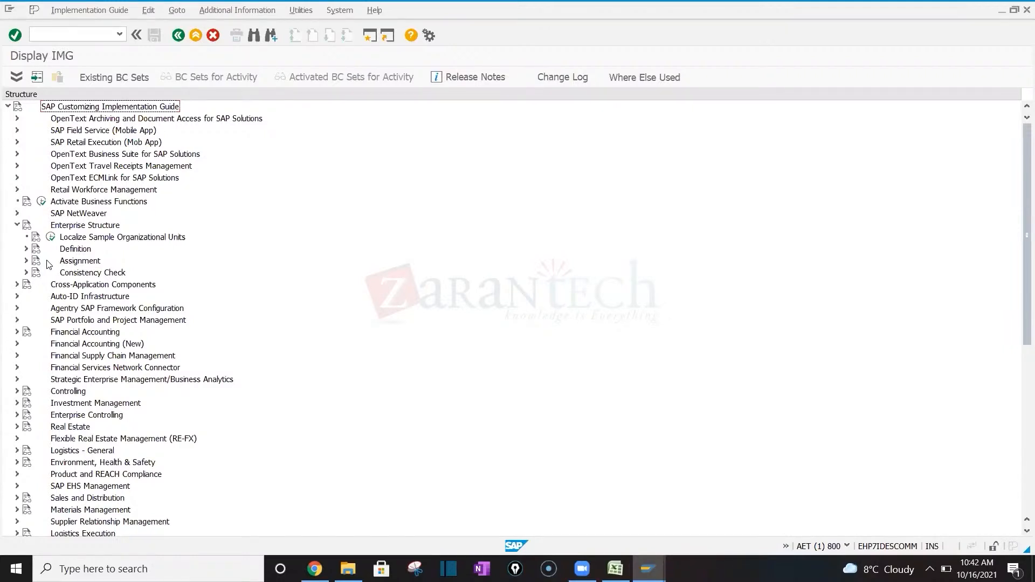
# Collapse the Enterprise Structure node and expand Logistics Execution in the implementation guide
pyautogui.click(17, 226)
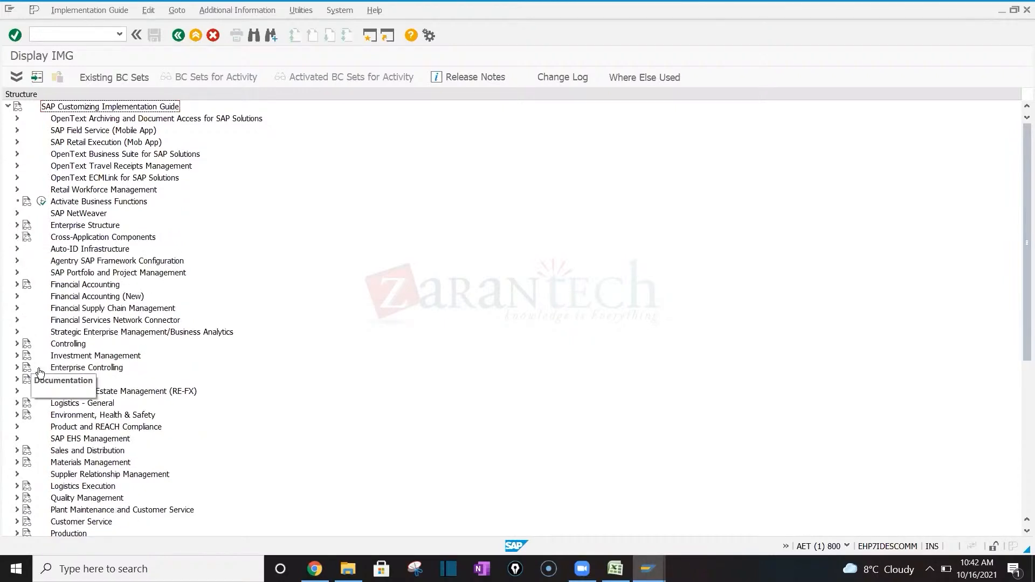
pyautogui.click(85, 475)
pyautogui.press('Down')
pyautogui.press('Down')
pyautogui.press('Down')
pyautogui.press('Down')
pyautogui.press('Down')
pyautogui.press('Down')
pyautogui.press('Down')
pyautogui.press('Down')
pyautogui.press('Down')
pyautogui.press('Down')
pyautogui.press('Down')
pyautogui.press('Down')
pyautogui.press('Down')
pyautogui.press('Down')
pyautogui.press('Down')
pyautogui.press('Down')
pyautogui.press('Down')
pyautogui.press('Down')
pyautogui.press('Down')
pyautogui.press('Down')
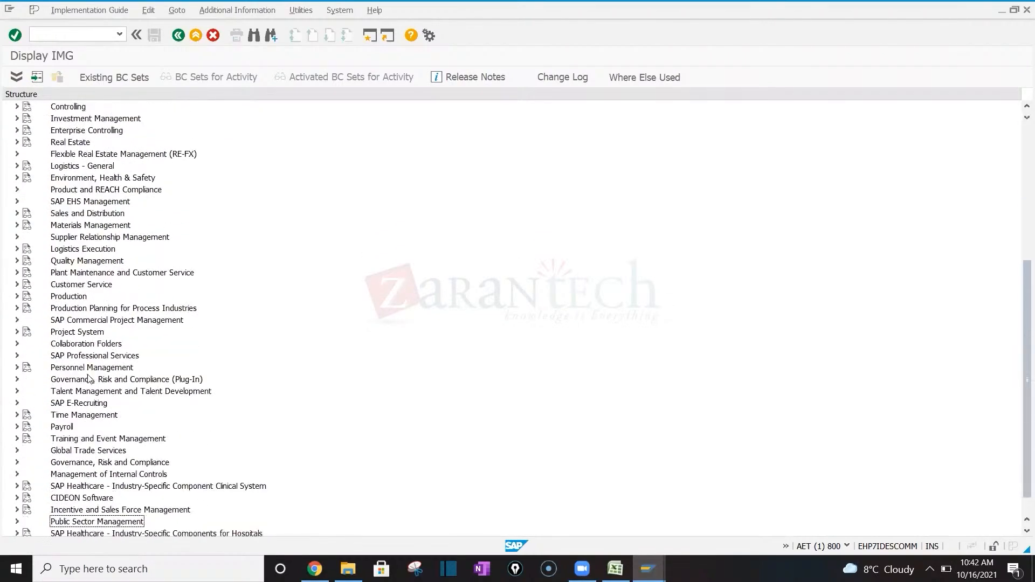
pyautogui.click(15, 250)
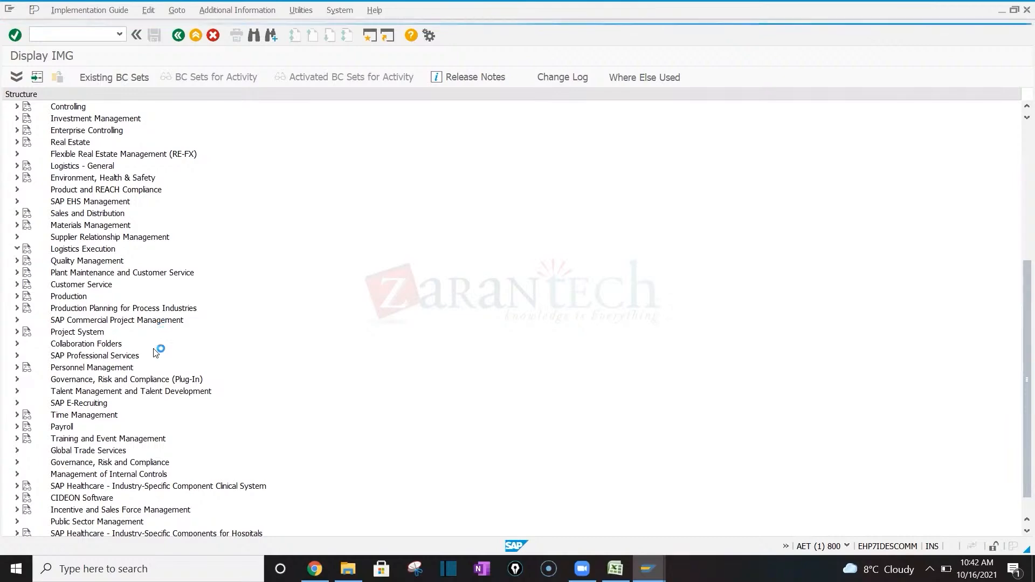
# Expand the Warehouse Management node under Logistics Execution
pyautogui.hotkey('alt', 'Tab')
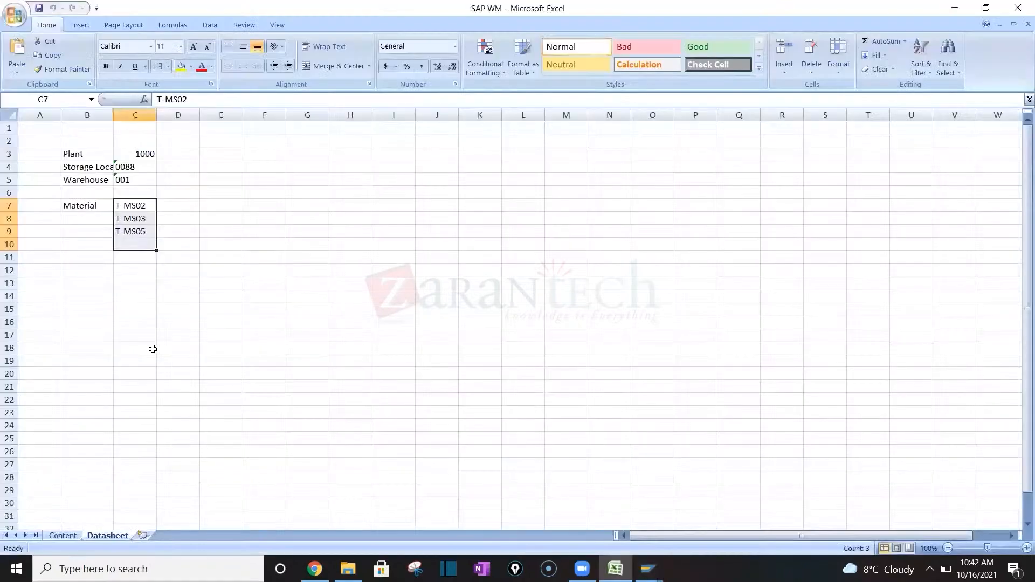
pyautogui.hotkey('alt', 'Tab')
pyautogui.press('Tab')
pyautogui.hotkey('alt', 'Tab')
pyautogui.hotkey('alt', 'Tab')
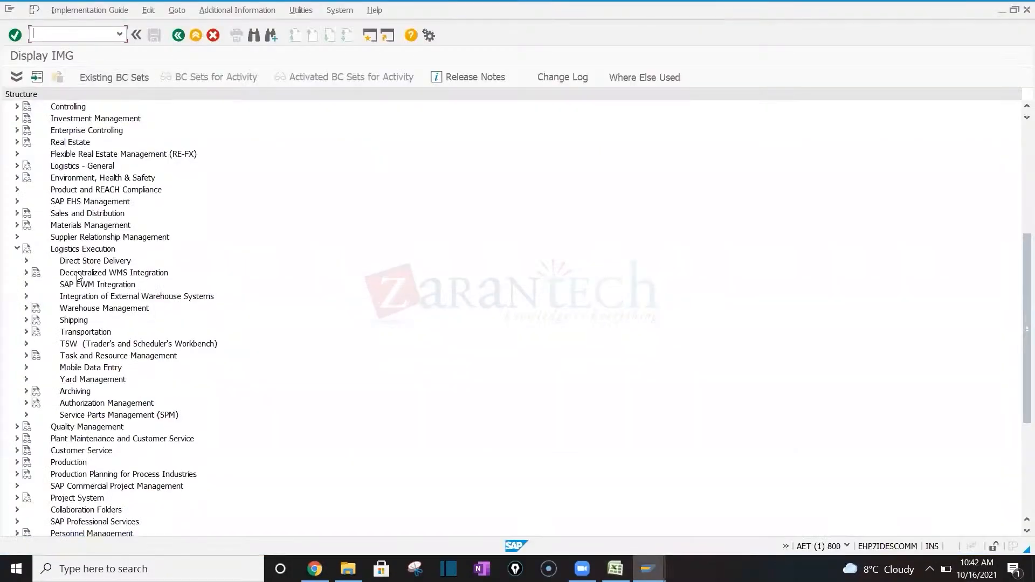
pyautogui.click(24, 309)
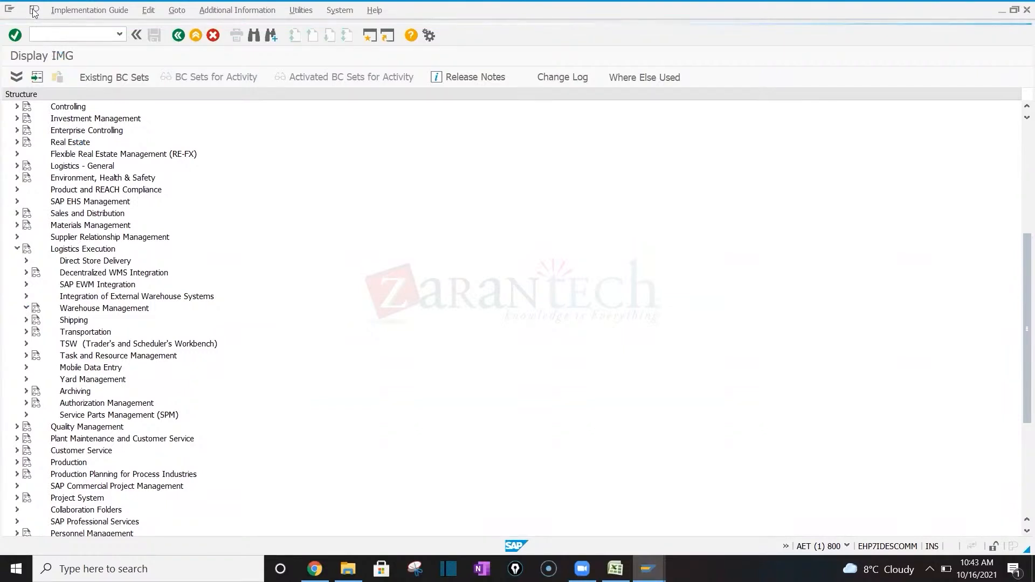
# Open a new SAP GUI window and start the transaction for warehouse stocks per material
pyautogui.click(8, 10)
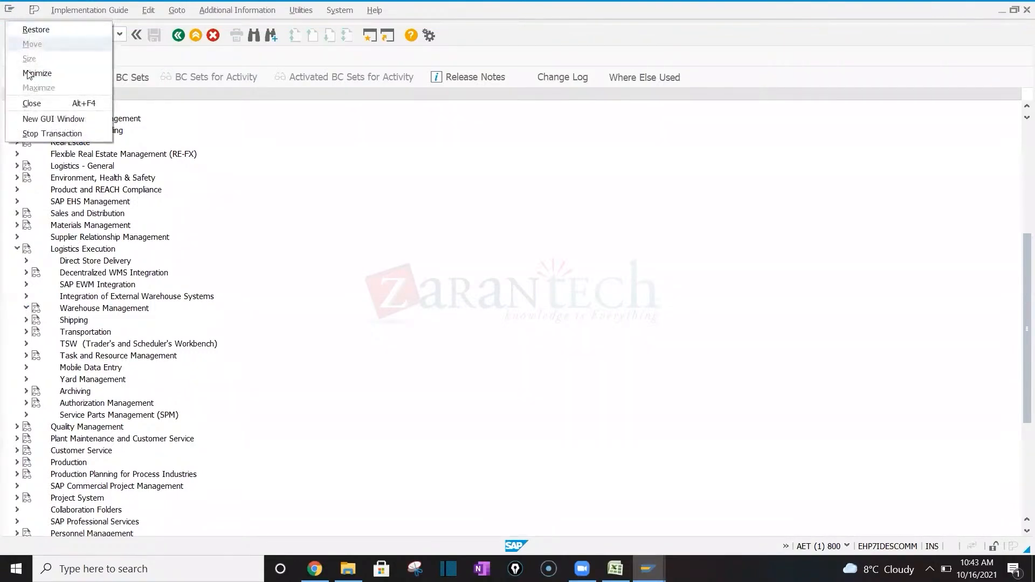
pyautogui.click(57, 121)
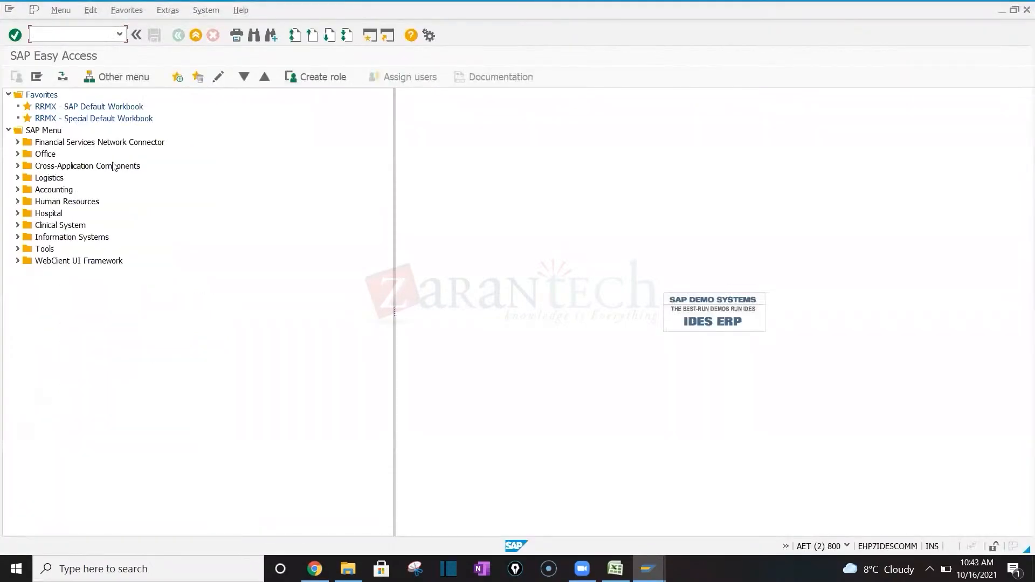
pyautogui.press('Return')
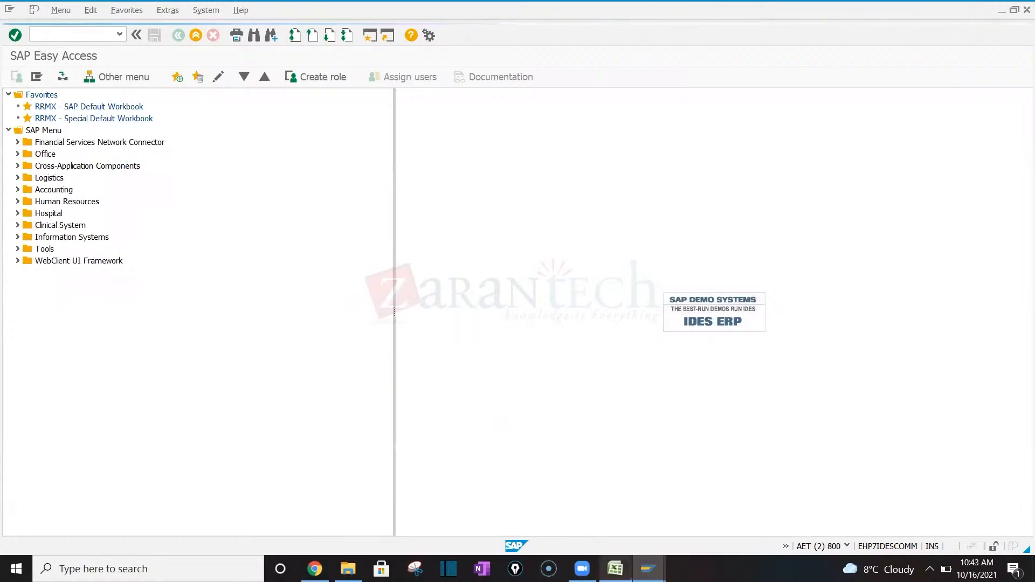
# Copy the material number T-MS02 from cell C7 of the Excel Datasheet and return to SAP
pyautogui.click(615, 569)
pyautogui.click(148, 209)
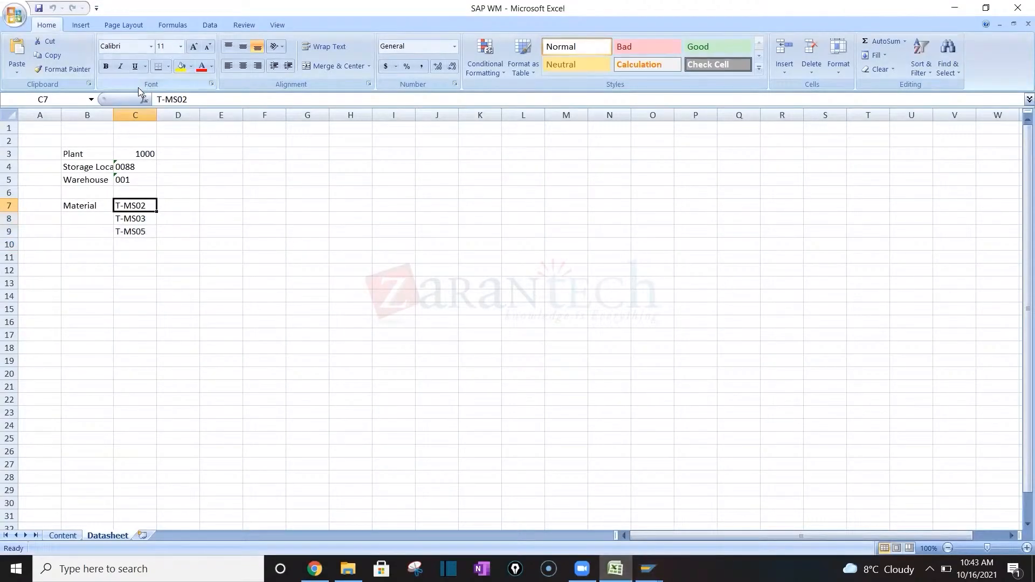
pyautogui.click(198, 102)
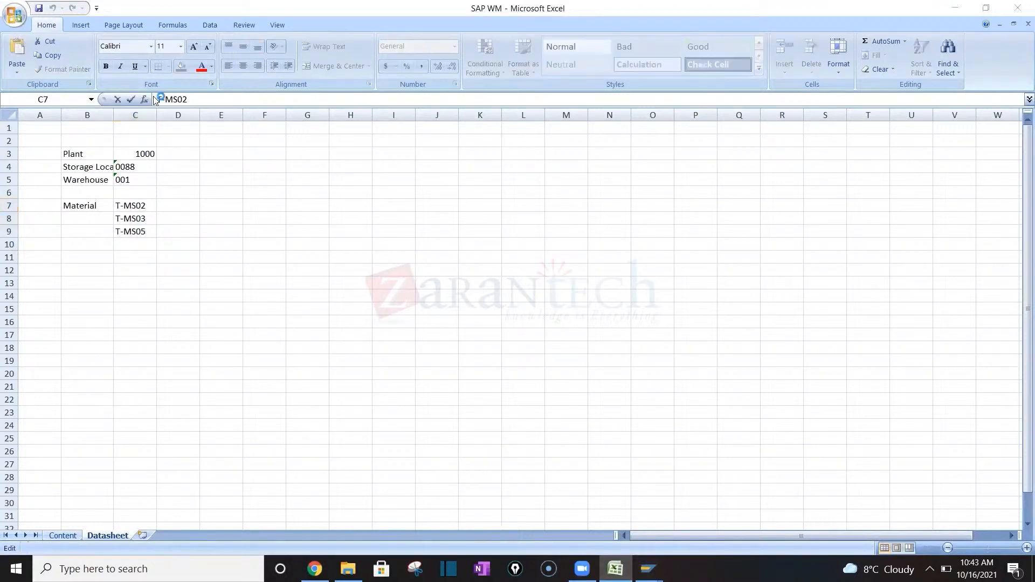
pyautogui.hotkey('alt', 'Tab')
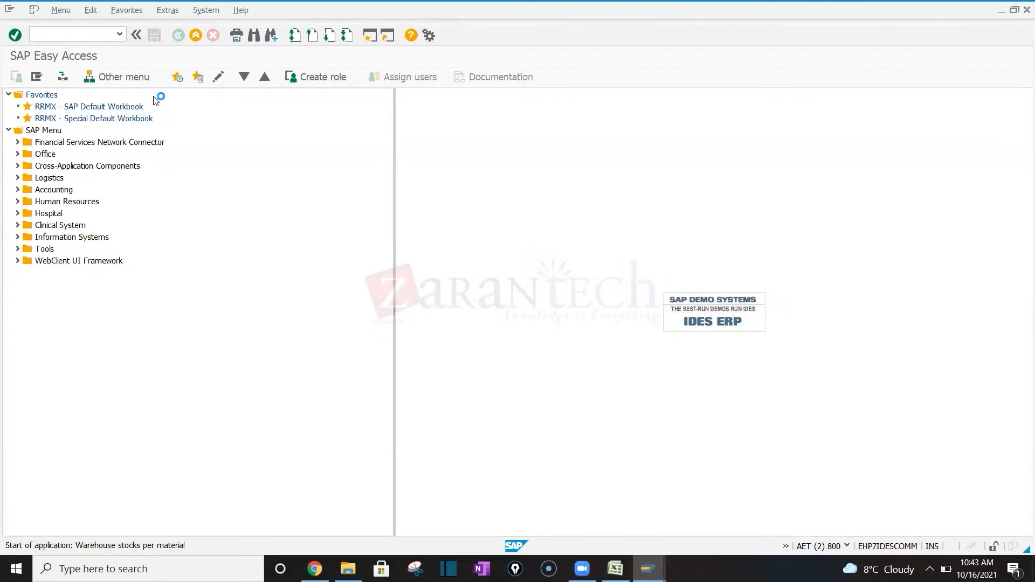
pyautogui.hotkey('alt', 'Tab')
pyautogui.hotkey('alt', 'Tab')
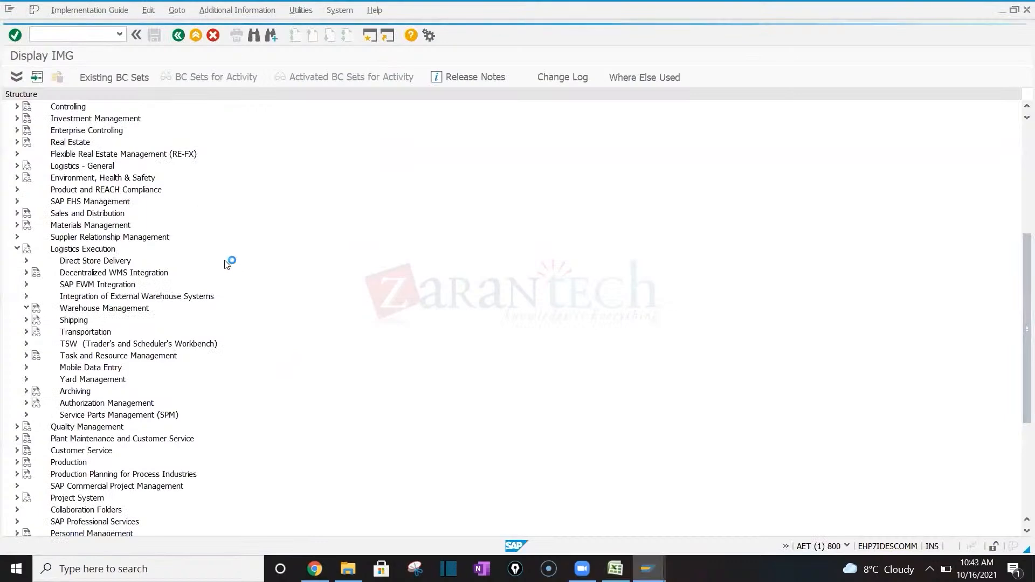
pyautogui.hotkey('alt', 'Tab')
pyautogui.hotkey('alt', 'Tab')
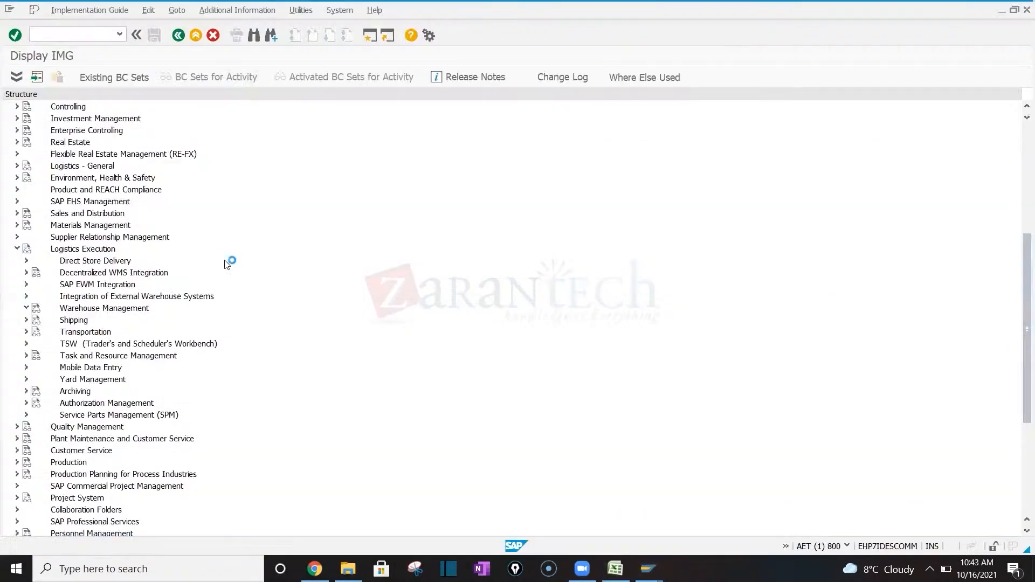
pyautogui.hotkey('alt', 'Tab')
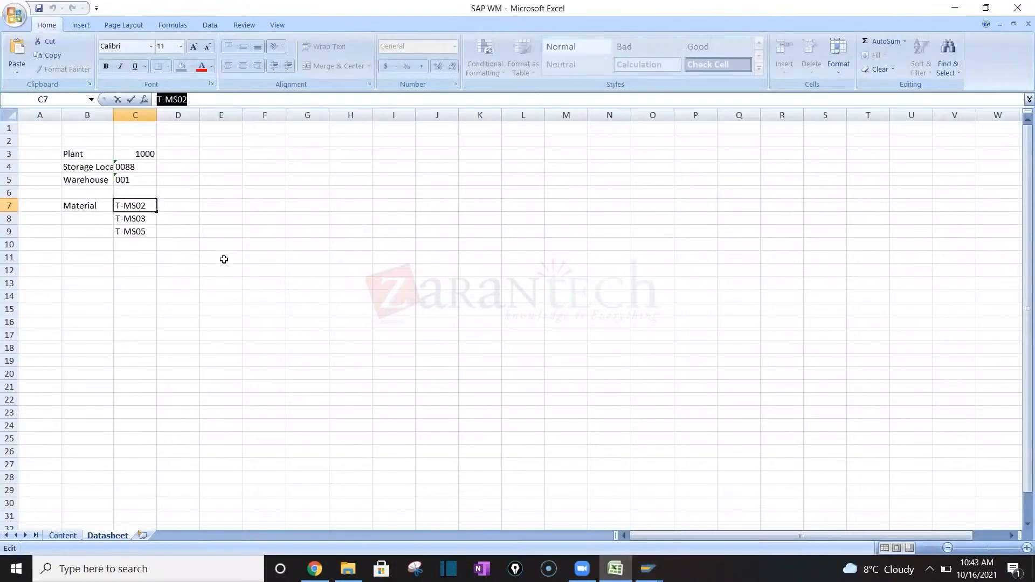
pyautogui.hotkey('alt', 'Tab')
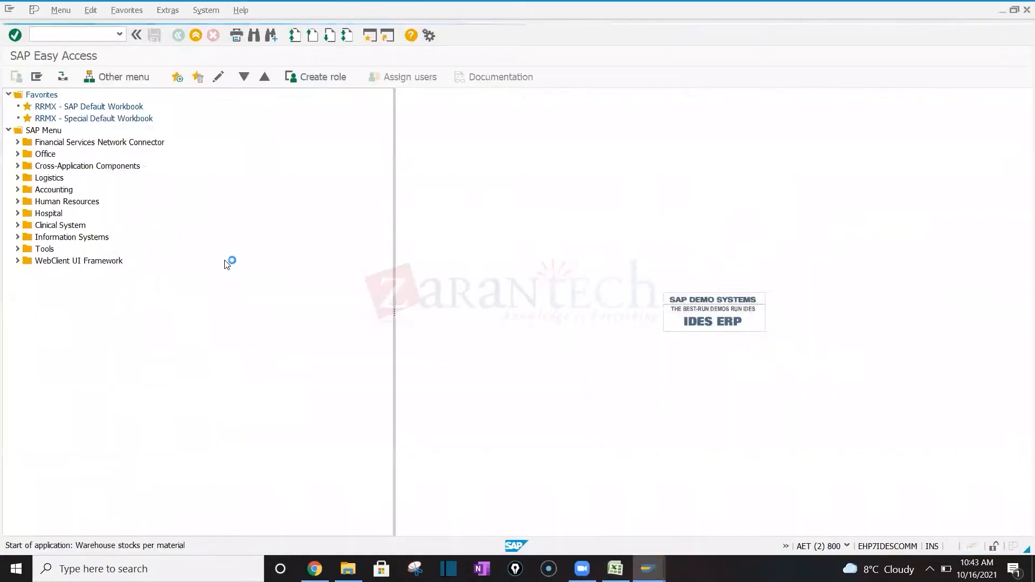
# Return to the Display IMG session, expand Master Data under Warehouse Management and execute Define Storage Type
pyautogui.hotkey('alt', 'Tab')
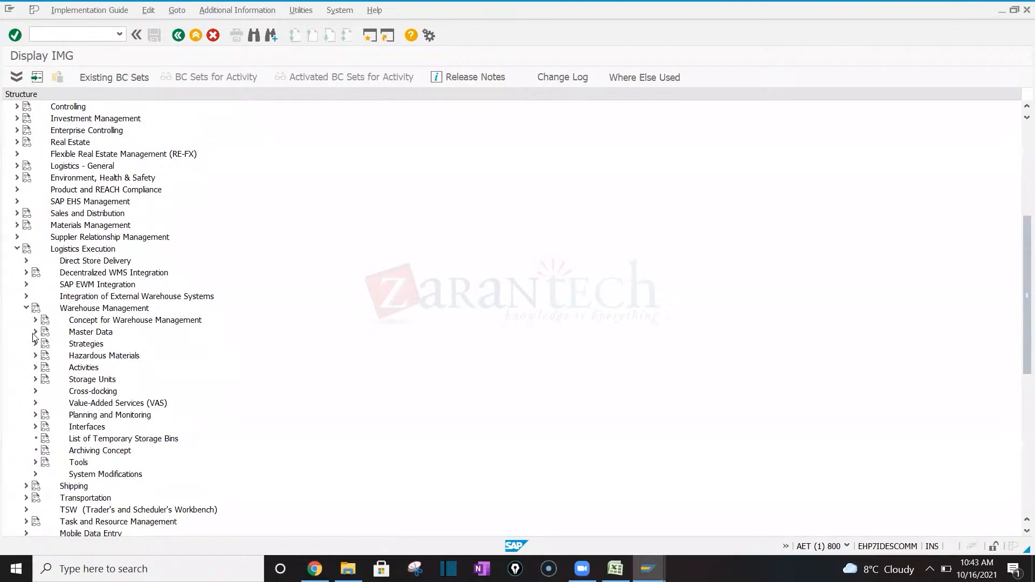
pyautogui.click(35, 332)
pyautogui.click(71, 379)
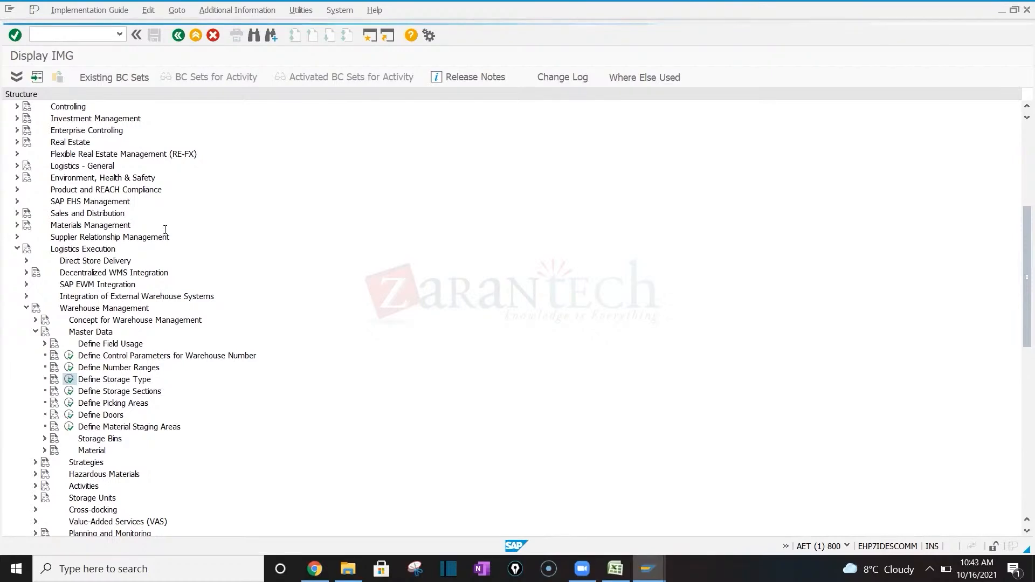
# In the Stock Overview session, enter material T-MS02 and warehouse number 001
pyautogui.hotkey('alt', 'Tab')
pyautogui.hotkey('shift', 'Tab')
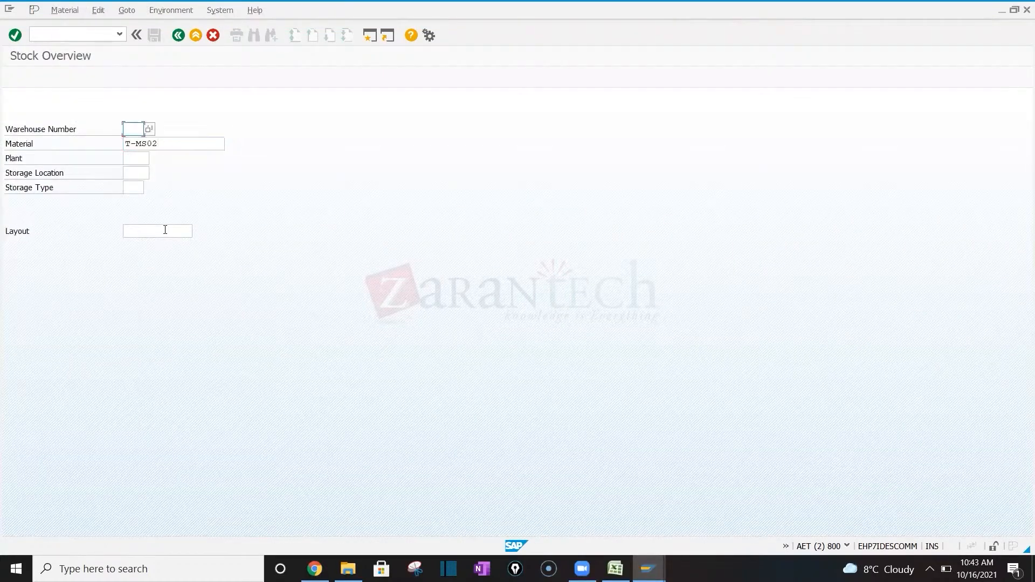
pyautogui.write('001')
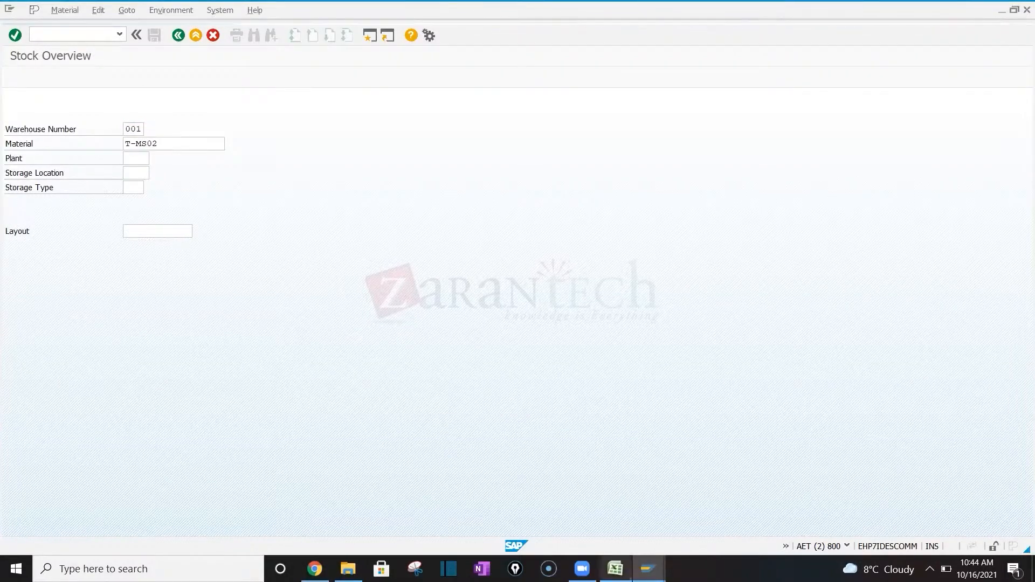
pyautogui.click(615, 568)
pyautogui.click(563, 414)
pyautogui.moveTo(647, 569)
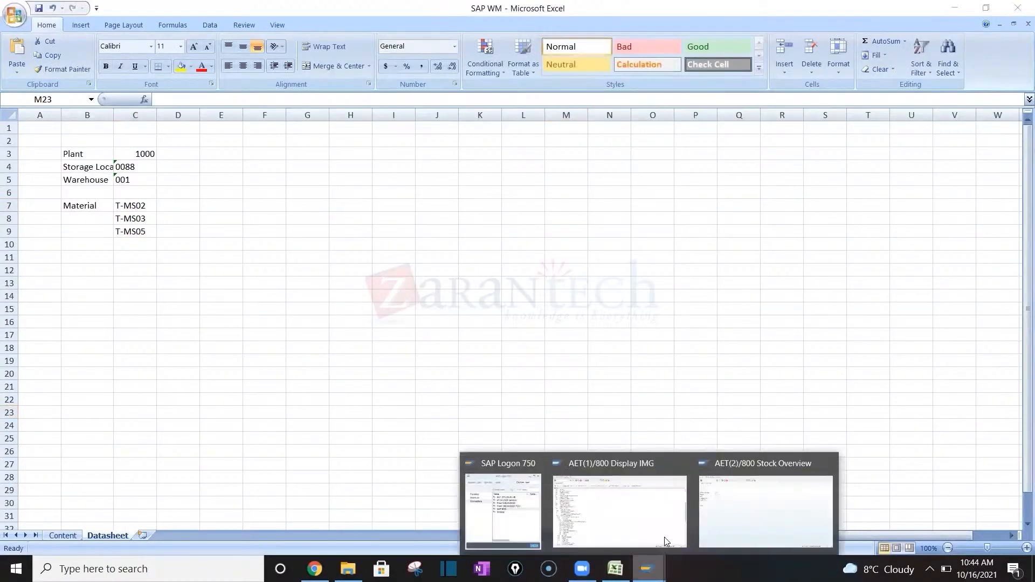
pyautogui.click(765, 501)
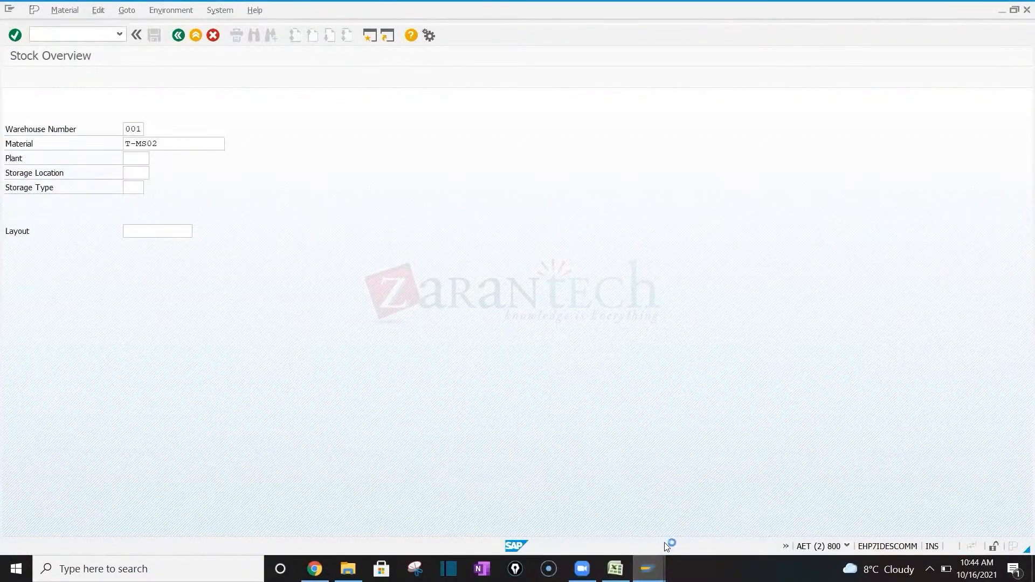
pyautogui.click(615, 568)
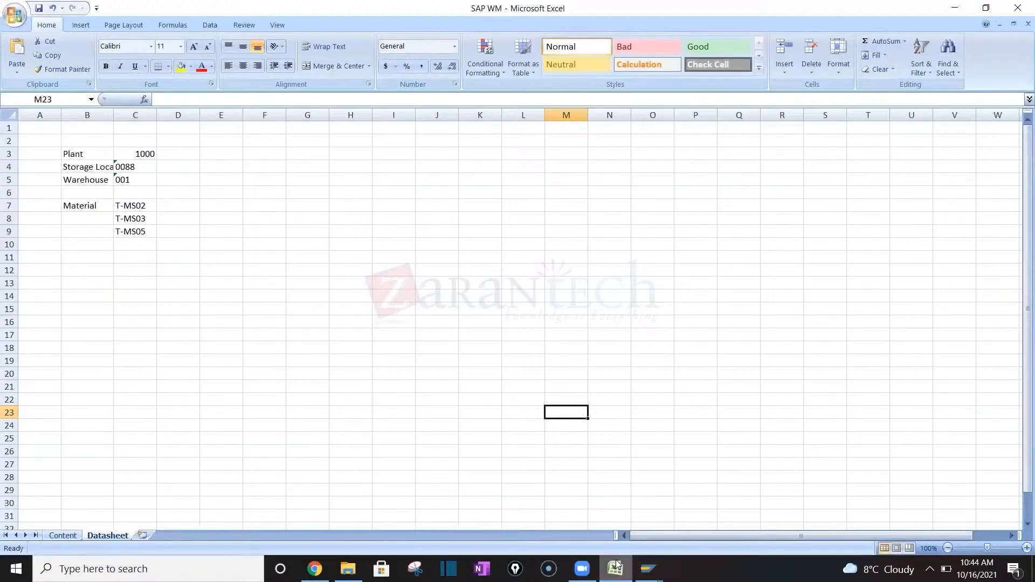
pyautogui.click(615, 569)
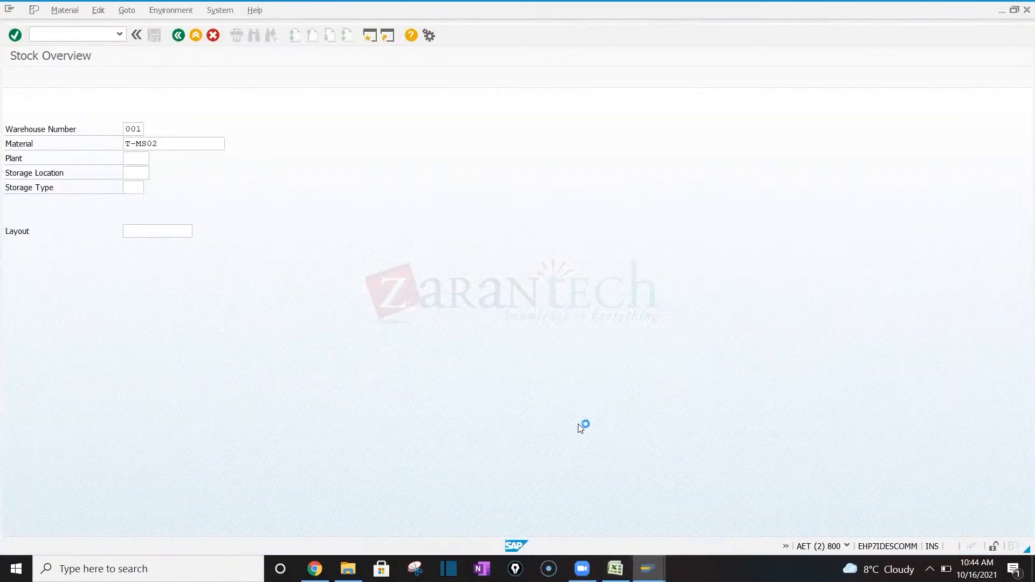
pyautogui.moveTo(648, 569)
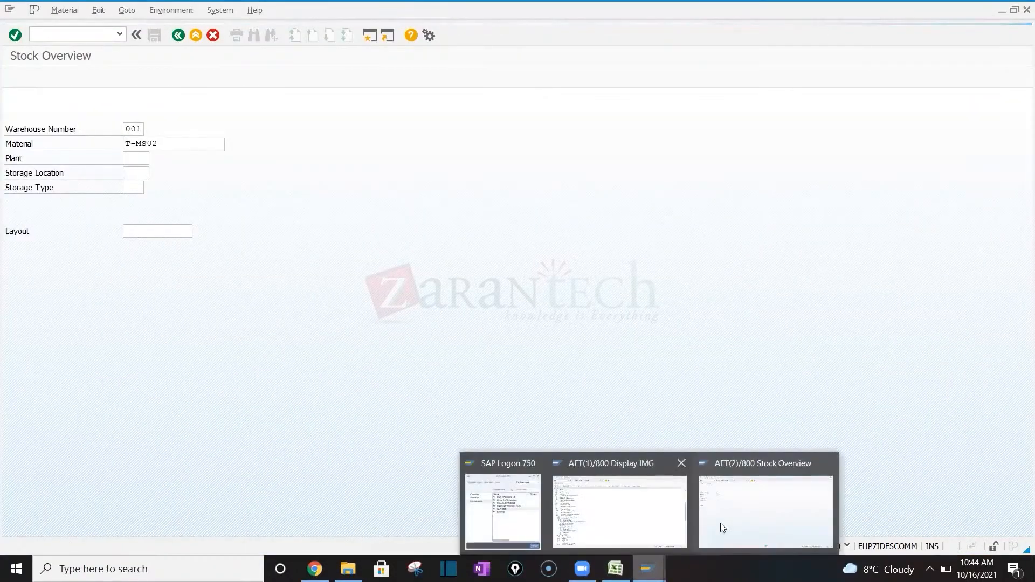
pyautogui.click(707, 519)
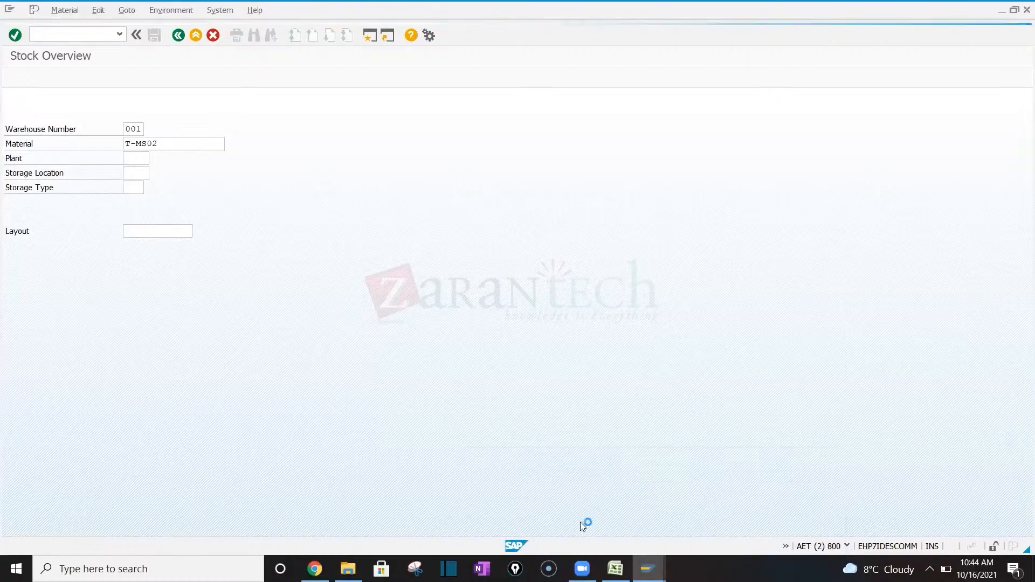
pyautogui.moveTo(648, 569)
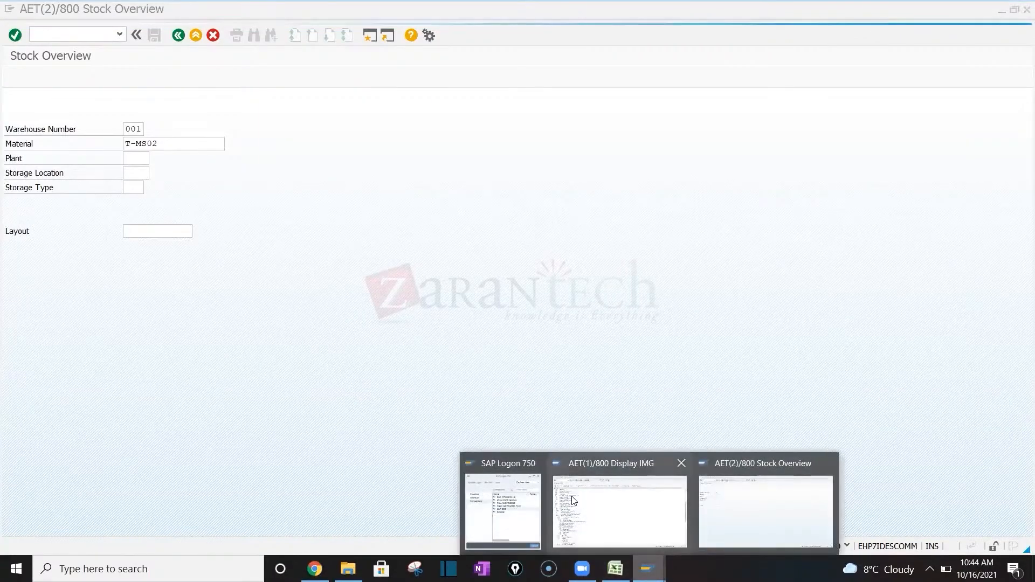
pyautogui.click(574, 501)
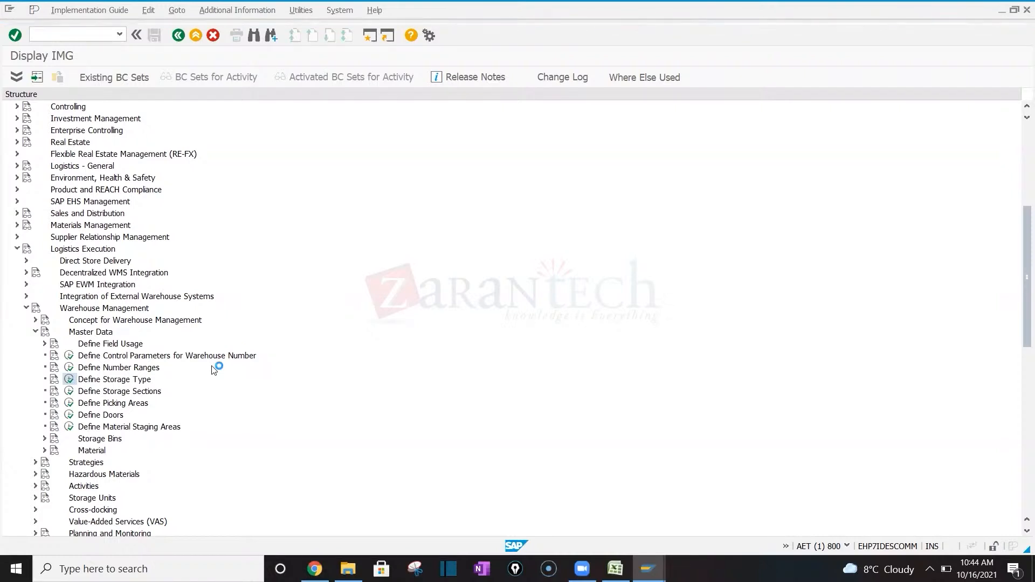
pyautogui.hotkey('alt', 'Tab')
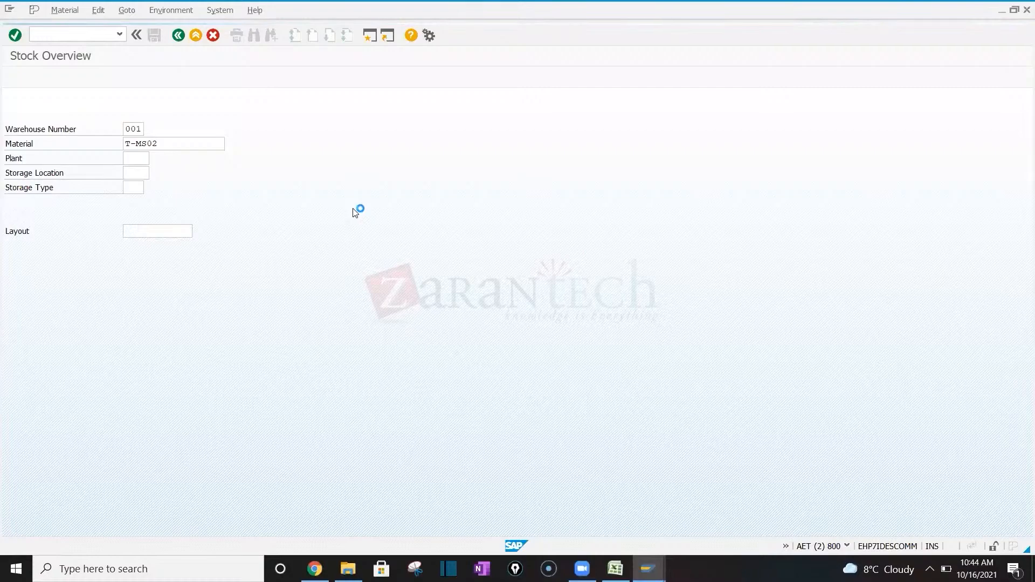
pyautogui.hotkey('alt', 'Tab')
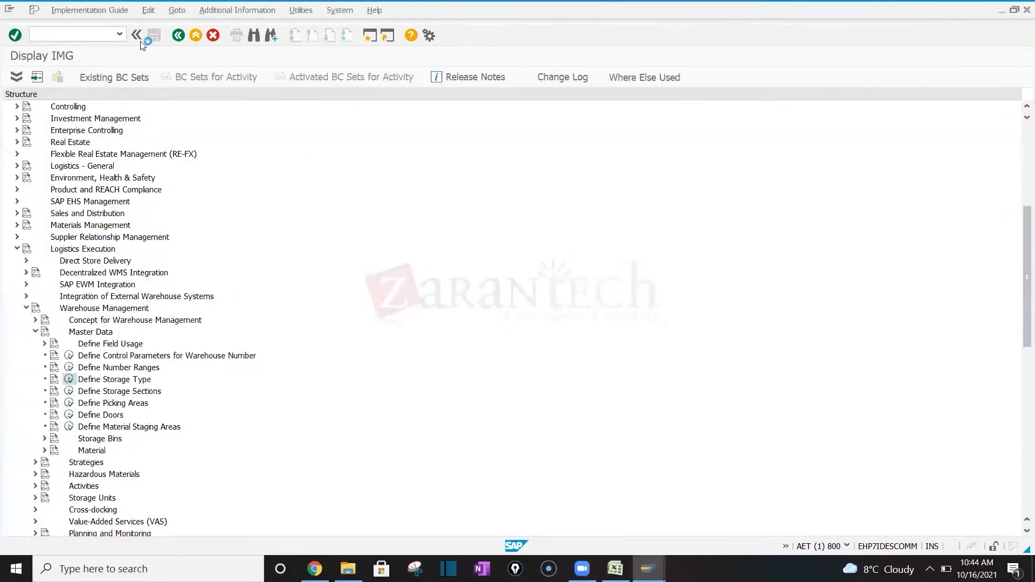
# Open another SAP GUI window and start the material master transaction
pyautogui.click(10, 9)
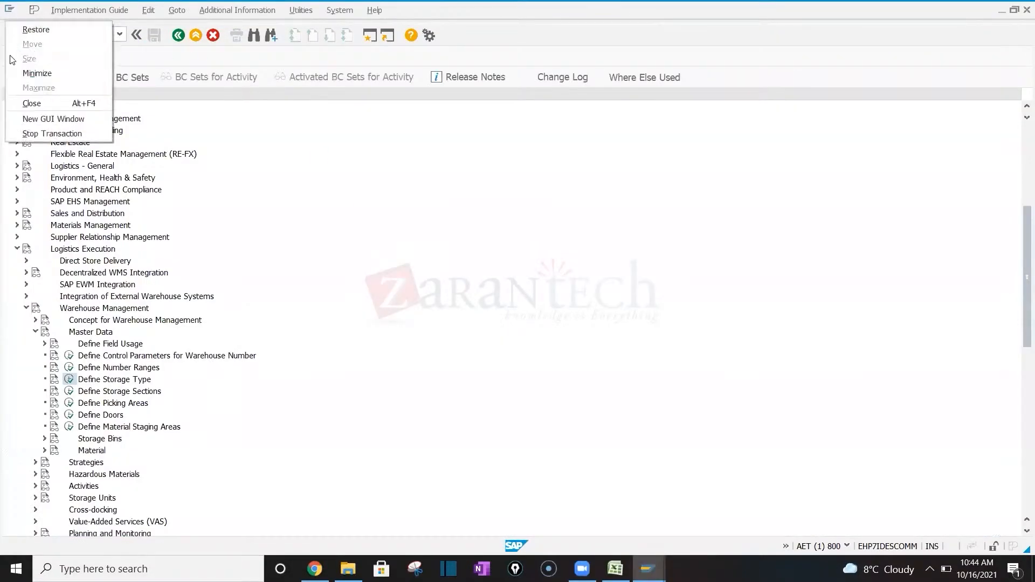
pyautogui.click(69, 120)
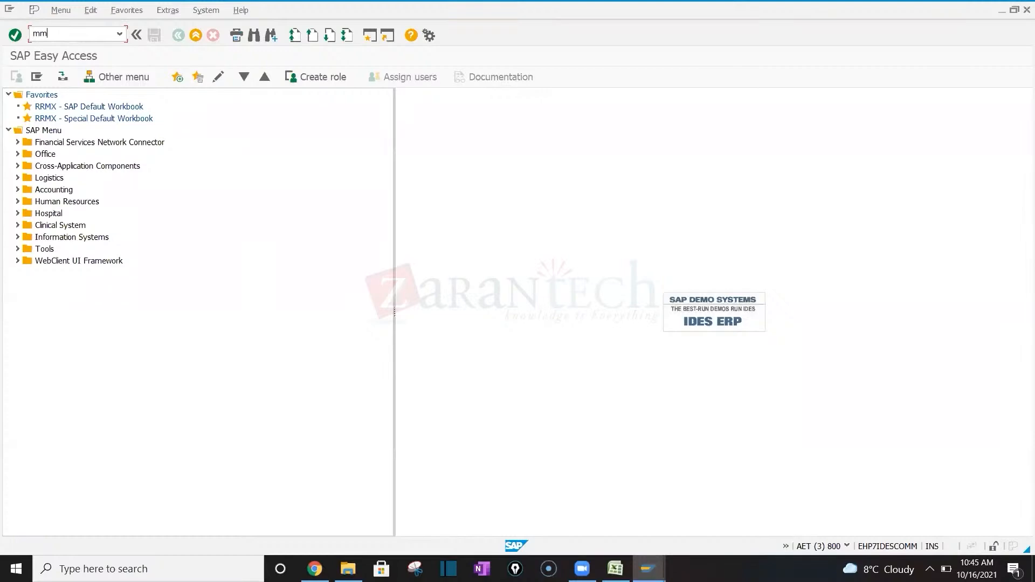
pyautogui.press('Return')
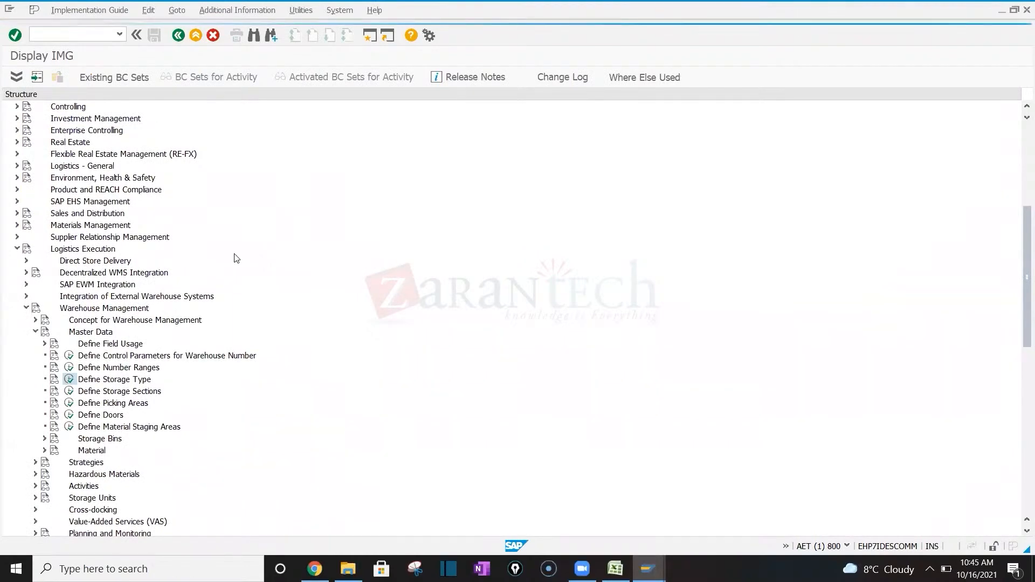
# Switch to the Stock Overview session and inspect the storage type, storage location and available stock of T-MS02
pyautogui.hotkey('alt', 'Tab')
pyautogui.press('Tab')
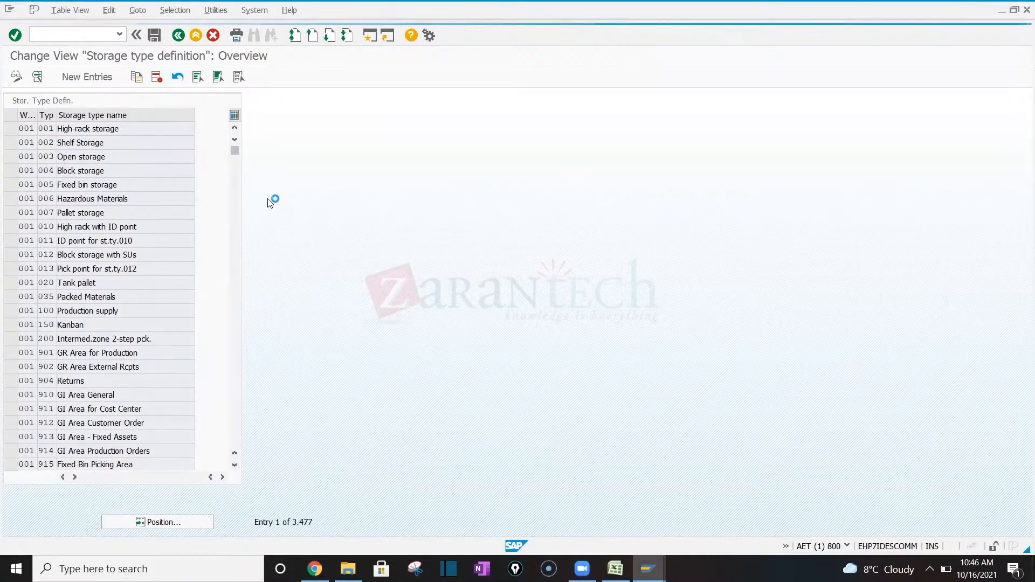
pyautogui.hotkey('alt', 'Tab')
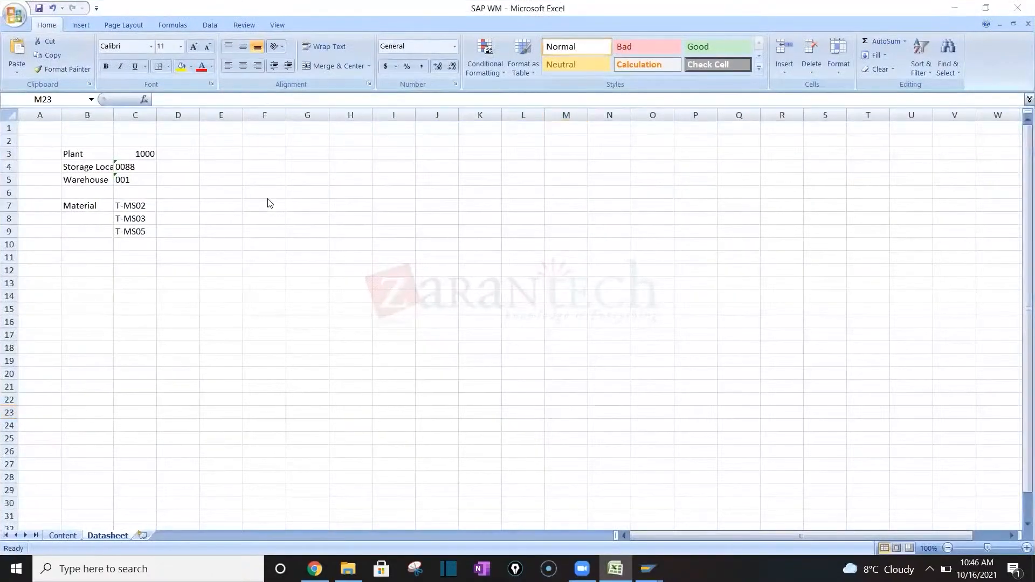
pyautogui.hotkey('alt', 'Tab')
pyautogui.hotkey('alt', 'Tab')
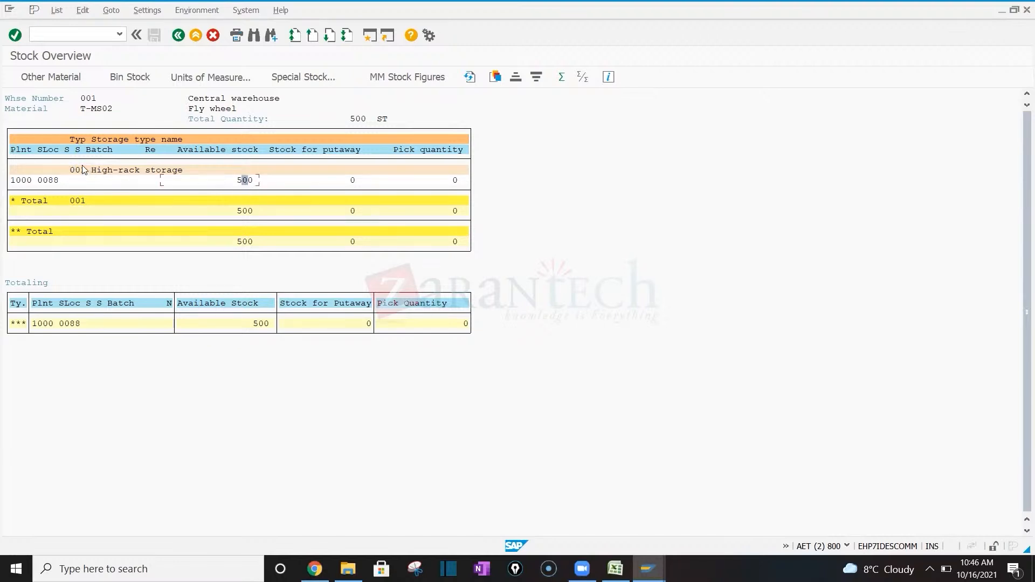
pyautogui.click(250, 181)
pyautogui.click(77, 171)
pyautogui.click(49, 183)
# Return to the storage type definitions and open the details of storage type 007, Pallet storage
pyautogui.hotkey('alt', 'Tab')
pyautogui.hotkey('alt', 'Tab')
pyautogui.press('Tab')
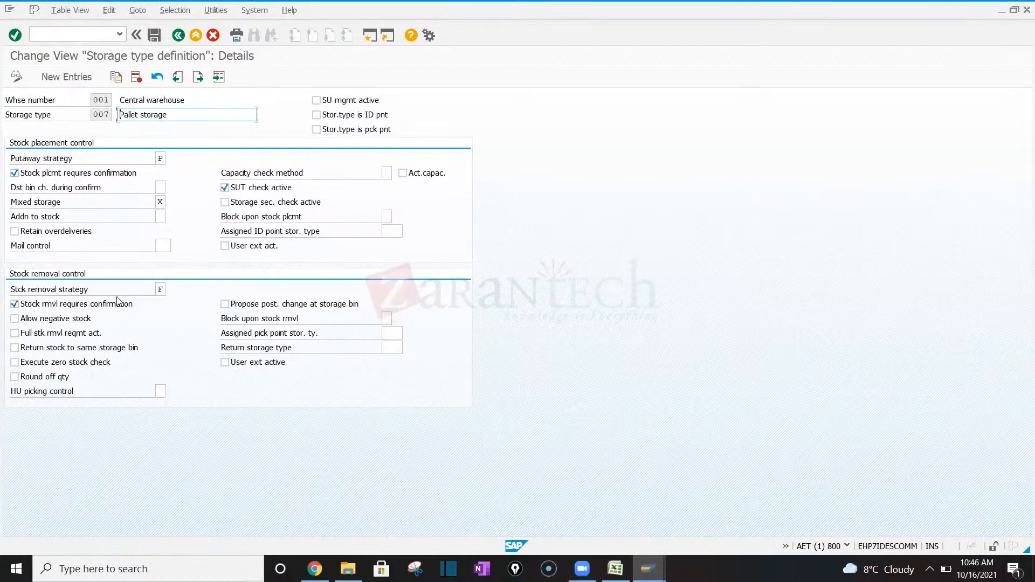
# Review the possible stock removal strategies for storage type 007, highlighting FIFO, and close the list without choosing one
pyautogui.click(161, 291)
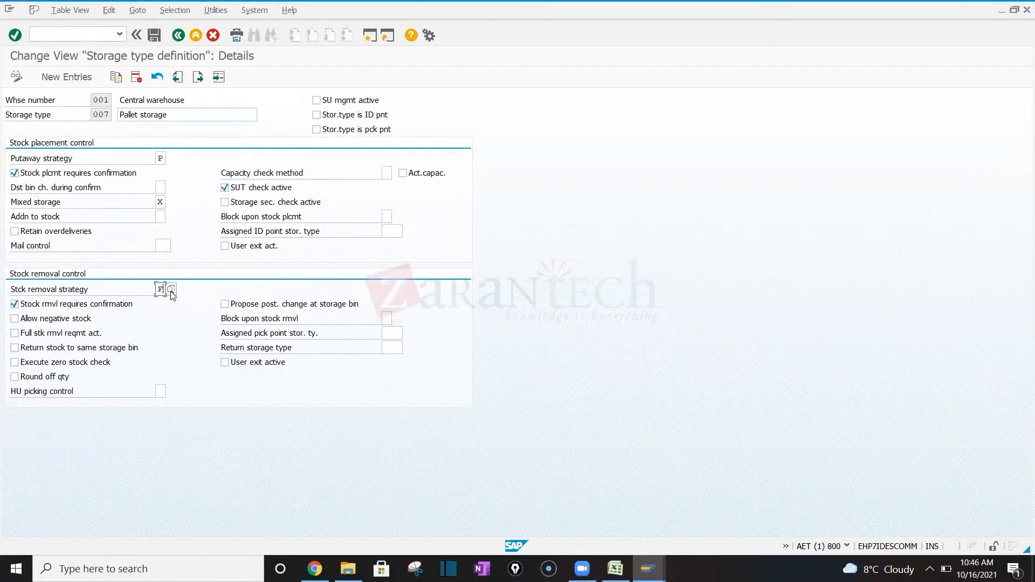
pyautogui.click(171, 292)
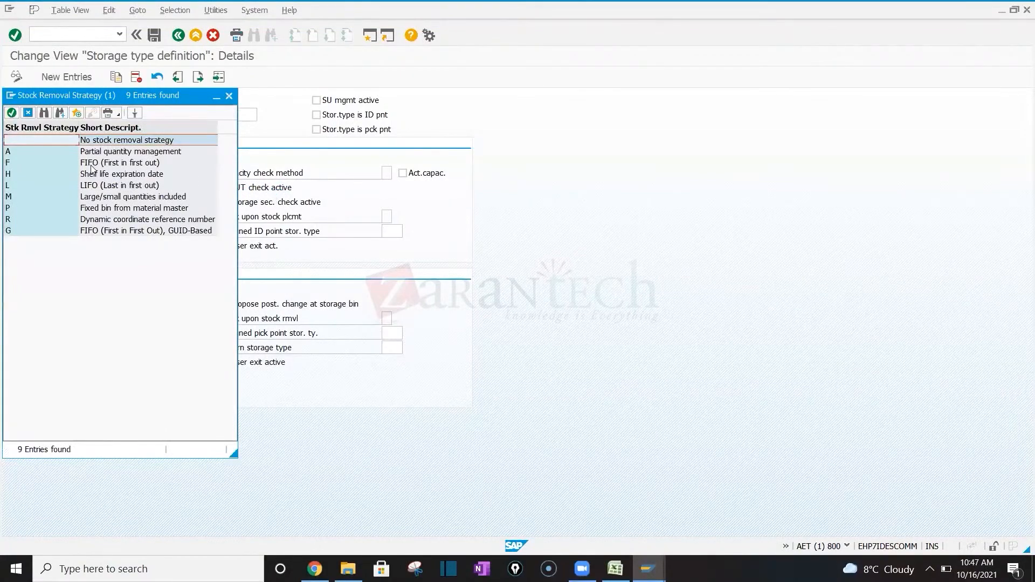
pyautogui.click(122, 167)
pyautogui.click(121, 170)
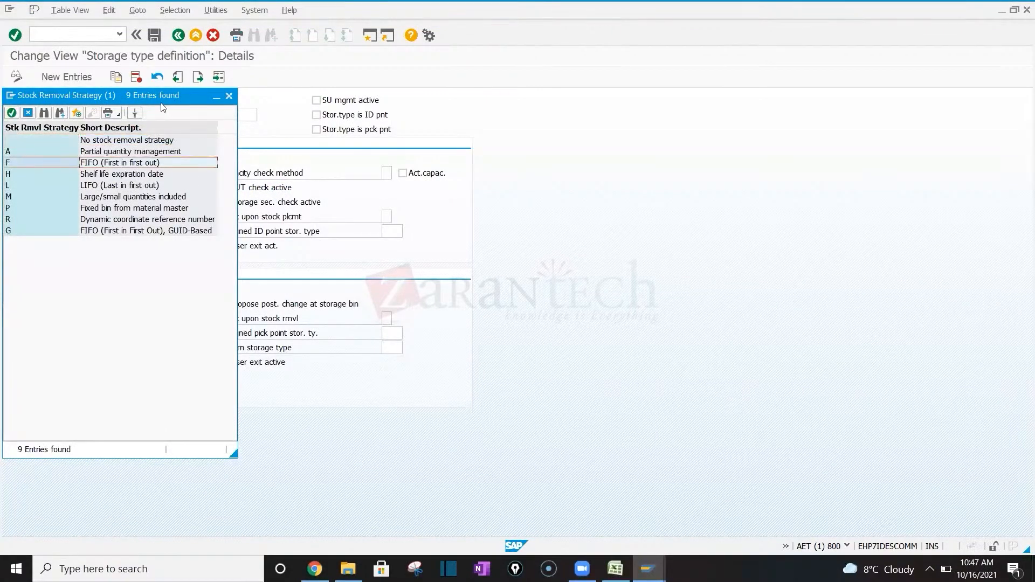
pyautogui.moveTo(161, 103); pyautogui.dragTo(273, 298)
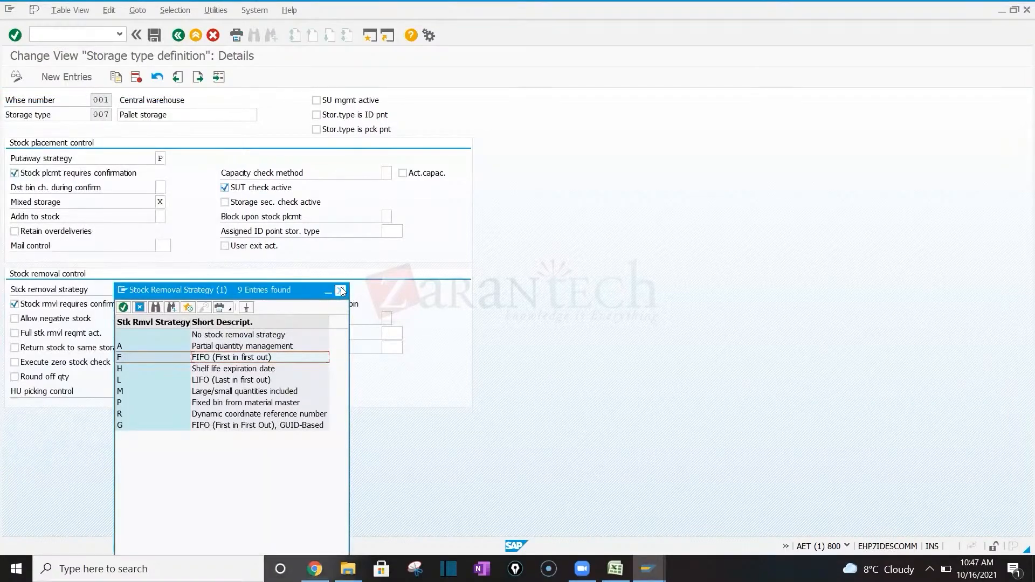
pyautogui.click(341, 291)
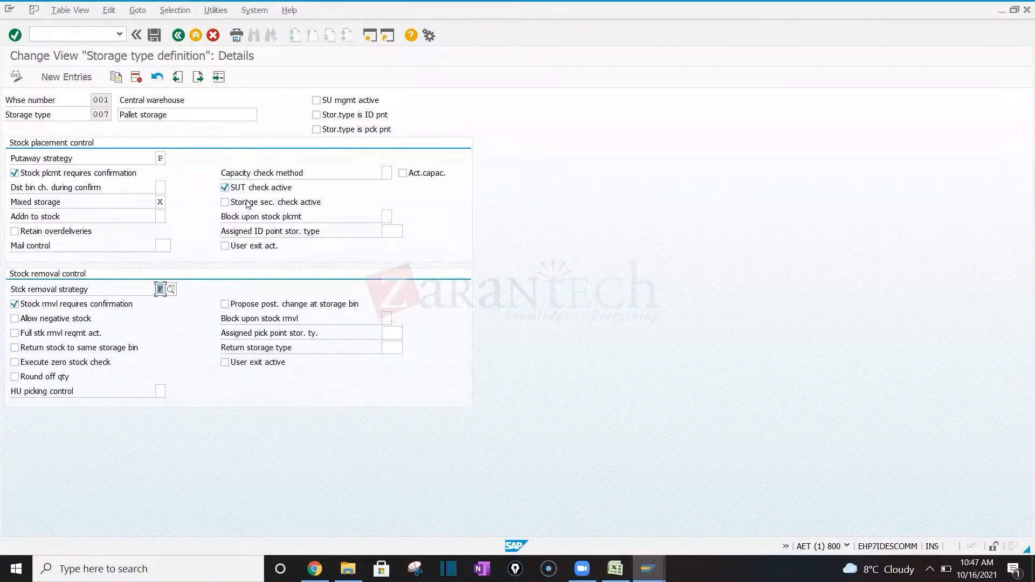
# Review the possible putaway strategies, highlighting Storage unit type, and activate SU management for storage type 007
pyautogui.click(160, 157)
pyautogui.click(171, 158)
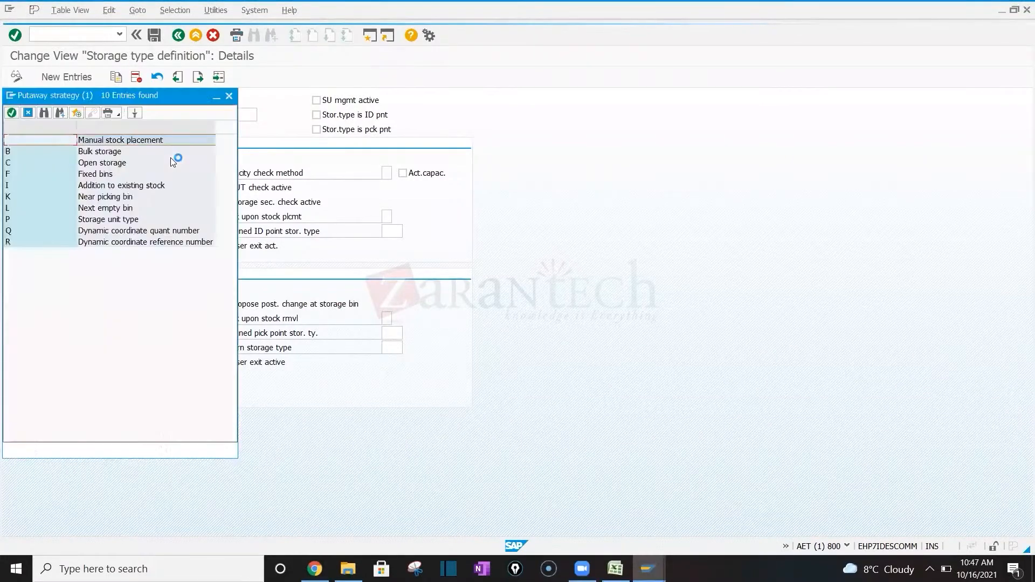
pyautogui.click(115, 220)
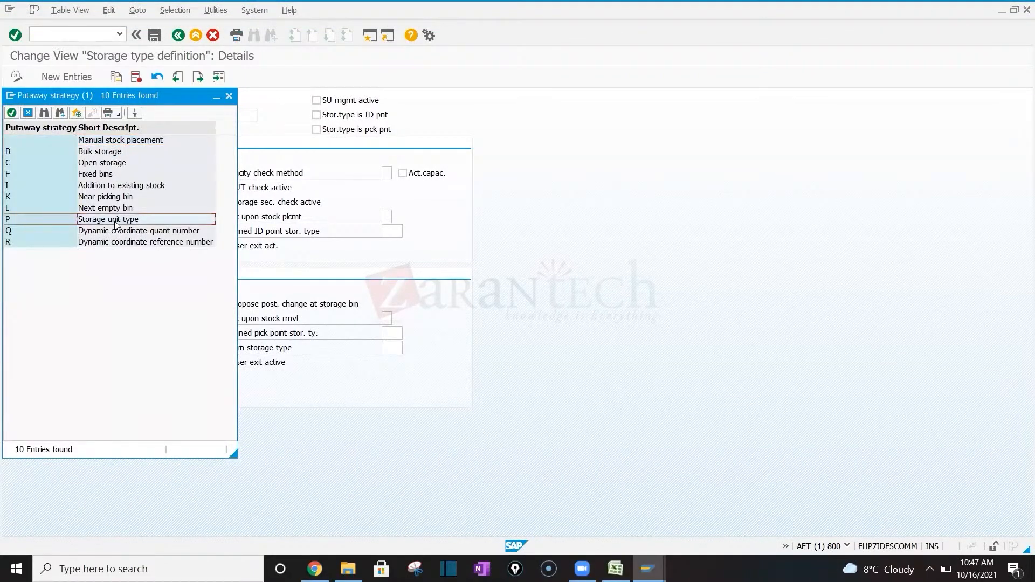
pyautogui.click(229, 96)
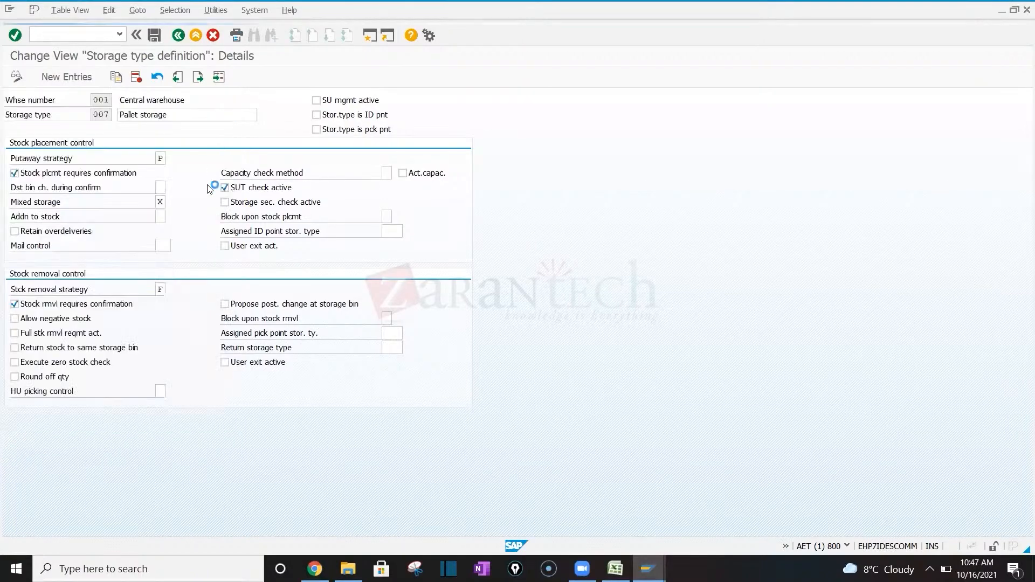
pyautogui.click(317, 101)
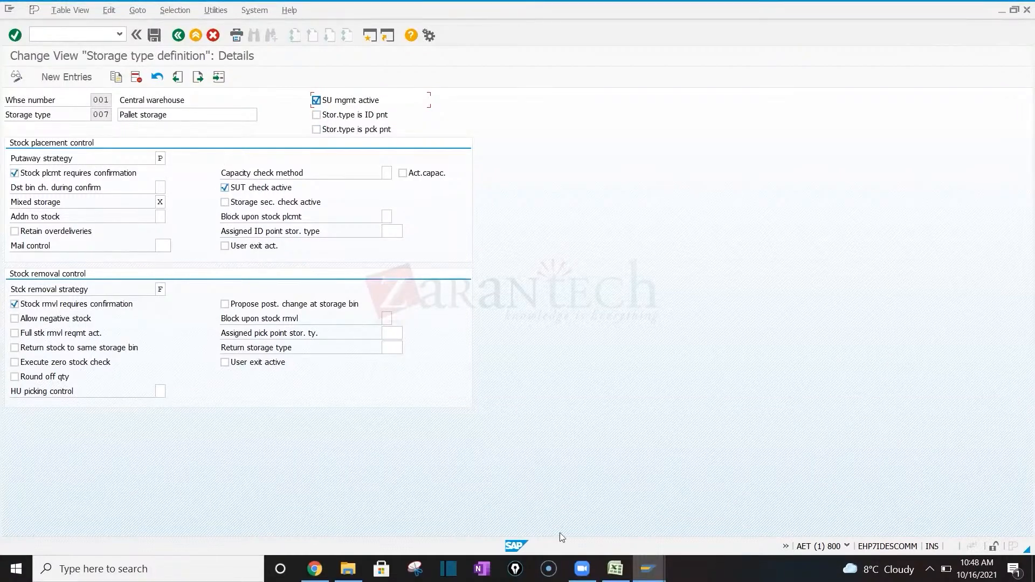
# Switch to the Excel Datasheet and apply outside borders around cells H7:R18
pyautogui.moveTo(616, 569)
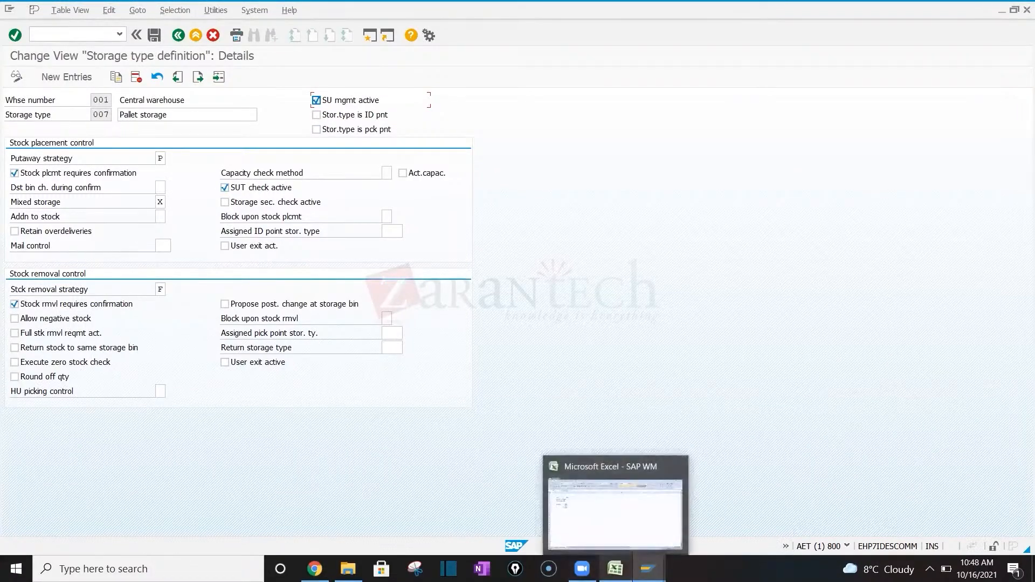
pyautogui.click(587, 513)
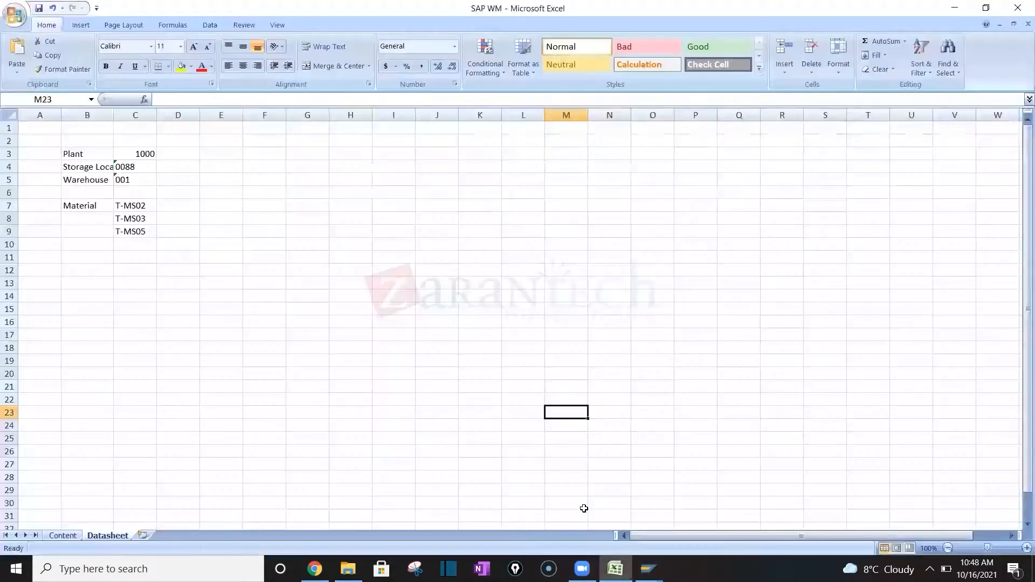
pyautogui.click(283, 183)
pyautogui.moveTo(359, 202); pyautogui.dragTo(802, 352)
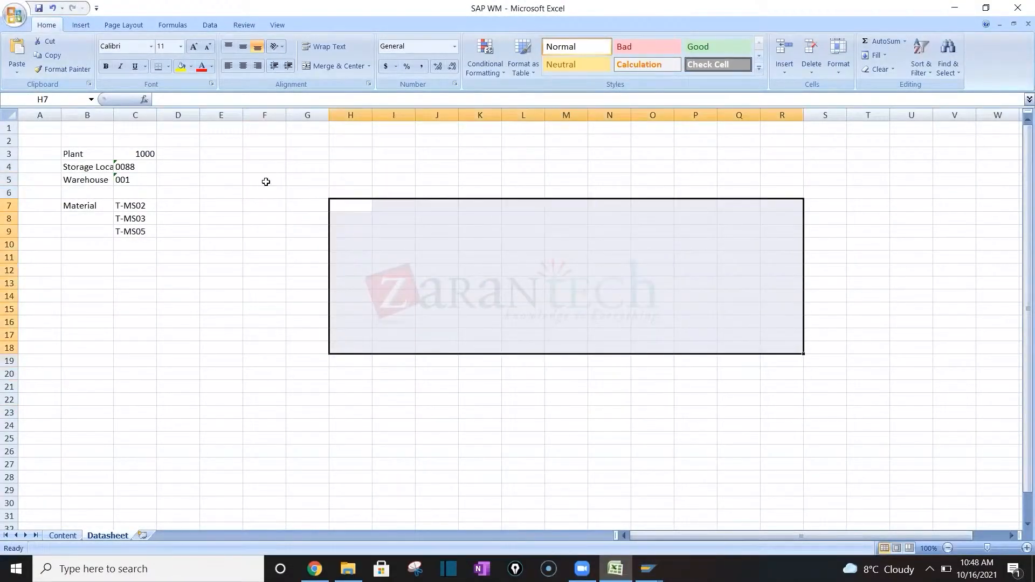
pyautogui.click(169, 67)
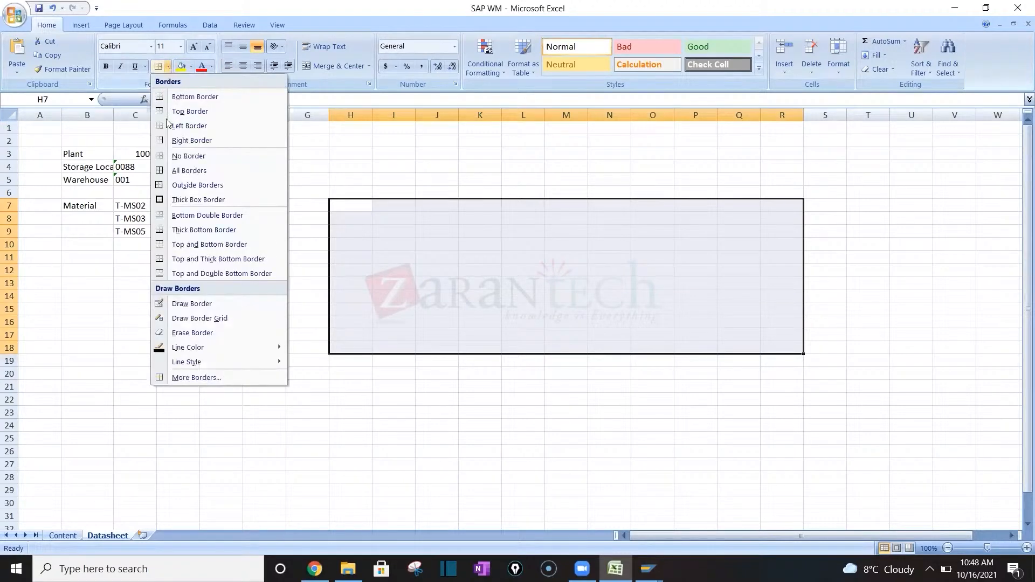
pyautogui.click(194, 184)
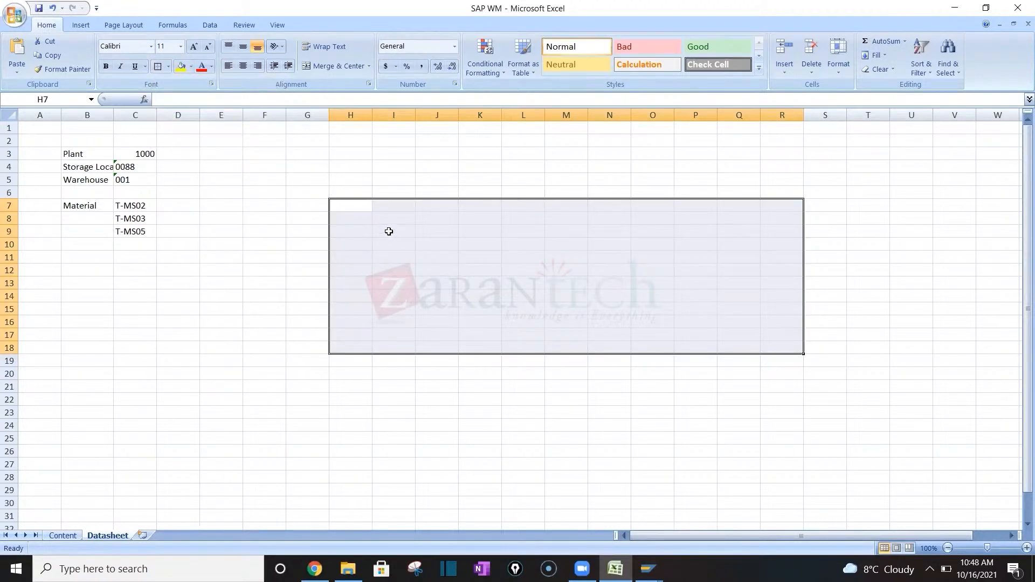
pyautogui.moveTo(386, 219); pyautogui.dragTo(737, 314)
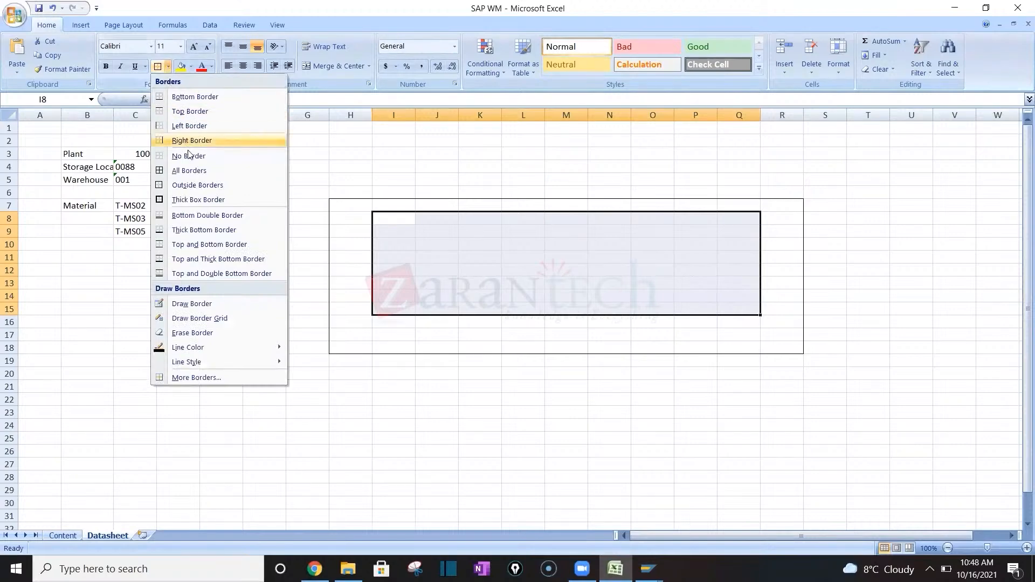
pyautogui.click(414, 272)
pyautogui.click(421, 233)
# Try all borders on cells I8:K15, undo them and apply outside borders instead
pyautogui.moveTo(401, 219); pyautogui.dragTo(478, 302)
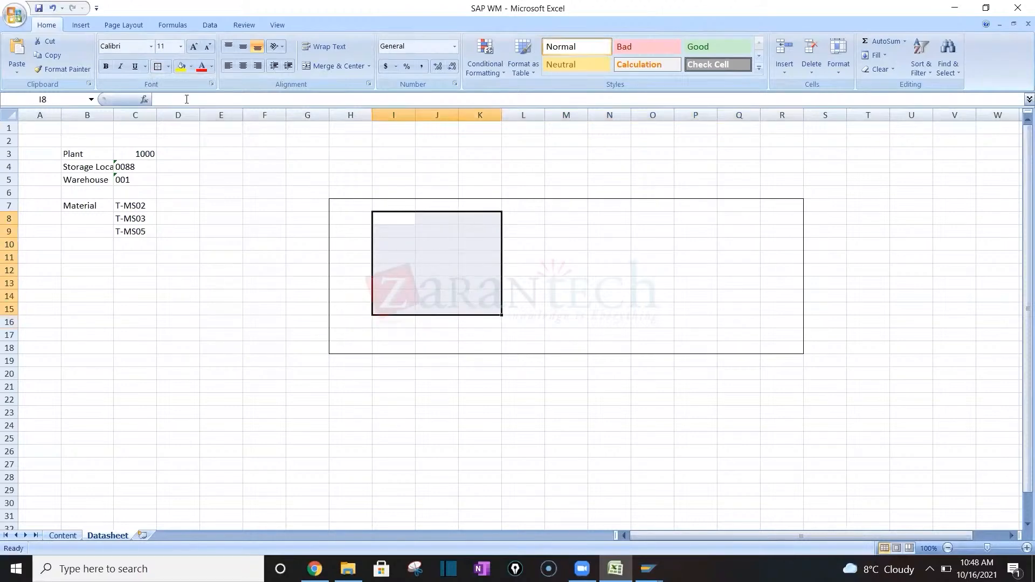
pyautogui.click(168, 66)
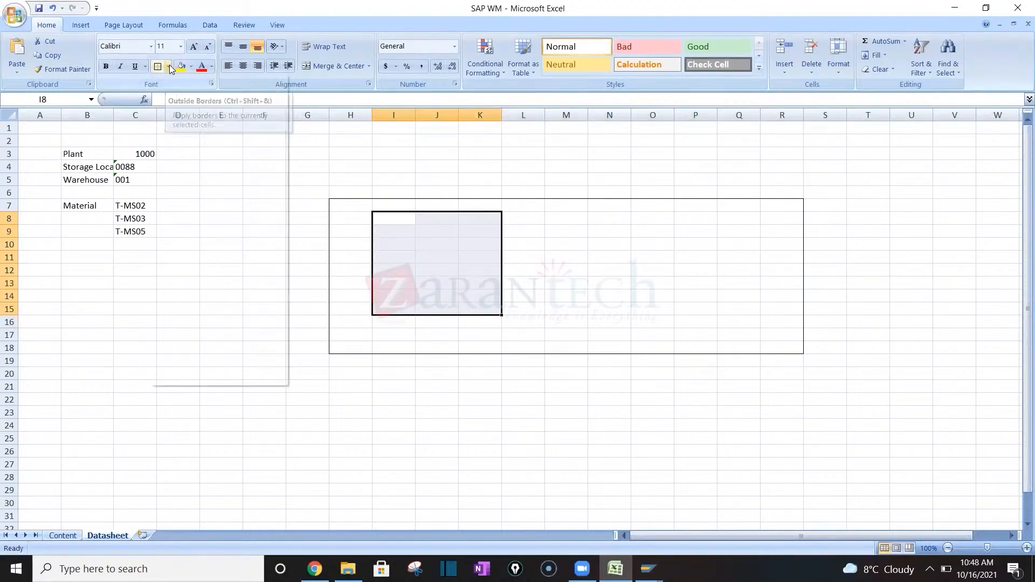
pyautogui.click(180, 169)
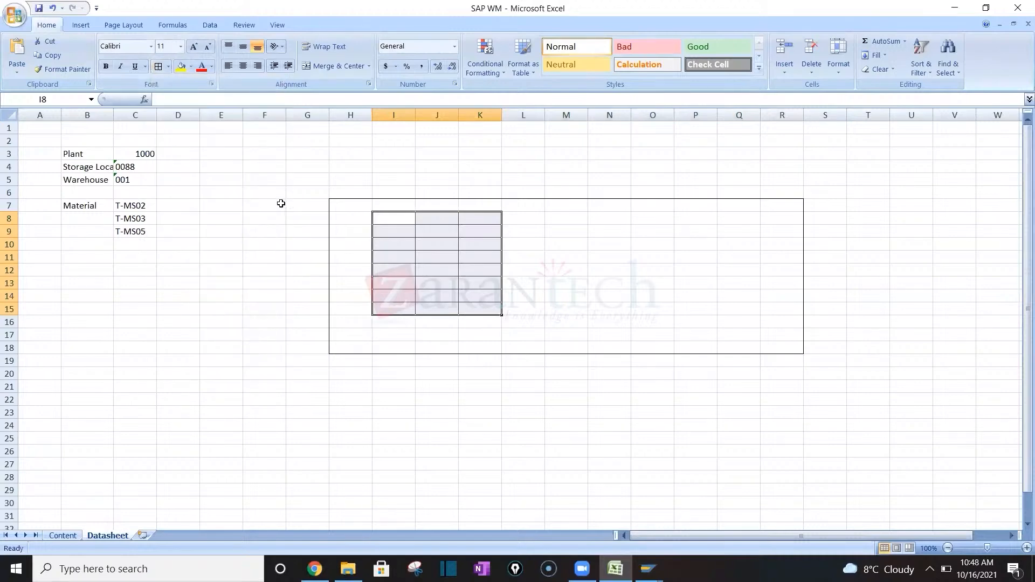
pyautogui.hotkey('ctrl', 'z')
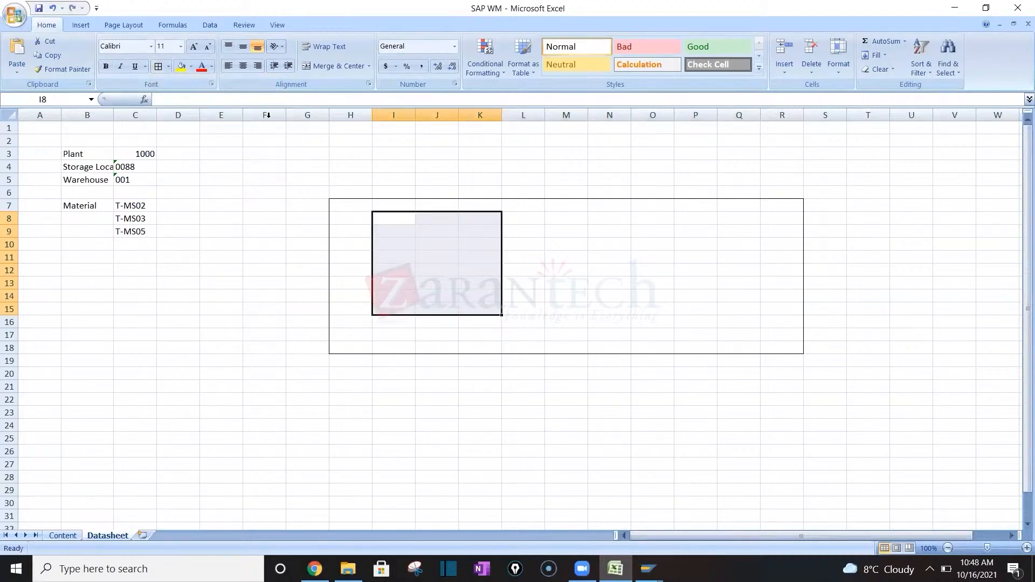
pyautogui.click(168, 67)
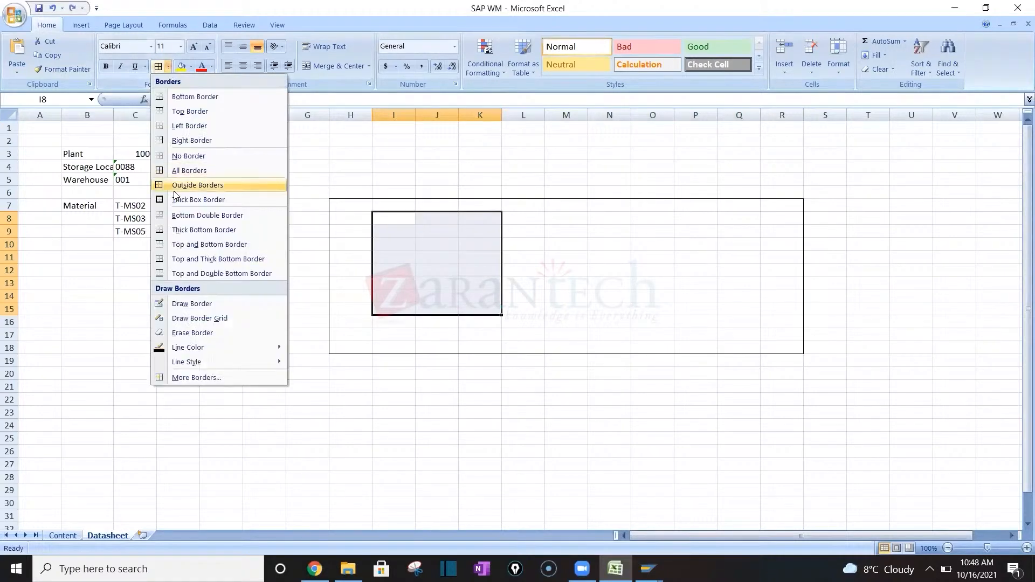
pyautogui.click(464, 261)
# Copy the outlined block I8:K15 to the adjacent ranges starting at L8 and O8
pyautogui.hotkey('ctrl', 'c')
pyautogui.click(538, 221)
pyautogui.hotkey('ctrl', 'v')
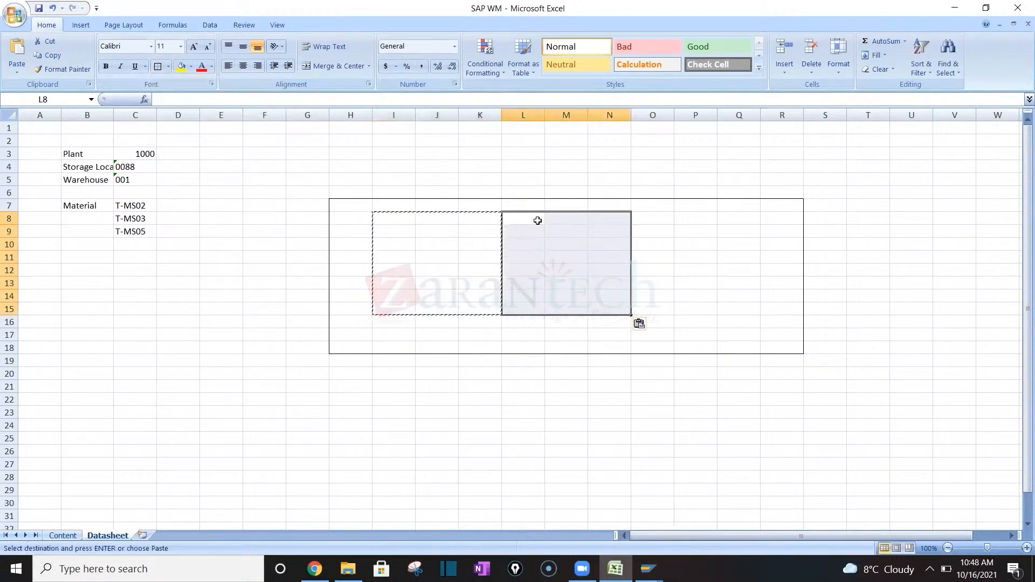
pyautogui.click(640, 216)
pyautogui.hotkey('ctrl', 'v')
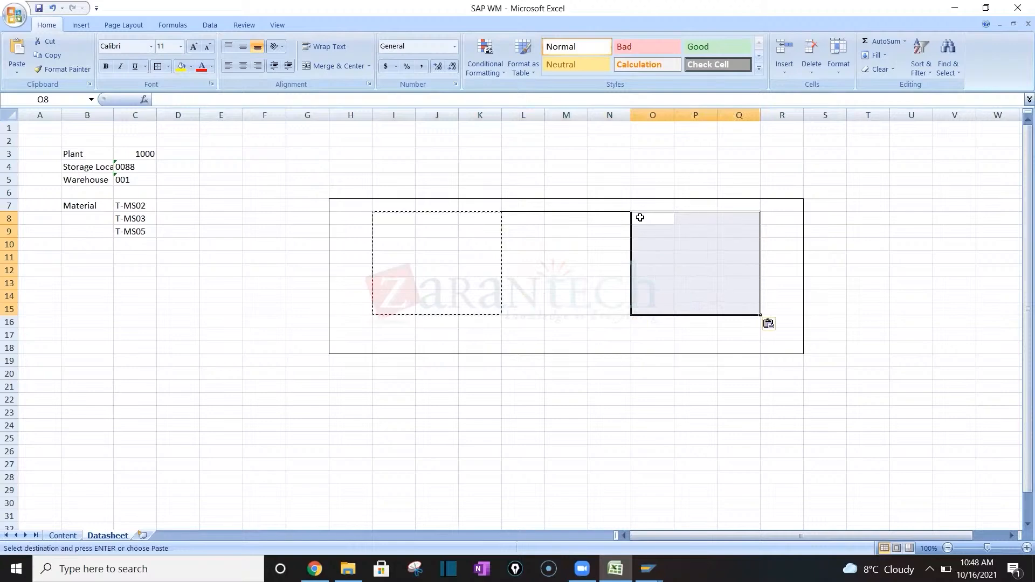
# Apply outside borders around the first row of the blocks, cells I8:Q8
pyautogui.click(561, 247)
pyautogui.click(419, 230)
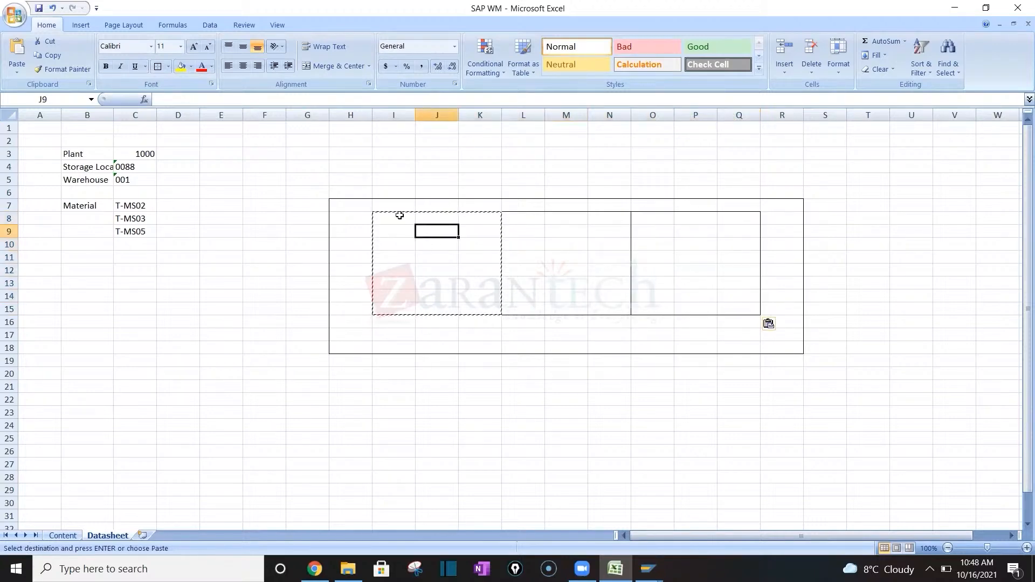
pyautogui.click(400, 215)
pyautogui.hotkey('shift', 'Right')
pyautogui.hotkey('shift', 'Right')
pyautogui.hotkey('shift', 'Right')
pyautogui.hotkey('shift', 'Right')
pyautogui.hotkey('shift', 'Right')
pyautogui.hotkey('shift', 'Right')
pyautogui.hotkey('shift', 'Right')
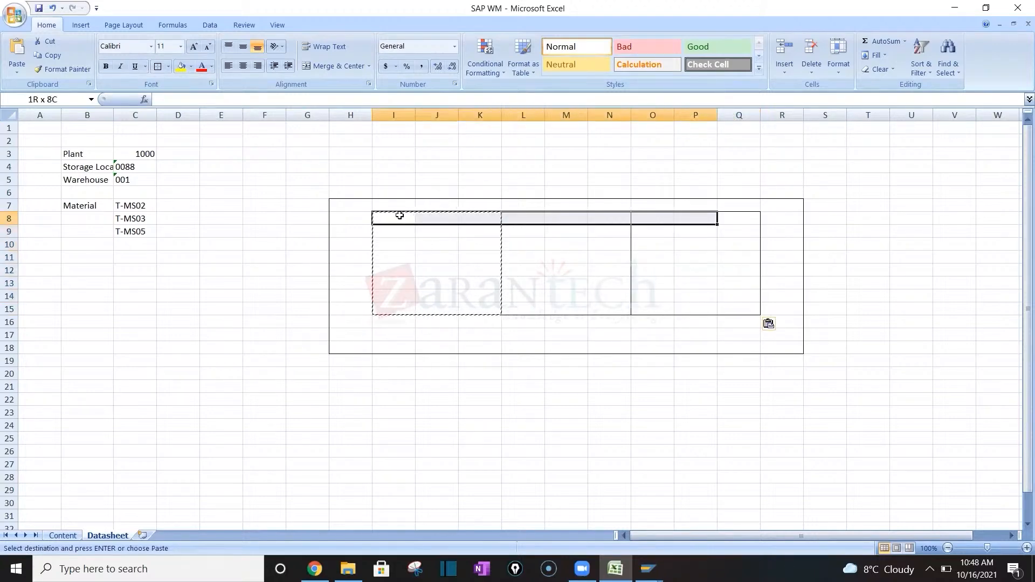
pyautogui.hotkey('shift', 'Right')
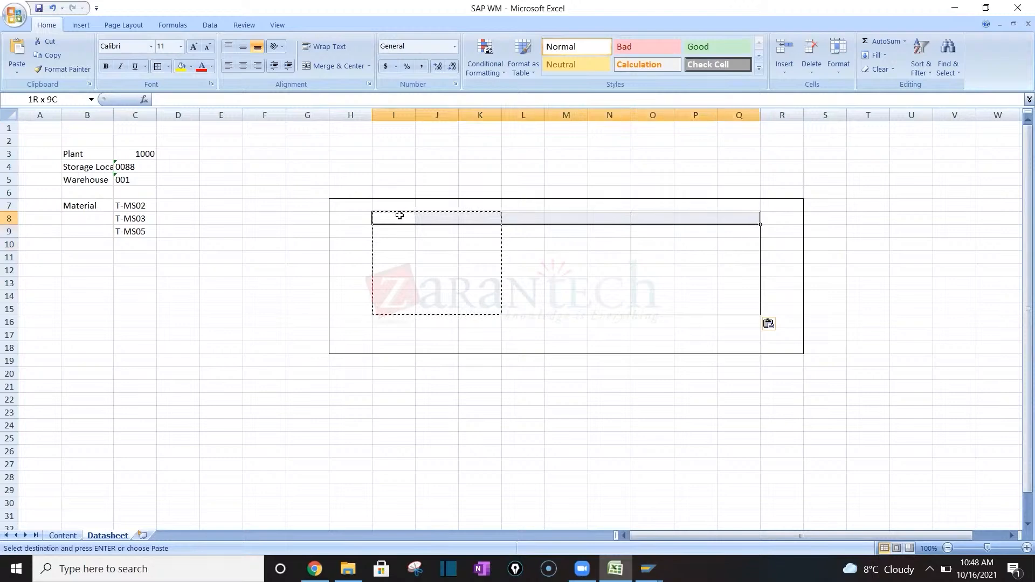
pyautogui.click(159, 70)
# Copy the bordered row I8:Q8 into each of rows 9 to 14 to form the rack grid
pyautogui.hotkey('ctrl', 'c')
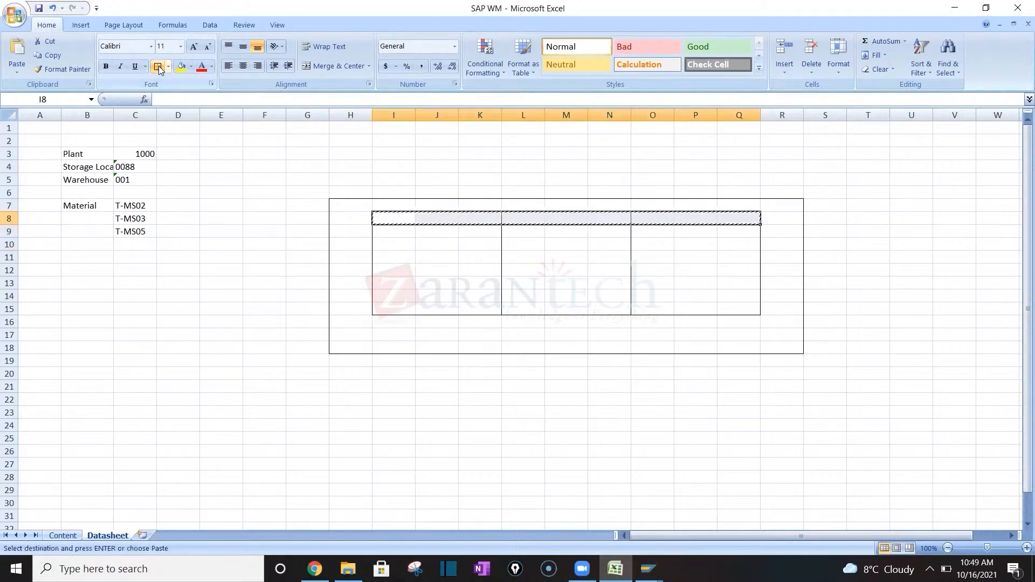
pyautogui.press('Down')
pyautogui.hotkey('ctrl', 'v')
pyautogui.press('Down')
pyautogui.hotkey('ctrl', 'v')
pyautogui.press('Down')
pyautogui.hotkey('ctrl', 'v')
pyautogui.press('Down')
pyautogui.hotkey('ctrl', 'v')
pyautogui.press('Down')
pyautogui.hotkey('ctrl', 'v')
pyautogui.press('Down')
pyautogui.hotkey('ctrl', 'v')
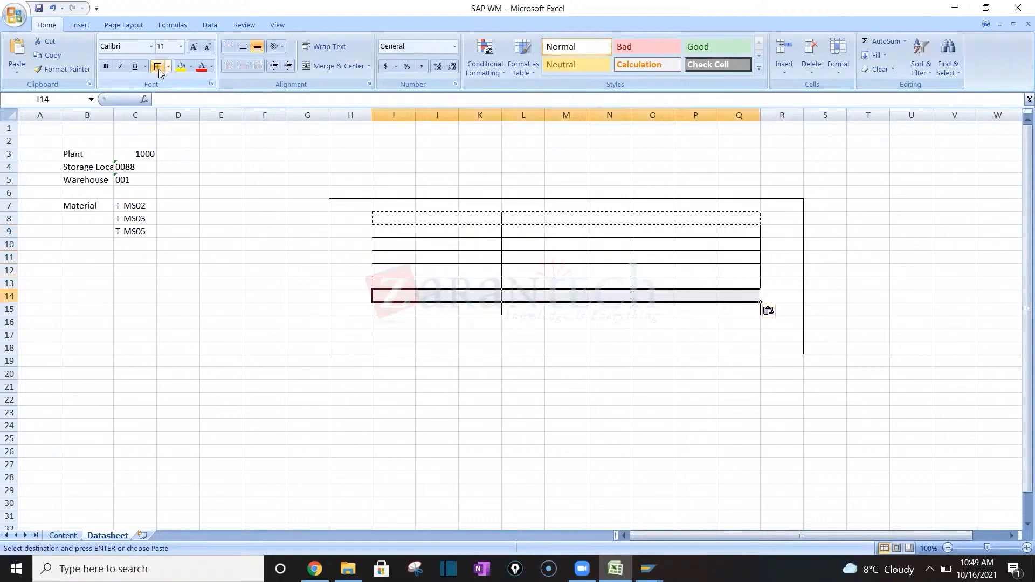
pyautogui.press('Escape')
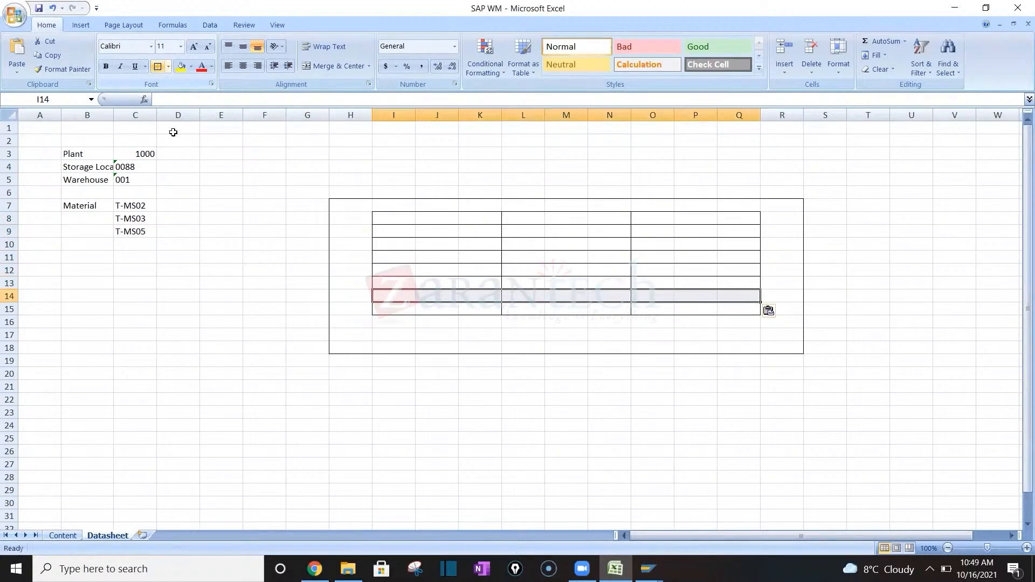
pyautogui.click(376, 255)
pyautogui.click(396, 222)
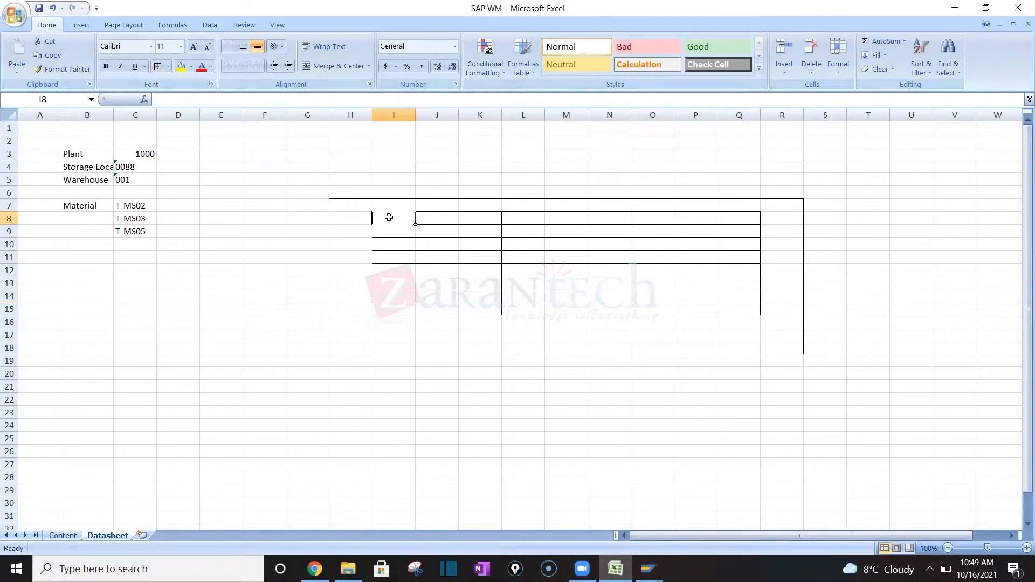
pyautogui.click(430, 221)
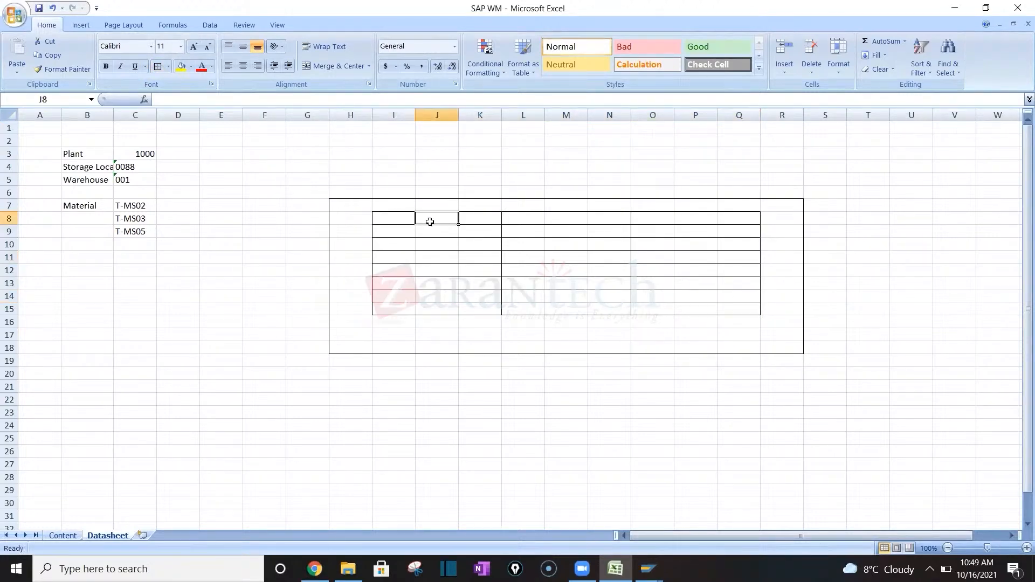
pyautogui.click(474, 220)
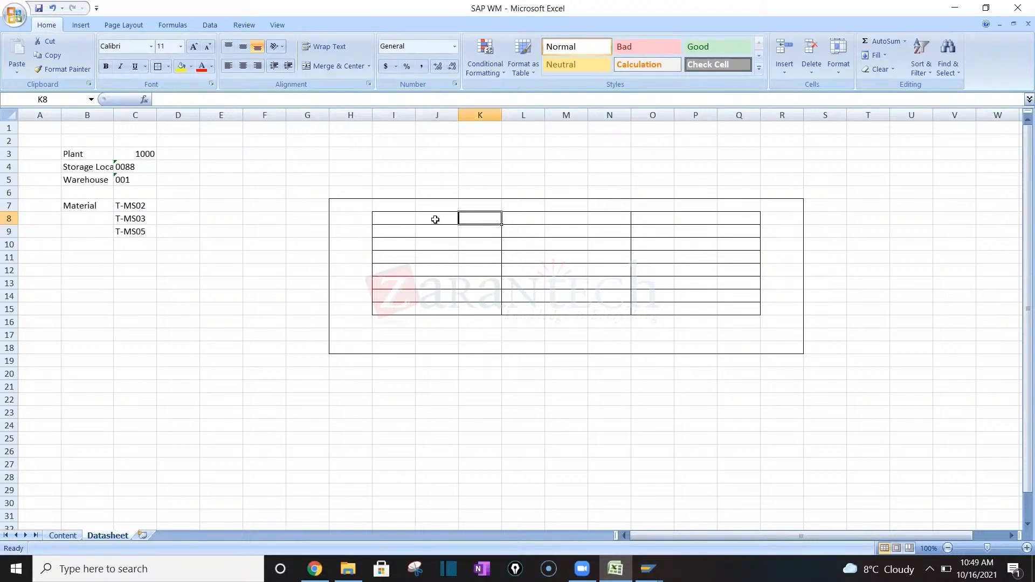
# Enter the storage bin number 007.0.01 in cell I7, just above the rack grid
pyautogui.click(382, 205)
pyautogui.write('007')
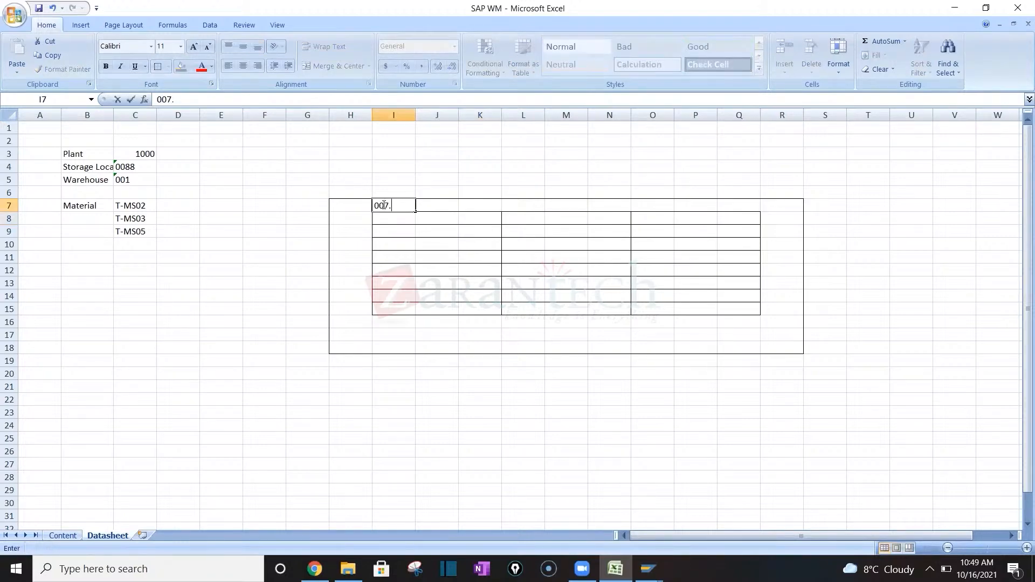
pyautogui.write('.0.01')
pyautogui.press('Return')
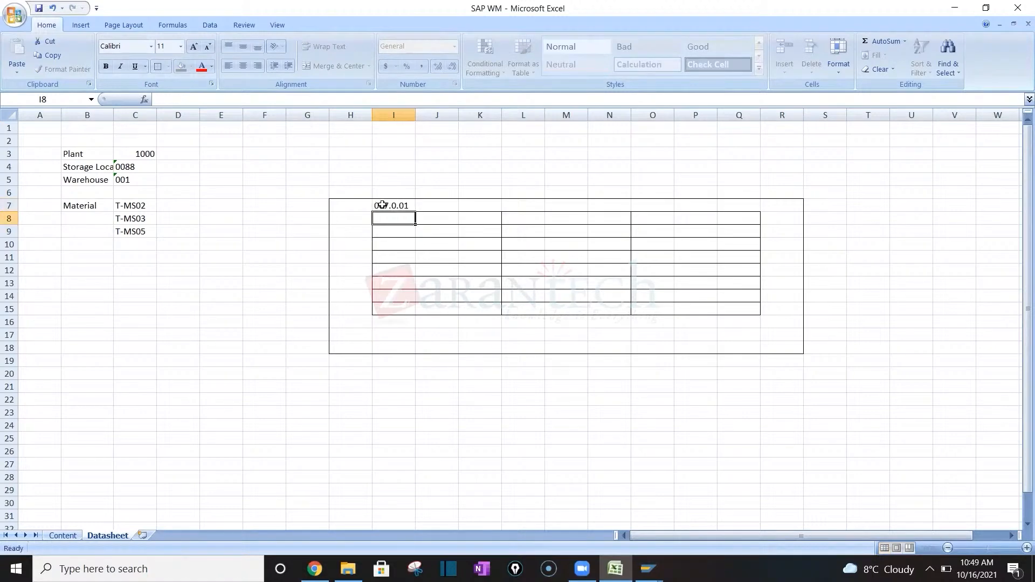
# Enter 007.0.01/A in cell I8 as the first pallet position of the bin
pyautogui.click(450, 216)
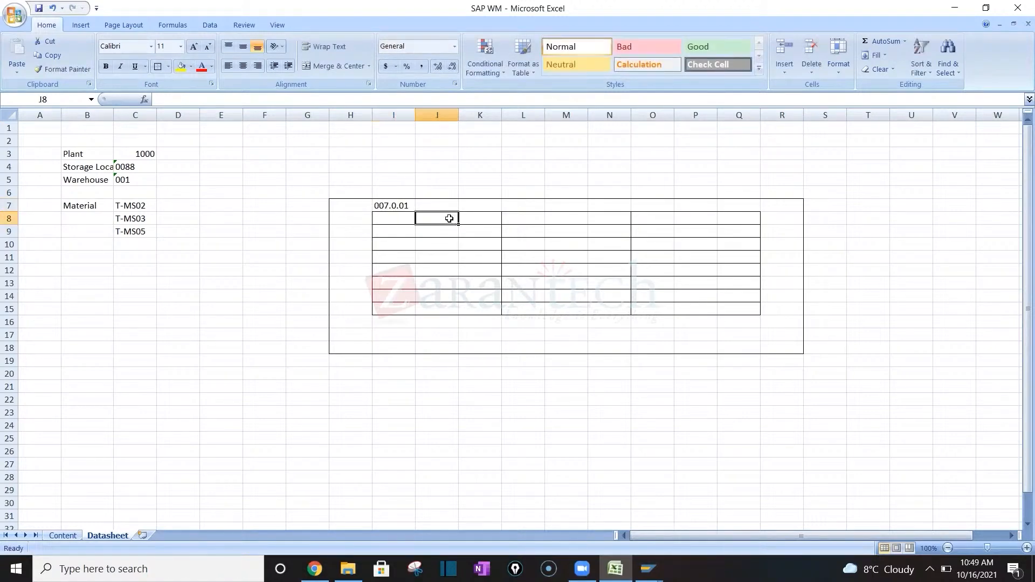
pyautogui.click(480, 222)
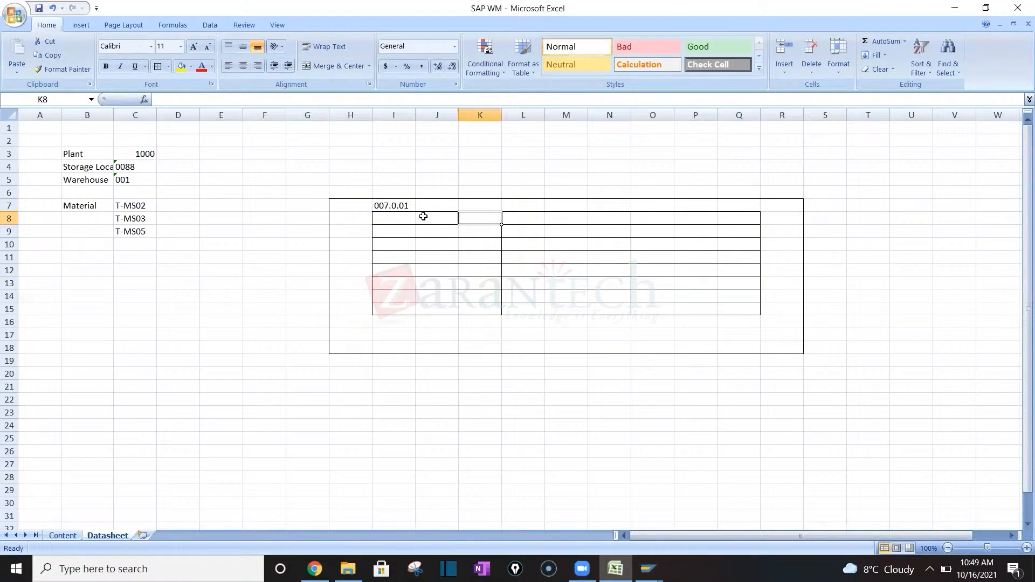
pyautogui.click(390, 216)
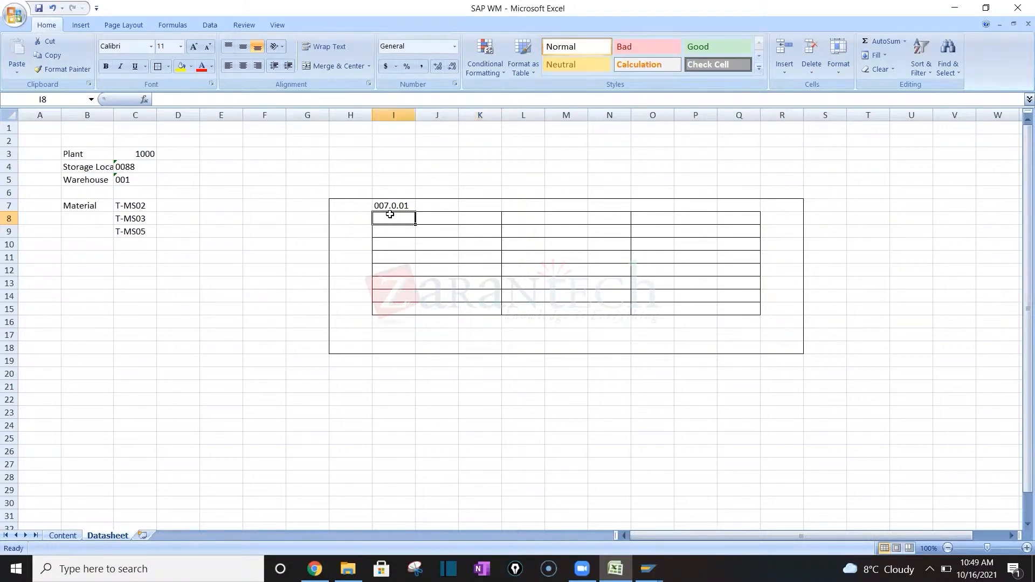
pyautogui.write('007.')
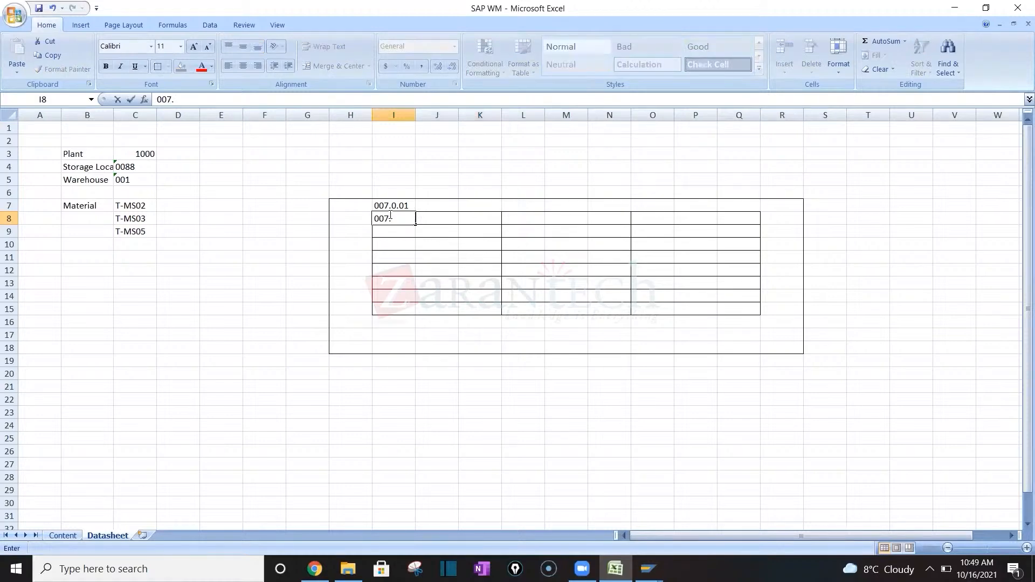
pyautogui.write('0.01/A')
pyautogui.press('Tab')
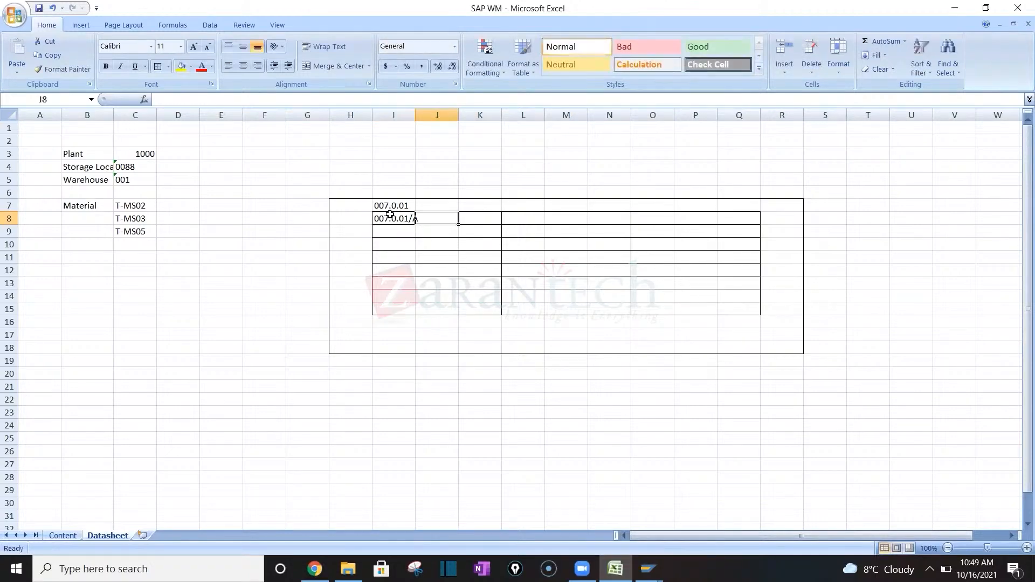
# Copy the I8 entry into J8 and change the copy to 007.0.01/B
pyautogui.click(390, 215)
pyautogui.hotkey('ctrl', 'c')
pyautogui.press('Tab')
pyautogui.hotkey('ctrl', 'v')
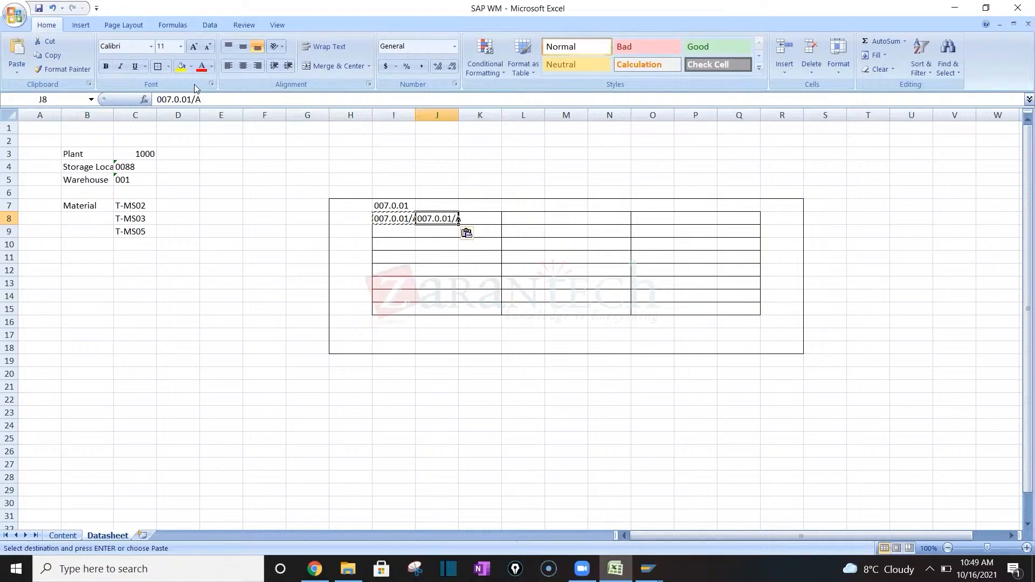
pyautogui.click(207, 97)
pyautogui.press('BackSpace')
pyautogui.write('B')
pyautogui.press('Tab')
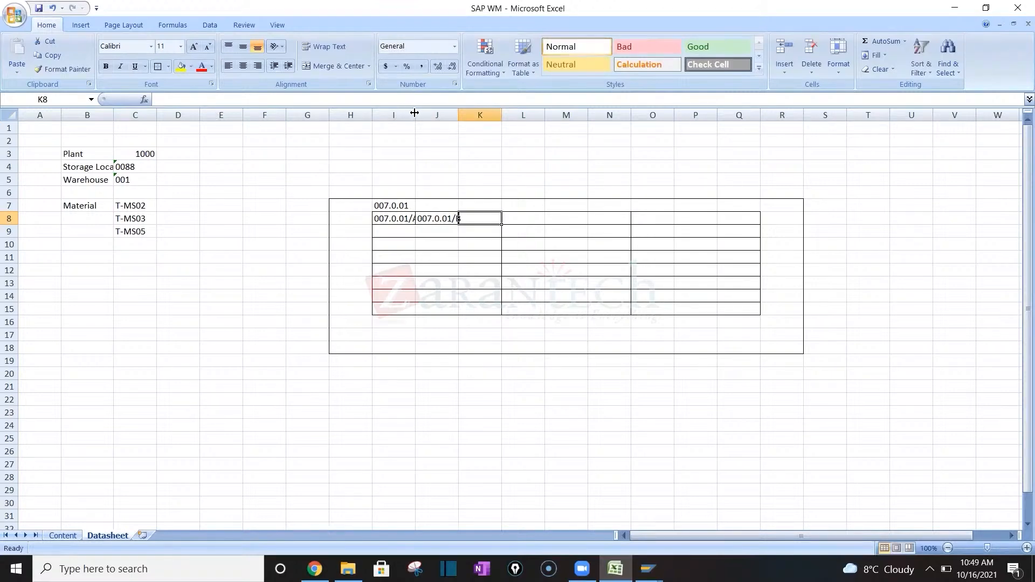
# Widen columns I and J to fit their pallet position labels
pyautogui.moveTo(415, 115); pyautogui.dragTo(421, 115)
pyautogui.click(436, 218)
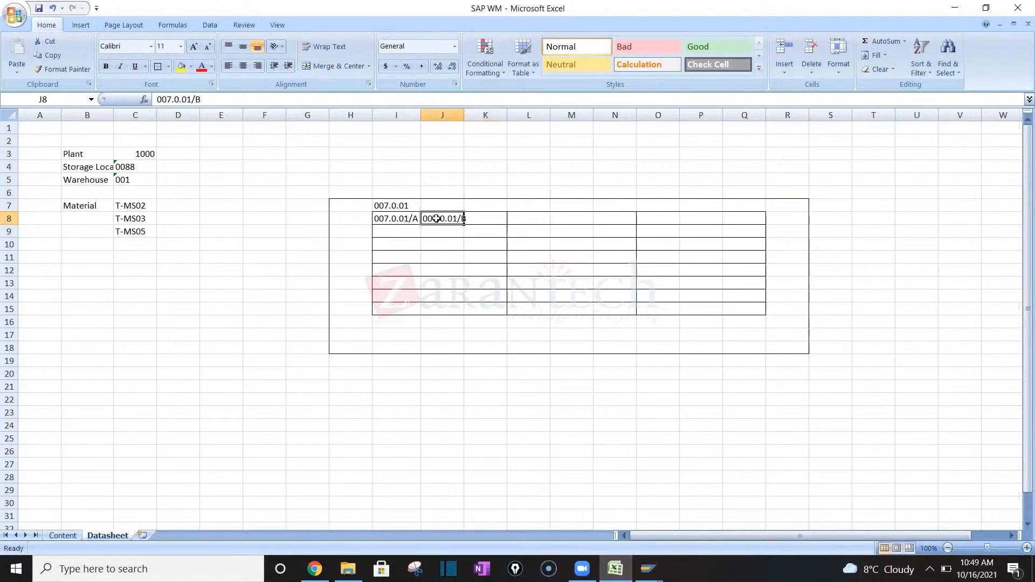
pyautogui.moveTo(463, 113); pyautogui.dragTo(463, 113)
pyautogui.doubleClick(464, 114)
# Copy the J8 label into K8, change it to 007.0.01/C and widen column K to fit
pyautogui.hotkey('ctrl', 'c')
pyautogui.press('Right')
pyautogui.hotkey('ctrl', 'v')
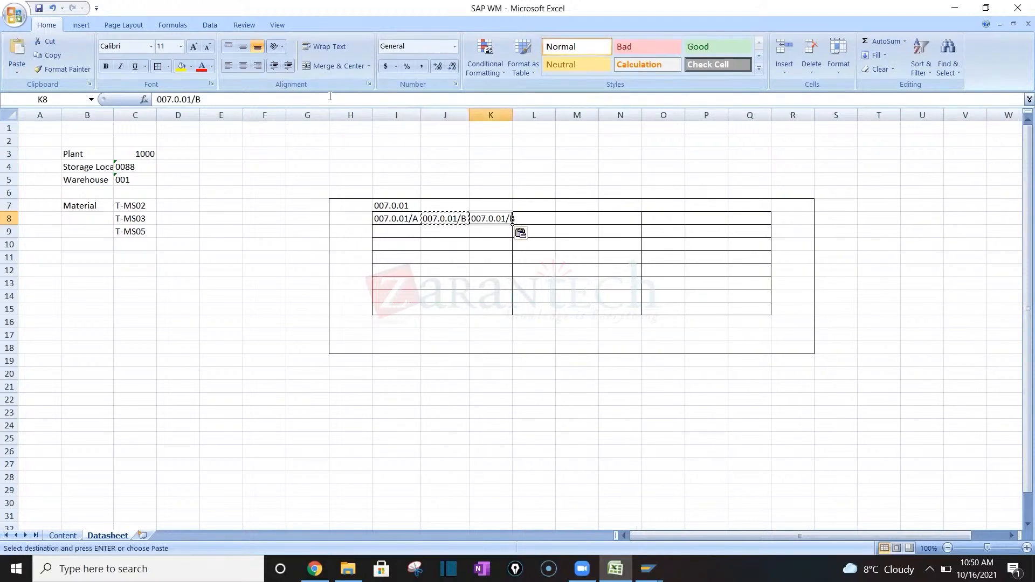
pyautogui.click(232, 99)
pyautogui.press('BackSpace')
pyautogui.write('C')
pyautogui.press('Return')
pyautogui.moveTo(512, 110); pyautogui.dragTo(517, 109)
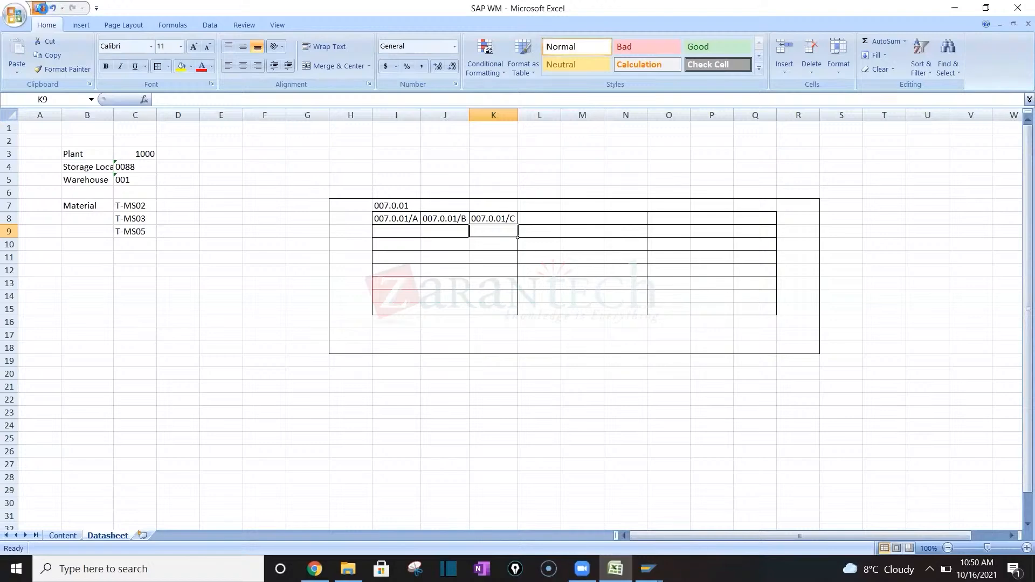
# Enter the title "Pallet Strategy" in cell H5 above the rack and save the workbook
pyautogui.click(342, 176)
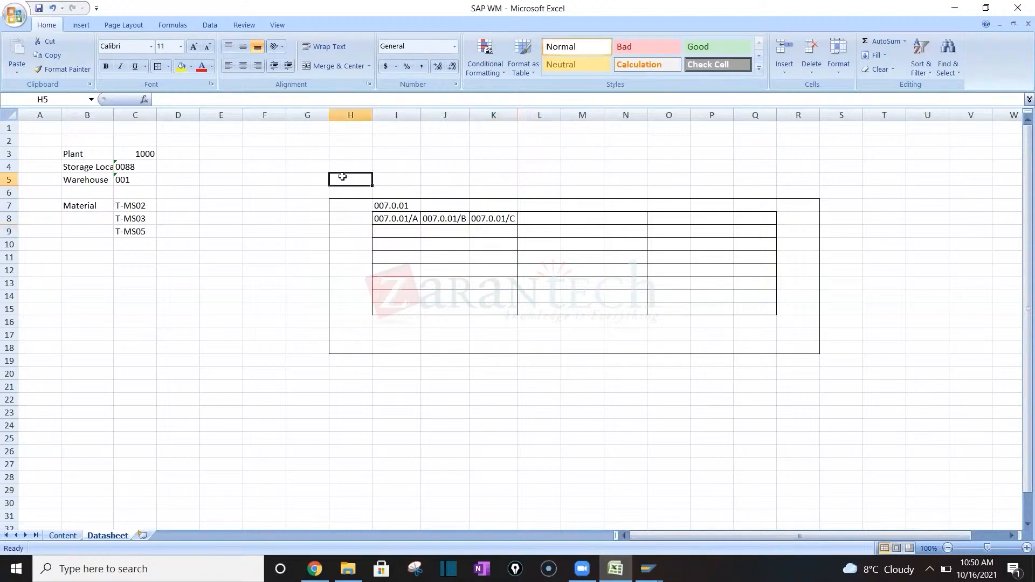
pyautogui.write('Pallet Strate')
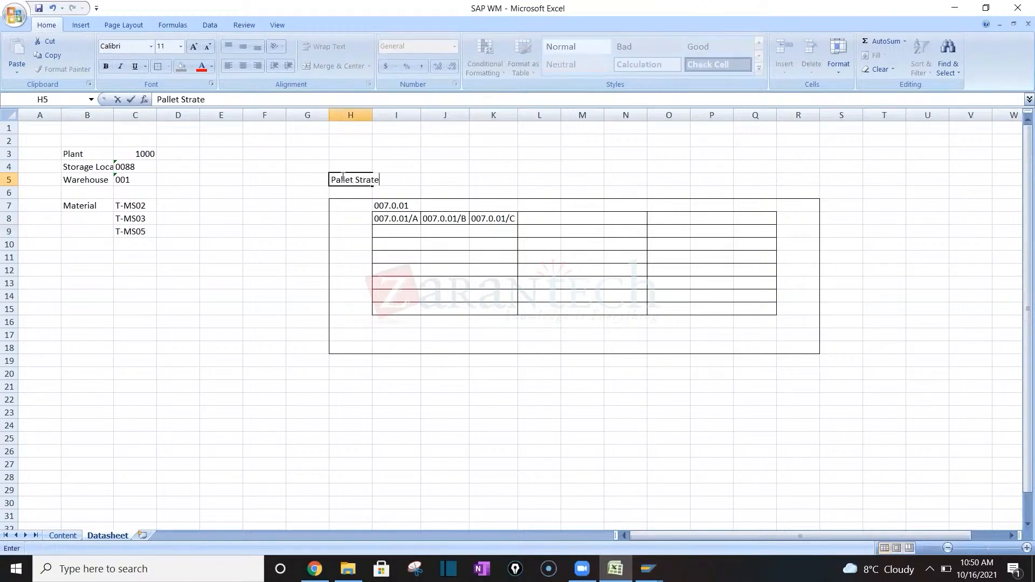
pyautogui.write('gy')
pyautogui.press('Return')
pyautogui.hotkey('ctrl', 's')
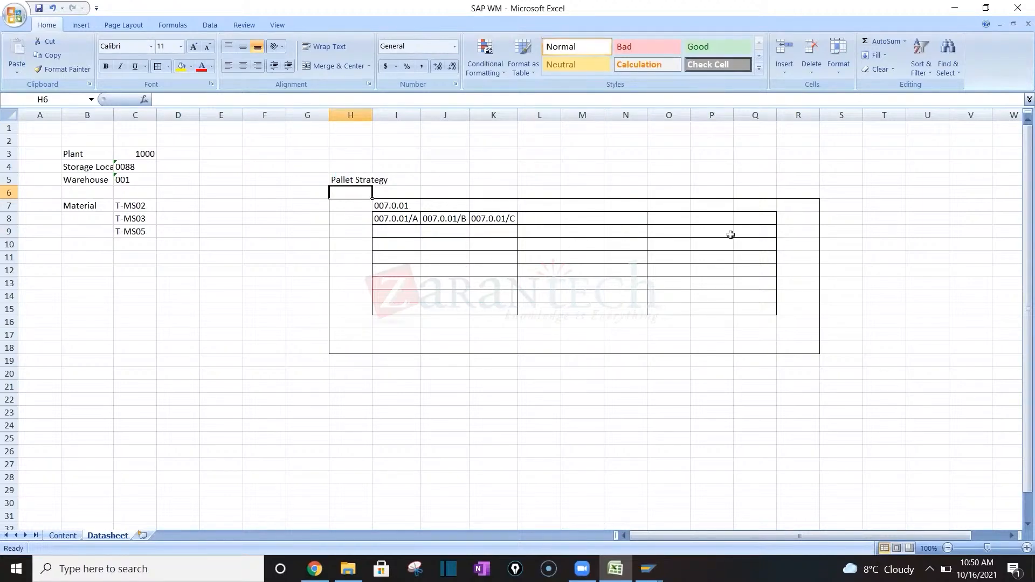
# Enter the caption "Front View" in cell L17 below the rack grid
pyautogui.click(384, 230)
pyautogui.press('Return')
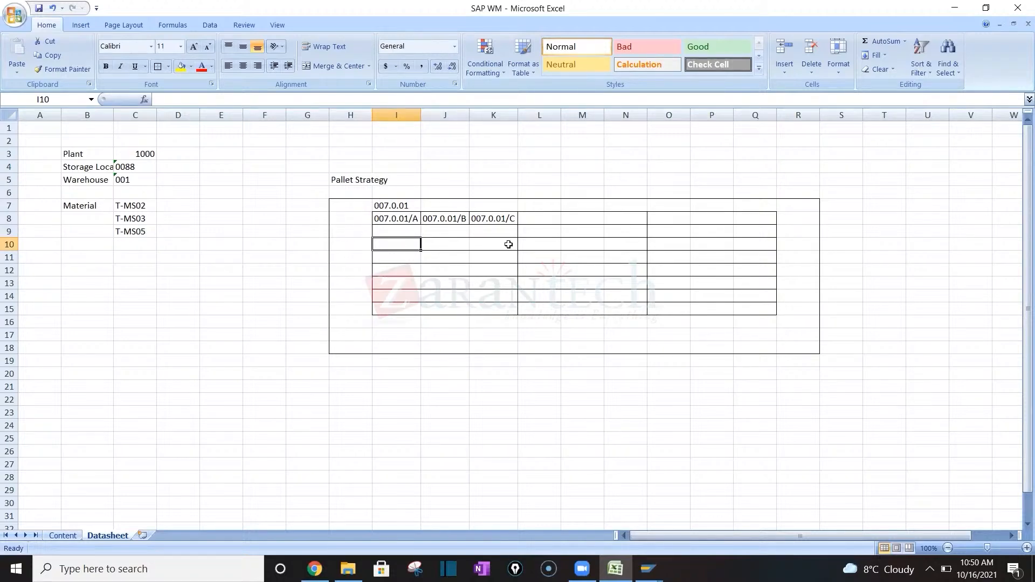
pyautogui.click(534, 331)
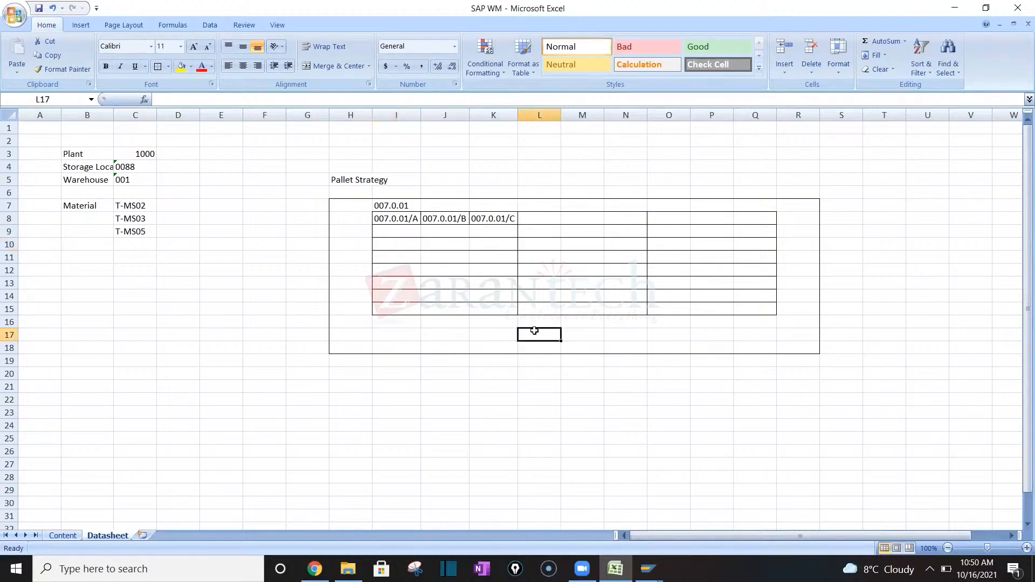
pyautogui.write('Front View')
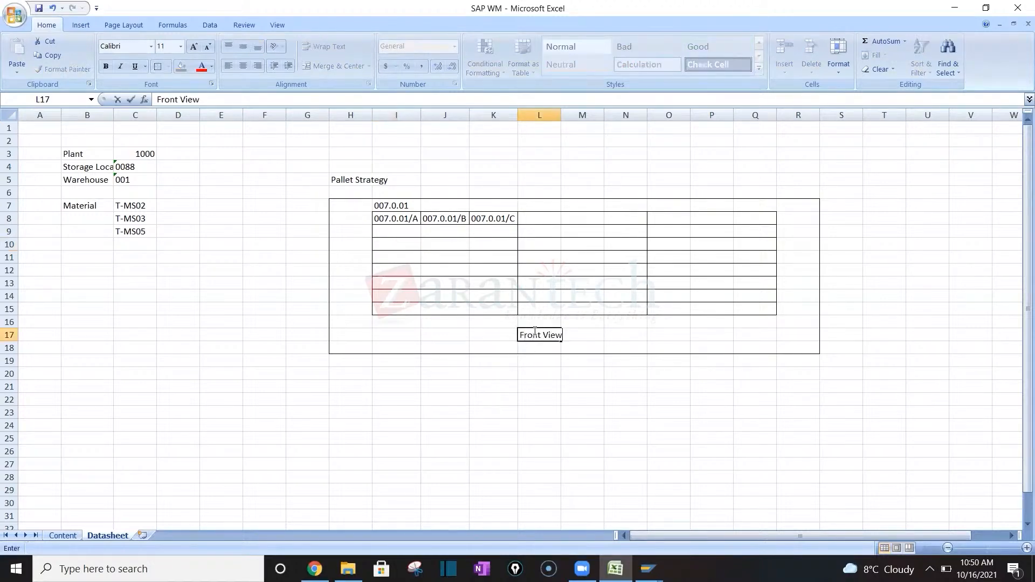
pyautogui.press('Tab')
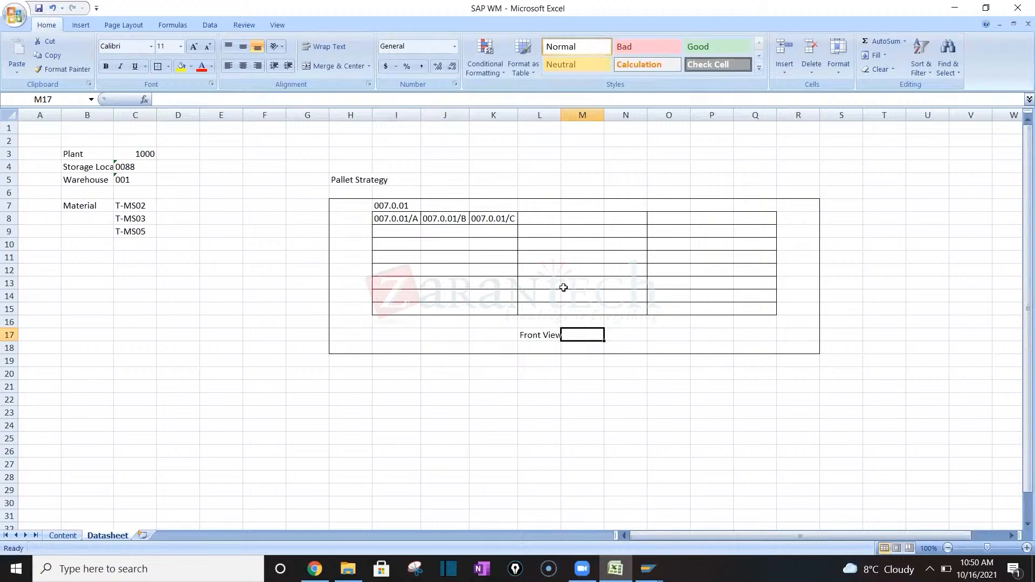
# Number the rack levels in column R with 10 in R15, 20 in R14 and 80 in R8
pyautogui.click(797, 310)
pyautogui.write('10')
pyautogui.press('Up')
pyautogui.write('1')
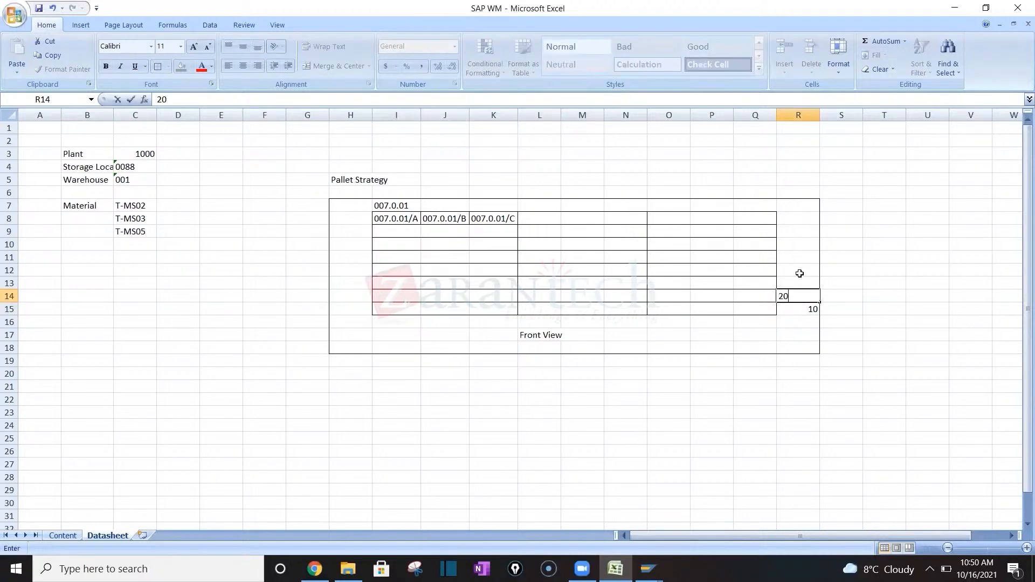
pyautogui.click(796, 219)
pyautogui.write('80')
pyautogui.press('Return')
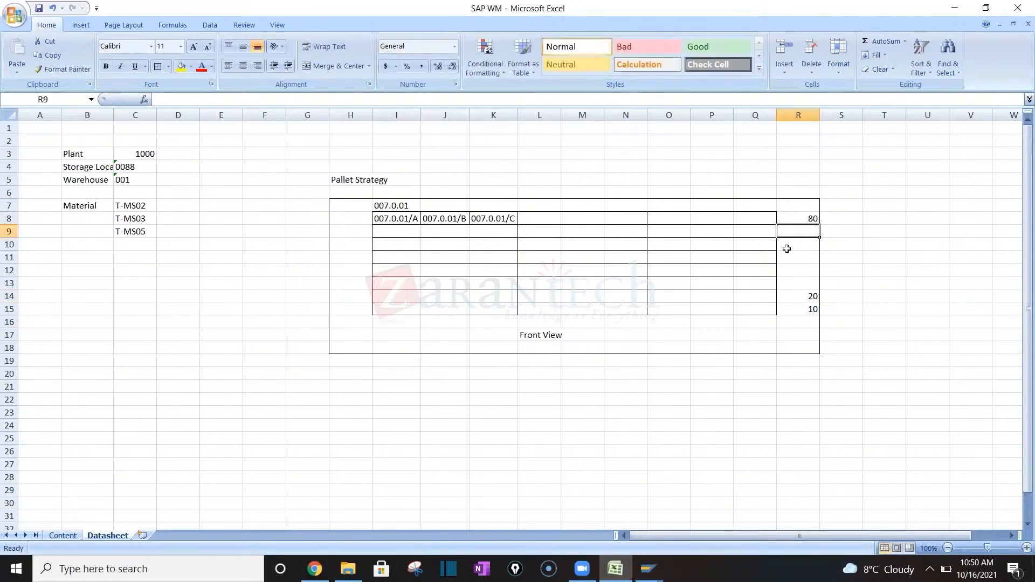
# Enter 100 in cell J16 beneath the first rack block
pyautogui.click(444, 327)
pyautogui.write('1000')
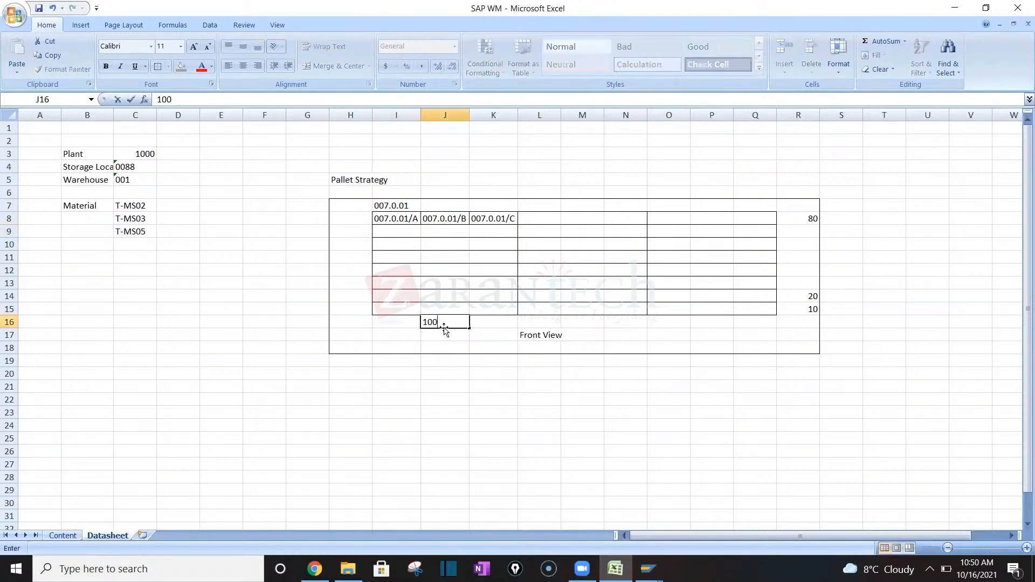
pyautogui.press('Tab')
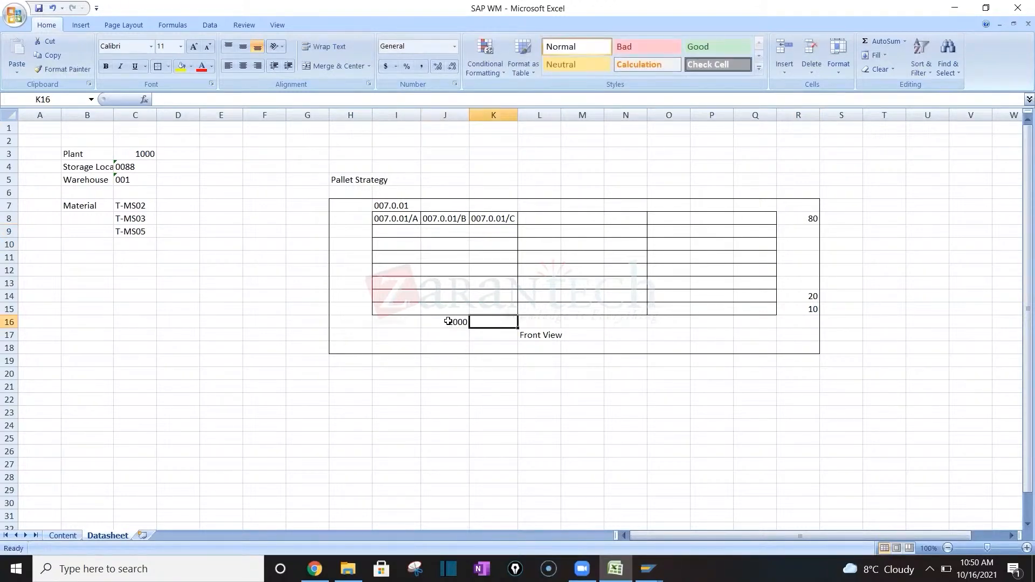
pyautogui.click(448, 322)
pyautogui.write('100')
pyautogui.press('Tab')
# Enter 200 in M16 and 300 in P16 beneath the second and third rack blocks
pyautogui.press('Right')
pyautogui.press('Right')
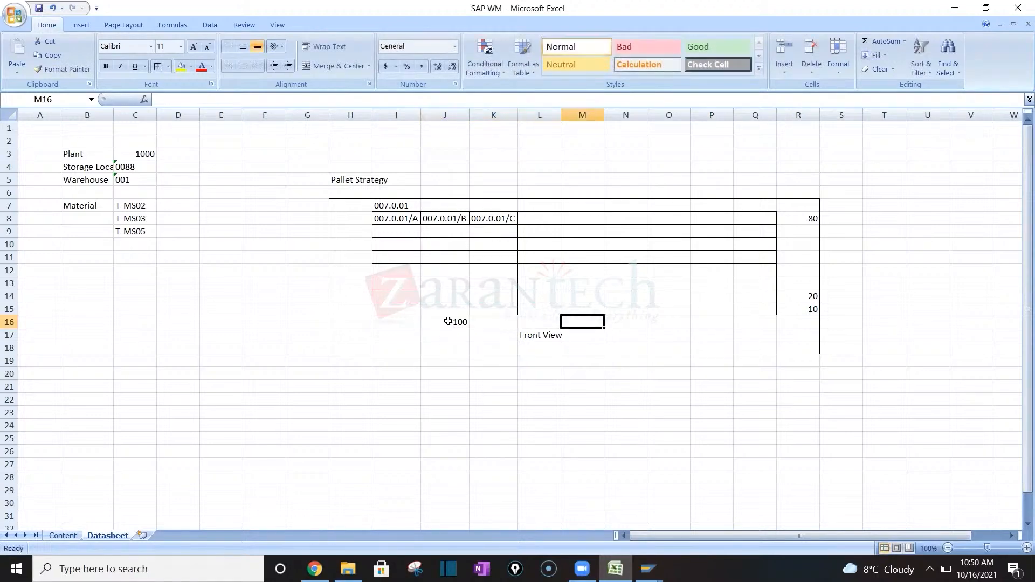
pyautogui.write('2000')
pyautogui.press('BackSpace')
pyautogui.press('Right')
pyautogui.press('Right')
pyautogui.press('Right')
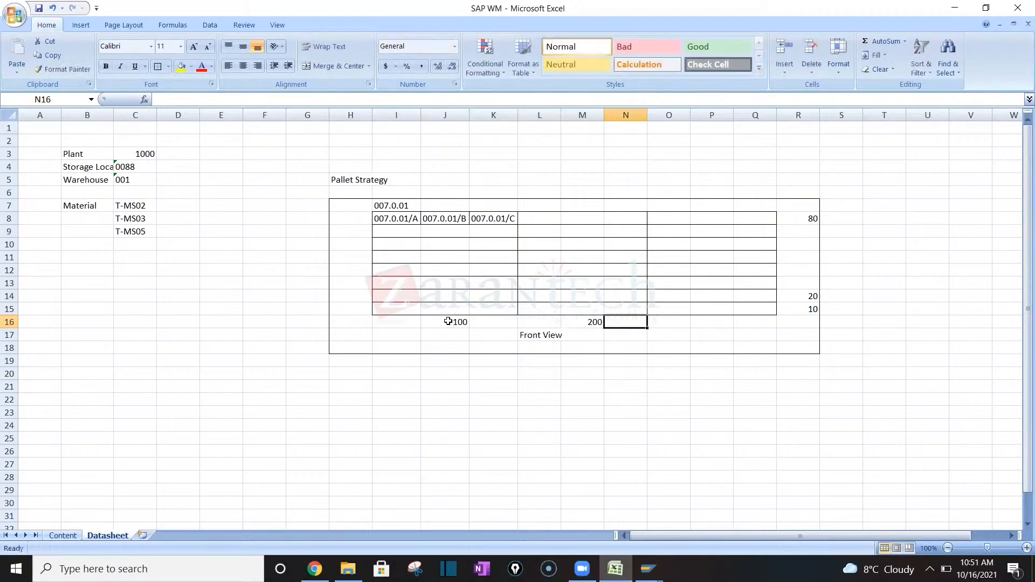
pyautogui.write('300')
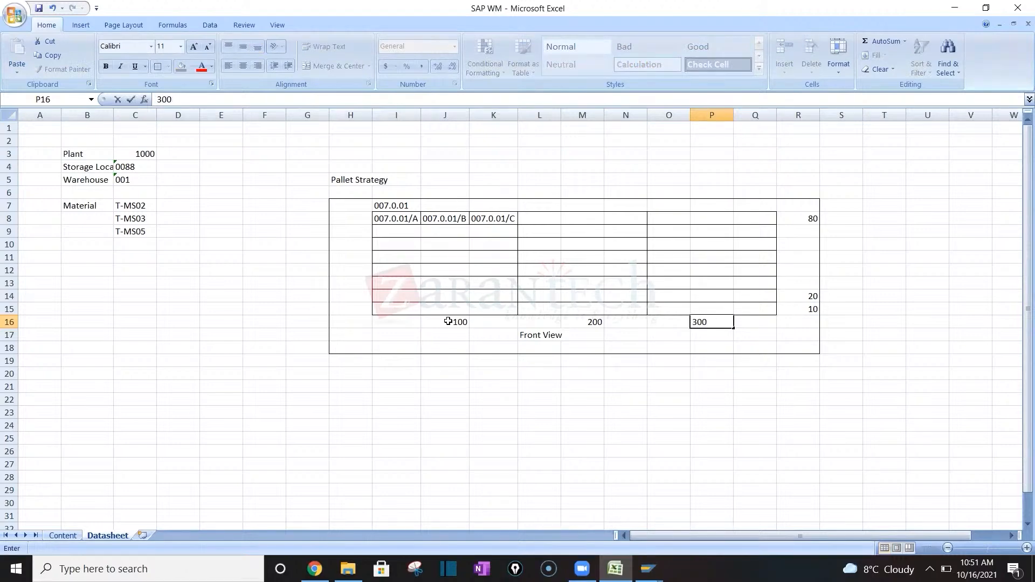
pyautogui.press('Return')
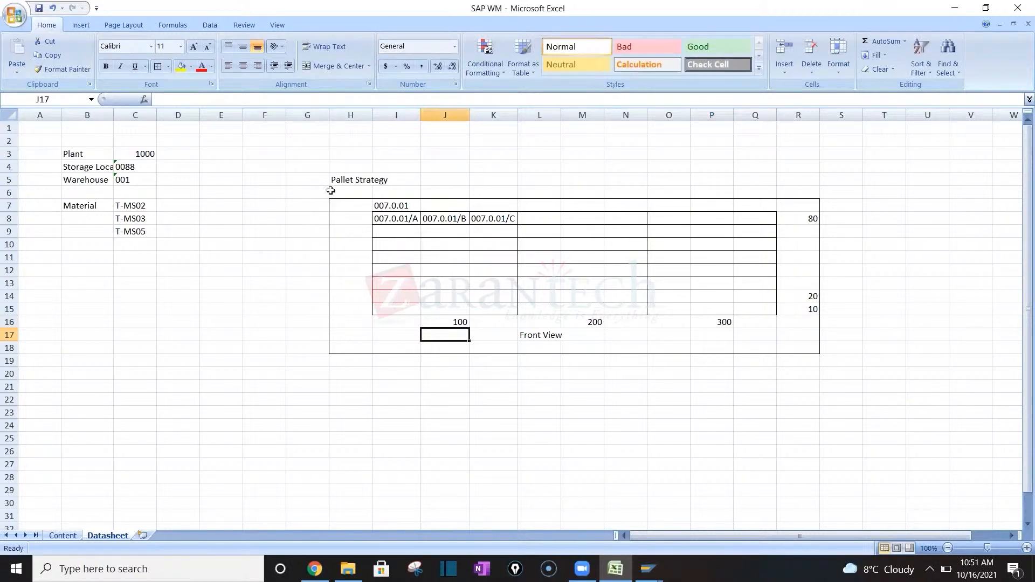
# Enter the label "Aisle 1" in cell L18 under the Front View caption
pyautogui.click(344, 351)
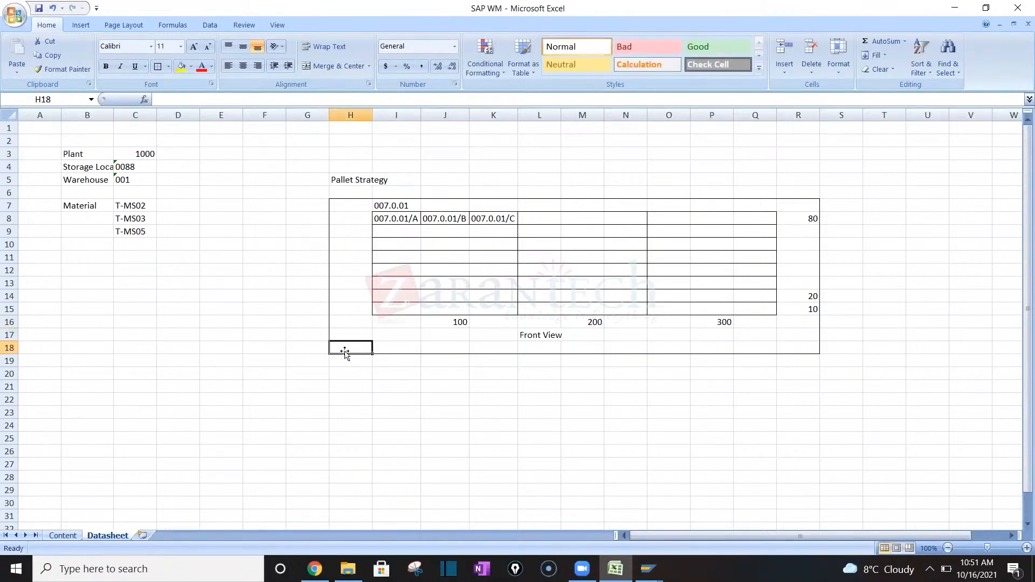
pyautogui.click(544, 348)
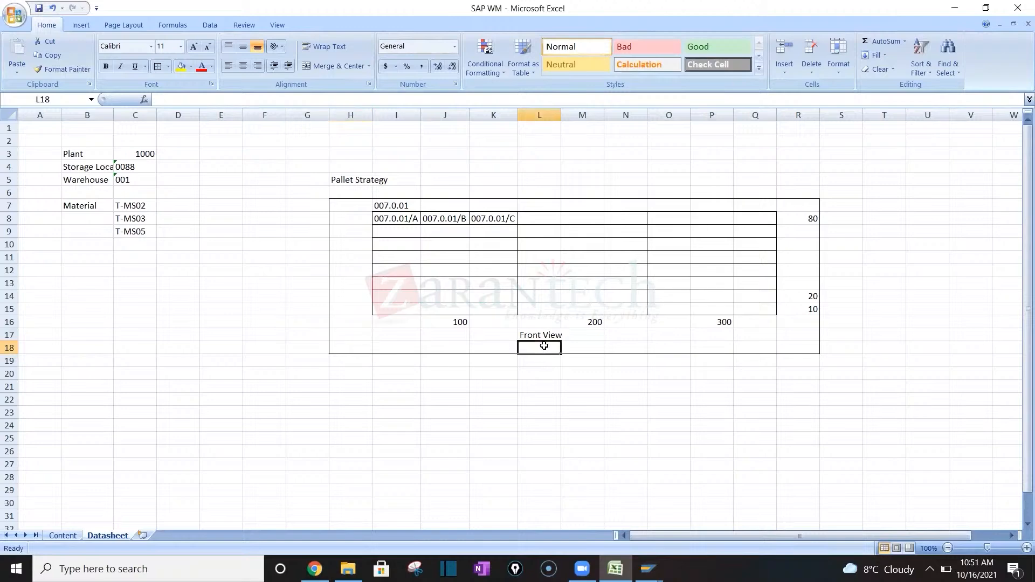
pyautogui.write('A')
pyautogui.press('Return')
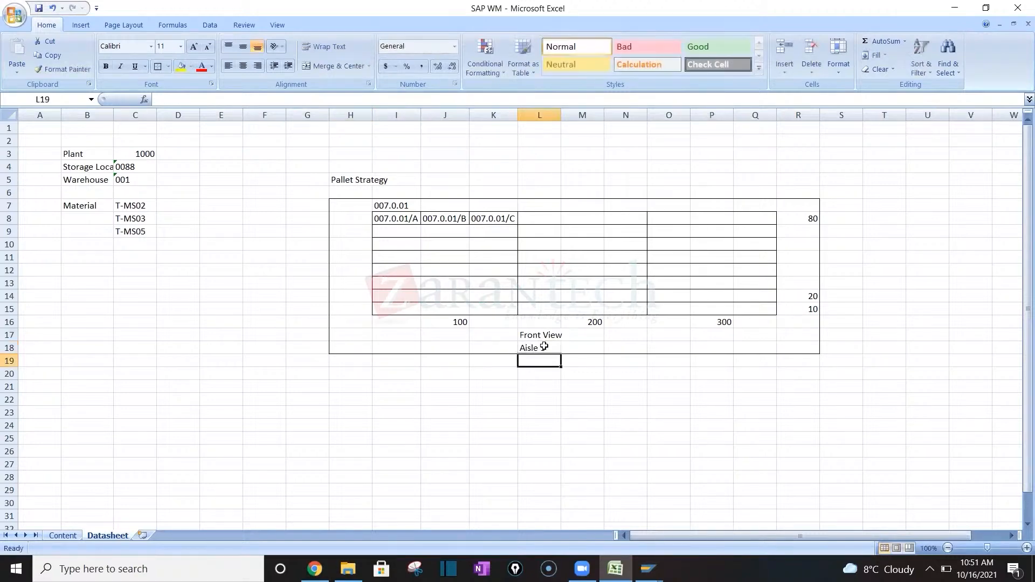
pyautogui.click(417, 217)
pyautogui.moveTo(398, 230); pyautogui.dragTo(487, 238)
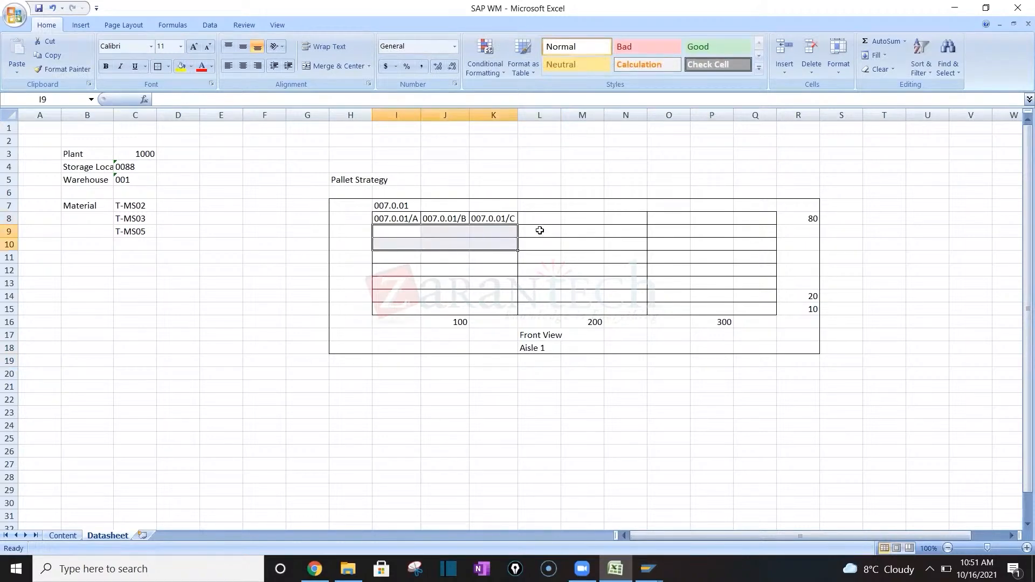
pyautogui.click(520, 232)
pyautogui.click(515, 232)
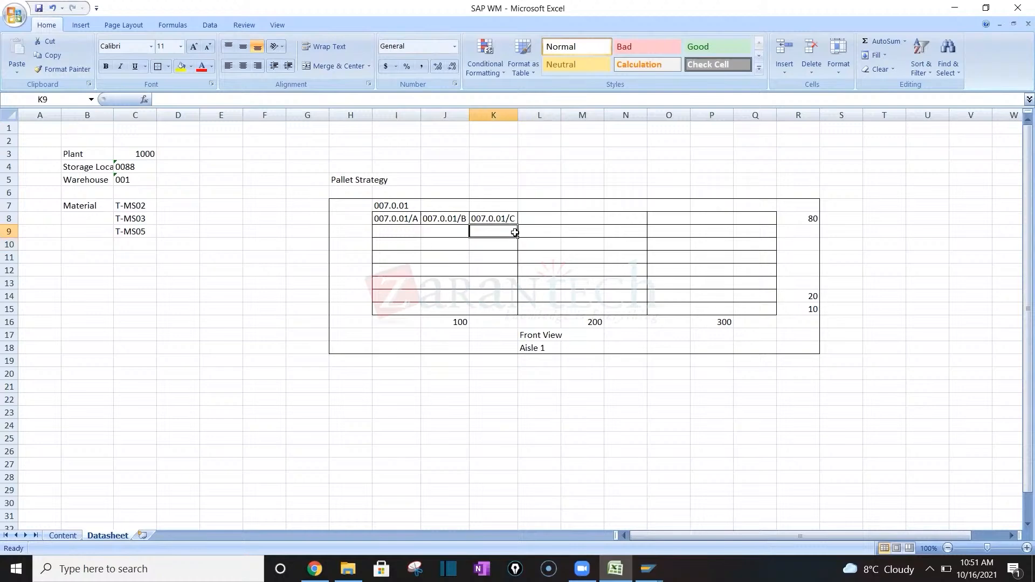
pyautogui.hotkey('shift', 'Left')
pyautogui.hotkey('shift', 'Left')
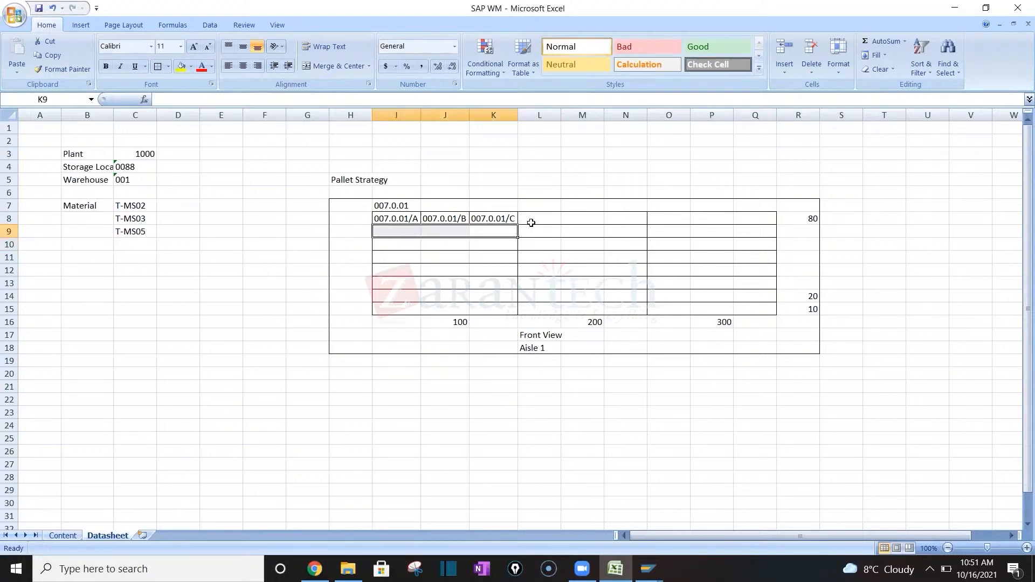
pyautogui.click(531, 224)
pyautogui.hotkey('shift', 'Right')
pyautogui.hotkey('shift', 'Right')
pyautogui.press('Down')
pyautogui.press('Down')
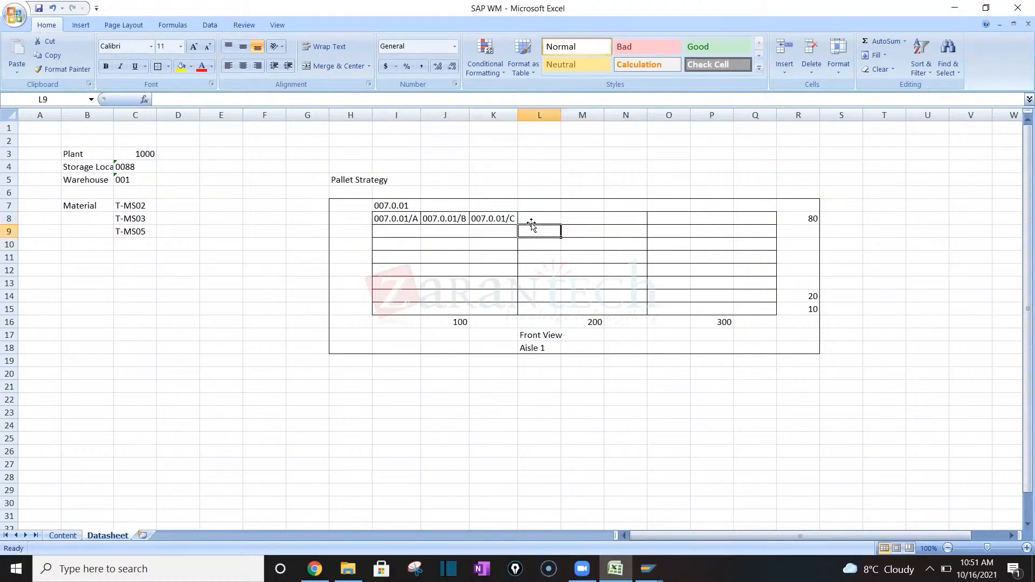
pyautogui.hotkey('shift', 'Right')
pyautogui.hotkey('shift', 'Right')
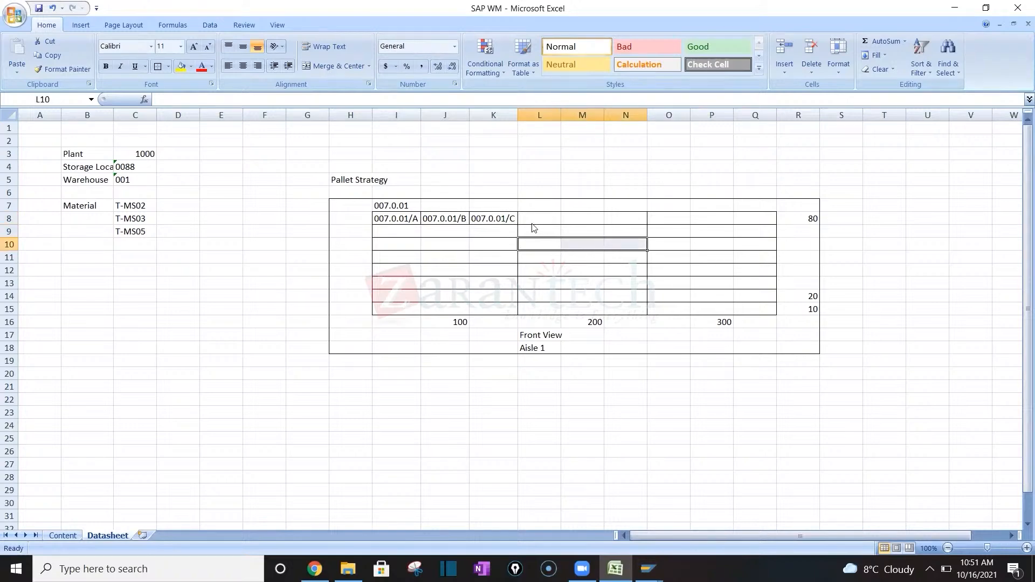
pyautogui.click(38, 9)
pyautogui.click(432, 247)
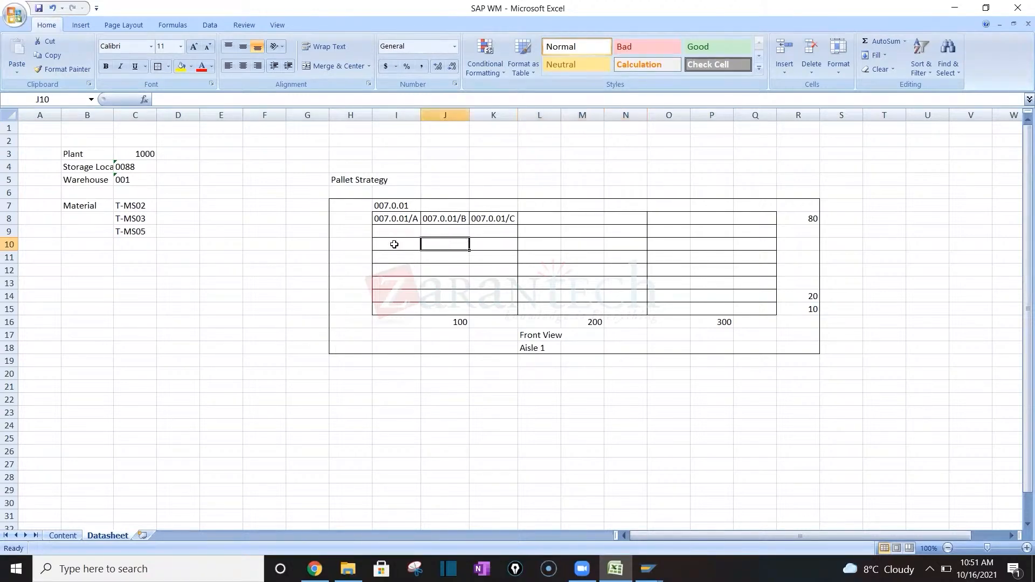
pyautogui.click(408, 248)
pyautogui.moveTo(403, 219); pyautogui.dragTo(493, 219)
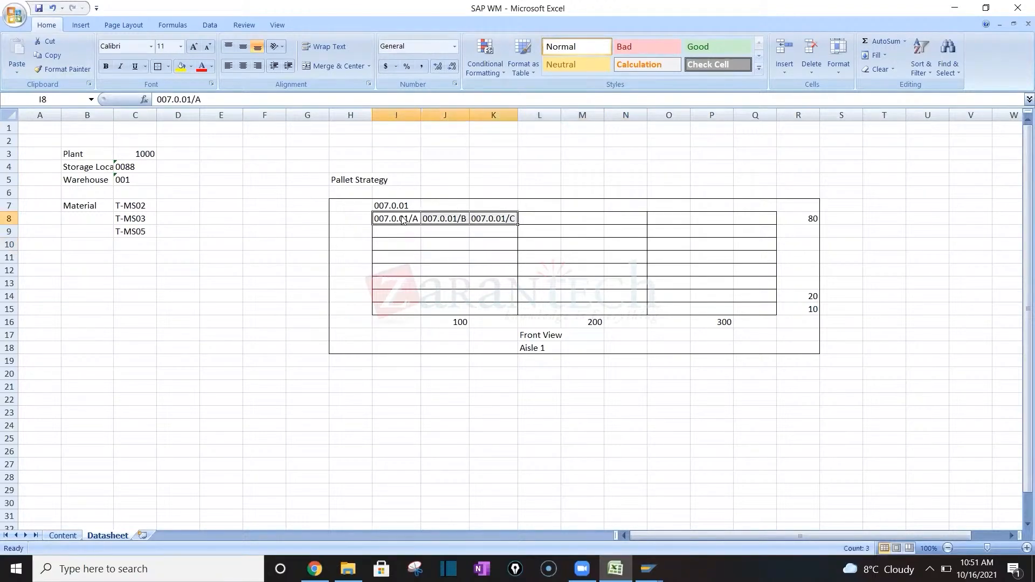
pyautogui.press('Delete')
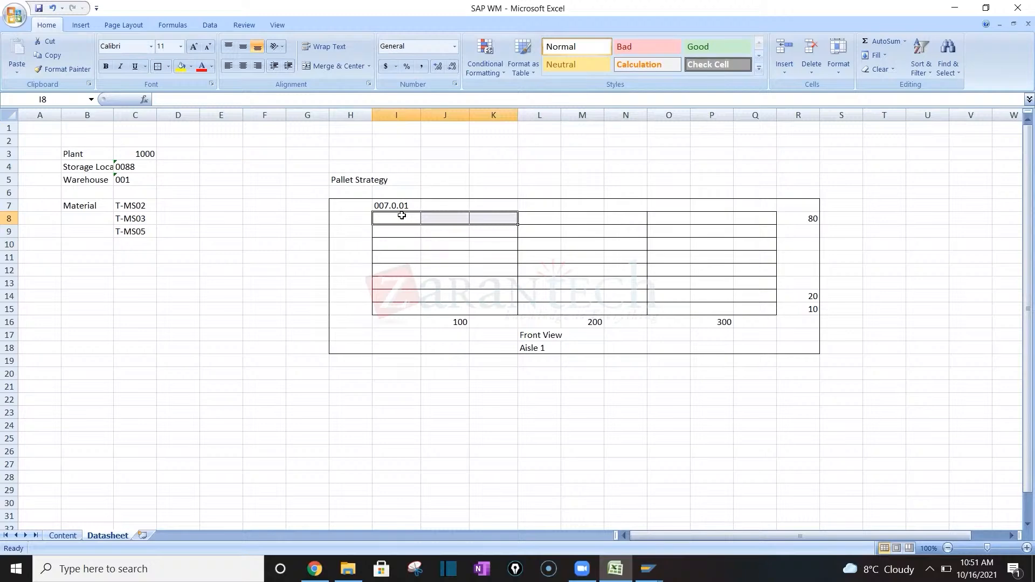
pyautogui.hotkey('ctrl', 'c')
pyautogui.click(410, 244)
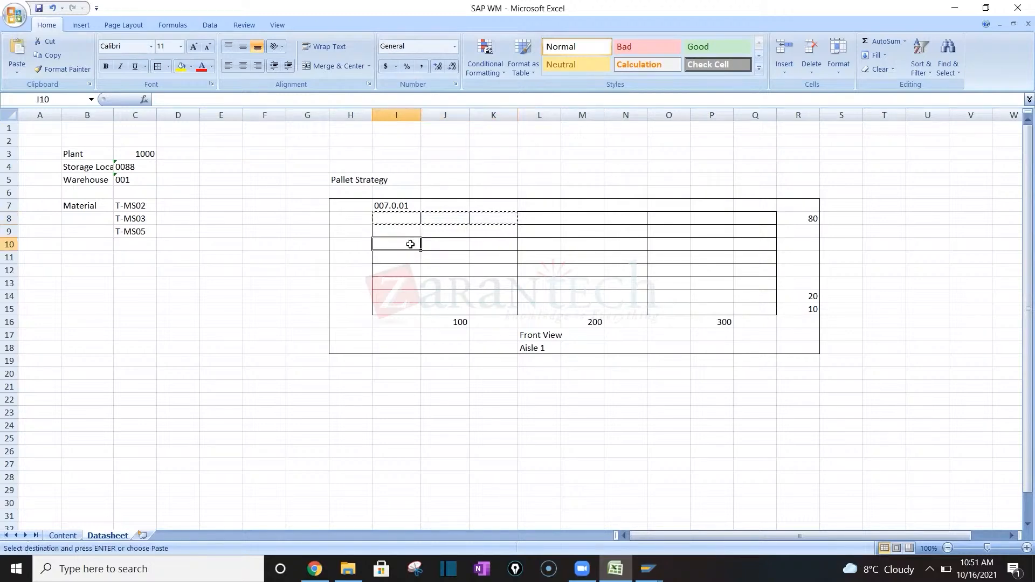
pyautogui.hotkey('ctrl', 'z')
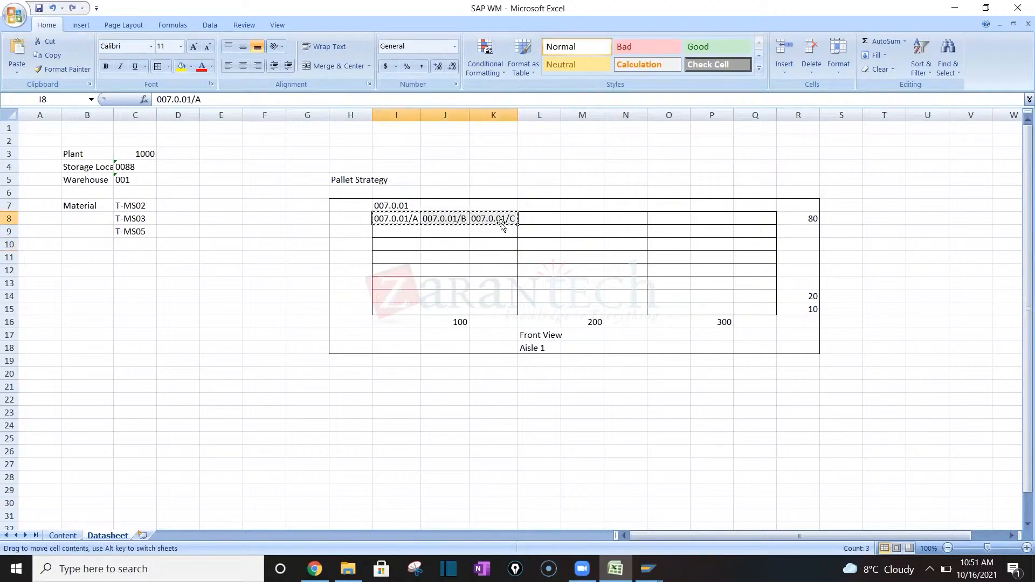
pyautogui.press('Delete')
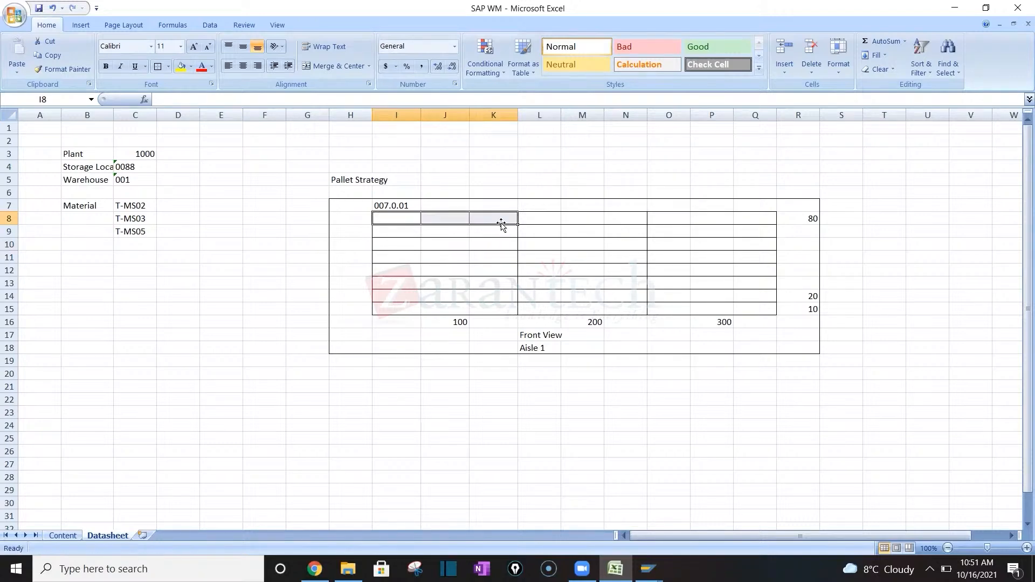
pyautogui.click(497, 247)
pyautogui.hotkey('ctrl', 'z')
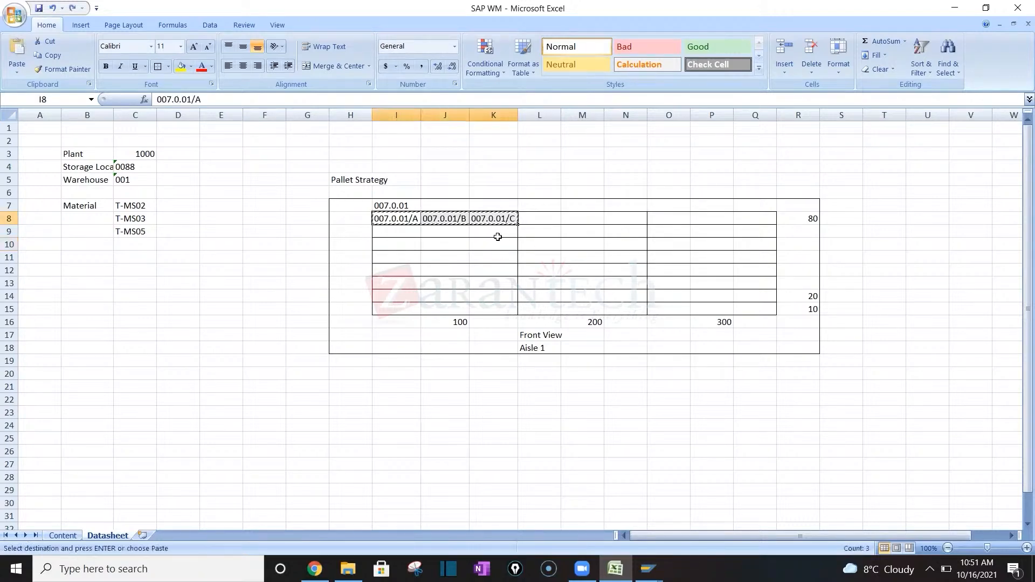
# Clear the 007.0.01/C label from cell K8, keeping the A and B labels in the first rack block
pyautogui.click(497, 237)
pyautogui.click(493, 218)
pyautogui.press('Delete')
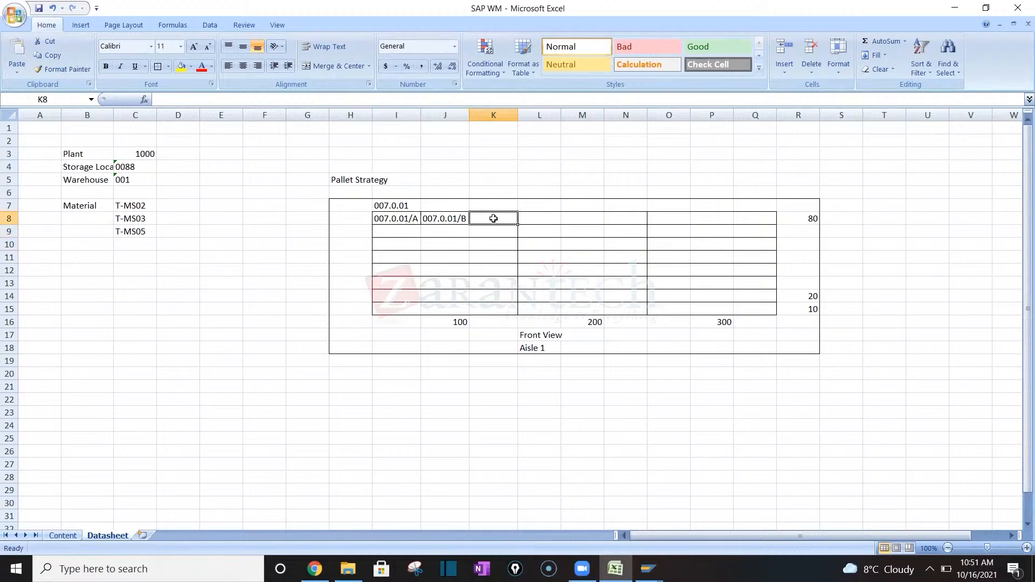
pyautogui.click(431, 227)
pyautogui.rightClick(400, 218)
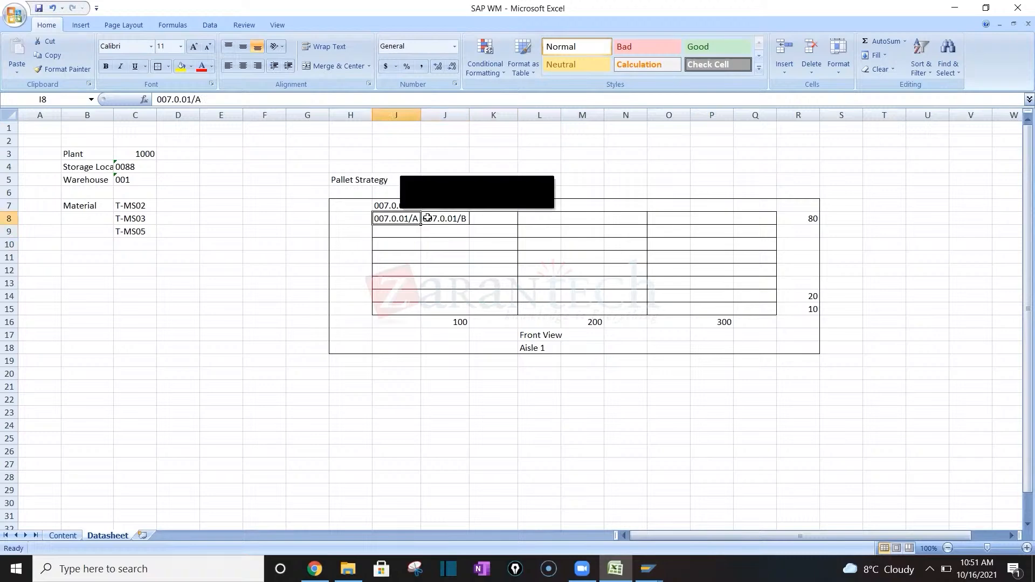
pyautogui.click(357, 240)
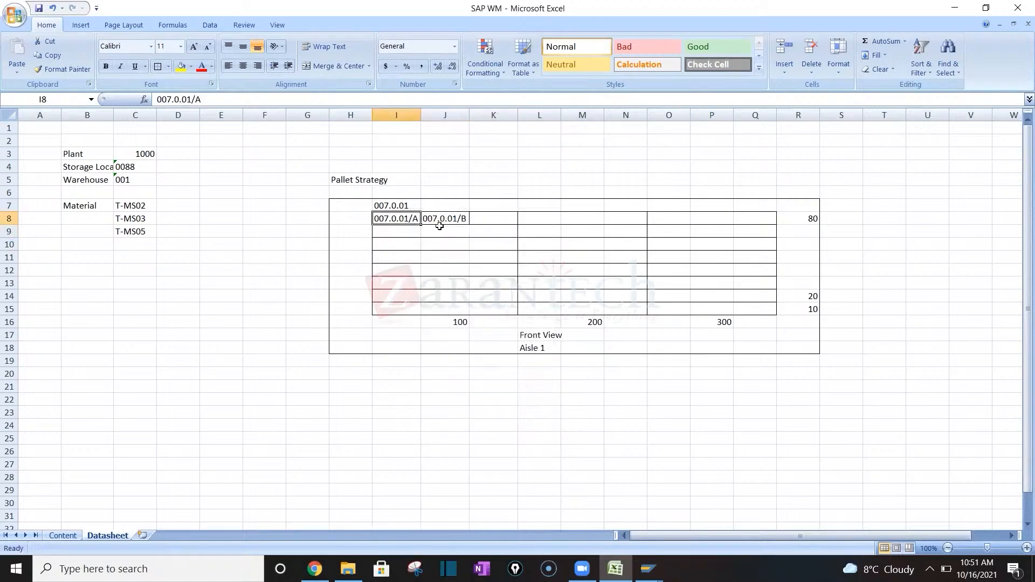
pyautogui.click(492, 218)
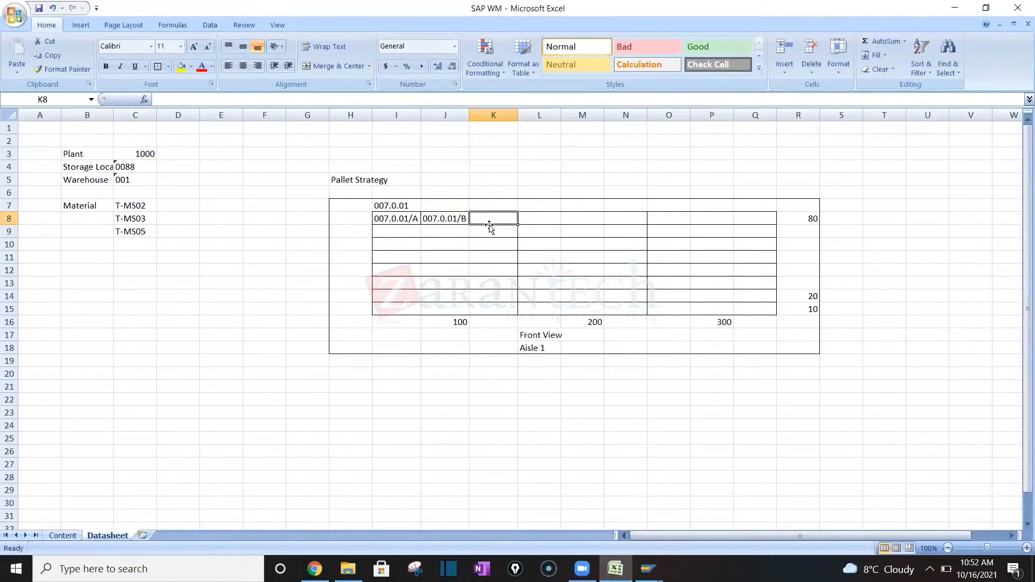
# Switch to the SAP storage type 007 details, save them and start creating a new customizing request
pyautogui.click(400, 205)
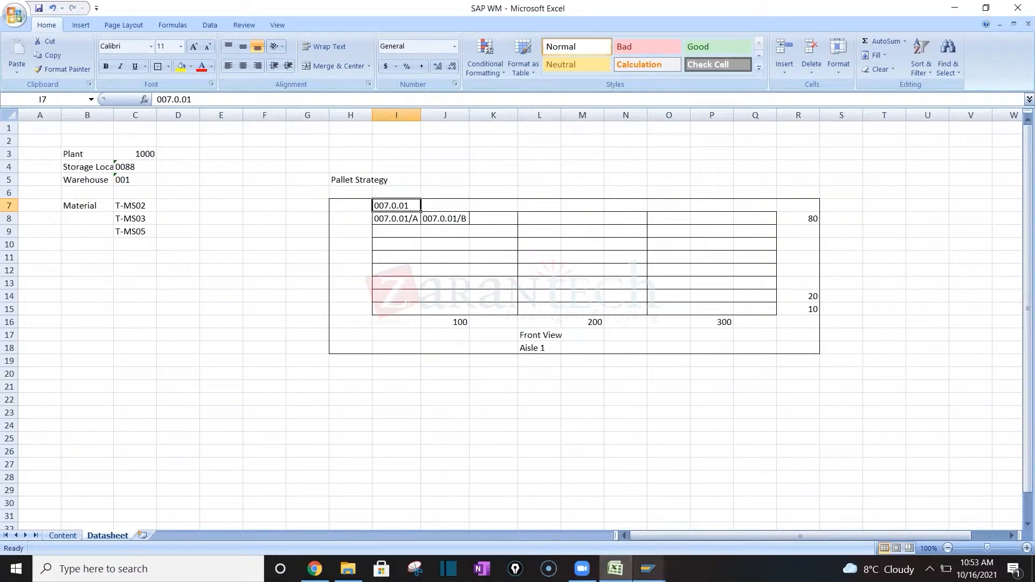
pyautogui.click(649, 568)
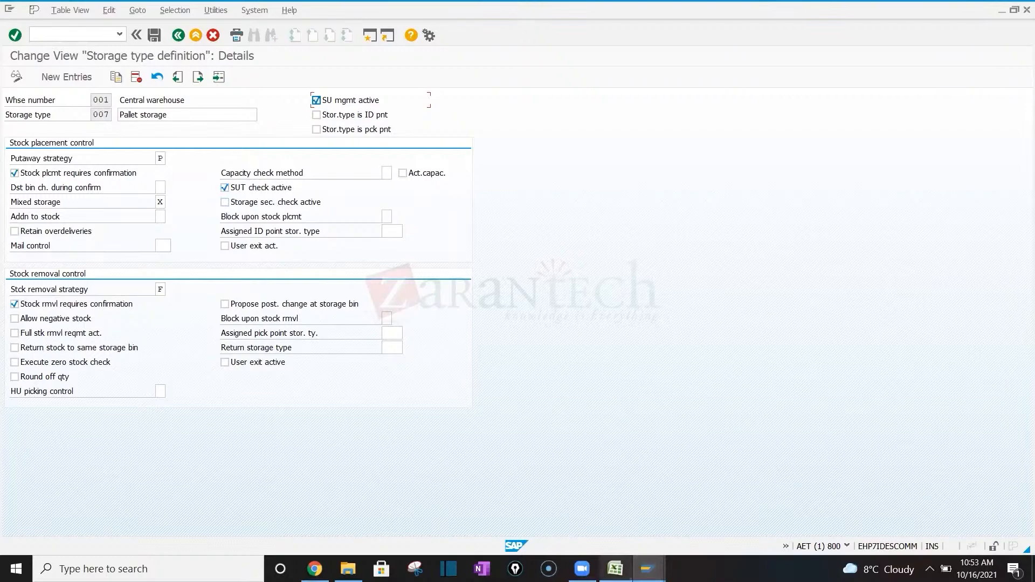
pyautogui.moveTo(615, 569)
pyautogui.click(620, 531)
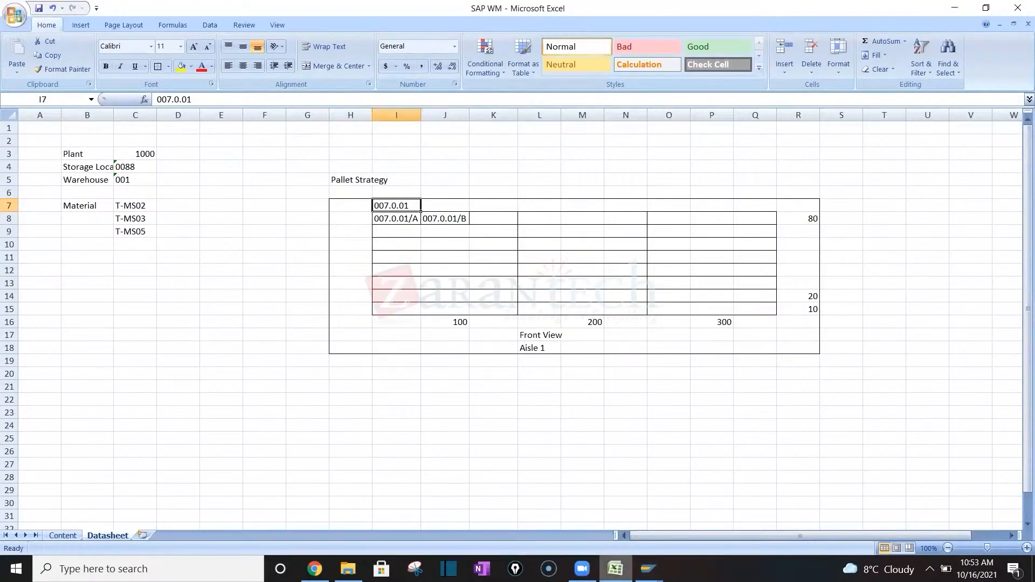
pyautogui.click(648, 569)
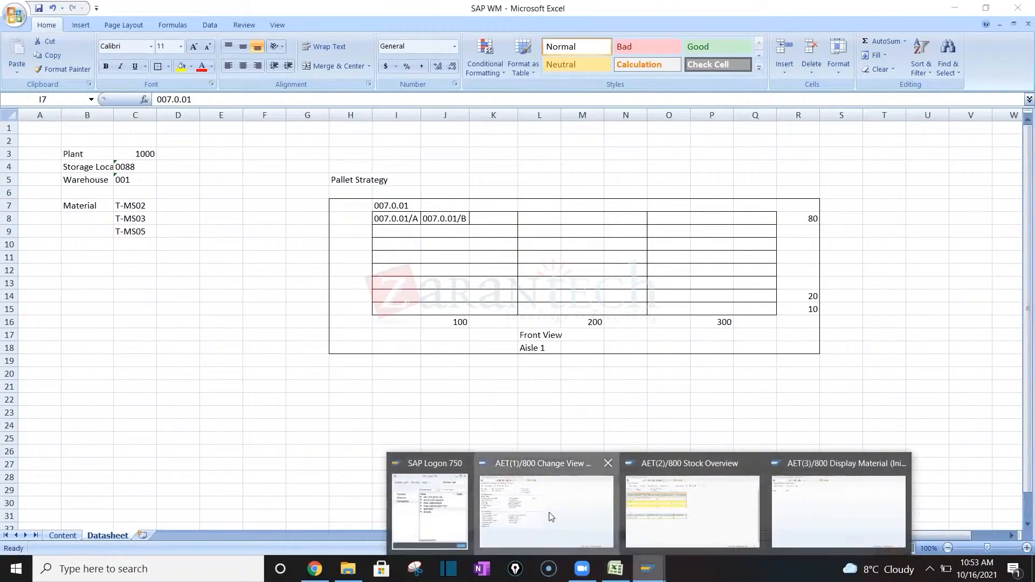
pyautogui.click(544, 456)
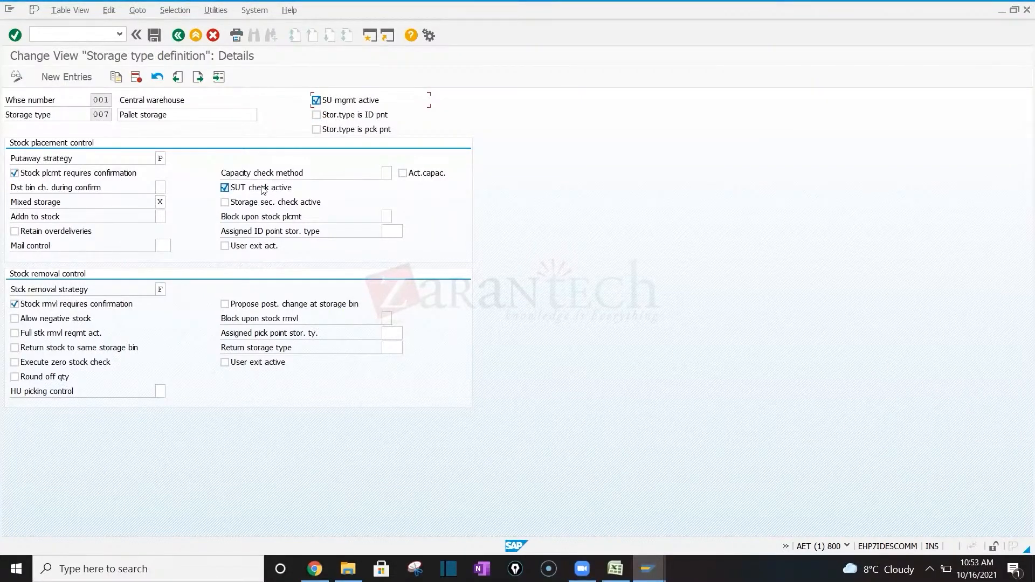
pyautogui.click(155, 35)
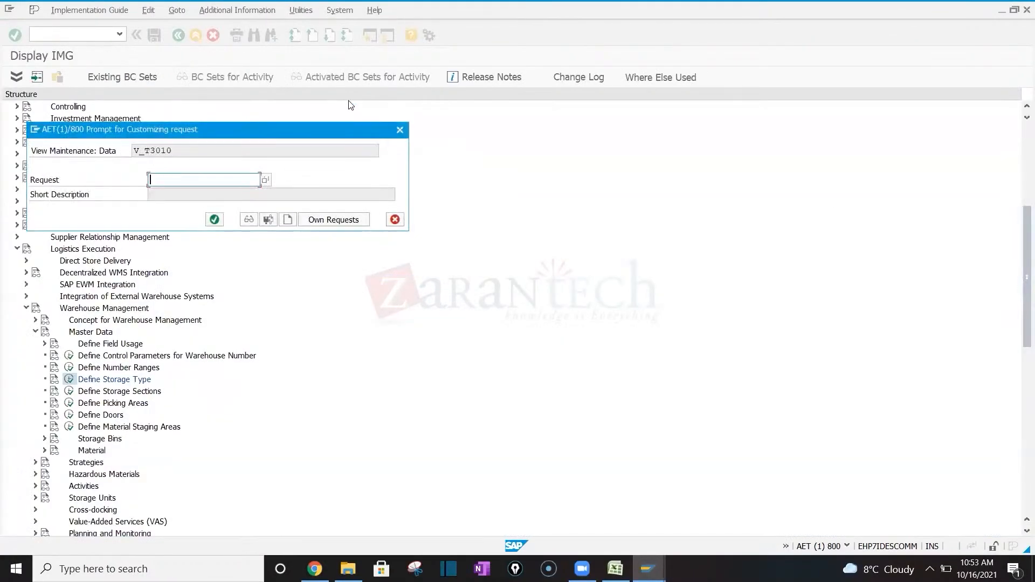
pyautogui.click(288, 220)
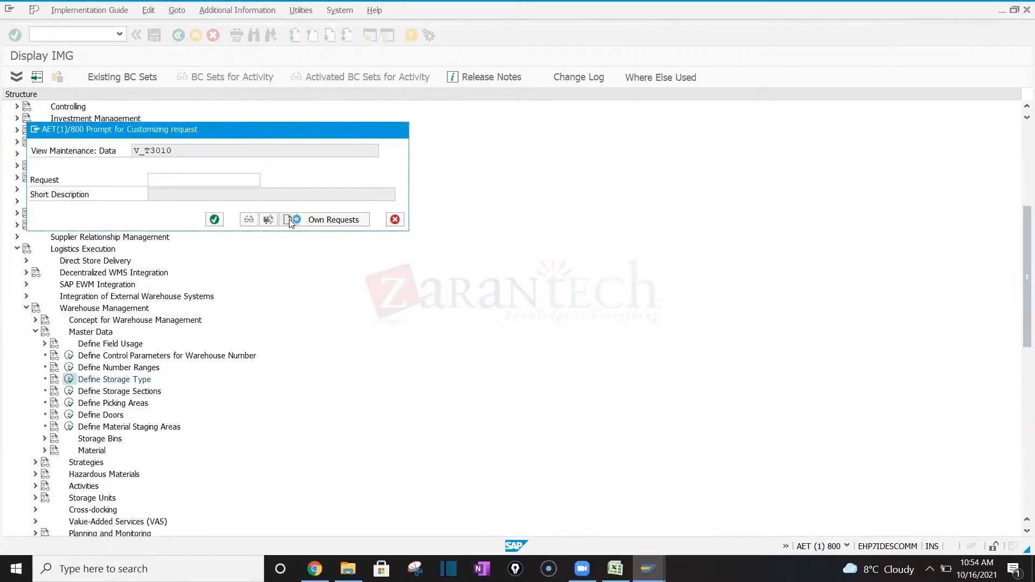
# Switch to the Excel datasheet and enter the heading "Storate Unit Type" in cell H23 below the rack layout
pyautogui.hotkey('alt', 'Tab')
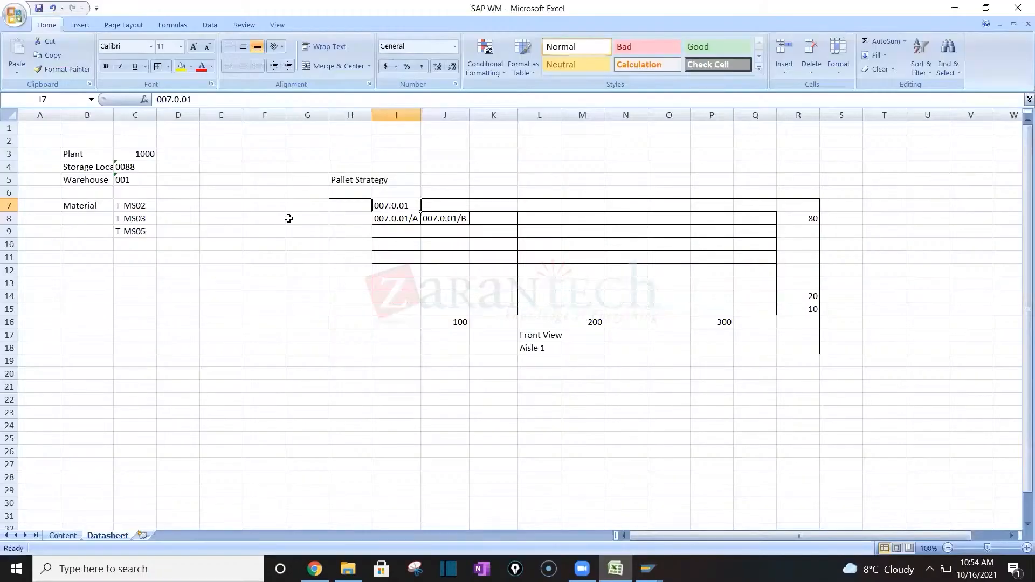
pyautogui.click(344, 410)
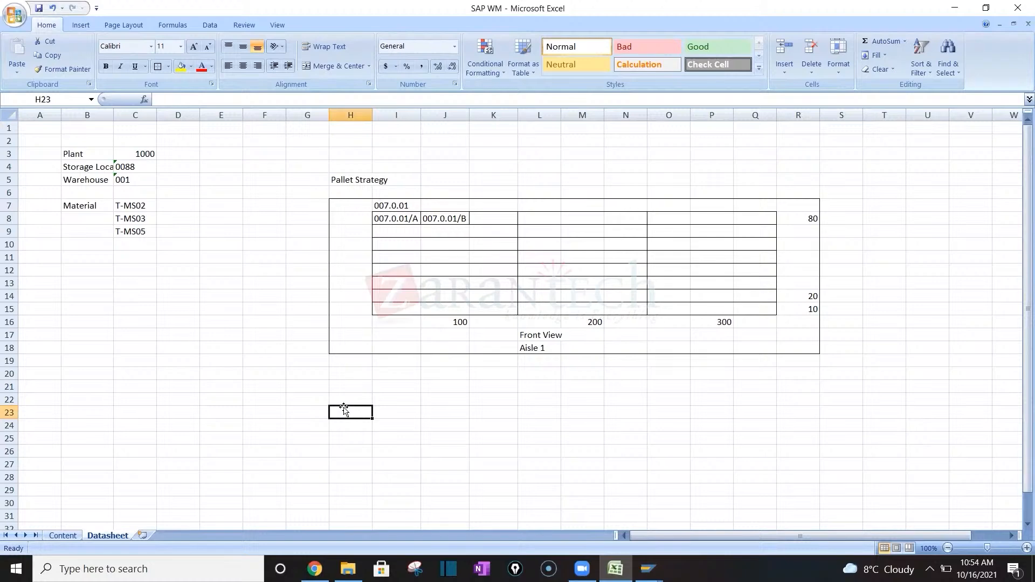
pyautogui.write('St')
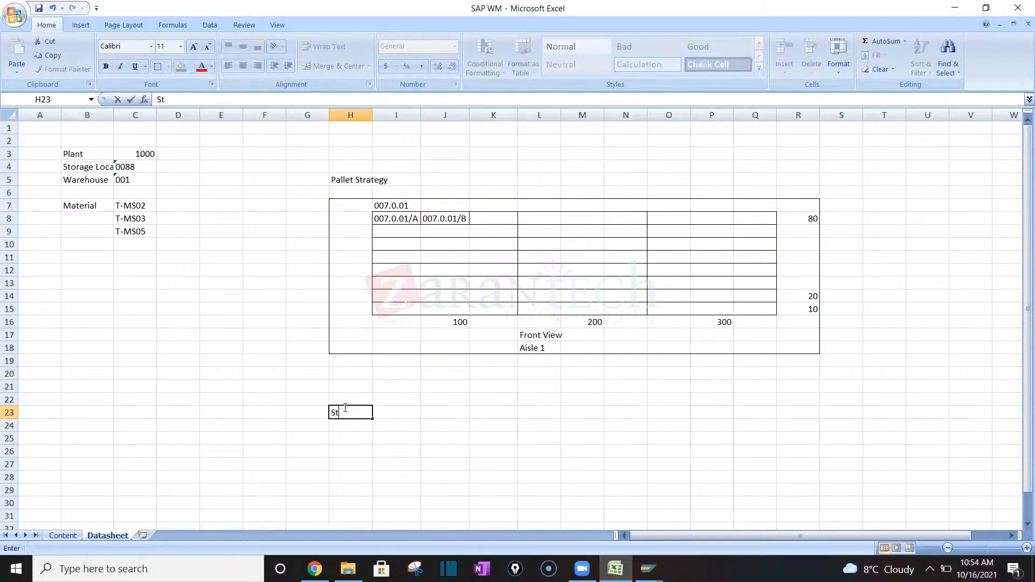
pyautogui.write('orate Unit Type')
pyautogui.press('Return')
pyautogui.press('Tab')
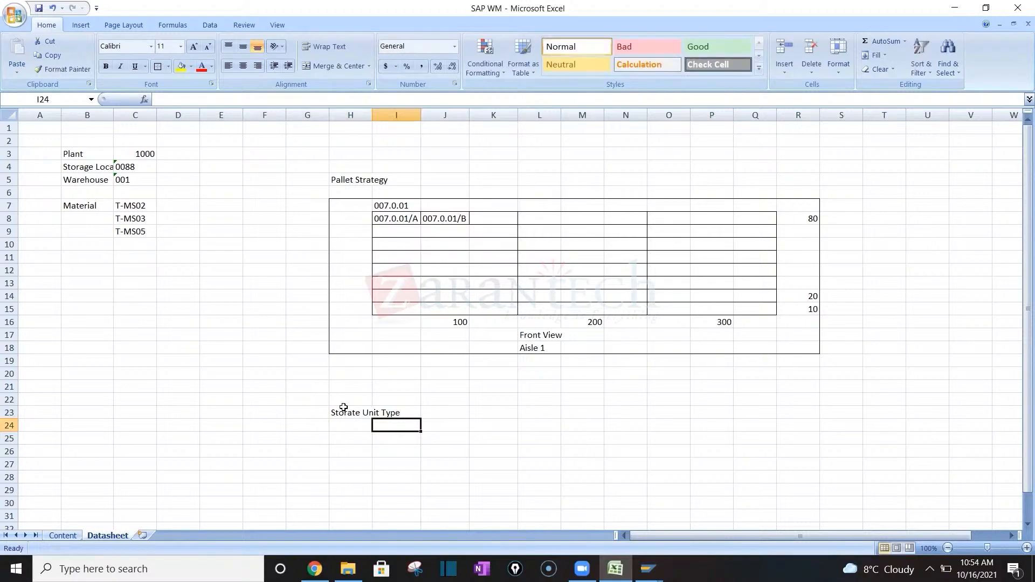
# List the storage unit types CL, CM and WB in cells I24 to I26 beneath the heading
pyautogui.hotkey('alt', 'Tab')
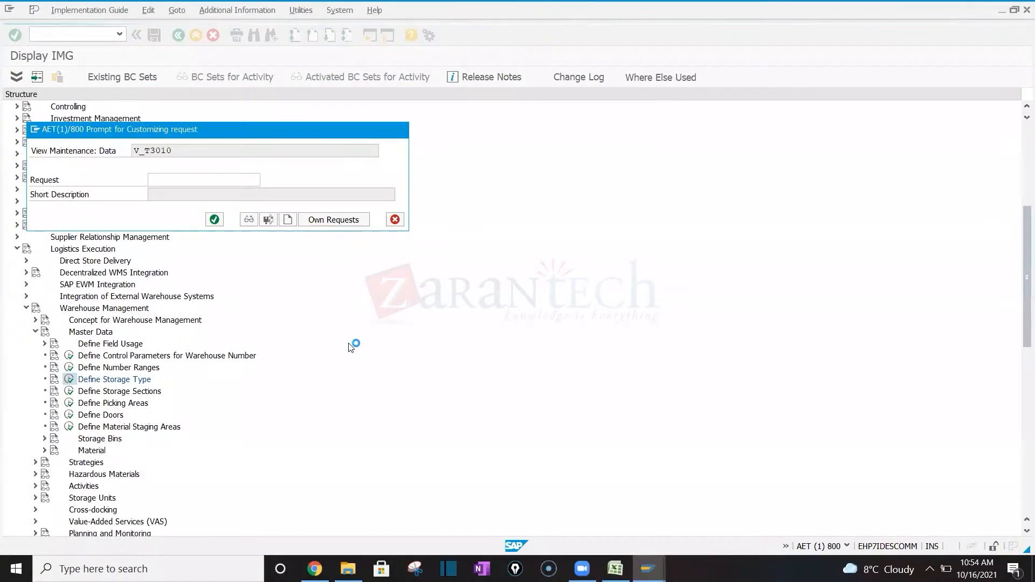
pyautogui.hotkey('alt', 'Tab')
pyautogui.write('CL')
pyautogui.press('Return')
pyautogui.write('CM')
pyautogui.press('Return')
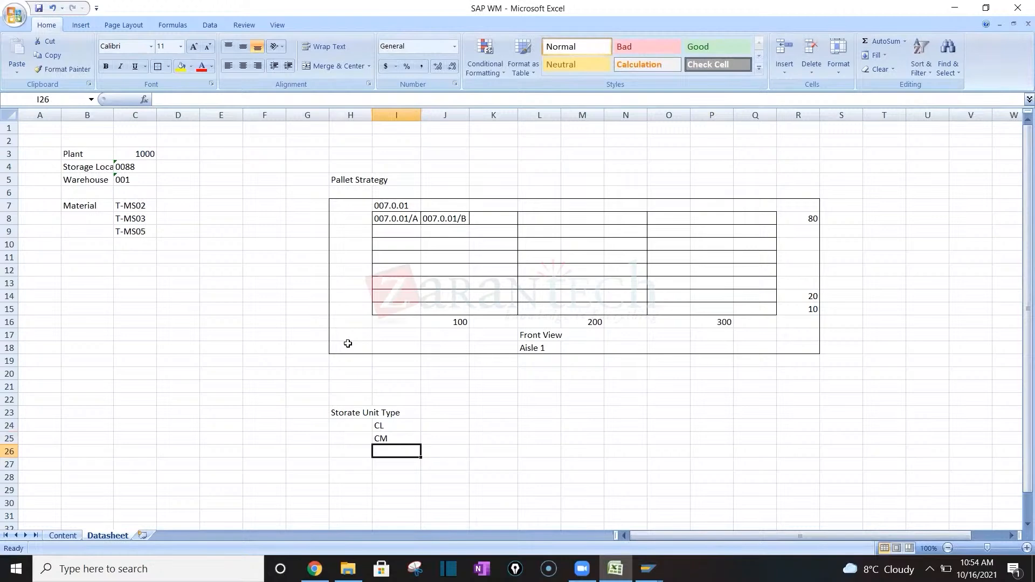
pyautogui.write('WB')
pyautogui.press('Return')
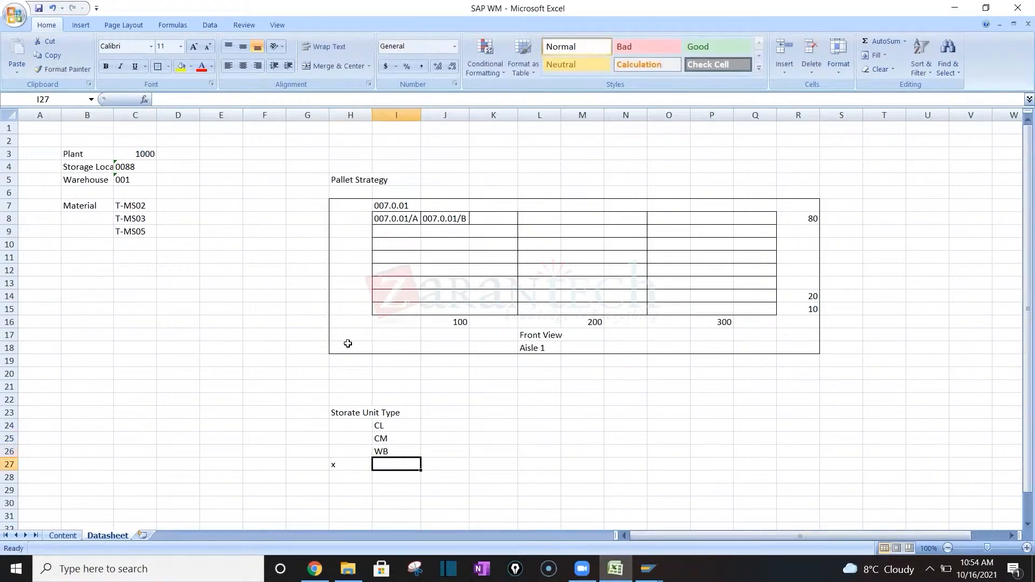
pyautogui.press('Left')
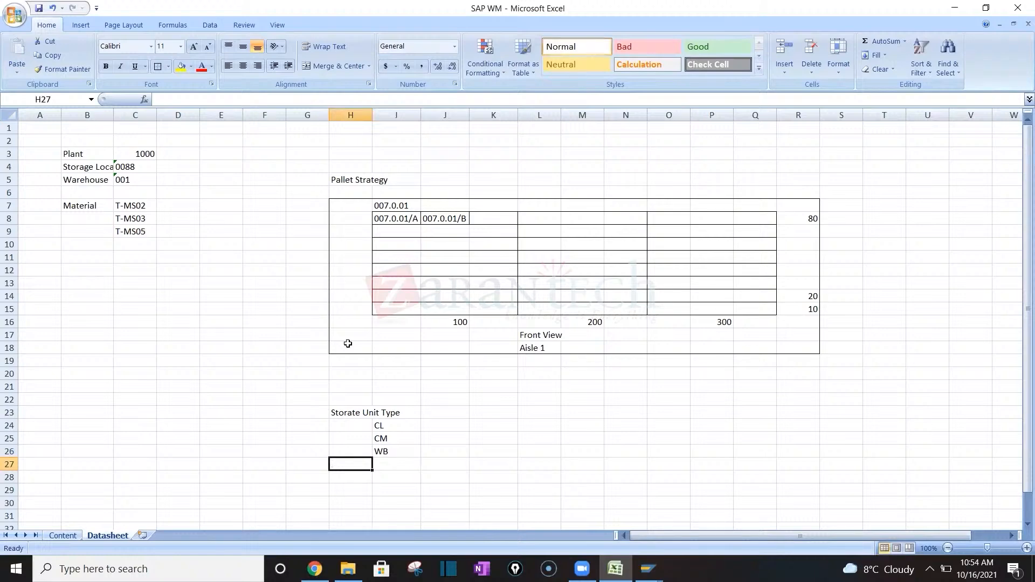
pyautogui.press('Down')
pyautogui.press('Down')
pyautogui.press('Down')
pyautogui.press('Down')
pyautogui.press('Down')
pyautogui.press('Down')
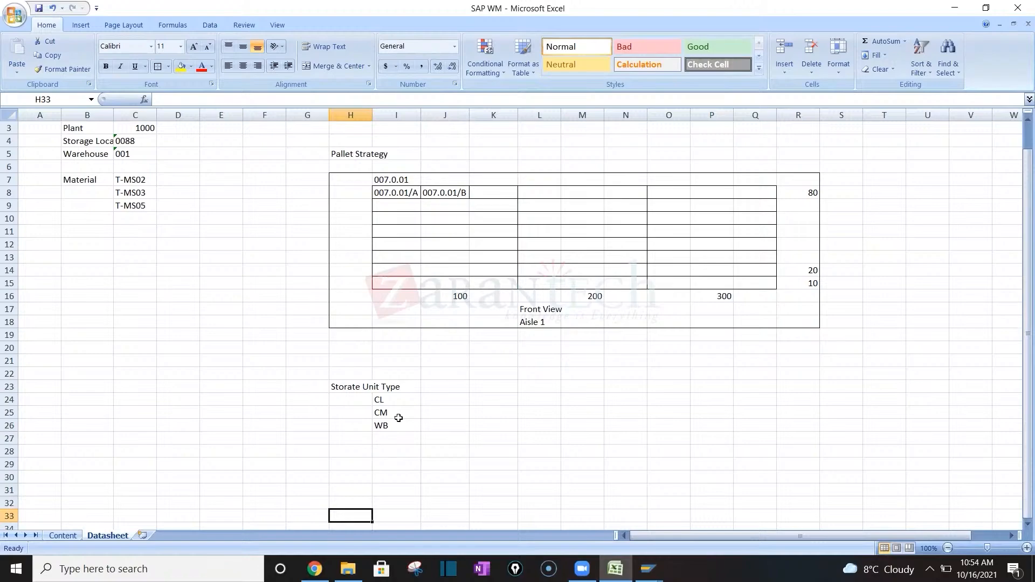
# Switch to SAP and enter WM as the short description of the new customizing request
pyautogui.hotkey('alt', 'Tab')
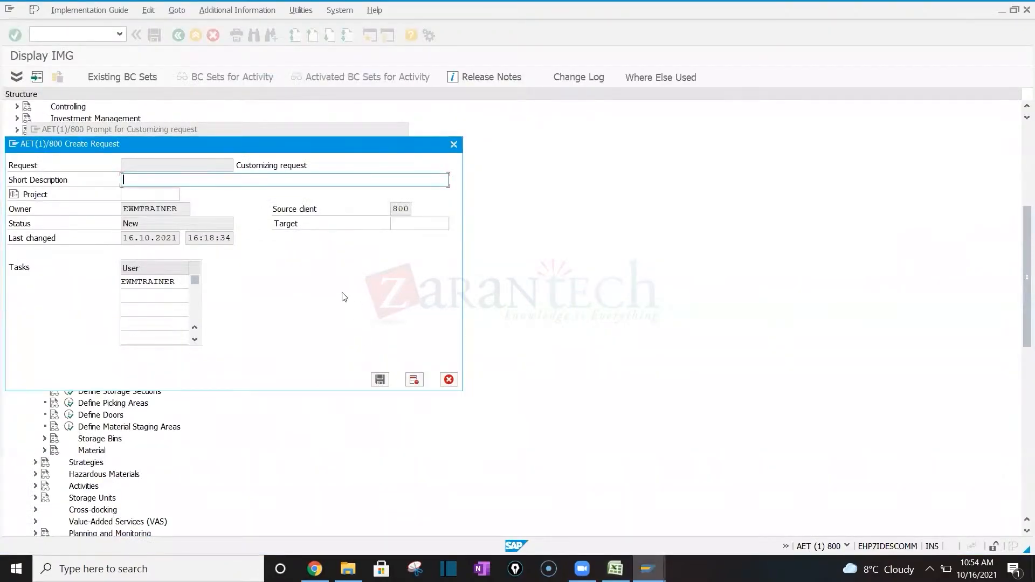
pyautogui.write('WM')
pyautogui.press('Return')
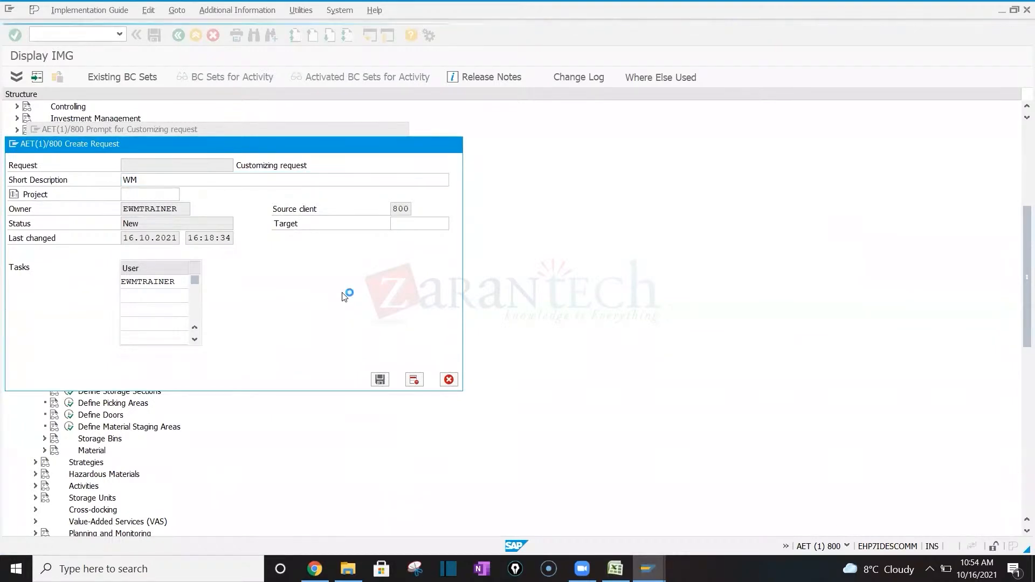
# Switch to Chrome and search Google for "skid pallet" in a new tab
pyautogui.hotkey('alt', 'Tab')
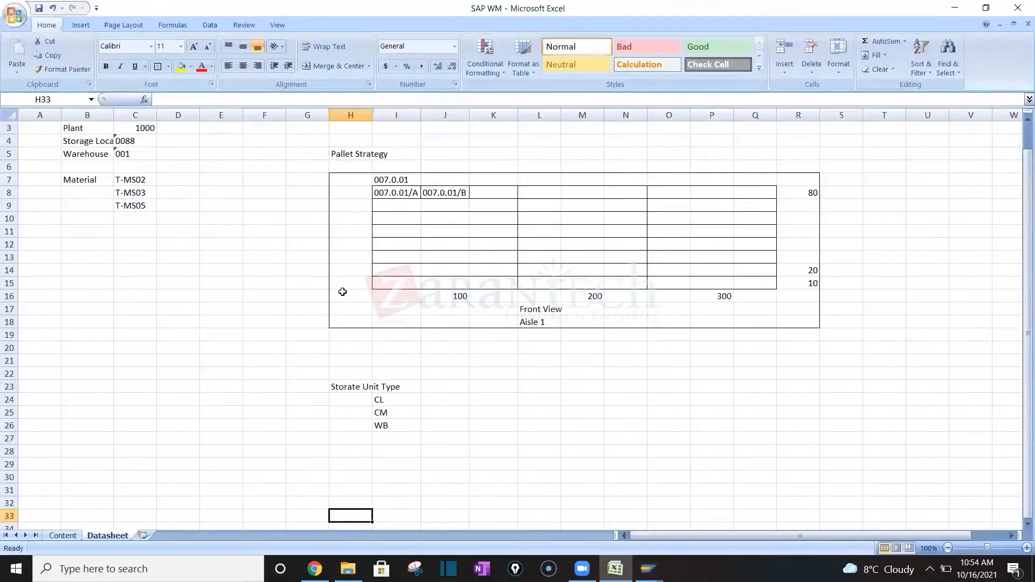
pyautogui.click(392, 399)
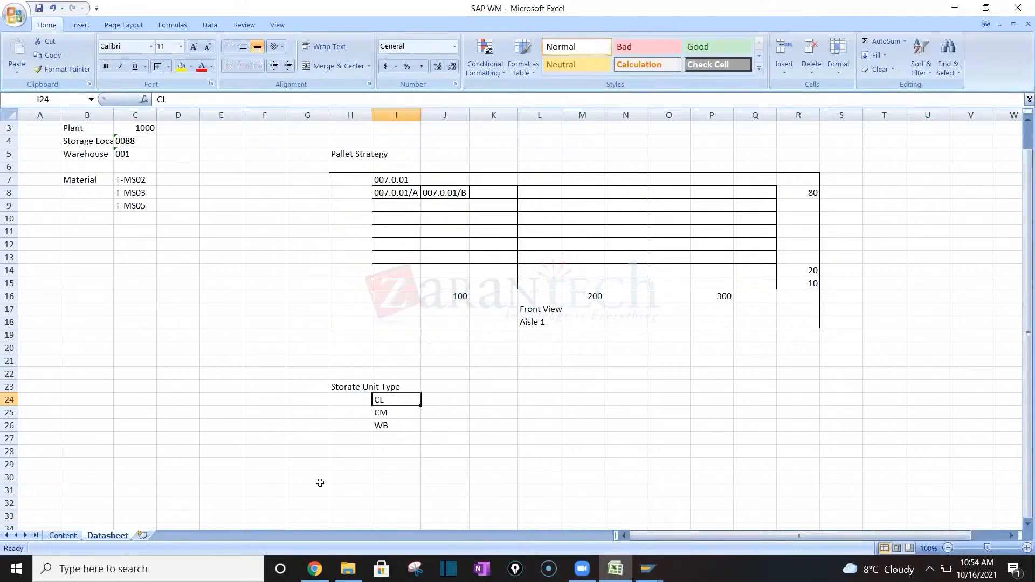
pyautogui.click(315, 568)
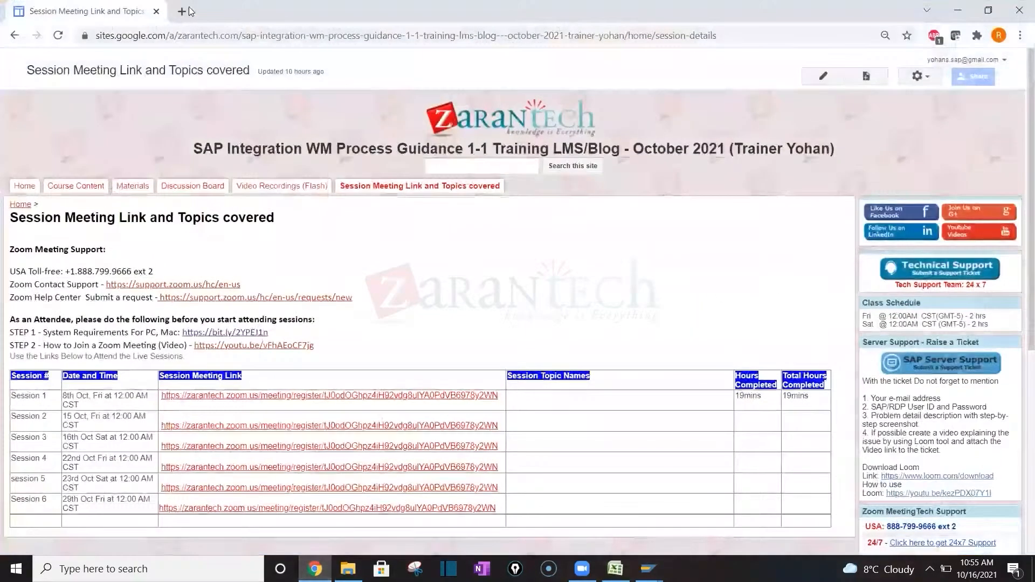
pyautogui.click(182, 11)
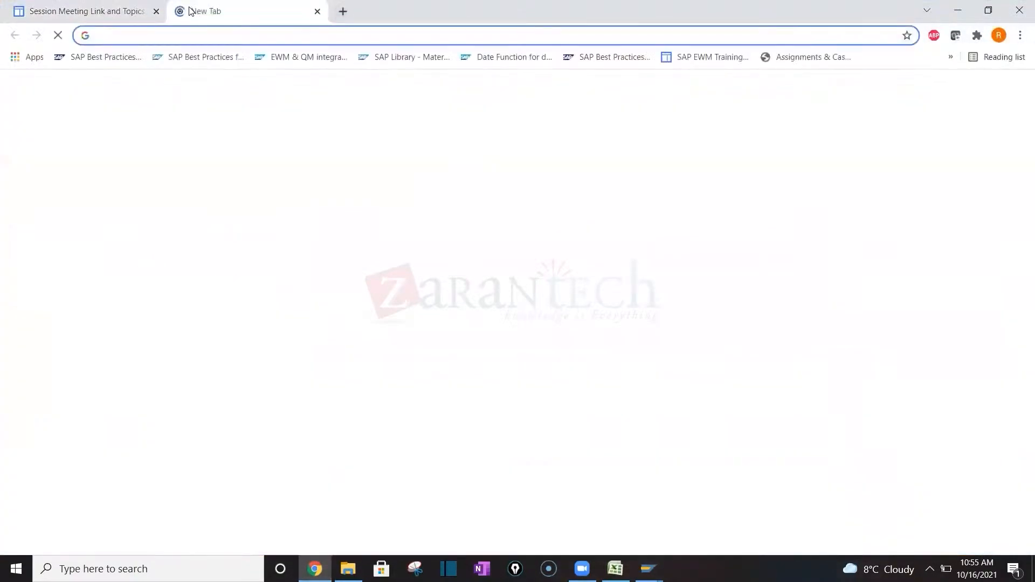
pyautogui.write('skid pallet')
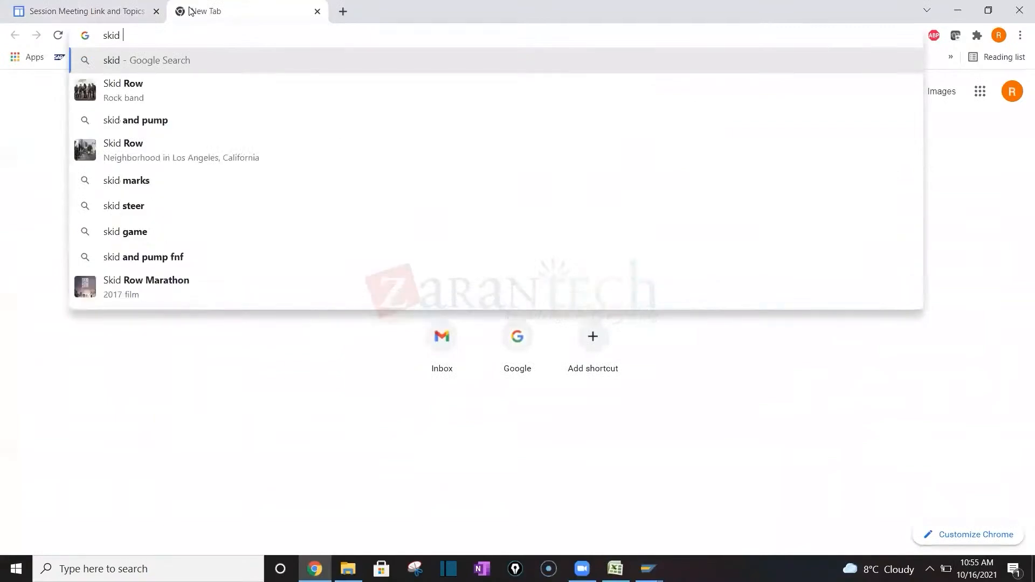
pyautogui.press('Return')
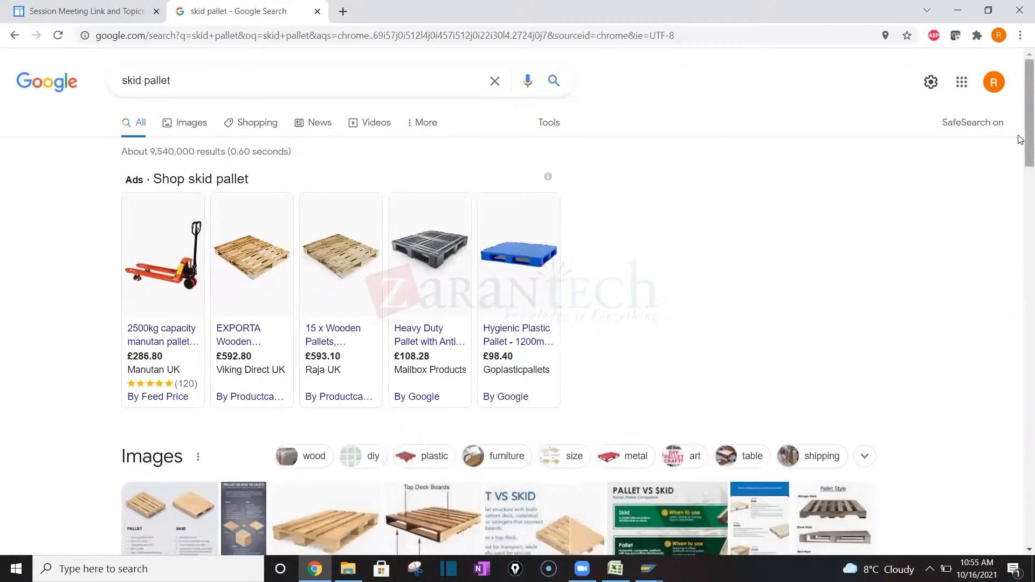
# Examine the image results comparing pallets and skids, previewing the Kamps Pallets, Freightera and Adaptalift Group pictures
pyautogui.scroll(-3, 687, 261)
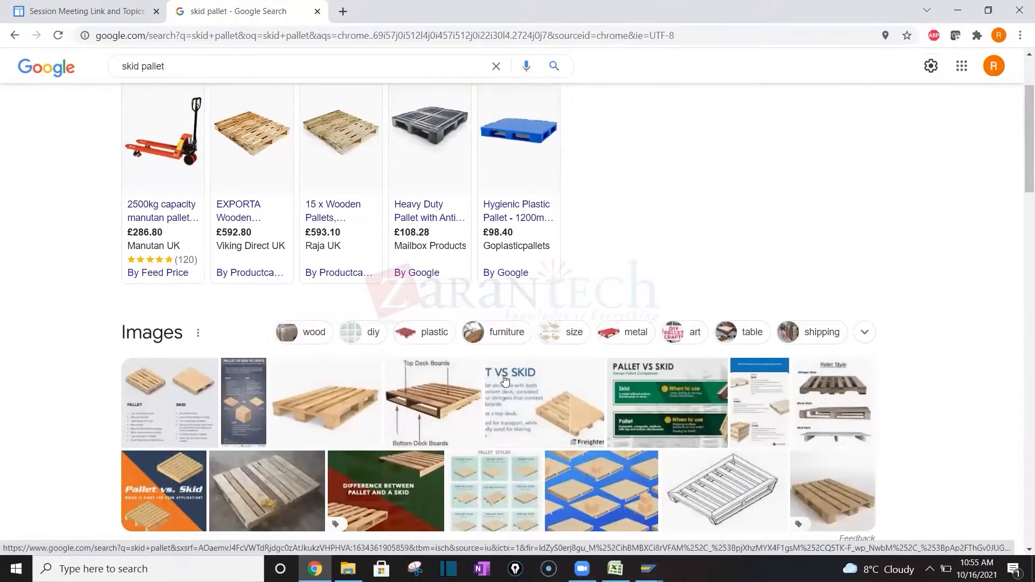
pyautogui.scroll(-1, 1021, 196)
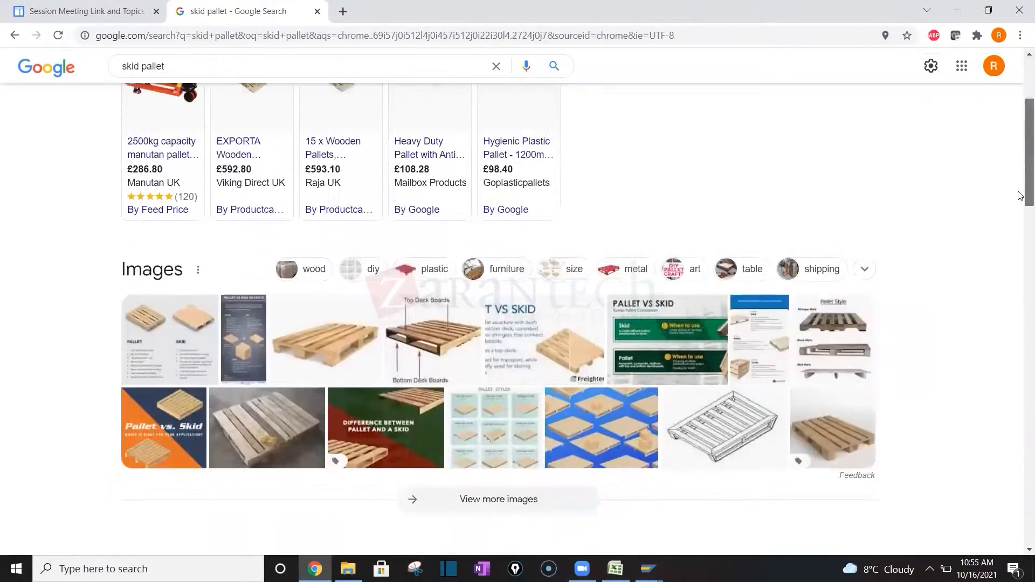
pyautogui.scroll(-5, 1021, 196)
pyautogui.scroll(1, 1012, 133)
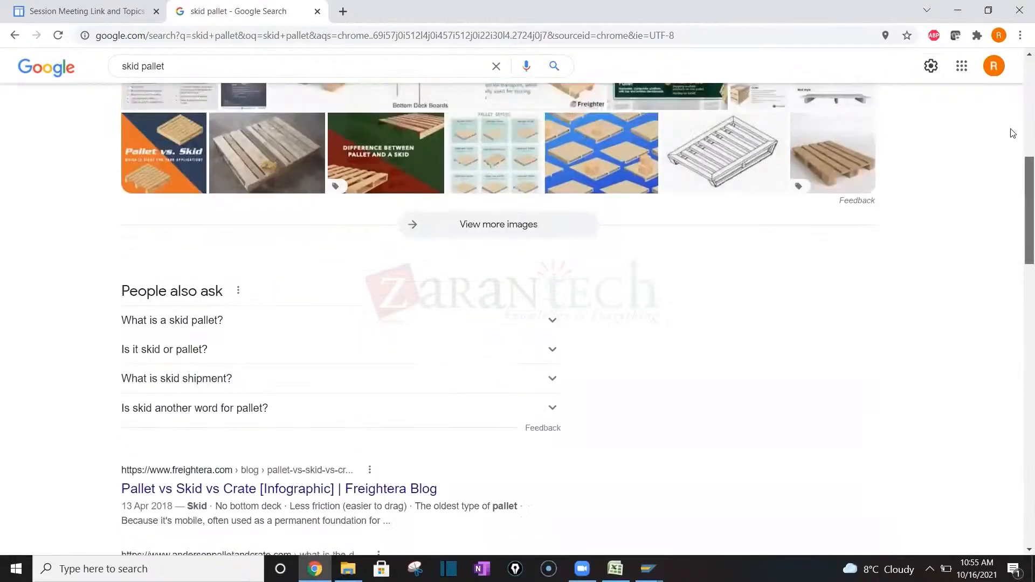
pyautogui.scroll(4, 1013, 133)
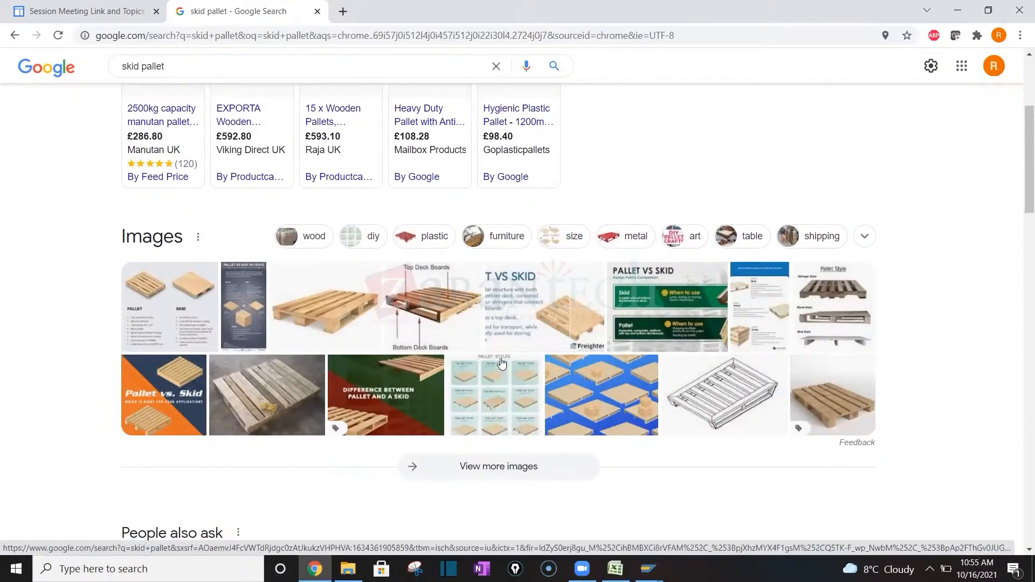
pyautogui.click(662, 287)
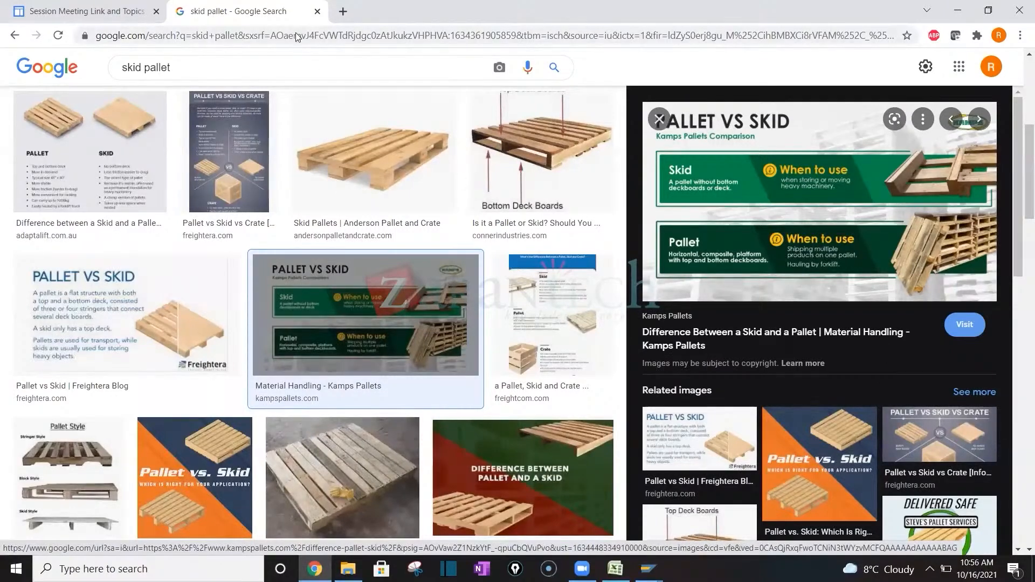
pyautogui.click(233, 189)
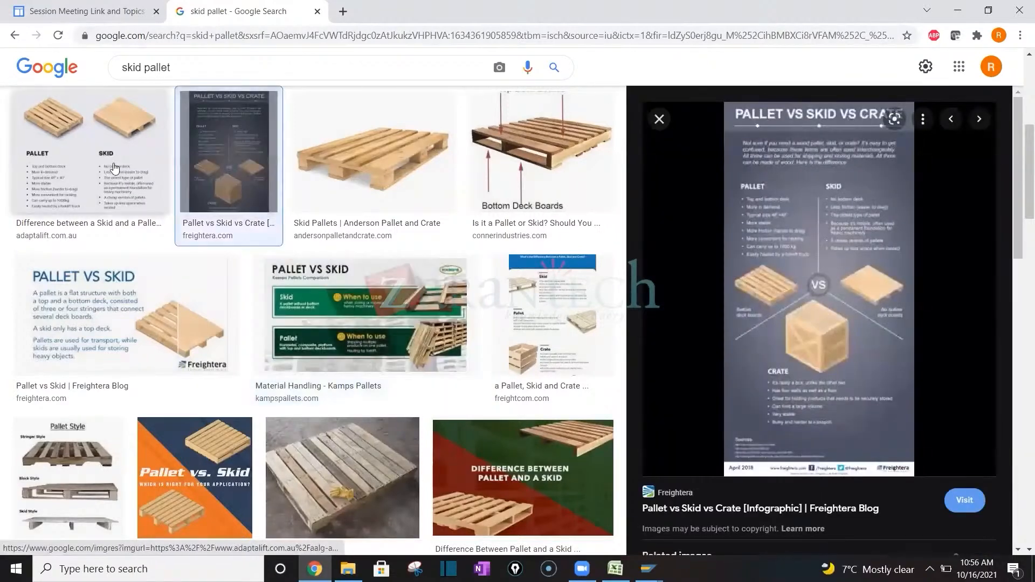
pyautogui.click(114, 168)
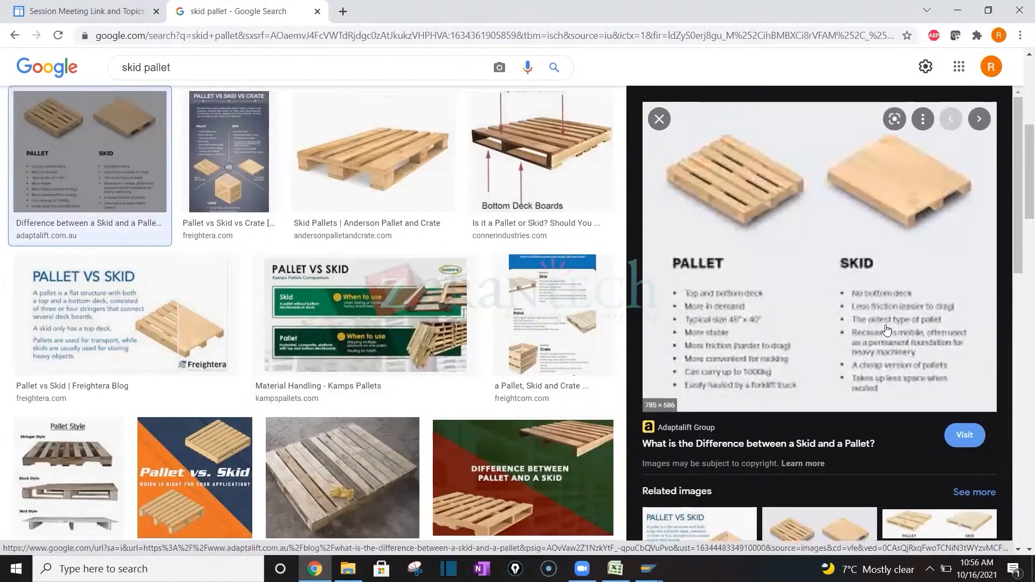
# Open the Adaptalift article on the difference between a skid and a pallet and examine its features and comparison illustration
pyautogui.click(840, 335)
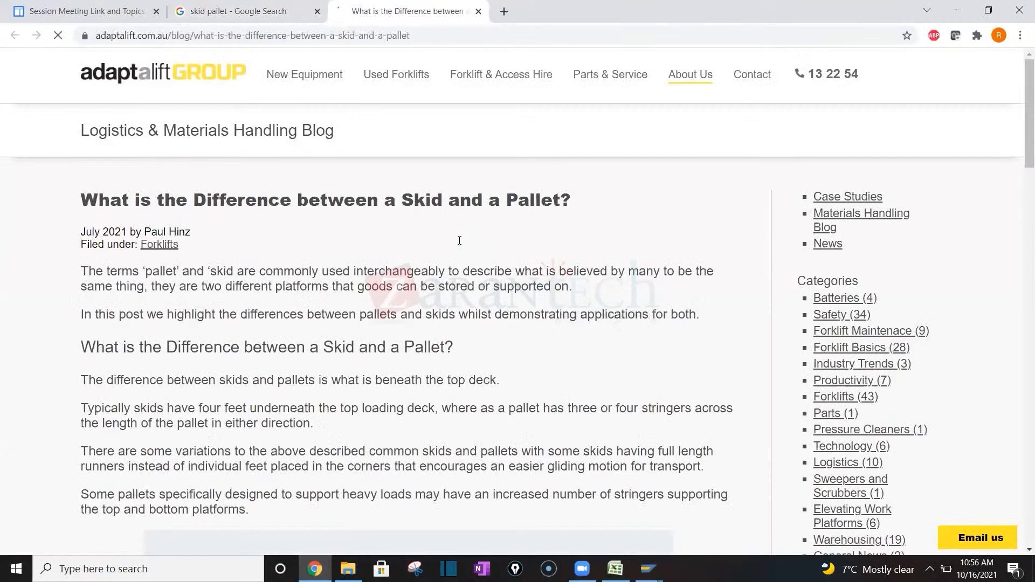
pyautogui.scroll(-8, 459, 240)
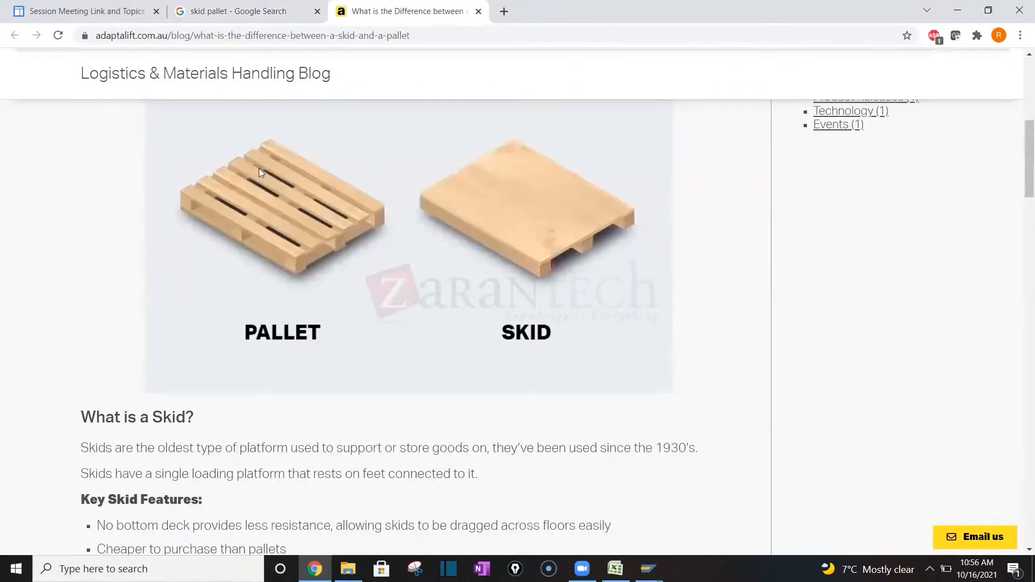
pyautogui.scroll(-9, 317, 208)
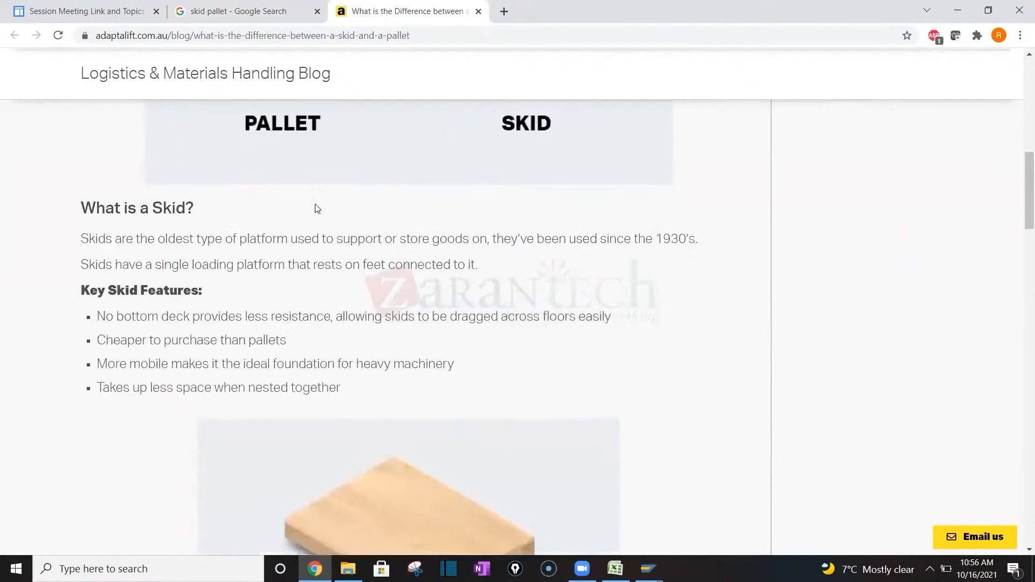
pyautogui.scroll(-5, 316, 208)
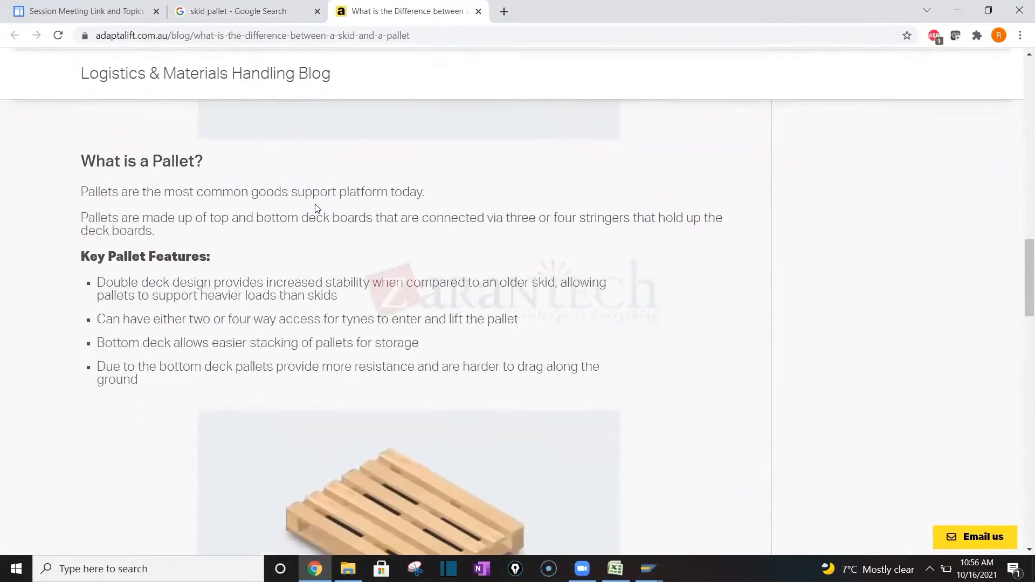
pyautogui.scroll(-8, 317, 208)
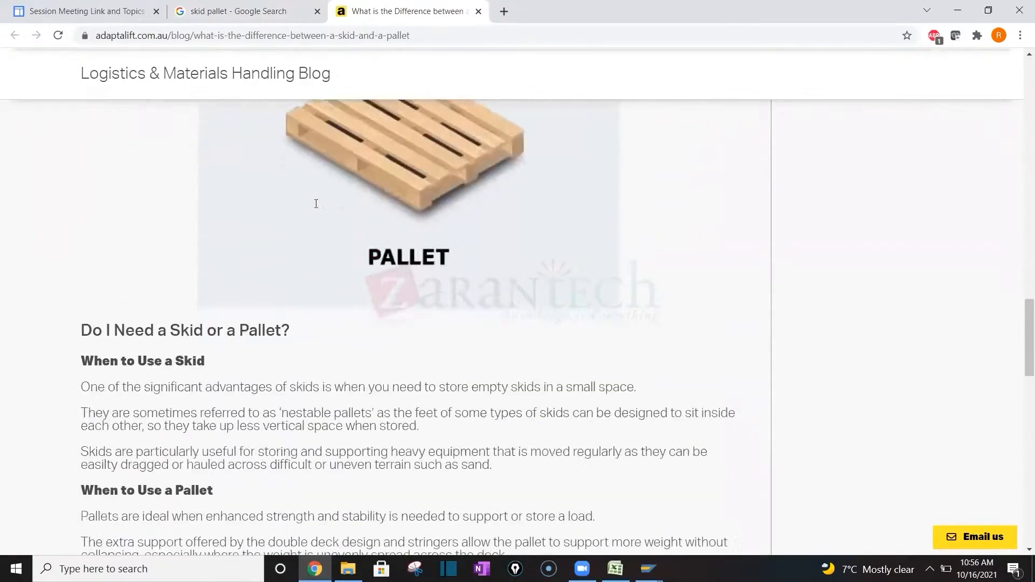
pyautogui.scroll(-3, 317, 205)
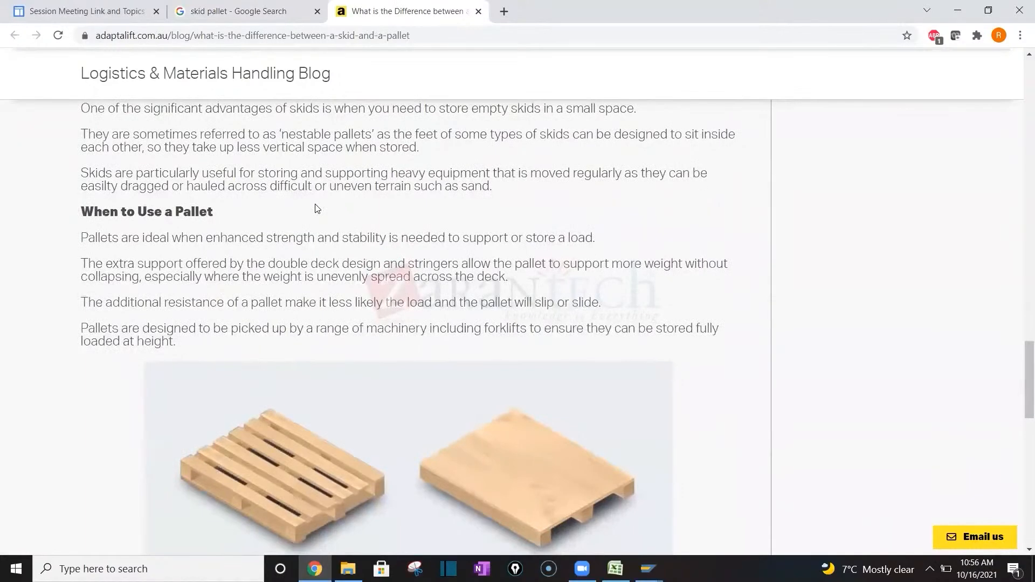
pyautogui.scroll(-1, 317, 208)
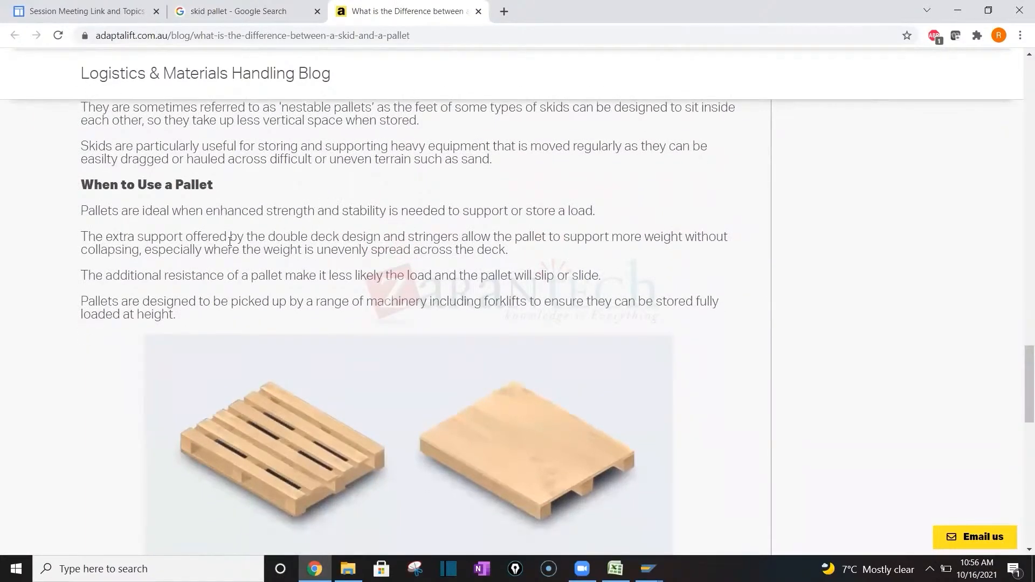
pyautogui.scroll(-1, 230, 242)
pyautogui.scroll(-10, 230, 241)
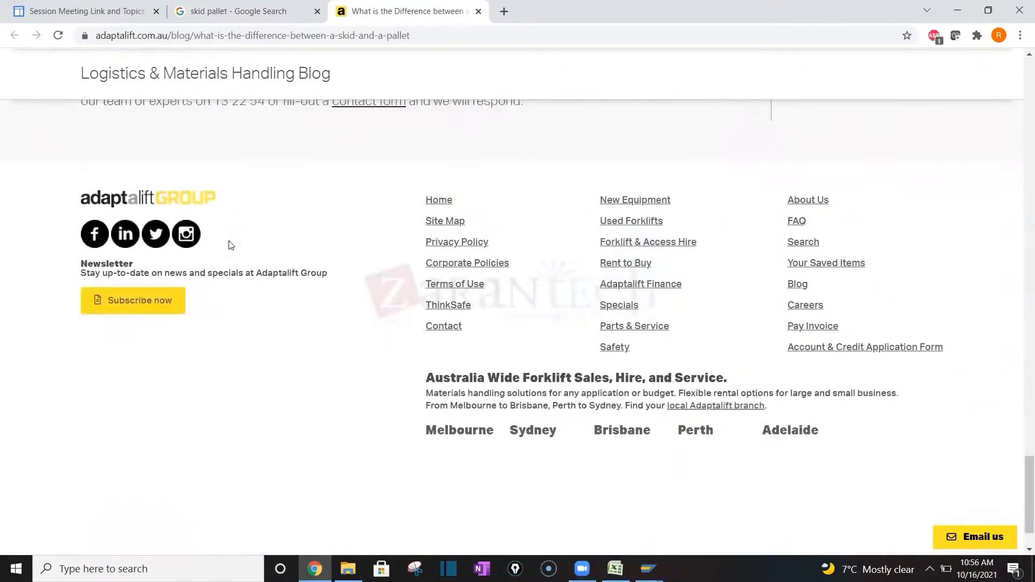
pyautogui.scroll(4, 231, 245)
pyautogui.scroll(5, 231, 245)
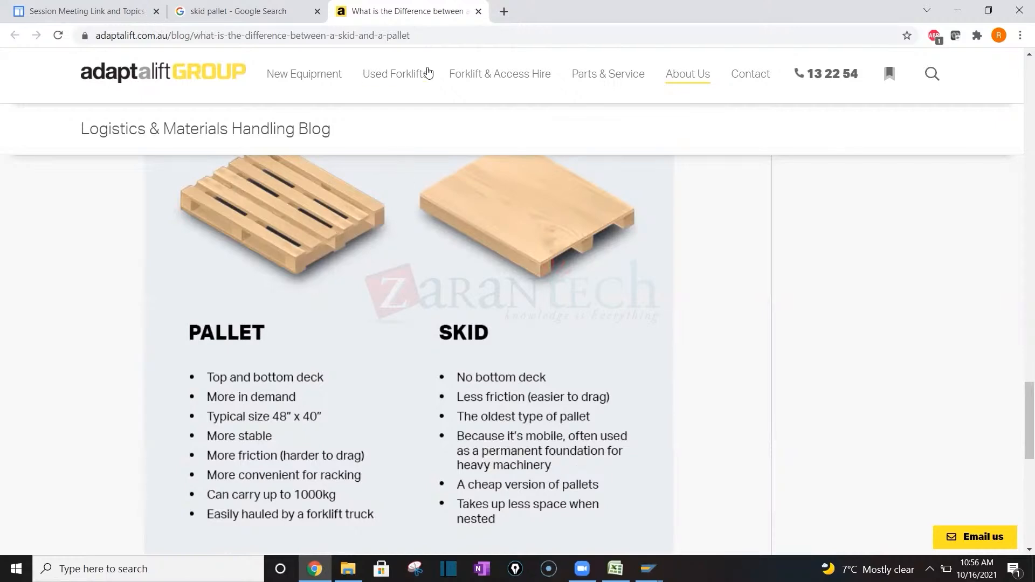
# Close the skid and pallet article, switch back to SAP and confirm the WM customizing request for the storage type change
pyautogui.hotkey('alt', 'Tab')
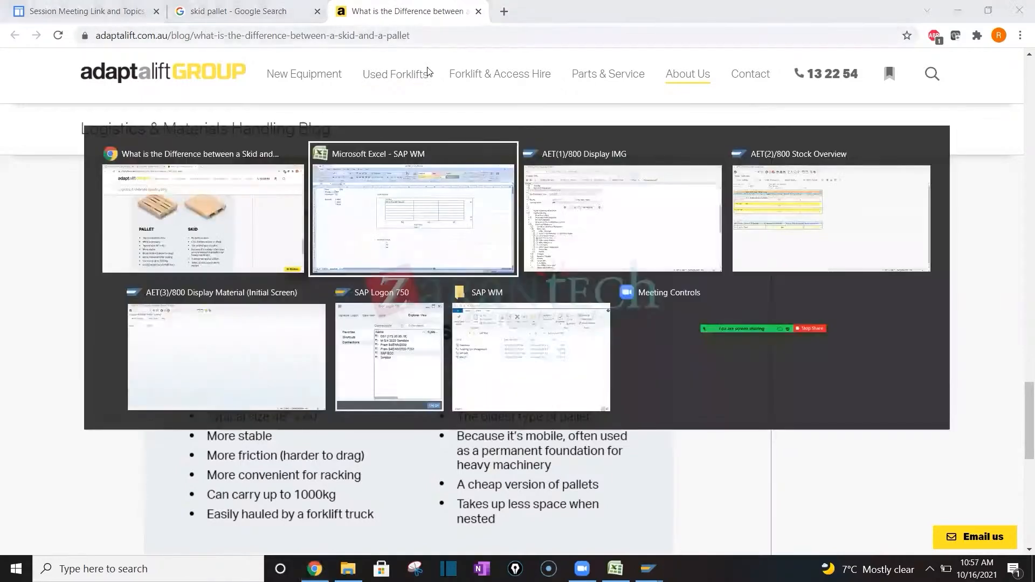
pyautogui.hotkey('alt', 'Tab')
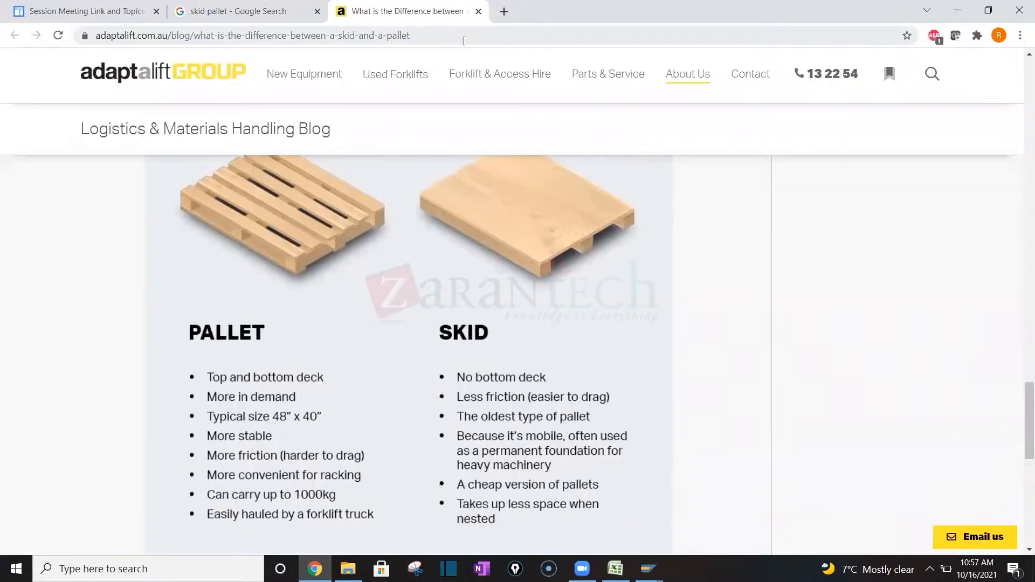
pyautogui.click(478, 11)
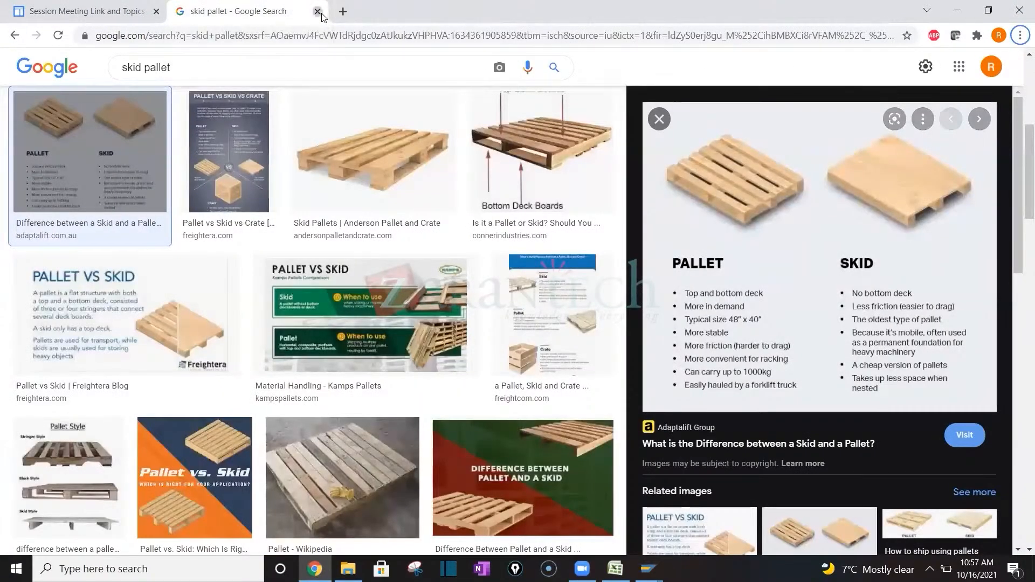
pyautogui.hotkey('alt', 'Tab')
pyautogui.hotkey('alt', 'Tab')
pyautogui.hotkey('alt', 'Tab')
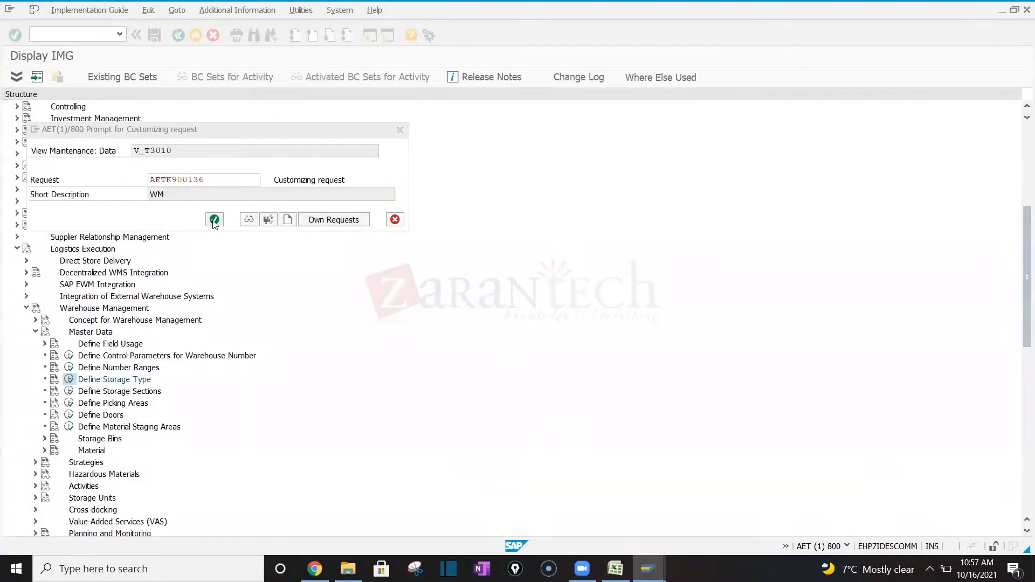
pyautogui.click(214, 220)
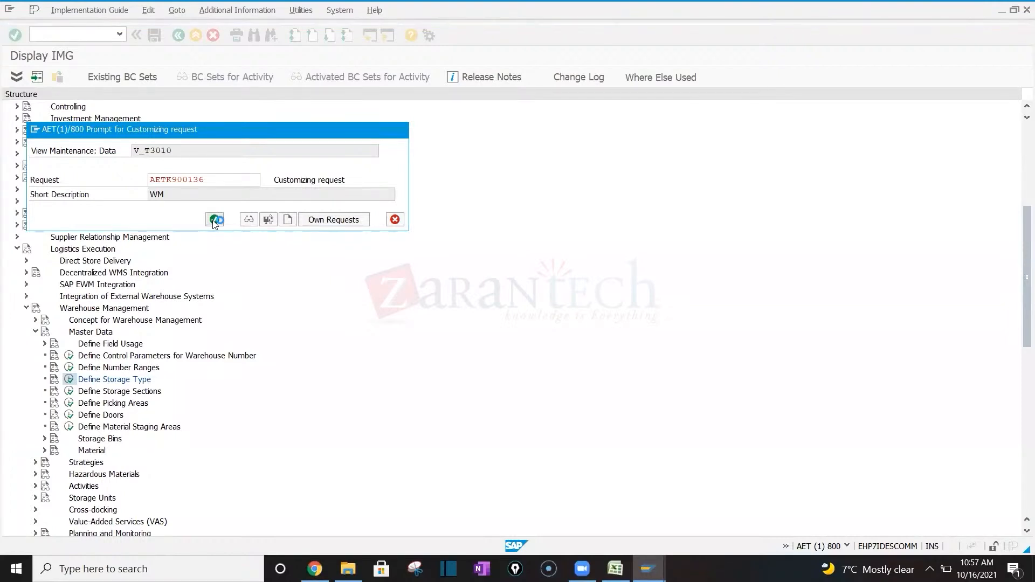
# Switch to the SAP Display Material session, look through the available views for material T-MS02 and close the view selection
pyautogui.click(648, 566)
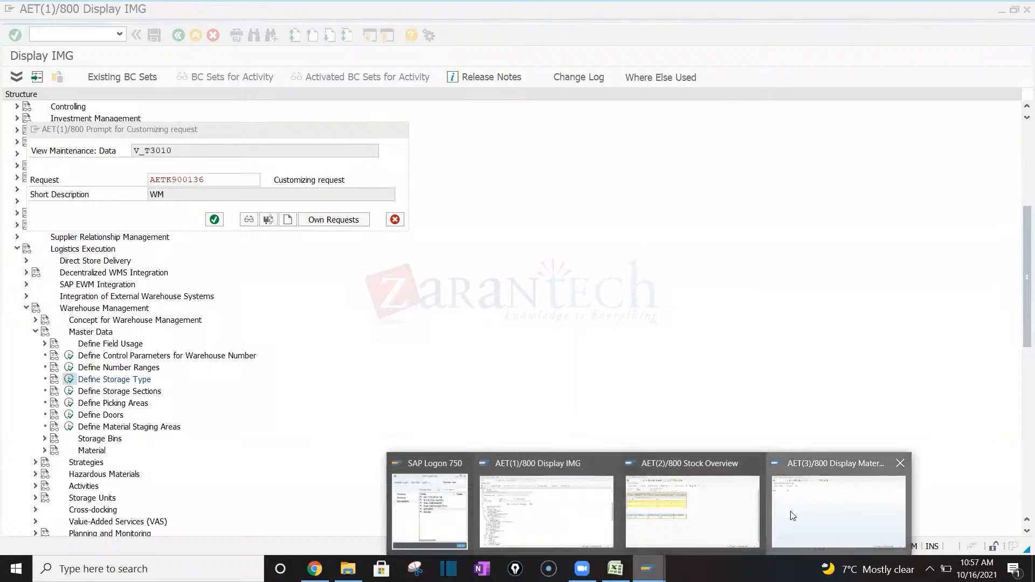
pyautogui.click(838, 511)
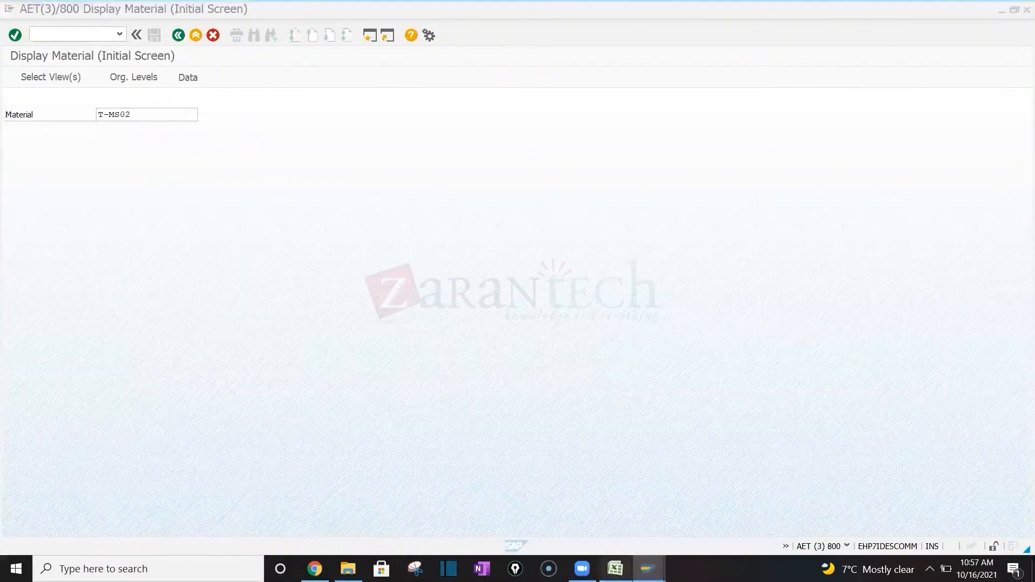
pyautogui.click(615, 568)
pyautogui.click(648, 569)
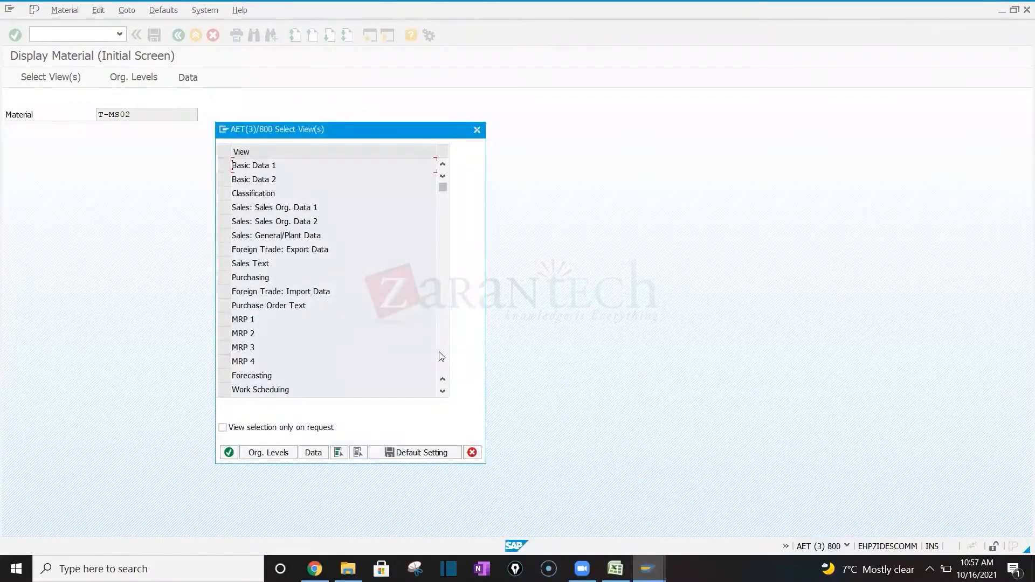
pyautogui.click(442, 353)
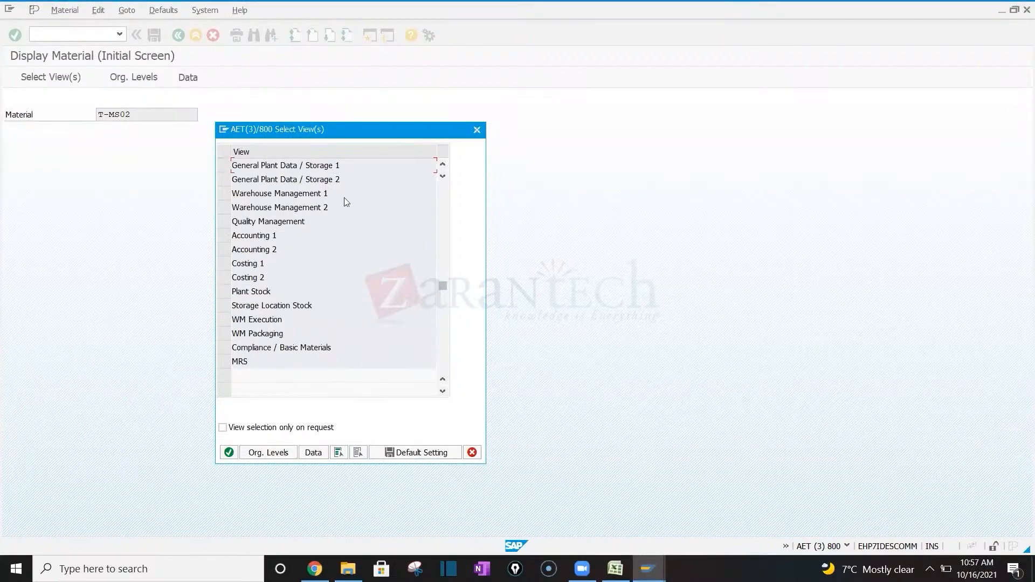
pyautogui.click(476, 130)
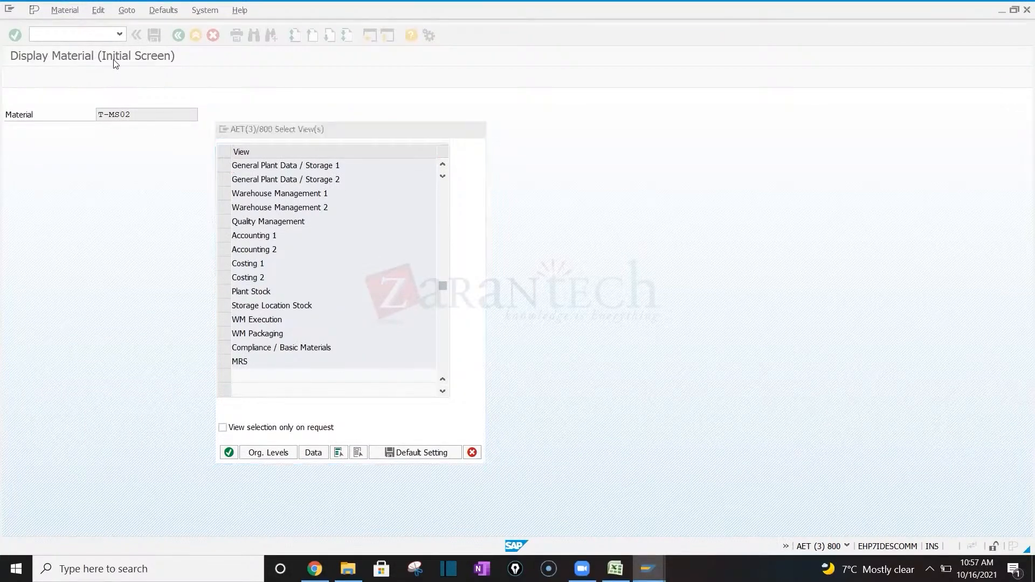
# Start transaction MM02 with /nmm02 and open the view selection for changing material T-MS02
pyautogui.click(80, 33)
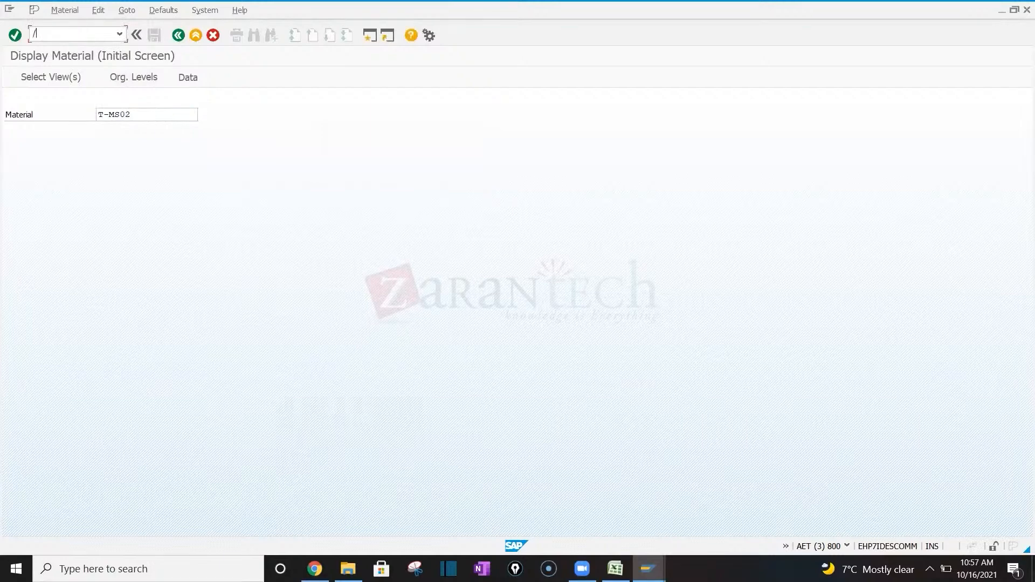
pyautogui.write('/nmm02')
pyautogui.press('Return')
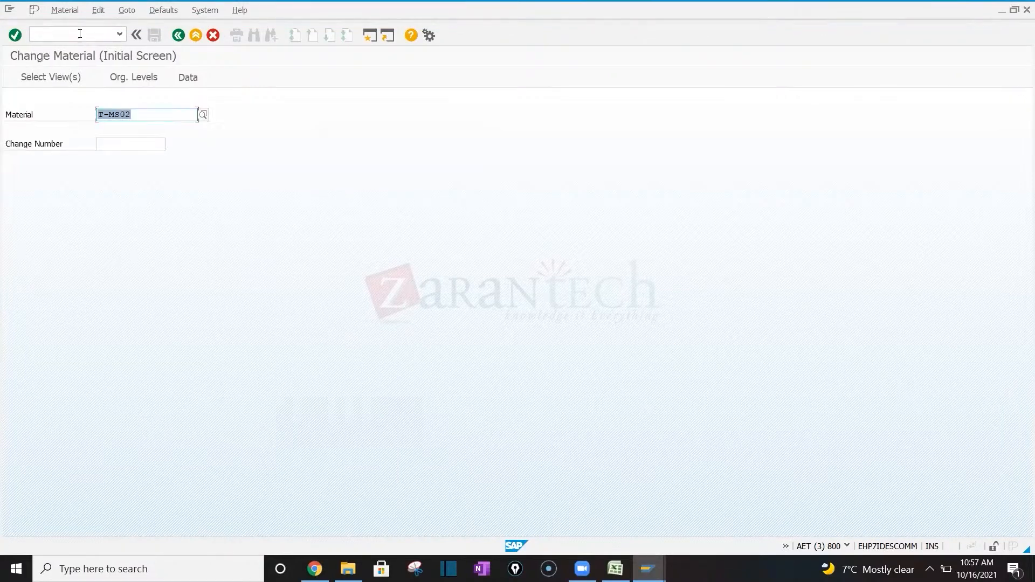
pyautogui.press('Return')
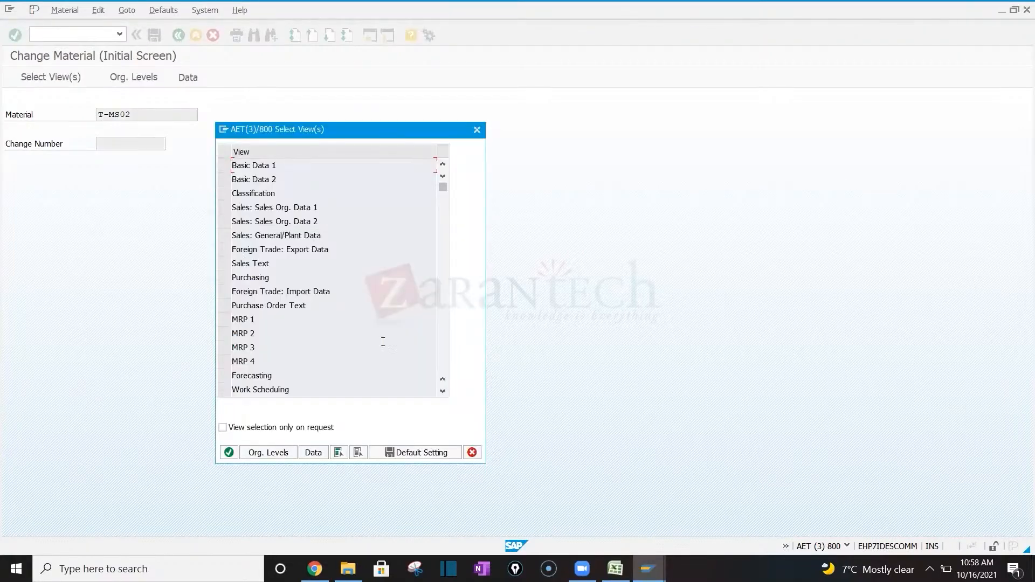
# Select the Warehouse Management 1 and Warehouse Management 2 views for material T-MS02 and continue to its organizational levels
pyautogui.scroll(-5, 439, 348)
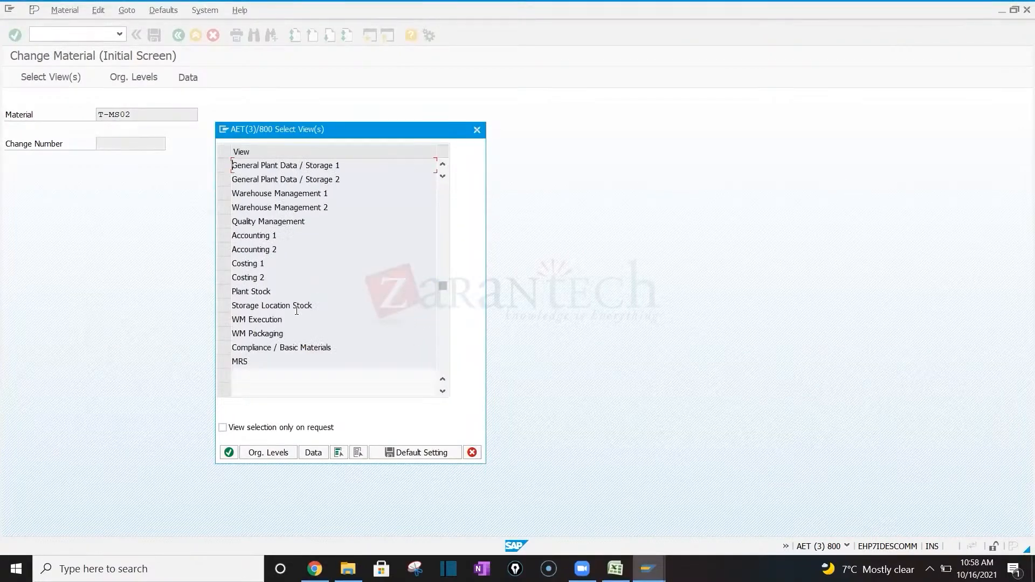
pyautogui.click(226, 193)
pyautogui.click(226, 208)
pyautogui.press('Return')
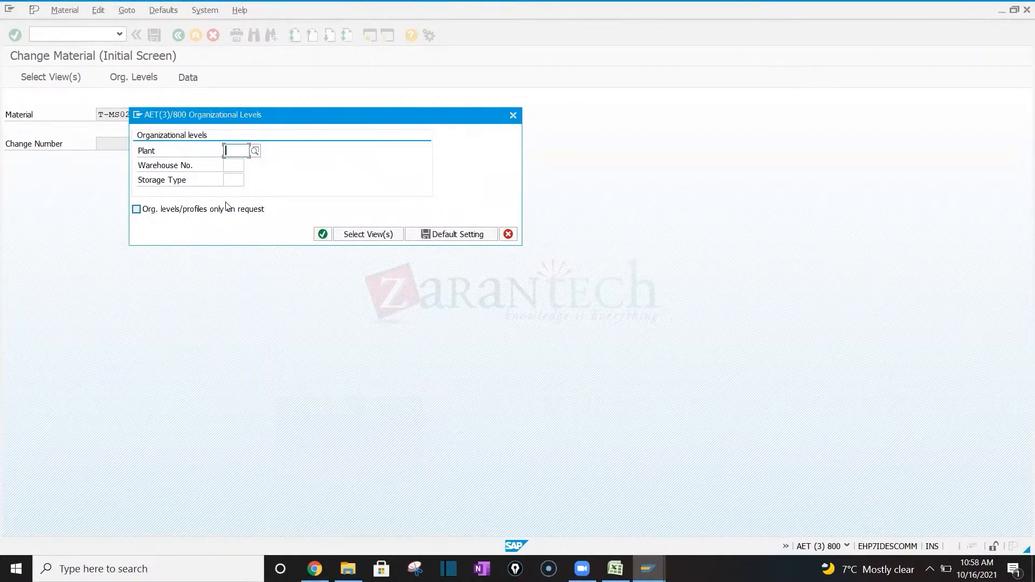
# Try to set the plant to 001 in the organizational levels of material T-MS02
pyautogui.write('001')
pyautogui.press('Return')
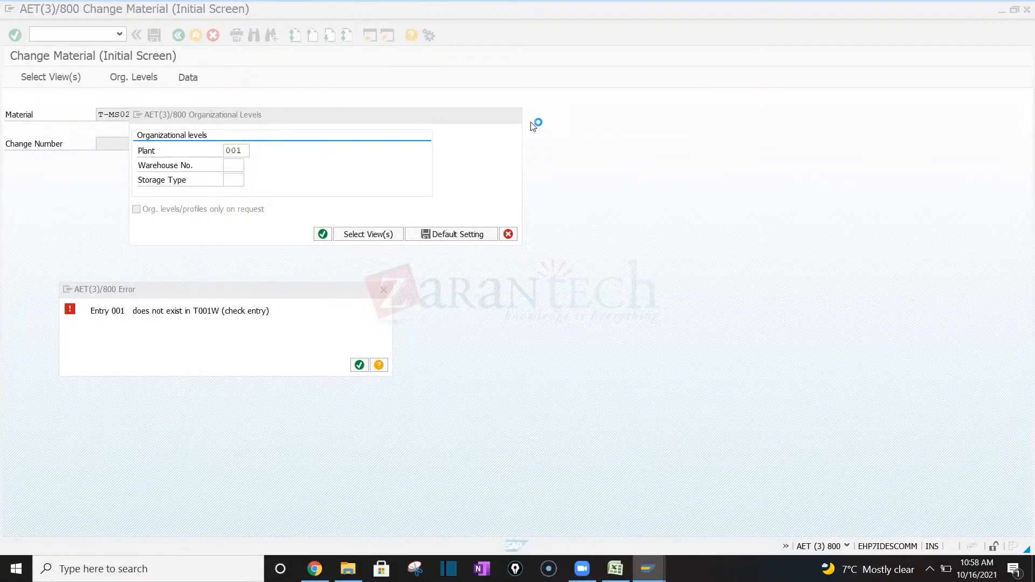
pyautogui.click(384, 291)
# Switch to the SAP WM workbook in Excel and highlight the lowest level of the Pallet Strategy grid, I15:Q15, and its first three cells
pyautogui.click(612, 568)
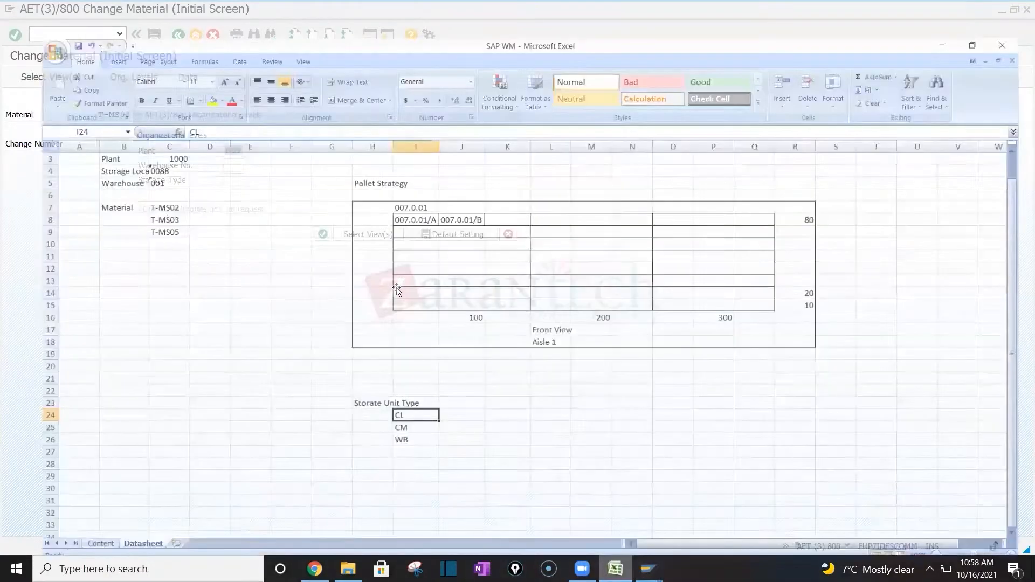
pyautogui.hotkey('shift', 'Right')
pyautogui.hotkey('shift', 'Right')
pyautogui.hotkey('shift', 'Right')
pyautogui.hotkey('shift', 'Right')
pyautogui.hotkey('shift', 'Right')
pyautogui.hotkey('shift', 'Right')
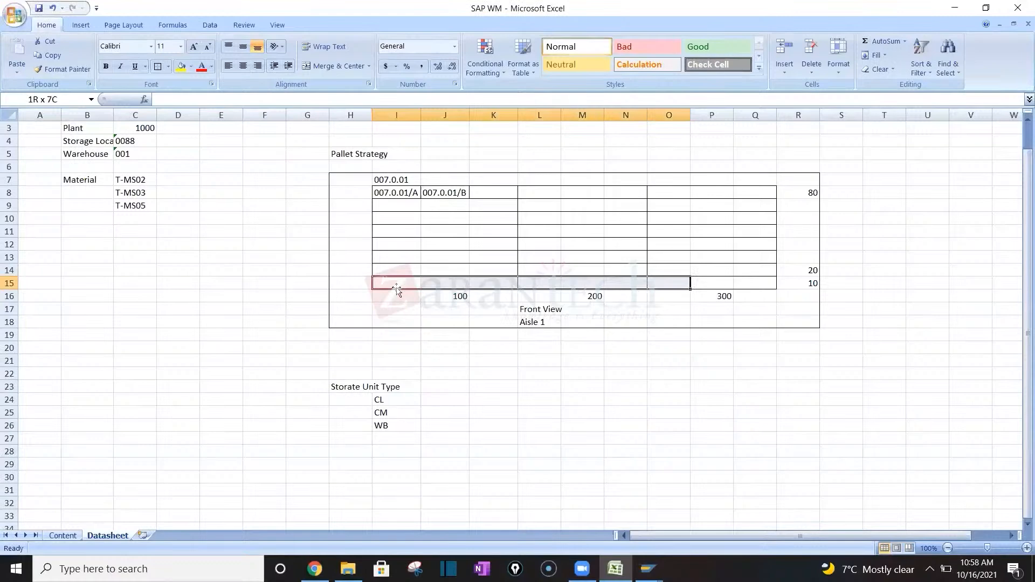
pyautogui.hotkey('shift', 'Right')
pyautogui.hotkey('shift', 'Right')
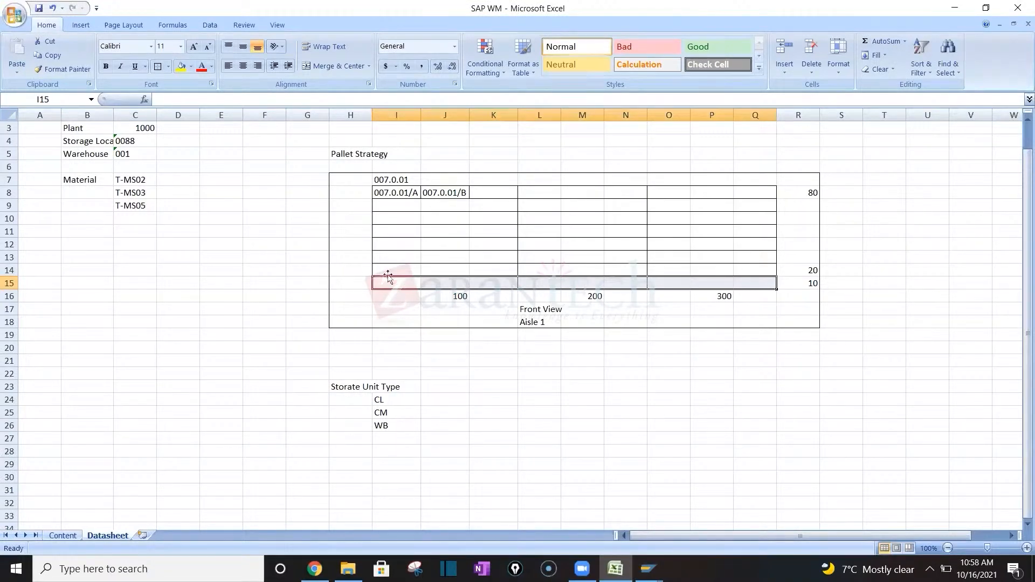
pyautogui.click(393, 280)
pyautogui.click(444, 283)
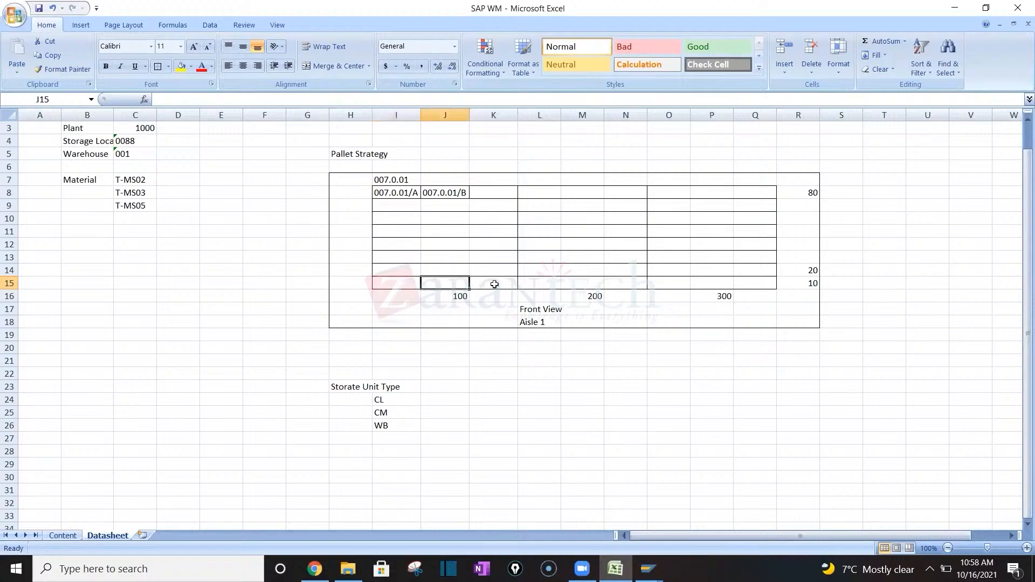
pyautogui.click(493, 284)
# Highlight the first section's upper levels, I8:K14, and the whole bottom row of bins in the Pallet Strategy grid
pyautogui.moveTo(394, 191); pyautogui.dragTo(483, 266)
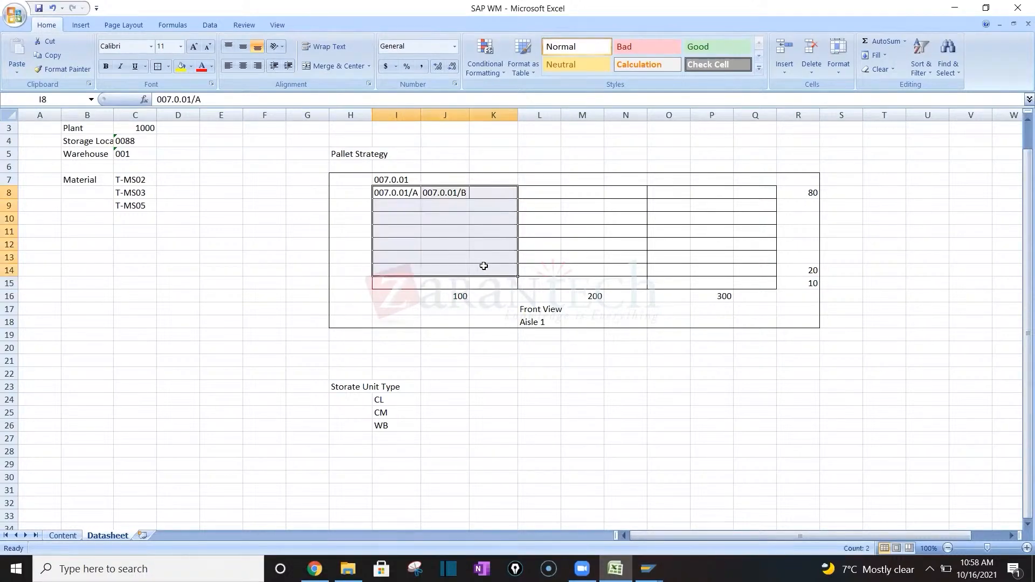
pyautogui.click(397, 283)
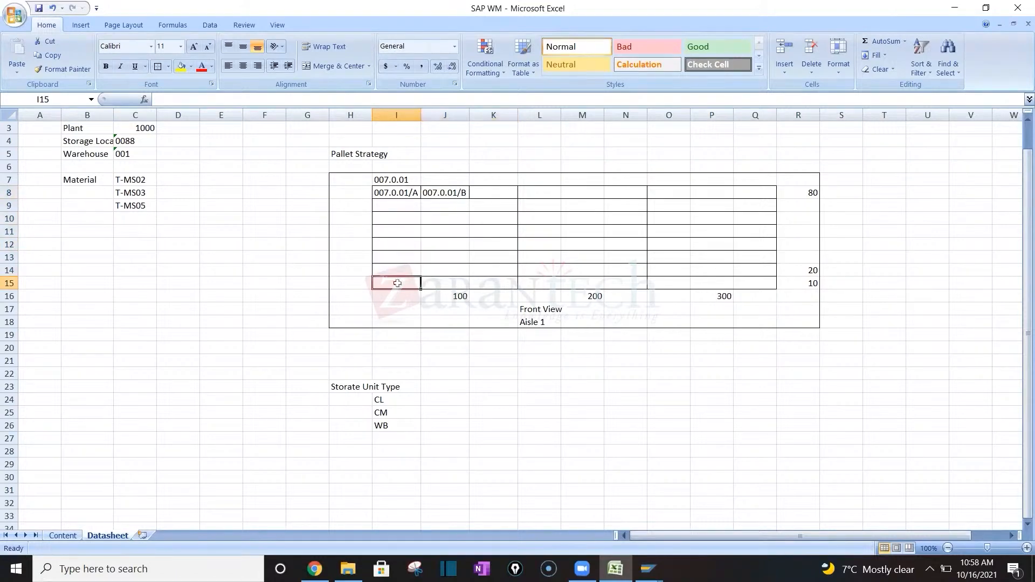
pyautogui.hotkey('shift', 'Right')
pyautogui.hotkey('shift', 'Right')
pyautogui.hotkey('shift', 'Right')
pyautogui.hotkey('shift', 'Right')
pyautogui.hotkey('shift', 'Right')
pyautogui.hotkey('shift', 'Right')
pyautogui.hotkey('shift', 'Right')
pyautogui.hotkey('shift', 'Right')
pyautogui.hotkey('shift', 'Right')
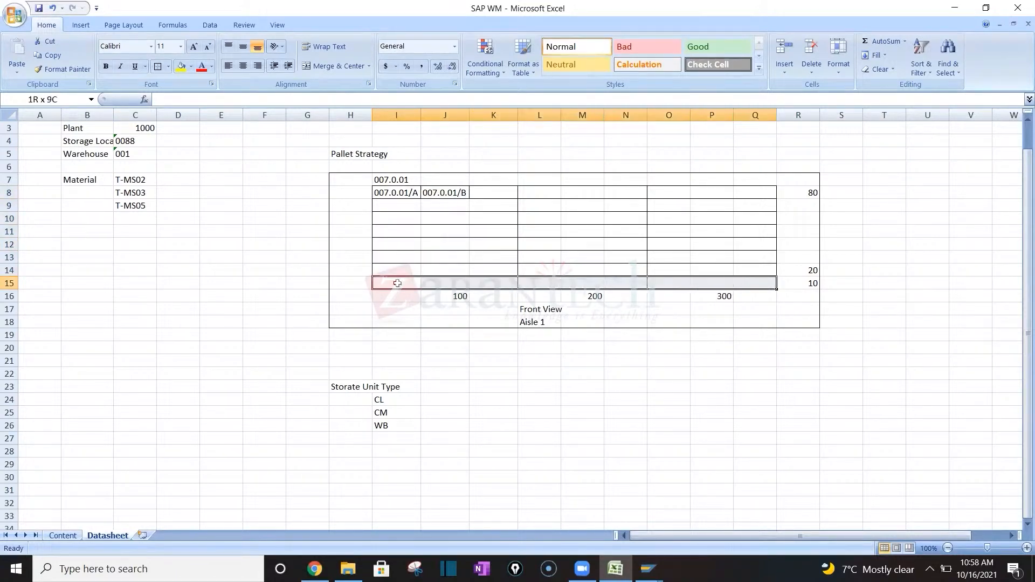
pyautogui.hotkey('shift', 'Left')
pyautogui.press('alt')
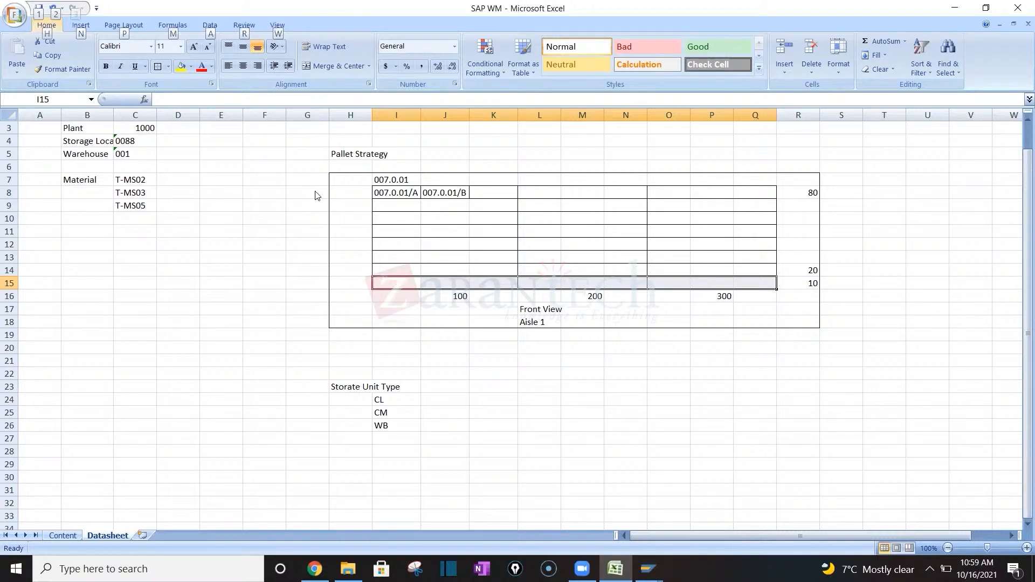
# Switch back to SAP and open the material views with plant 1000 and warehouse number 001
pyautogui.hotkey('alt', 'Tab')
pyautogui.write('1000')
pyautogui.press('Tab')
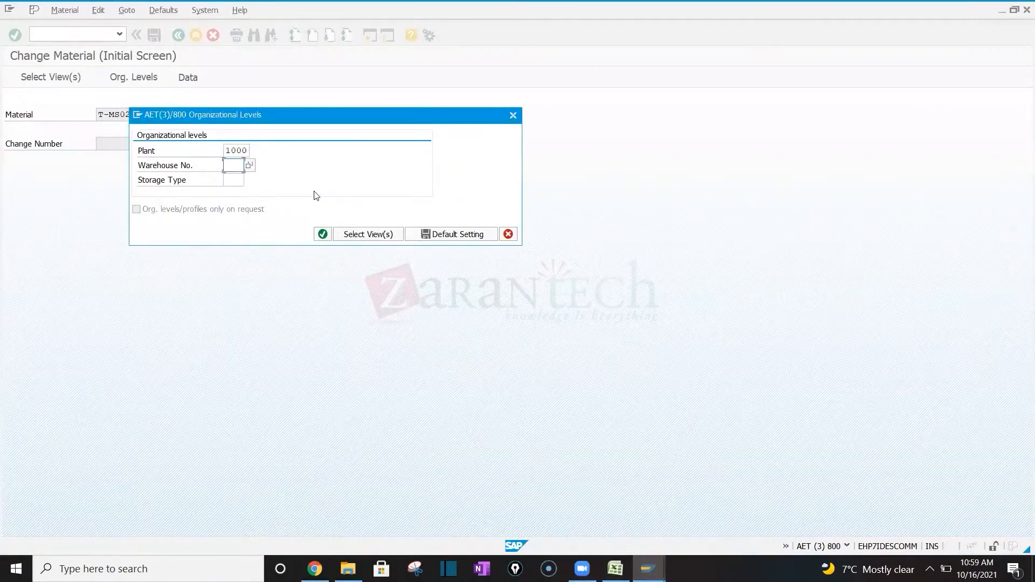
pyautogui.write('001')
pyautogui.press('Return')
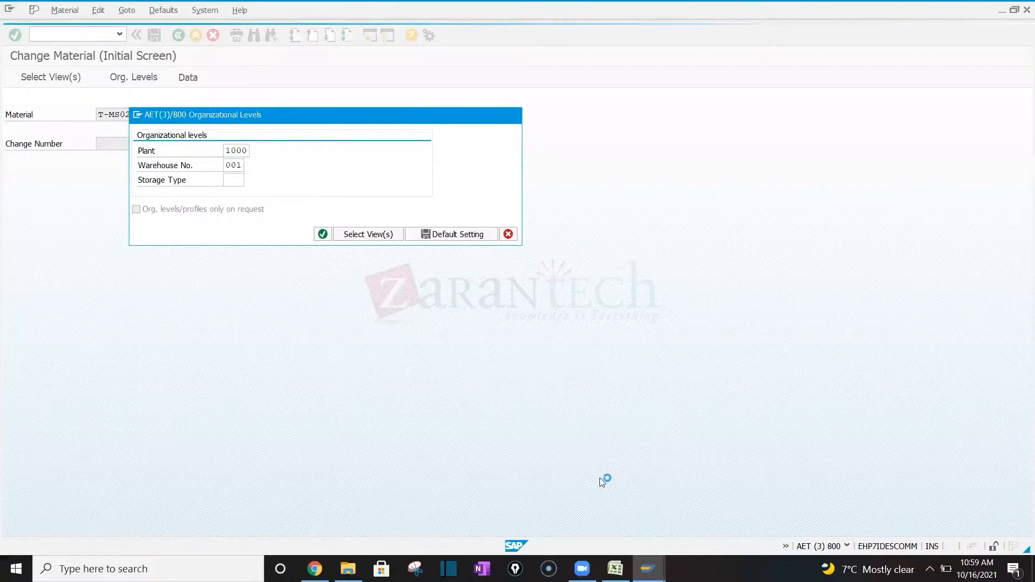
pyautogui.hotkey('alt', 'Tab')
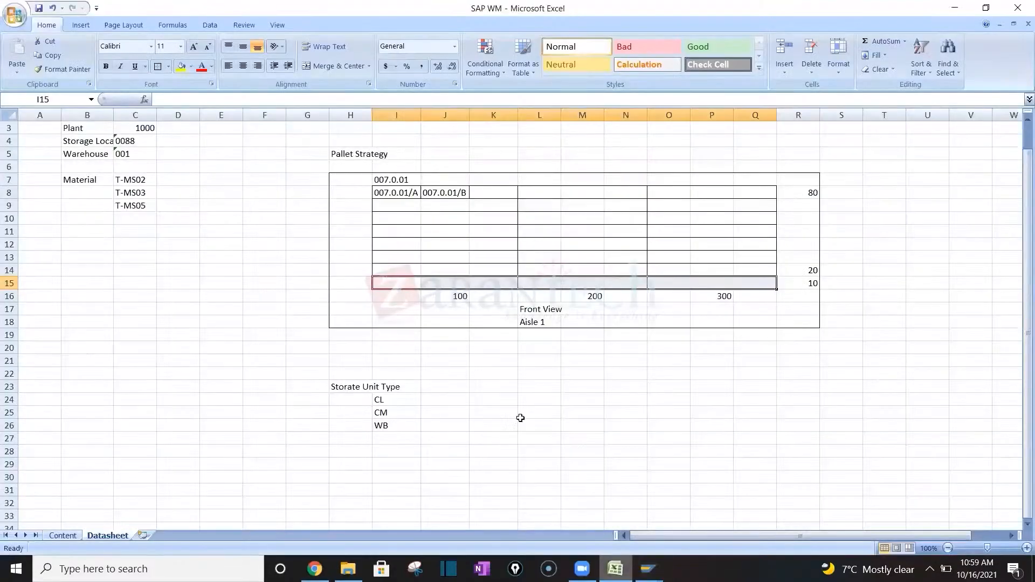
pyautogui.hotkey('alt', 'Tab')
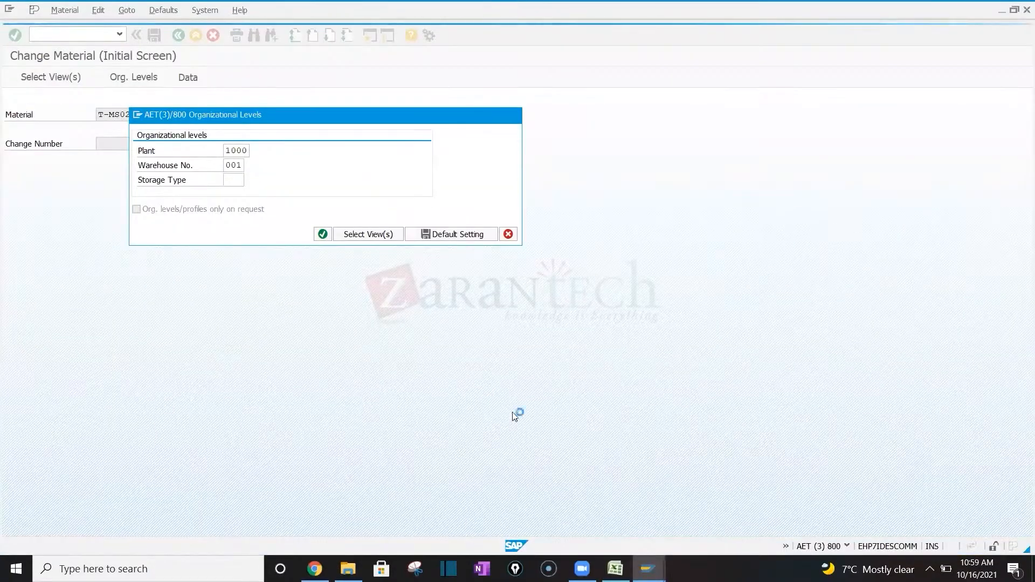
# Switch to the SAP session with the storage type Change View and go back to the Display IMG structure
pyautogui.click(649, 569)
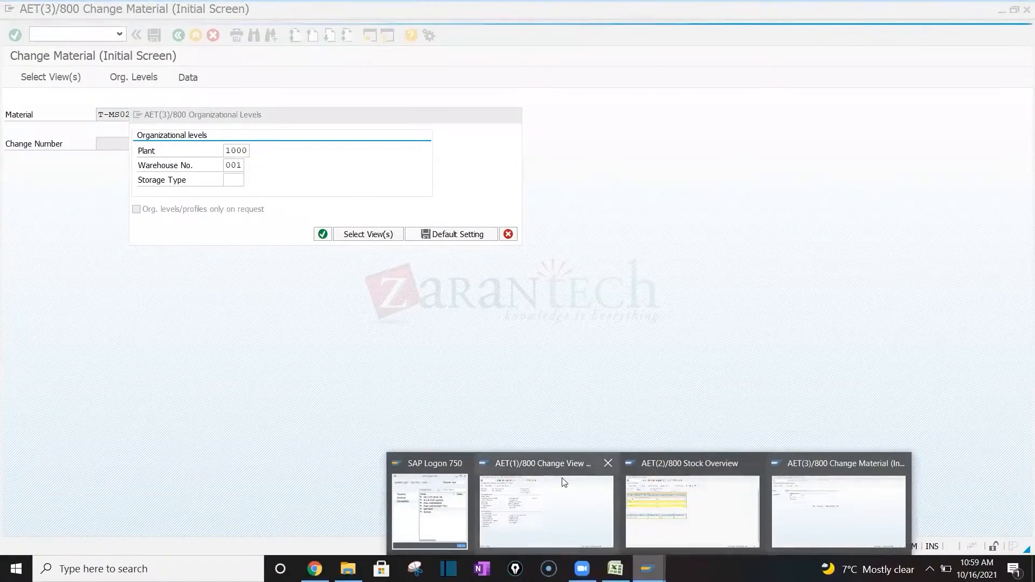
pyautogui.click(546, 511)
pyautogui.click(183, 37)
pyautogui.click(183, 36)
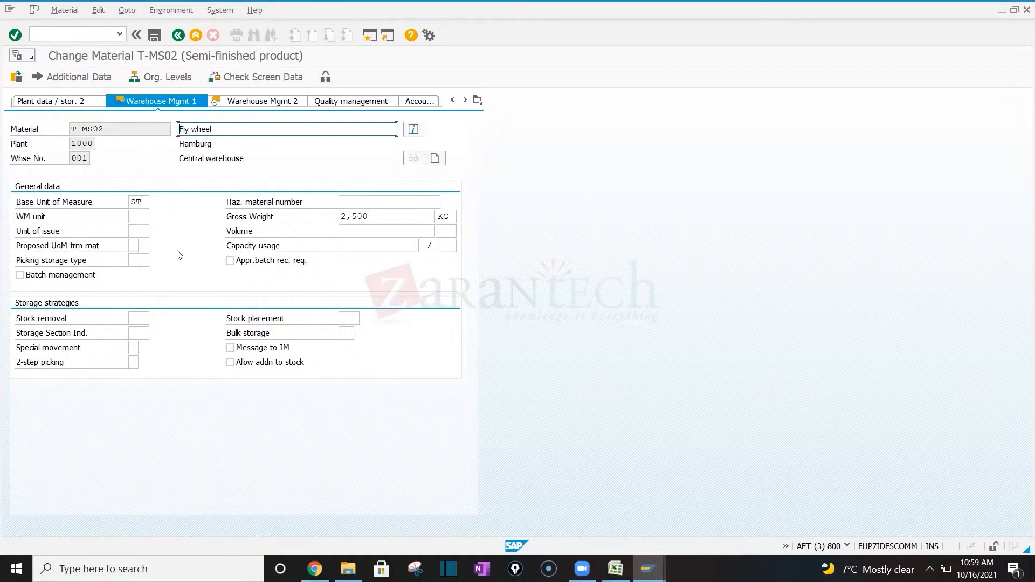
# Look through the Warehouse Management section of the IMG and expand its Activities node
pyautogui.hotkey('alt', 'Tab')
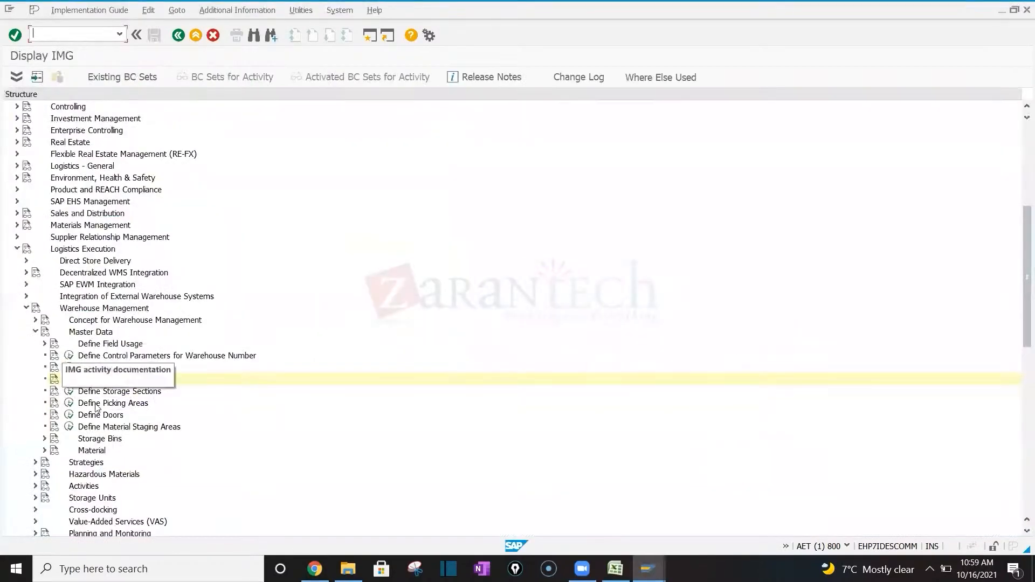
pyautogui.press('Down')
pyautogui.press('Down')
pyautogui.press('Down')
pyautogui.press('Down')
pyautogui.press('Down')
pyautogui.press('Down')
pyautogui.press('Down')
pyautogui.press('Down')
pyautogui.press('Down')
pyautogui.press('Down')
pyautogui.press('Down')
pyautogui.press('Down')
pyautogui.press('Down')
pyautogui.press('Down')
pyautogui.press('Down')
pyautogui.press('Down')
pyautogui.press('Down')
pyautogui.press('Down')
pyautogui.press('Down')
pyautogui.press('Down')
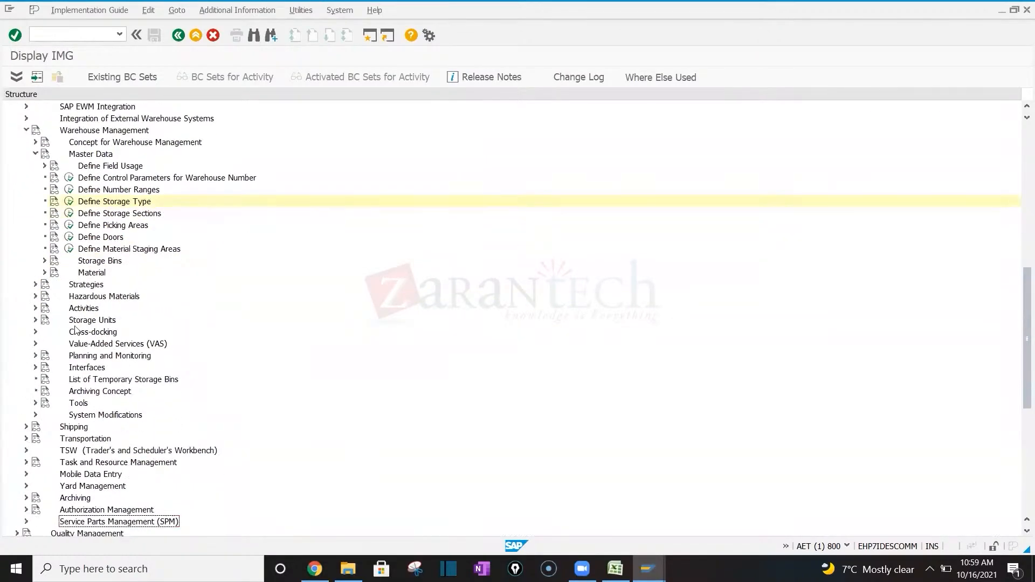
pyautogui.click(35, 309)
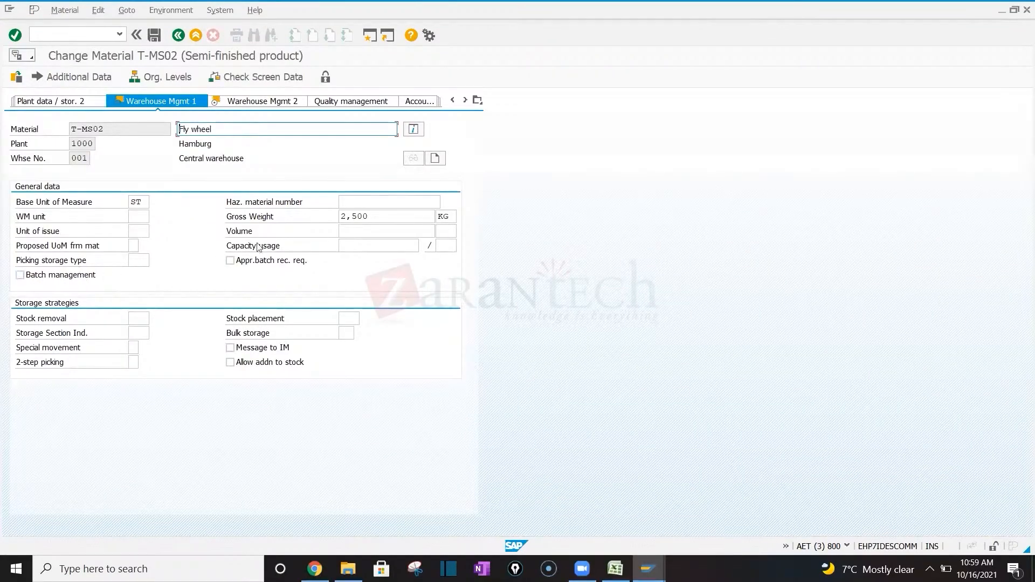
# Open the possible values for Stock placement in material T-MS02, and in the IMG collapse Activities and expand Storage Units
pyautogui.click(348, 322)
pyautogui.click(362, 320)
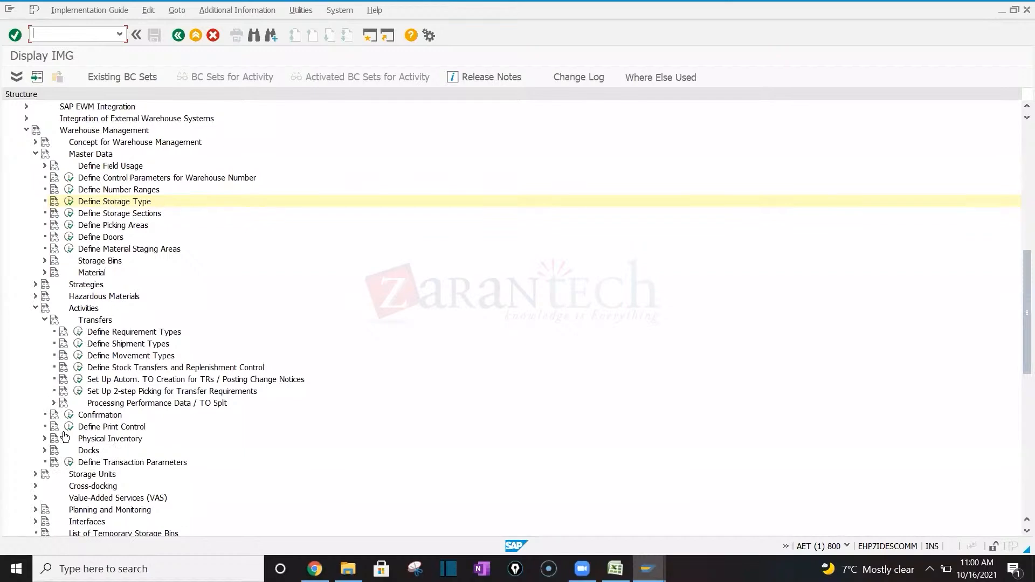
pyautogui.click(36, 310)
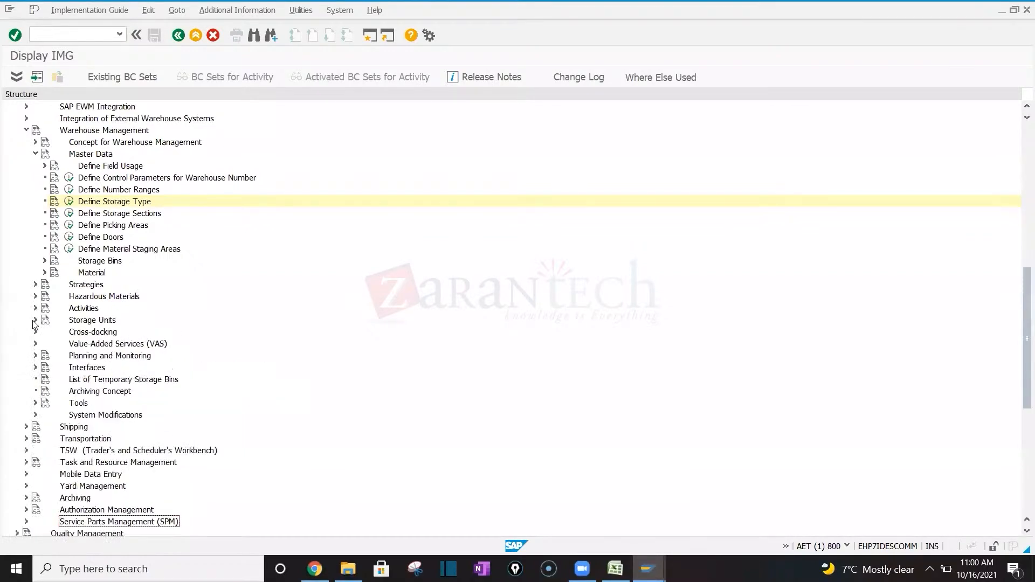
pyautogui.click(35, 321)
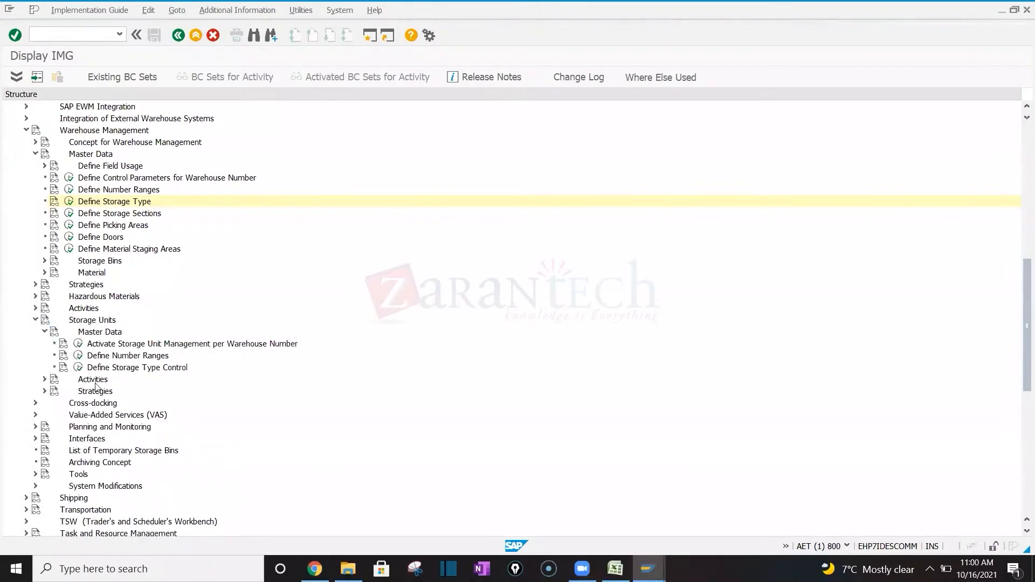
pyautogui.click(200, 345)
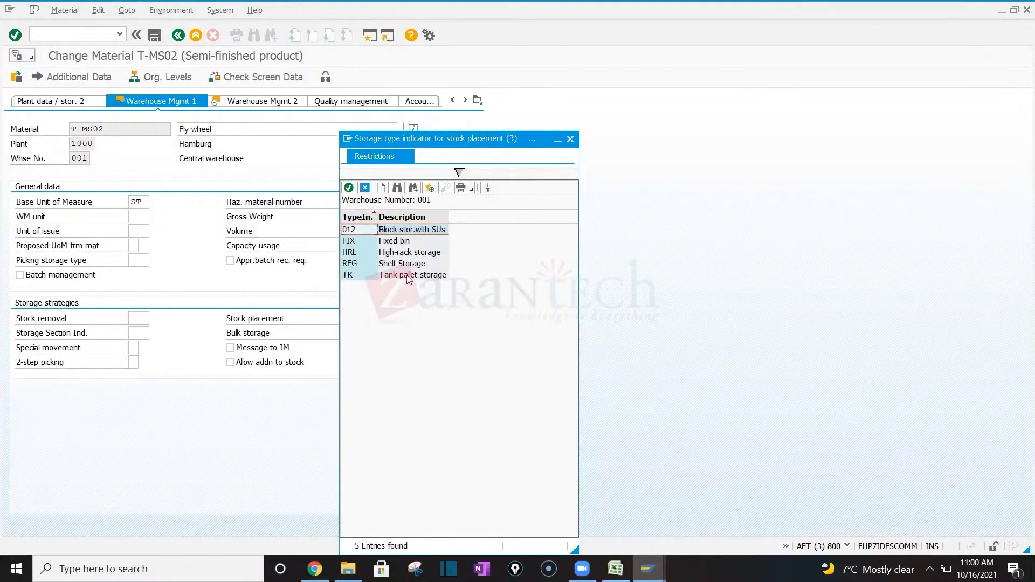
# Examine the HRL and TK storage type indicators in the Stock placement value list and compare with the IMG session
pyautogui.click(389, 248)
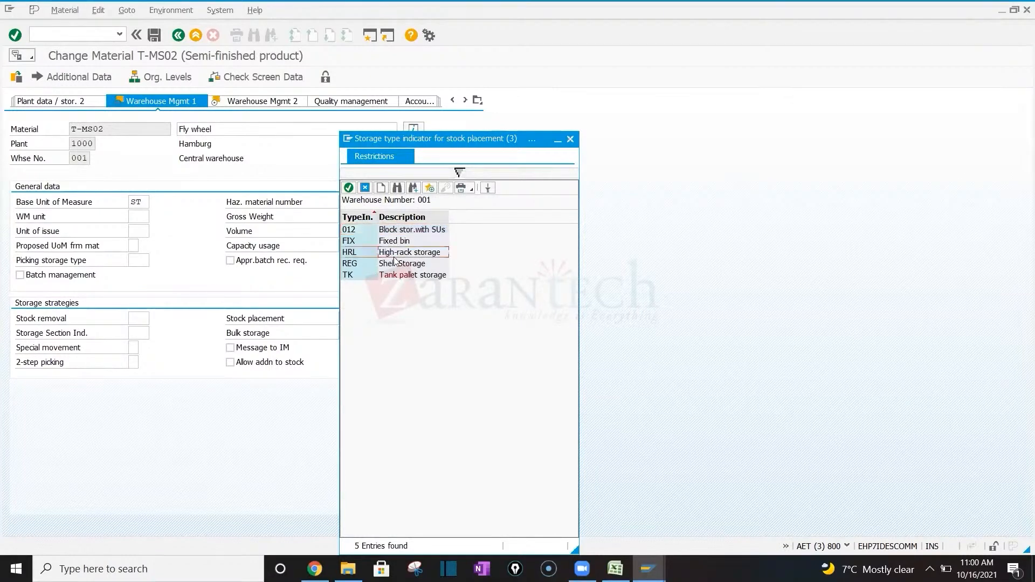
pyautogui.click(410, 276)
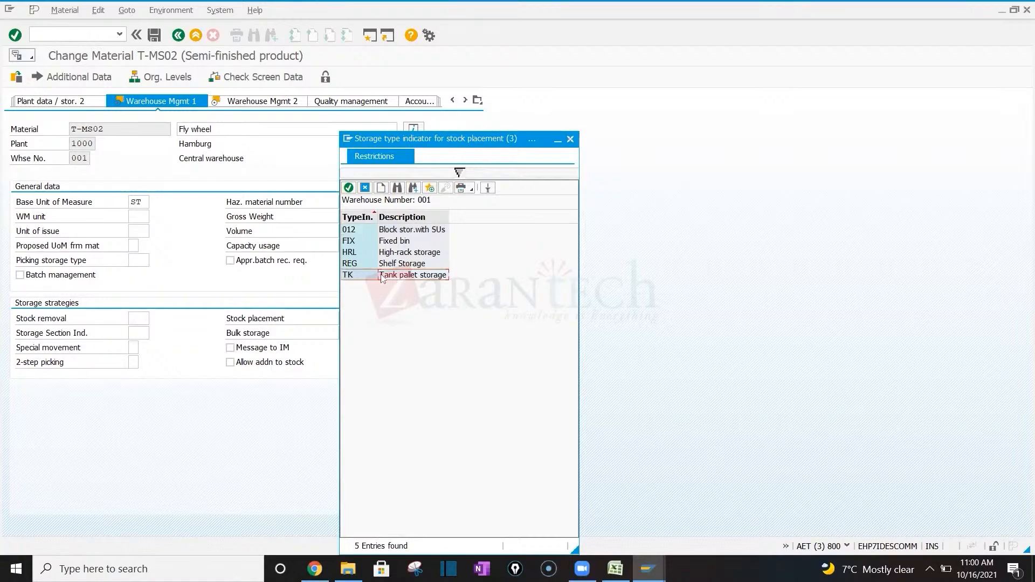
pyautogui.hotkey('alt', 'Tab')
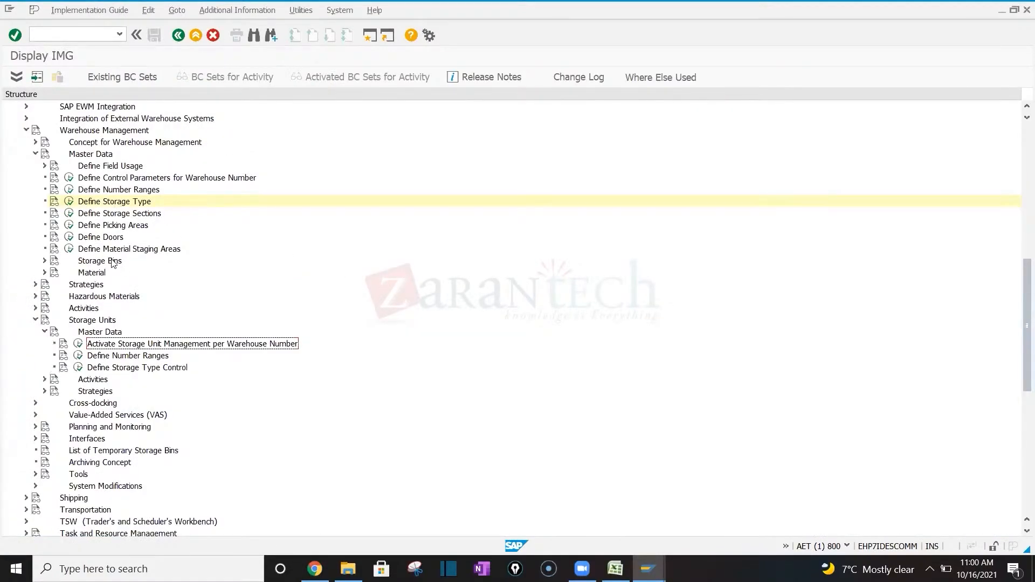
pyautogui.hotkey('alt', 'Tab')
pyautogui.hotkey('alt', 'Tab')
# Expand Strategies and Putaway Strategies in the IMG, look into Activate Storage Bin Type Search and locate Define Strategy for Pallets
pyautogui.click(36, 285)
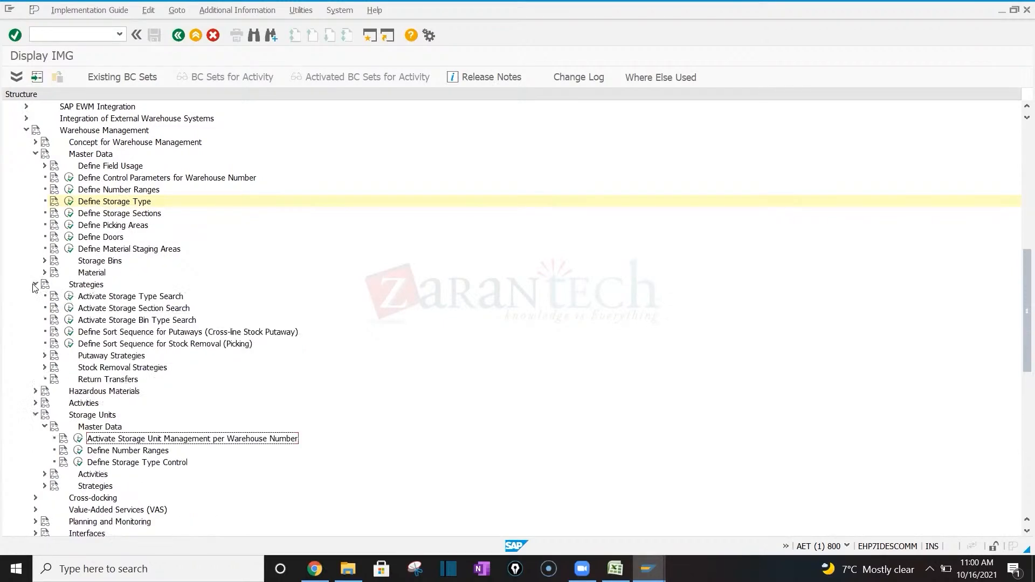
pyautogui.click(70, 323)
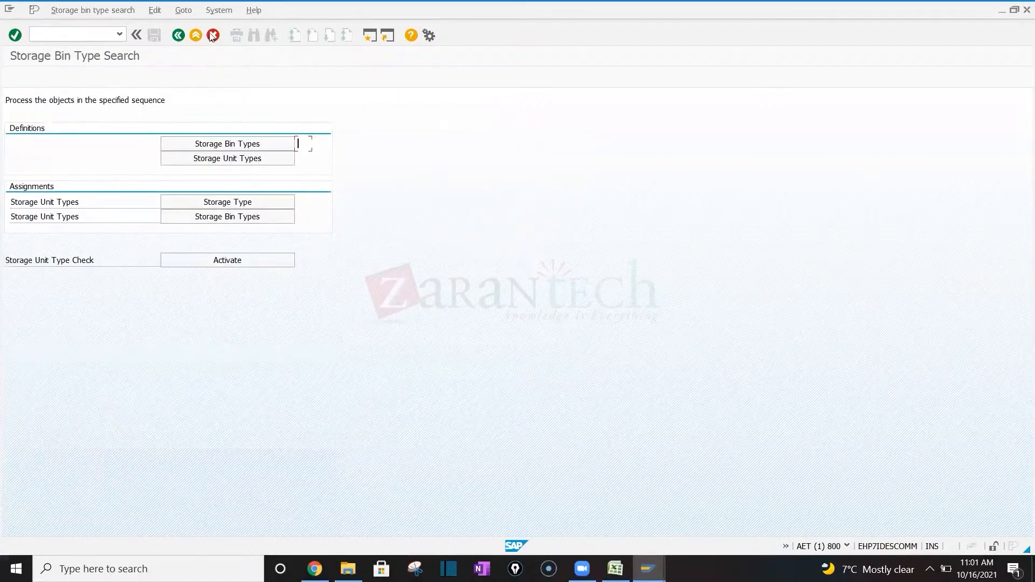
pyautogui.click(178, 36)
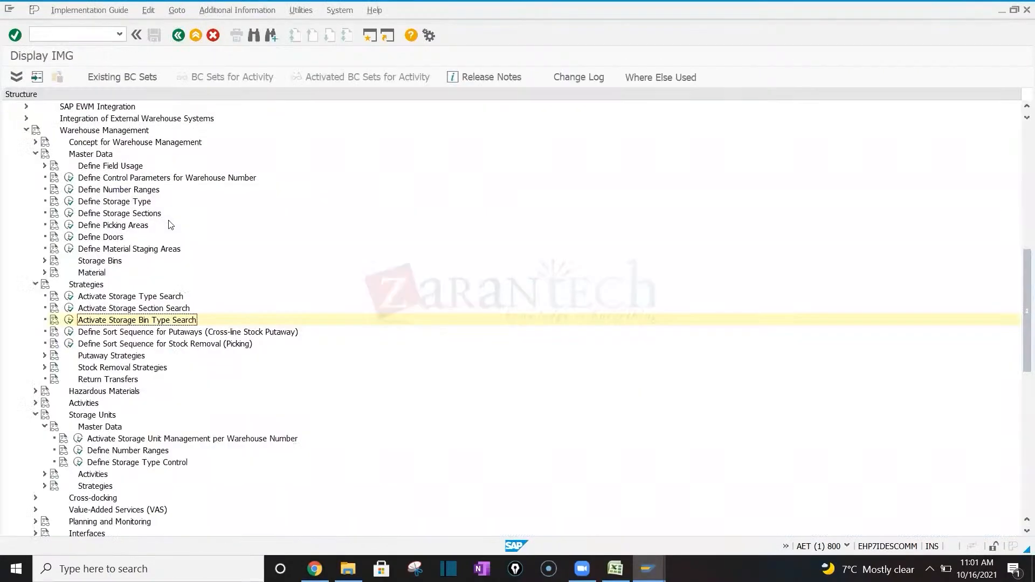
pyautogui.click(44, 356)
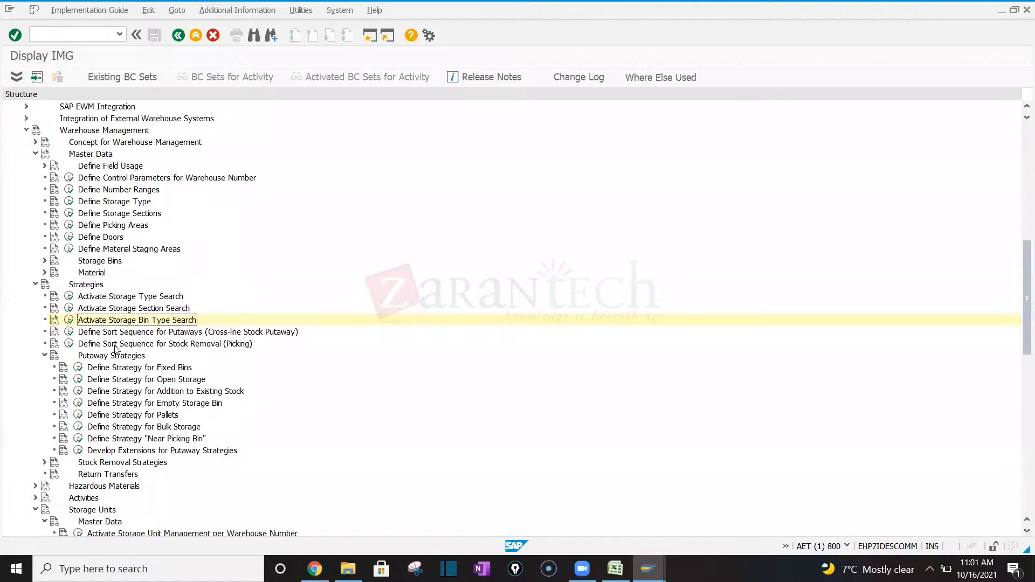
pyautogui.click(114, 416)
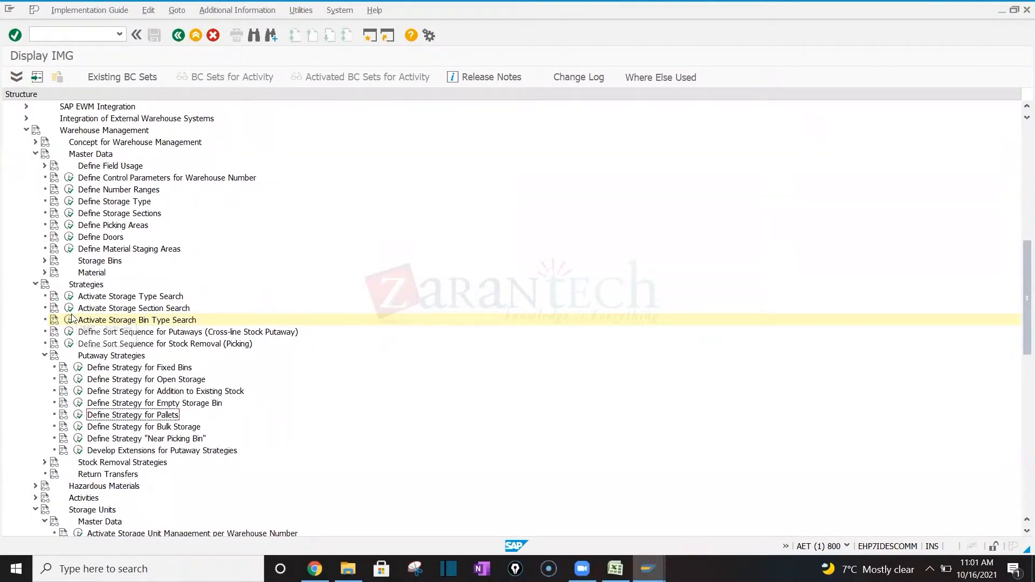
# Open Activate Storage Type Search in the IMG and go into Determine search sequence
pyautogui.click(69, 297)
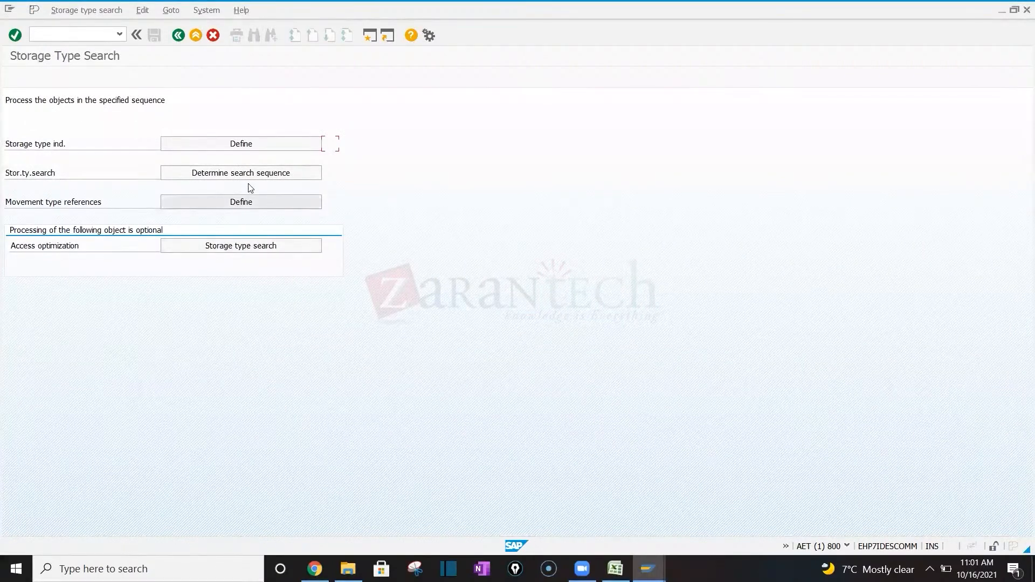
pyautogui.click(249, 178)
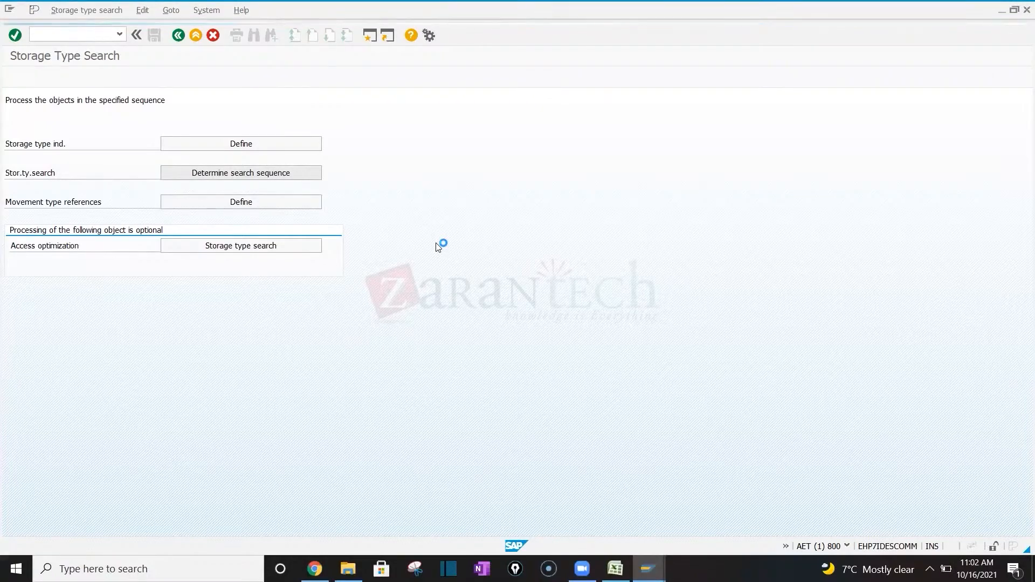
# Switch to the T-MS02 material session and create an additional session from the Stock placement value list
pyautogui.hotkey('alt', 'Tab')
pyautogui.hotkey('alt', 'Tab')
pyautogui.hotkey('alt', 'Tab')
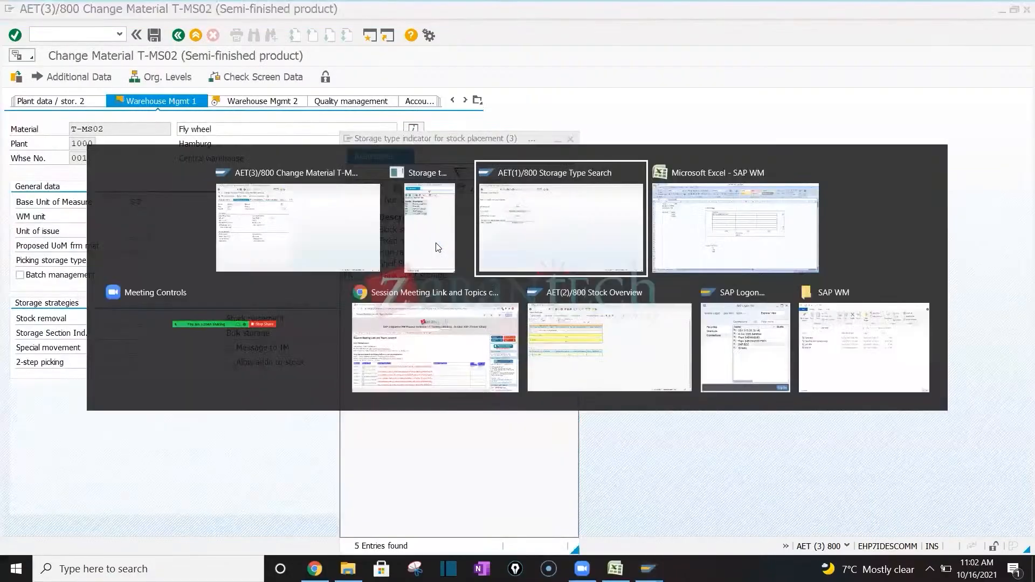
pyautogui.hotkey('alt', 'Tab')
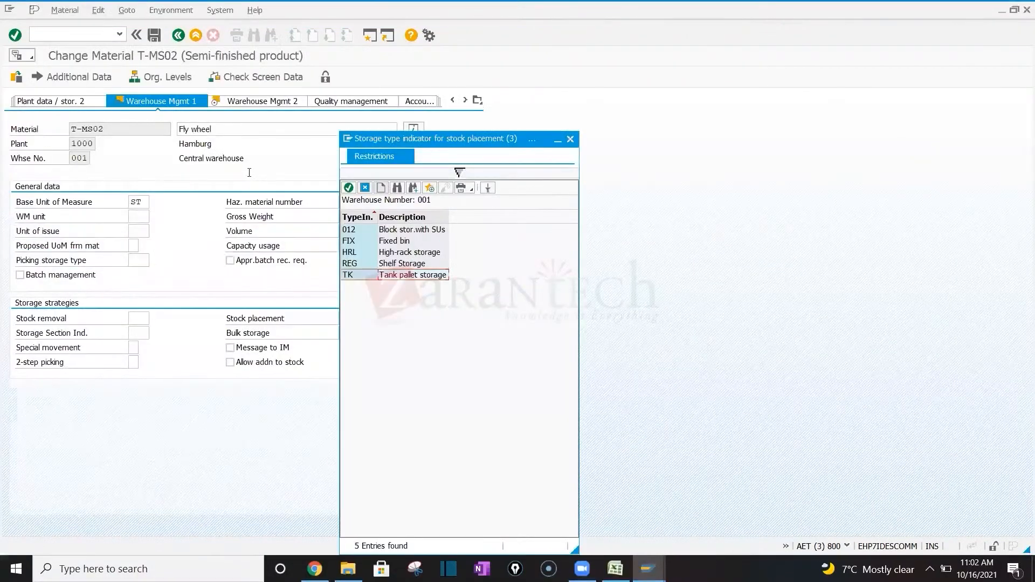
pyautogui.click(347, 140)
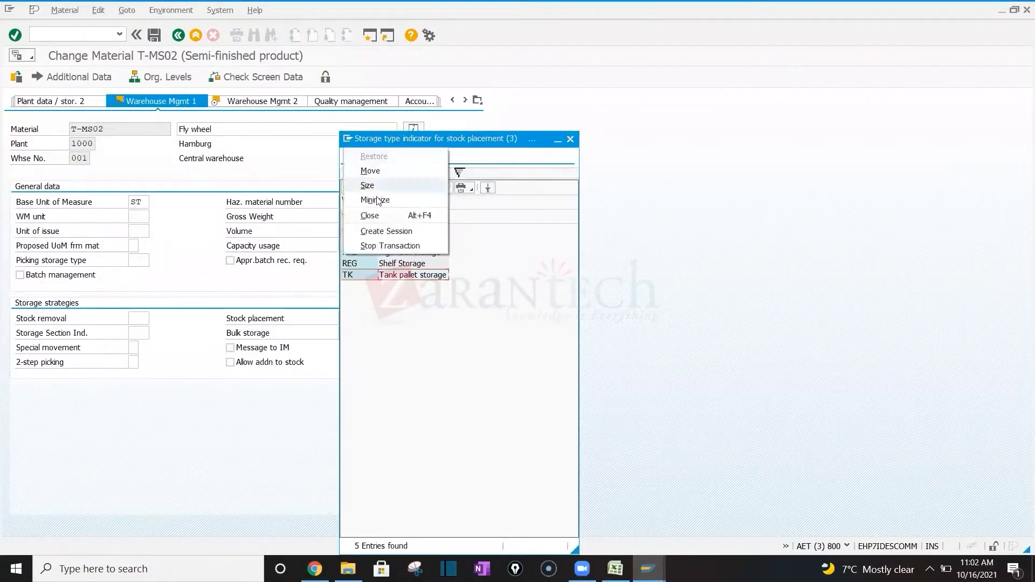
pyautogui.click(392, 231)
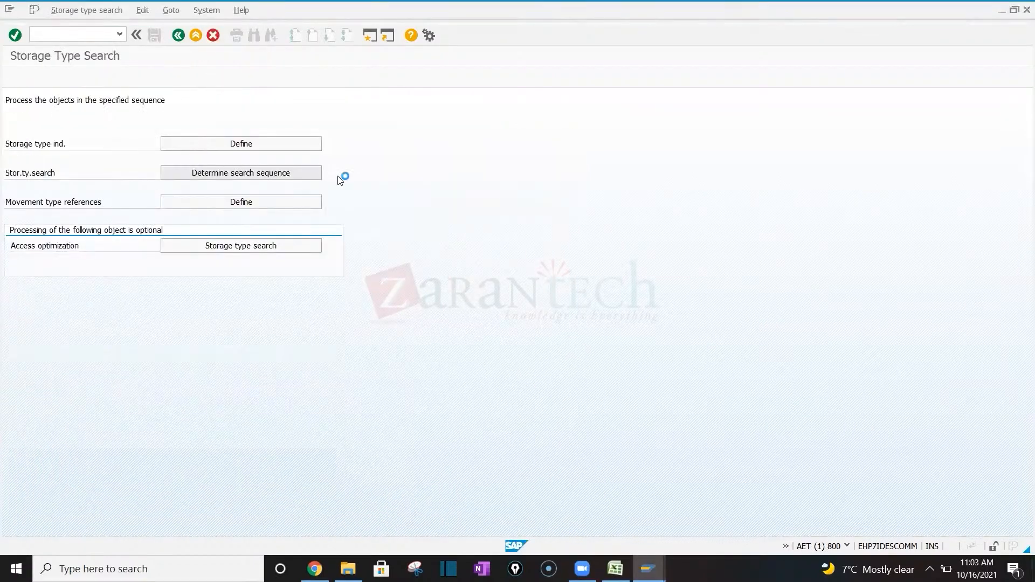
# Return to the storage type search sequence and examine the warehouse 001 entries for operations A and E
pyautogui.hotkey('alt', 'Tab')
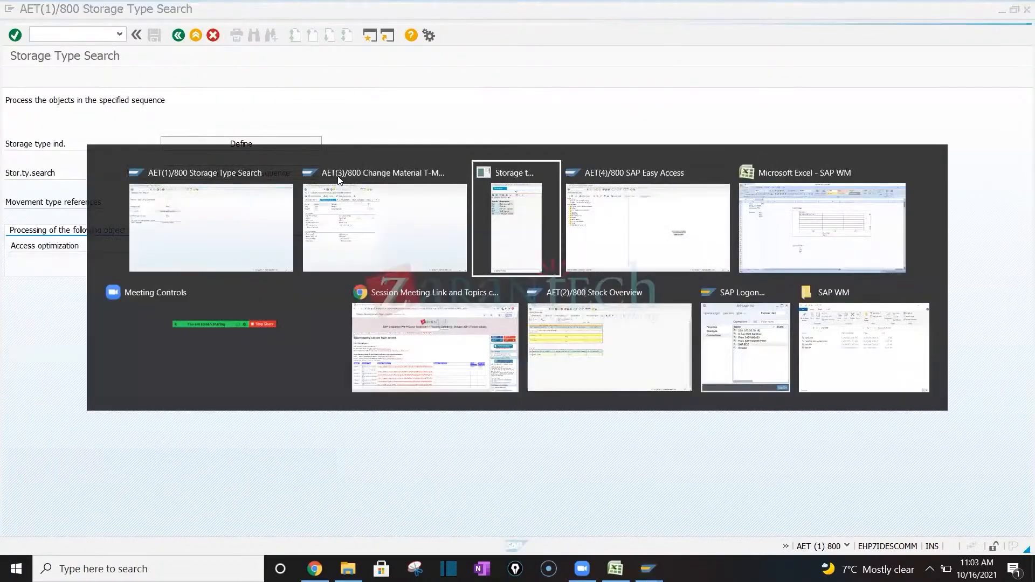
pyautogui.hotkey('alt', 'Tab')
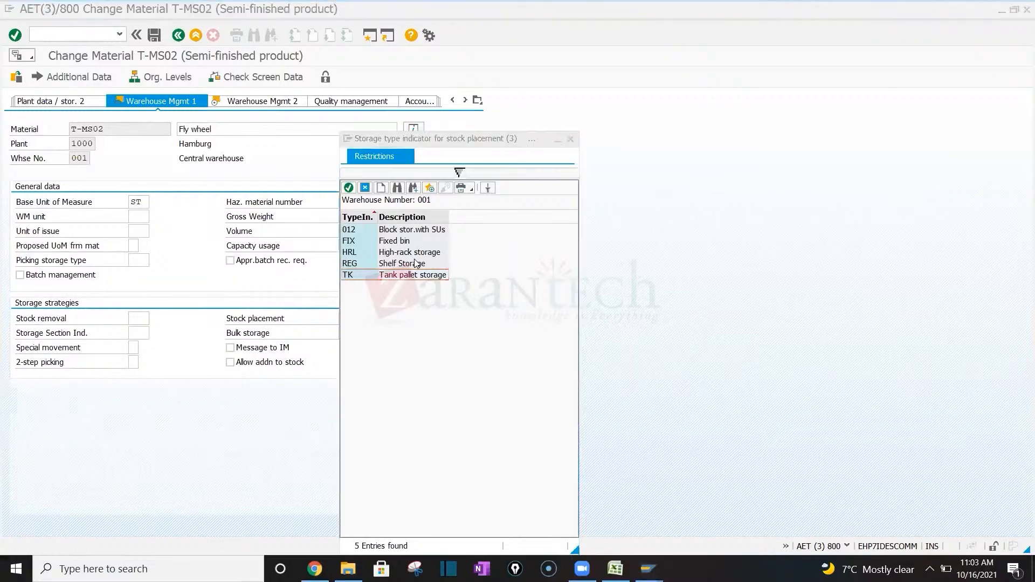
pyautogui.hotkey('alt', 'Tab')
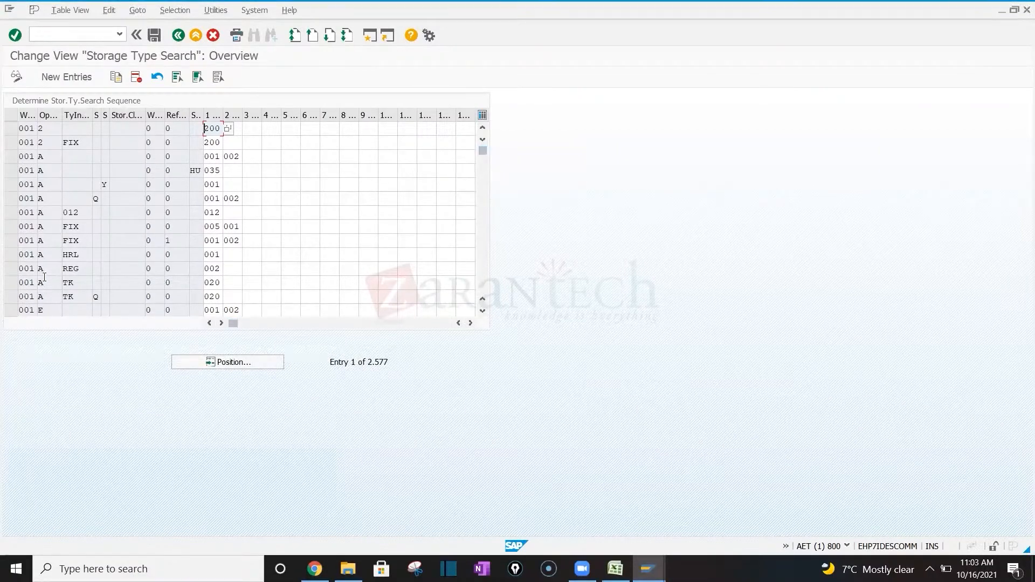
pyautogui.click(480, 274)
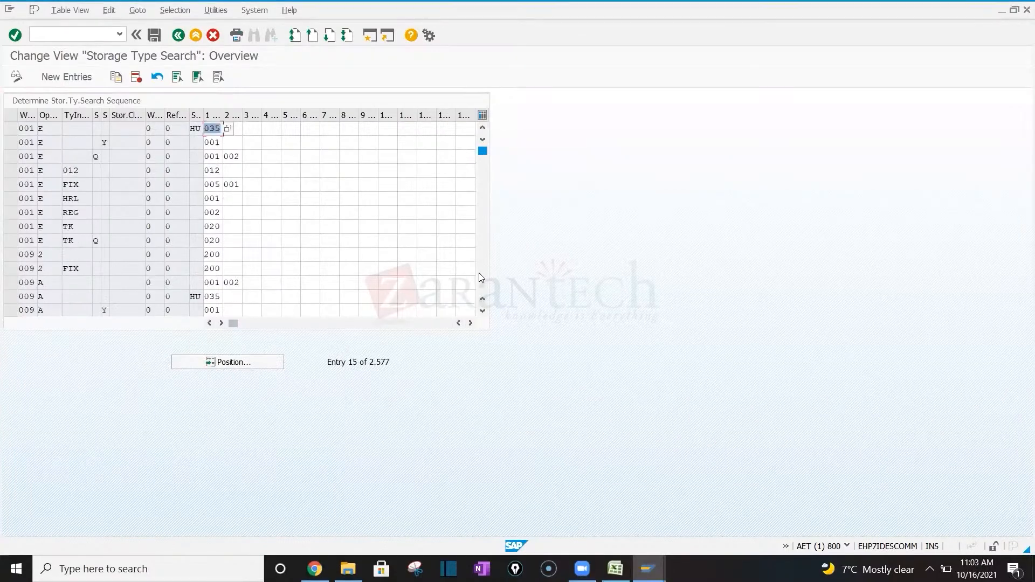
pyautogui.click(483, 129)
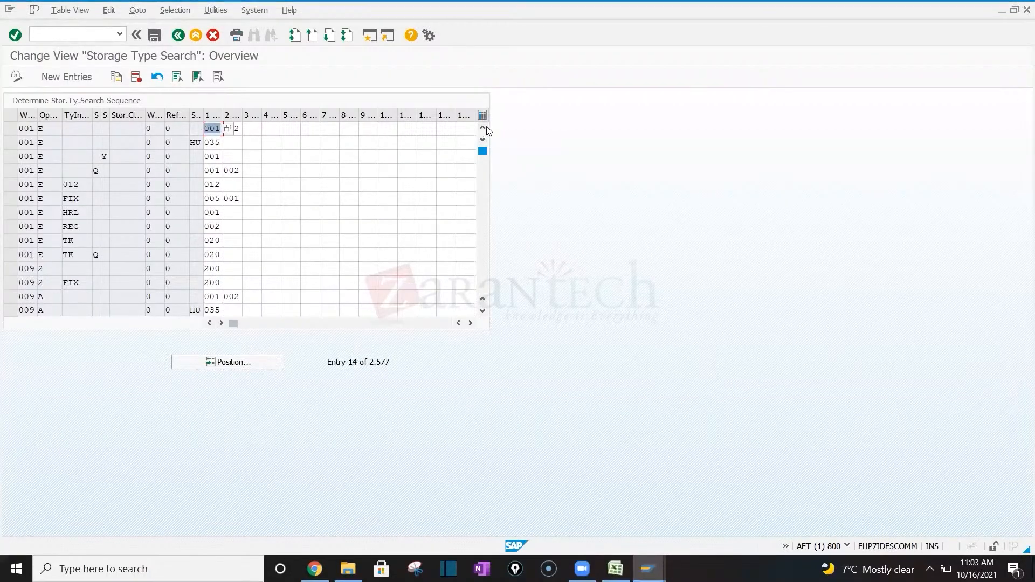
pyautogui.click(486, 130)
pyautogui.click(486, 130)
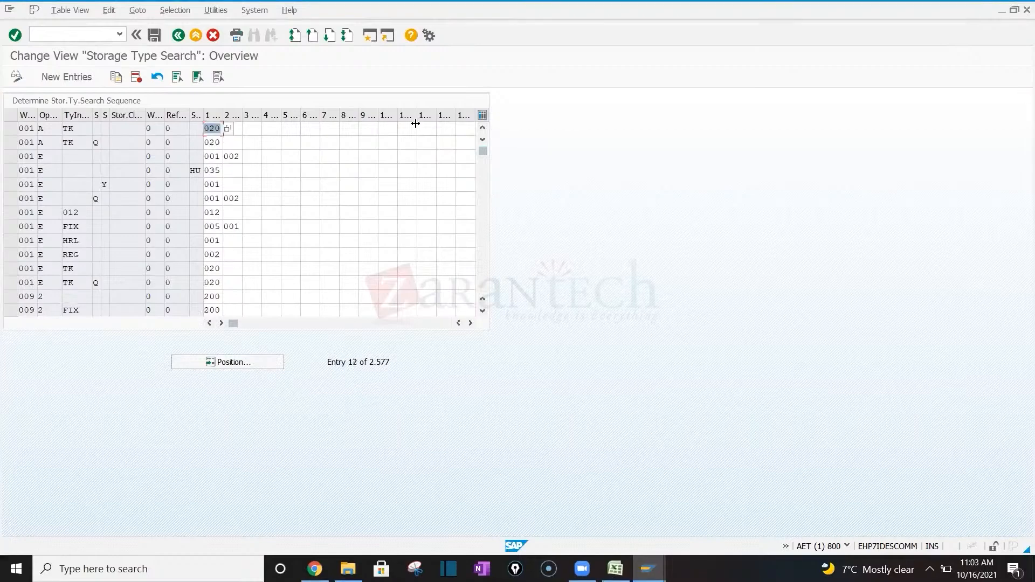
pyautogui.click(486, 129)
pyautogui.click(482, 128)
pyautogui.click(483, 127)
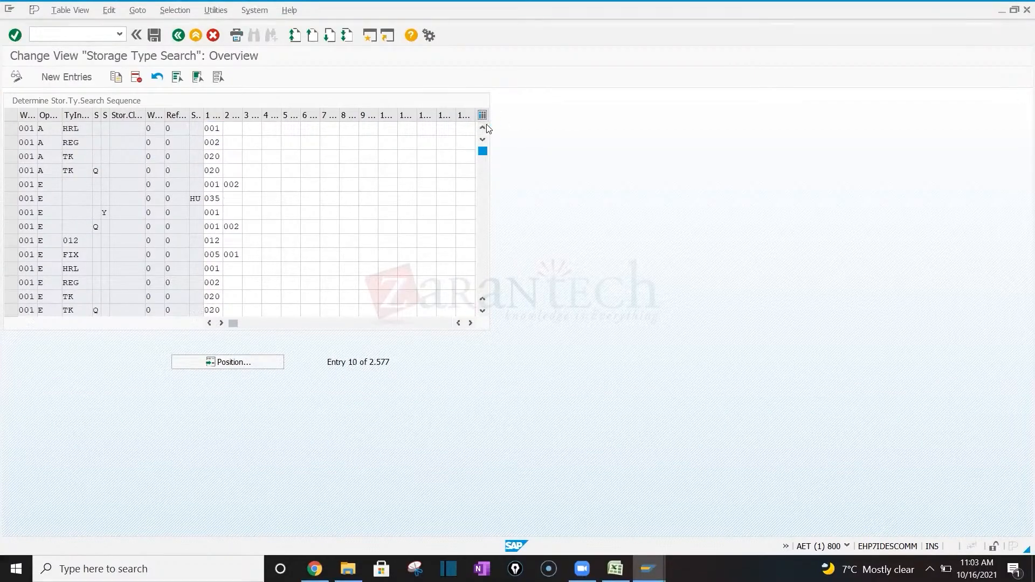
pyautogui.click(484, 128)
pyautogui.click(484, 128)
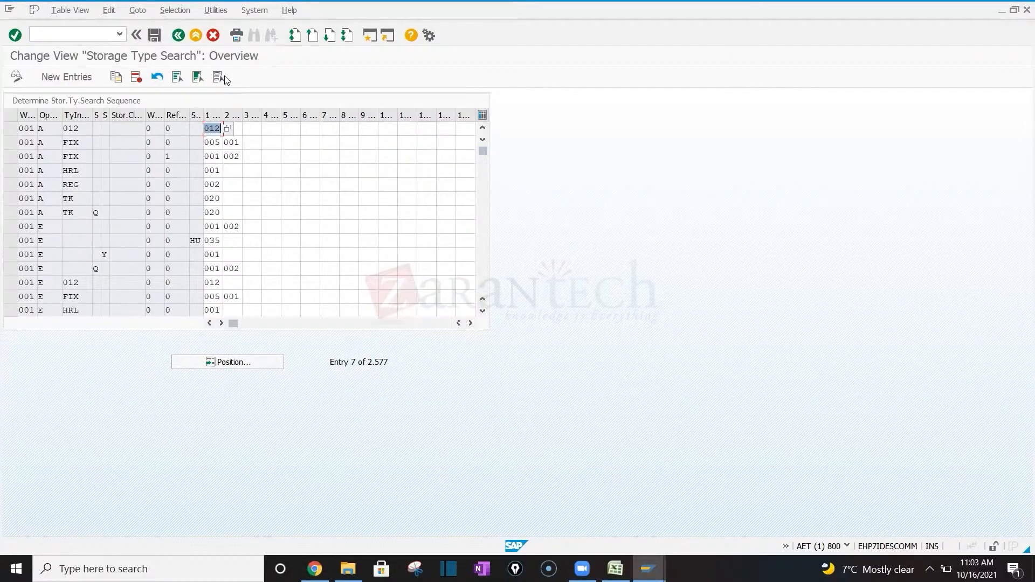
# Leave the search sequence and open the definition of storage type indicators
pyautogui.click(178, 35)
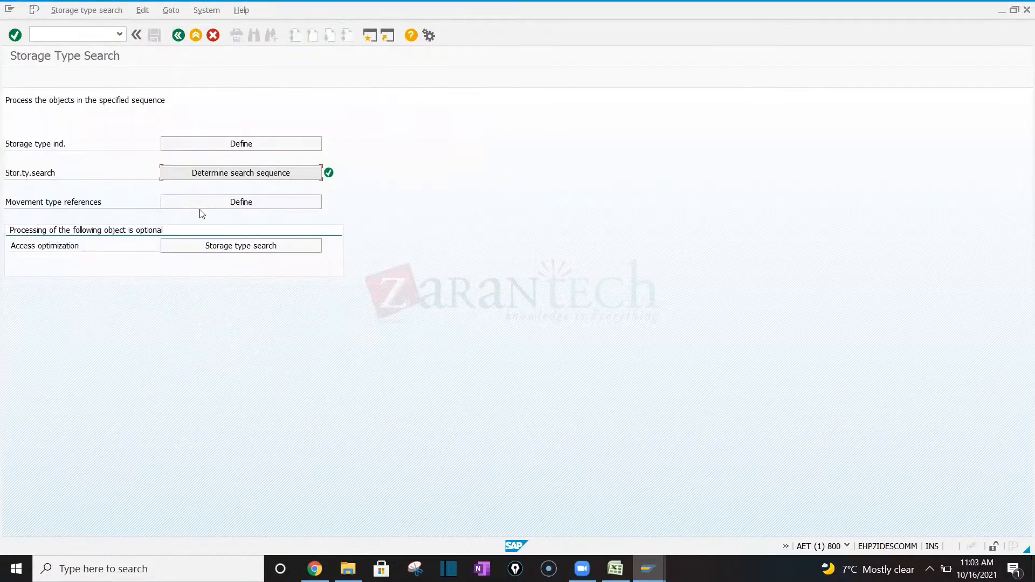
pyautogui.click(257, 144)
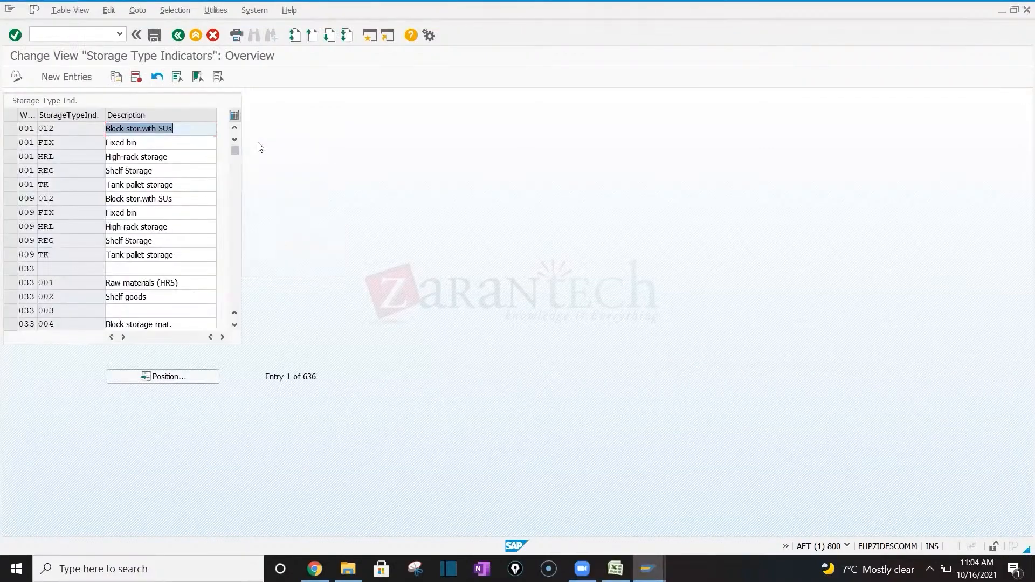
pyautogui.click(20, 255)
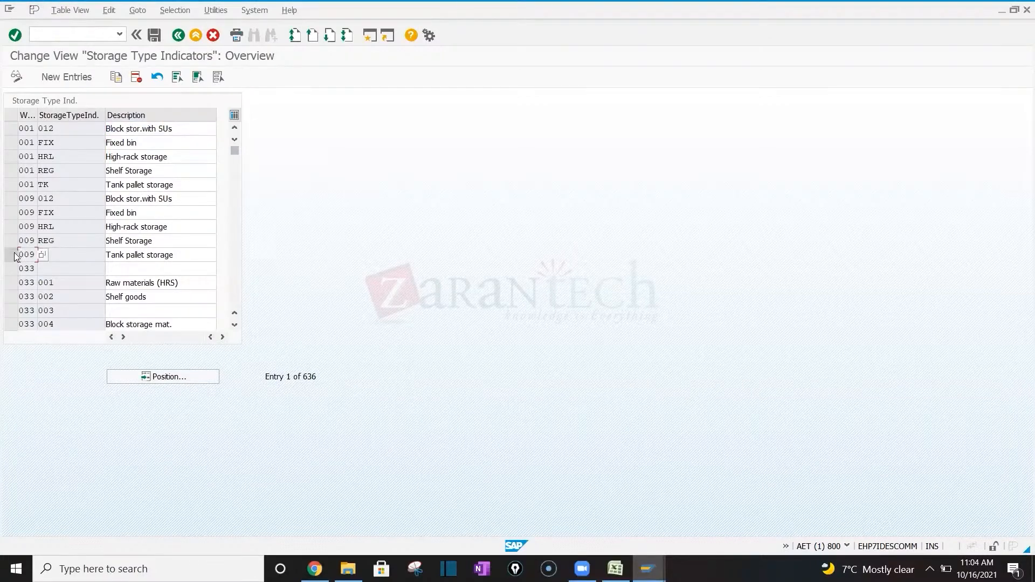
pyautogui.click(11, 255)
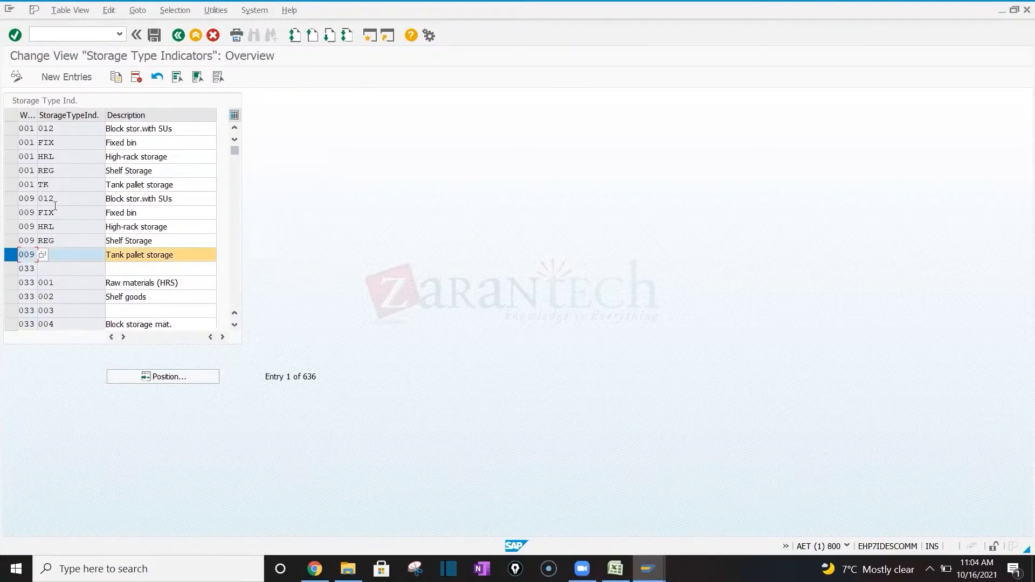
pyautogui.click(11, 254)
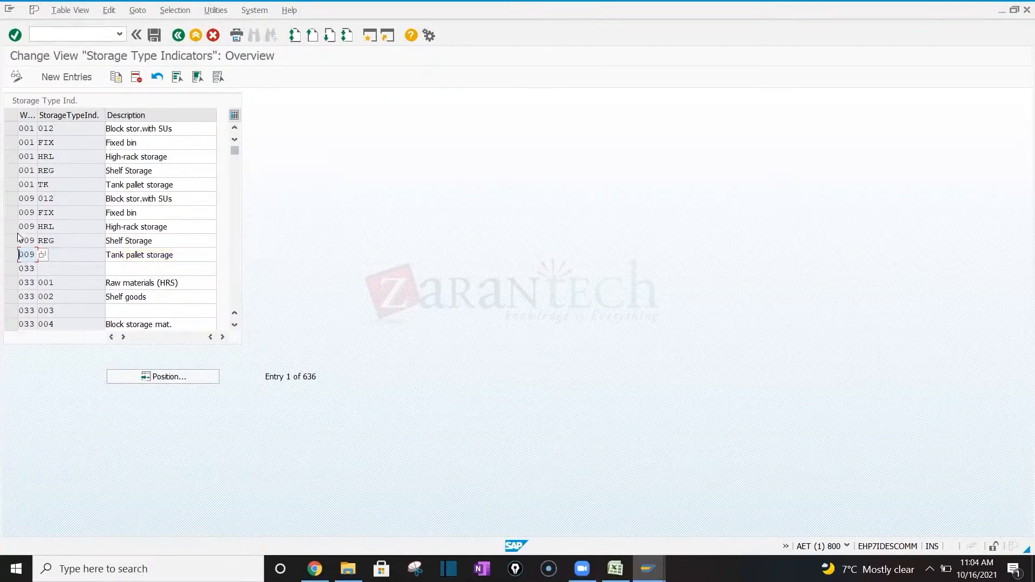
# Copy the warehouse 001 indicator REG as 007 with the description Pallet Storage and save it
pyautogui.click(11, 170)
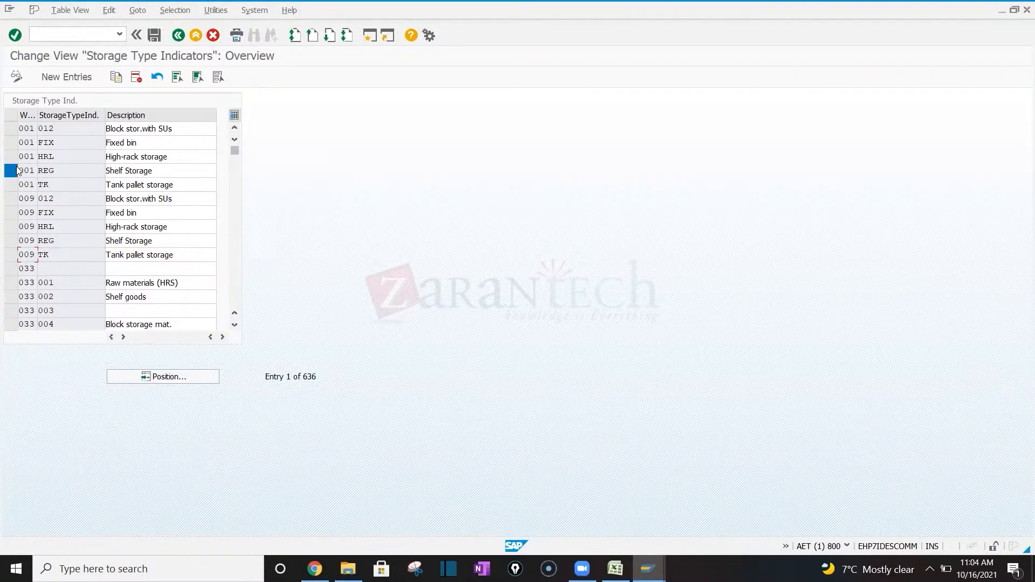
pyautogui.click(117, 76)
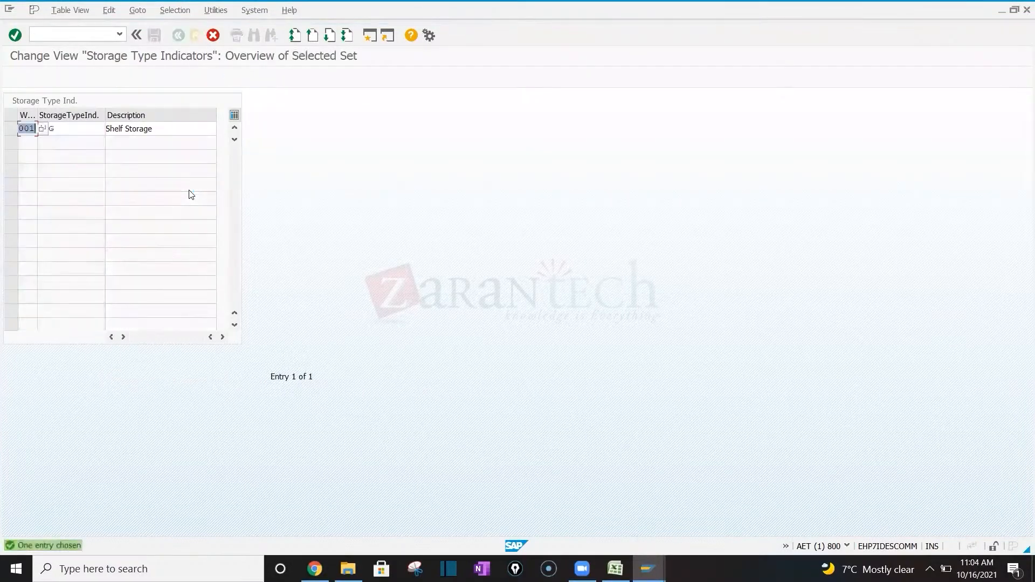
pyautogui.write('007')
pyautogui.press('Tab')
pyautogui.write('P')
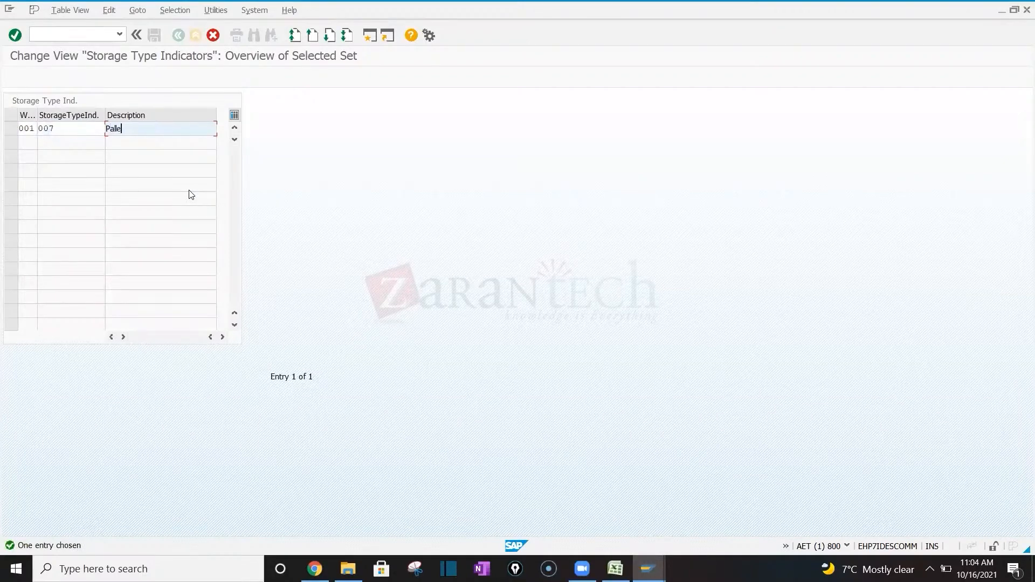
pyautogui.write('allet Storag')
pyautogui.press('Return')
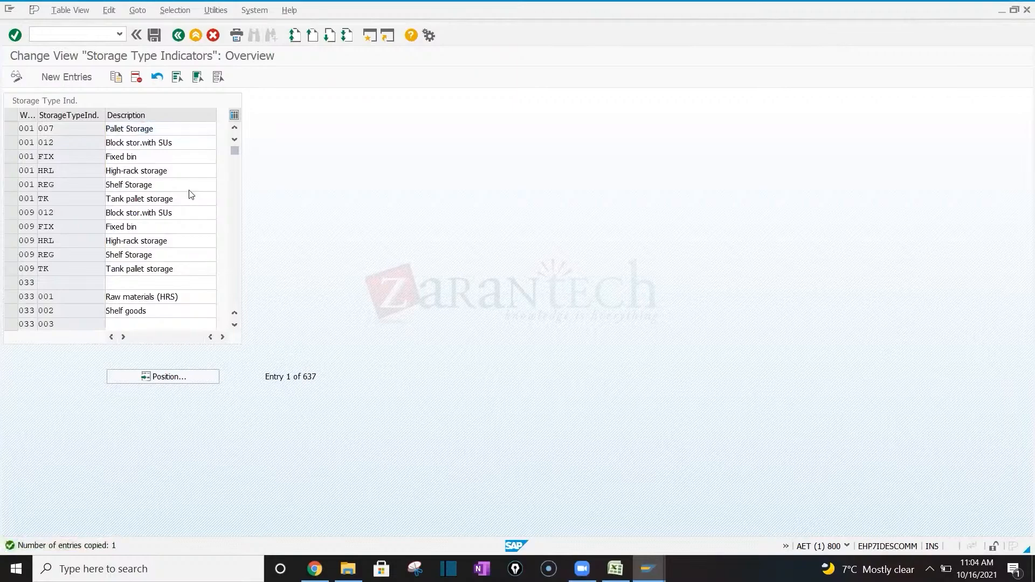
pyautogui.hotkey('ctrl', 's')
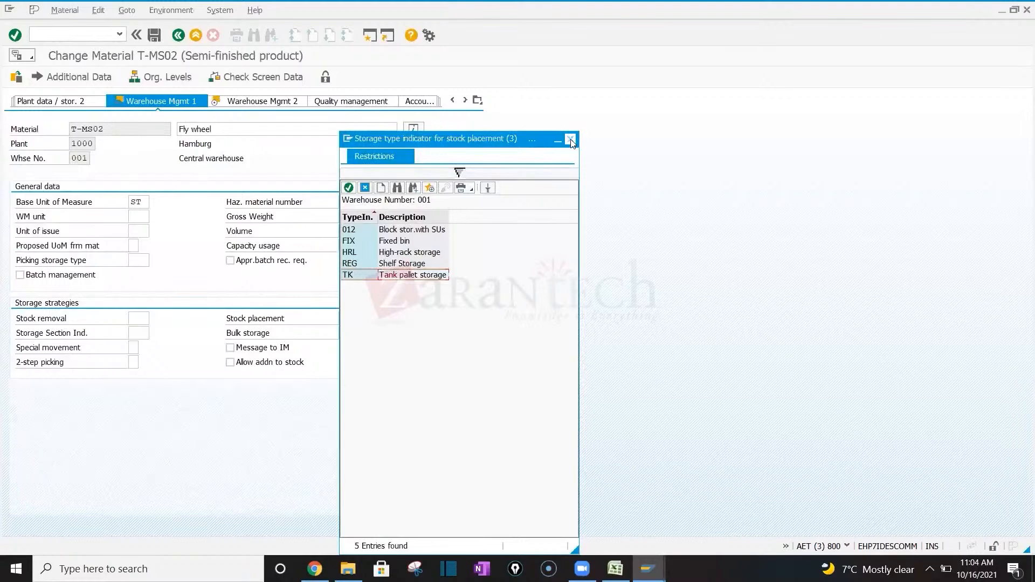
# Close and reopen the Stock placement value list of T-MS02, and display the SAP Reference IMG in the additional session
pyautogui.click(570, 141)
pyautogui.click(363, 322)
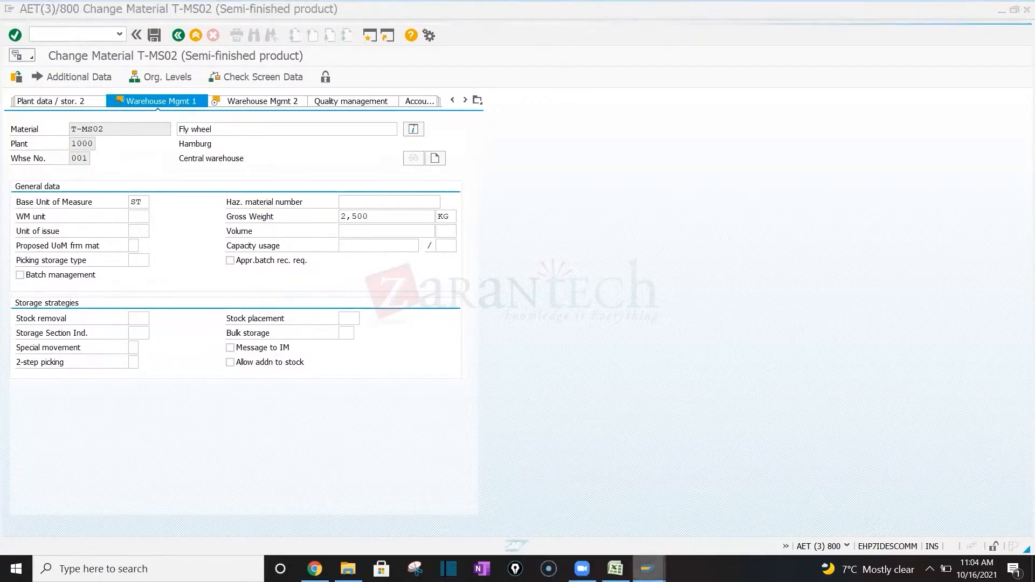
pyautogui.moveTo(647, 569)
pyautogui.click(912, 504)
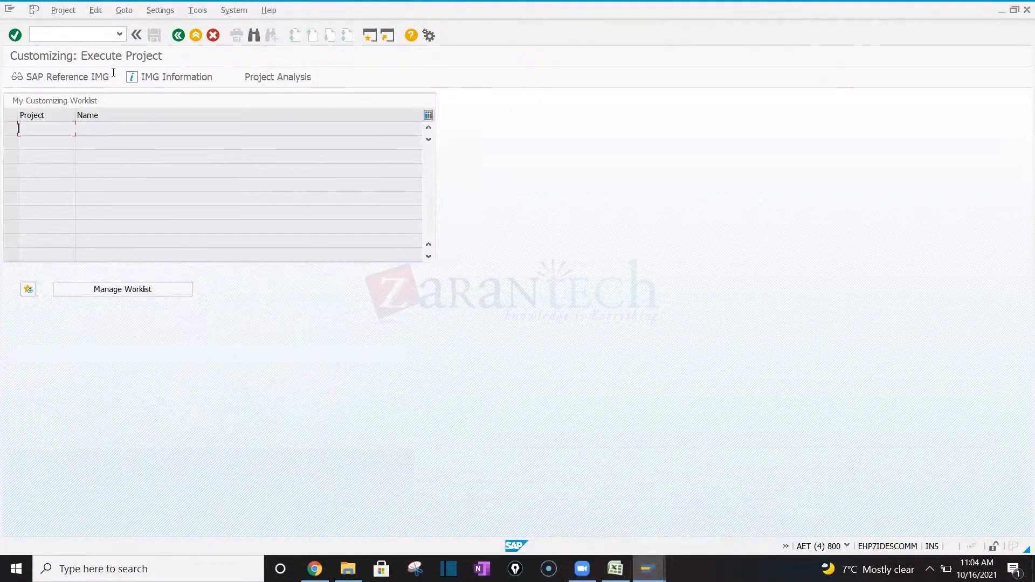
pyautogui.click(85, 71)
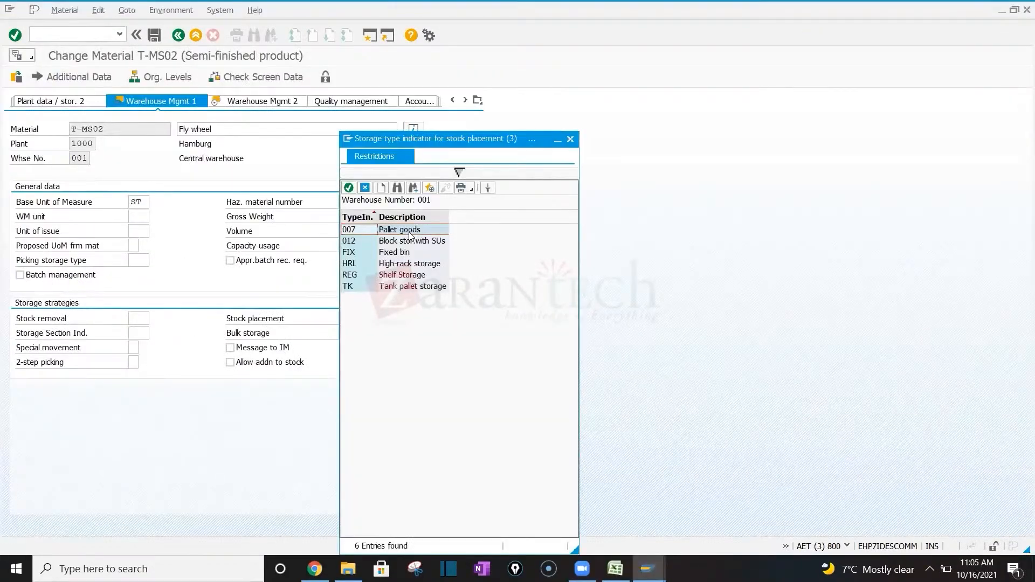
# Check the Storage Type Search session and the Stock placement value list of T-MS02, and close the list
pyautogui.hotkey('alt', 'Tab')
pyautogui.hotkey('alt', 'Tab')
pyautogui.hotkey('alt', 'Tab')
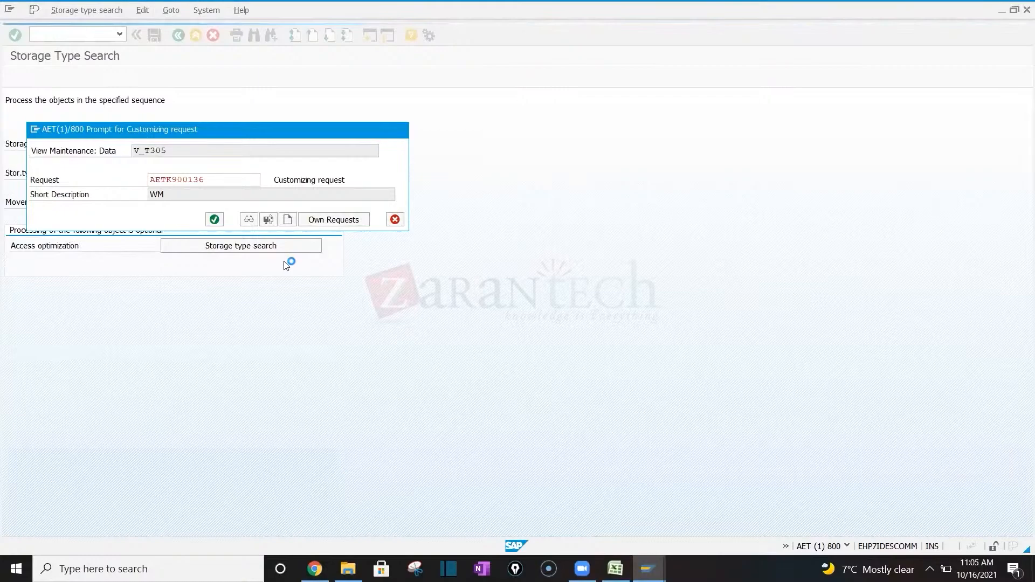
pyautogui.hotkey('alt', 'Tab')
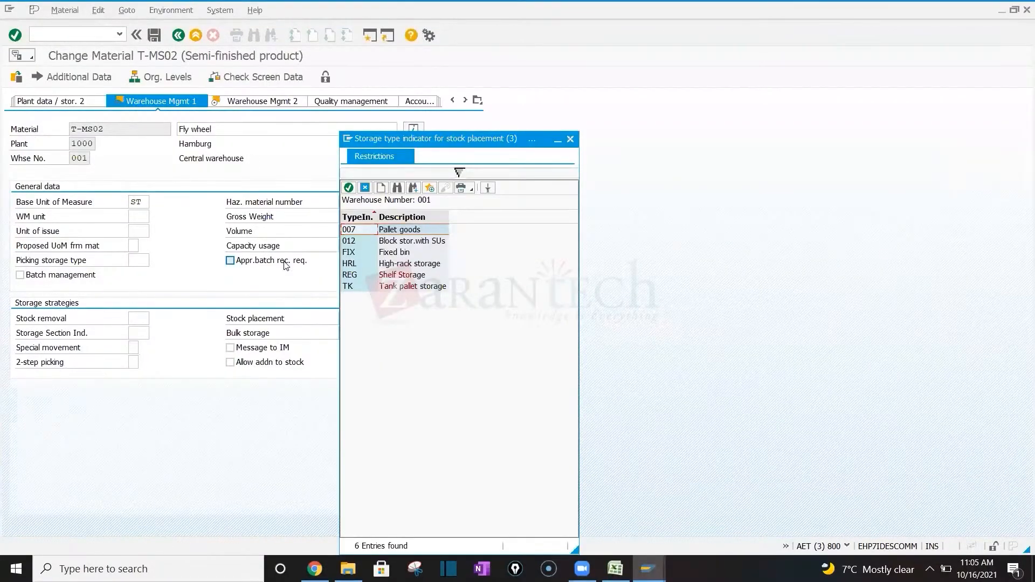
pyautogui.click(570, 139)
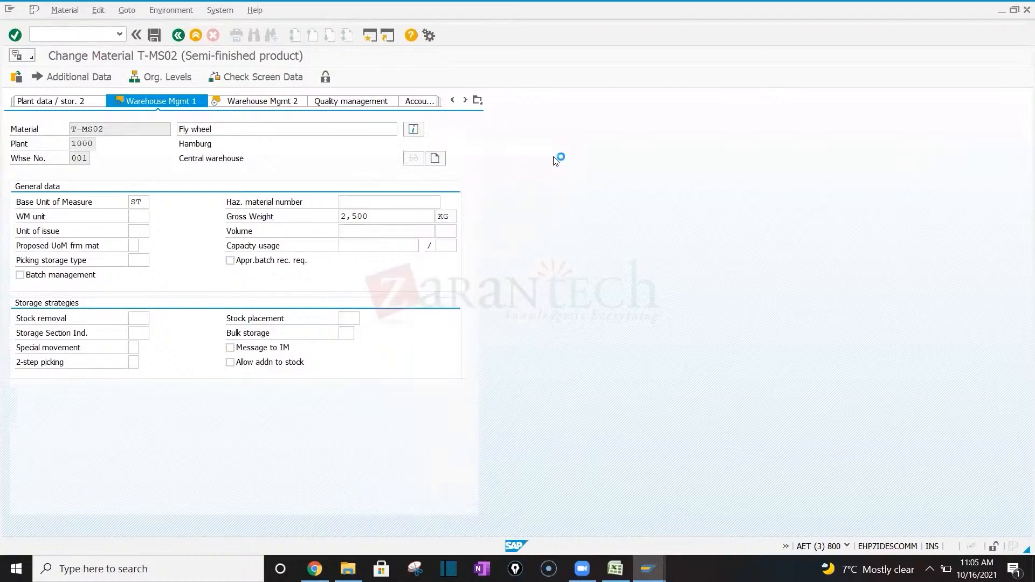
# Switch to the additional IMG session and expand Logistics Execution and Warehouse Management
pyautogui.hotkey('alt', 'Tab')
pyautogui.hotkey('alt', 'Tab')
pyautogui.click(74, 464)
pyautogui.click(17, 485)
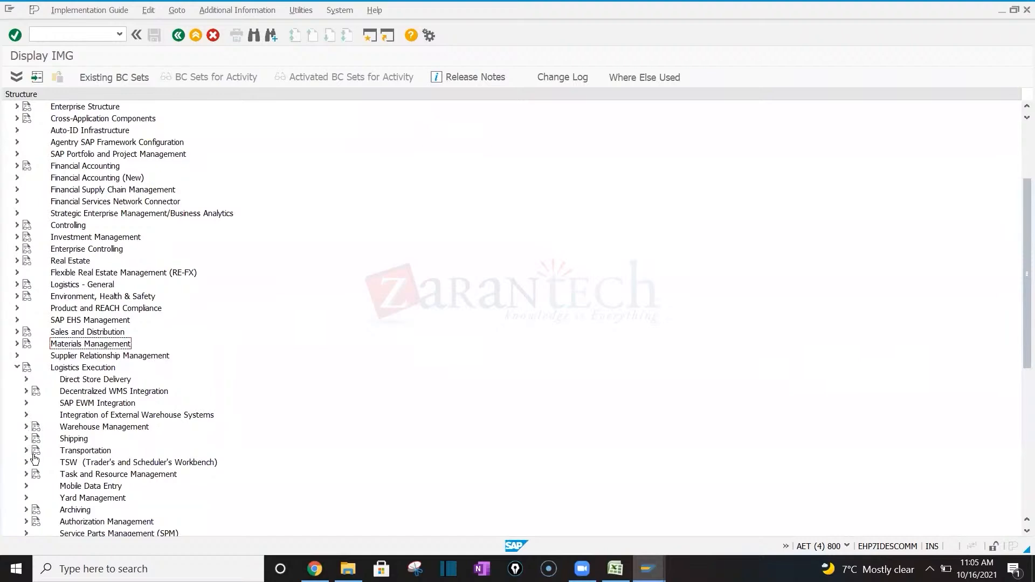
pyautogui.click(26, 426)
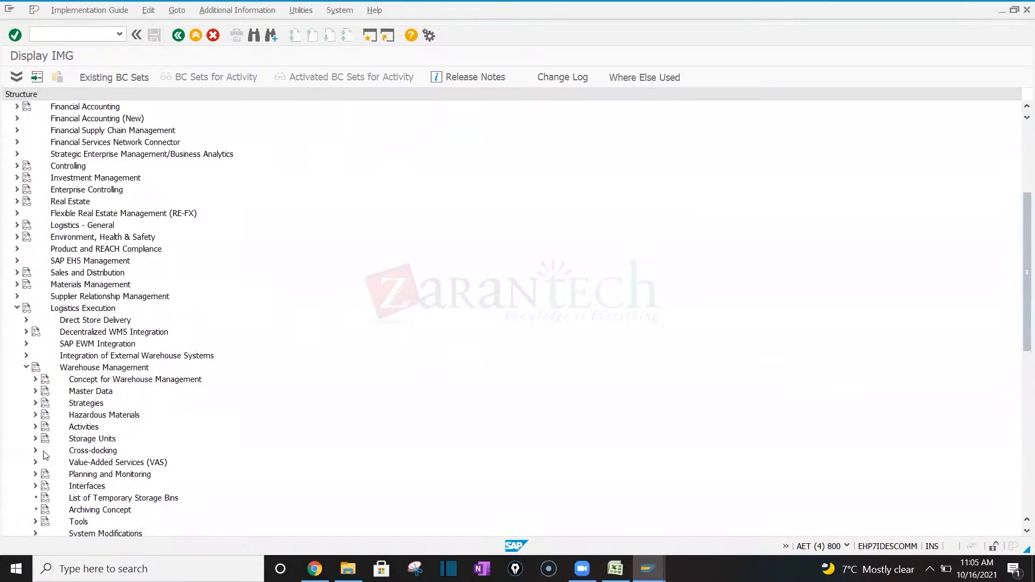
# Look through the Warehouse Management nodes and the remaining Logistics Execution areas in the IMG
pyautogui.click(84, 404)
pyautogui.press('Down')
pyautogui.press('Down')
pyautogui.press('Down')
pyautogui.press('Down')
pyautogui.press('Down')
pyautogui.press('Down')
pyautogui.press('Down')
pyautogui.press('Down')
pyautogui.press('Down')
pyautogui.press('Down')
pyautogui.press('Down')
pyautogui.press('Down')
pyautogui.press('Down')
pyautogui.press('Down')
pyautogui.press('Down')
pyautogui.press('Down')
pyautogui.press('Down')
pyautogui.press('Down')
pyautogui.press('Down')
pyautogui.press('Down')
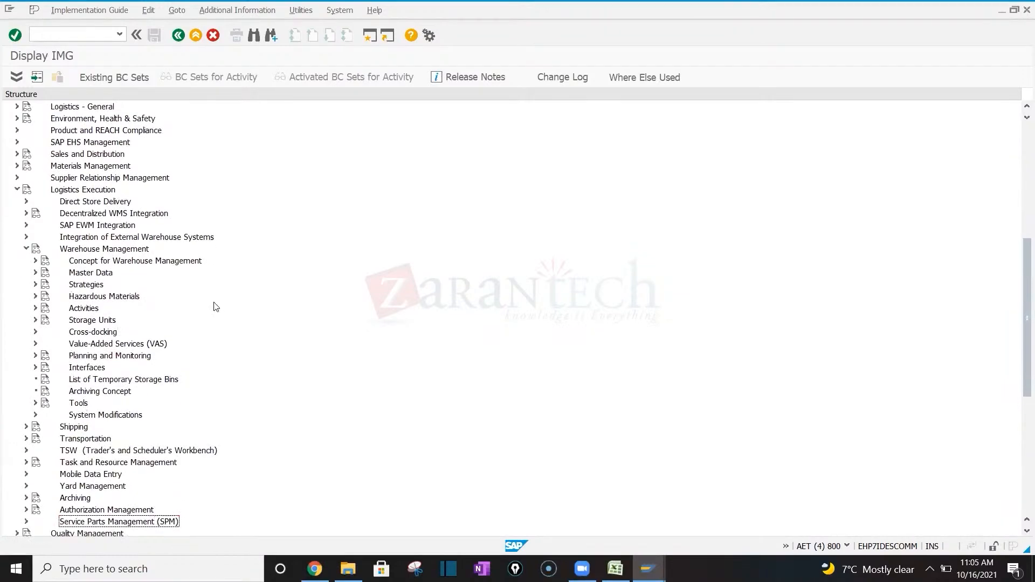
# Return to the storage type indicators overview and check the 007 Pallet Storage entry of warehouse 001
pyautogui.hotkey('alt', 'Tab')
pyautogui.hotkey('alt', 'Tab')
pyautogui.hotkey('alt', 'Tab')
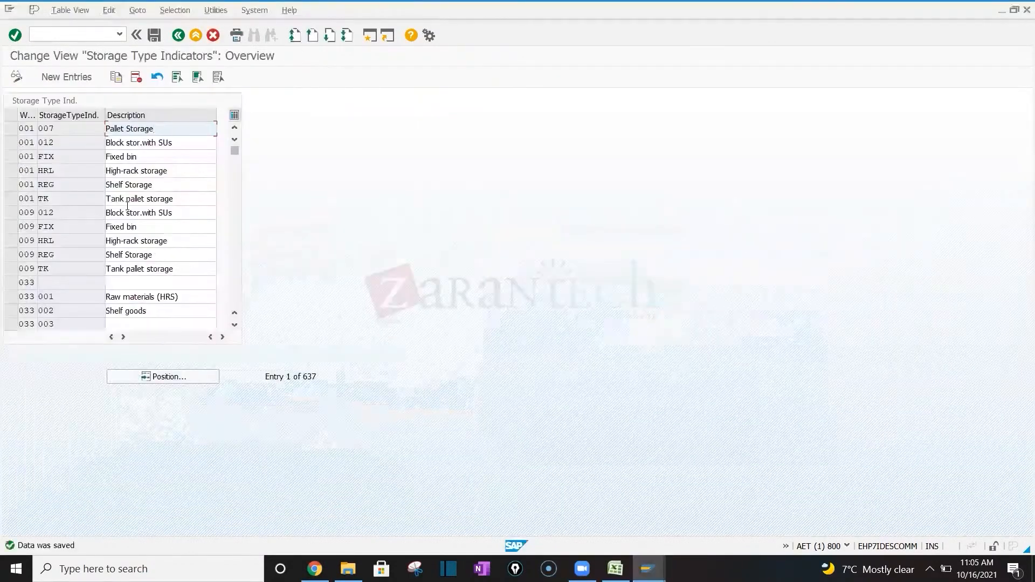
pyautogui.moveTo(75, 126); pyautogui.dragTo(32, 132)
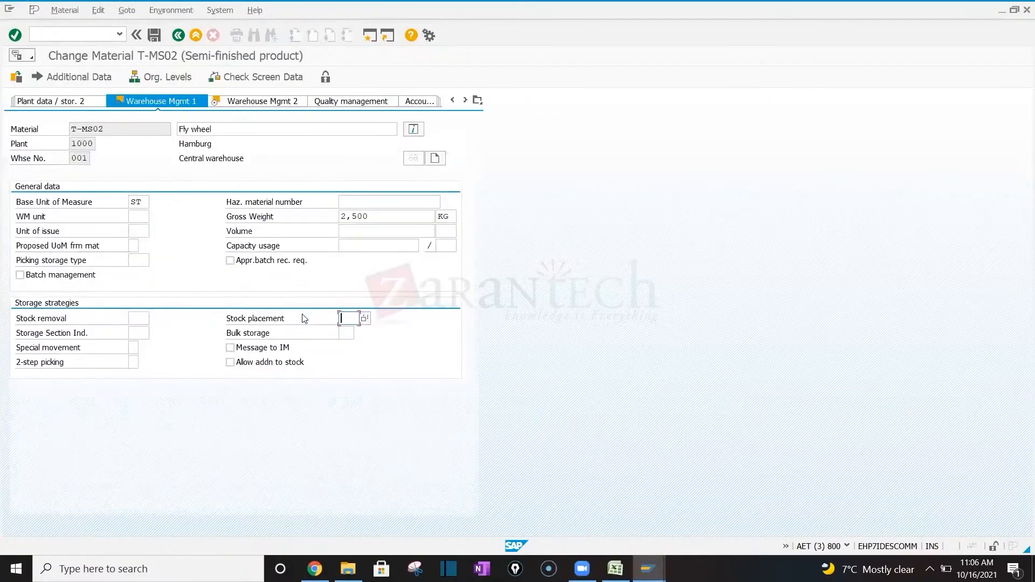
# Set the Stock placement indicator of T-MS02 to 007, and return to Storage Type Search to open its search sequence
pyautogui.write('7')
pyautogui.press('Return')
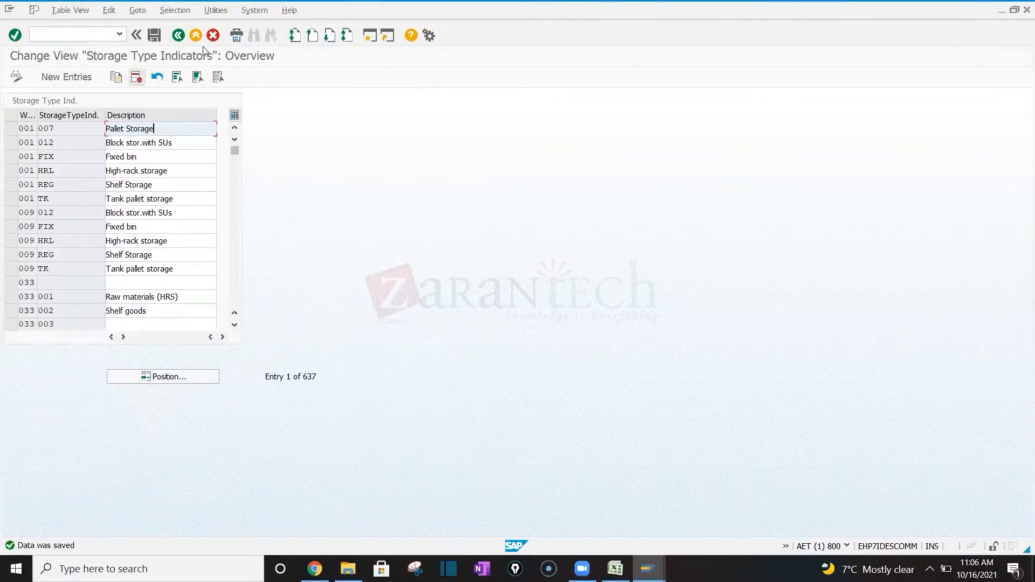
pyautogui.click(180, 36)
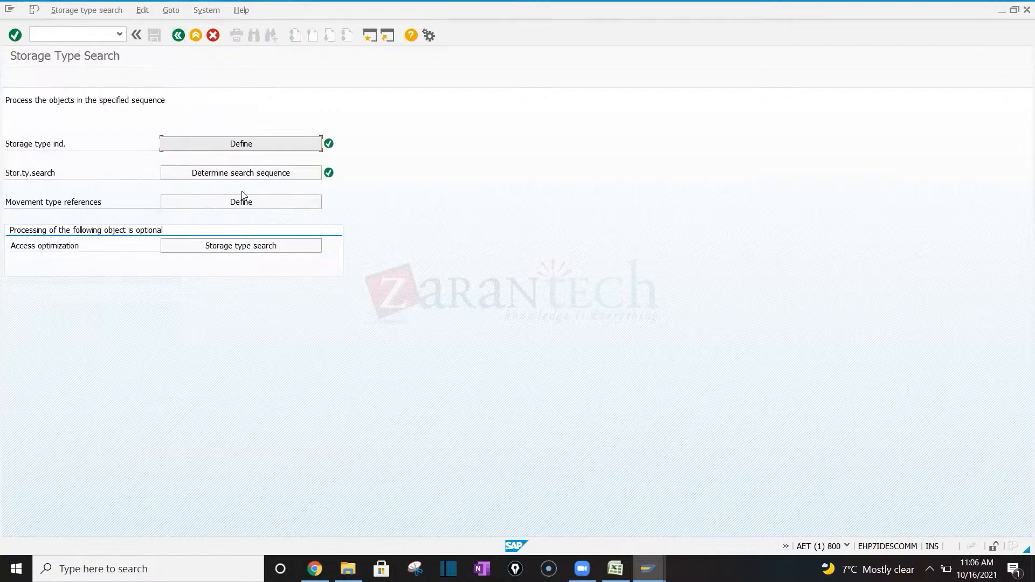
pyautogui.click(261, 177)
# Check the Stock placement entry of T-MS02 in Warehouse Mgmt 1 against its value list, and close the list
pyautogui.hotkey('alt', 'Tab')
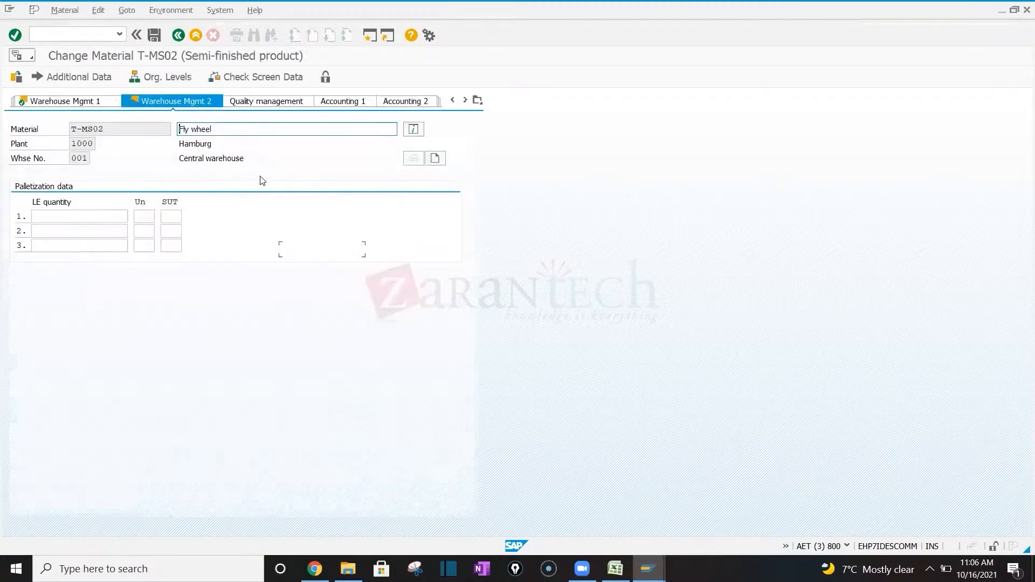
pyautogui.click(89, 100)
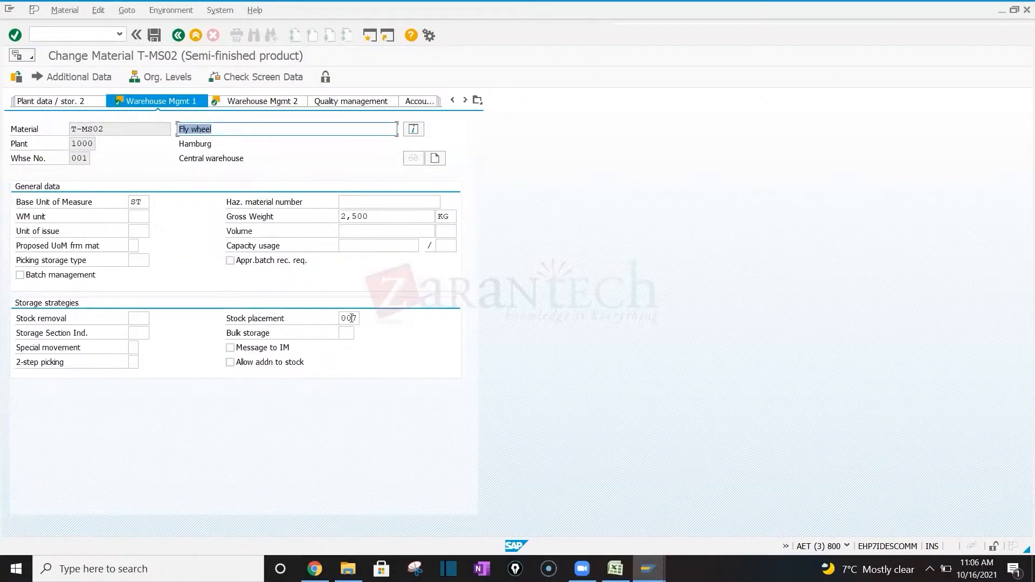
pyautogui.click(351, 318)
pyautogui.press('Return')
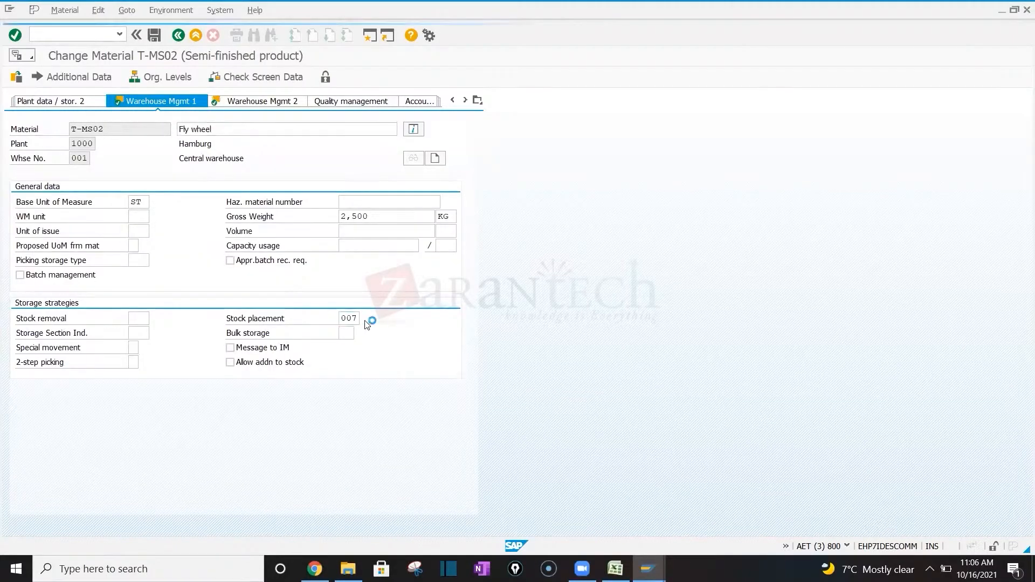
pyautogui.click(406, 233)
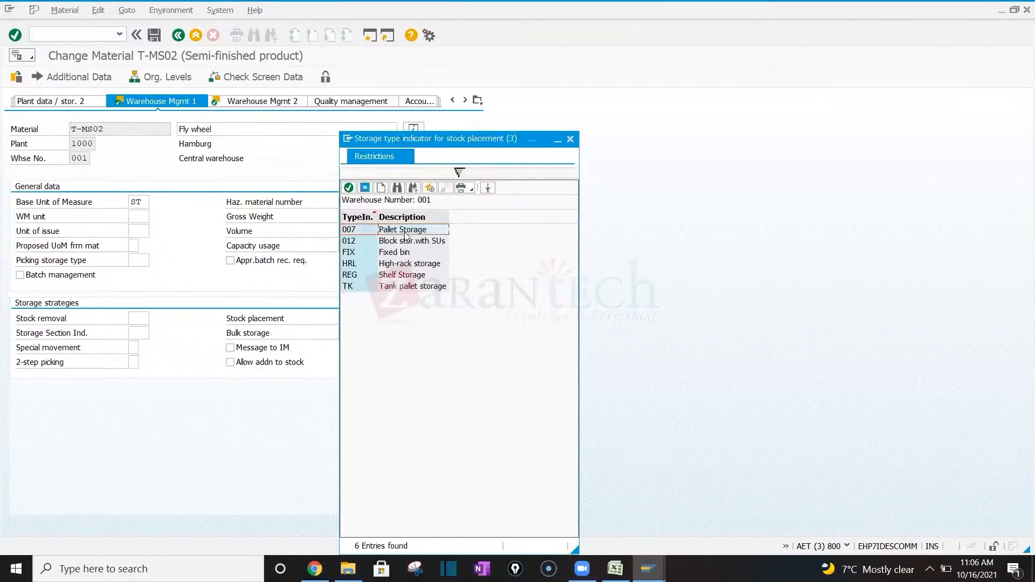
pyautogui.click(570, 140)
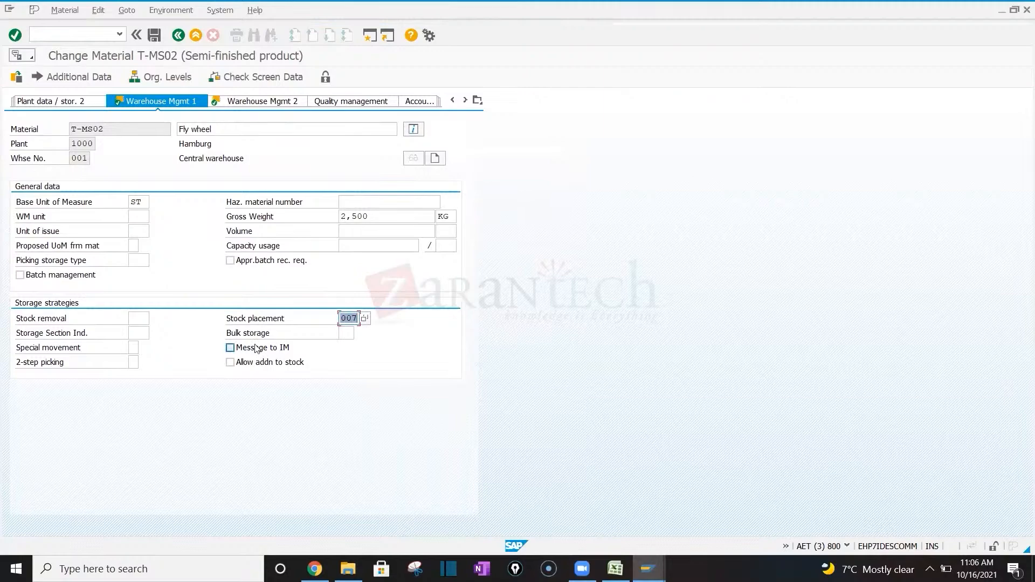
# Look up the Putaway operation in the indicator list of the storage type search sequence, and close the list
pyautogui.hotkey('alt', 'Tab')
pyautogui.click(65, 156)
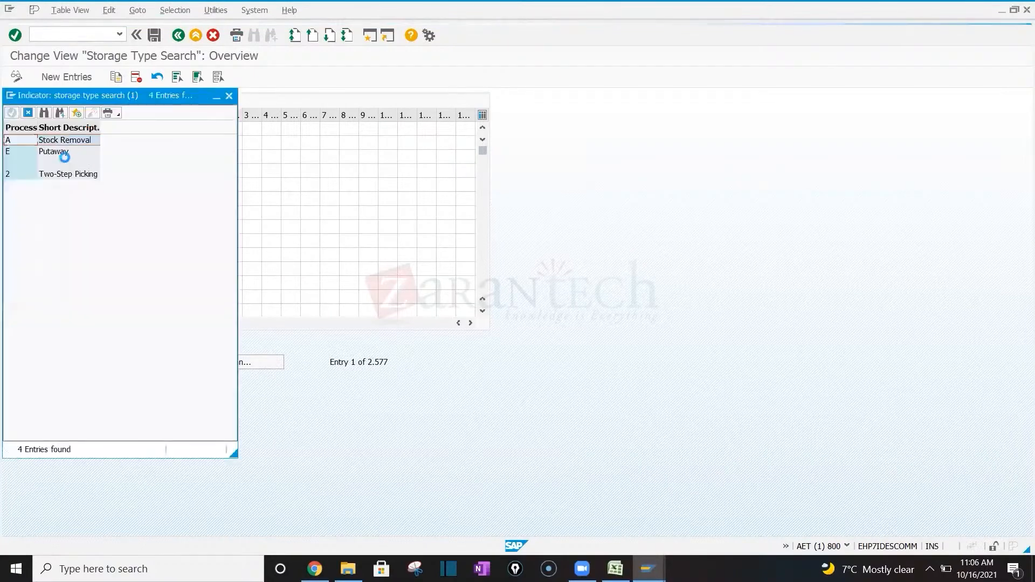
pyautogui.click(61, 153)
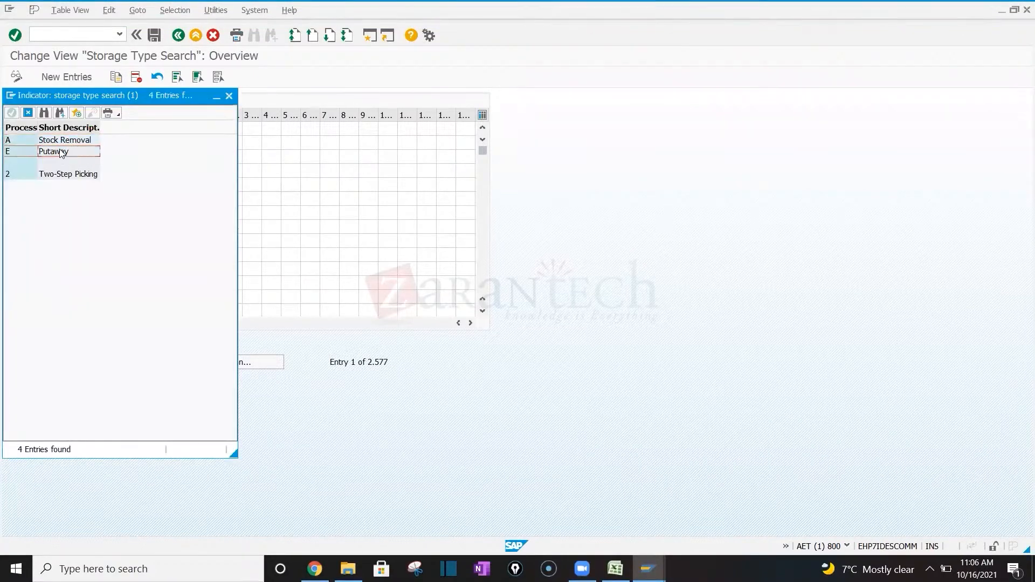
pyautogui.click(229, 97)
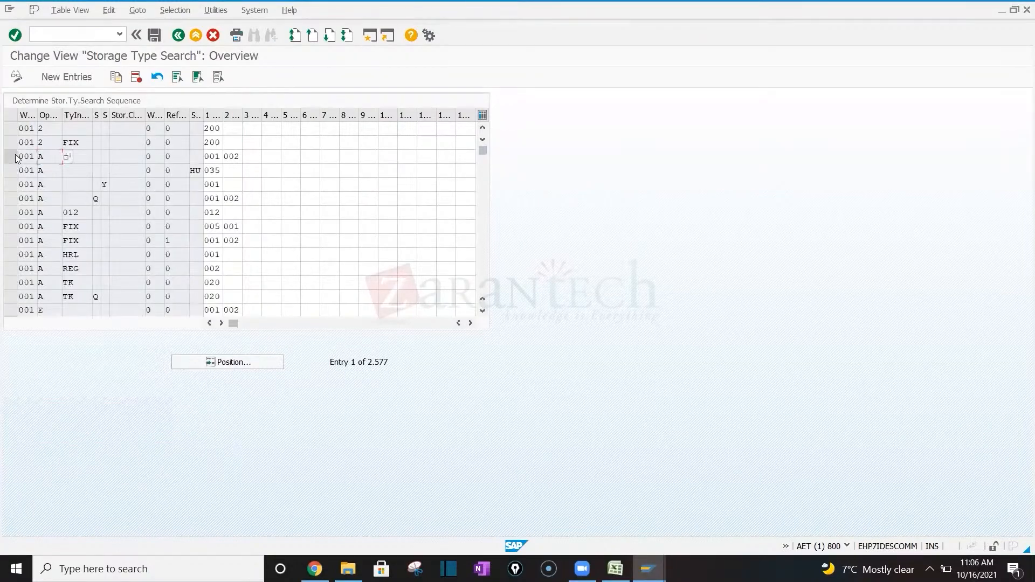
# Copy the general putaway (E) search sequence entry of warehouse 001, with 007 as first storage type and the second storage type cleared
pyautogui.click(10, 310)
pyautogui.click(117, 78)
pyautogui.press('Tab')
pyautogui.press('Tab')
pyautogui.press('Tab')
pyautogui.press('Tab')
pyautogui.press('Tab')
pyautogui.press('Tab')
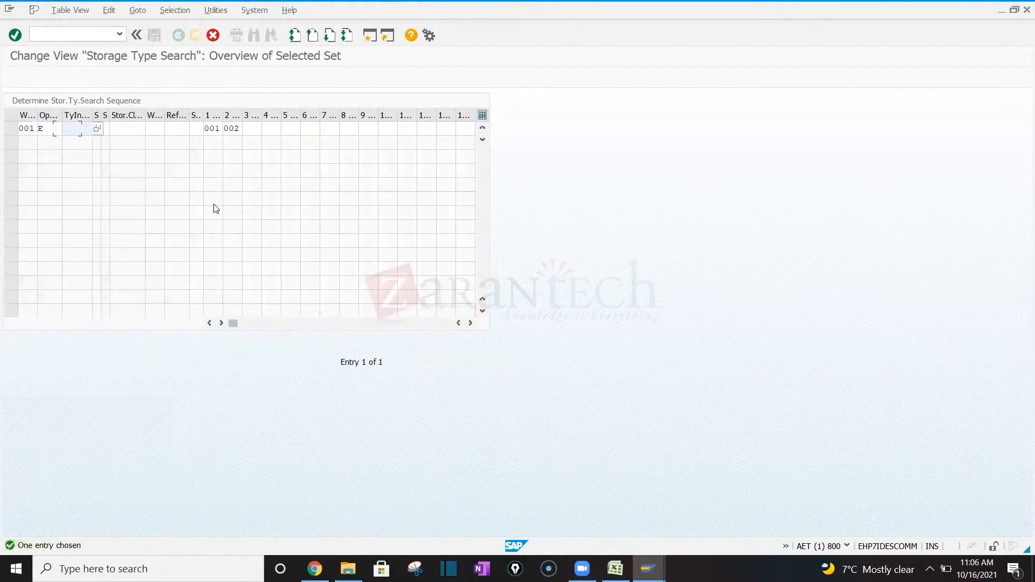
pyautogui.press('Tab')
pyautogui.press('Tab')
pyautogui.press('Tab')
pyautogui.press('Tab')
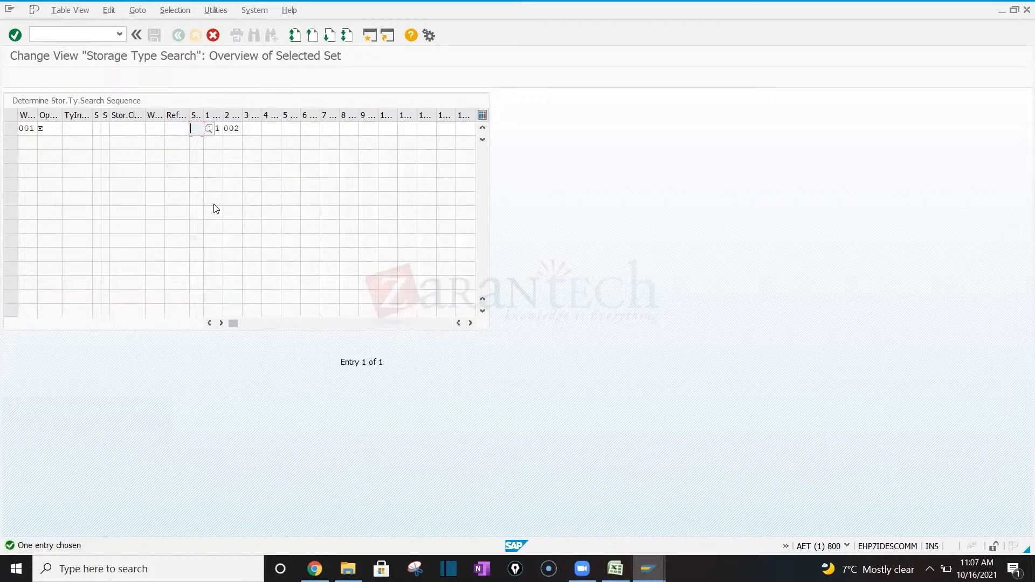
pyautogui.write('007')
pyautogui.press('Tab')
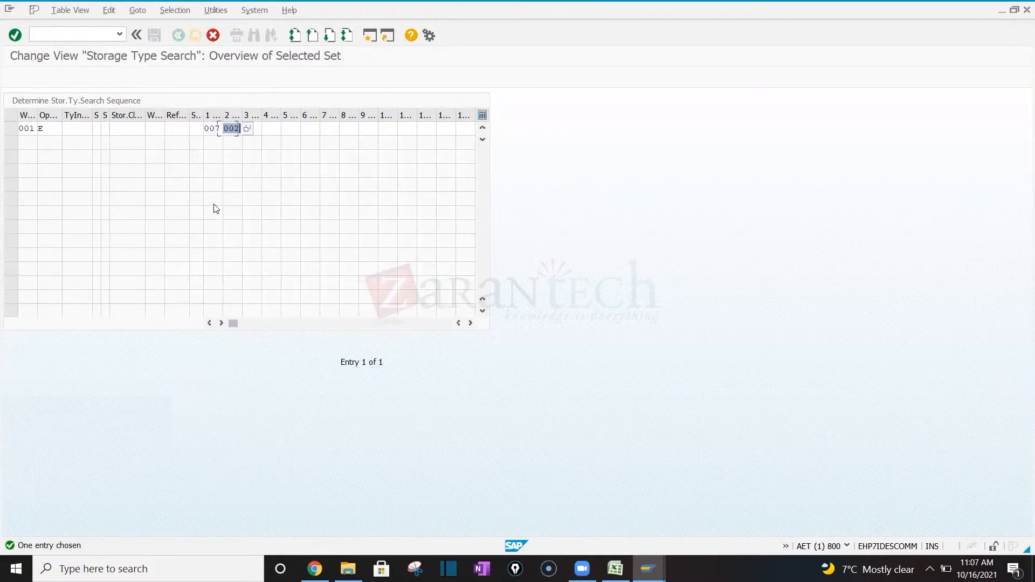
pyautogui.press('Delete')
pyautogui.press('Return')
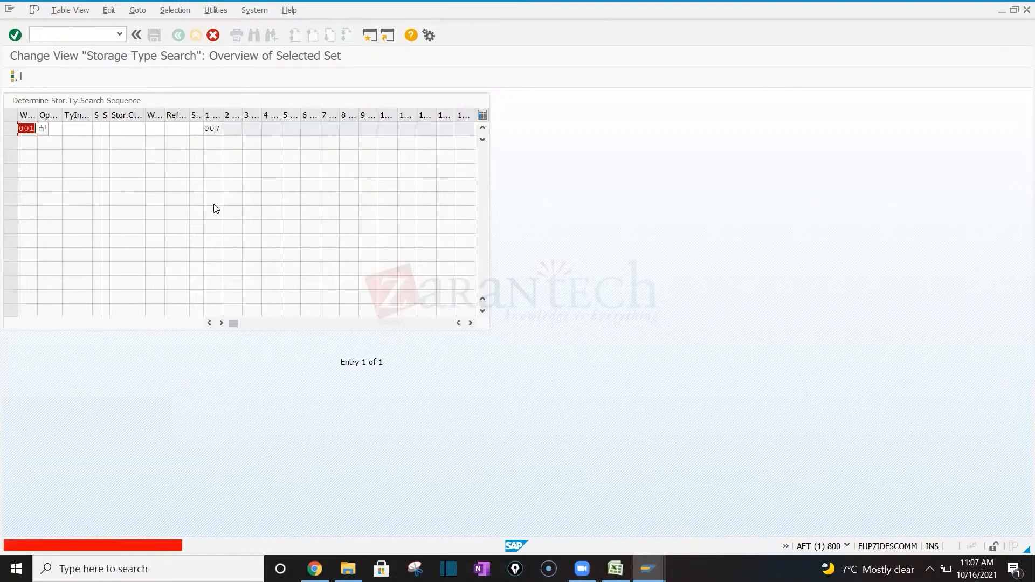
# Give the copied putaway entry operation E and storage type indicator 007, save the search sequence, and return to the IMG structure
pyautogui.press('Tab')
pyautogui.write('E')
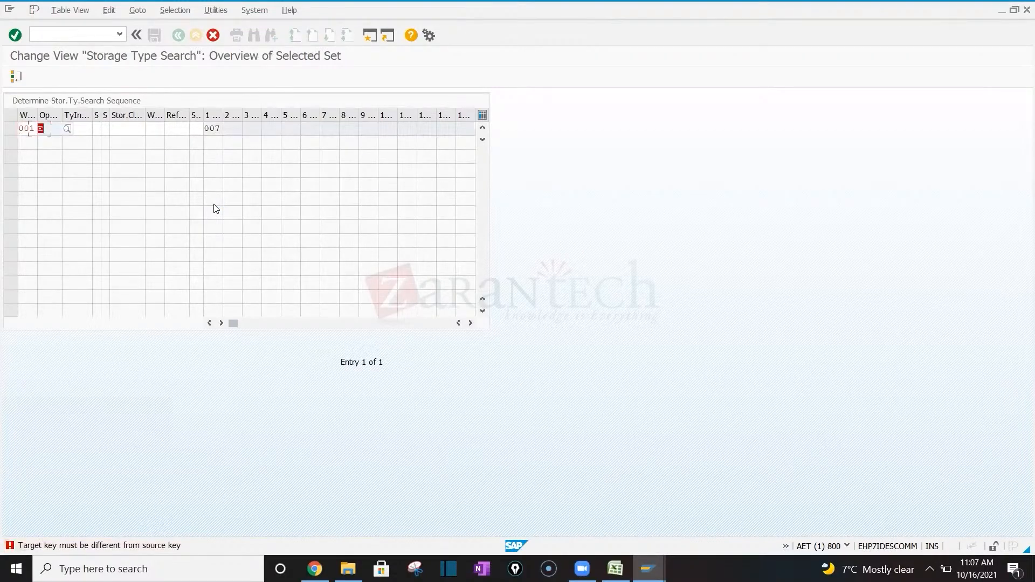
pyautogui.press('Tab')
pyautogui.write('00')
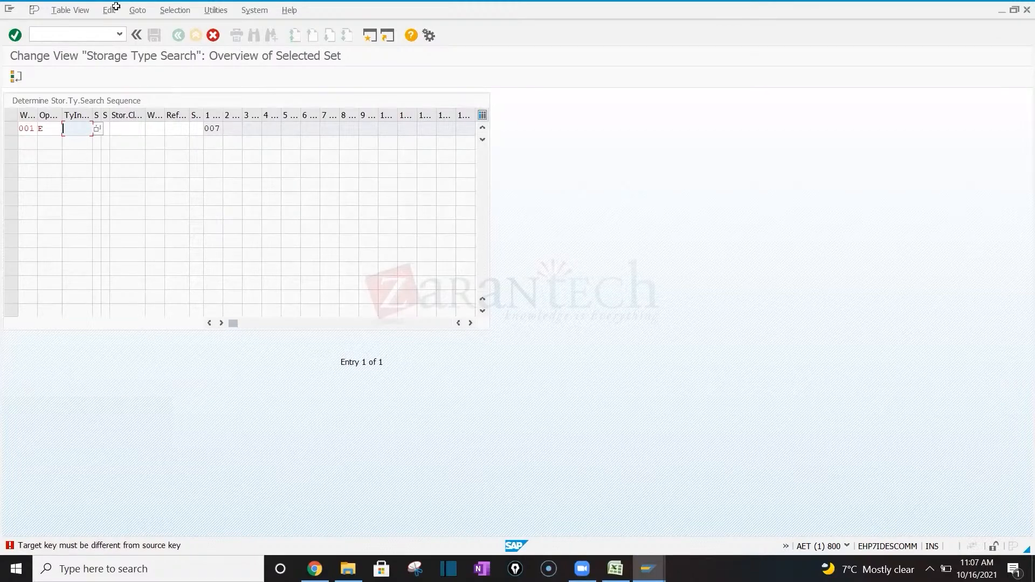
pyautogui.write('7')
pyautogui.press('Return')
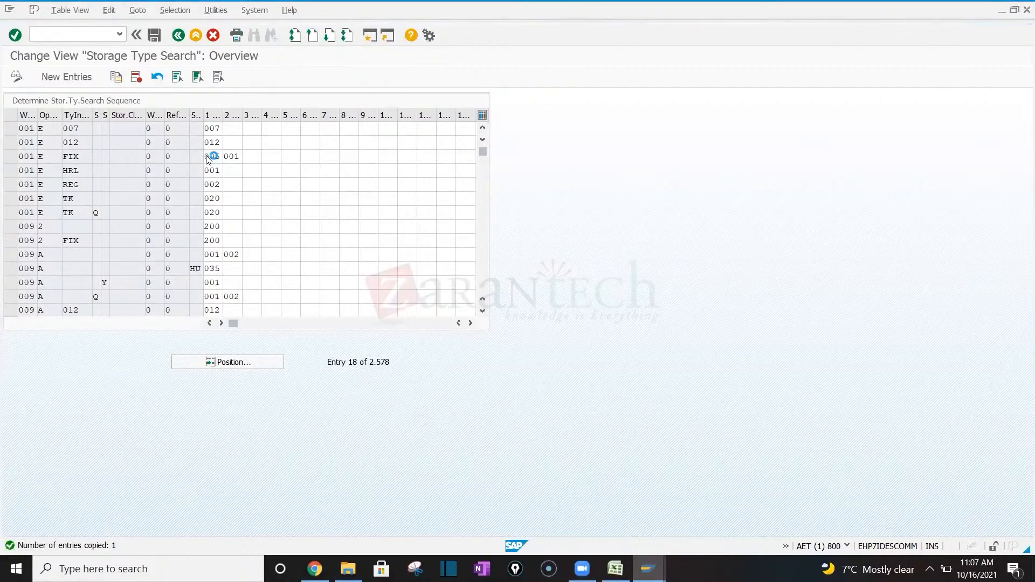
pyautogui.press('Return')
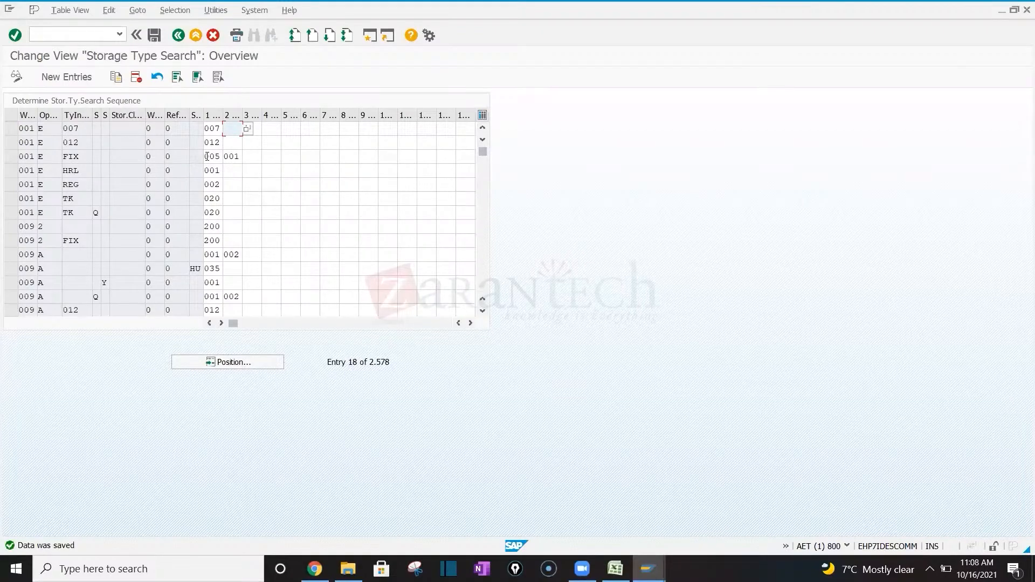
pyautogui.click(179, 36)
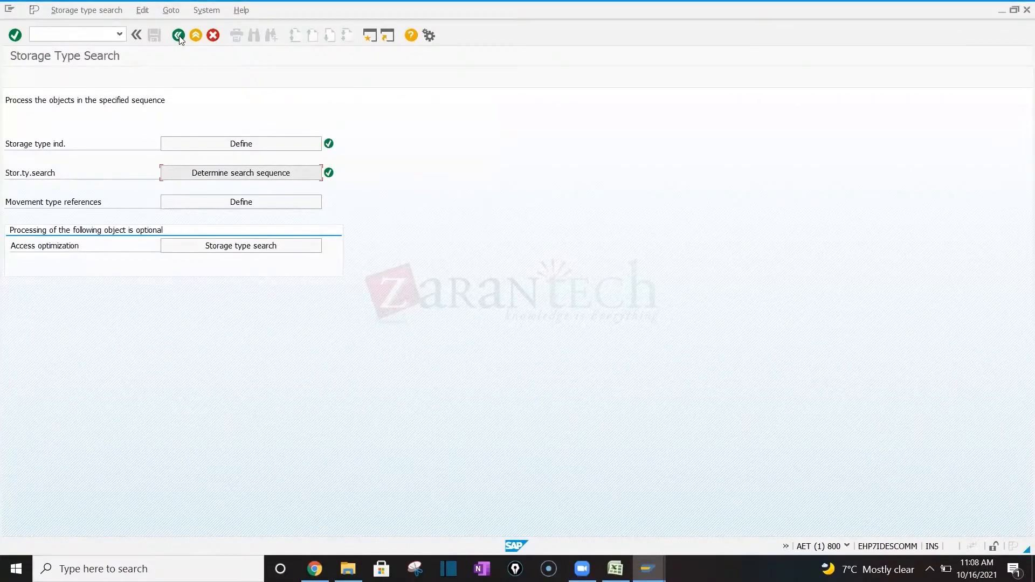
pyautogui.click(179, 35)
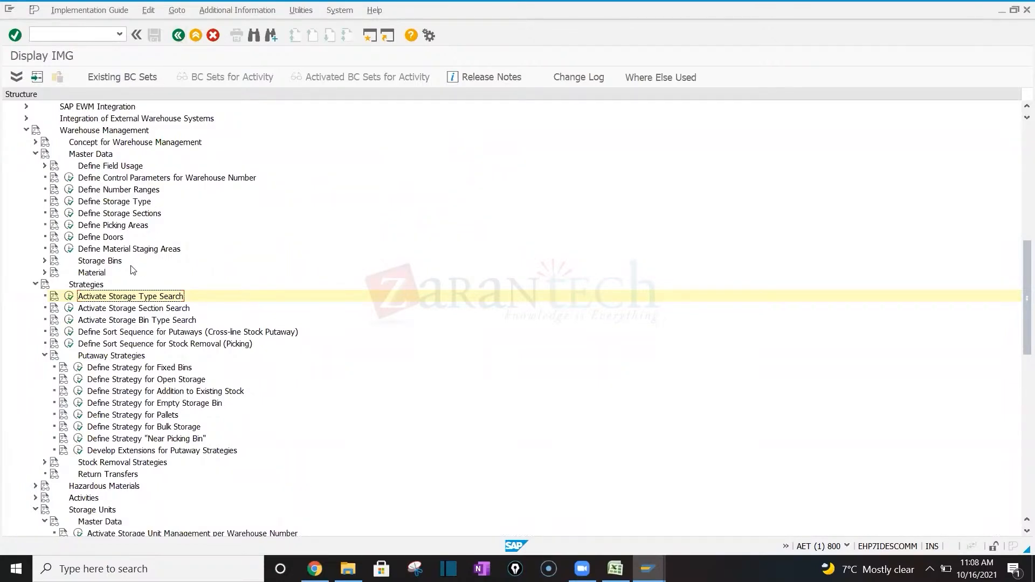
# Check whether storage unit management is active in the warehouse number control of warehouse 001, and return to the IMG
pyautogui.press('Down')
pyautogui.press('Down')
pyautogui.press('Down')
pyautogui.press('Down')
pyautogui.press('Down')
pyautogui.press('Down')
pyautogui.press('Down')
pyautogui.press('Down')
pyautogui.press('Down')
pyautogui.press('Down')
pyautogui.press('Down')
pyautogui.press('Down')
pyautogui.press('Down')
pyautogui.press('Down')
pyautogui.press('Down')
pyautogui.press('Down')
pyautogui.press('Down')
pyautogui.press('Down')
pyautogui.press('Down')
pyautogui.press('Down')
pyautogui.press('Down')
pyautogui.press('Down')
pyautogui.press('Down')
pyautogui.press('Down')
pyautogui.press('Down')
pyautogui.press('Down')
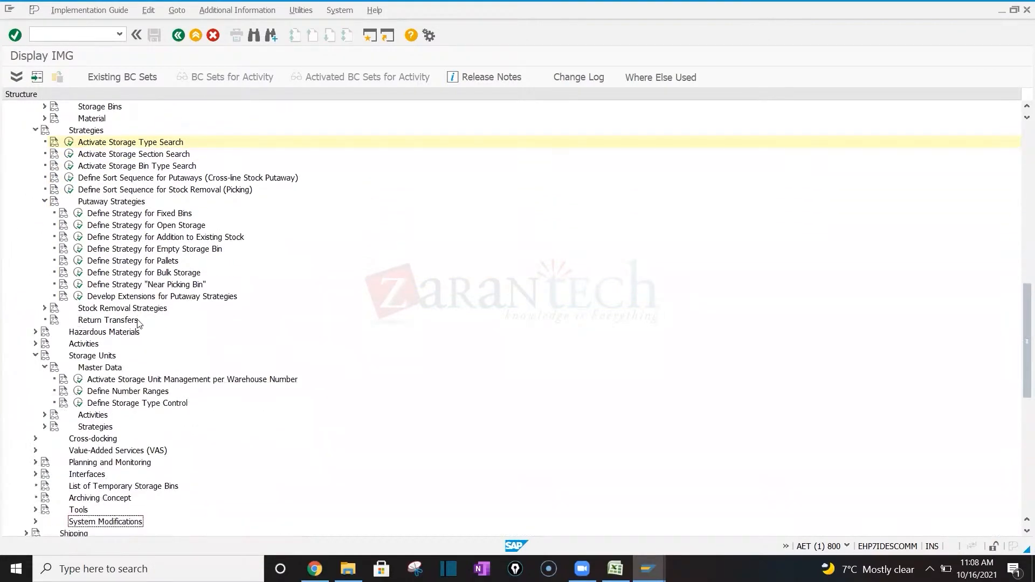
pyautogui.click(78, 383)
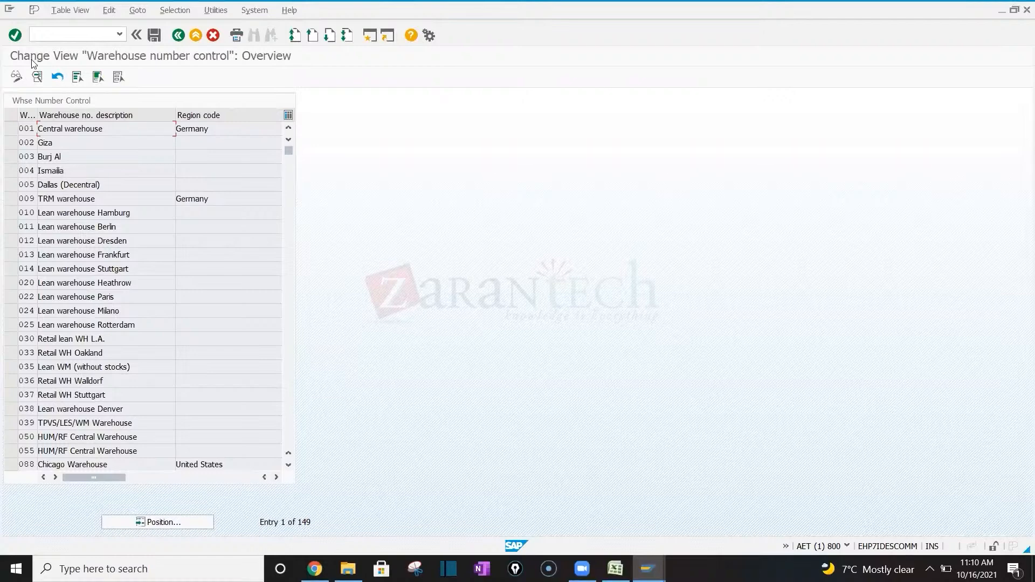
pyautogui.doubleClick(27, 129)
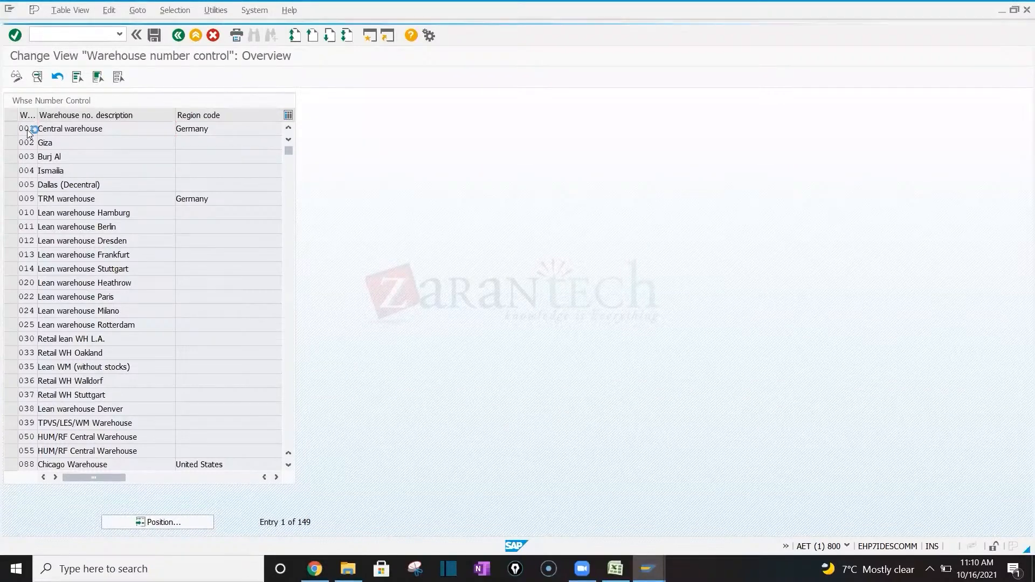
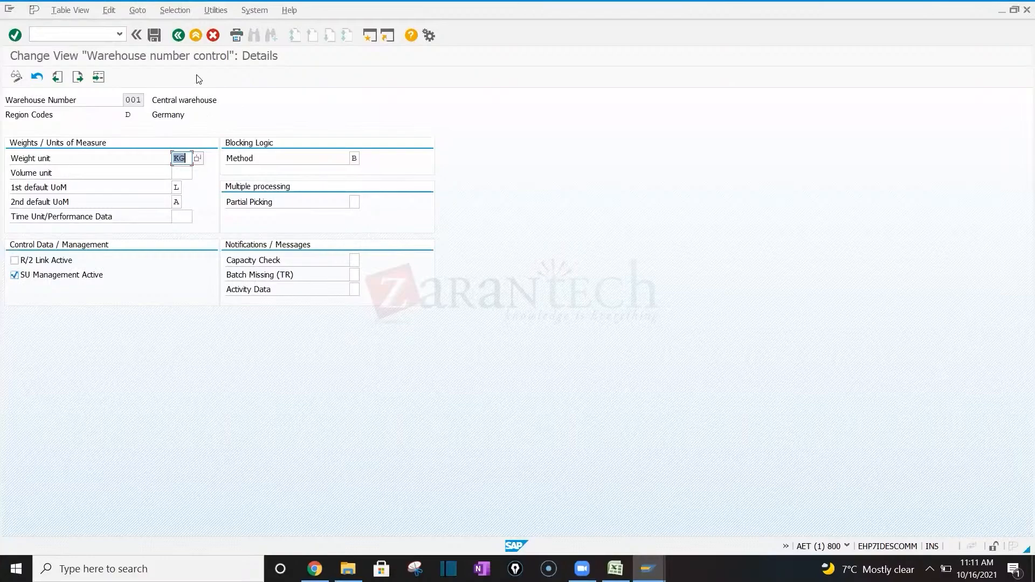
pyautogui.click(178, 36)
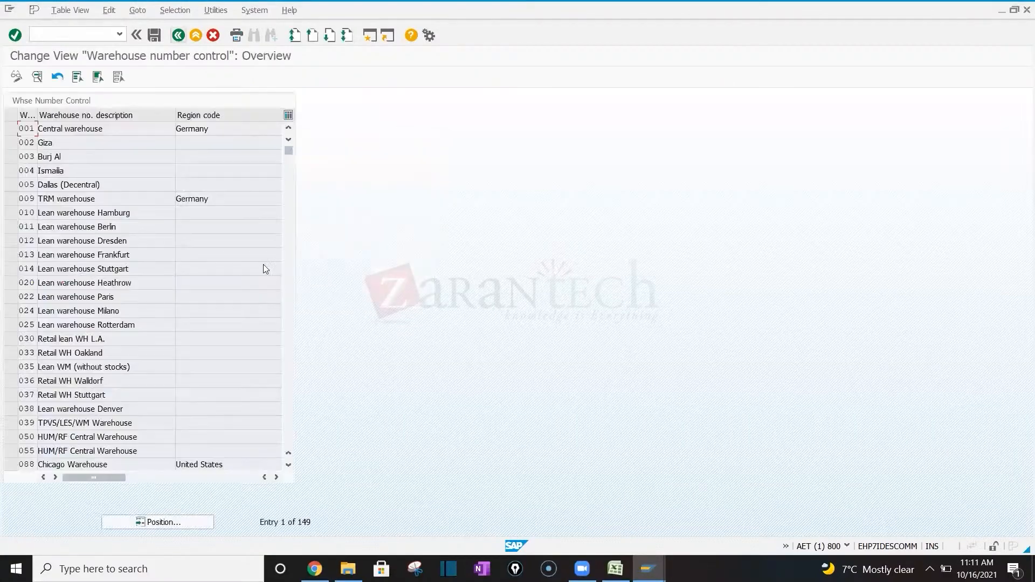
pyautogui.click(178, 35)
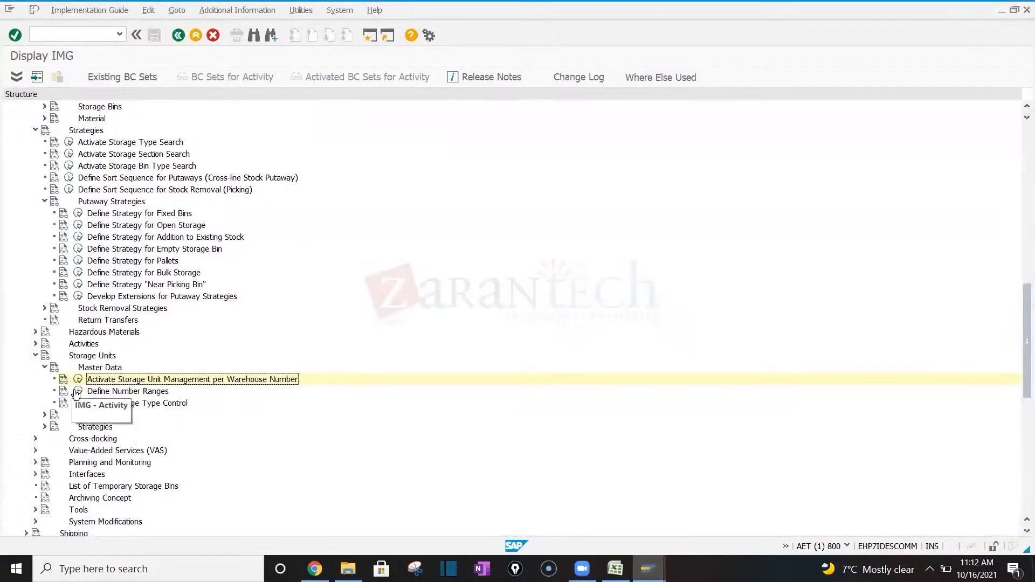
# Examine the storage unit number range assignment of warehouse 001 and the storage unit number range intervals, and return to the IMG
pyautogui.click(79, 391)
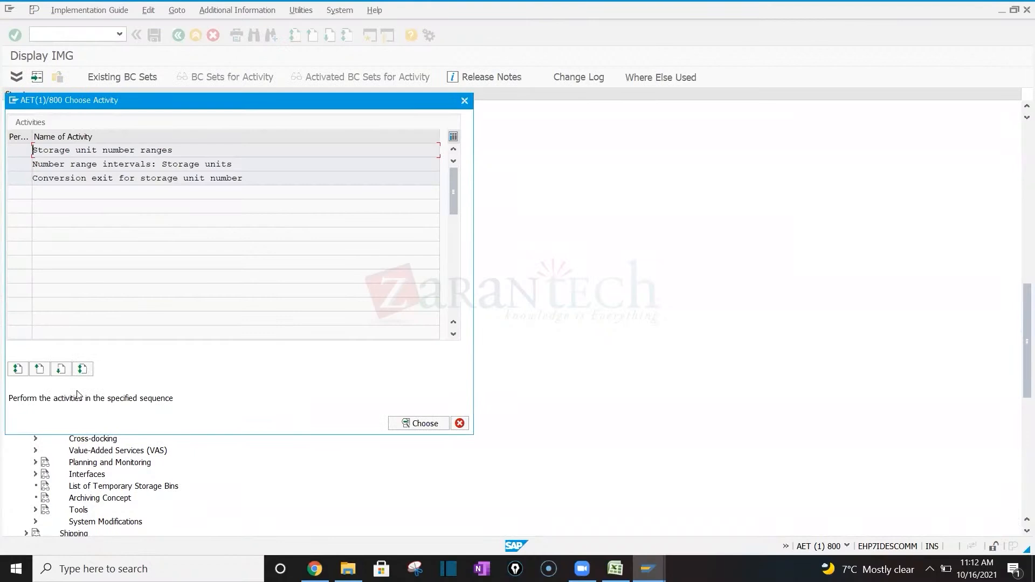
pyautogui.doubleClick(108, 151)
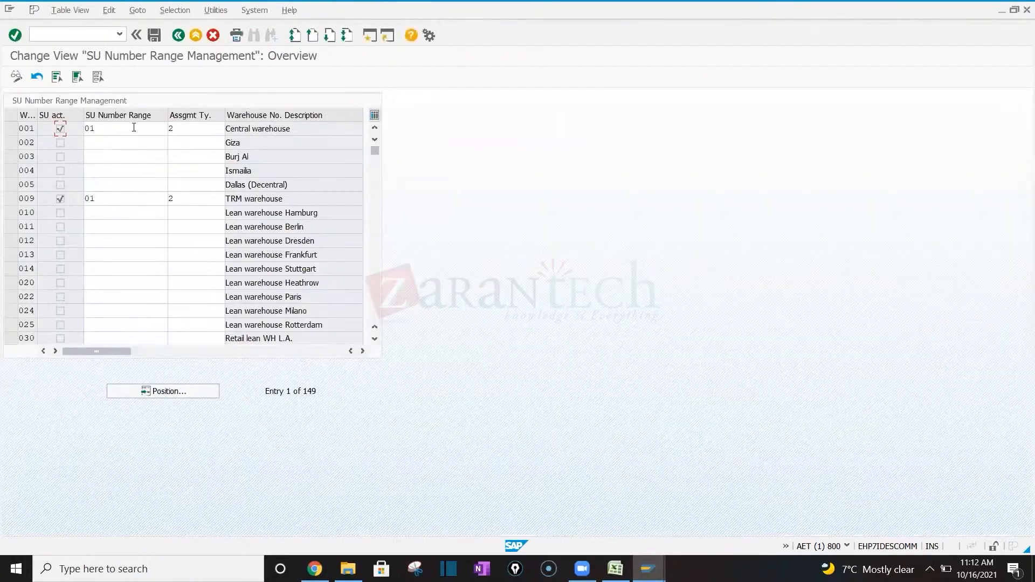
pyautogui.click(178, 36)
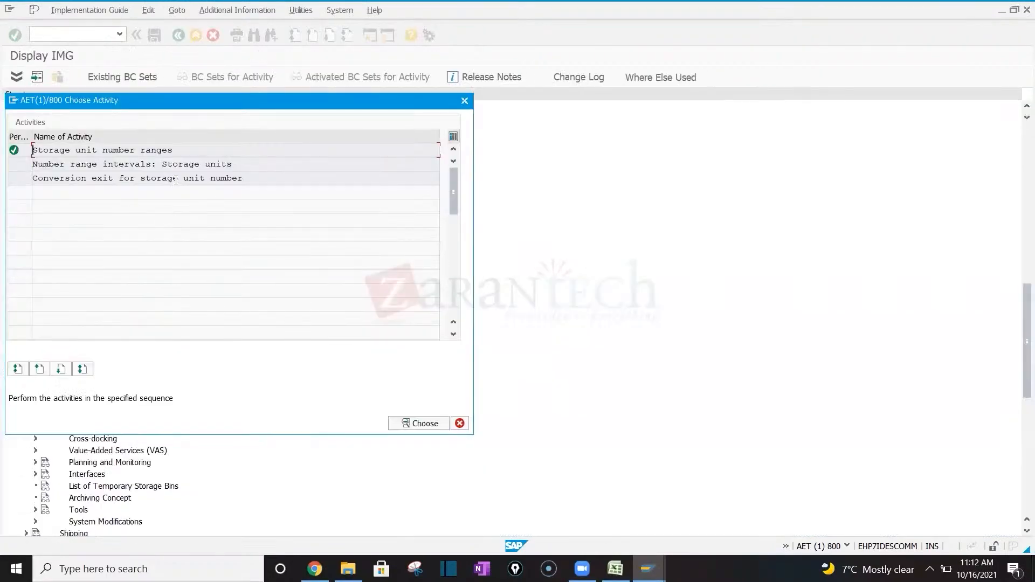
pyautogui.doubleClick(160, 163)
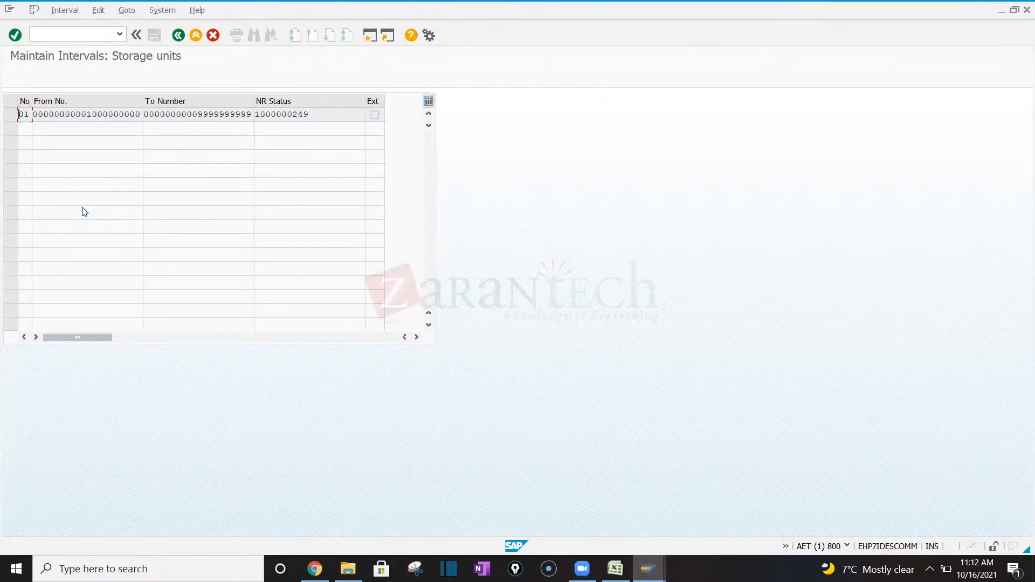
pyautogui.click(178, 35)
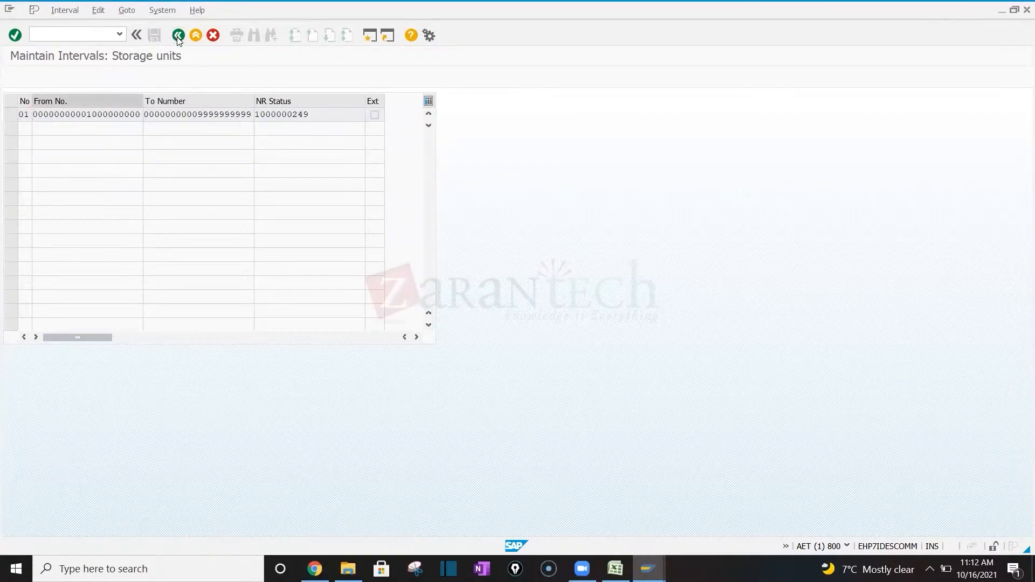
pyautogui.click(178, 36)
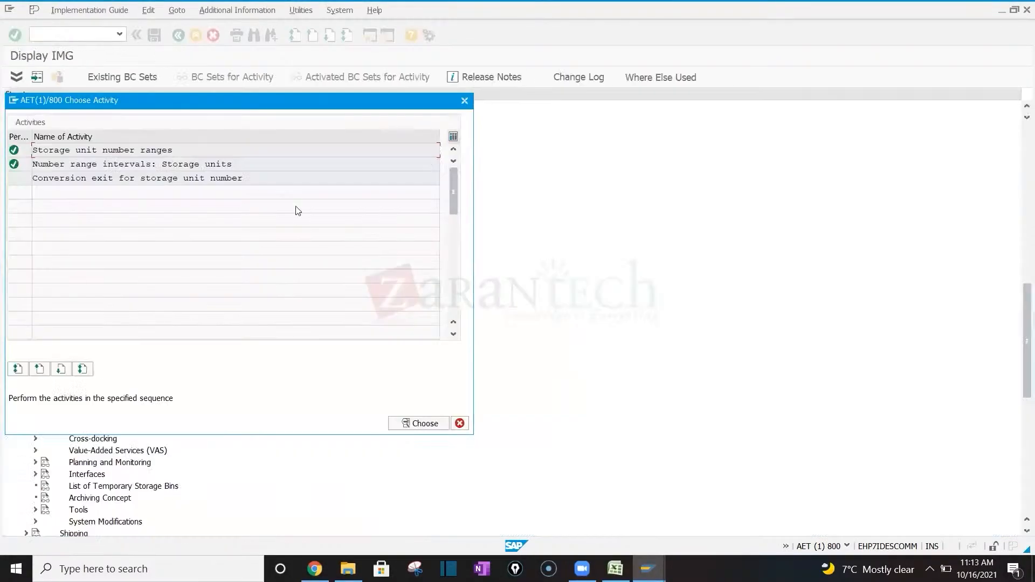
pyautogui.click(464, 101)
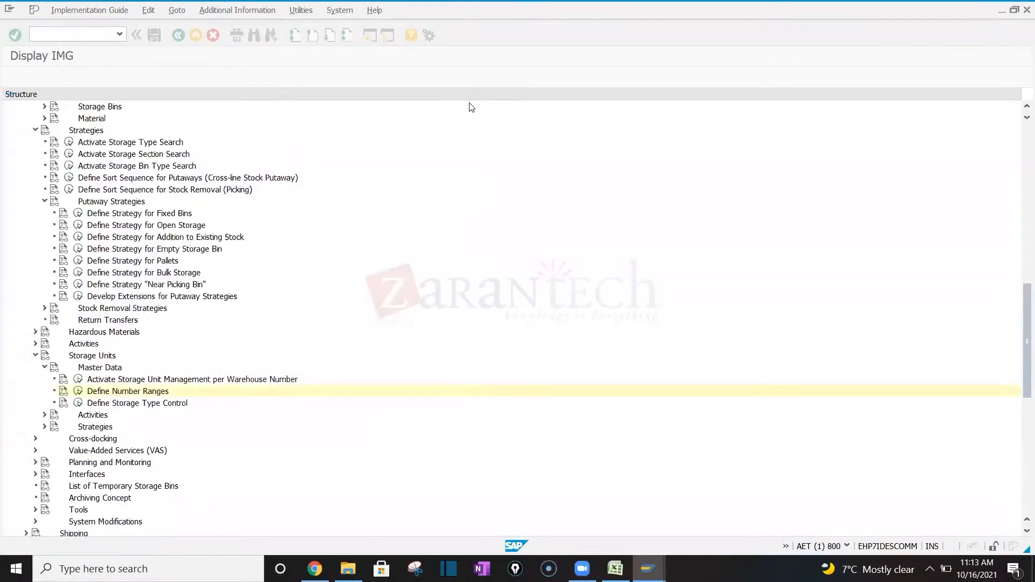
# Check the strategies and SU management setting of storage type 007 in the storage type control, and return to the IMG
pyautogui.click(79, 404)
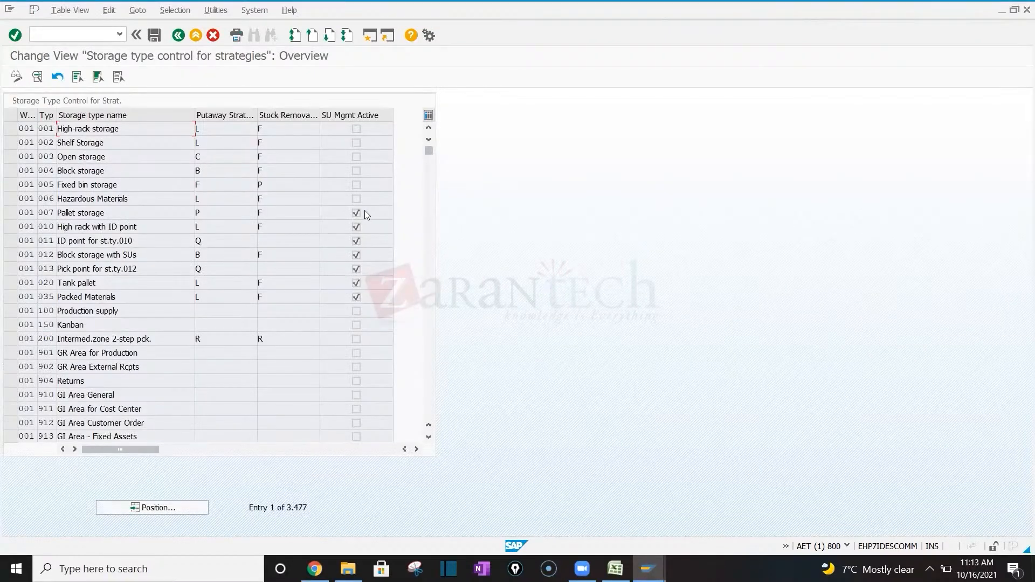
pyautogui.click(177, 36)
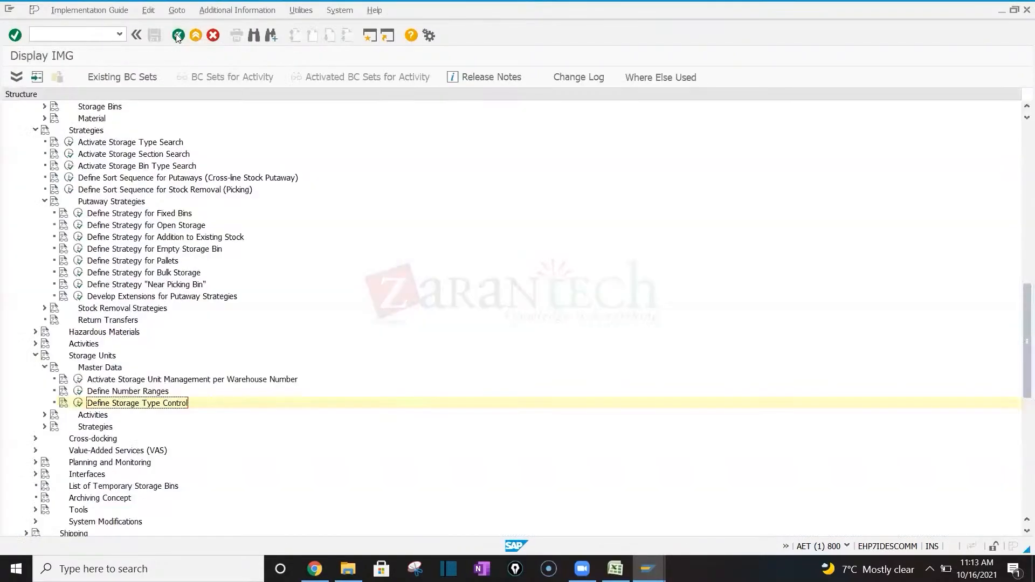
# Look through the storage unit activities and strategies in the IMG and the palletization data of material T-MS02, and return to the IMG
pyautogui.click(44, 415)
pyautogui.click(44, 428)
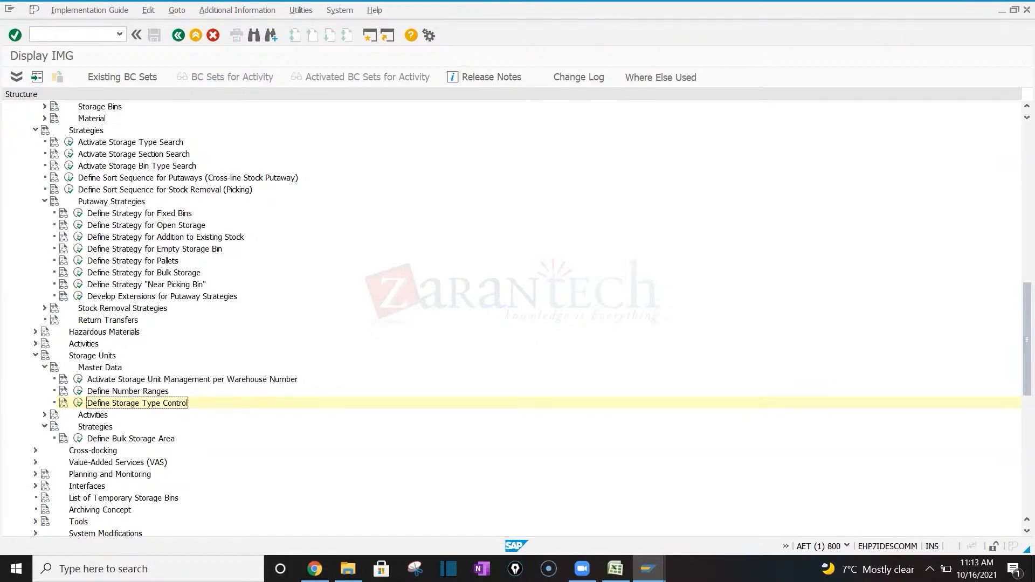
pyautogui.moveTo(648, 569)
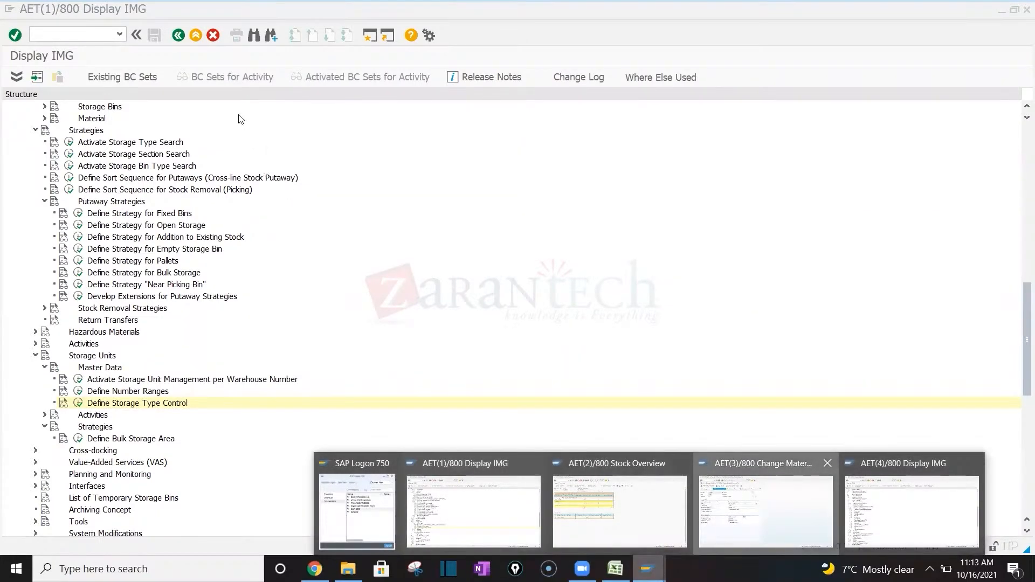
pyautogui.click(765, 509)
pyautogui.press('Return')
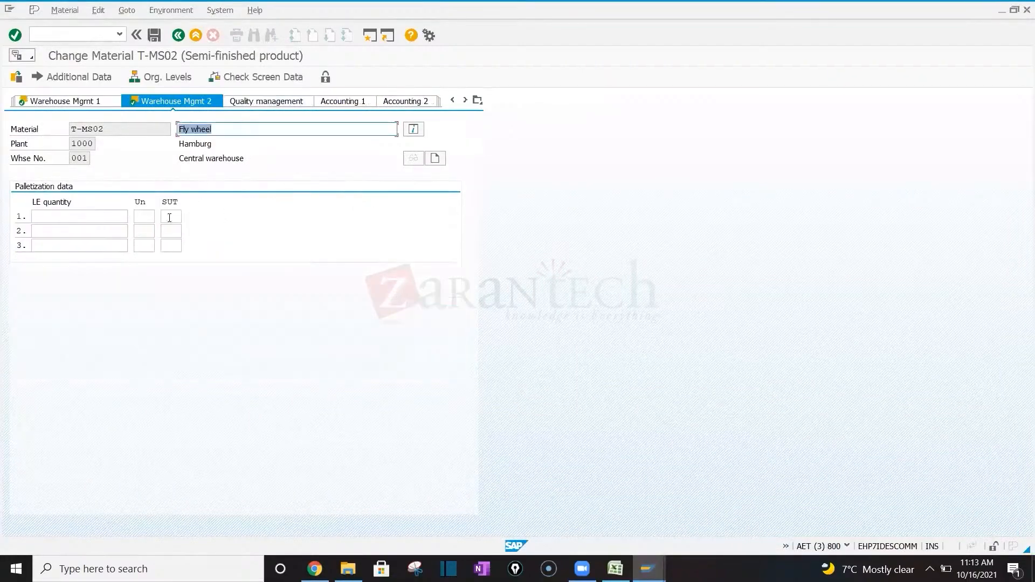
pyautogui.click(168, 220)
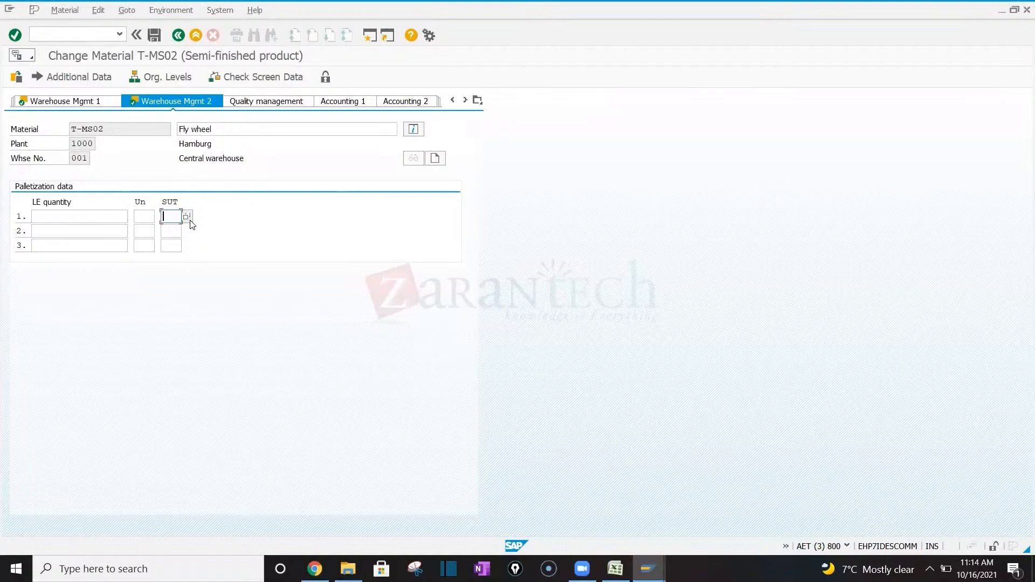
pyautogui.hotkey('alt', 'Tab')
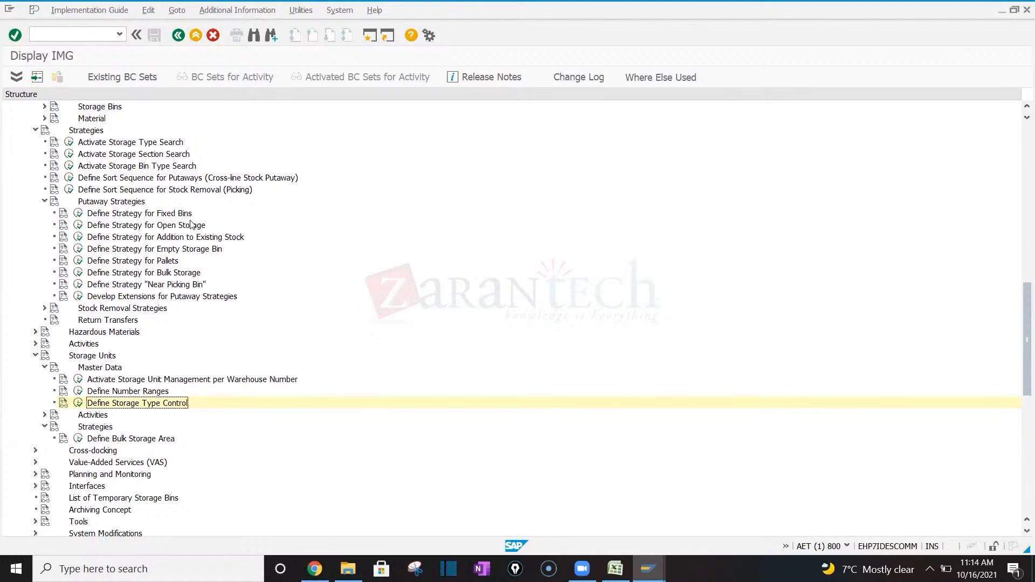
# Open the pallet putaway strategy settings and check the putaway strategy of storage type 007 in the storage type control
pyautogui.click(36, 356)
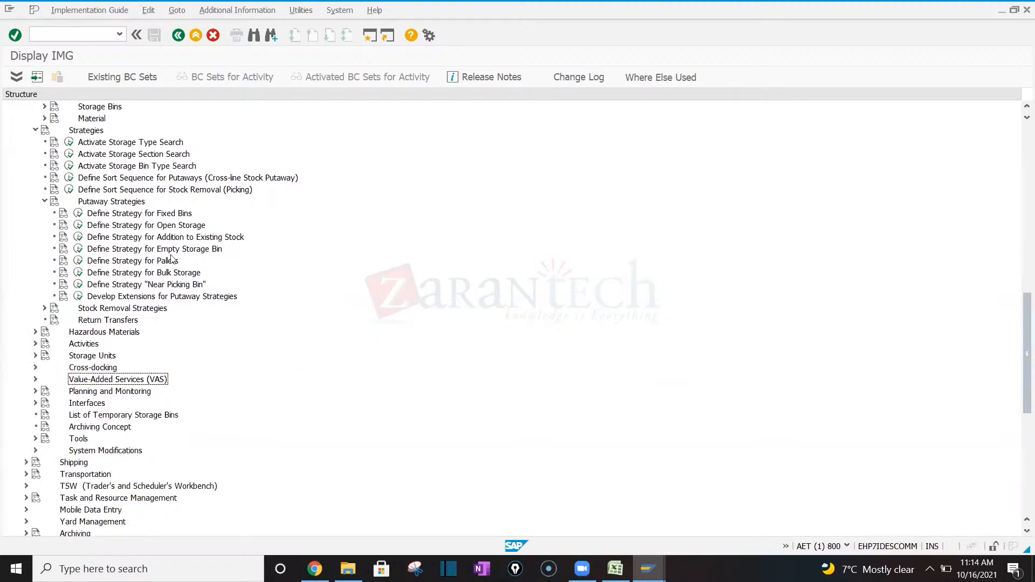
pyautogui.click(79, 261)
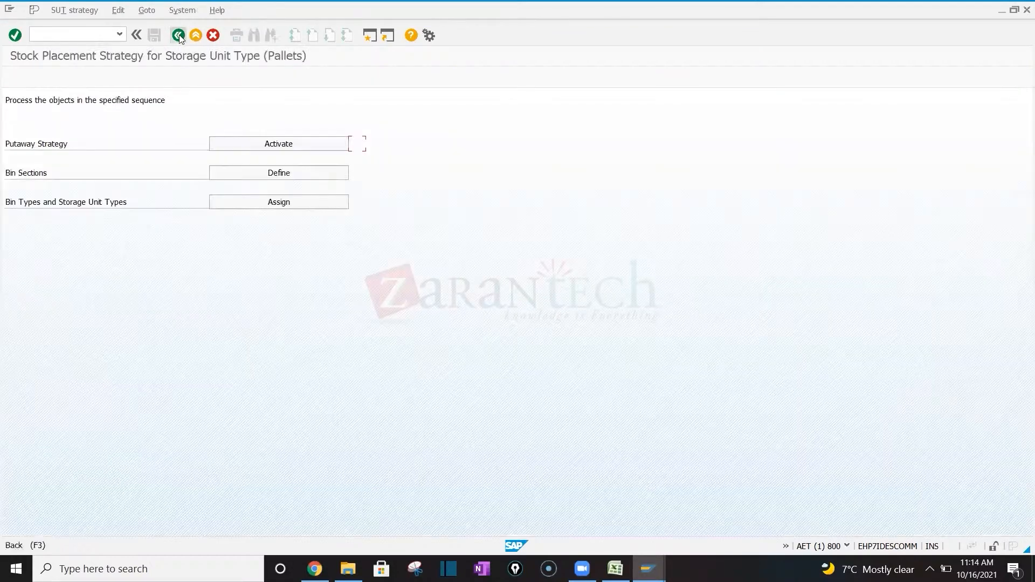
pyautogui.click(178, 35)
pyautogui.click(110, 203)
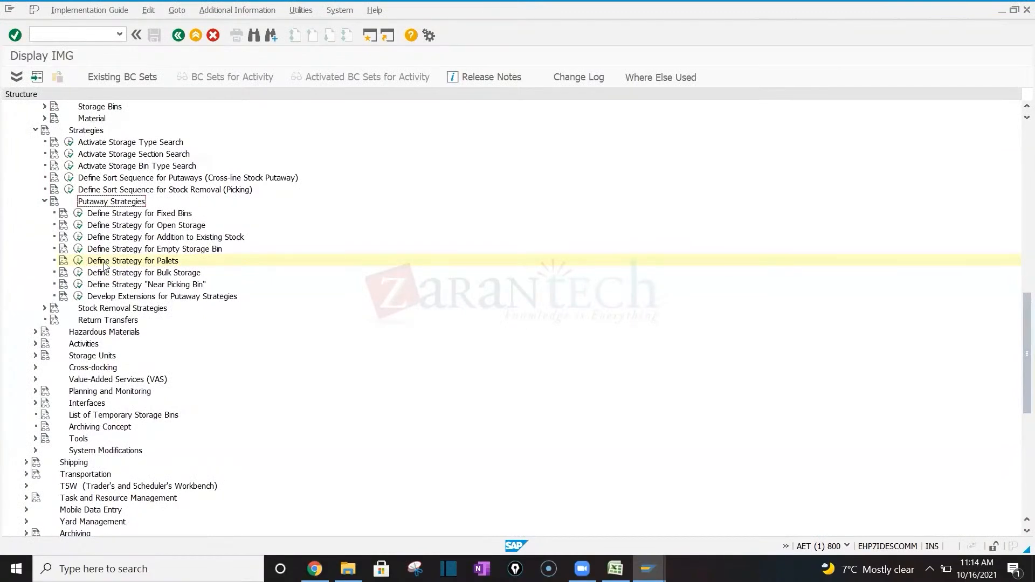
pyautogui.click(78, 261)
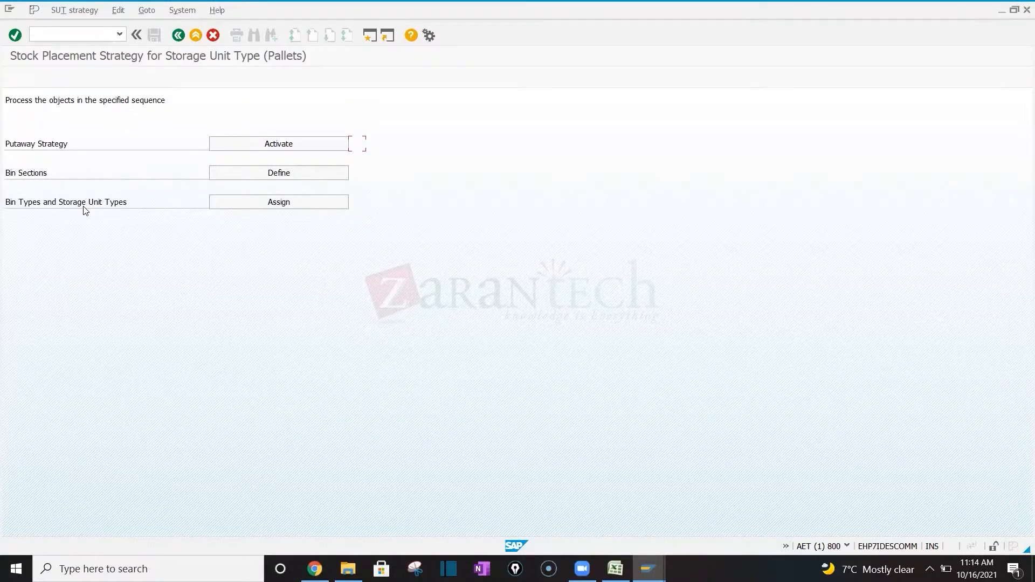
pyautogui.click(239, 143)
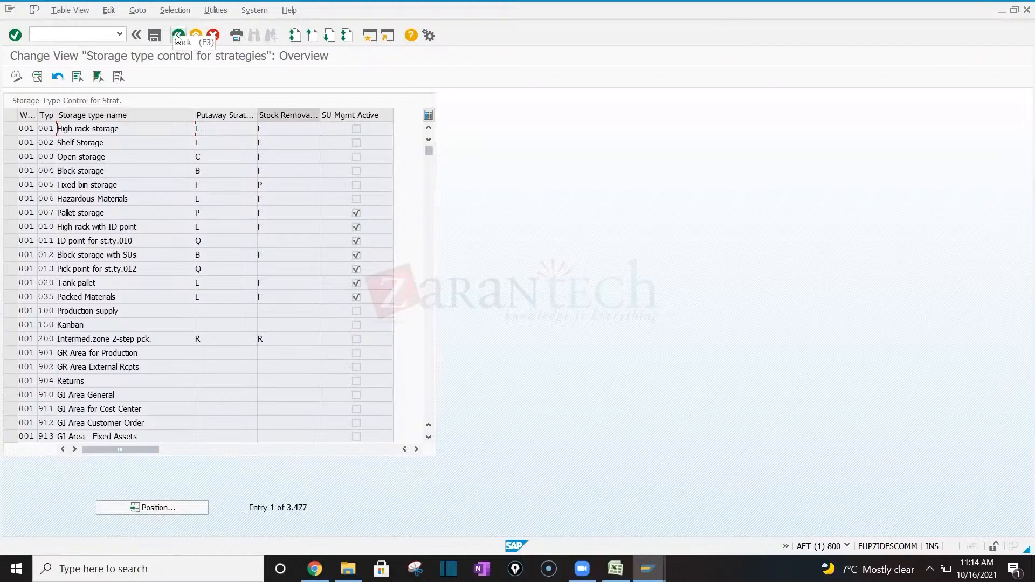
pyautogui.click(288, 210)
pyautogui.click(232, 213)
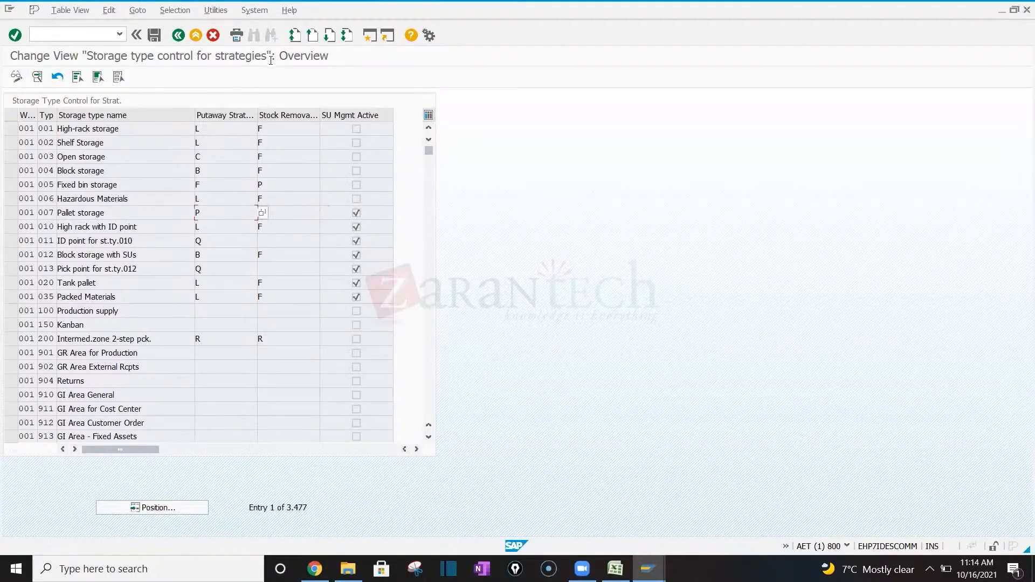
pyautogui.click(179, 35)
# Open the bin section definitions and copy the storage type 007 entries of warehouse 102 sections A and B and warehouse 103 section A
pyautogui.click(271, 176)
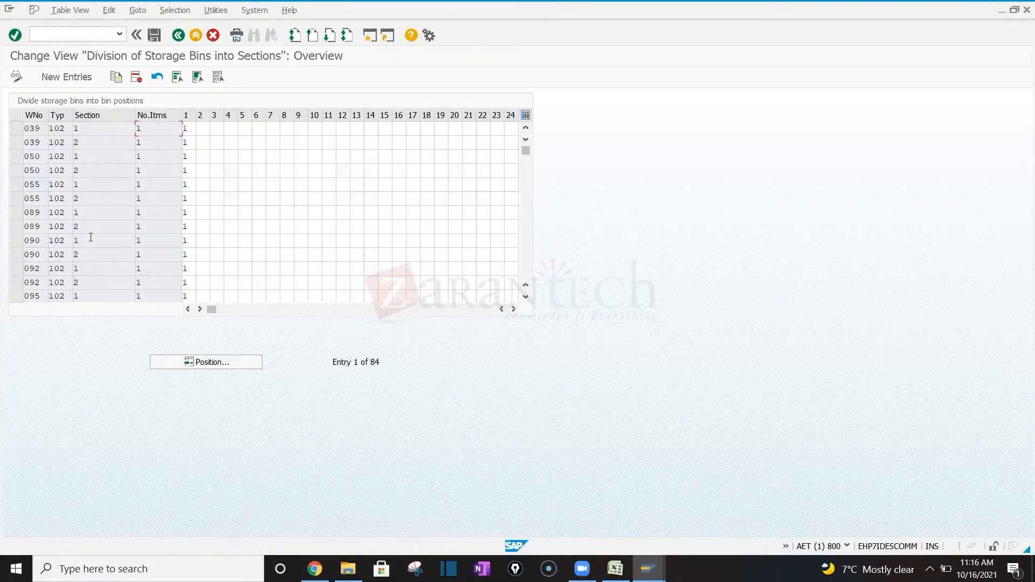
pyautogui.scroll(-3, 90, 237)
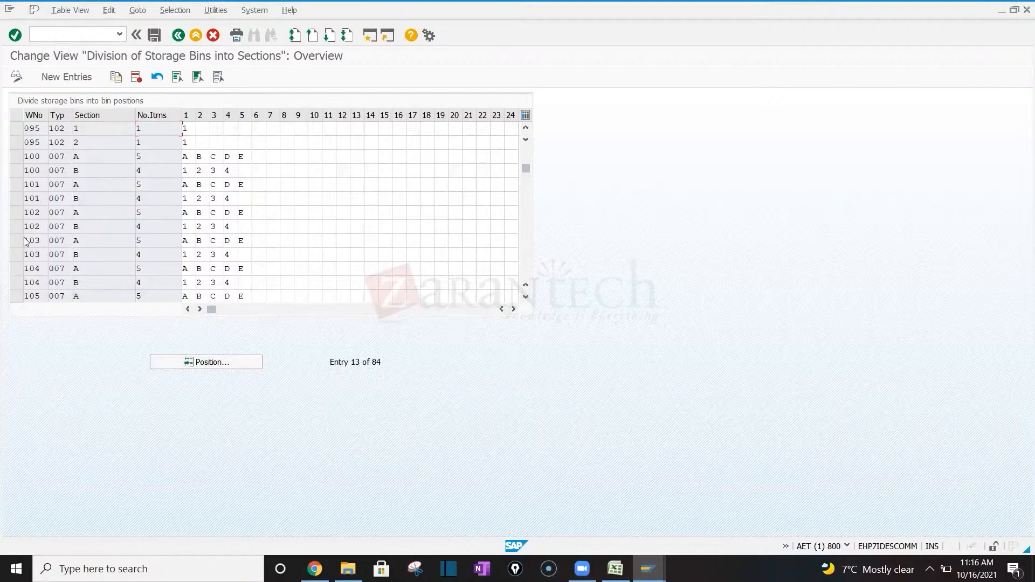
pyautogui.click(19, 212)
pyautogui.click(17, 226)
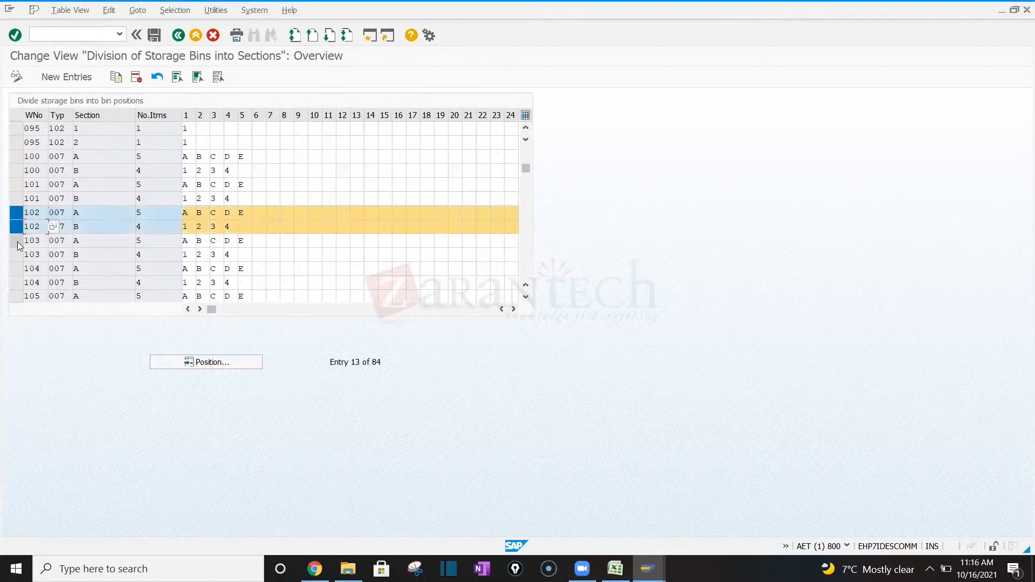
pyautogui.click(17, 241)
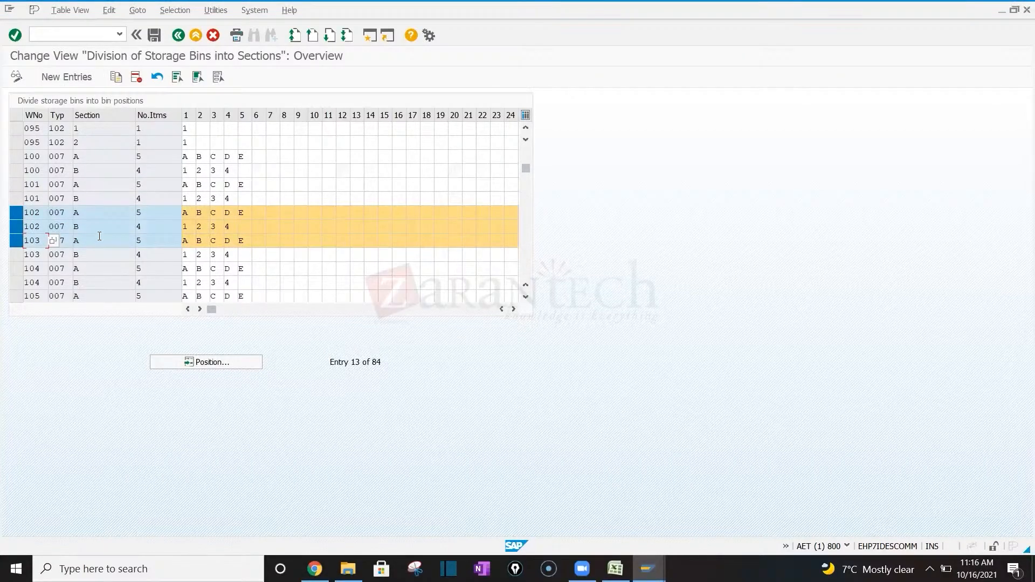
pyautogui.click(116, 79)
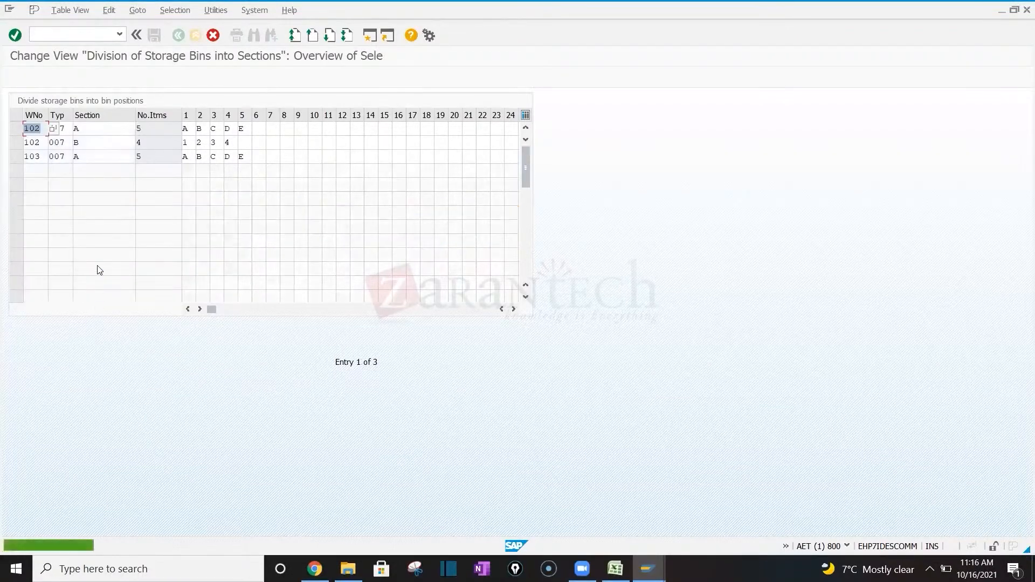
# Set the warehouse number of all three copied bin section entries to 001
pyautogui.write('001')
pyautogui.press('Tab')
pyautogui.press('Tab')
pyautogui.press('Tab')
pyautogui.write('001')
pyautogui.press('Tab')
pyautogui.press('Tab')
pyautogui.write('001')
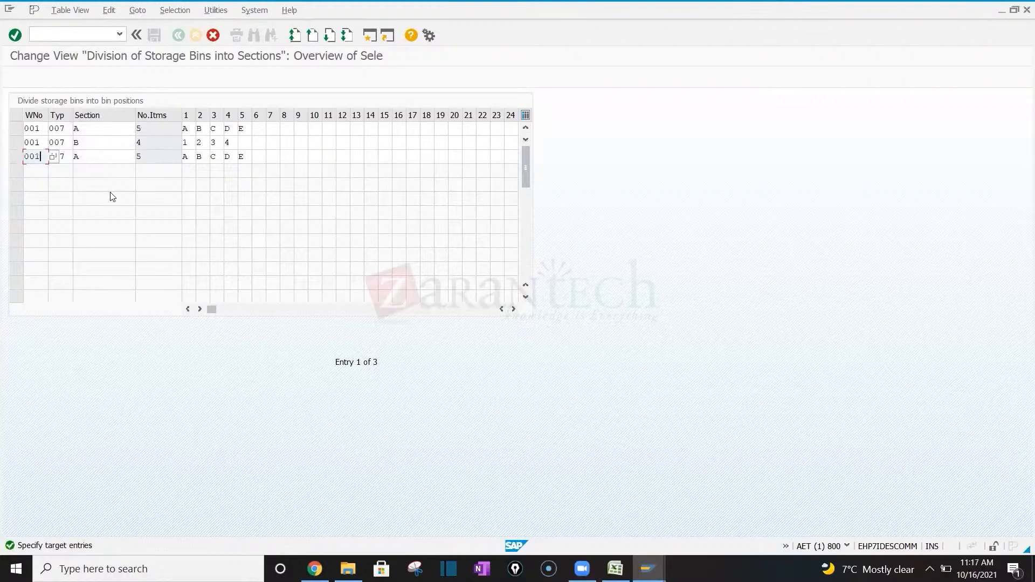
# Change the third copied entry to section C with only positions A, B and C, and accept the copied entries
pyautogui.press('Tab')
pyautogui.press('Tab')
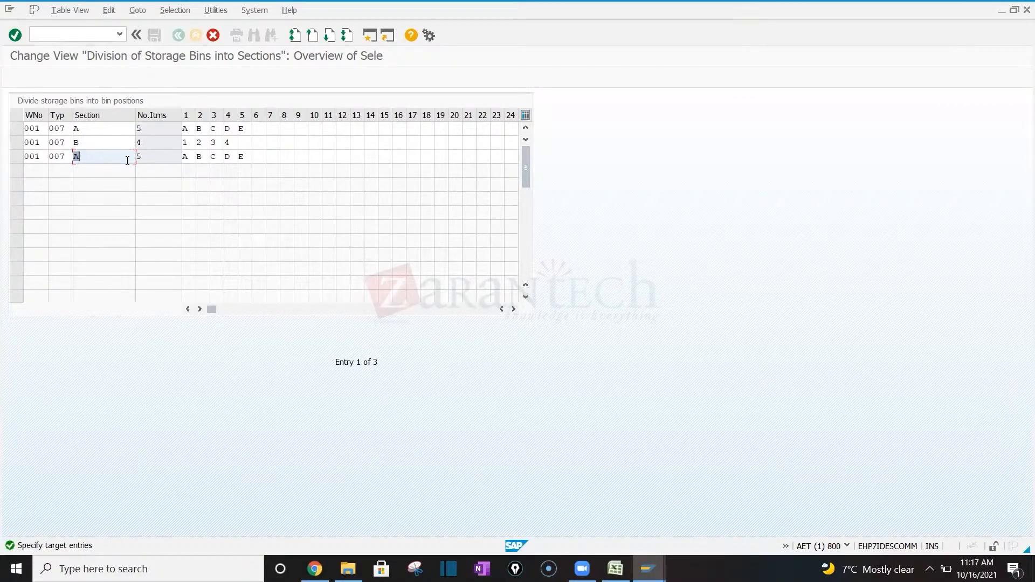
pyautogui.write('C')
pyautogui.press('Tab')
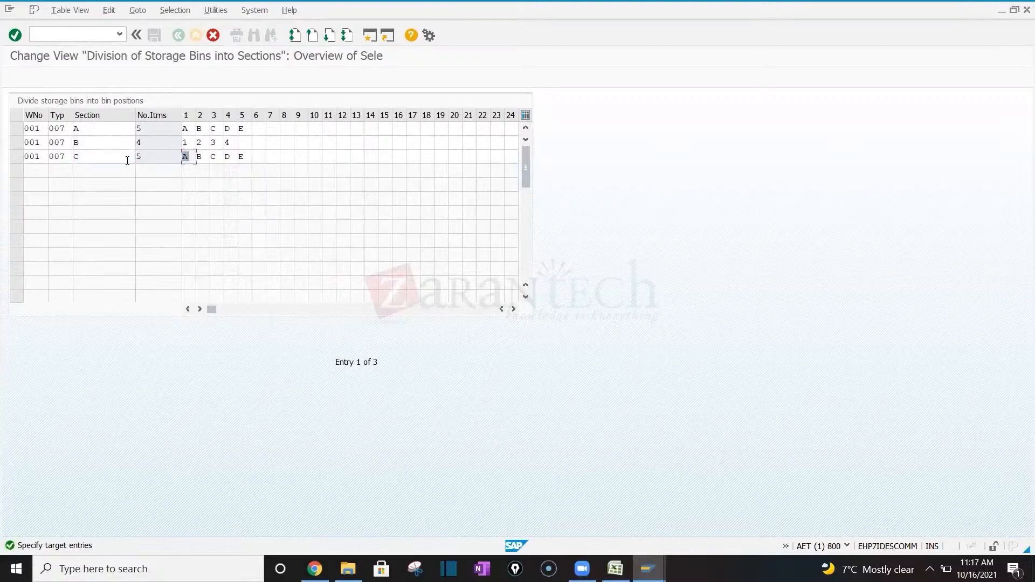
pyautogui.click(169, 130)
pyautogui.click(170, 140)
pyautogui.press('Tab')
pyautogui.press('Tab')
pyautogui.click(165, 129)
pyautogui.press('Tab')
pyautogui.click(226, 157)
pyautogui.press('Delete')
pyautogui.press('Tab')
pyautogui.press('Delete')
pyautogui.doubleClick(242, 130)
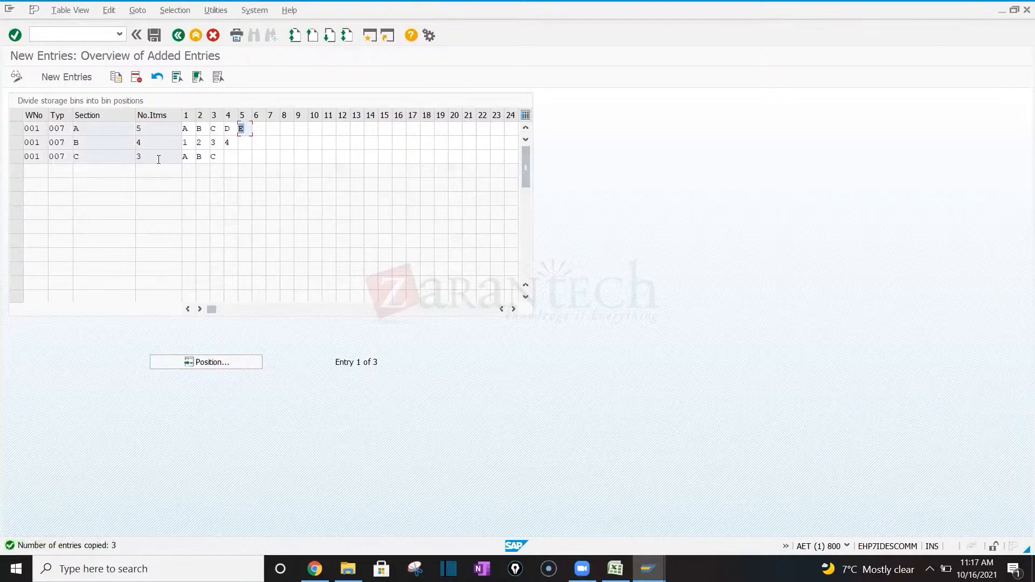
# Re-enter 1 as section B's first position and compare the bin sections with the pallet strategy layout in the Excel datasheet
pyautogui.click(204, 156)
pyautogui.click(187, 142)
pyautogui.press('BackSpace')
pyautogui.write('1')
pyautogui.press('Return')
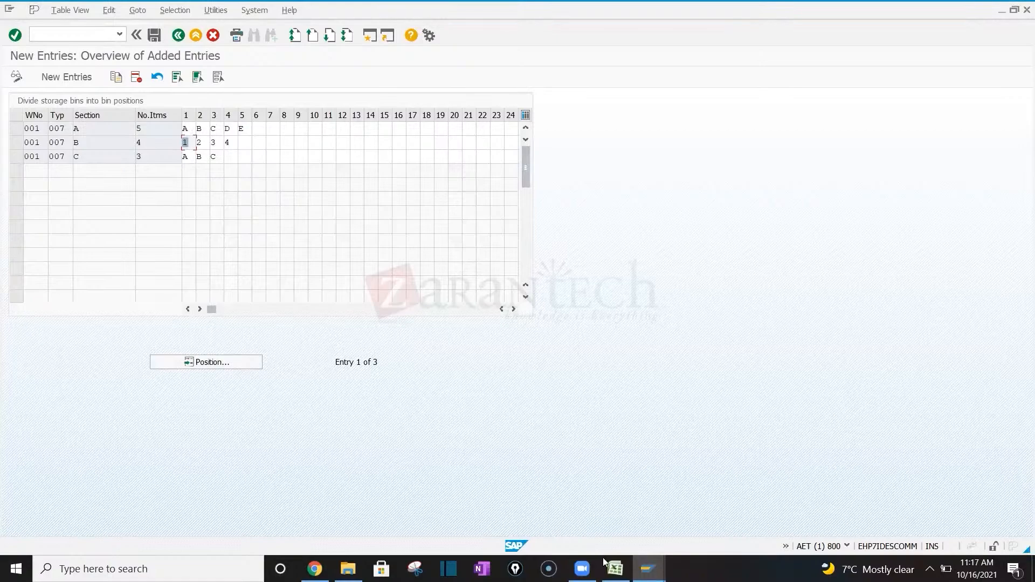
pyautogui.click(615, 568)
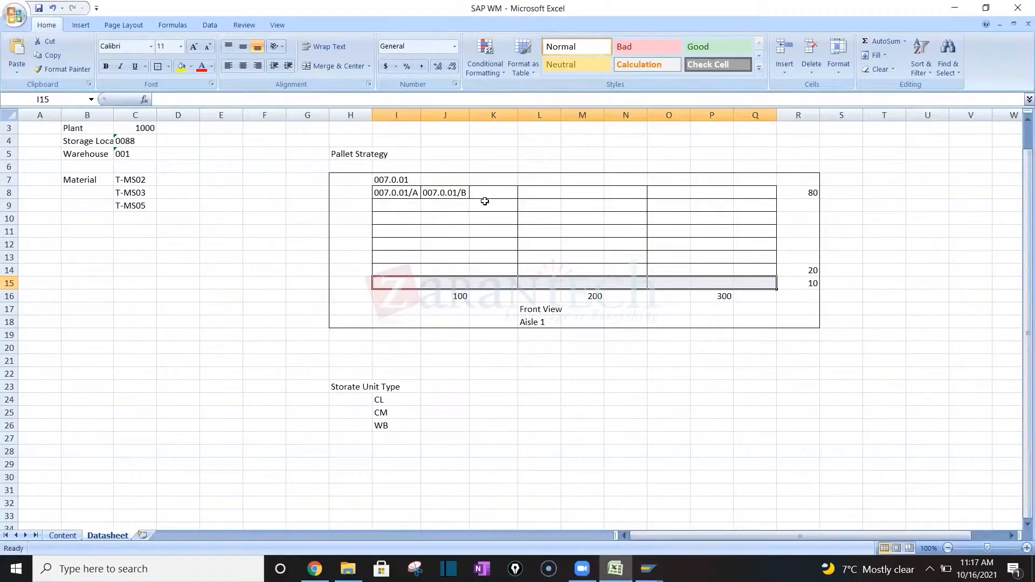
pyautogui.hotkey('alt', 'Tab')
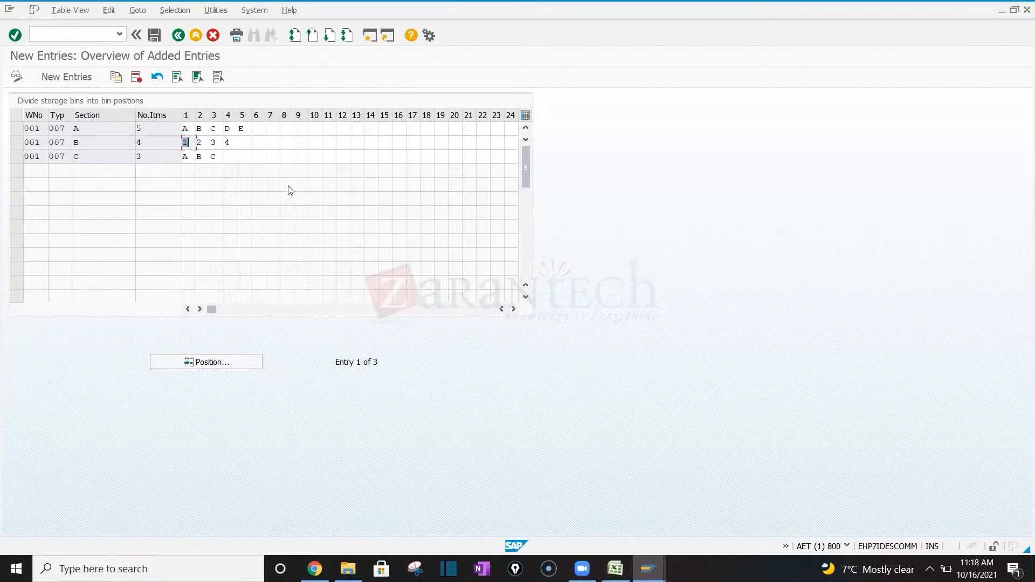
# Save the new bin sections under the WM customizing request and return to the pallet stock placement strategy overview
pyautogui.hotkey('ctrl', 's')
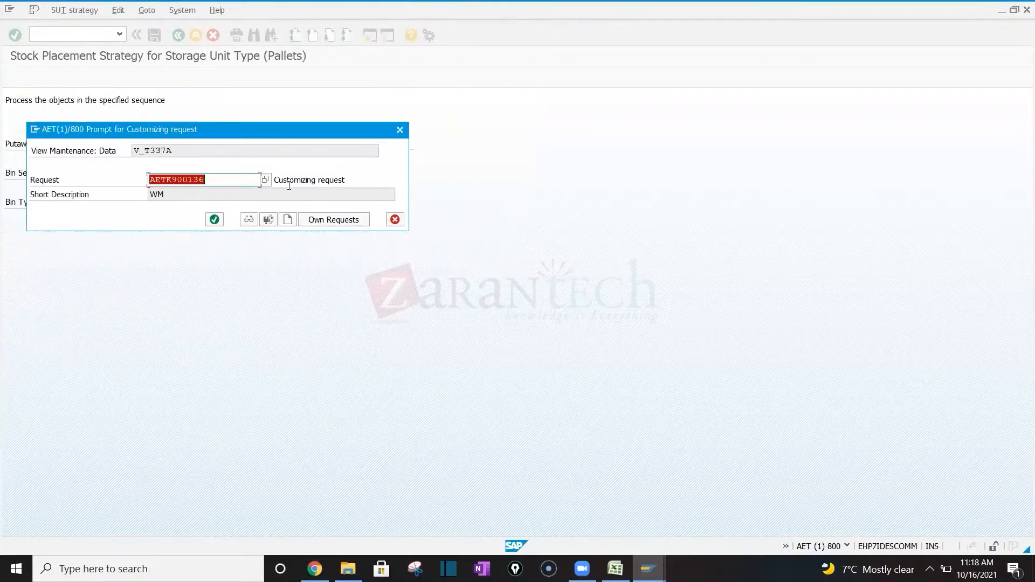
pyautogui.press('Return')
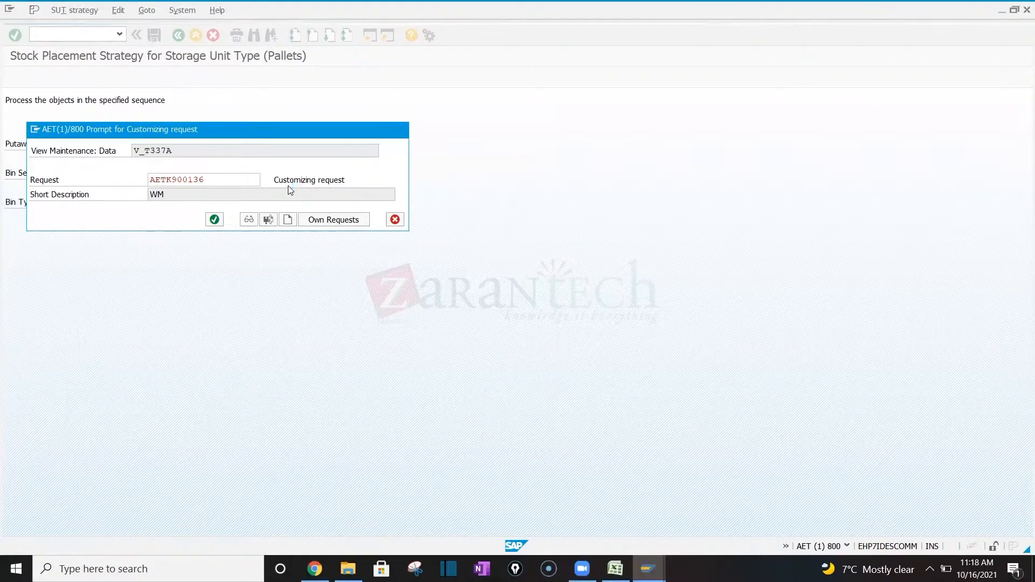
pyautogui.press('Return')
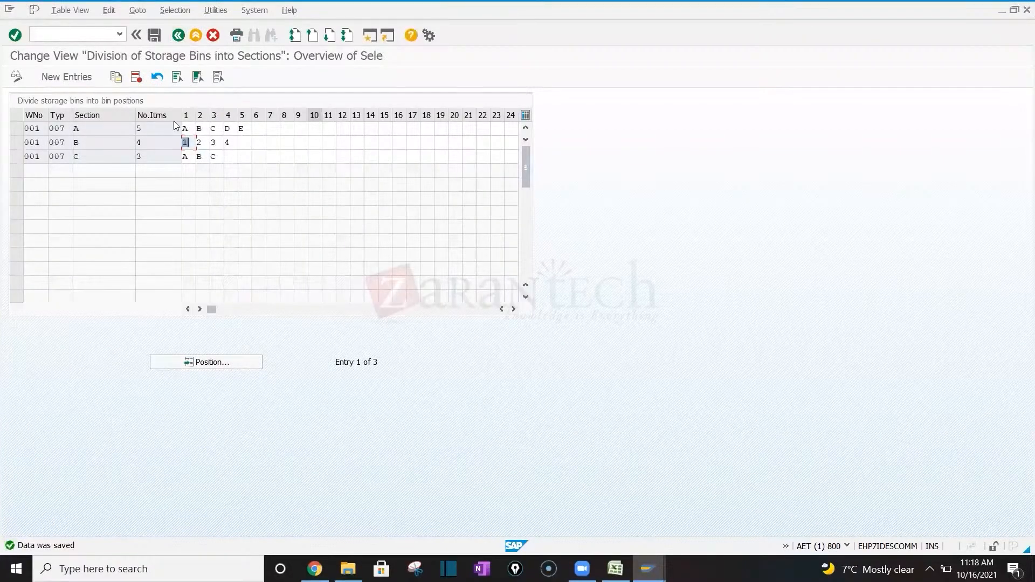
pyautogui.click(164, 159)
pyautogui.click(179, 39)
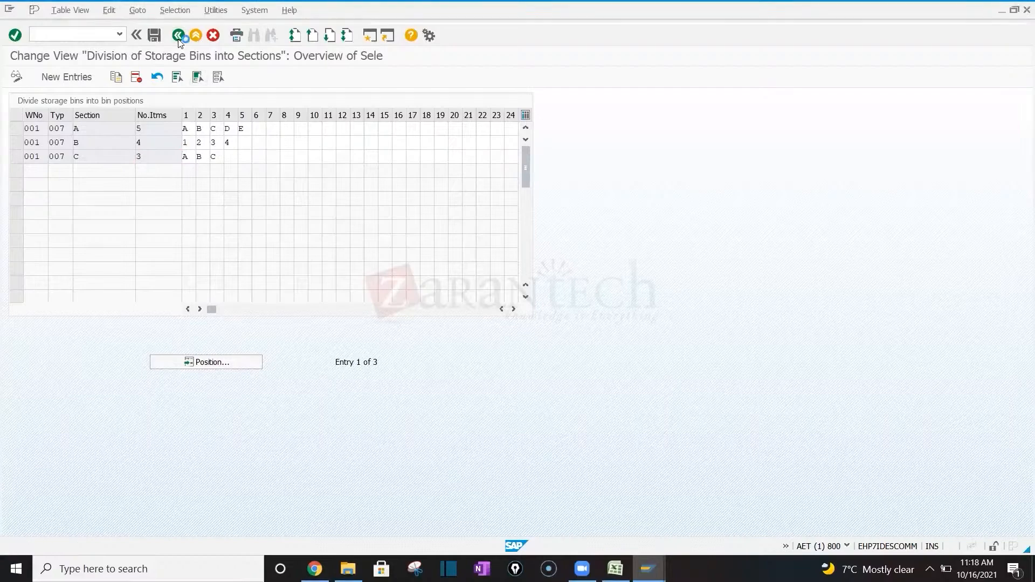
pyautogui.click(178, 37)
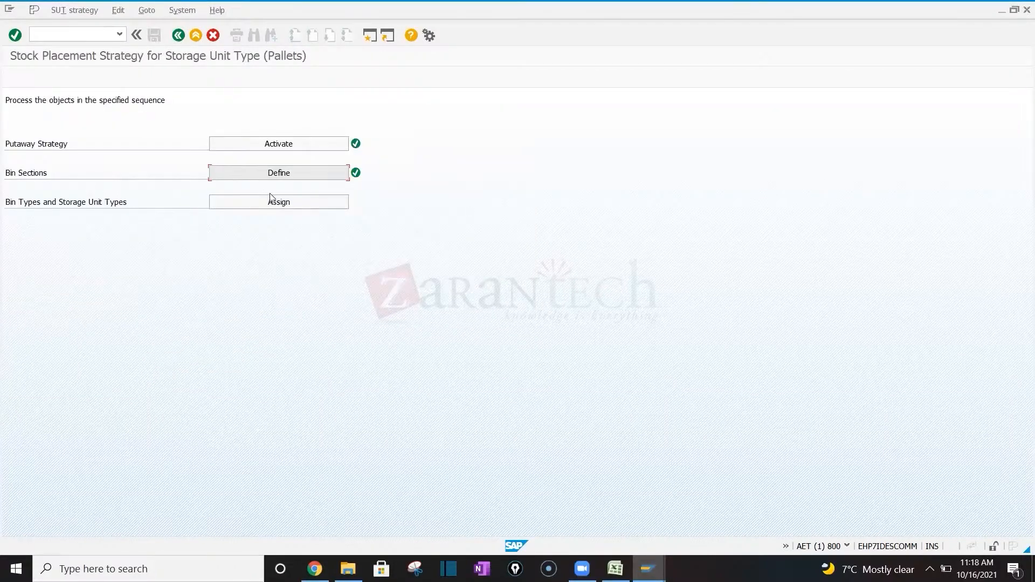
# Open the bin type and storage unit type assignment and copy the two warehouse 039 entries of storage type 102
pyautogui.click(280, 206)
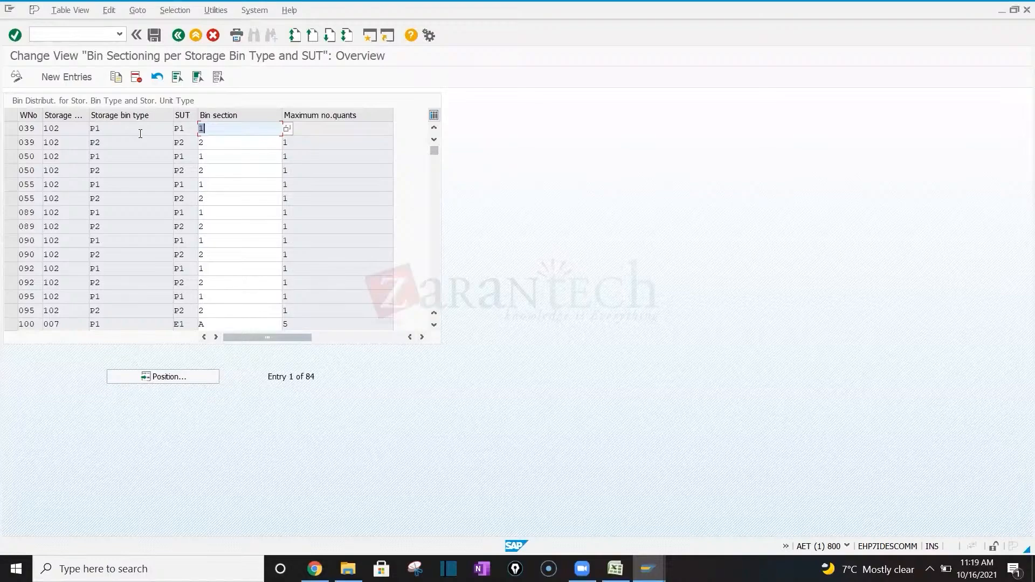
pyautogui.press('Delete')
pyautogui.click(187, 133)
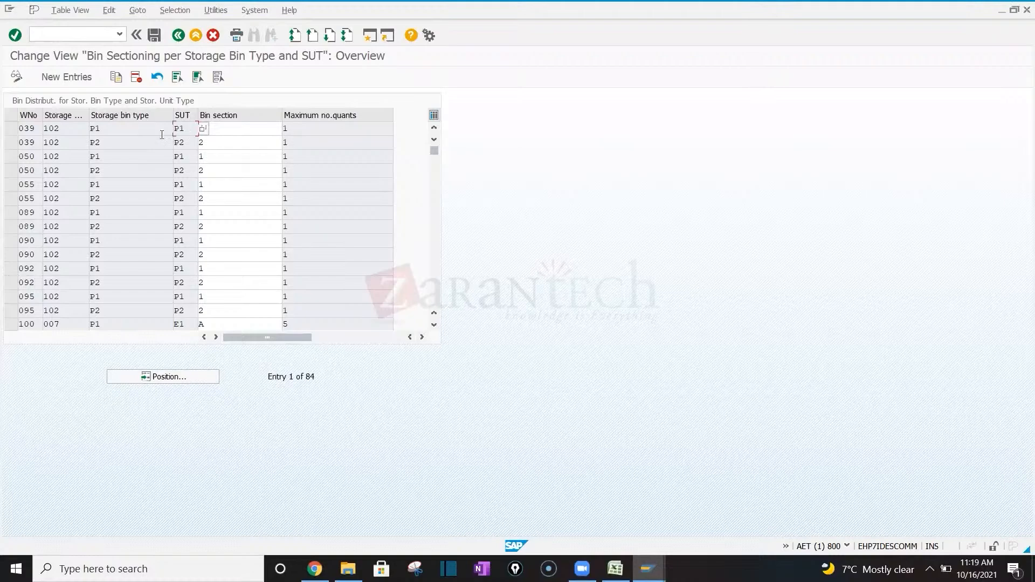
pyautogui.click(15, 132)
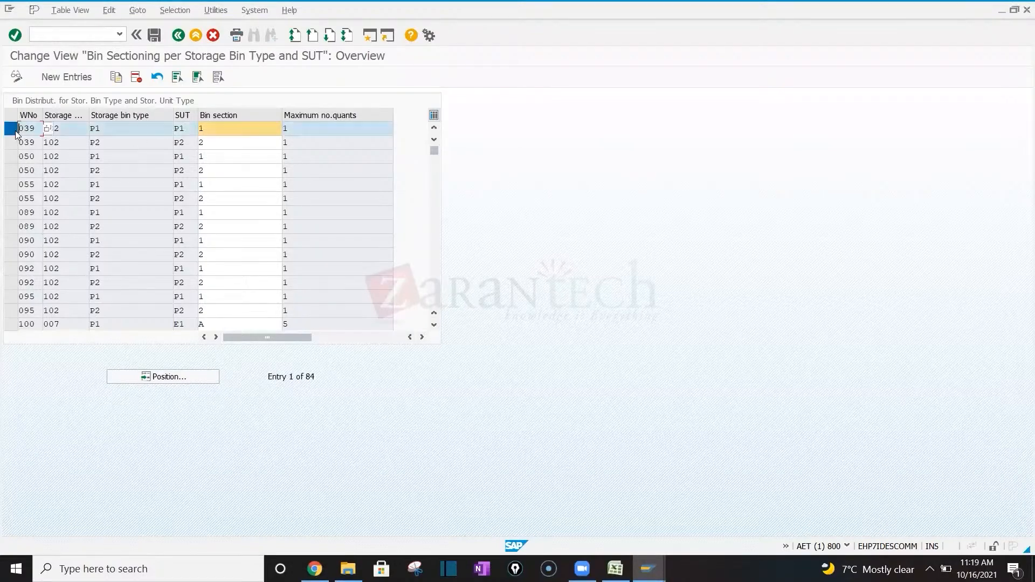
pyautogui.click(13, 143)
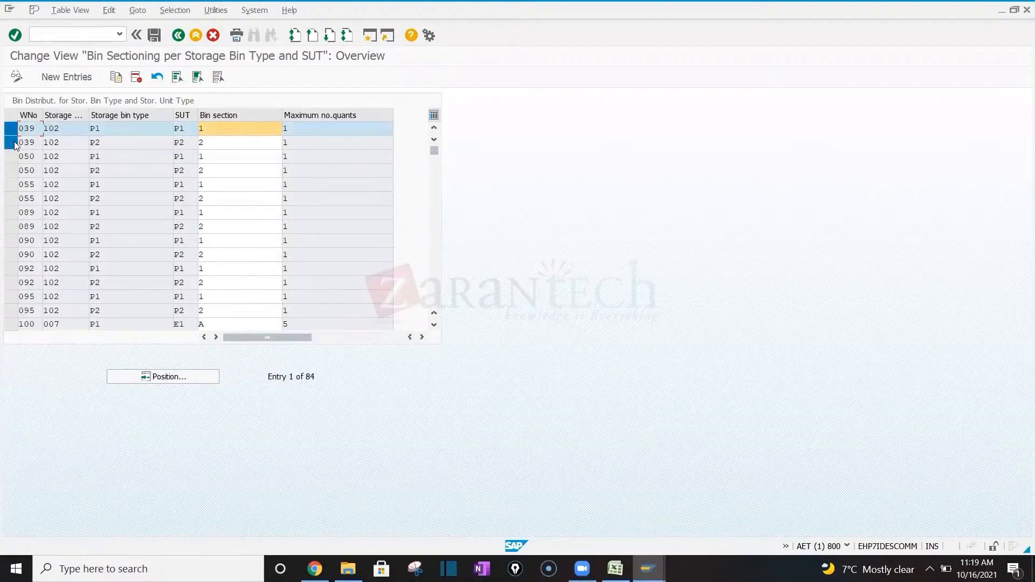
pyautogui.click(118, 78)
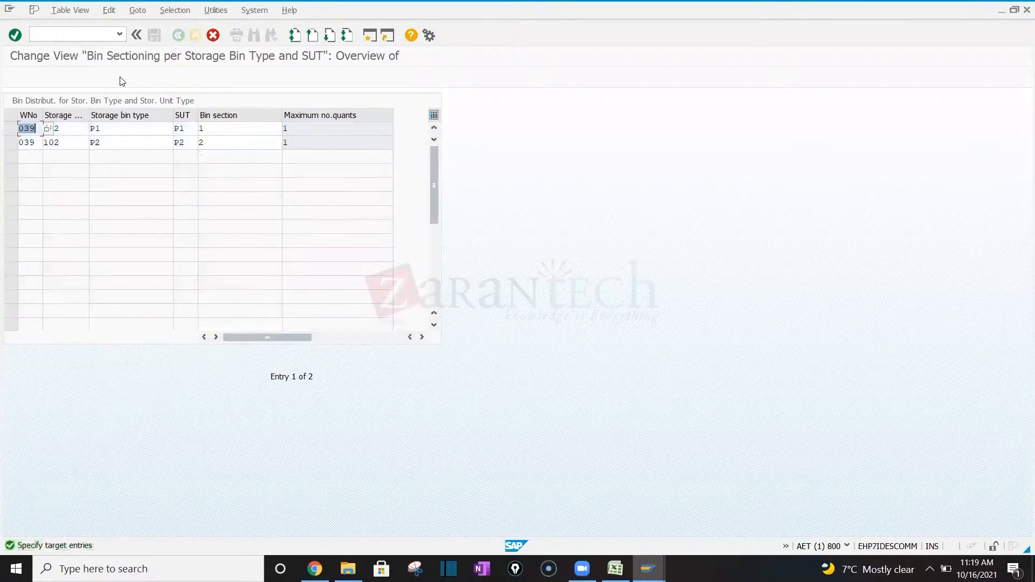
pyautogui.write('005')
pyautogui.press('Down')
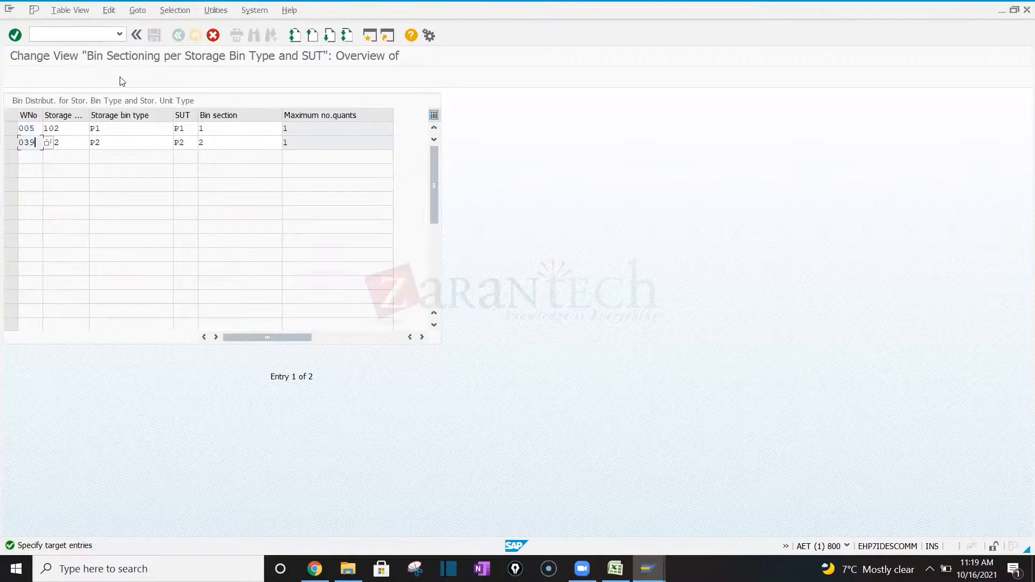
pyautogui.press('Up')
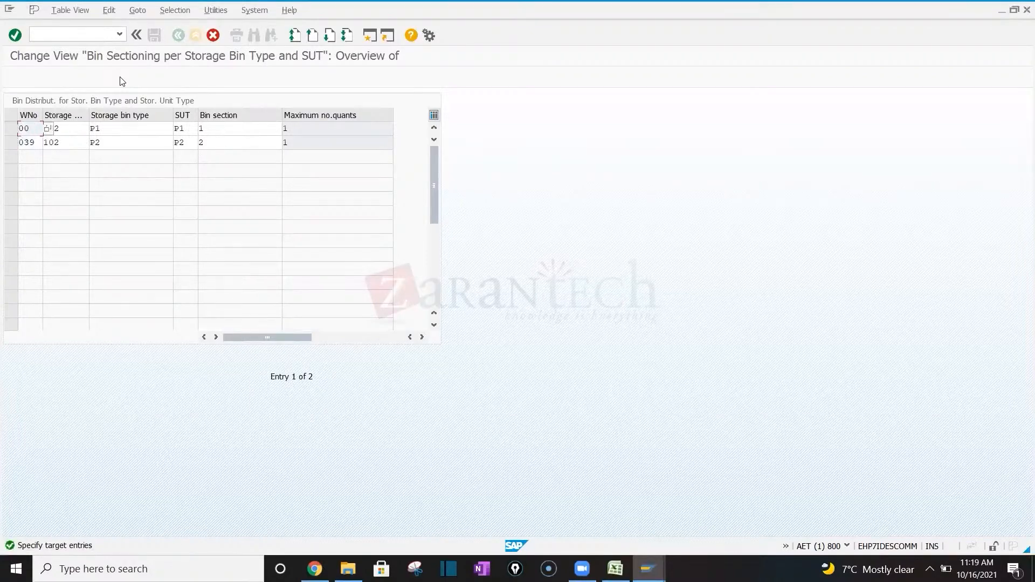
pyautogui.press('Down')
pyautogui.press('BackSpace')
pyautogui.press('BackSpace')
pyautogui.press('BackSpace')
pyautogui.write('0')
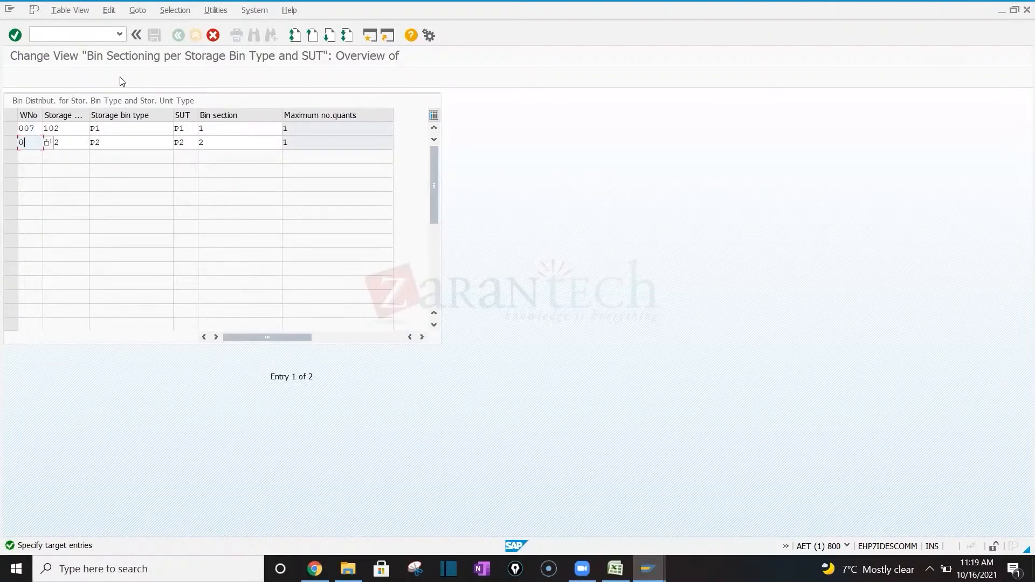
pyautogui.write('07')
pyautogui.press('Tab')
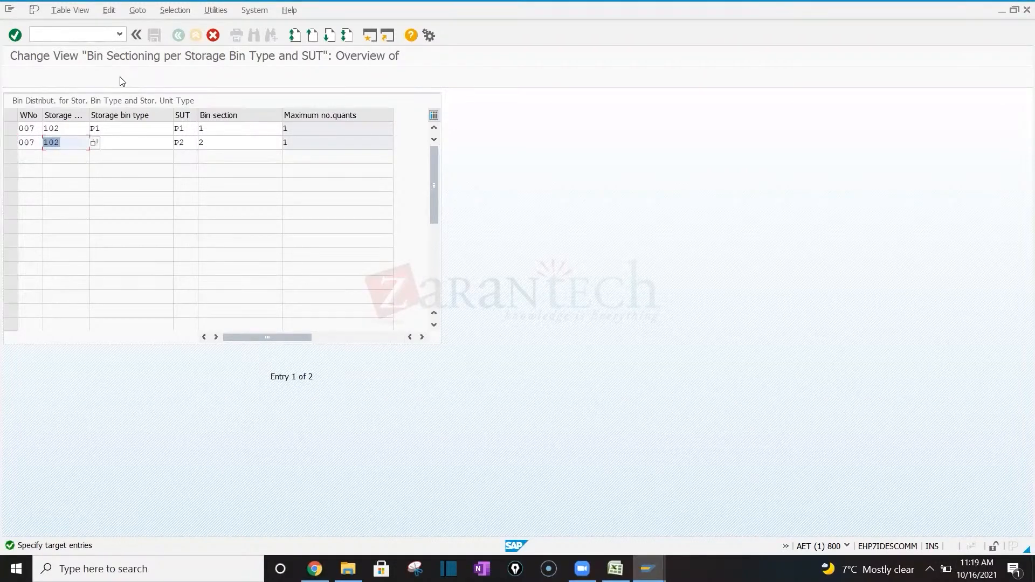
# Set both copied assignment entries to warehouse number 001 and storage type 007
pyautogui.hotkey('shift', 'Tab')
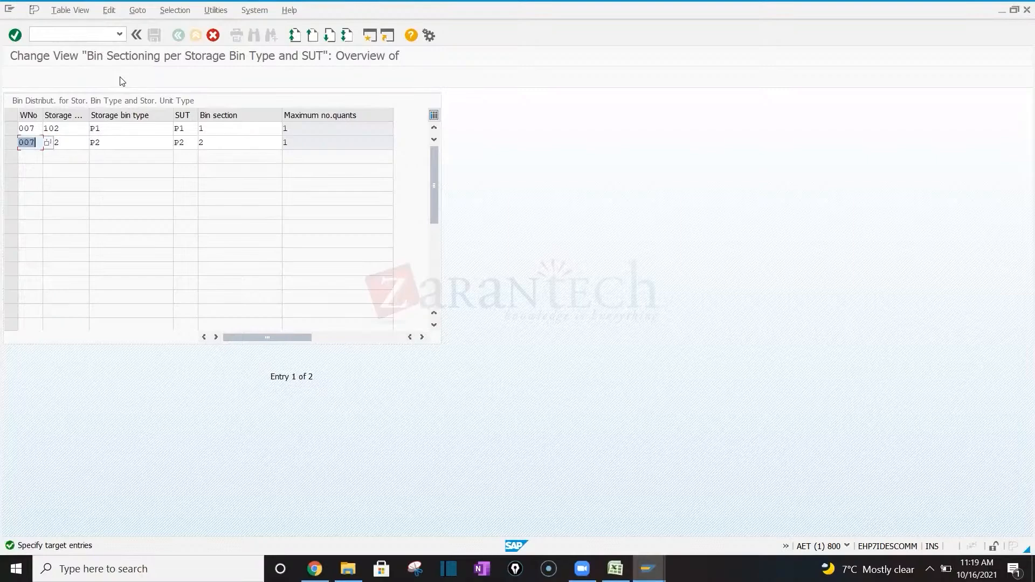
pyautogui.write('001')
pyautogui.press('Tab')
pyautogui.write('007')
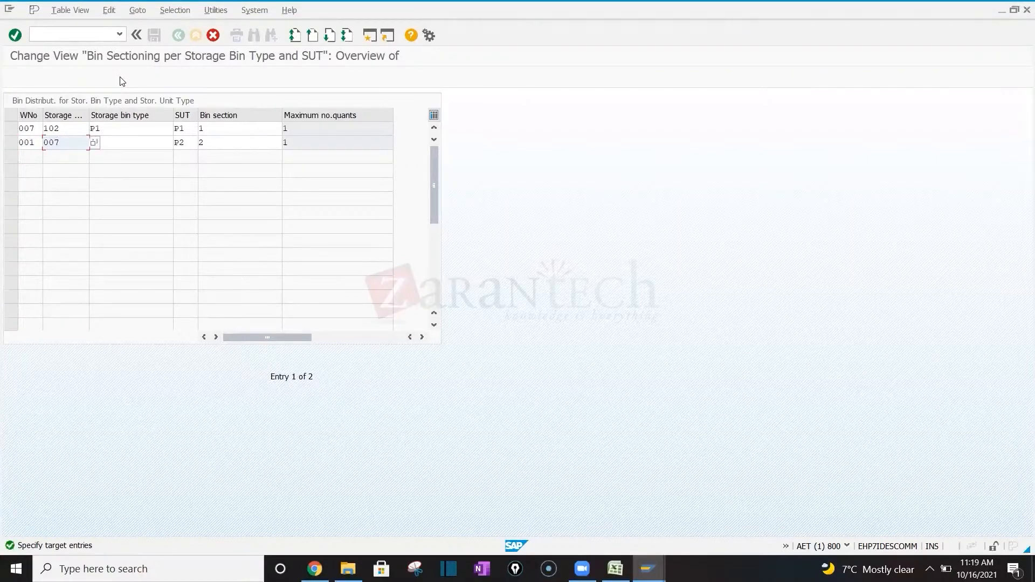
pyautogui.press('Up')
pyautogui.press('BackSpace')
pyautogui.press('BackSpace')
pyautogui.press('BackSpace')
pyautogui.write('00')
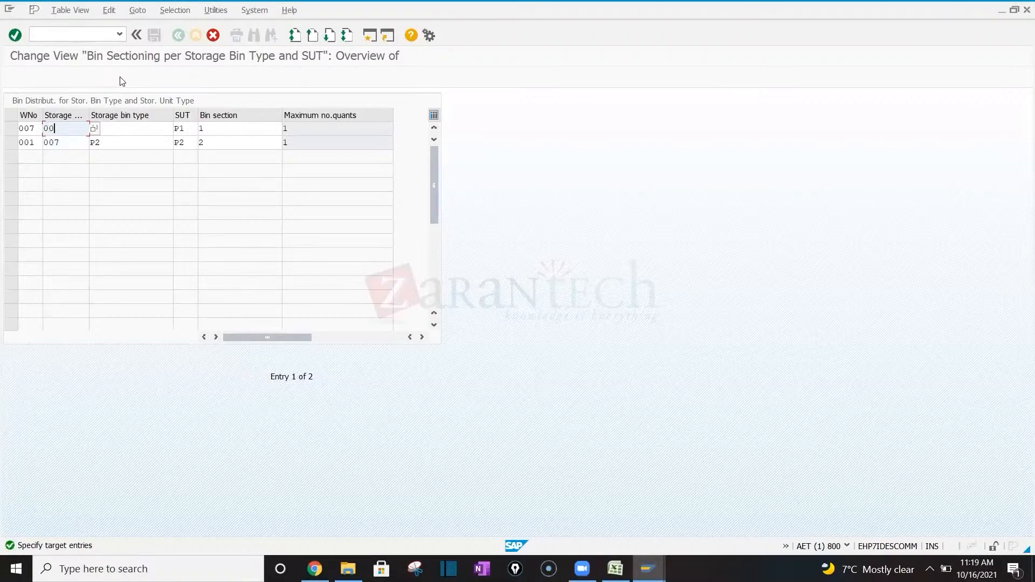
pyautogui.write('7')
pyautogui.hotkey('shift', 'Tab')
pyautogui.write('001')
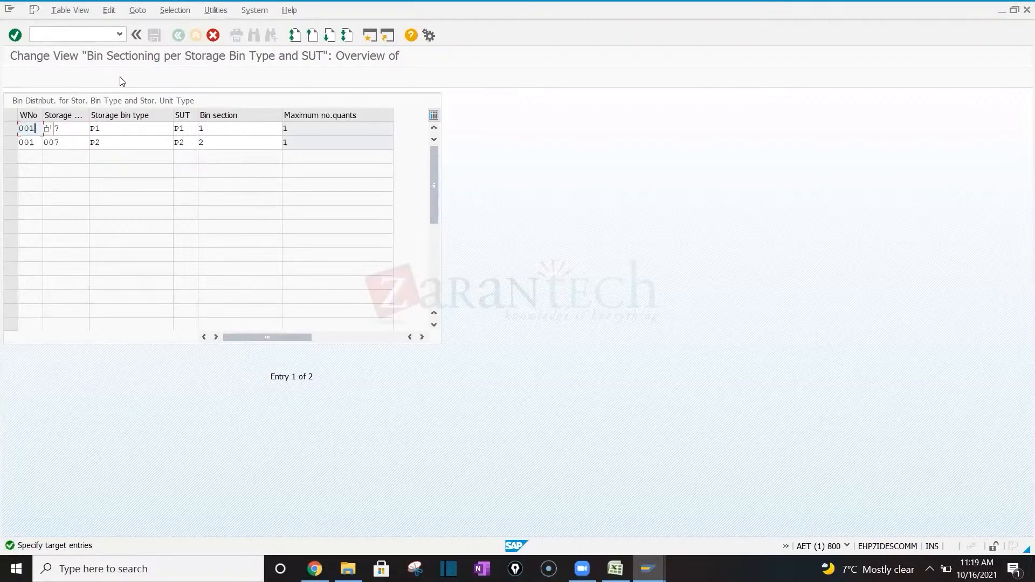
# Assign storage unit type P1 and bin section C to the first copied entry and bin section B to the second
pyautogui.press('Tab')
pyautogui.press('Tab')
pyautogui.press('Tab')
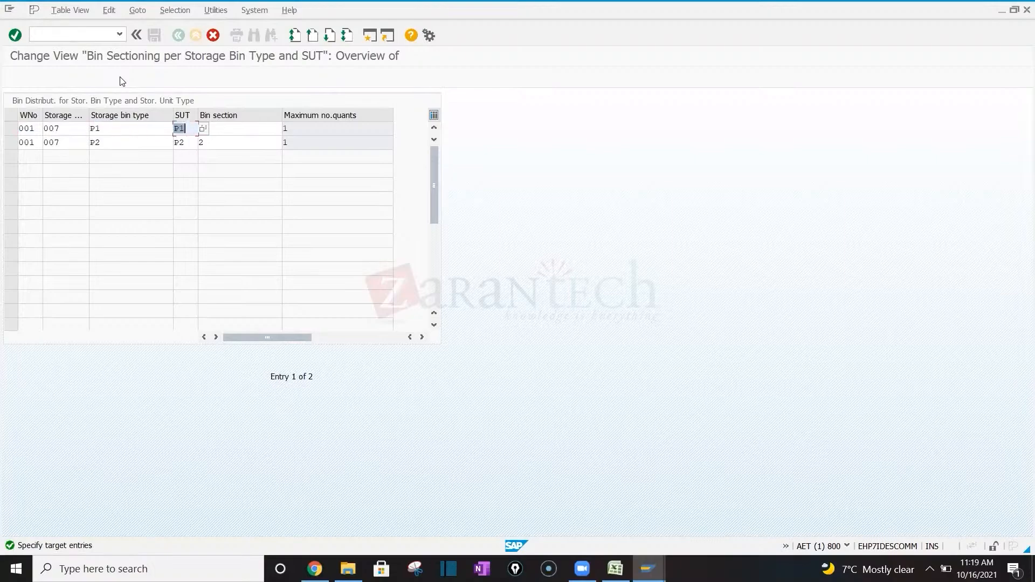
pyautogui.write('P1')
pyautogui.press('Tab')
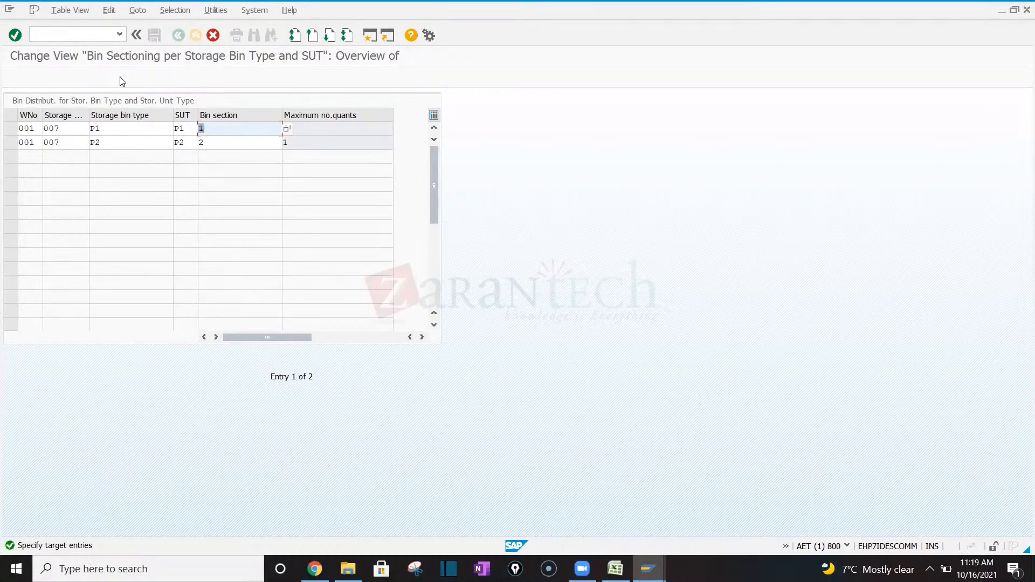
pyautogui.write('C')
pyautogui.press('Tab')
pyautogui.write('1')
pyautogui.press('Tab')
pyautogui.press('Tab')
pyautogui.press('Tab')
pyautogui.press('Tab')
pyautogui.press('Tab')
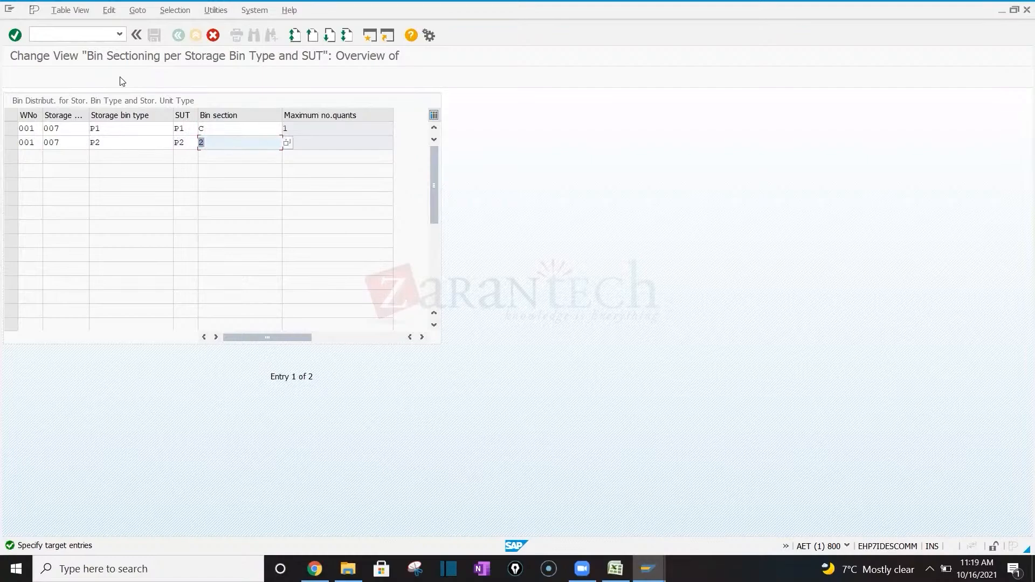
pyautogui.write('B')
# Start transaction LS11 in a new session and list the storage bins of warehouse 001, storage type 007
pyautogui.click(113, 130)
pyautogui.hotkey('alt', 'Tab')
pyautogui.hotkey('alt', 'Tab')
pyautogui.hotkey('alt', 'Tab')
pyautogui.hotkey('alt', 'Tab')
pyautogui.click(78, 33)
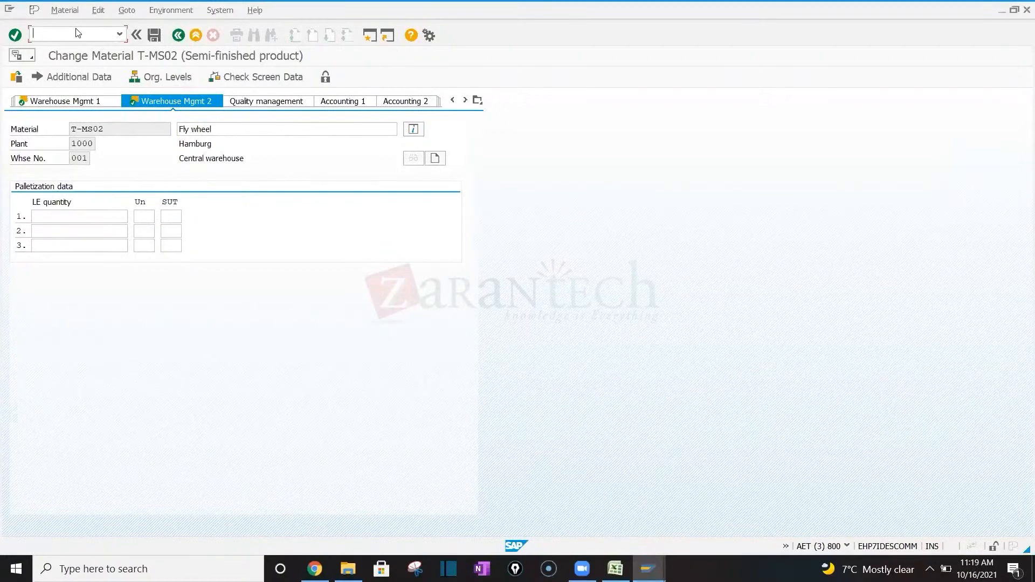
pyautogui.write('/ols11')
pyautogui.press('Return')
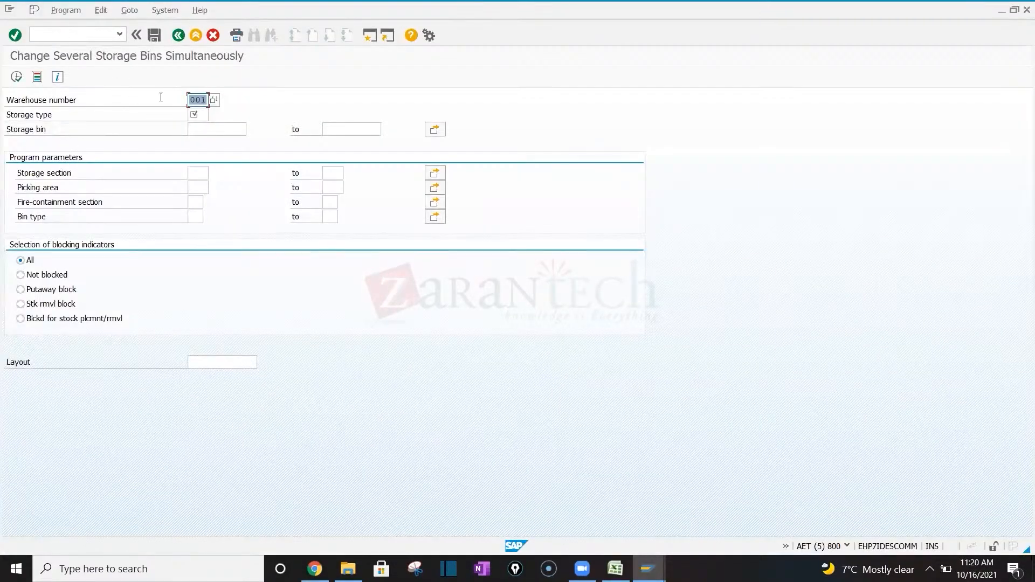
pyautogui.click(198, 116)
pyautogui.write('007')
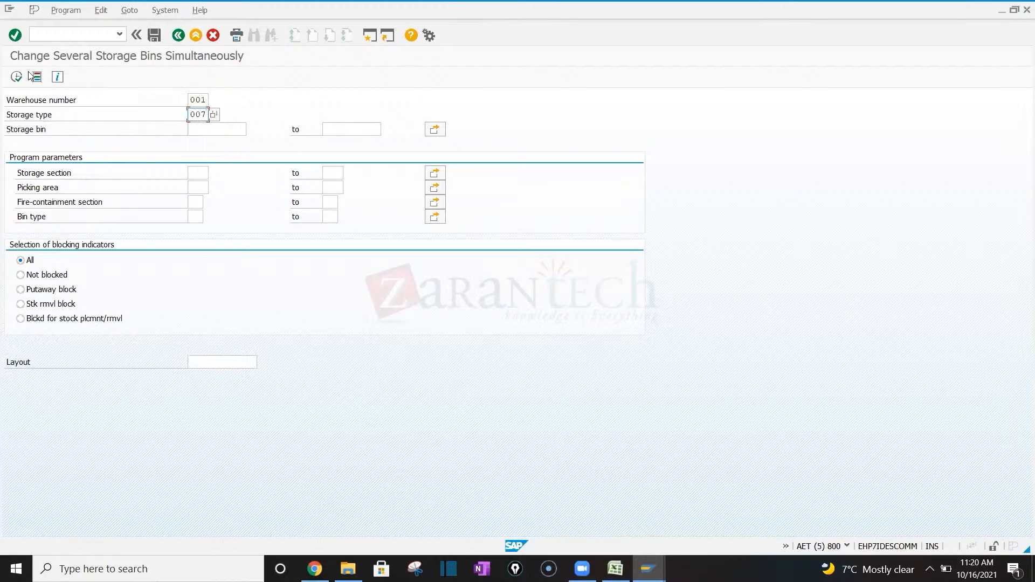
pyautogui.click(17, 78)
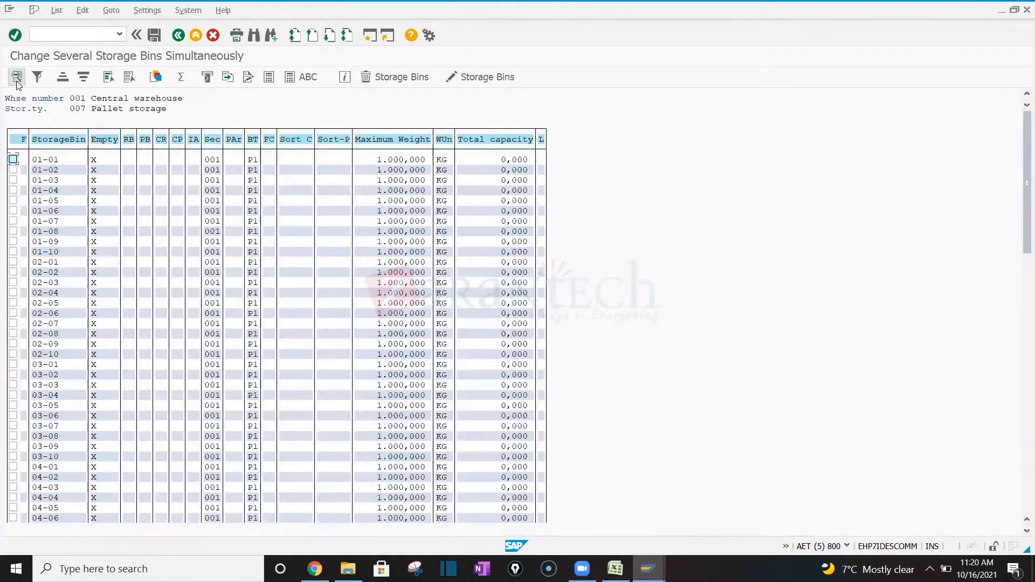
# Mark storage bins 07-08 to 08-03 and 08-05, and open the simultaneous change of their bin data
pyautogui.moveTo(1021, 233); pyautogui.dragTo(1027, 493)
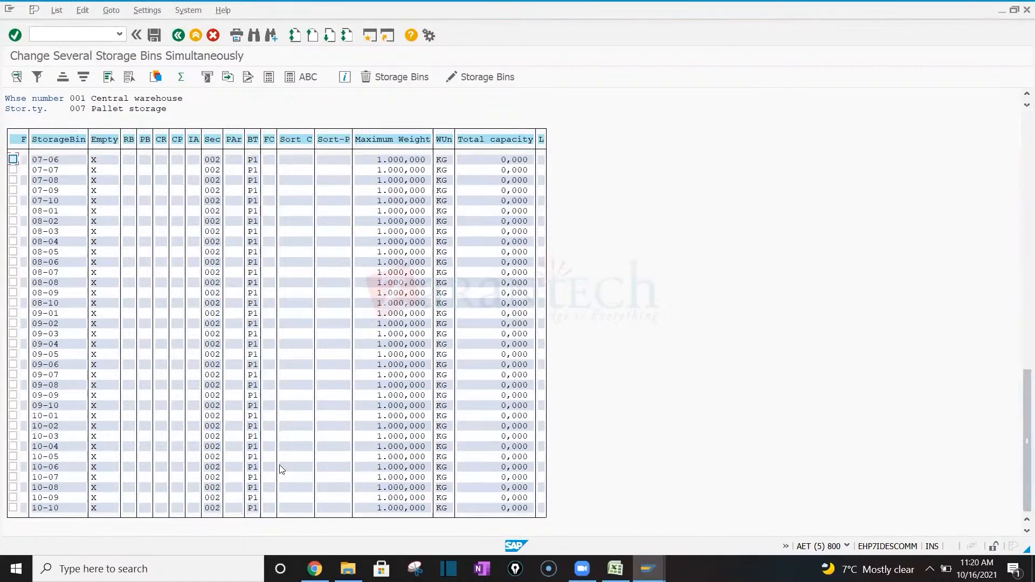
pyautogui.click(12, 180)
pyautogui.click(13, 190)
pyautogui.click(13, 201)
pyautogui.click(13, 211)
pyautogui.click(13, 231)
pyautogui.click(13, 221)
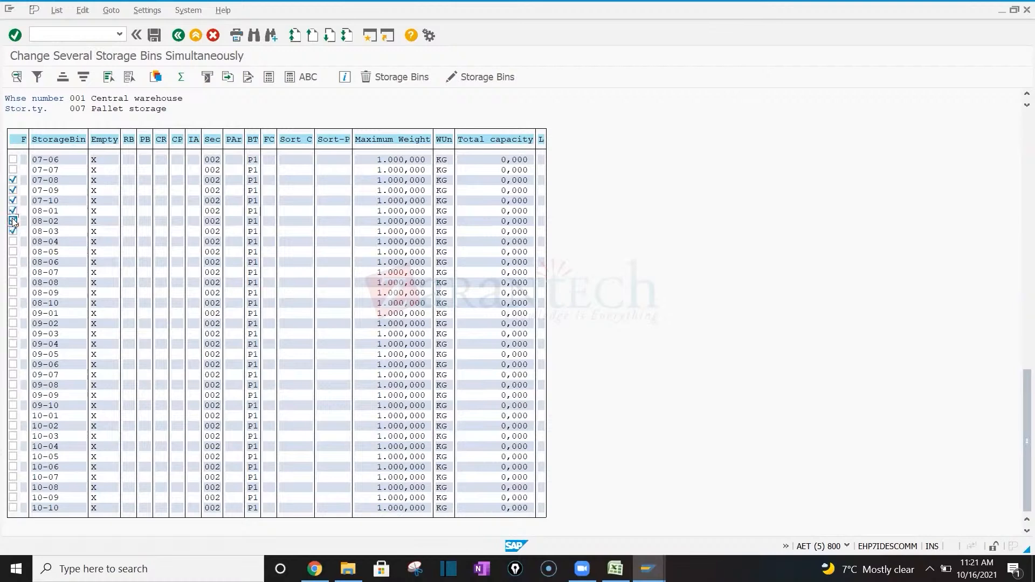
pyautogui.click(13, 252)
pyautogui.click(486, 77)
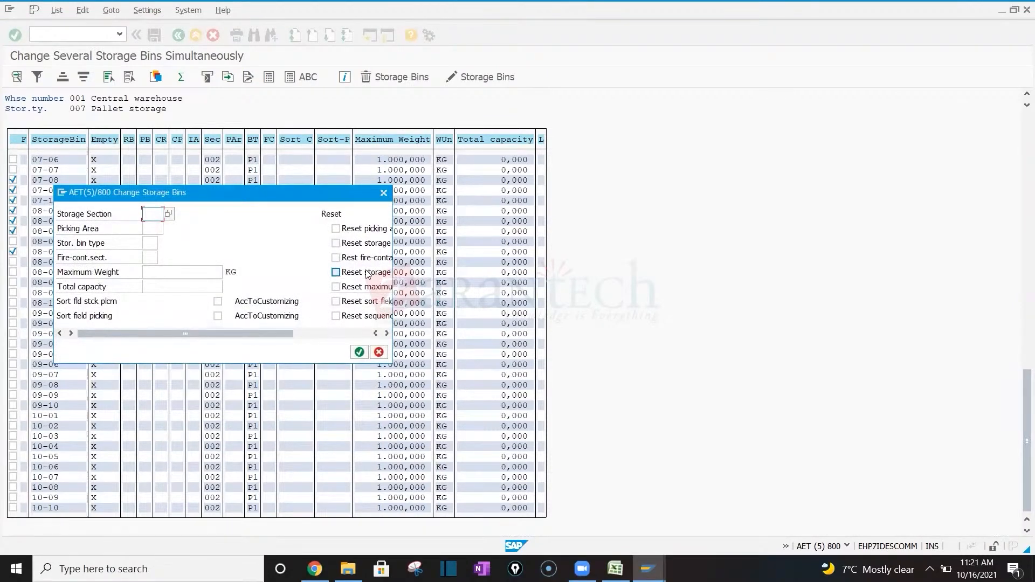
# Switch to the Excel datasheet and delete column Q from the pallet strategy layout
pyautogui.hotkey('alt', 'Tab')
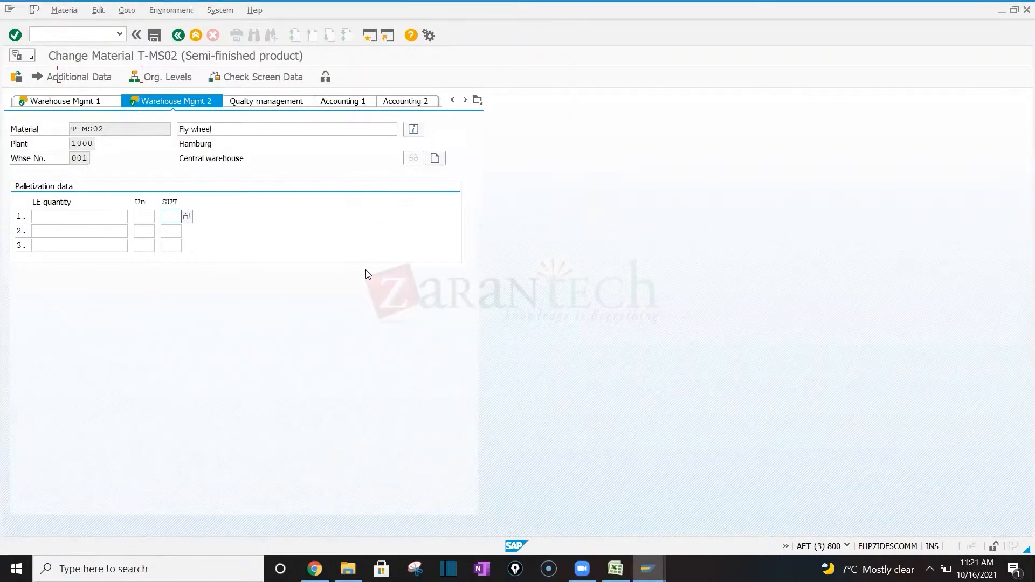
pyautogui.hotkey('alt', 'Tab')
pyautogui.hotkey('alt', 'Tab')
pyautogui.hotkey('alt', 'Tab')
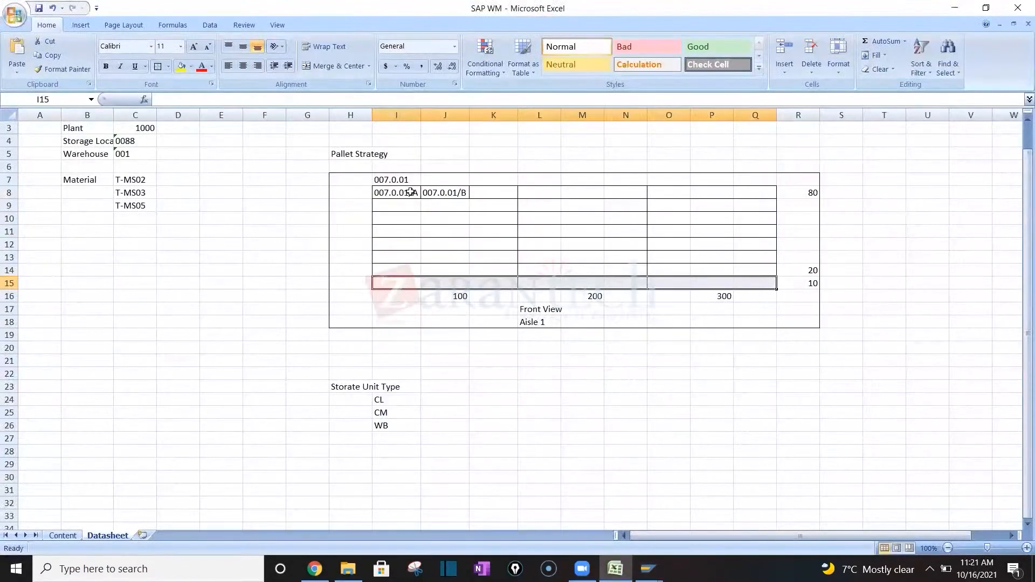
pyautogui.moveTo(411, 192); pyautogui.dragTo(512, 194)
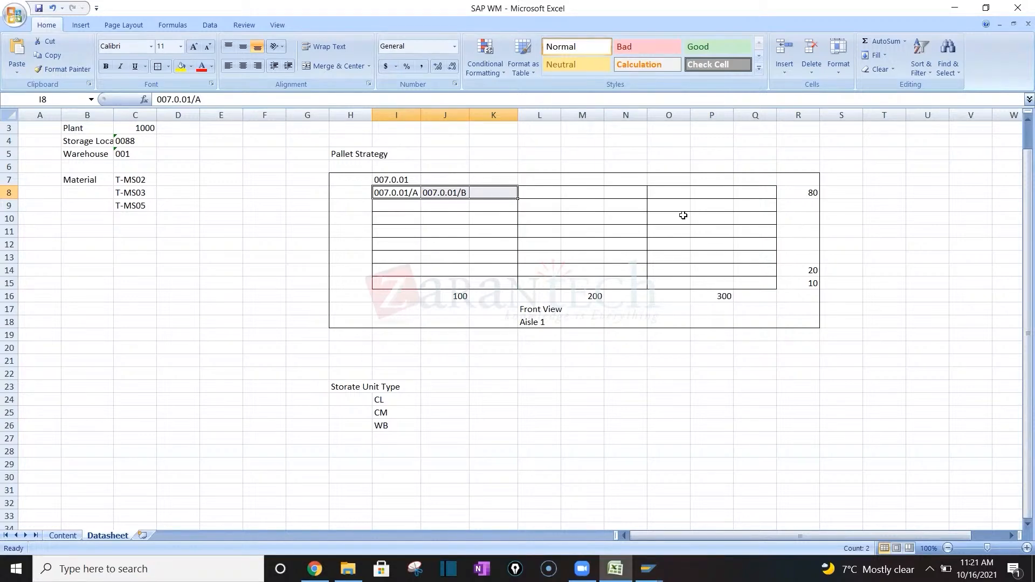
pyautogui.click(755, 116)
pyautogui.rightClick(755, 116)
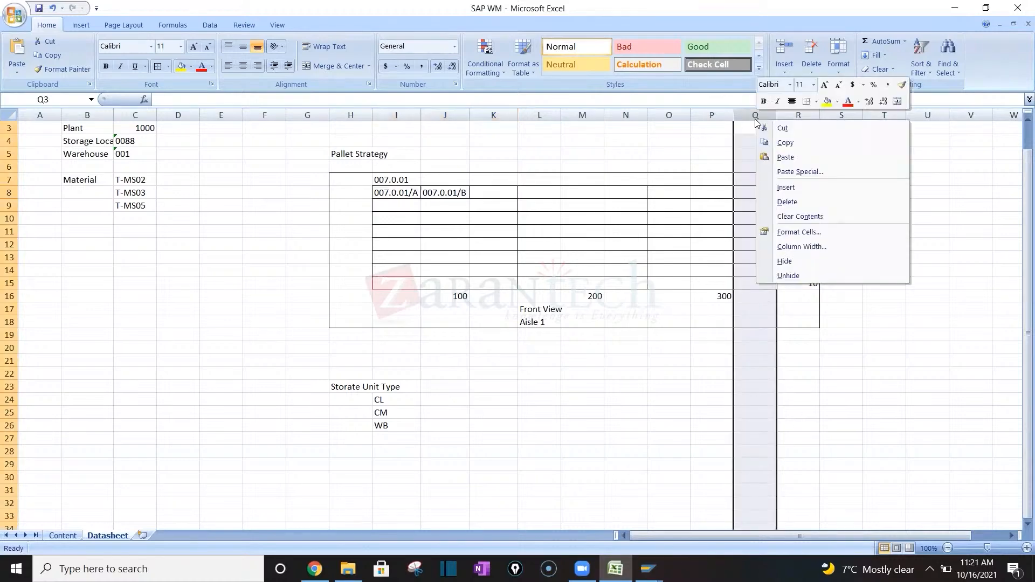
pyautogui.click(788, 202)
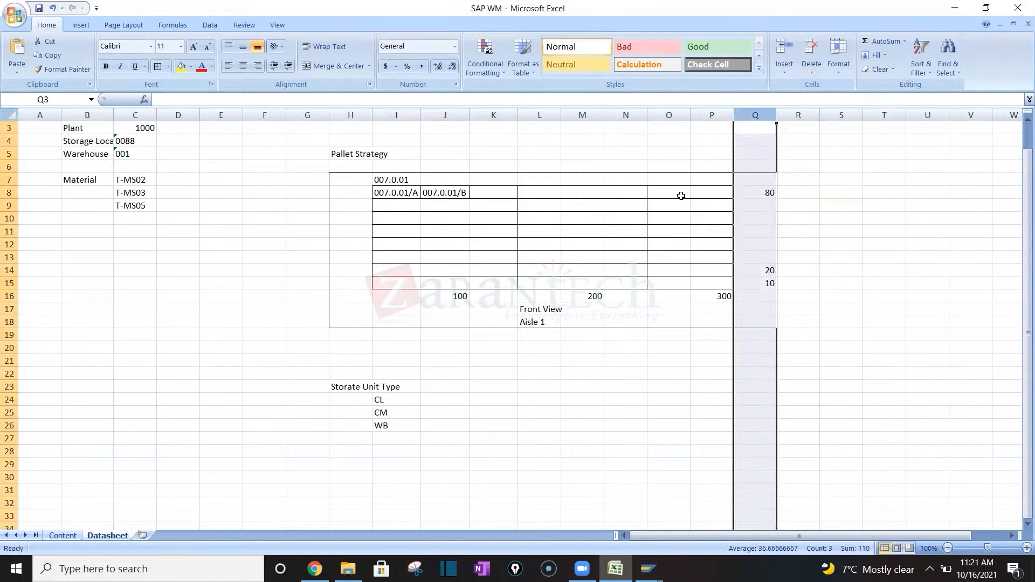
# Label the pallet layout with bin type P1 in cell H8 and P2 in cell O8
pyautogui.click(678, 193)
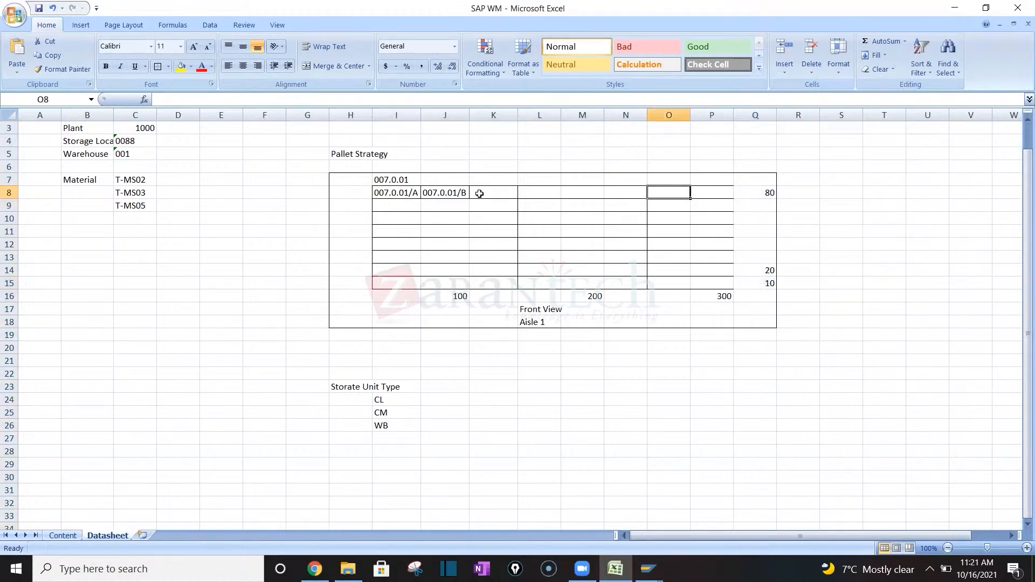
pyautogui.click(344, 190)
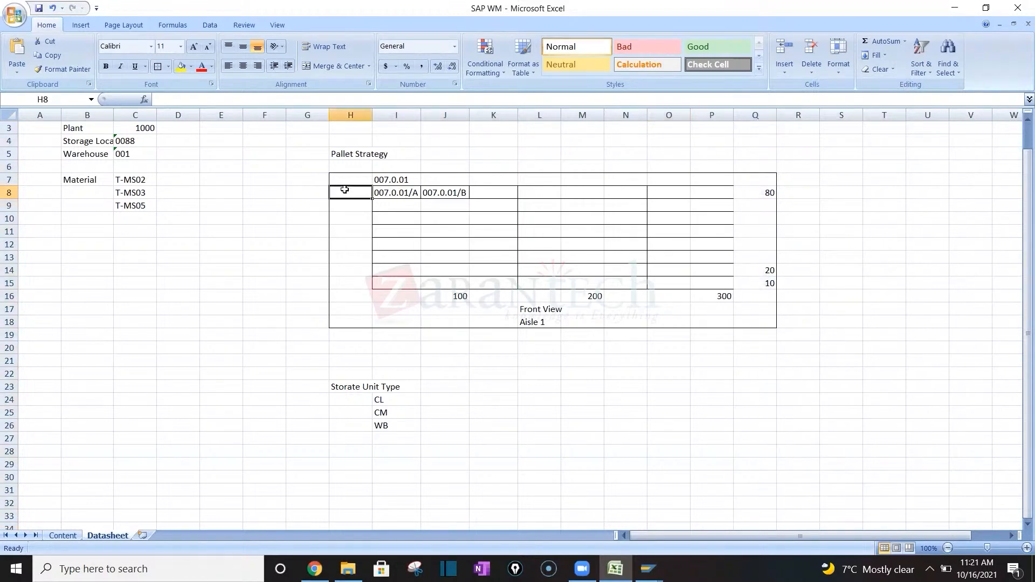
pyautogui.write('P1')
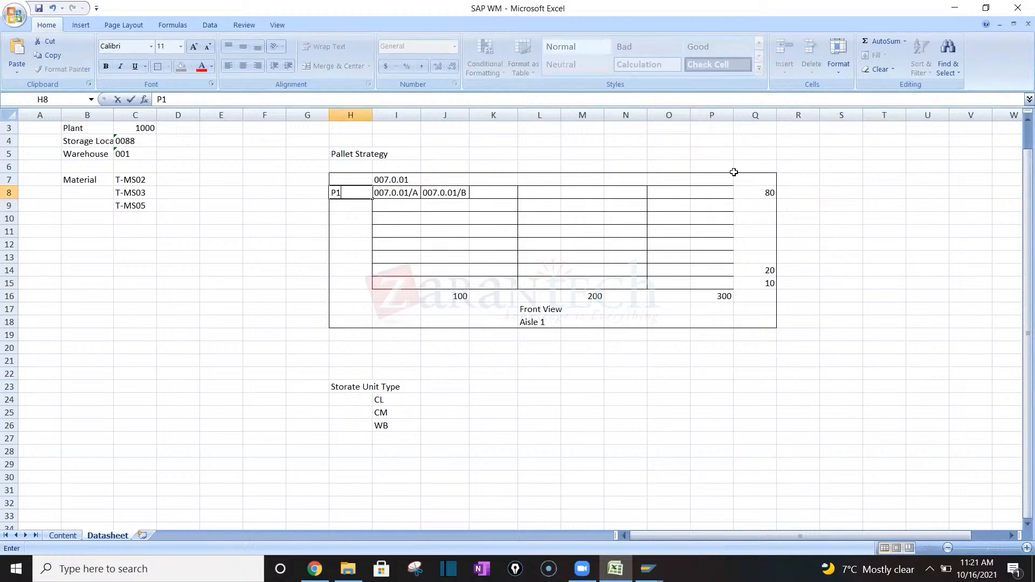
pyautogui.click(677, 194)
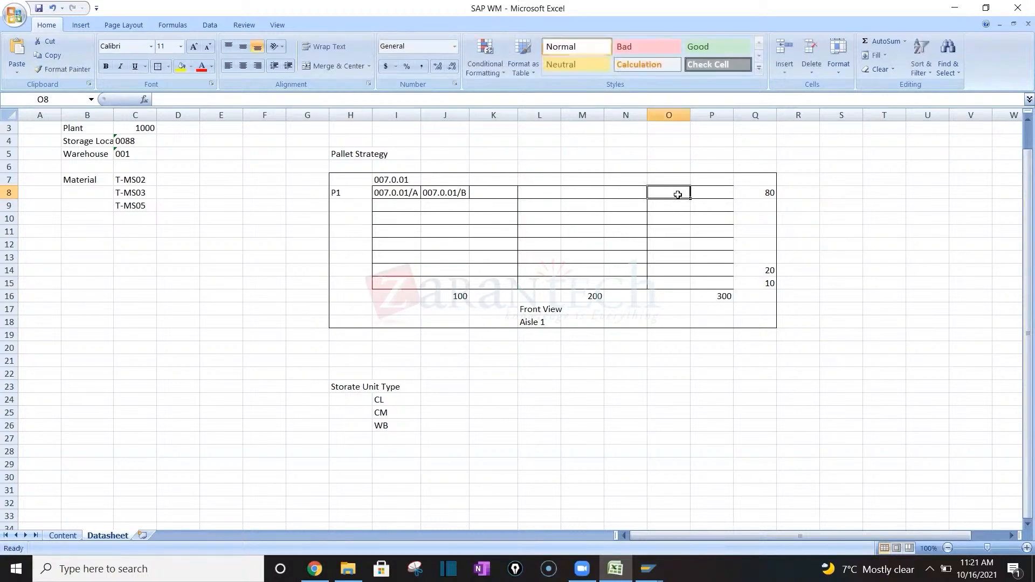
pyautogui.write('P2')
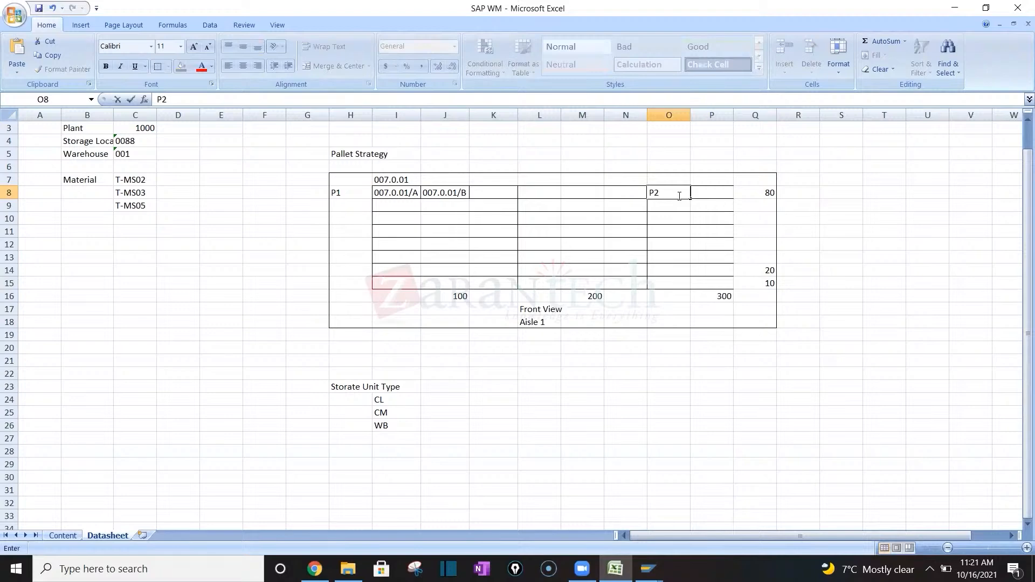
pyautogui.click(704, 193)
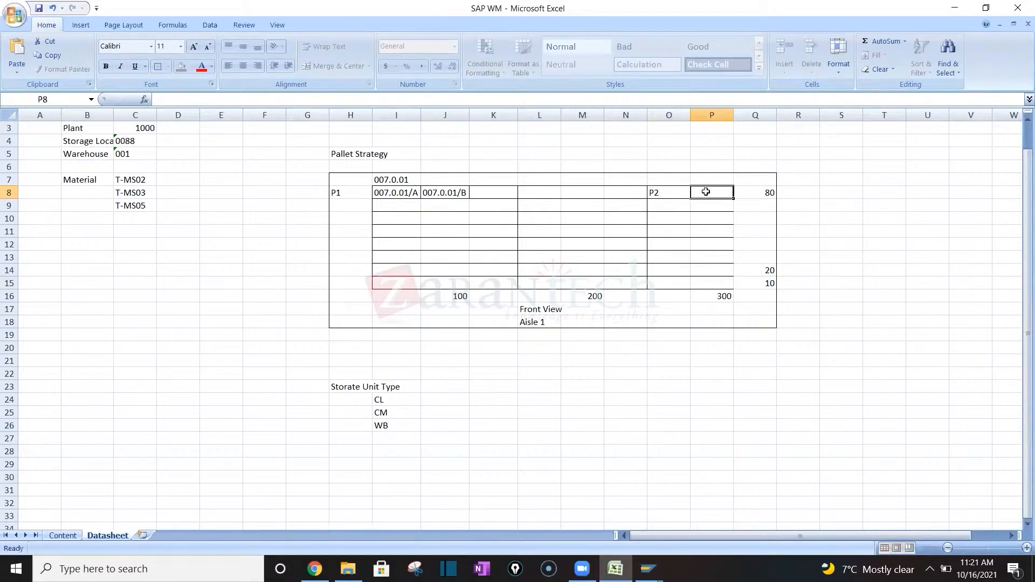
pyautogui.click(670, 192)
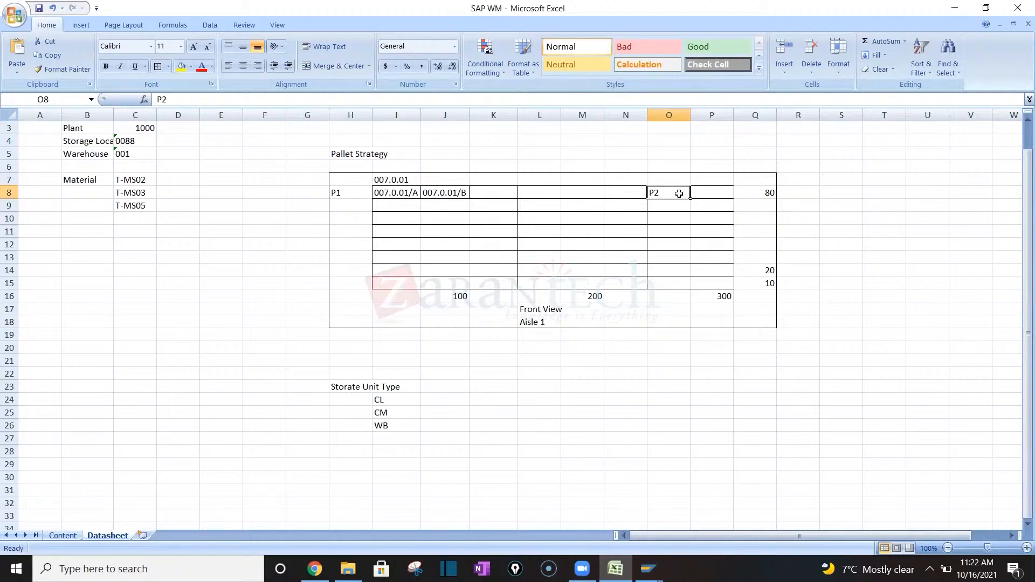
# Add an outside border around the P2 bin block, cells O8:P15, in the pallet strategy layout
pyautogui.moveTo(682, 192); pyautogui.dragTo(713, 277)
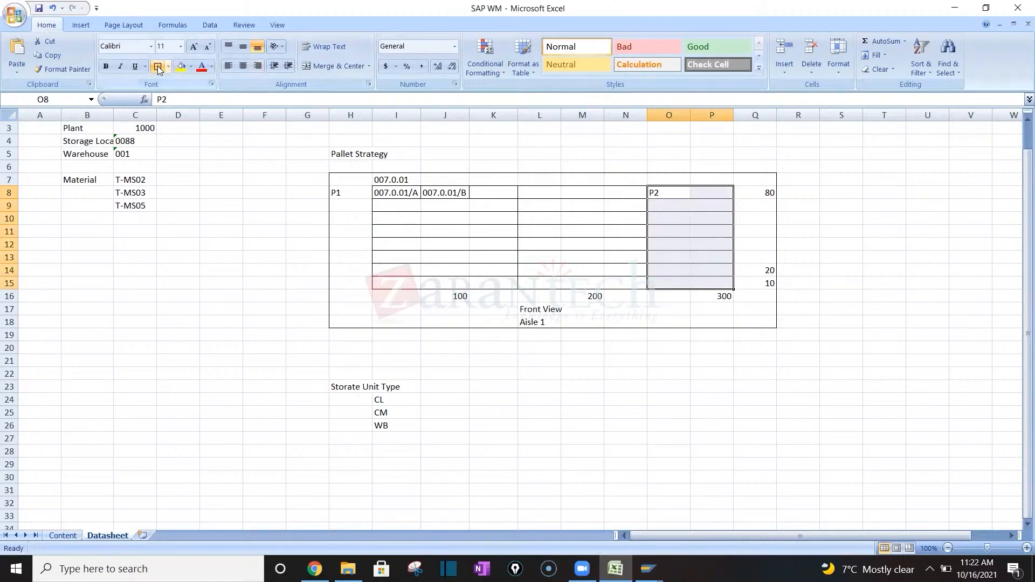
pyautogui.click(664, 226)
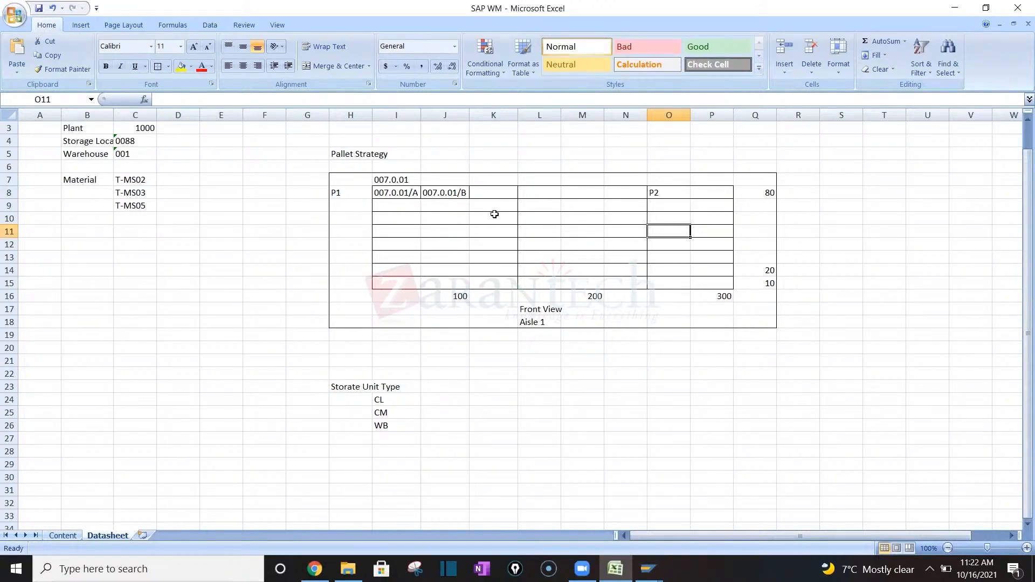
pyautogui.click(387, 187)
pyautogui.moveTo(386, 187); pyautogui.dragTo(480, 194)
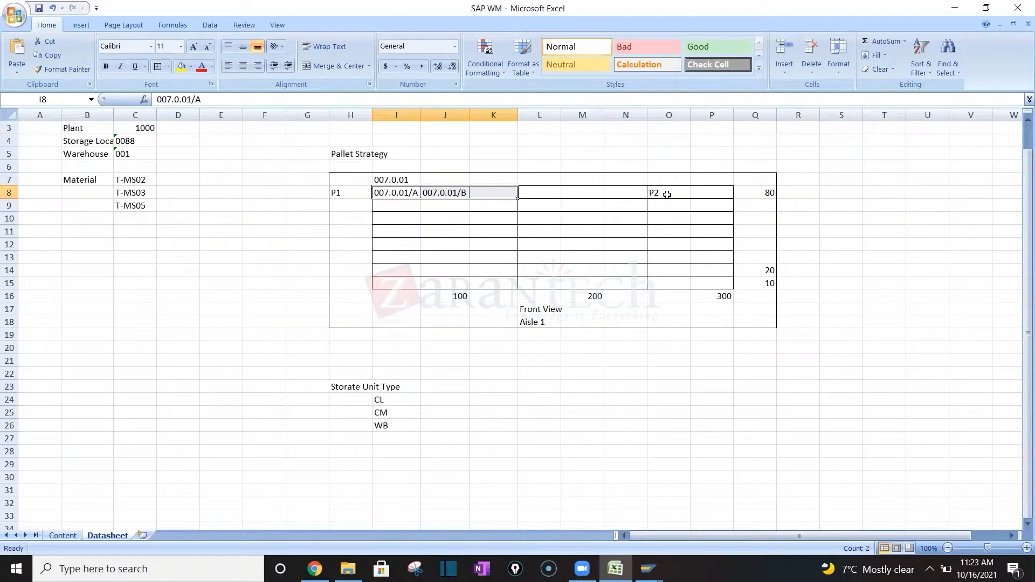
pyautogui.moveTo(660, 193); pyautogui.dragTo(700, 195)
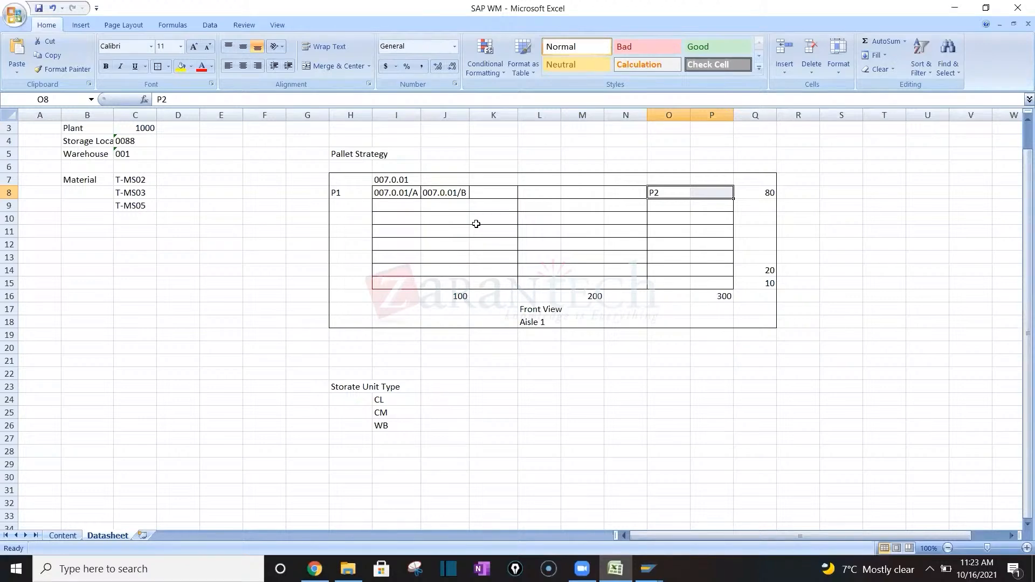
# Switch to the SAP session for material T-MS02, enter LE quantity 1 in the first palletization row, and try to open Basic data 1
pyautogui.hotkey('alt', 'Tab')
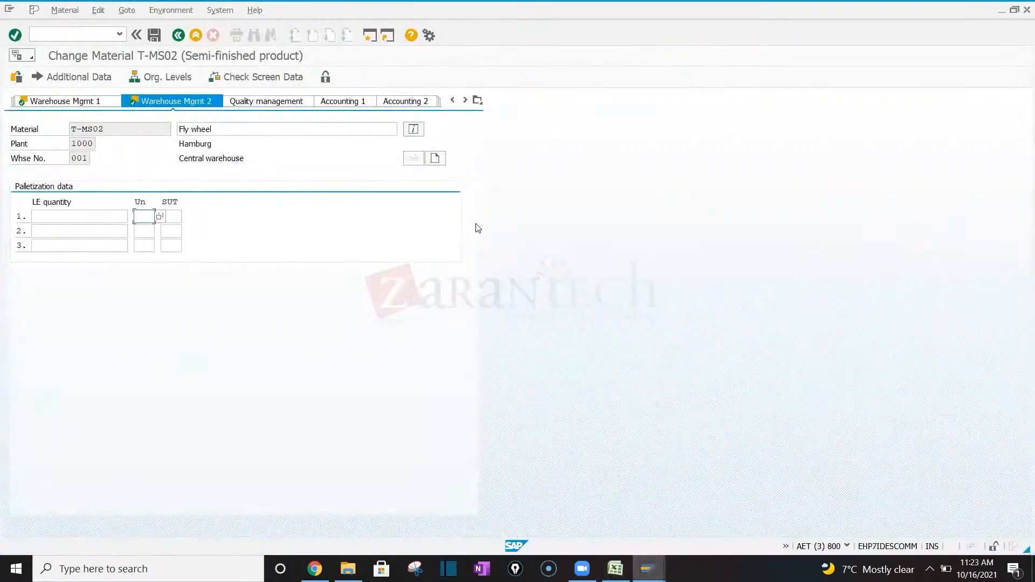
pyautogui.hotkey('shift', 'Tab')
pyautogui.write('1-')
pyautogui.press('BackSpace')
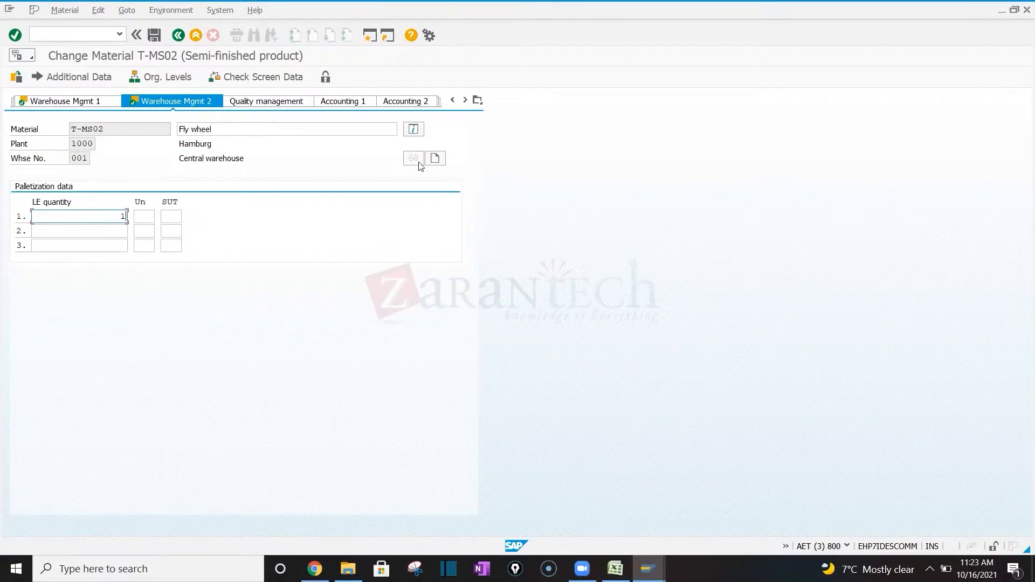
pyautogui.click(61, 32)
pyautogui.click(478, 101)
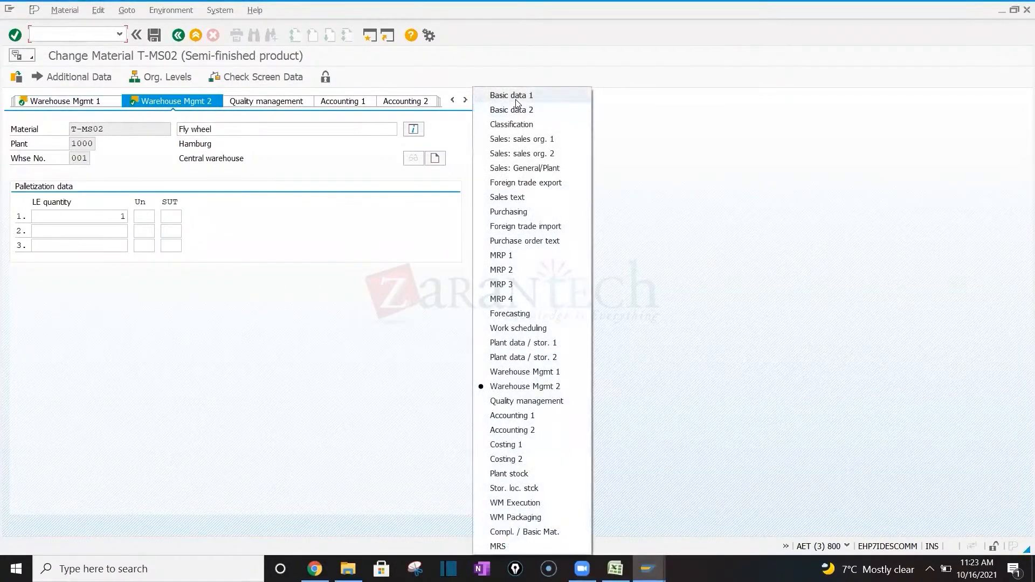
pyautogui.press('Escape')
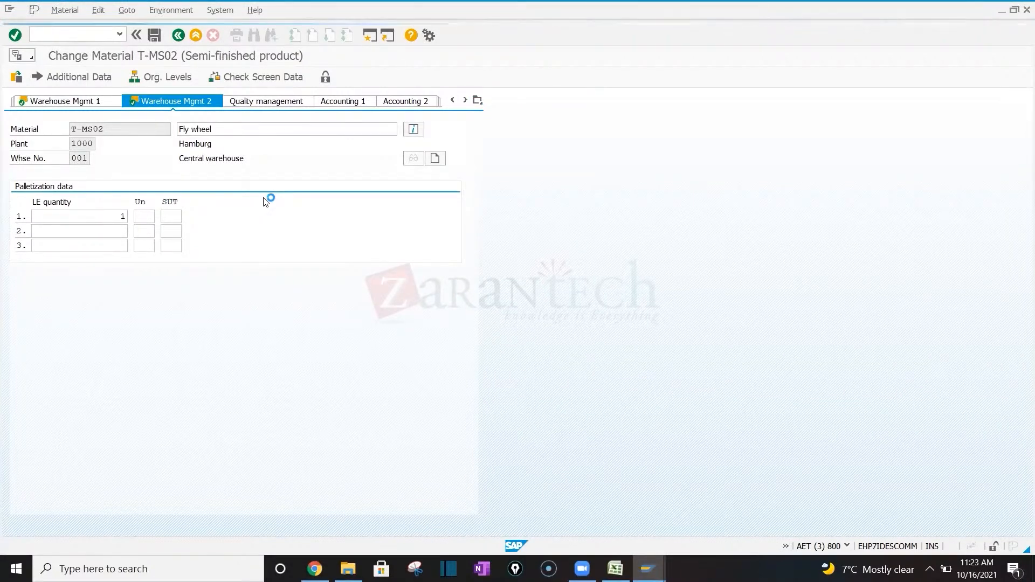
# Switch to the SAP bin sectioning session and enter bin section C for storage bin type P1 with SUT P1
pyautogui.hotkey('alt', 'Tab')
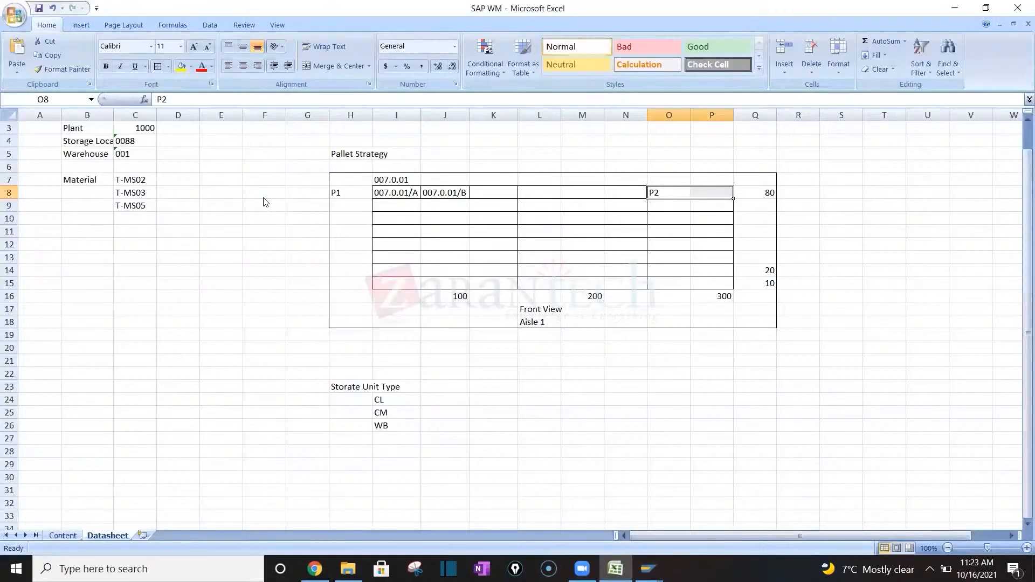
pyautogui.hotkey('alt', 'Tab')
pyautogui.hotkey('alt', 'Tab')
pyautogui.press('Tab')
pyautogui.press('Tab')
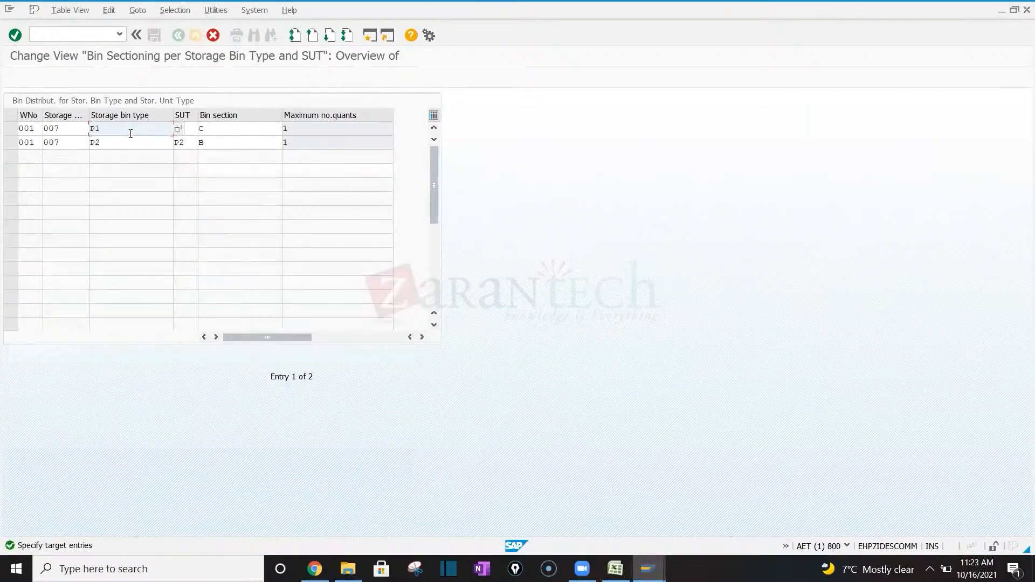
pyautogui.press('Tab')
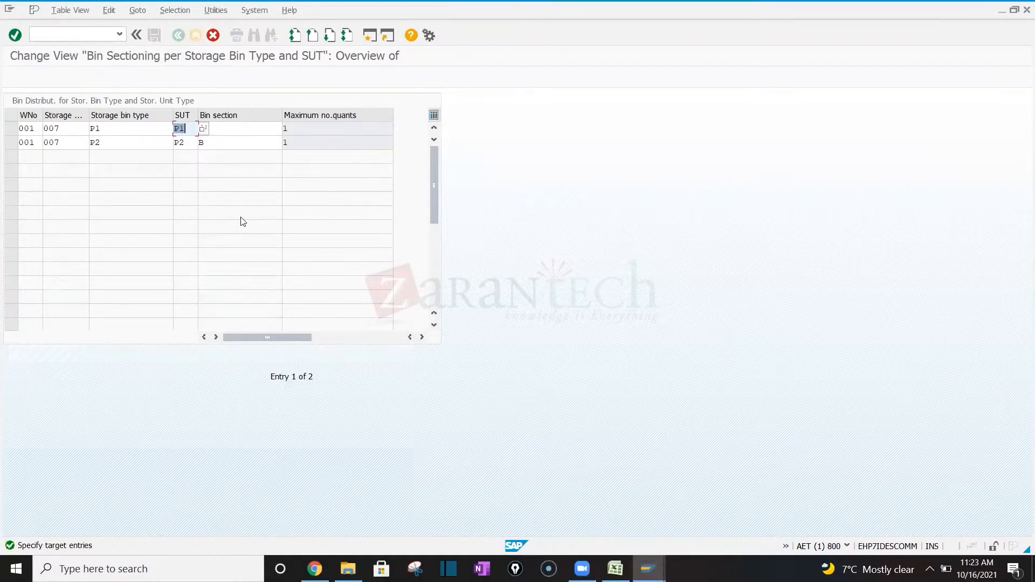
pyautogui.press('Tab')
pyautogui.write('C')
pyautogui.press('Return')
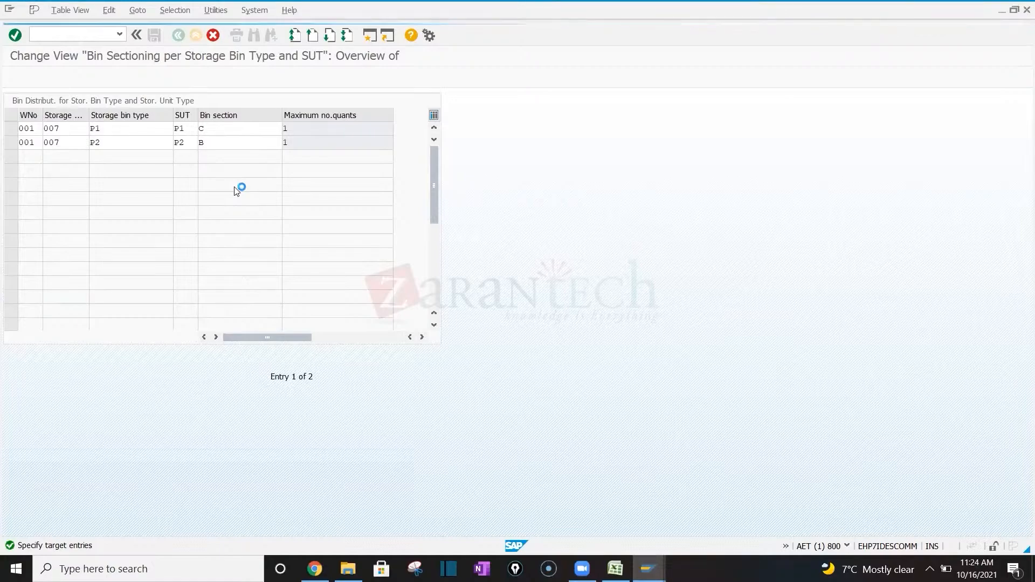
# Switch to the Excel datasheet, change the storage unit types in I24 and I25 to P1 and P2, and clear I26
pyautogui.hotkey('alt', 'Tab')
pyautogui.hotkey('alt', 'Tab')
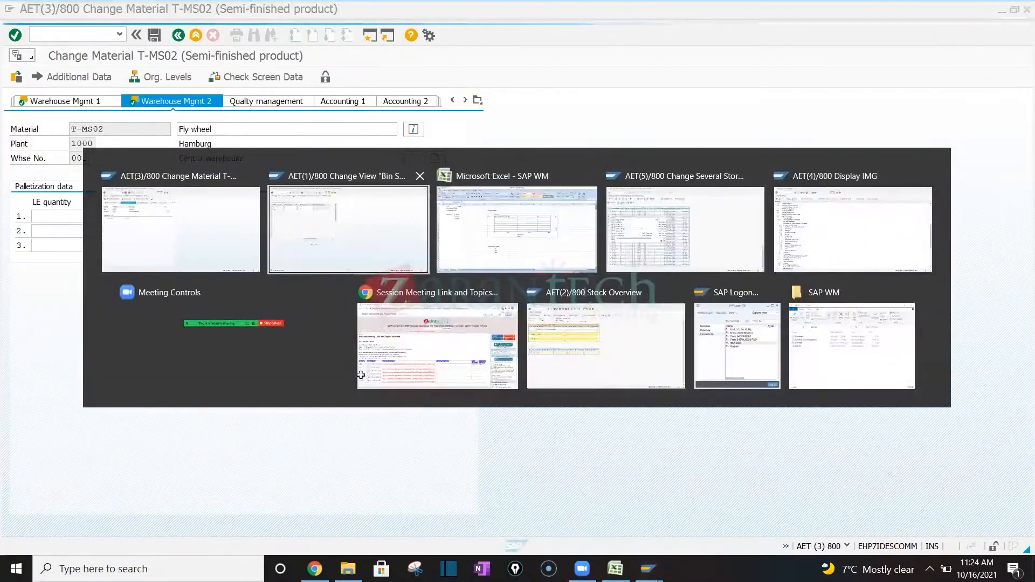
pyautogui.hotkey('alt', 'Tab')
pyautogui.moveTo(571, 399); pyautogui.dragTo(396, 400)
pyautogui.click(395, 399)
pyautogui.write('P1')
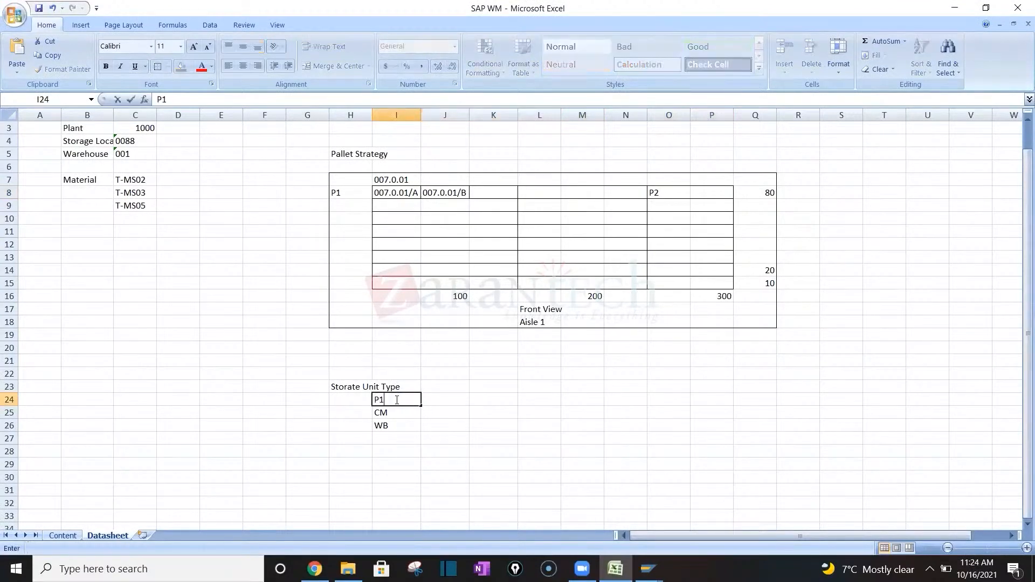
pyautogui.press('Return')
pyautogui.write('P2')
pyautogui.press('Tab')
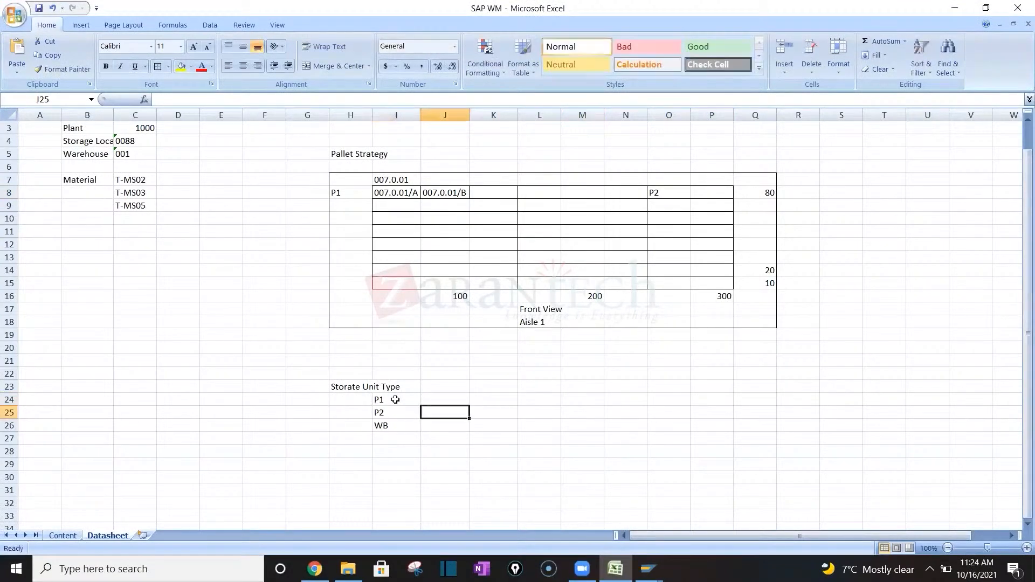
pyautogui.press('Return')
pyautogui.press('Delete')
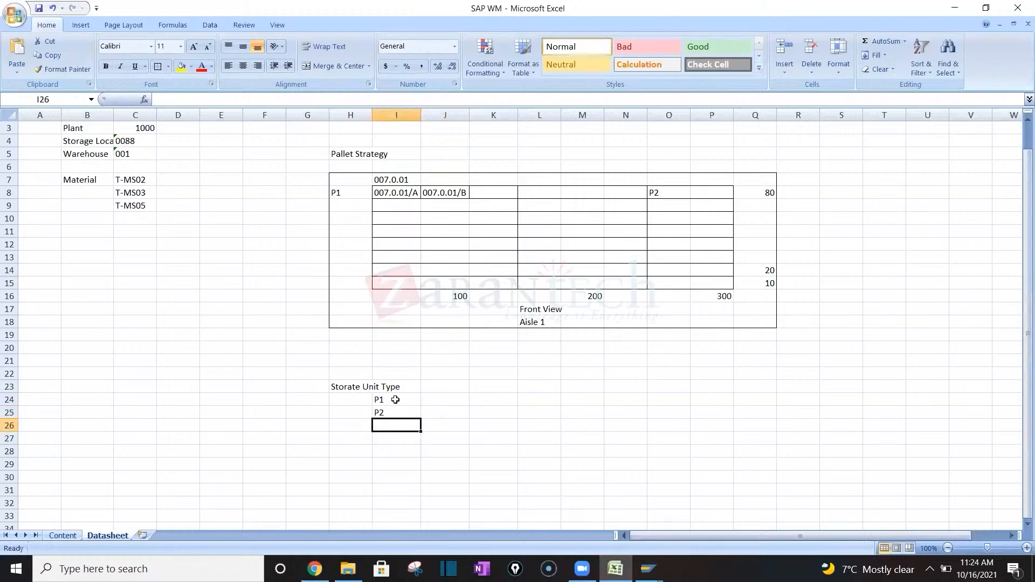
# Add a Pallet Type list in column K with the heading in K23 and entries P1 and P2 below it
pyautogui.press('Tab')
pyautogui.press('Tab')
pyautogui.press('Up')
pyautogui.press('Up')
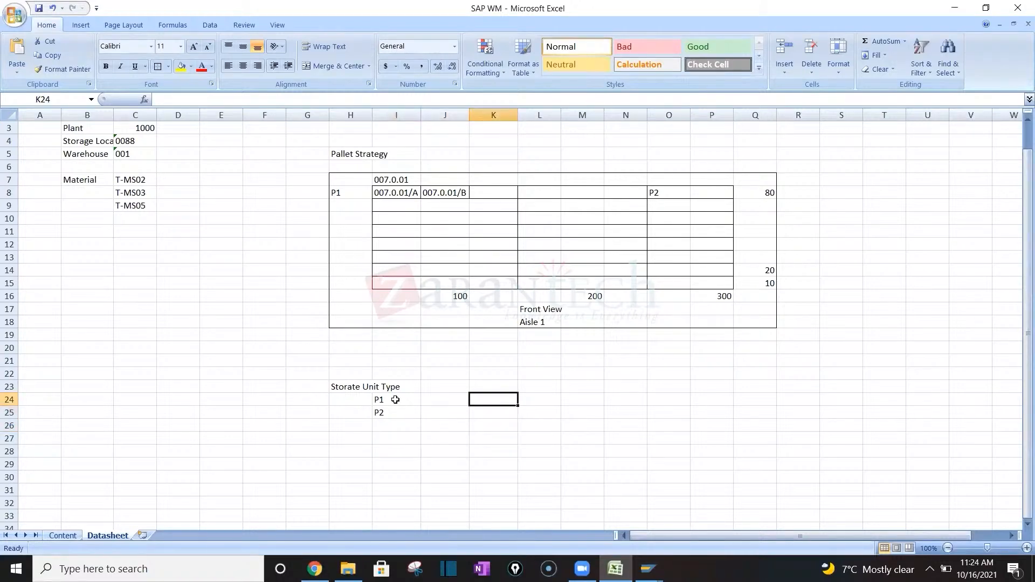
pyautogui.press('Up')
pyautogui.write('Palle')
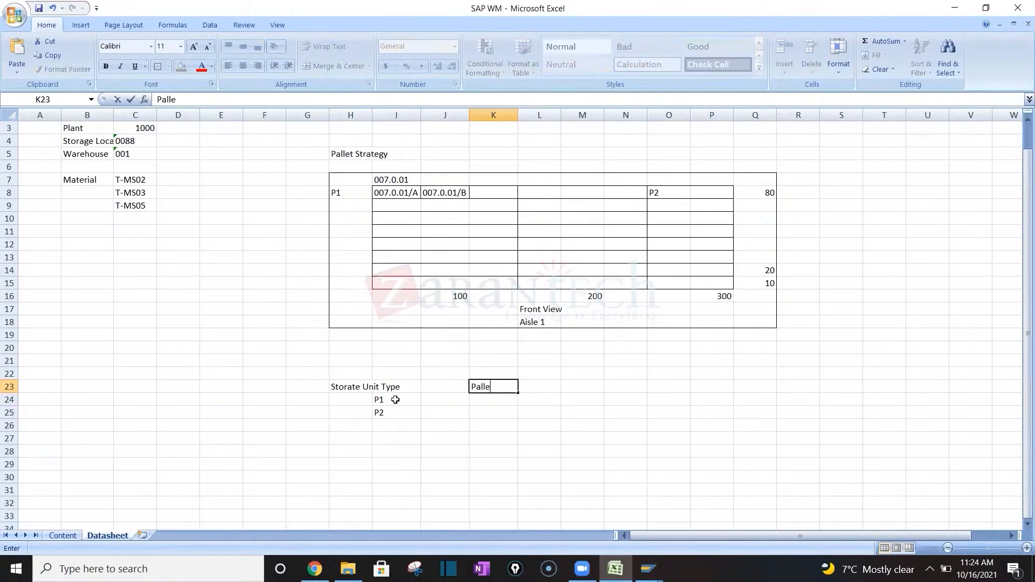
pyautogui.write('t Type')
pyautogui.press('Return')
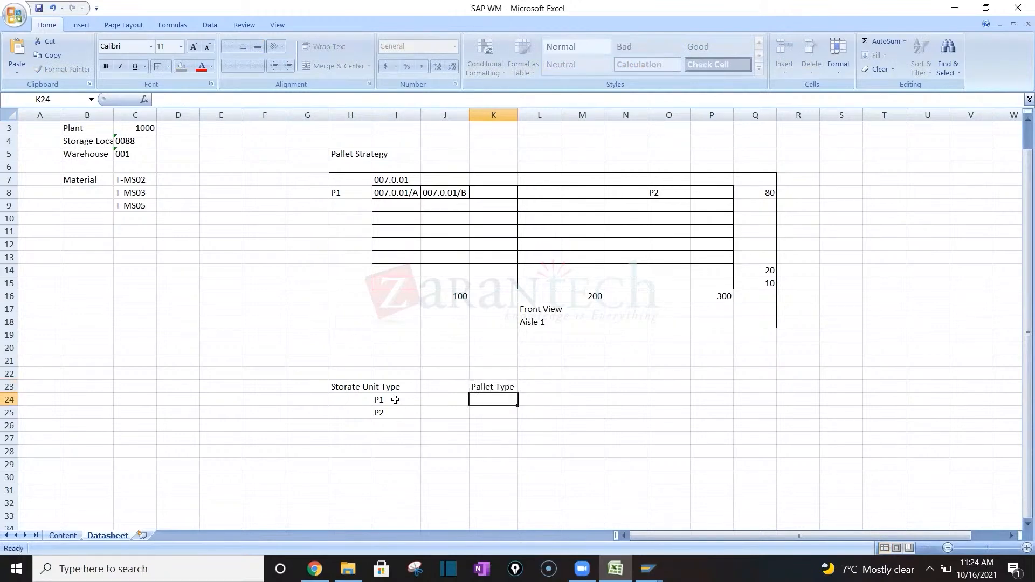
pyautogui.write('P1')
pyautogui.press('Return')
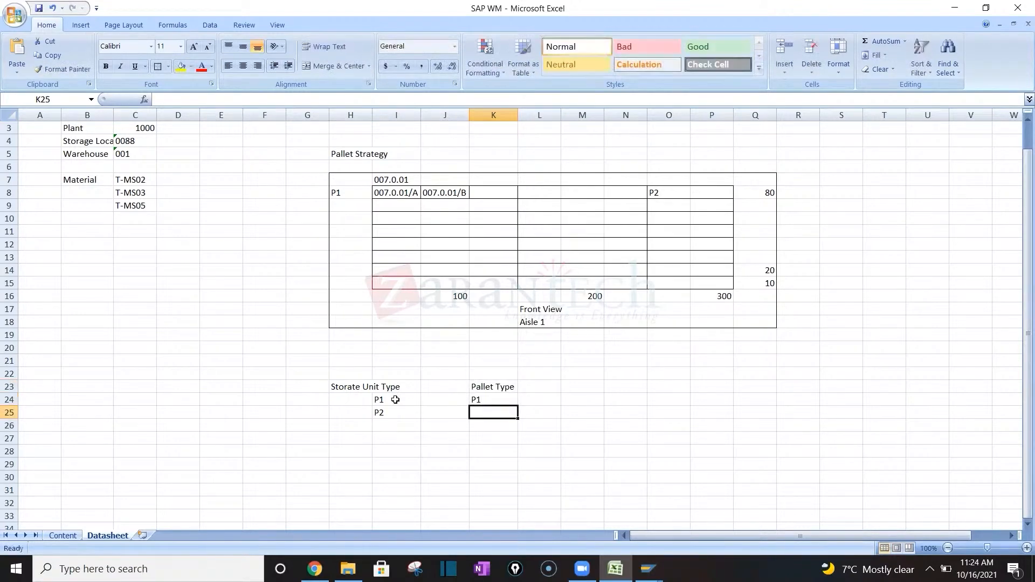
pyautogui.write('P2')
pyautogui.press('Tab')
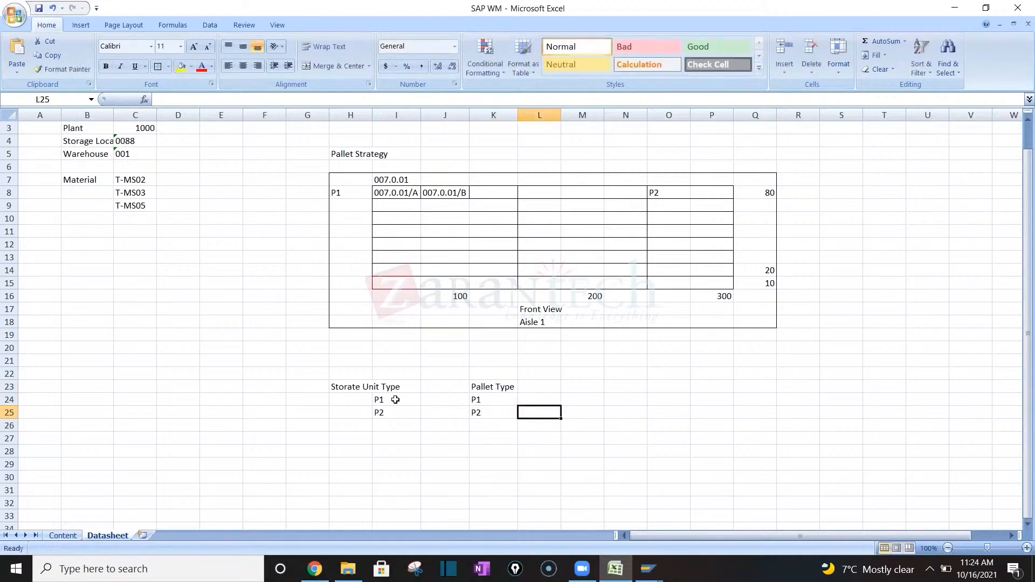
# Enter P1 in cells I28 and J28, consulting the bin sectioning entries in SAP for the pairing
pyautogui.click(394, 447)
pyautogui.write('P1')
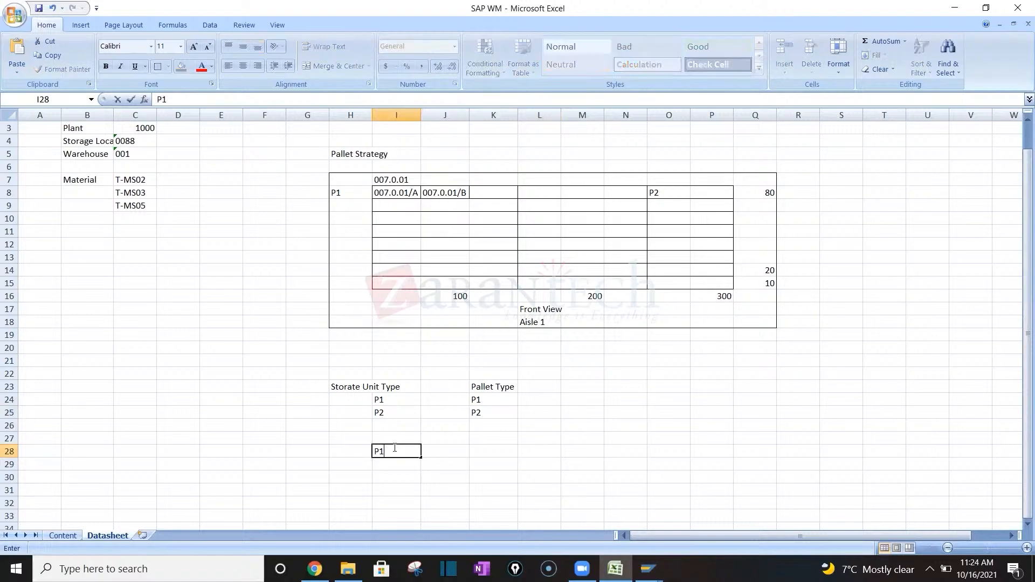
pyautogui.press('Tab')
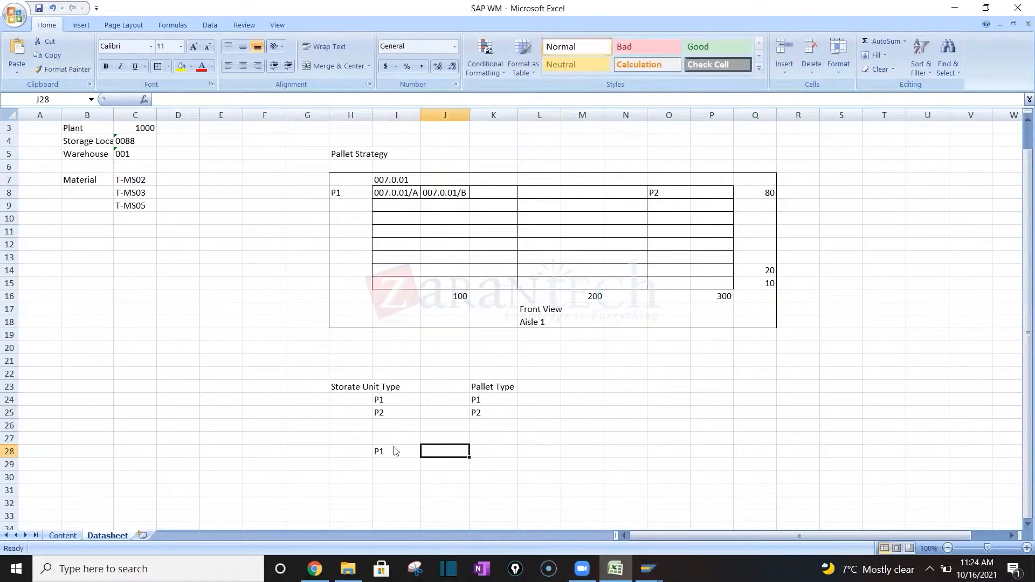
pyautogui.hotkey('alt', 'Tab')
pyautogui.hotkey('alt', 'Tab')
pyautogui.hotkey('alt', 'Tab')
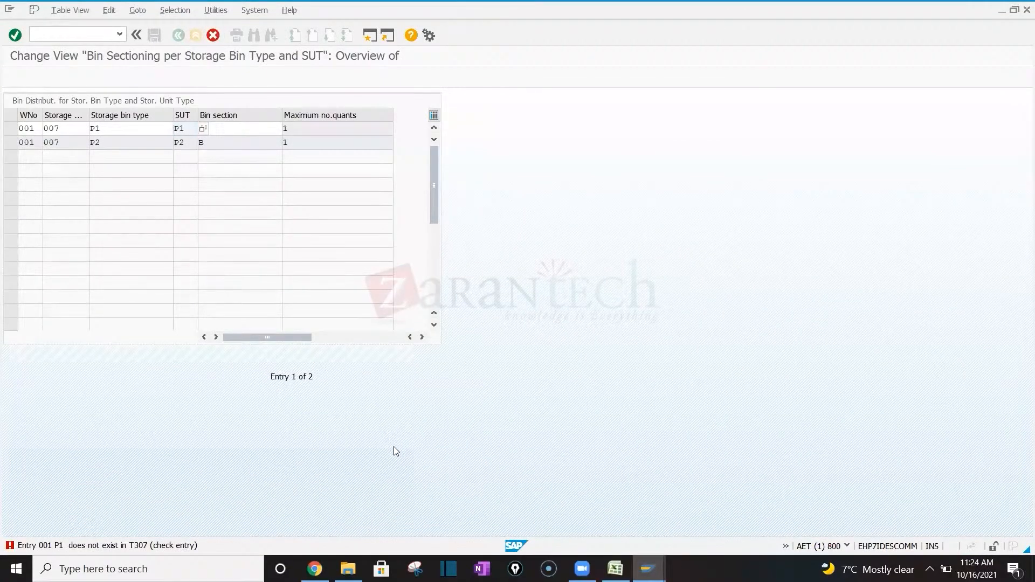
pyautogui.hotkey('alt', 'Tab')
pyautogui.hotkey('alt', 'Tab')
pyautogui.write('P1')
pyautogui.press('Tab')
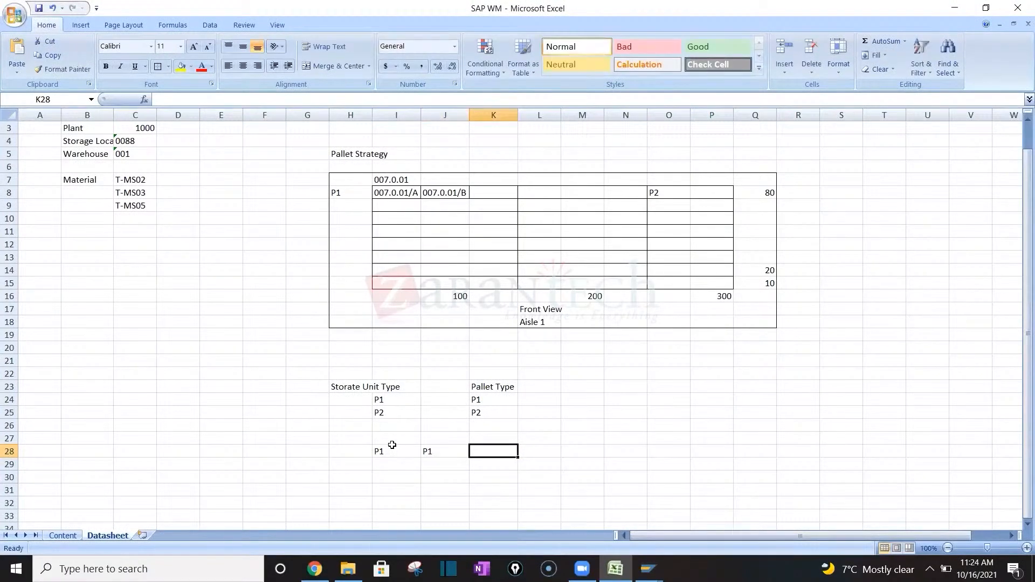
# Add the headings SUT, PT and No of Sections in cells I27, J27 and K27
pyautogui.click(392, 447)
pyautogui.click(392, 444)
pyautogui.write('SUT')
pyautogui.press('Tab')
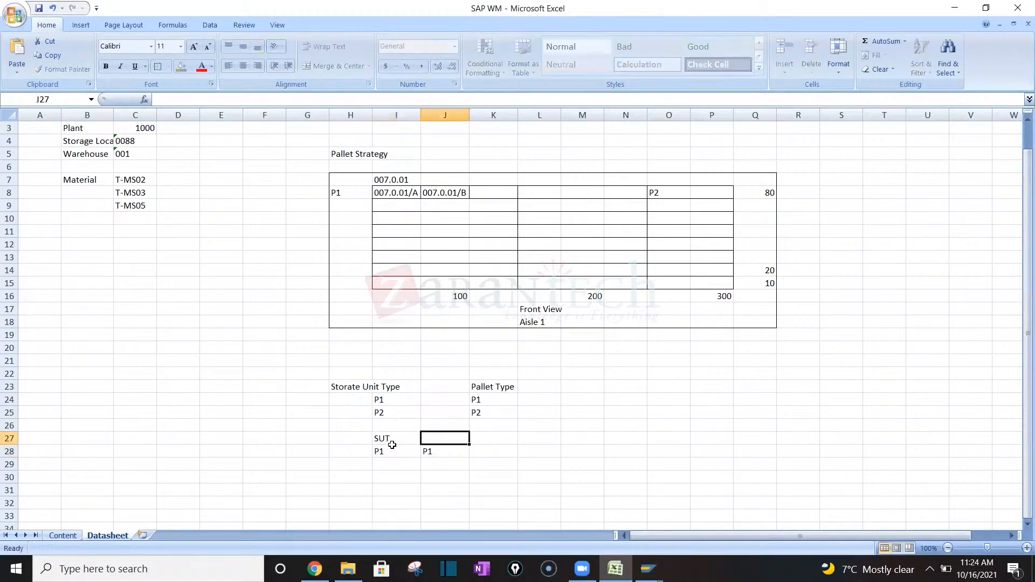
pyautogui.write('PT')
pyautogui.press('Tab')
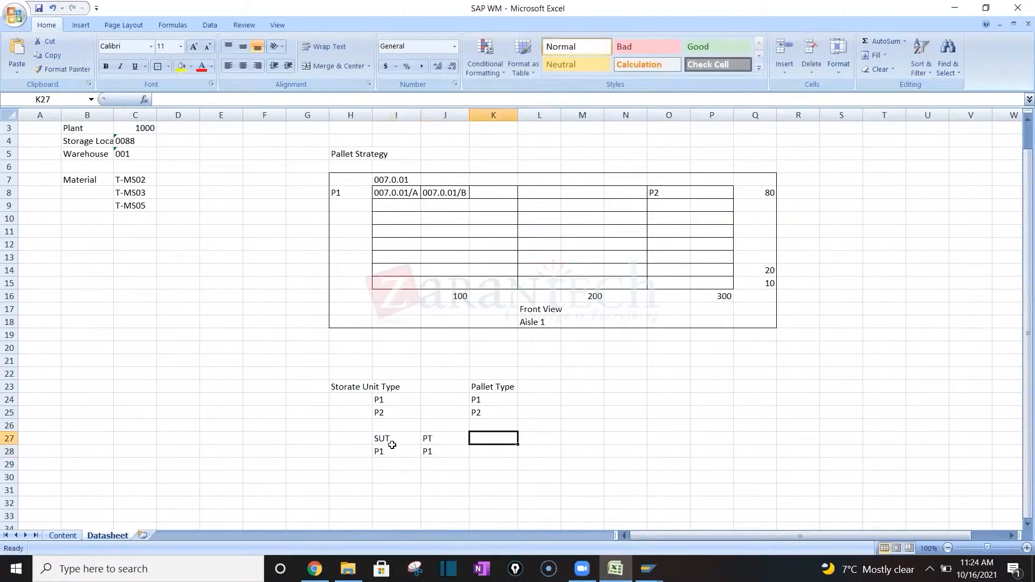
pyautogui.write('N')
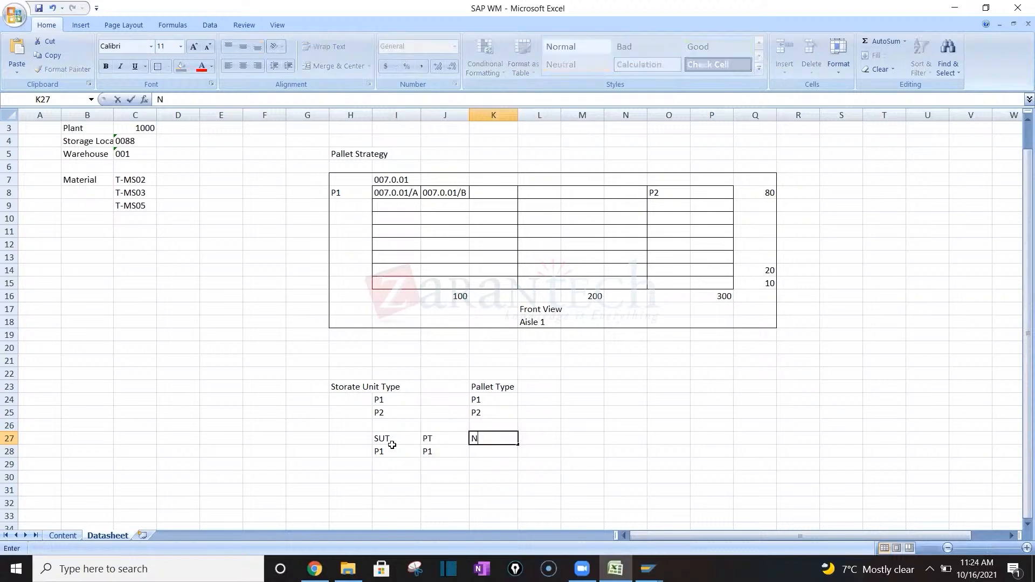
pyautogui.write('o of Sections')
pyautogui.press('Return')
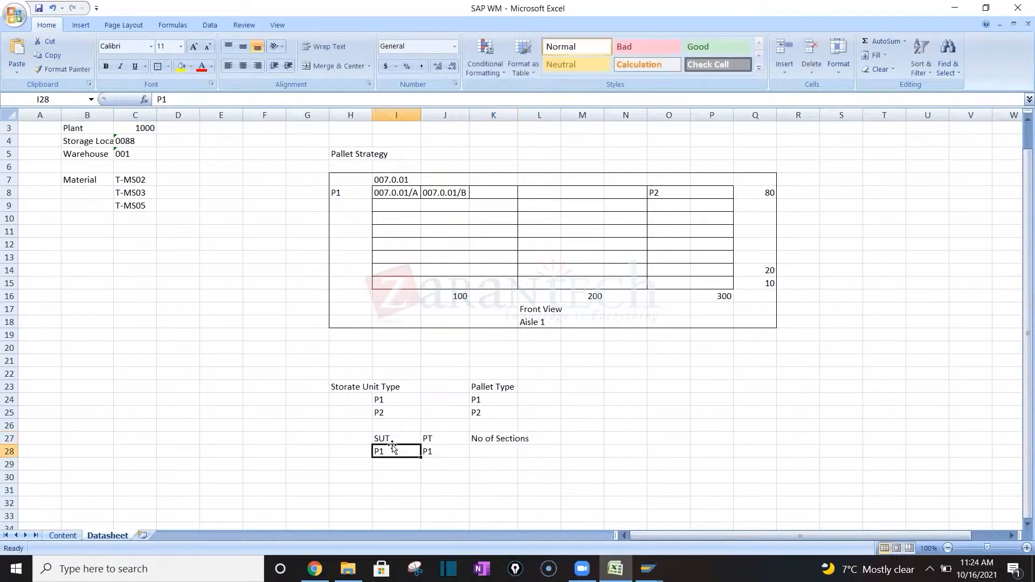
# Describe pallet type P1 as Skid in cell L24 of the Excel datasheet
pyautogui.hotkey('alt', 'Tab')
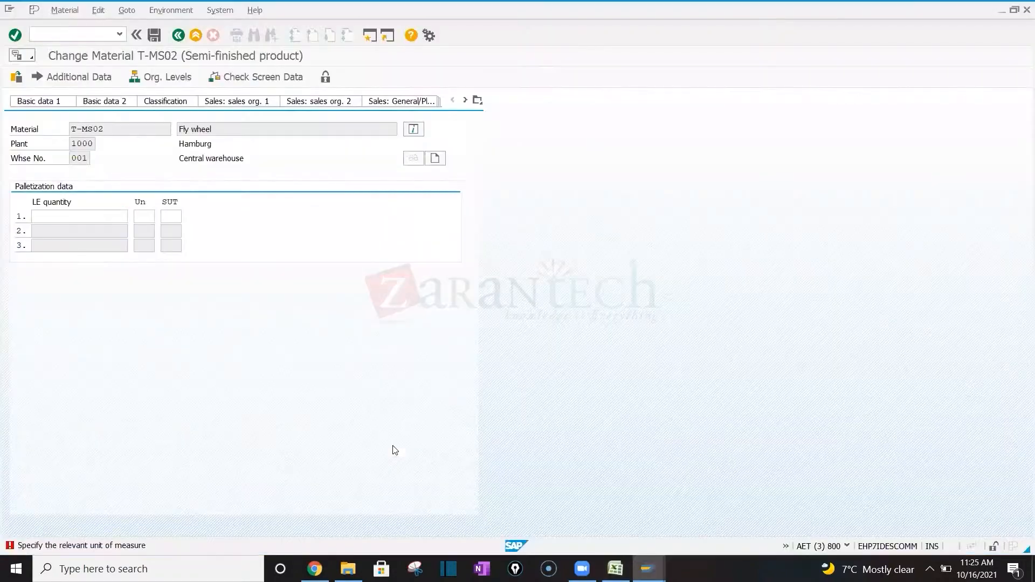
pyautogui.hotkey('alt', 'Tab')
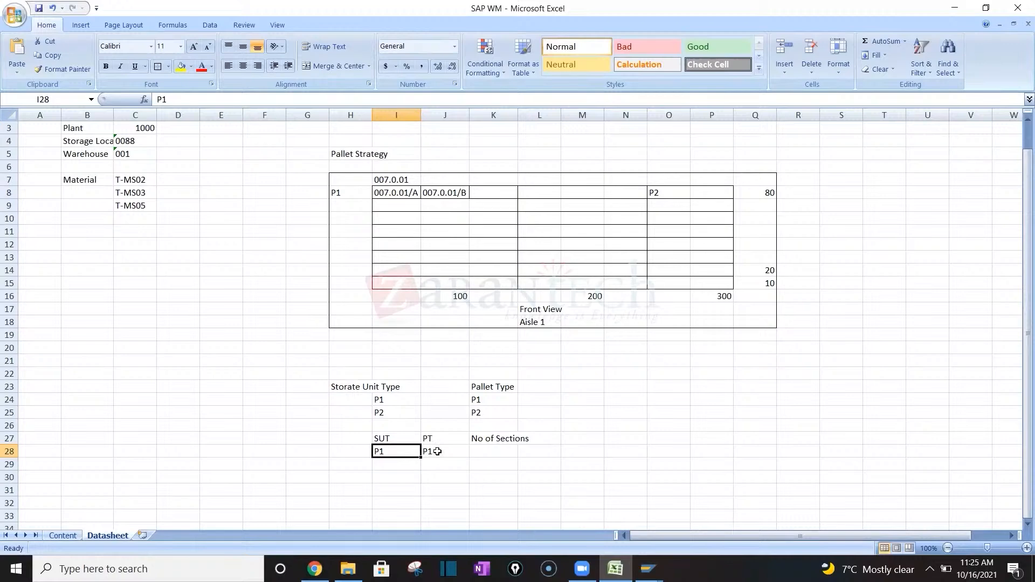
pyautogui.click(537, 397)
pyautogui.write('Skid')
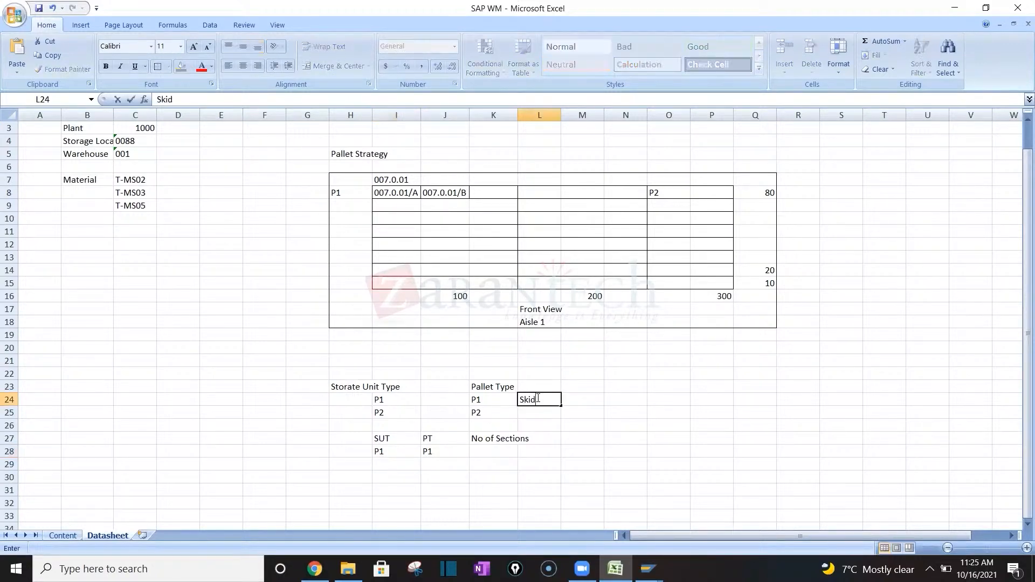
pyautogui.press('Return')
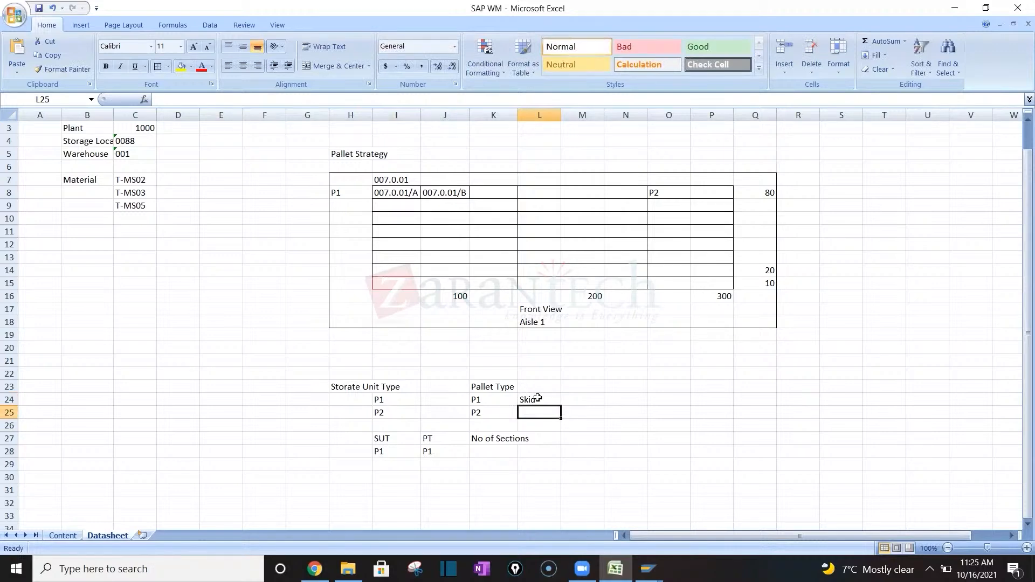
# Enter "Crate" in L25 as the description of pallet type P2
pyautogui.write('Creat')
pyautogui.press('BackSpace')
pyautogui.press('BackSpace')
pyautogui.press('BackSpace')
pyautogui.write('ate')
pyautogui.press('Return')
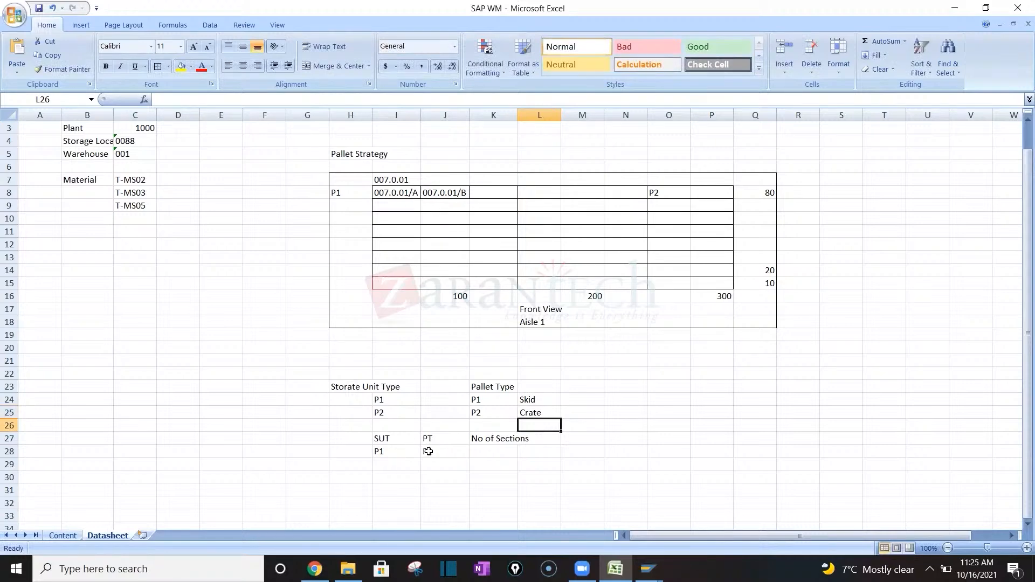
# Enter 3 as the number of sections for SUT P1 with PT P1 in row 28
pyautogui.click(439, 453)
pyautogui.click(480, 449)
pyautogui.write('3')
pyautogui.press('Return')
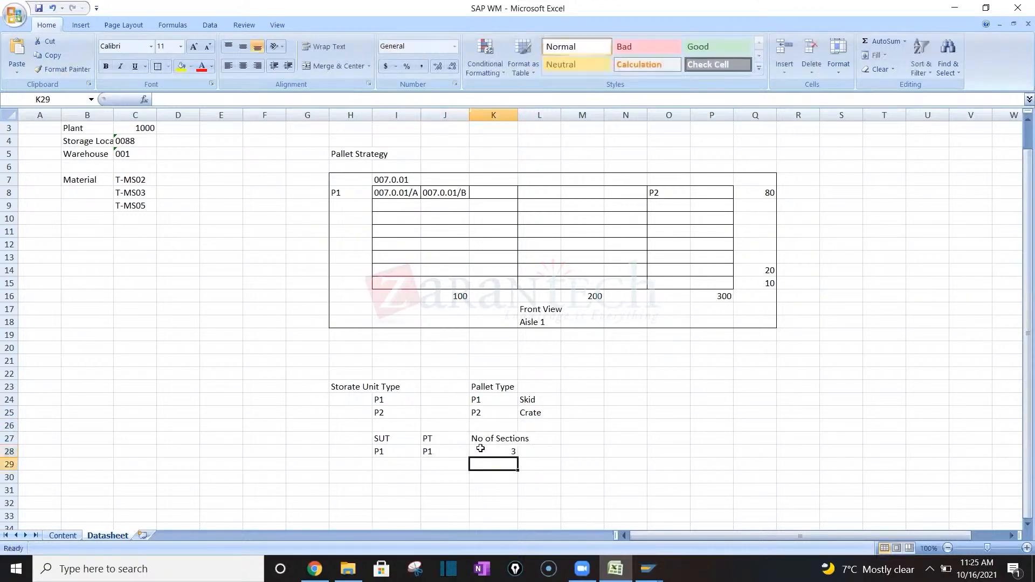
# Add a row 29 entry with SUT P1, PT P2 and 2 sections
pyautogui.click(405, 465)
pyautogui.write('P1')
pyautogui.press('Tab')
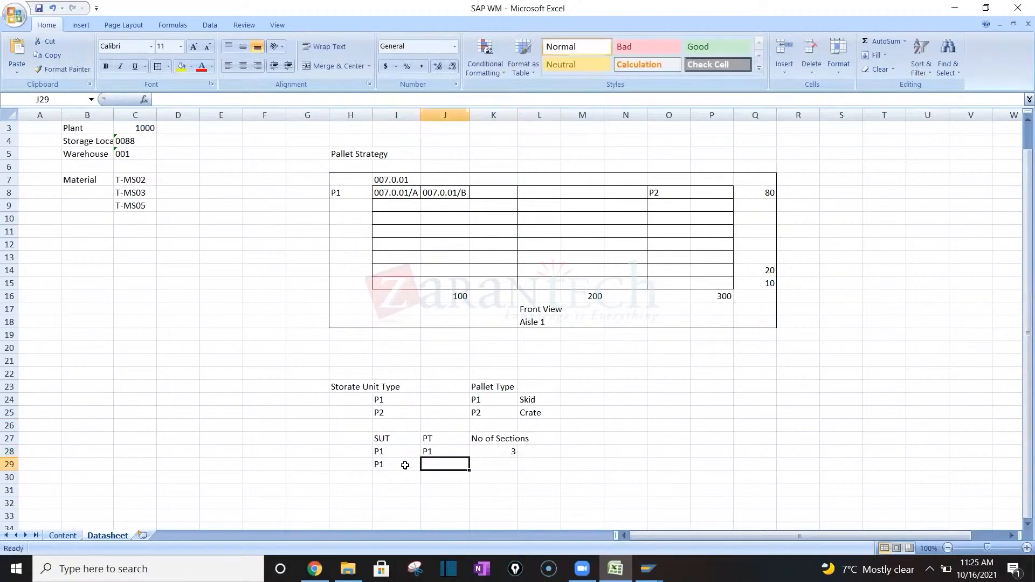
pyautogui.write('P2')
pyautogui.press('Tab')
pyautogui.write('2')
pyautogui.press('Return')
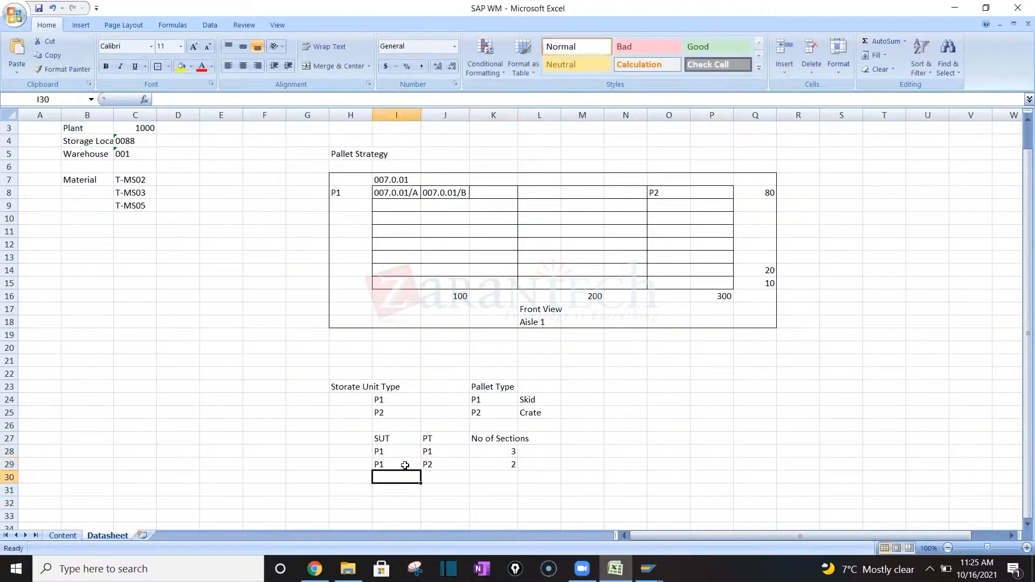
# Add a row 30 entry with SUT P2, PT P2 and 1 section
pyautogui.write('P2')
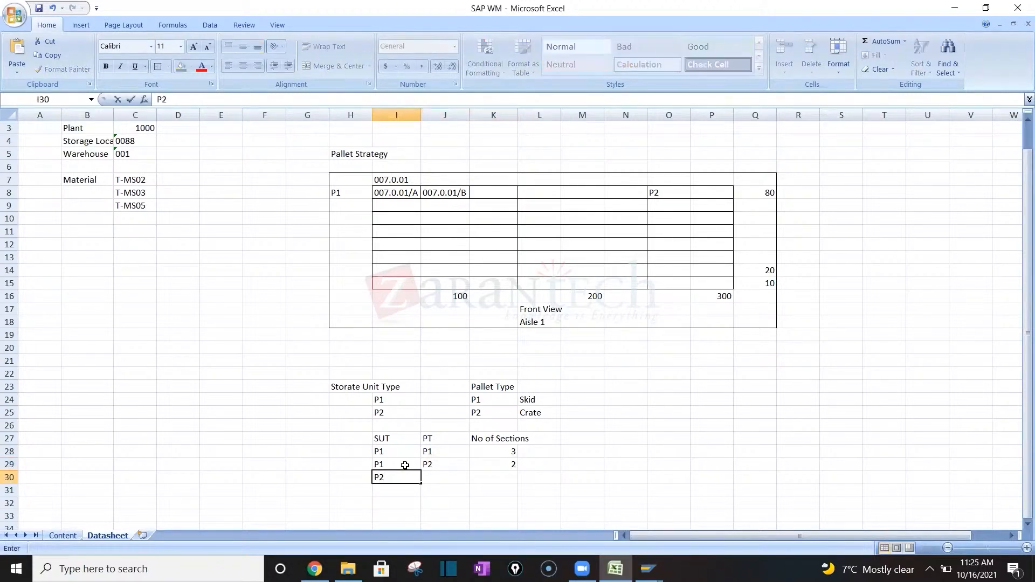
pyautogui.press('Tab')
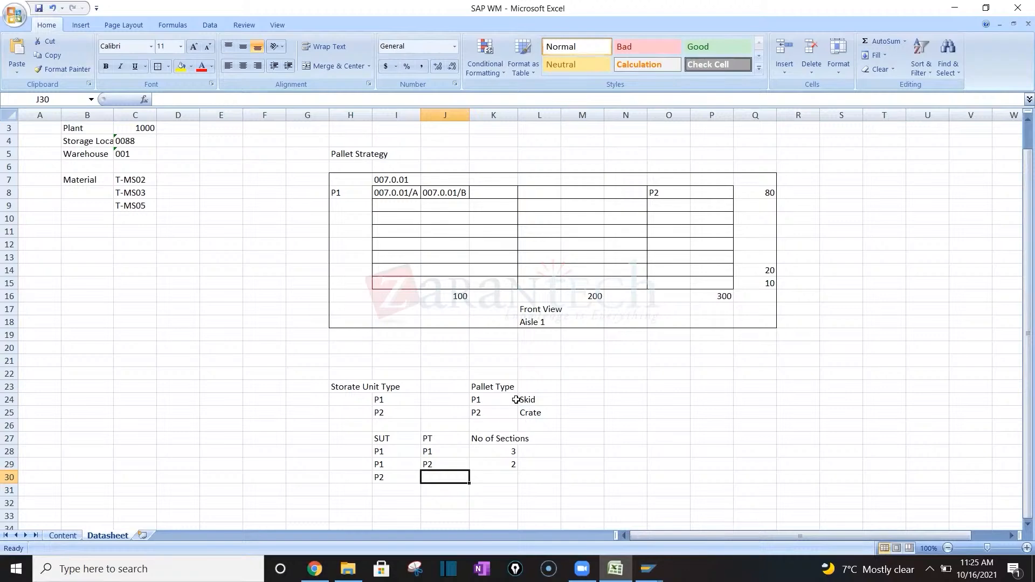
pyautogui.write('P2')
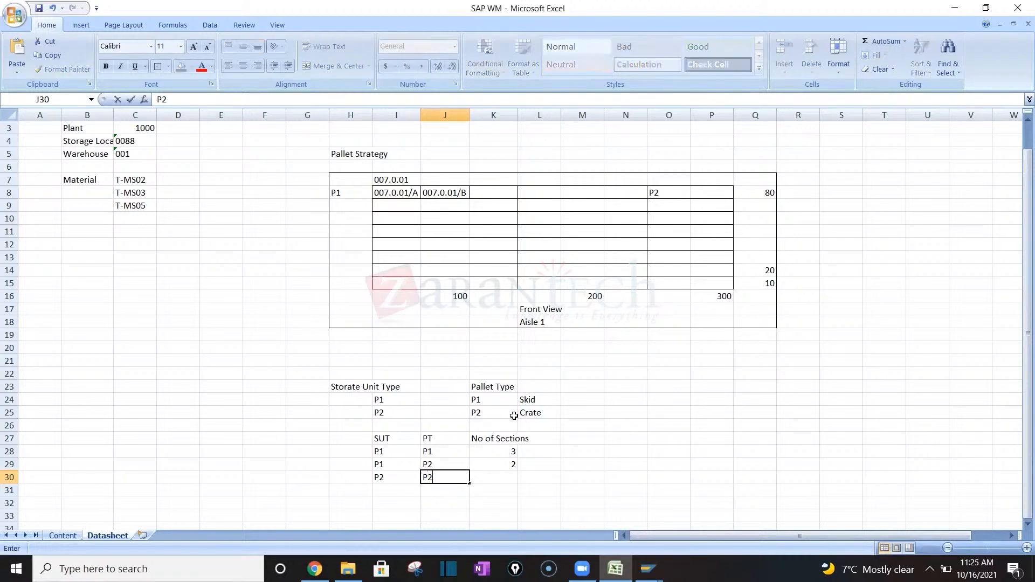
pyautogui.press('Tab')
pyautogui.write('1')
pyautogui.press('Return')
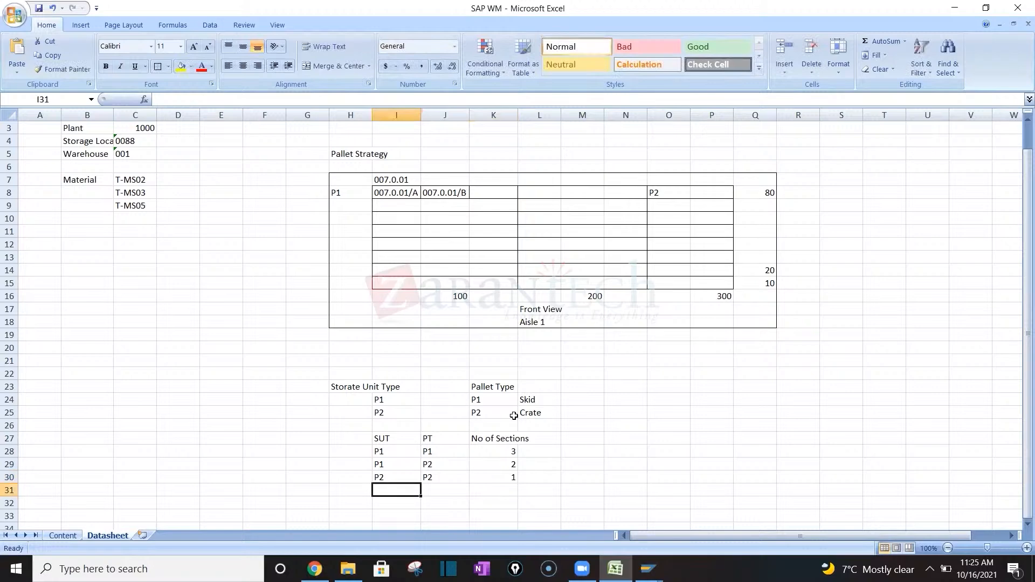
pyautogui.click(501, 477)
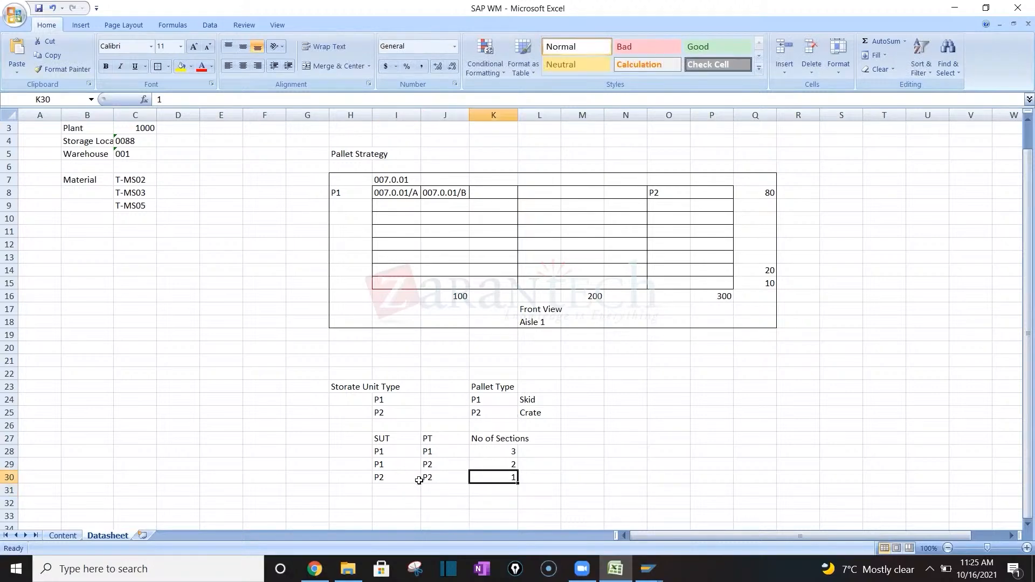
# Add a row 31 entry with SUT P2, PT P1 and the note "Storage not possible"
pyautogui.click(394, 487)
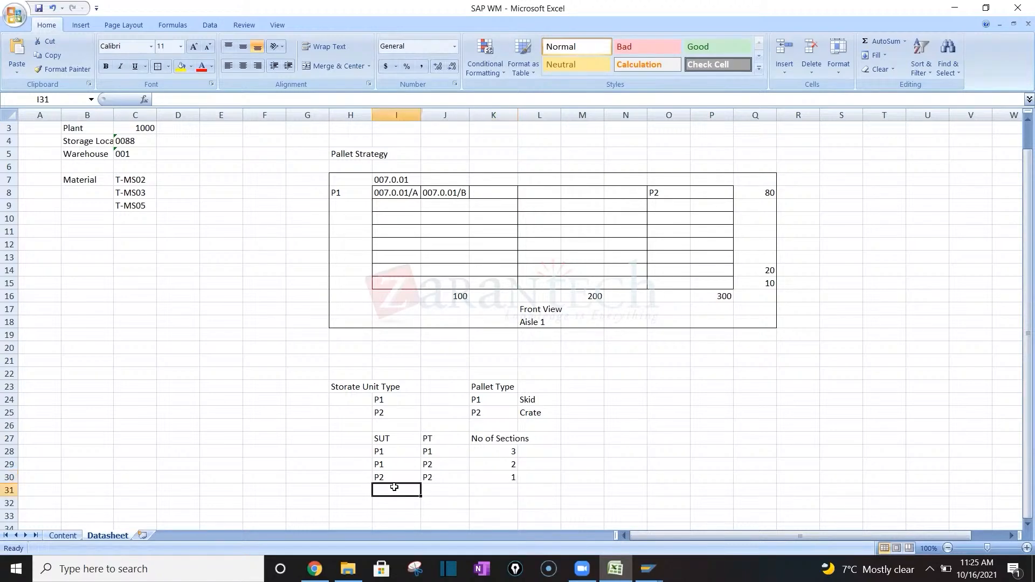
pyautogui.write('P@')
pyautogui.press('BackSpace')
pyautogui.write('2')
pyautogui.press('Tab')
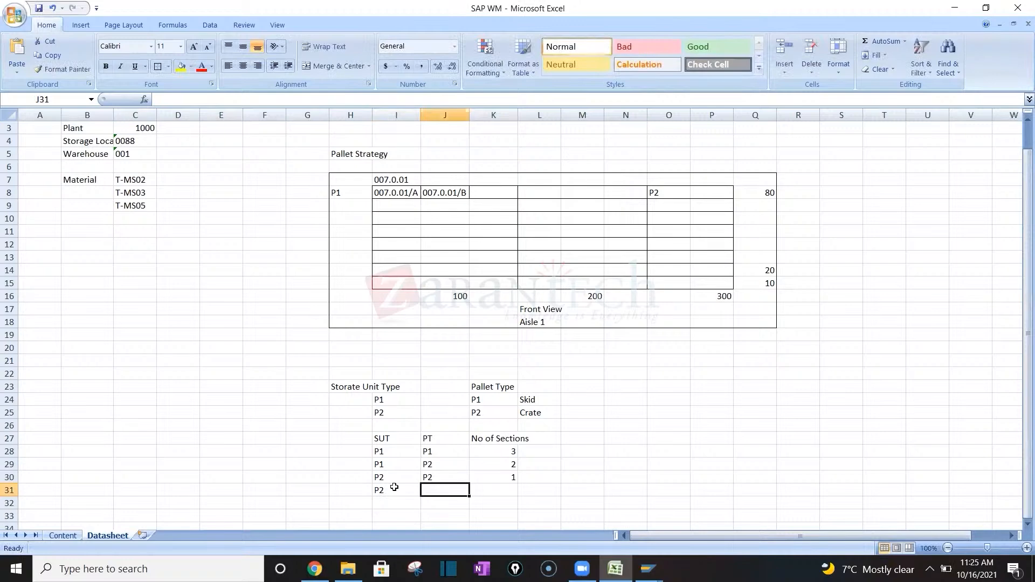
pyautogui.write('P1')
pyautogui.press('Tab')
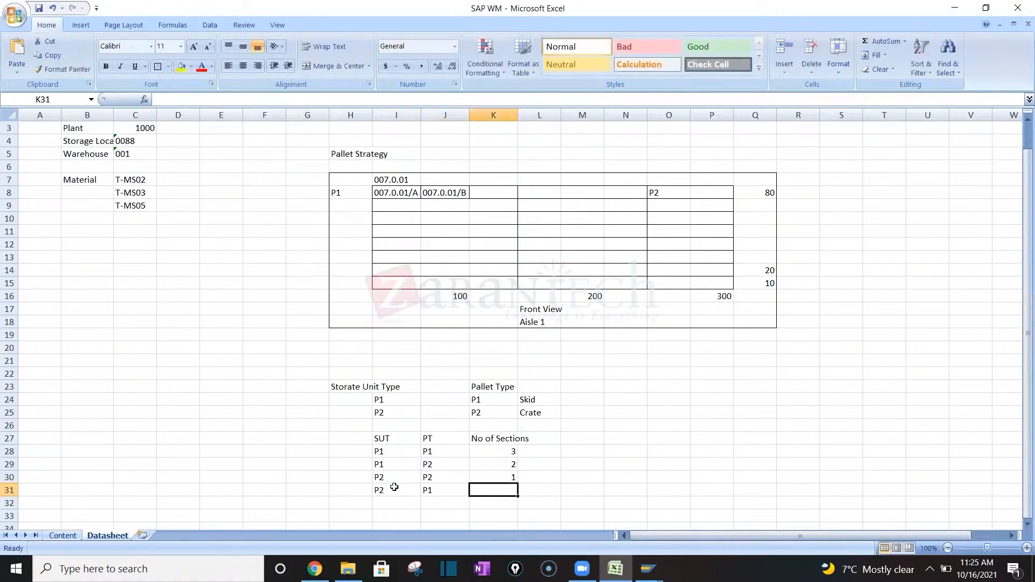
pyautogui.write('Storage not possi')
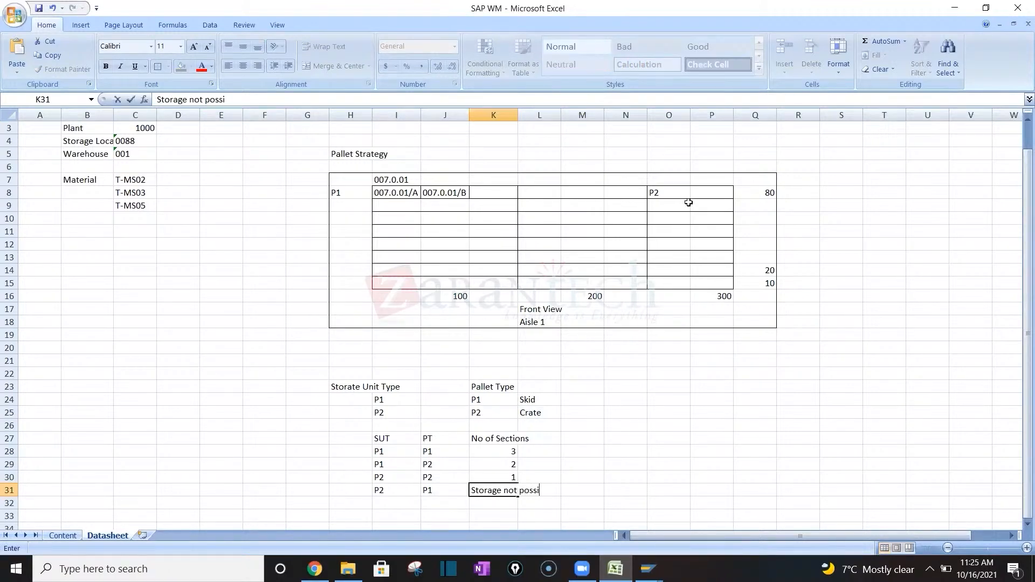
pyautogui.write('ble')
pyautogui.press('Return')
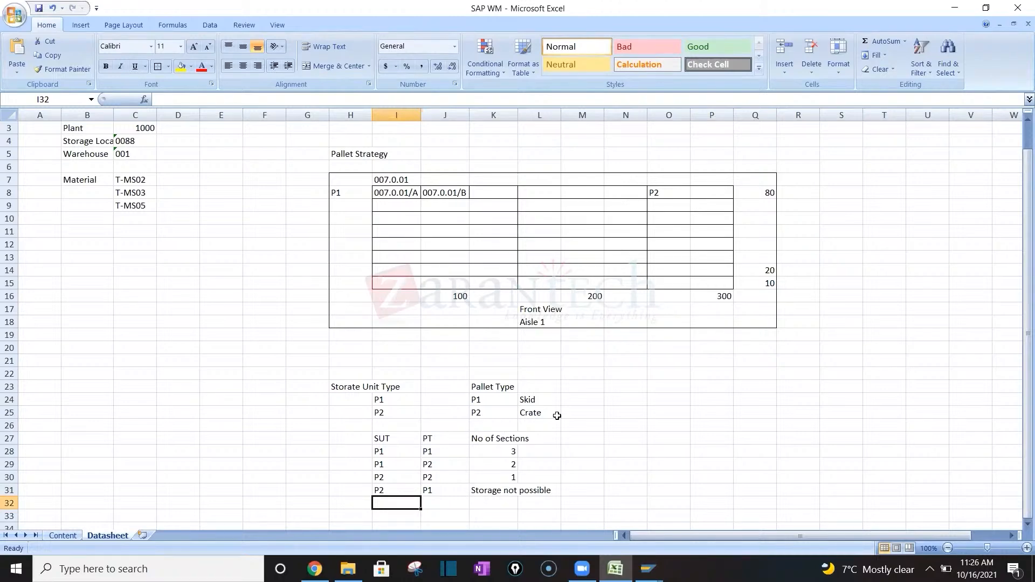
# Clear the row 31 entry for SUT P2 with PT P1, including its note
pyautogui.moveTo(683, 189); pyautogui.dragTo(699, 286)
pyautogui.moveTo(391, 488); pyautogui.dragTo(501, 498)
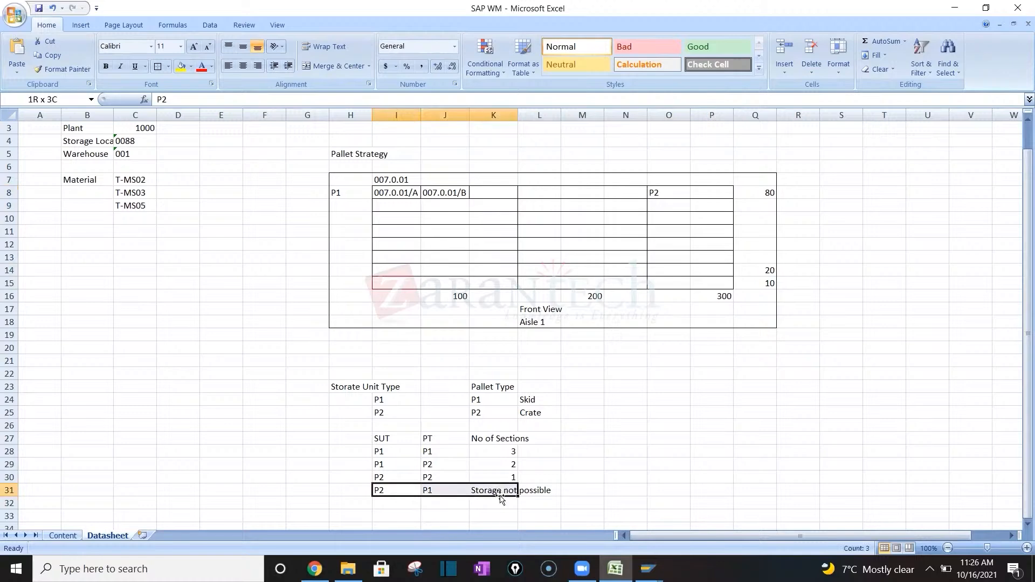
pyautogui.press('Delete')
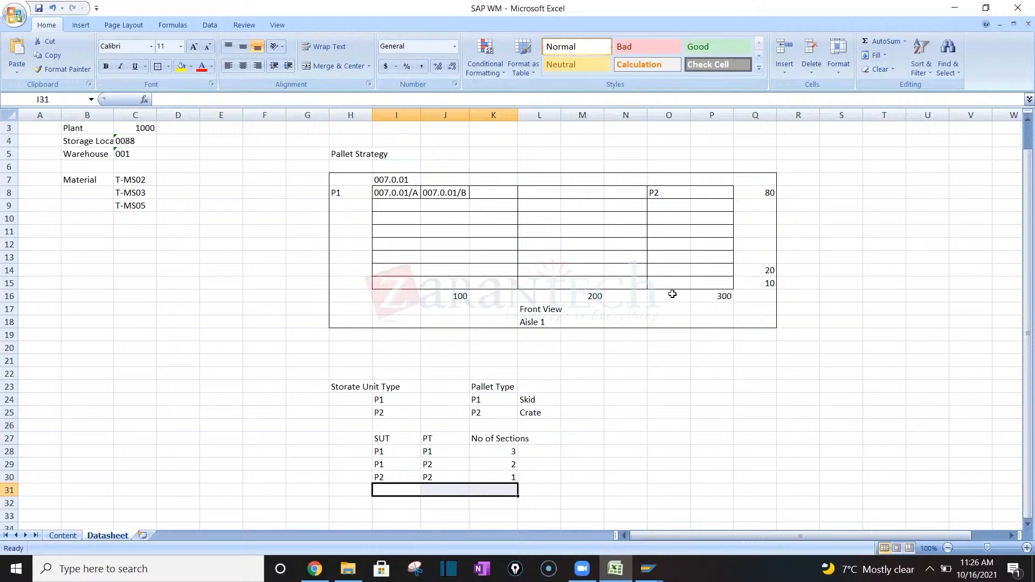
# Make the SUT, PT and No of Sections headings in row 27 bold
pyautogui.rightClick(501, 456)
pyautogui.press('Escape')
pyautogui.moveTo(400, 443); pyautogui.dragTo(493, 440)
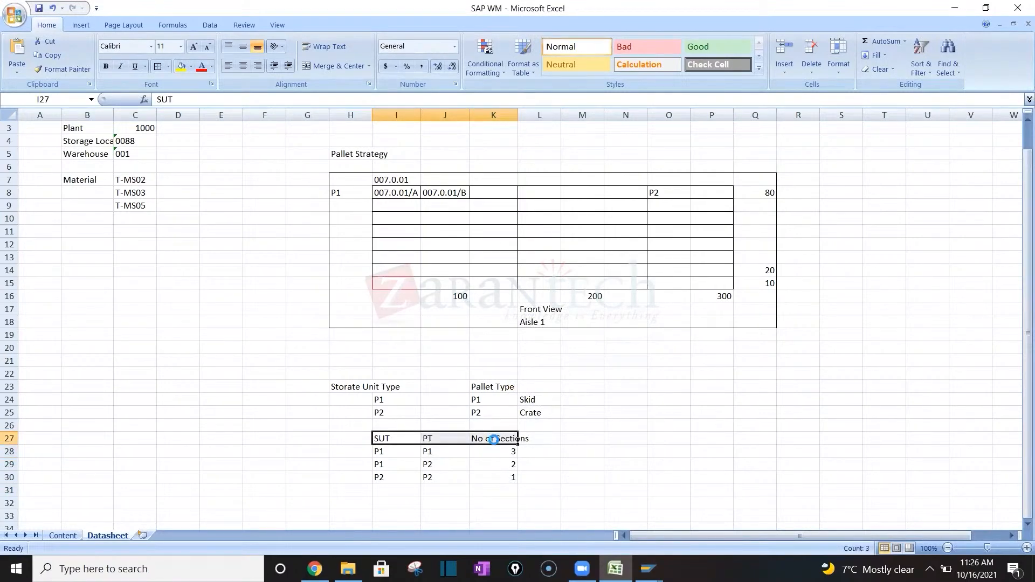
pyautogui.hotkey('ctrl', 'b')
# Switch to SAP and open the Warehouse Mgmt 2 view of material T-MS02
pyautogui.hotkey('alt', 'Tab')
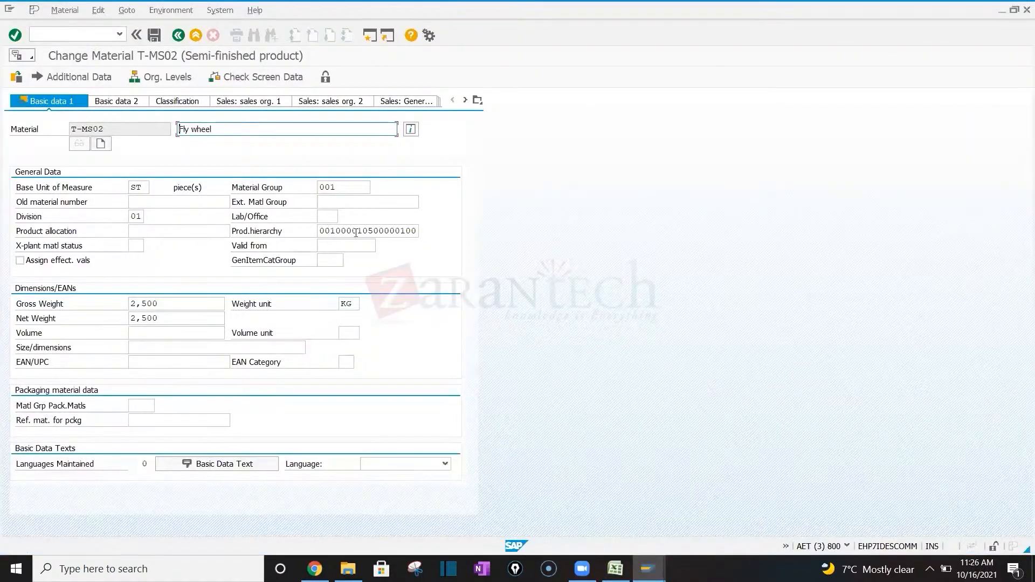
pyautogui.click(477, 100)
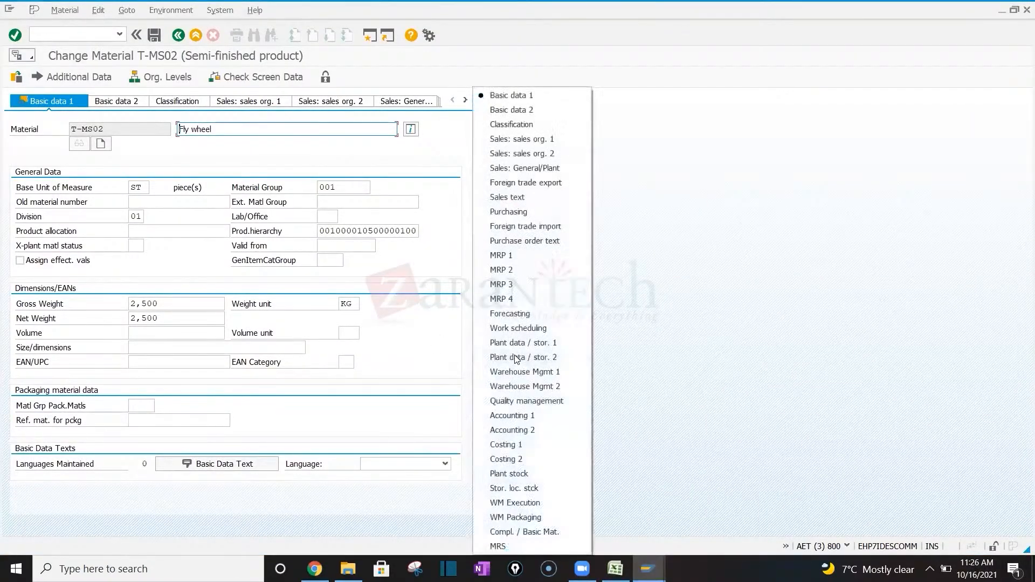
pyautogui.click(530, 384)
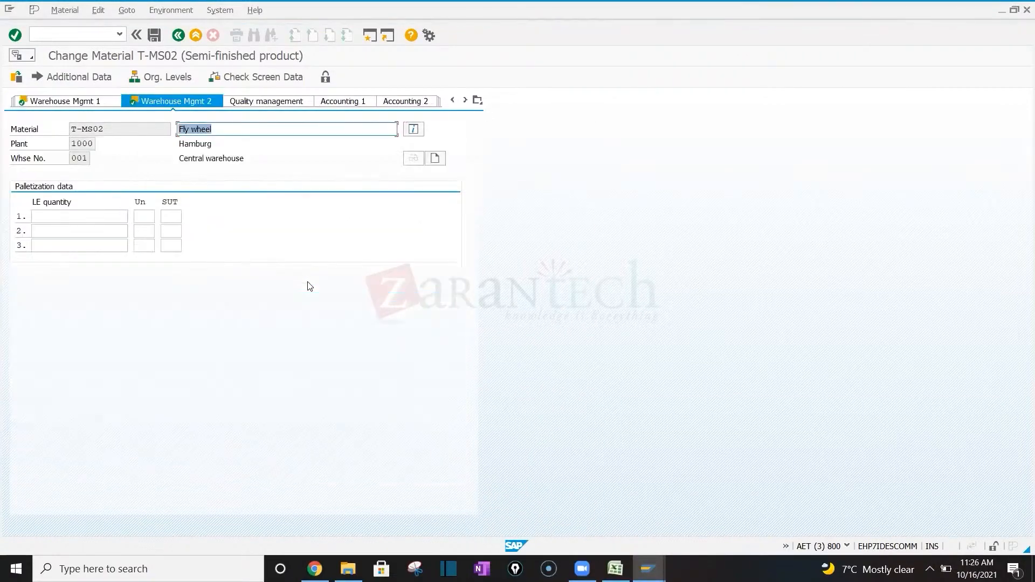
# Fill the first palletization line with LE quantity 10, unit ST and storage unit type P1
pyautogui.click(121, 226)
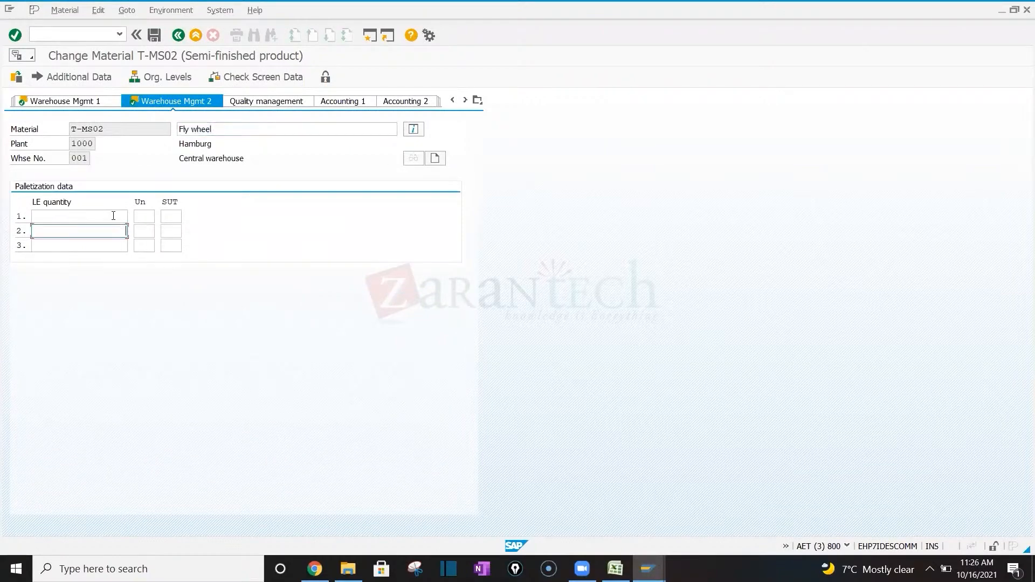
pyautogui.click(111, 215)
pyautogui.write('10')
pyautogui.press('Tab')
pyautogui.write('ST')
pyautogui.press('Tab')
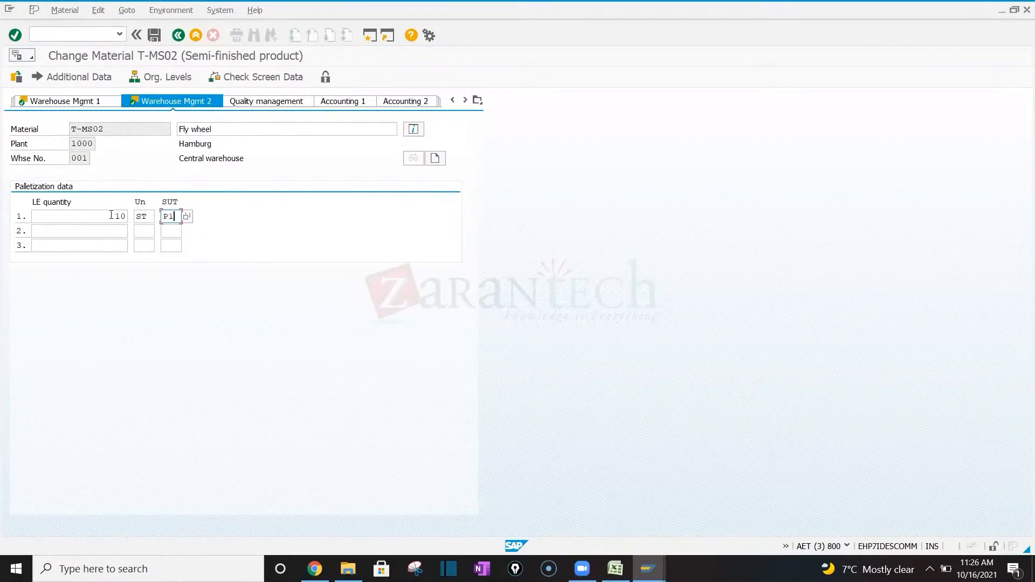
pyautogui.press('Tab')
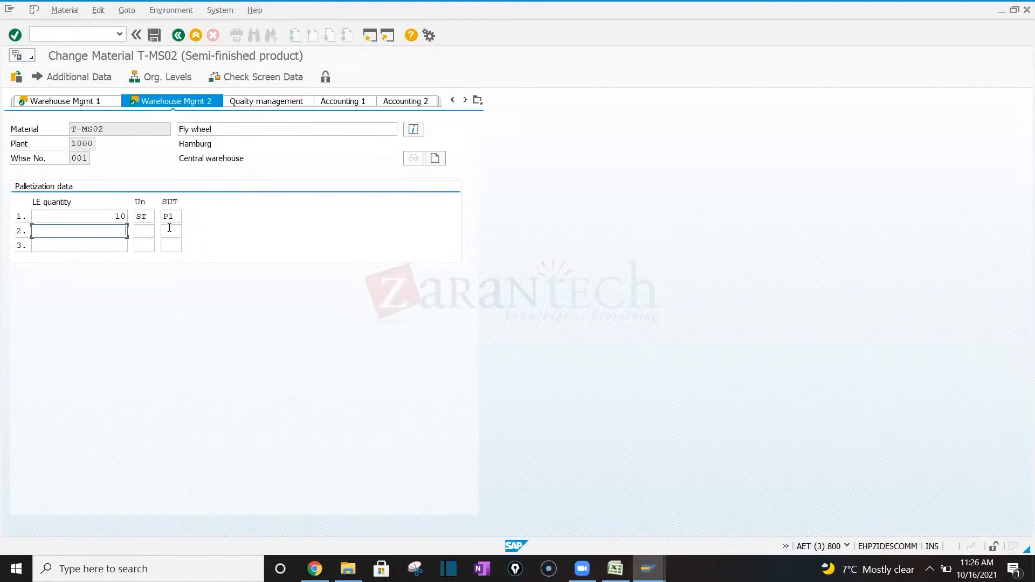
# Check the Skid pallet type in the Excel datasheet against the material number, quantity, unit and SUT entered in SAP
pyautogui.hotkey('alt', 'Tab')
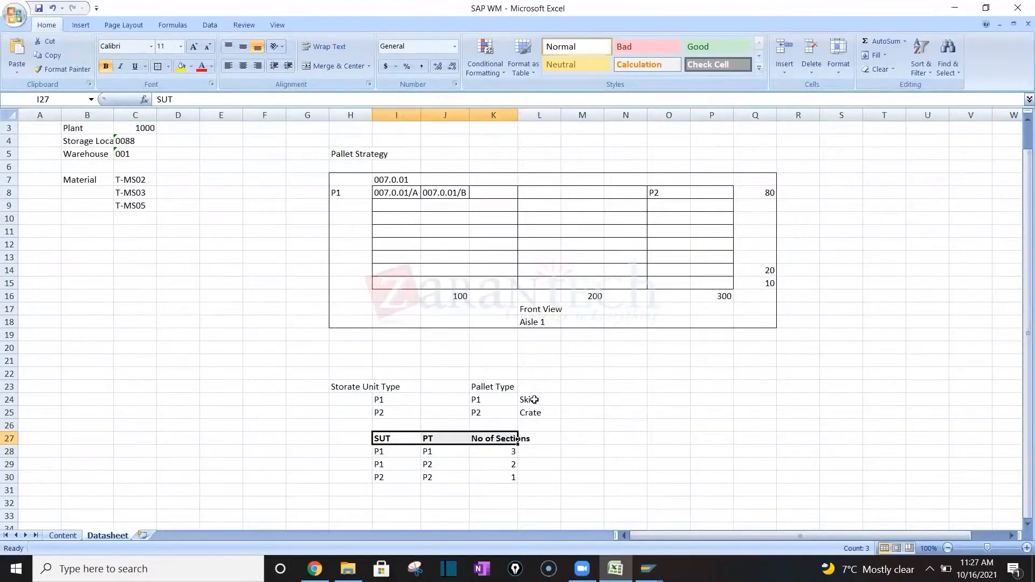
pyautogui.click(534, 399)
pyautogui.hotkey('alt', 'Tab')
pyautogui.click(172, 216)
pyautogui.click(114, 215)
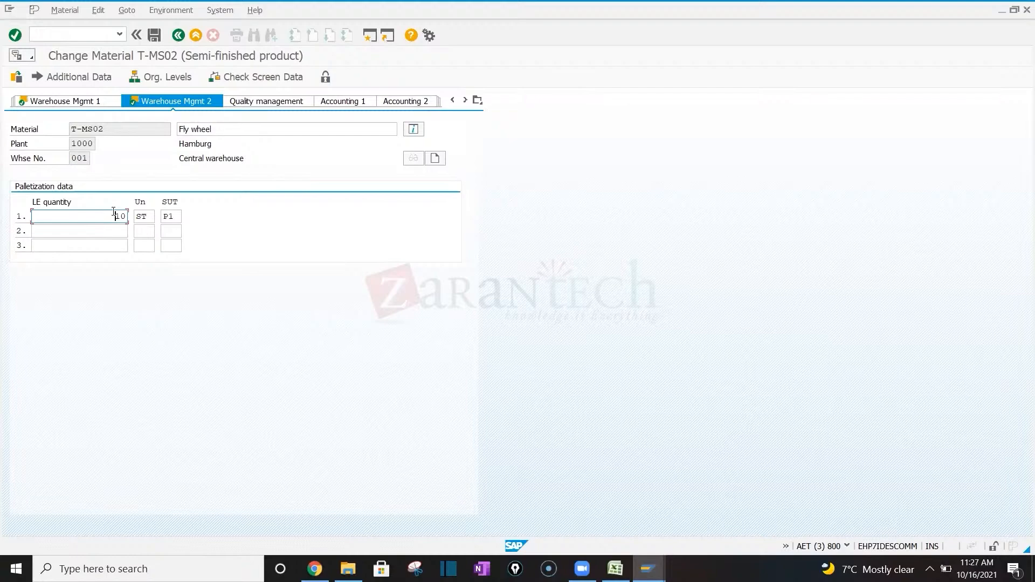
pyautogui.moveTo(110, 133); pyautogui.dragTo(69, 131)
pyautogui.hotkey('ctrl', 'c')
pyautogui.click(116, 215)
pyautogui.click(148, 218)
pyautogui.click(174, 214)
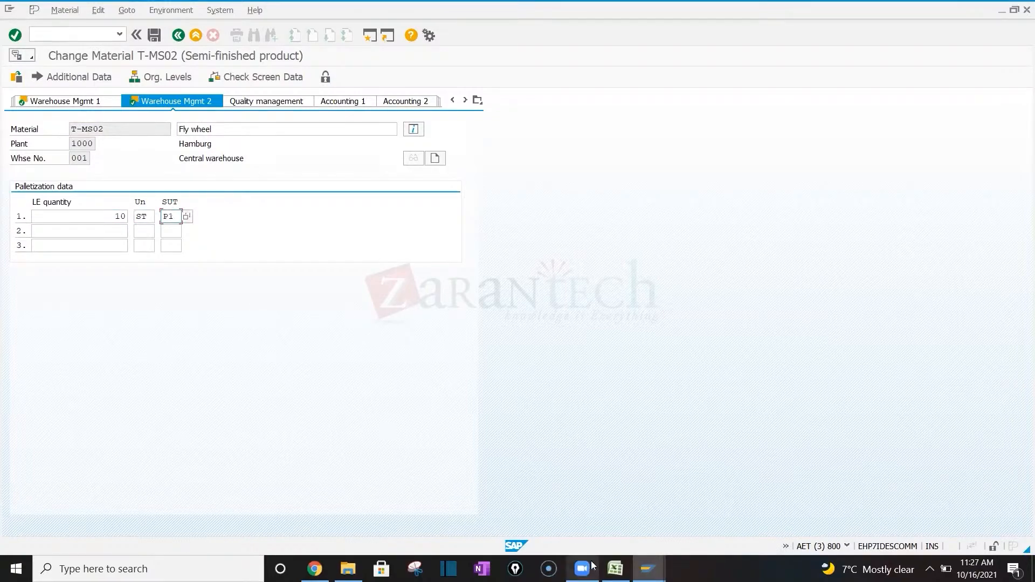
# Switch to the Excel datasheet and review storage unit types P1 and P2 and material T-MS02
pyautogui.click(615, 569)
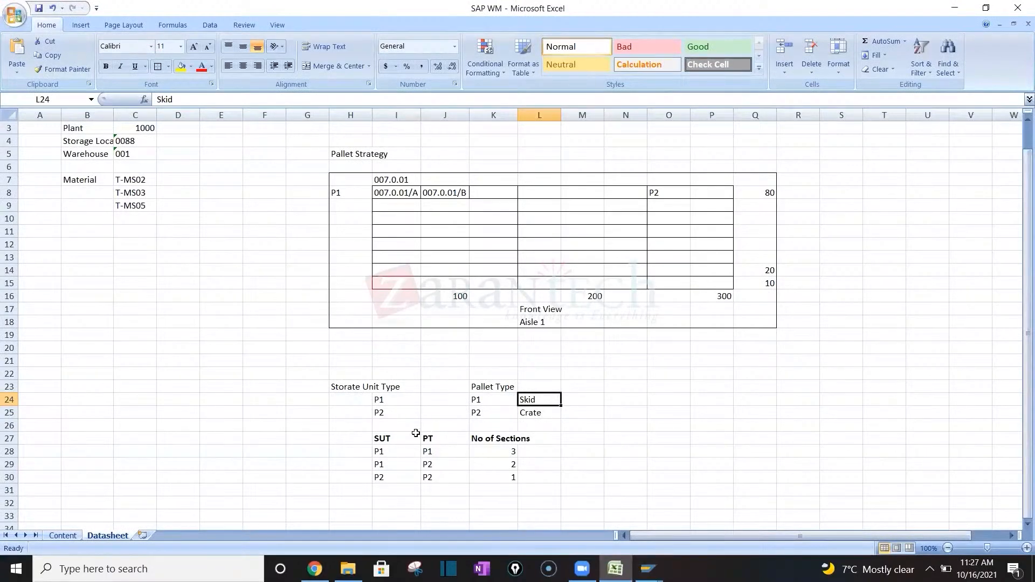
pyautogui.click(385, 402)
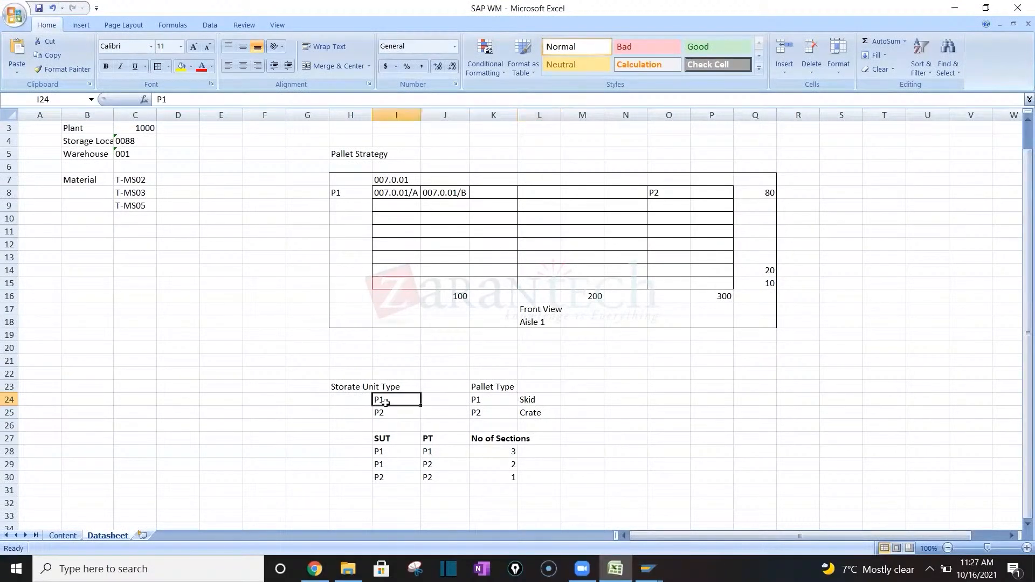
pyautogui.click(128, 178)
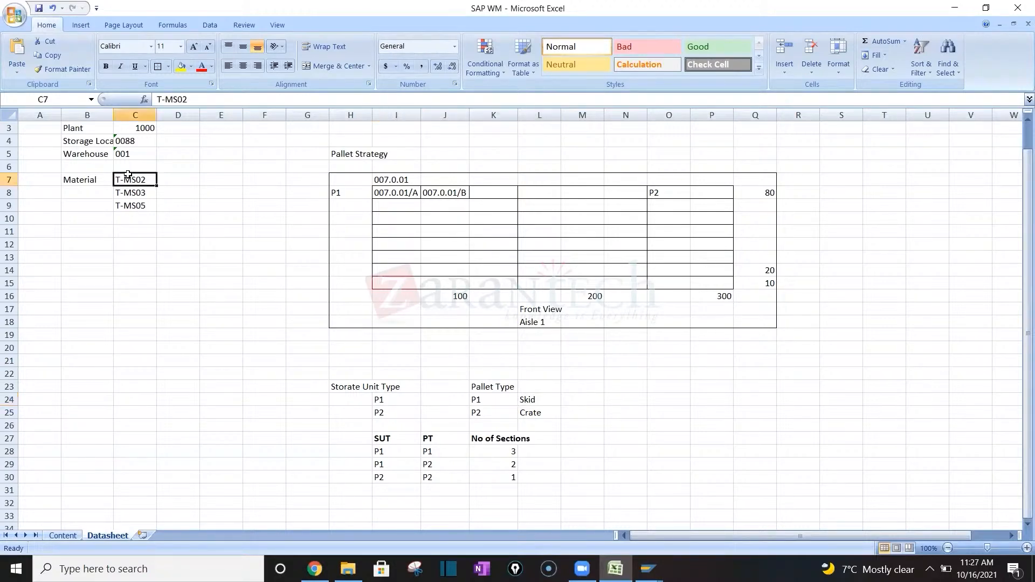
pyautogui.click(402, 396)
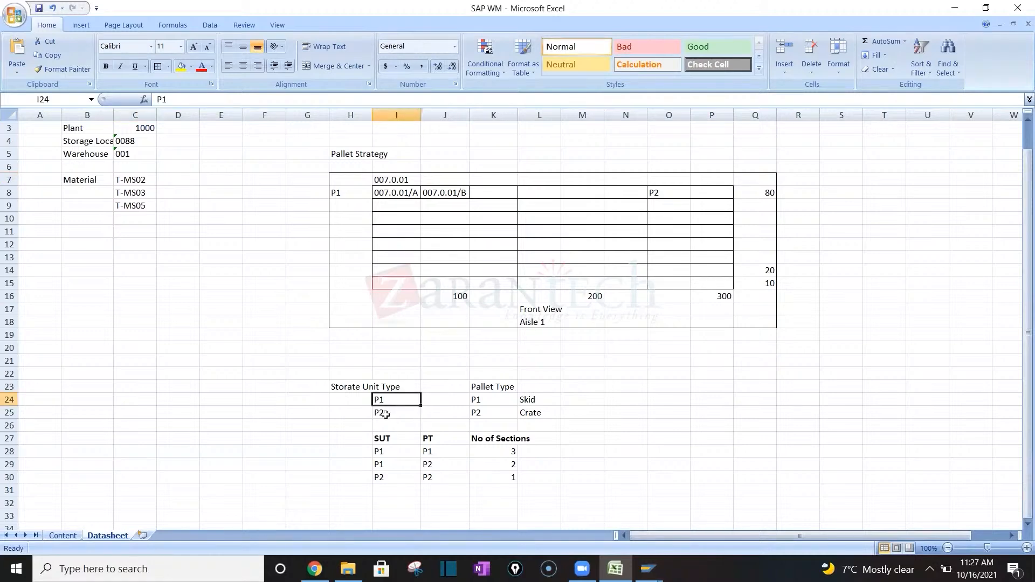
pyautogui.click(387, 415)
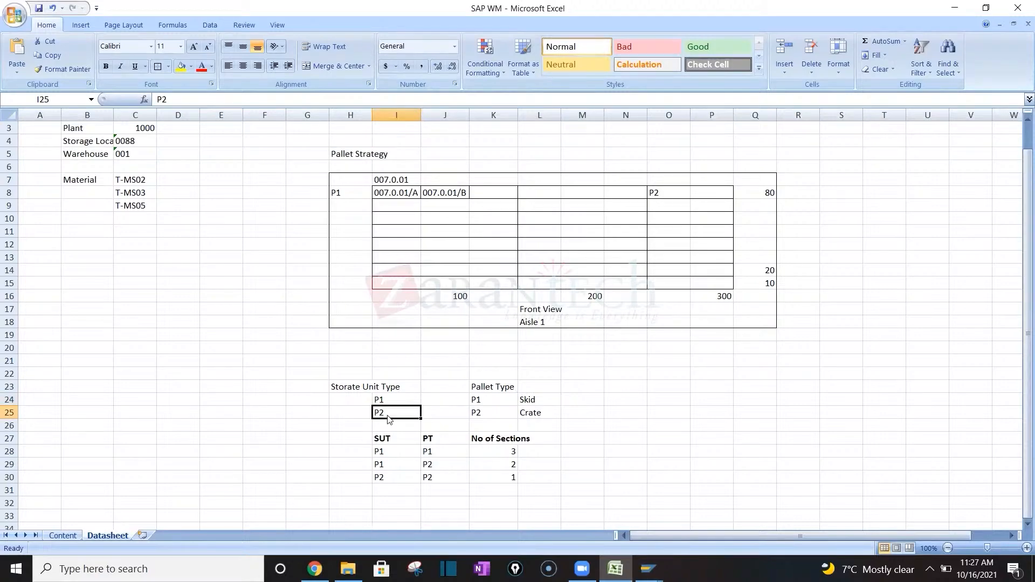
# Switch back to SAP, try to validate the palletization line, and read the resulting message's details in the Performance Assistant
pyautogui.hotkey('alt', 'Tab')
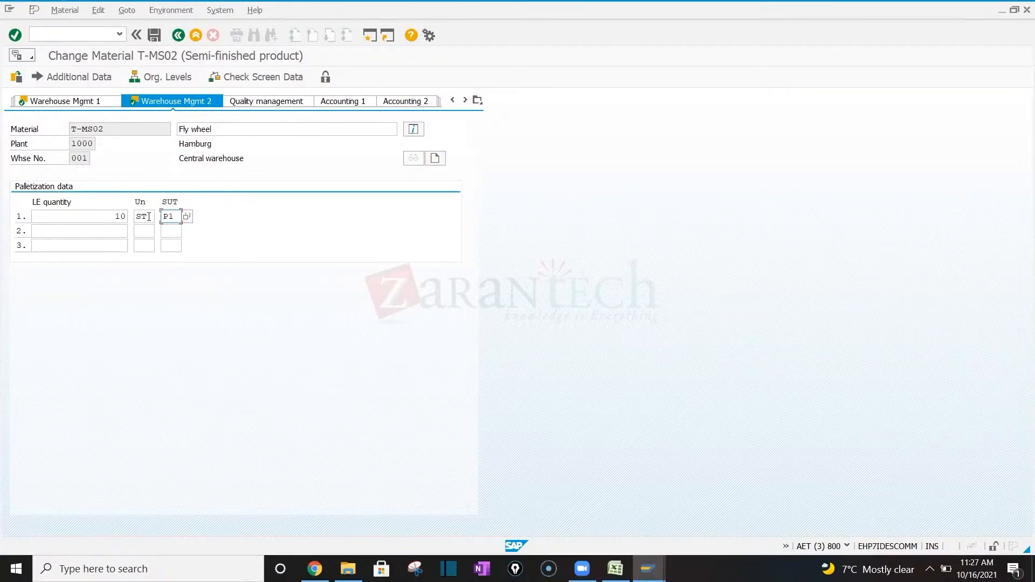
pyautogui.press('Return')
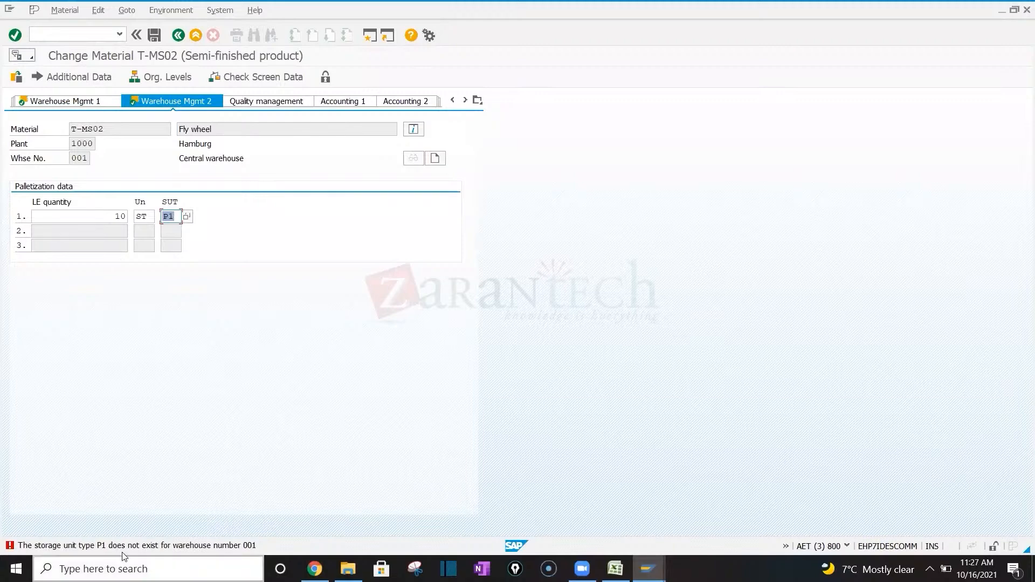
pyautogui.click(134, 546)
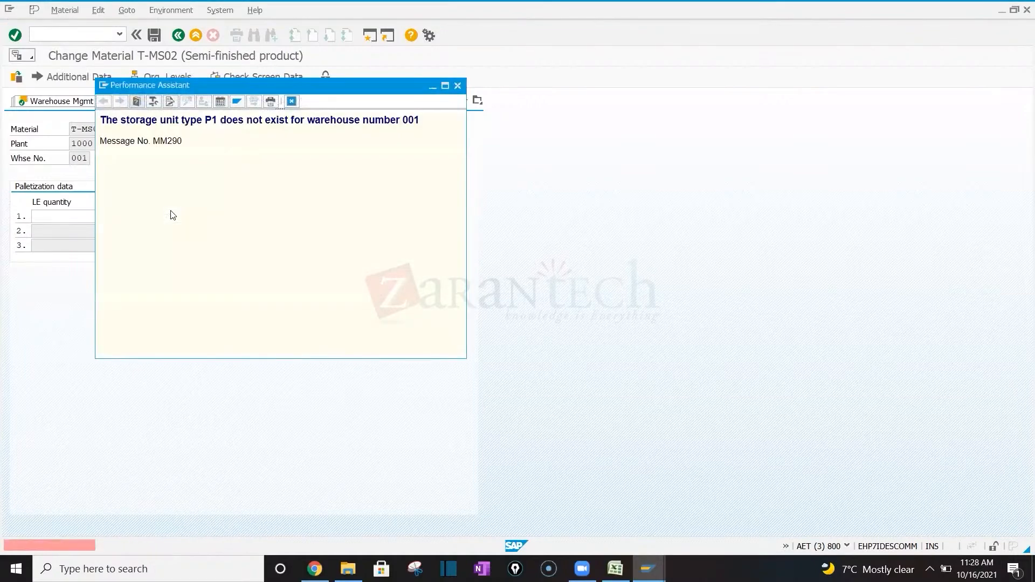
pyautogui.click(457, 86)
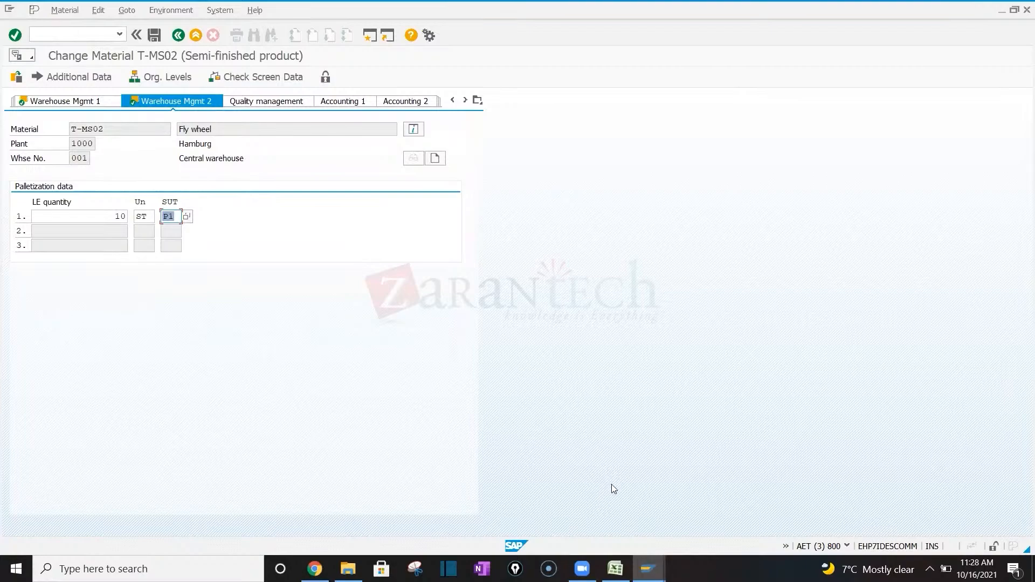
# Switch to the Display IMG session and open the Storage Unit Types definition of the warehouse management Storage Bin Type Search
pyautogui.click(648, 569)
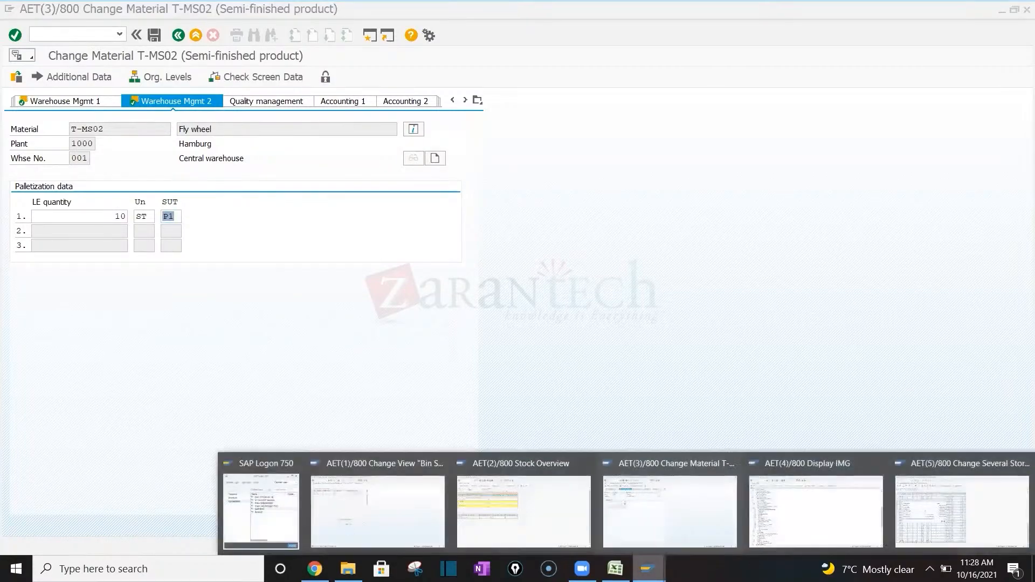
pyautogui.click(766, 497)
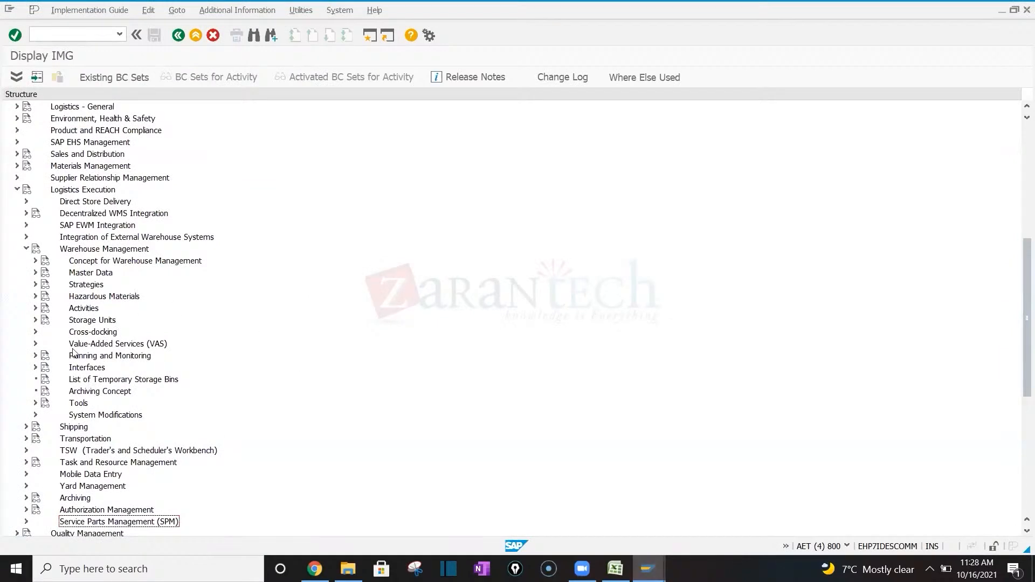
pyautogui.click(98, 272)
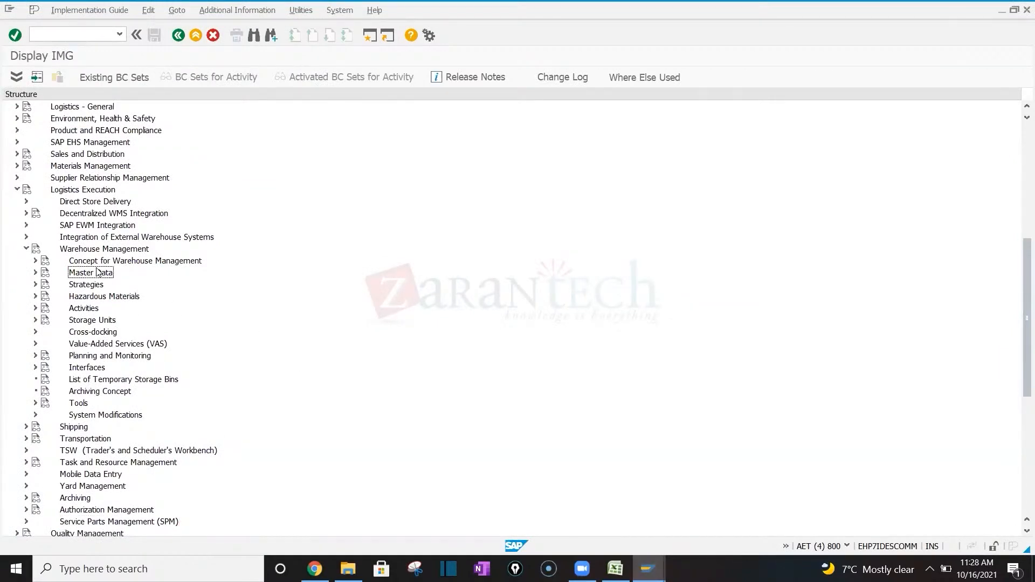
pyautogui.click(34, 285)
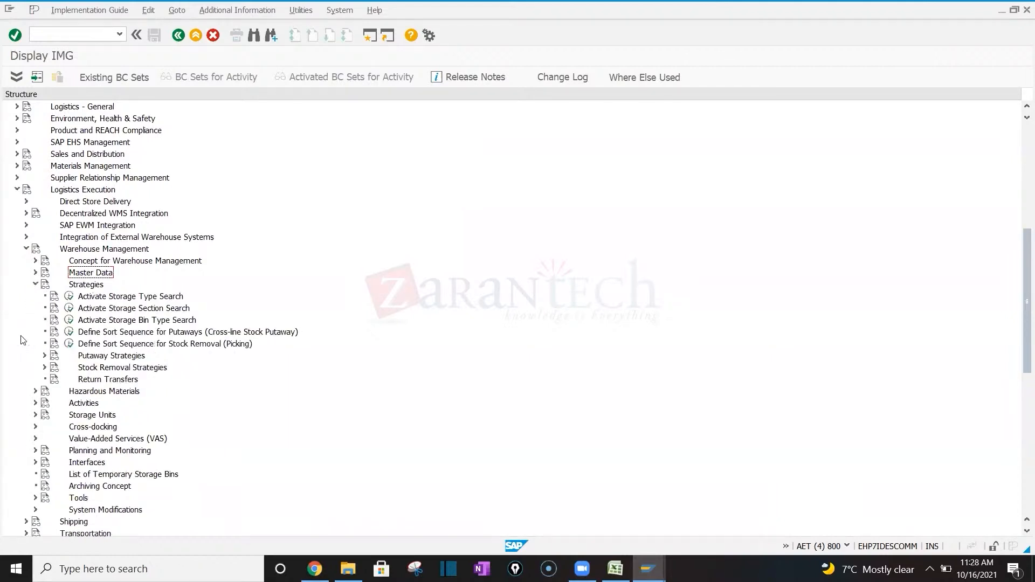
pyautogui.click(35, 403)
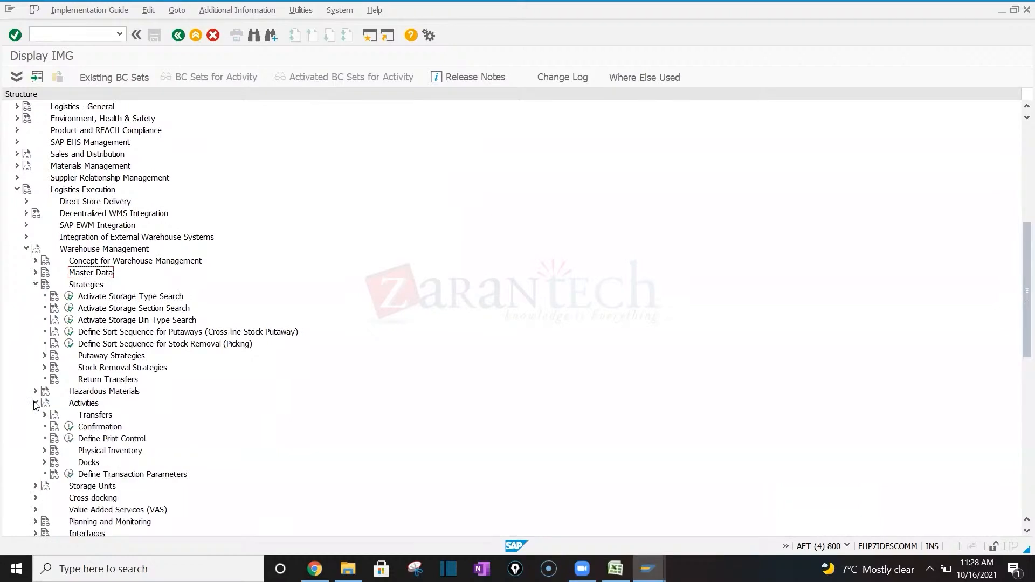
pyautogui.click(35, 403)
pyautogui.click(120, 325)
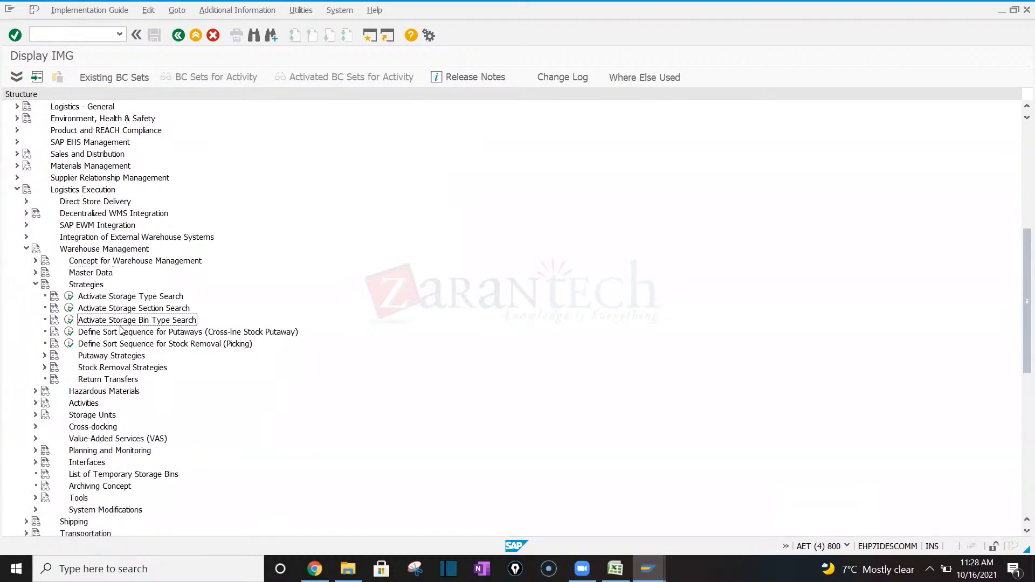
pyautogui.click(70, 321)
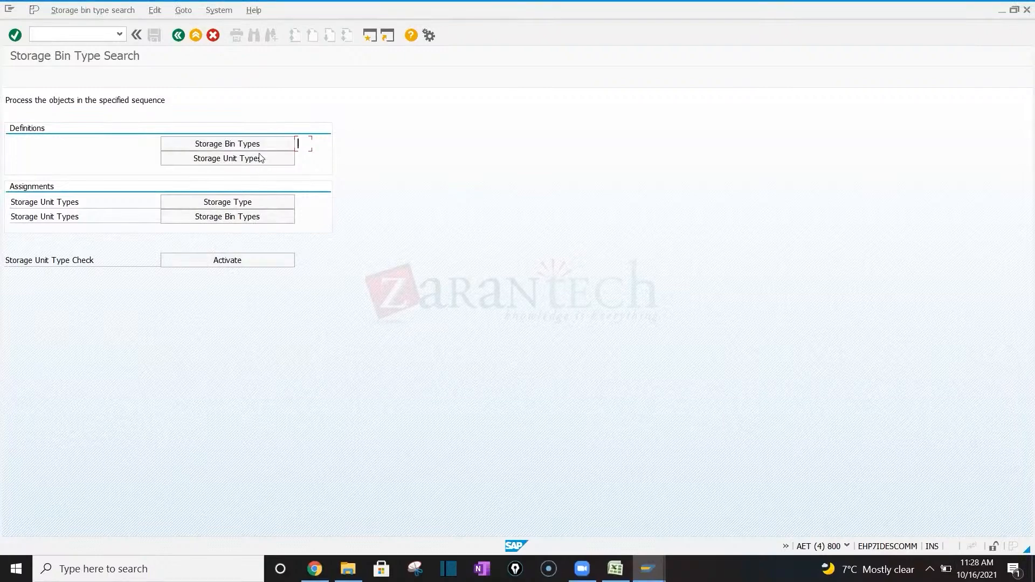
pyautogui.click(225, 157)
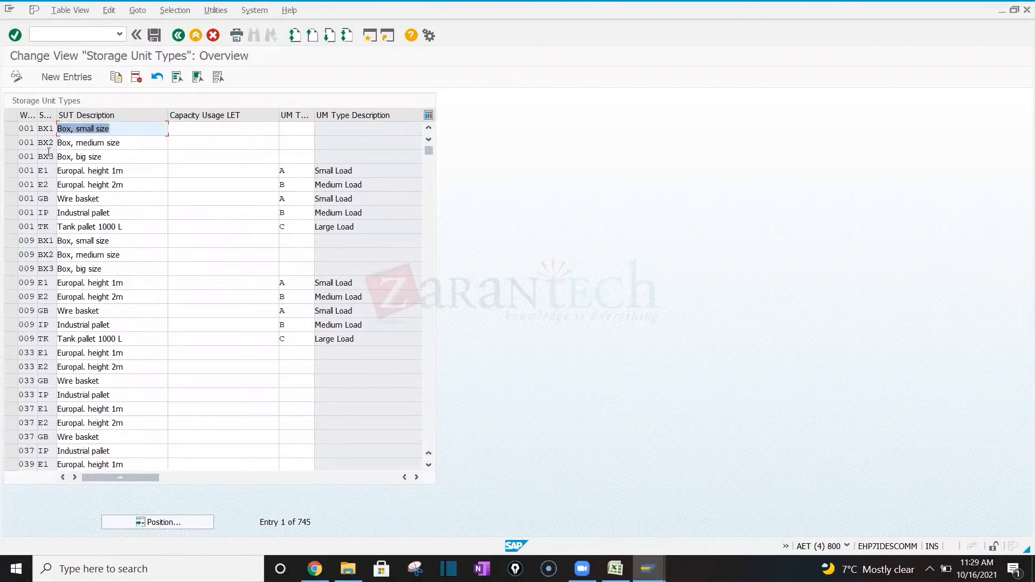
# Check the warehouse 001 storage unit types and start copying the P1 and P2 entries of warehouse 055
pyautogui.click(15, 227)
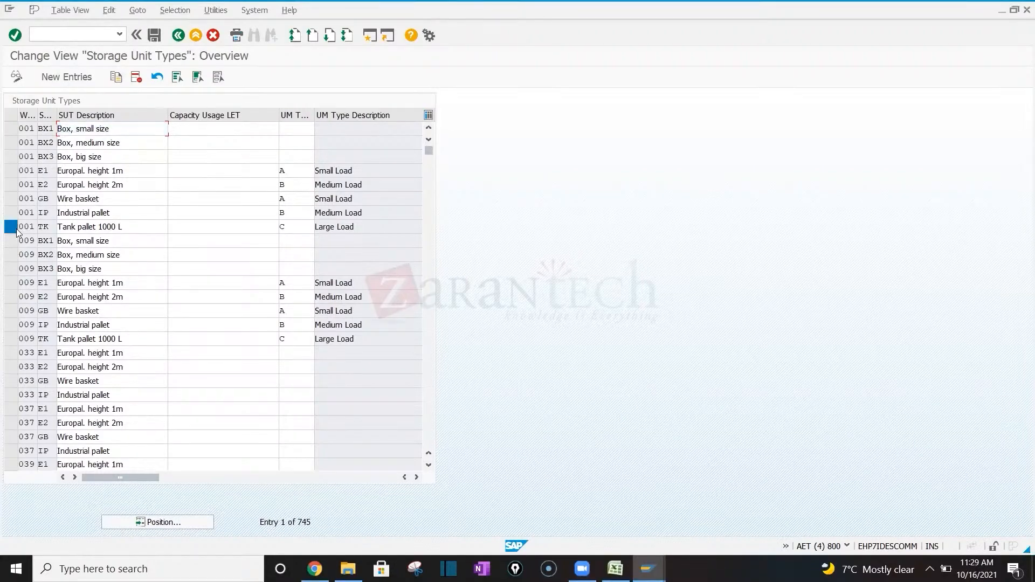
pyautogui.click(11, 131)
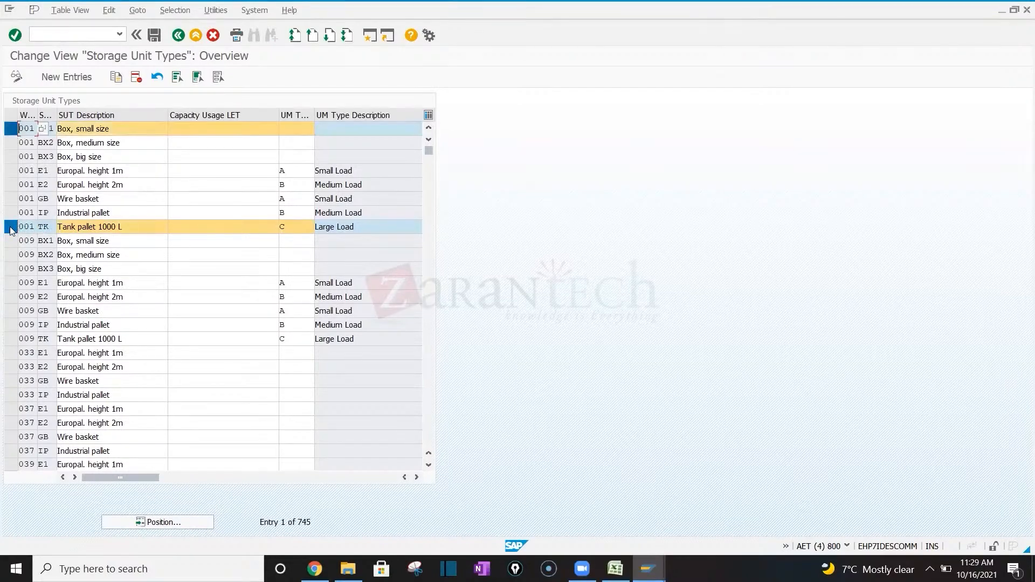
pyautogui.click(11, 129)
pyautogui.click(430, 417)
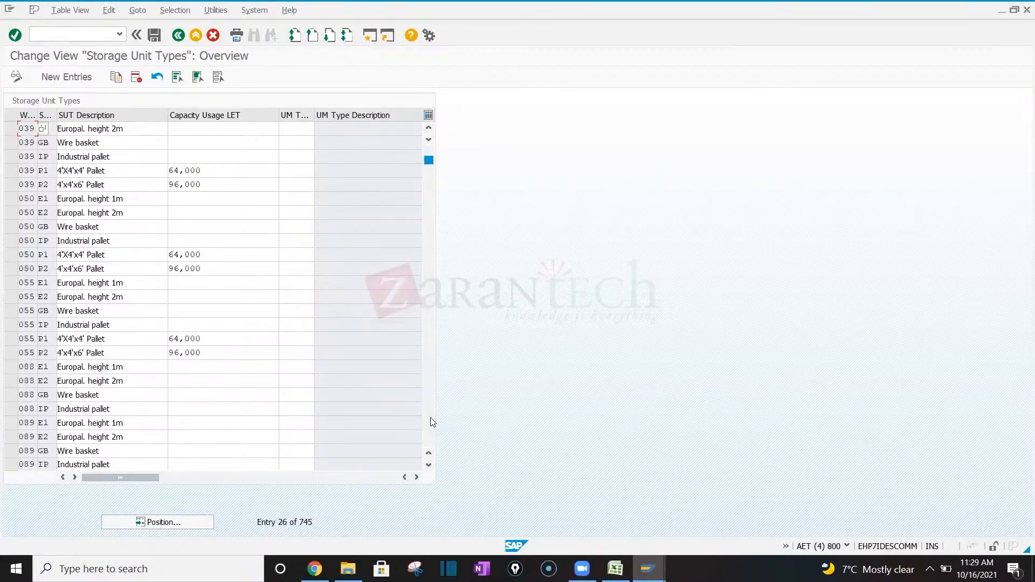
pyautogui.click(10, 339)
pyautogui.click(9, 353)
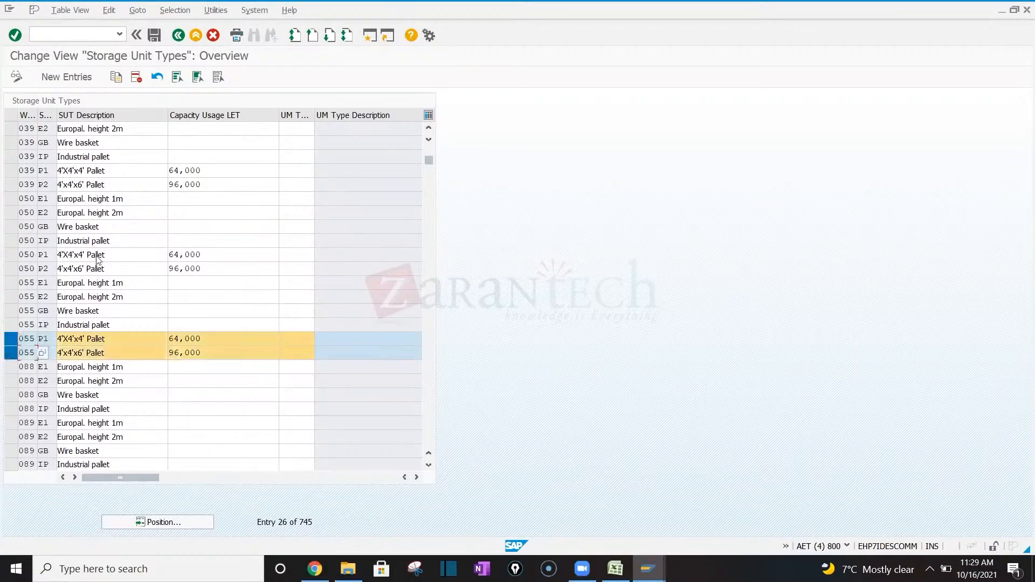
pyautogui.click(116, 77)
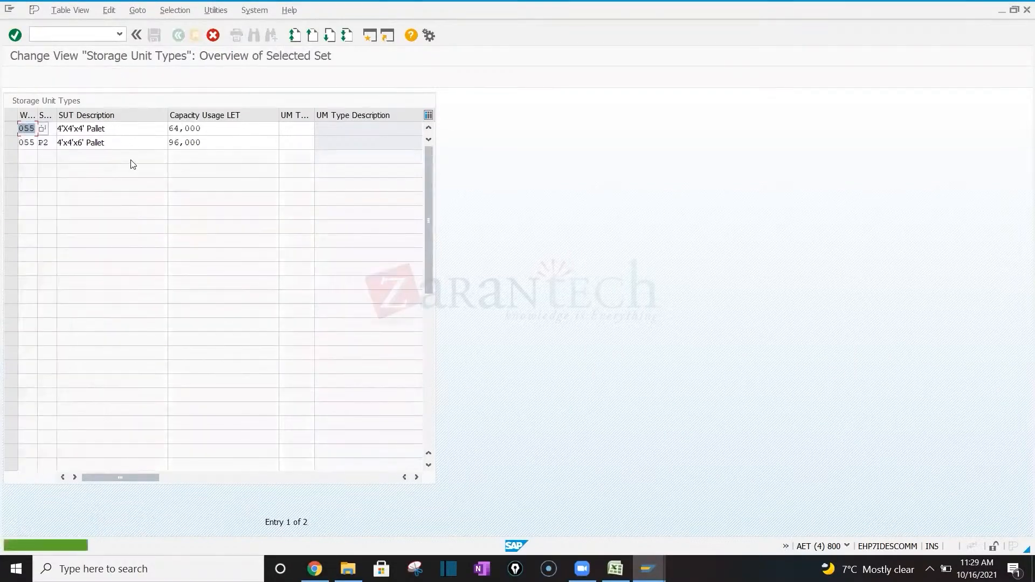
# Assign the copied P1 and P2 storage unit types to warehouse 001 and save the entries
pyautogui.write('001')
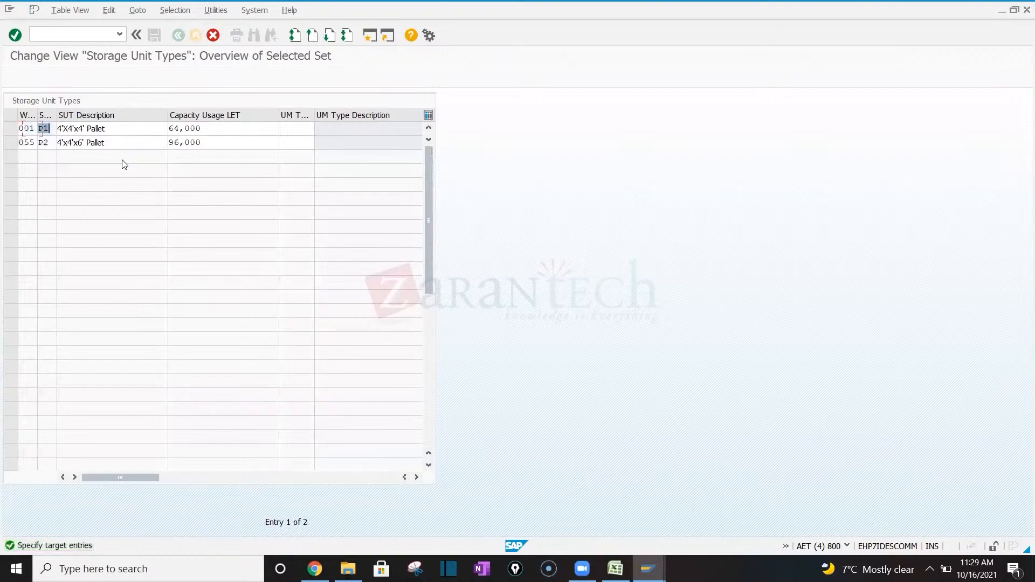
pyautogui.press('Down')
pyautogui.press('Left')
pyautogui.write('001')
pyautogui.press('Return')
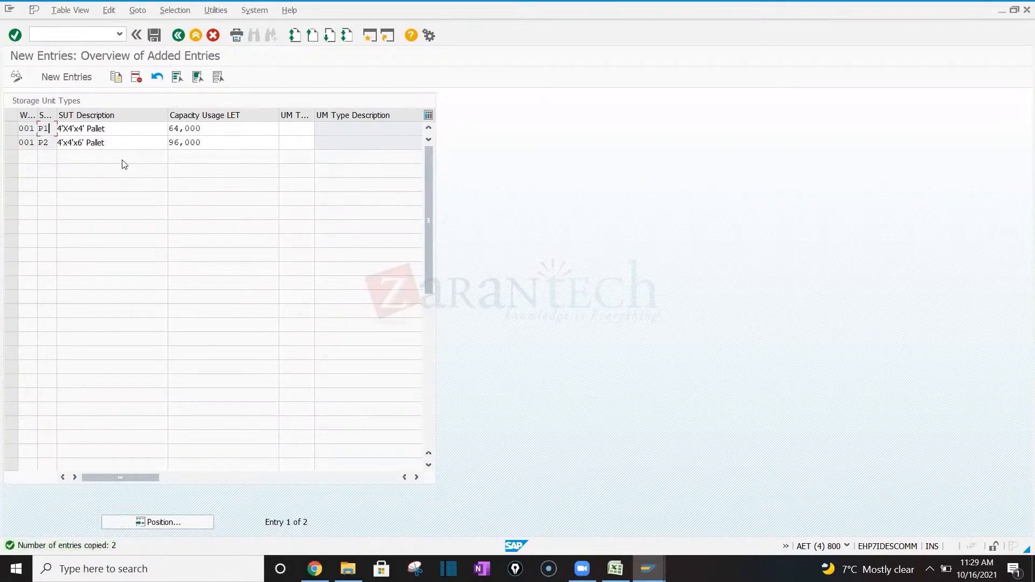
pyautogui.hotkey('ctrl', 's')
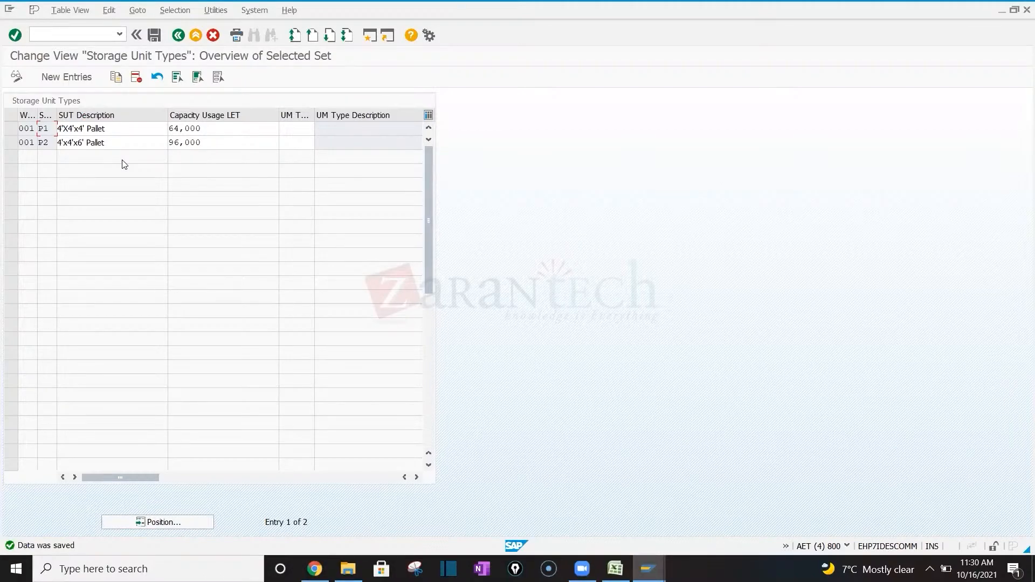
# Switch to the Excel datasheet and apply all borders to H33:Q39 below the section rules table
pyautogui.click(616, 570)
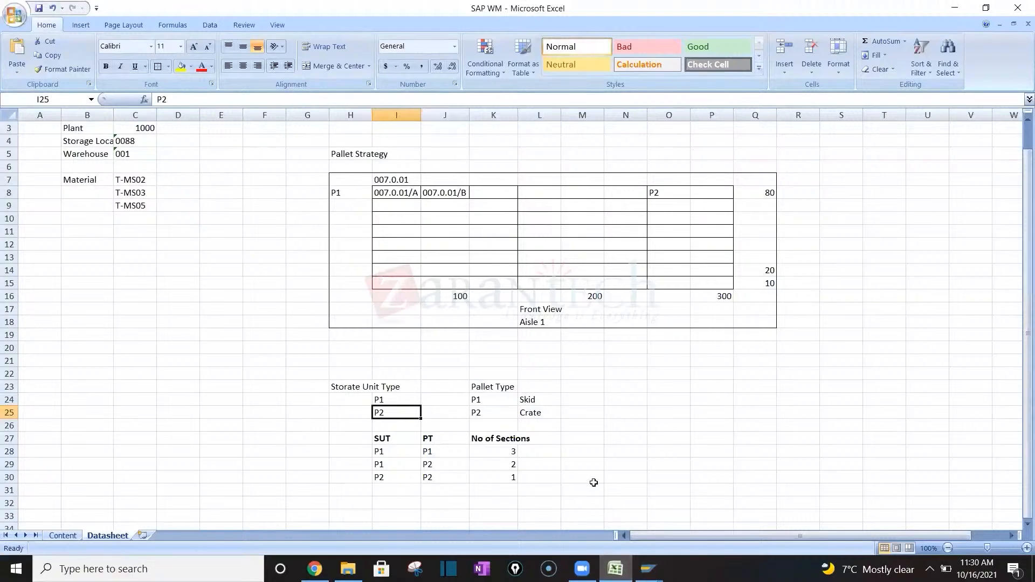
pyautogui.click(321, 436)
pyautogui.press('Down')
pyautogui.press('Down')
pyautogui.press('Down')
pyautogui.press('Down')
pyautogui.press('Down')
pyautogui.press('Down')
pyautogui.press('Down')
pyautogui.press('Down')
pyautogui.press('Down')
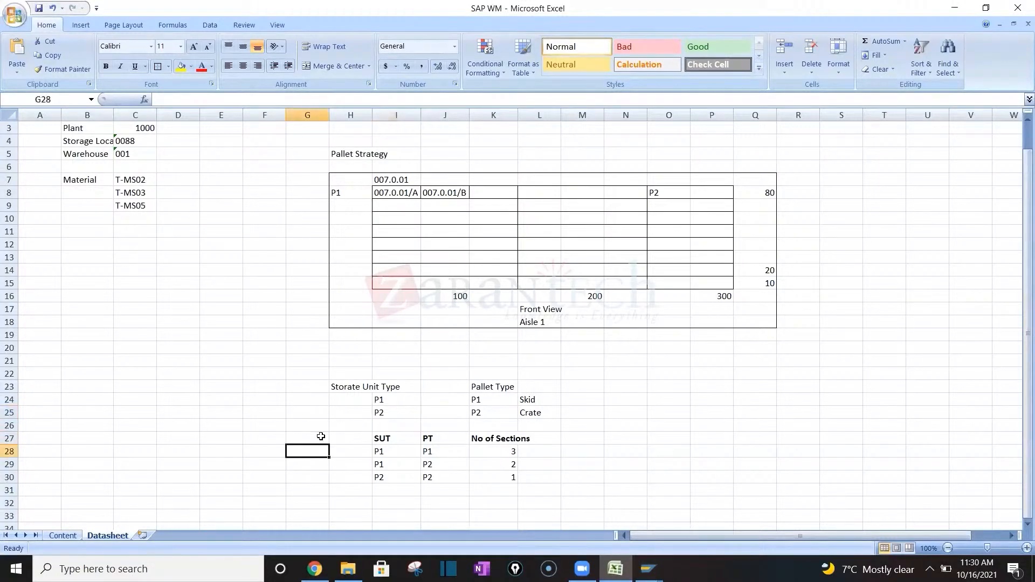
pyautogui.moveTo(351, 474); pyautogui.dragTo(735, 457)
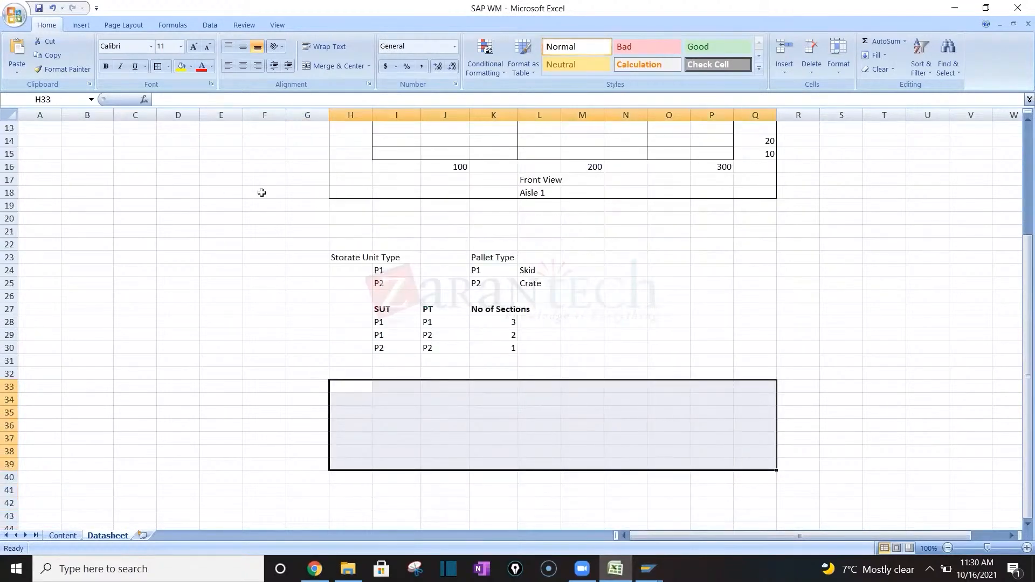
pyautogui.click(168, 67)
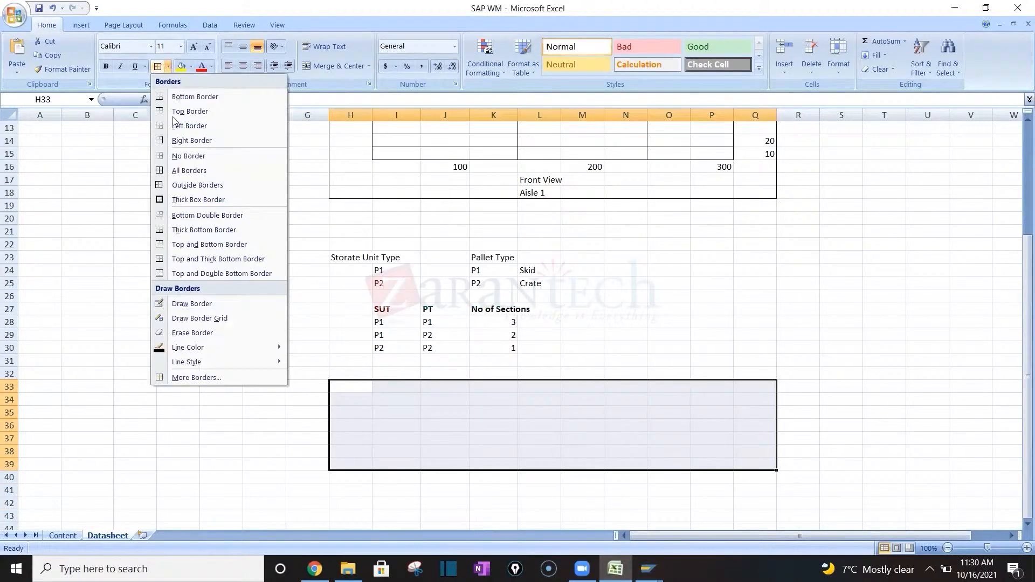
pyautogui.click(185, 170)
# Review the new bordered grid together with the section rules and the pallet strategy layout above it
pyautogui.click(362, 385)
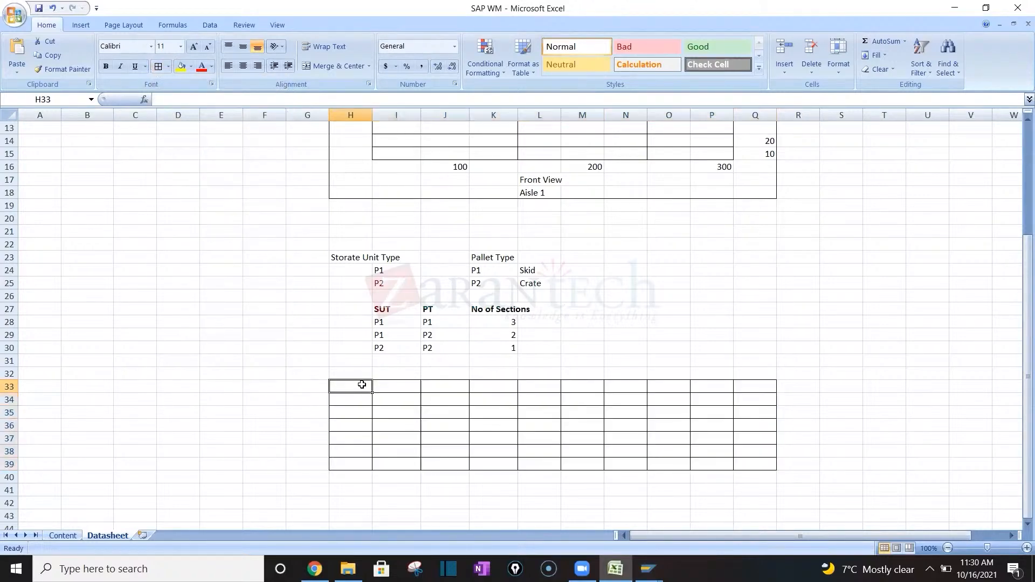
pyautogui.press('Right')
pyautogui.press('Right')
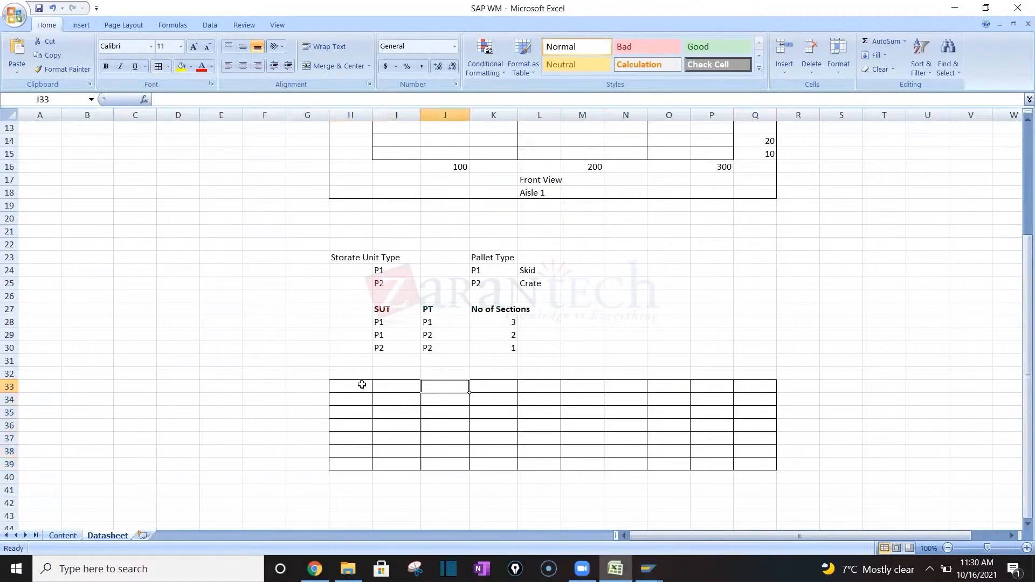
pyautogui.press('Down')
pyautogui.press('Left')
pyautogui.press('Left')
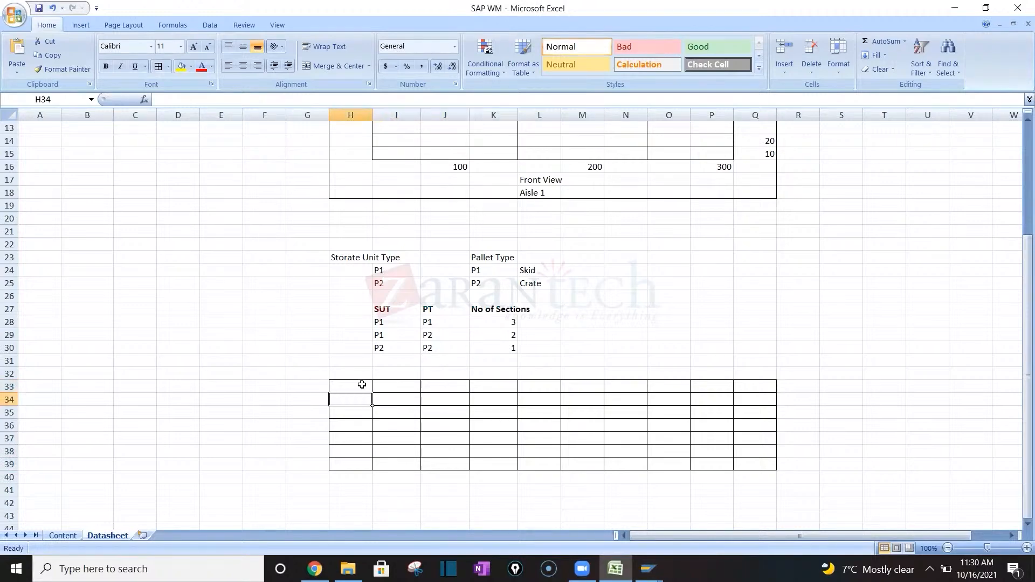
pyautogui.press('Up')
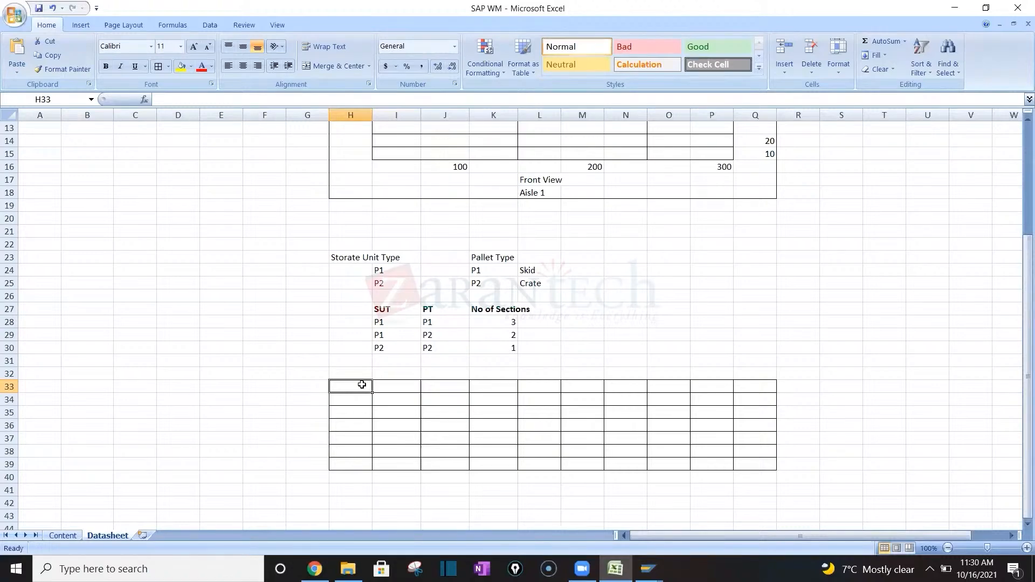
pyautogui.press('Right')
pyautogui.press('Right')
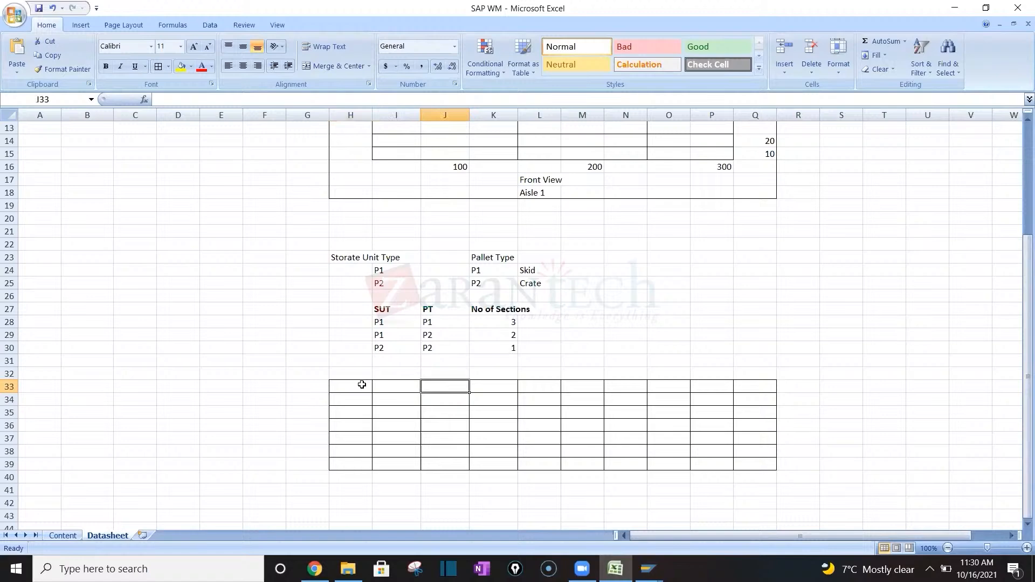
pyautogui.press('Down')
pyautogui.press('Up')
pyautogui.press('Up')
pyautogui.press('Up')
pyautogui.press('Up')
pyautogui.press('Up')
pyautogui.press('Up')
pyautogui.press('Up')
pyautogui.press('Up')
pyautogui.press('Up')
pyautogui.press('Up')
pyautogui.press('Up')
pyautogui.press('Up')
pyautogui.press('Up')
pyautogui.press('Up')
pyautogui.press('Up')
pyautogui.press('Up')
pyautogui.press('Up')
pyautogui.press('Up')
pyautogui.press('Up')
pyautogui.press('Up')
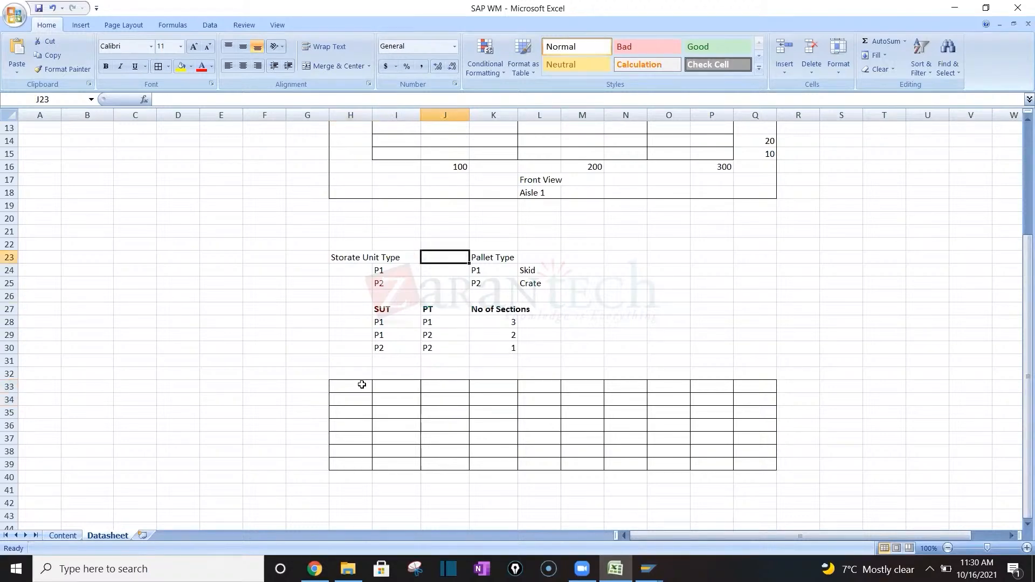
pyautogui.press('Up')
pyautogui.press('Up')
pyautogui.press('Up')
pyautogui.press('Up')
pyautogui.press('Up')
pyautogui.press('Up')
pyautogui.press('Up')
pyautogui.press('Down')
pyautogui.press('Down')
pyautogui.press('Down')
pyautogui.press('Down')
pyautogui.press('Down')
pyautogui.press('Down')
pyautogui.press('Down')
pyautogui.press('Down')
pyautogui.press('Down')
pyautogui.press('Down')
pyautogui.press('Down')
pyautogui.press('Down')
pyautogui.press('Down')
pyautogui.press('Down')
pyautogui.press('Down')
pyautogui.press('Down')
pyautogui.press('Down')
pyautogui.press('Down')
pyautogui.press('Down')
pyautogui.press('Down')
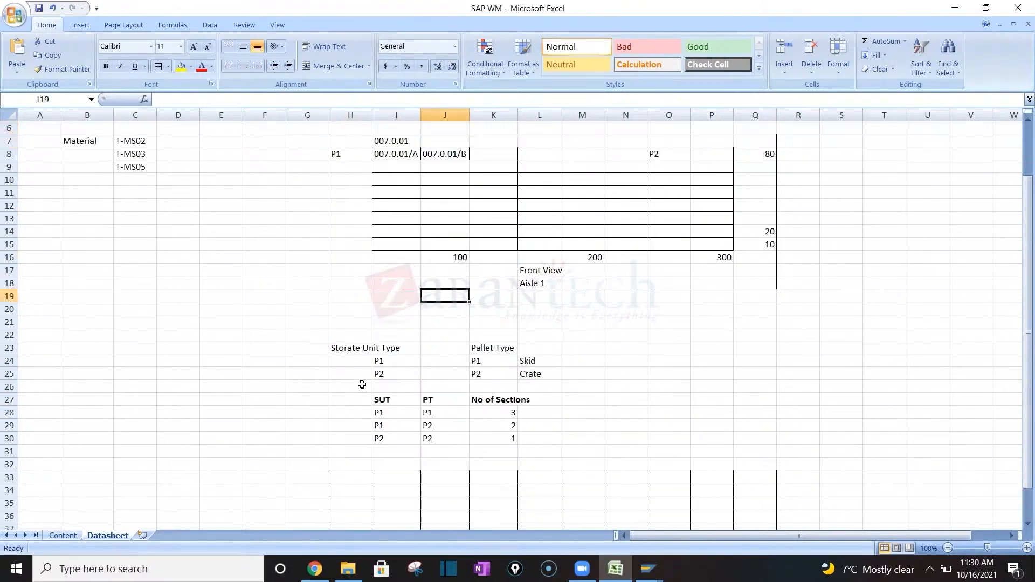
pyautogui.press('Down')
pyautogui.press('Down')
pyautogui.press('Down')
pyautogui.press('Down')
pyautogui.press('Down')
pyautogui.press('Down')
pyautogui.press('Down')
pyautogui.press('Down')
pyautogui.press('Down')
pyautogui.press('Down')
pyautogui.press('Down')
pyautogui.press('Down')
pyautogui.press('Down')
pyautogui.press('Down')
pyautogui.press('Down')
pyautogui.press('Down')
pyautogui.press('Down')
pyautogui.press('Down')
pyautogui.press('Down')
pyautogui.press('Down')
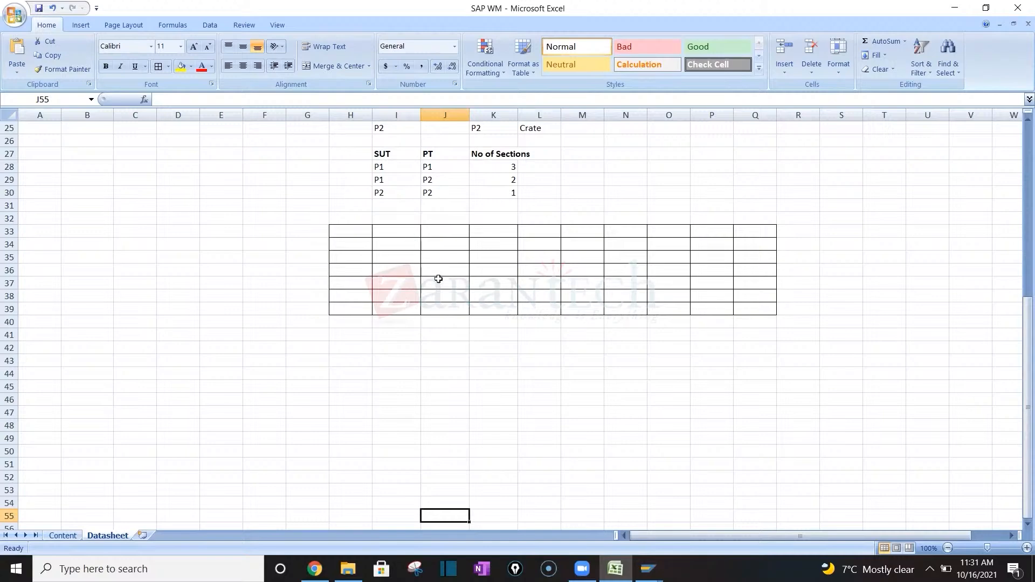
pyautogui.click(479, 261)
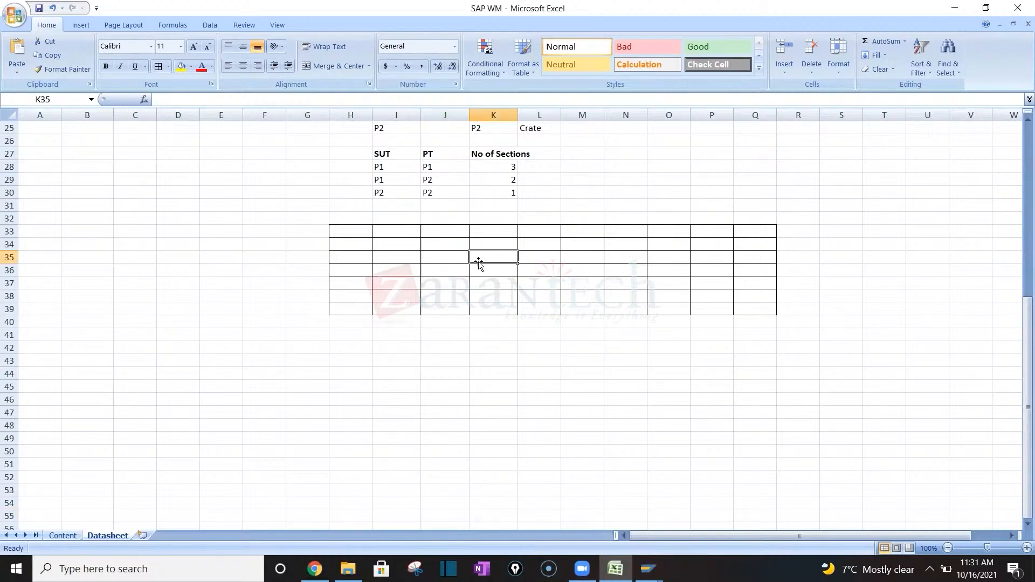
pyautogui.press('Down')
pyautogui.press('Right')
pyautogui.press('Down')
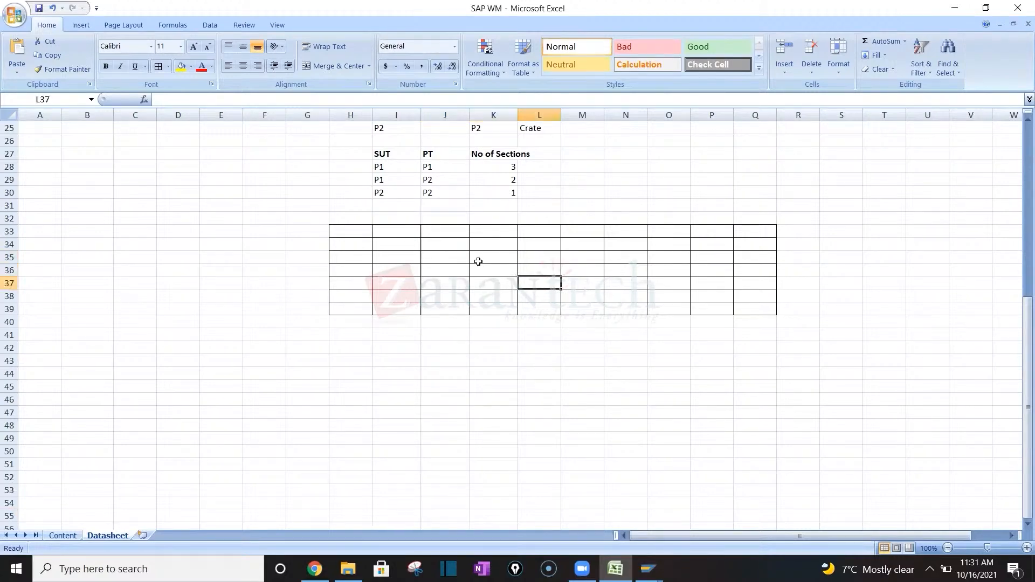
pyautogui.press('Right')
pyautogui.press('Down')
pyautogui.press('Right')
pyautogui.press('Down')
pyautogui.press('Right')
pyautogui.press('Up')
pyautogui.press('Up')
pyautogui.press('Up')
pyautogui.press('Up')
pyautogui.press('Up')
pyautogui.press('Up')
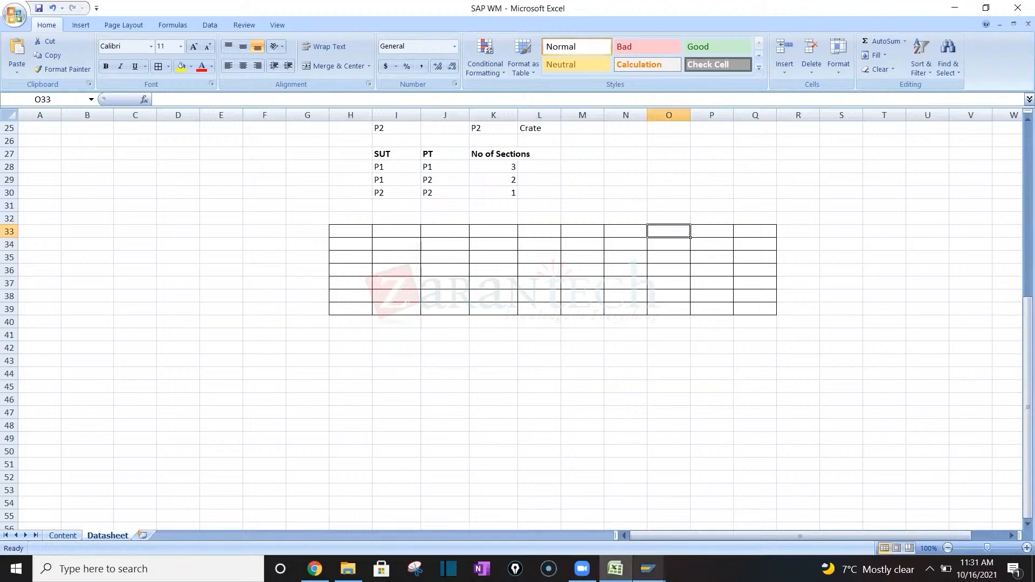
pyautogui.moveTo(648, 568)
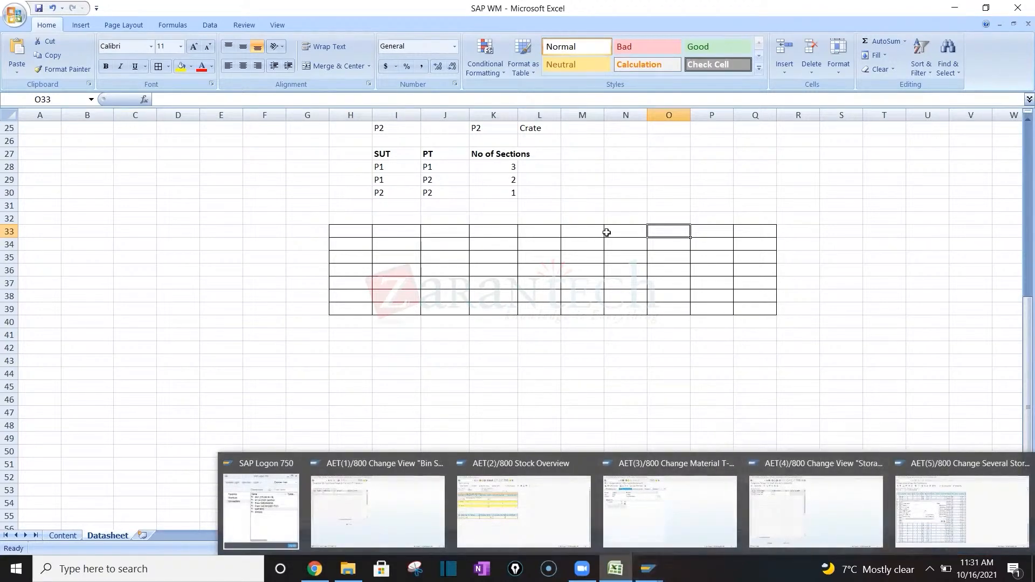
# Label the bordered grid by entering warehouse number 001 as text in cell H31
pyautogui.click(344, 211)
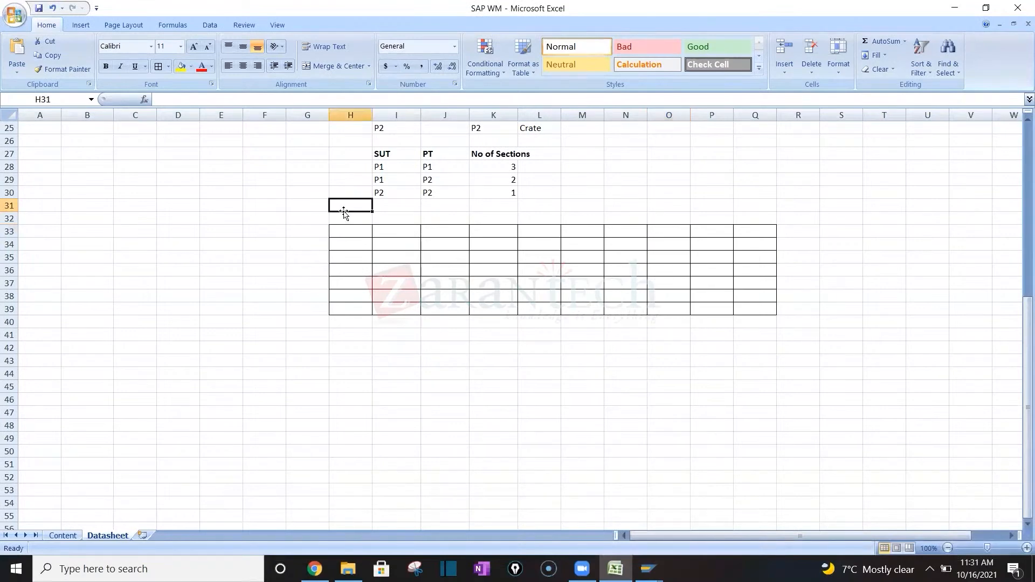
pyautogui.write("'001")
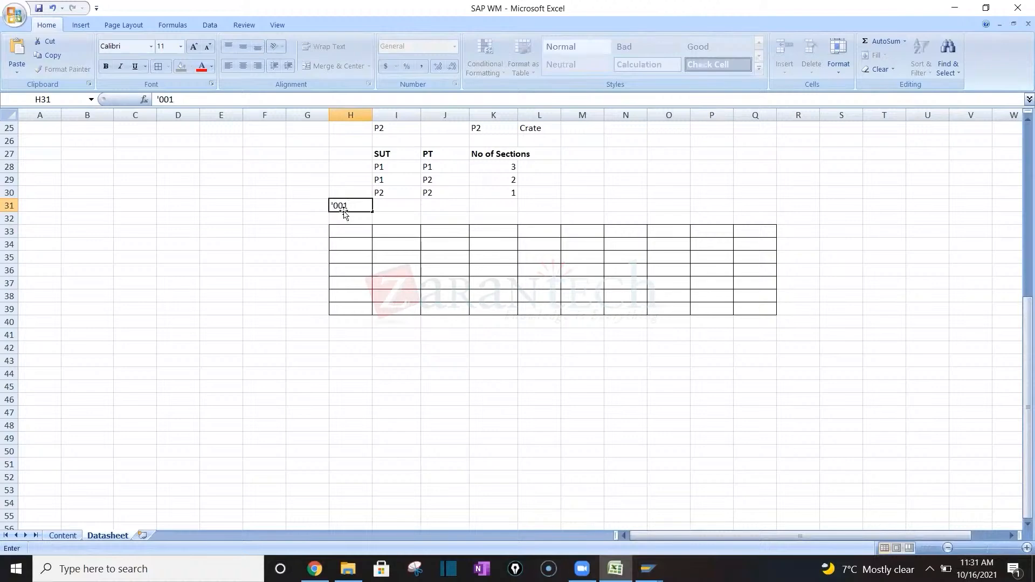
pyautogui.press('Return')
pyautogui.click(351, 248)
pyautogui.click(496, 256)
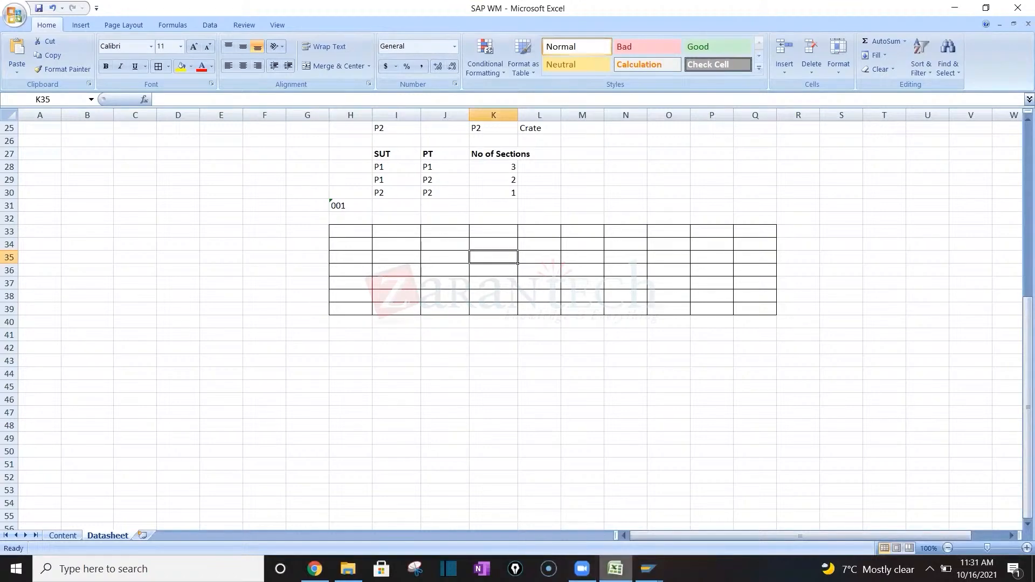
# Switch to the SAP storage unit types session and return to the Storage Bin Type Search overview
pyautogui.click(647, 569)
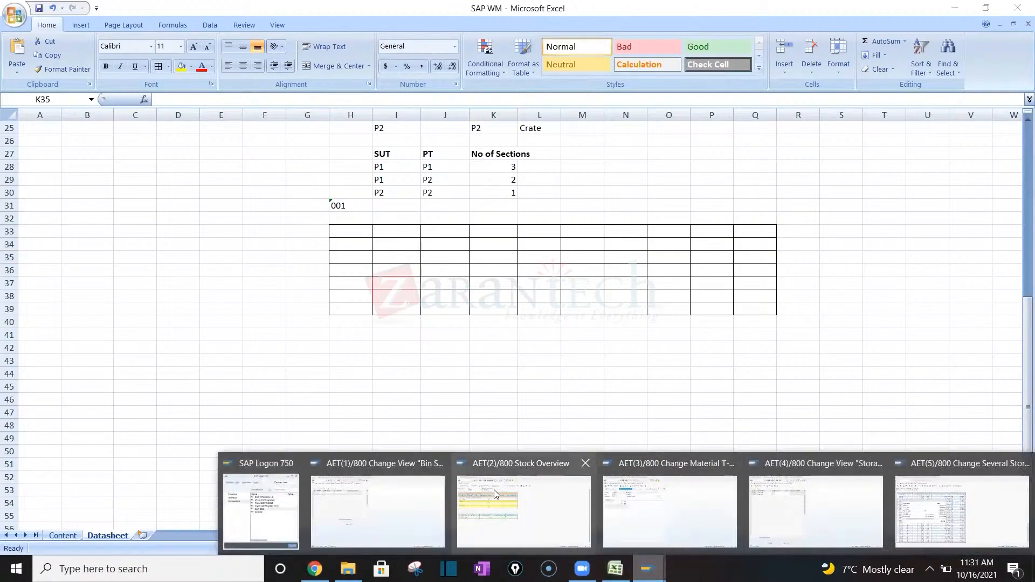
pyautogui.click(788, 484)
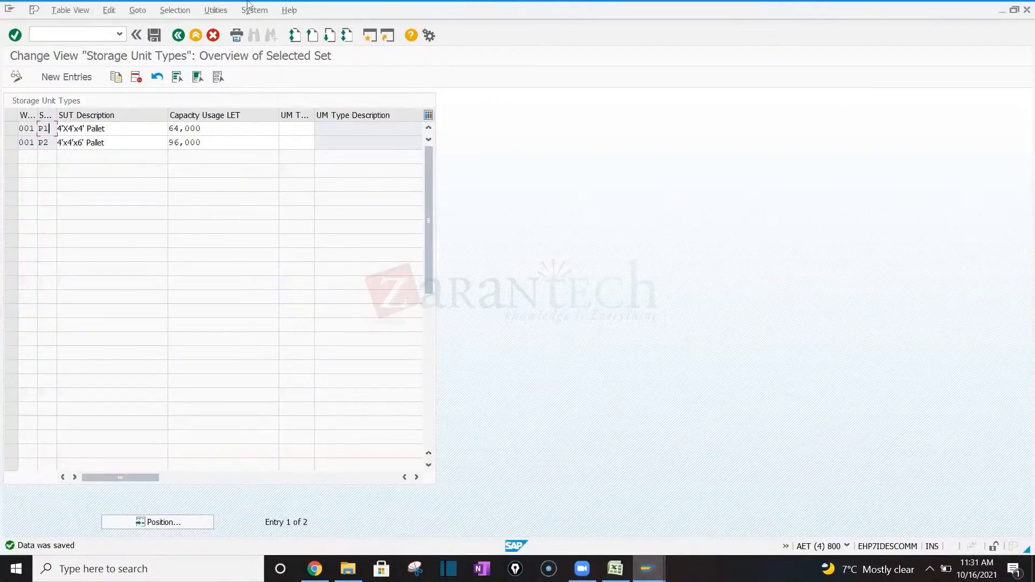
pyautogui.click(178, 36)
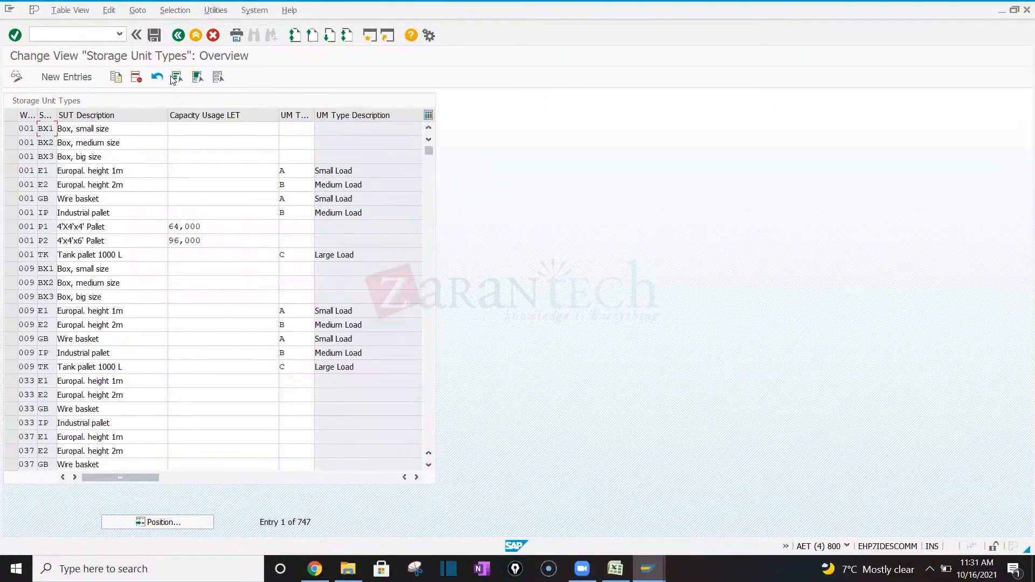
pyautogui.click(178, 36)
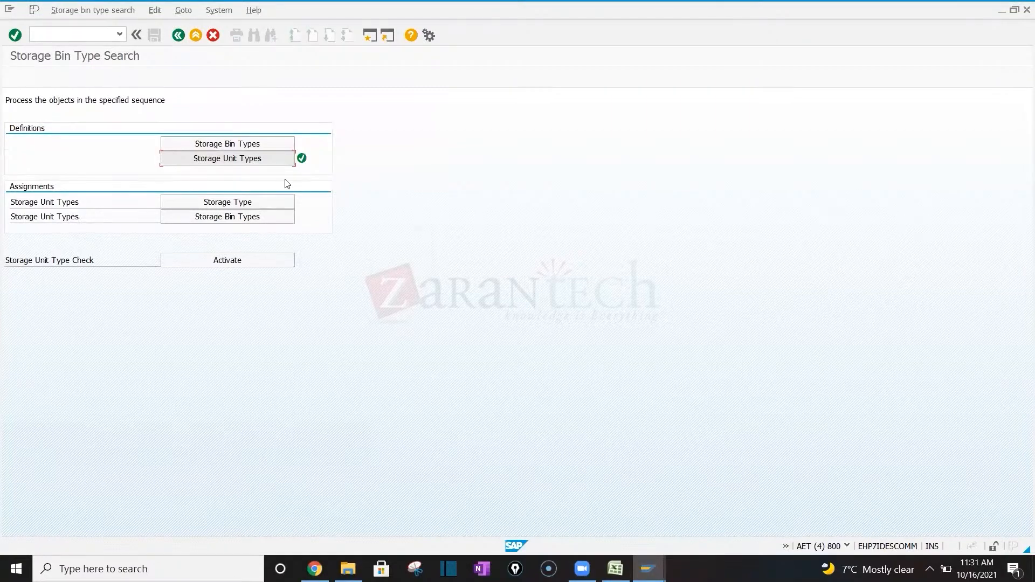
# Switch to the bin sectioning session and enter bin section C for storage bin type P1 with SUT P1
pyautogui.hotkey('alt', 'Tab')
pyautogui.hotkey('alt', 'Tab')
pyautogui.hotkey('alt', 'Tab')
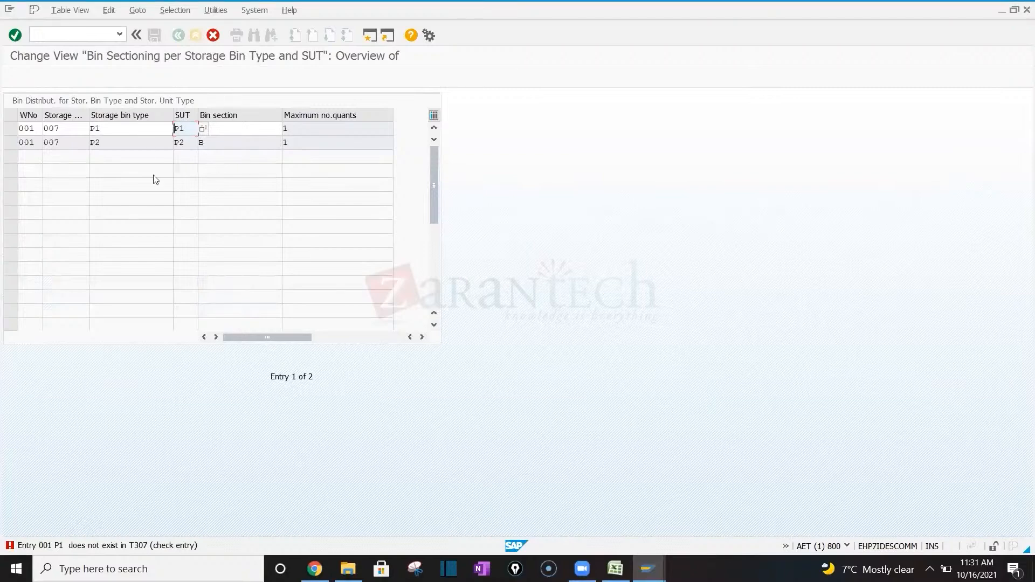
pyautogui.press('Tab')
pyautogui.write('C')
pyautogui.press('Return')
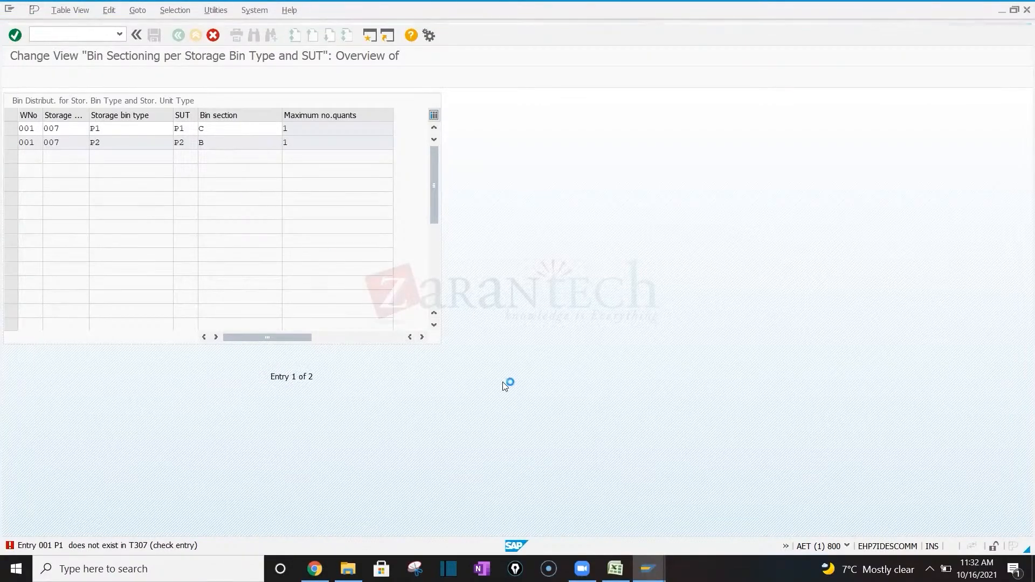
# Review the pallet strategy layout in the Excel datasheet, including sections 007.0.01/A and 007.0.01/B, and the empty bordered grid
pyautogui.click(615, 568)
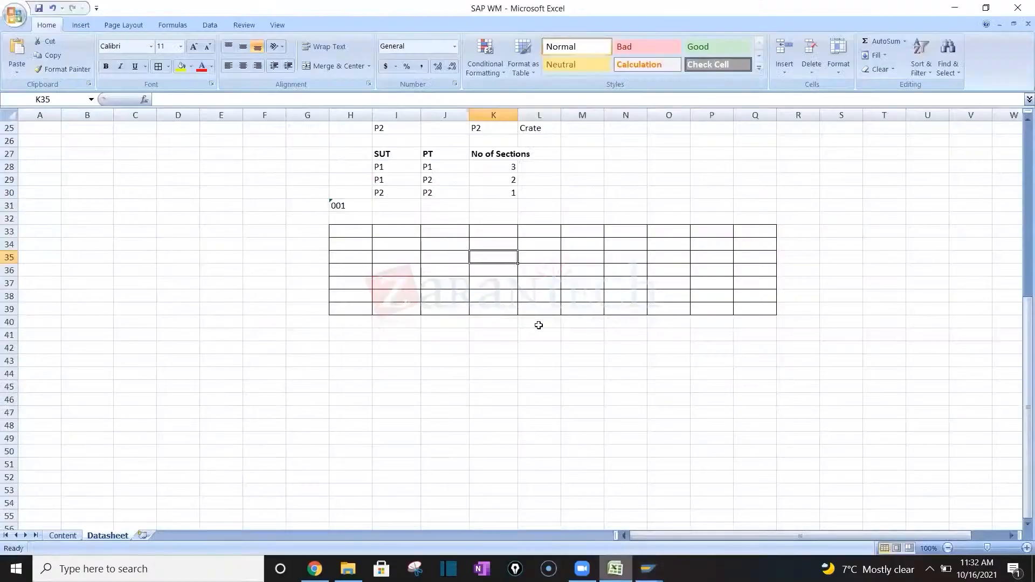
pyautogui.click(537, 336)
pyautogui.press('Up')
pyautogui.press('Up')
pyautogui.press('Up')
pyautogui.press('Up')
pyautogui.press('Up')
pyautogui.press('Up')
pyautogui.press('Up')
pyautogui.press('Up')
pyautogui.press('Up')
pyautogui.press('Up')
pyautogui.press('Up')
pyautogui.press('Up')
pyautogui.press('Up')
pyautogui.press('Up')
pyautogui.press('Up')
pyautogui.press('Up')
pyautogui.press('Up')
pyautogui.press('Up')
pyautogui.press('Up')
pyautogui.press('Up')
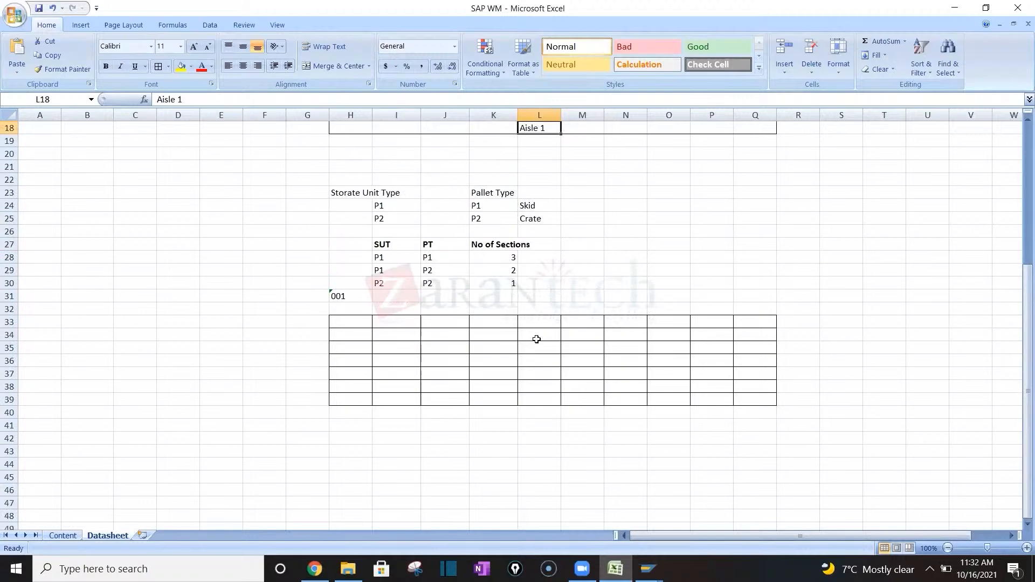
pyautogui.press('Up')
pyautogui.press('Up')
pyautogui.press('Up')
pyautogui.press('Up')
pyautogui.press('Up')
pyautogui.press('Up')
pyautogui.press('Up')
pyautogui.press('Up')
pyautogui.press('Up')
pyautogui.press('Up')
pyautogui.press('Up')
pyautogui.press('Up')
pyautogui.press('Up')
pyautogui.press('Up')
pyautogui.press('Up')
pyautogui.press('Up')
pyautogui.press('Up')
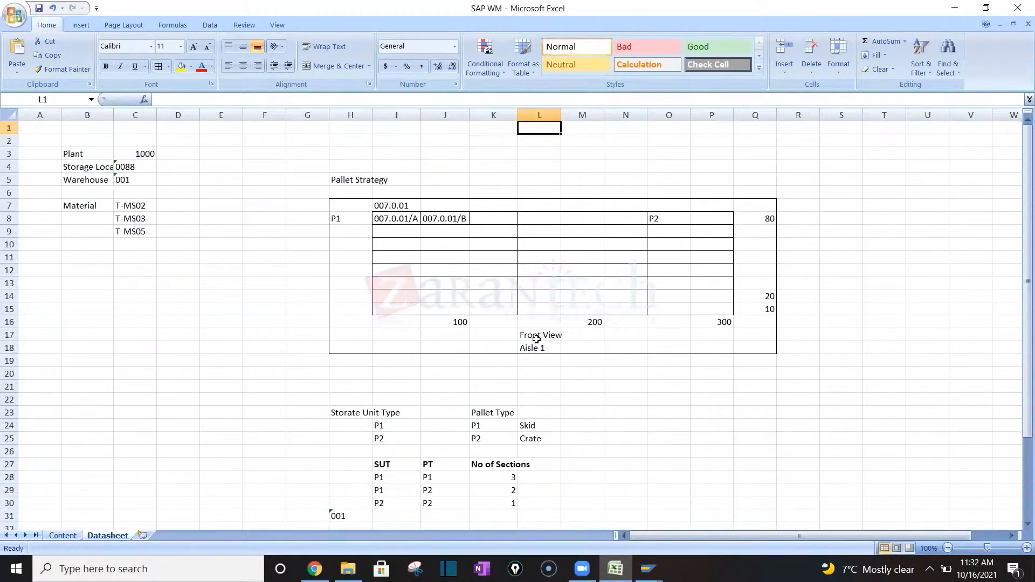
pyautogui.moveTo(355, 207); pyautogui.dragTo(541, 263)
pyautogui.click(393, 216)
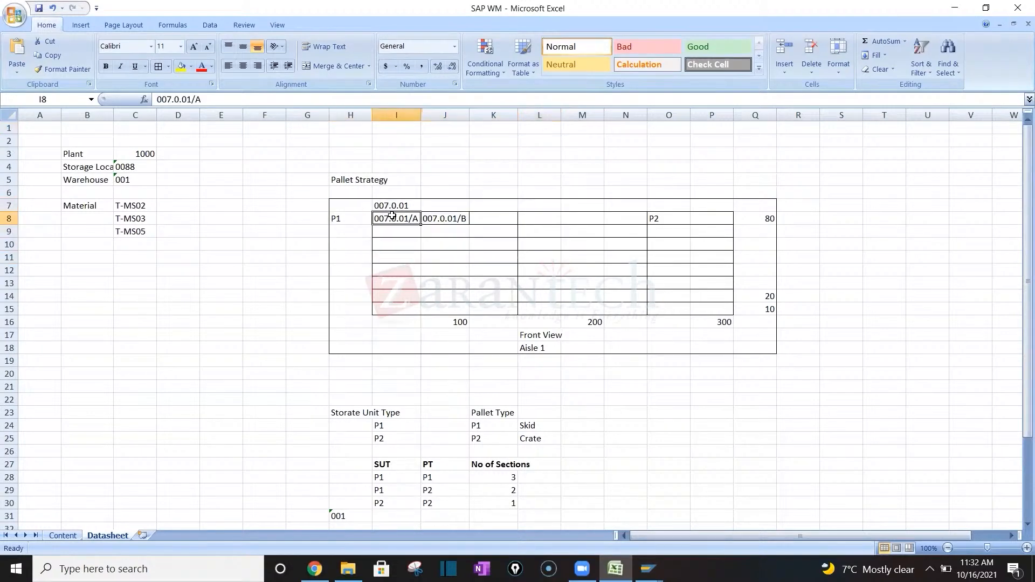
pyautogui.click(464, 217)
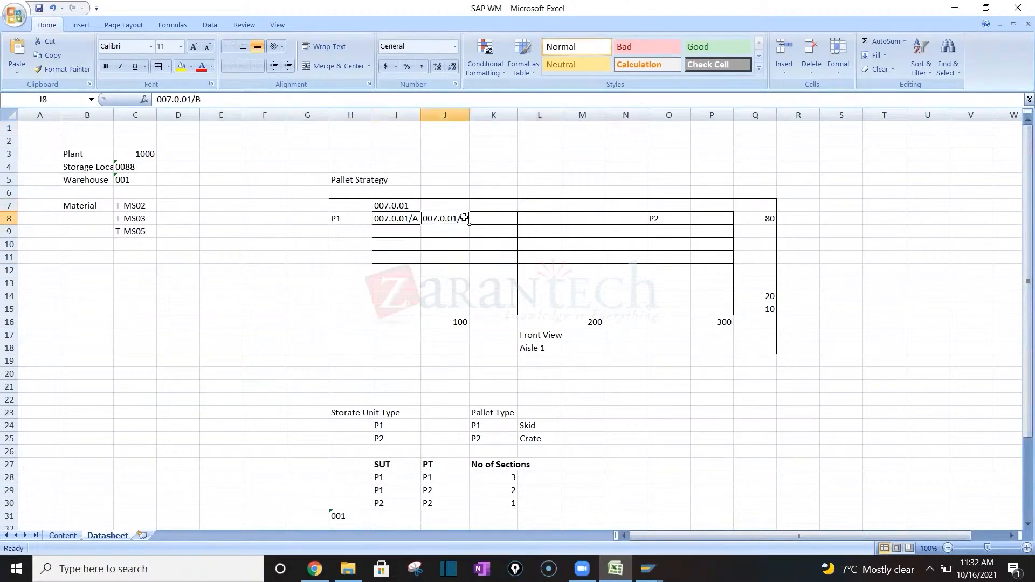
pyautogui.press('Down')
pyautogui.press('Down')
pyautogui.press('Down')
pyautogui.press('Down')
pyautogui.press('Down')
pyautogui.press('Down')
pyautogui.press('Down')
pyautogui.press('Down')
pyautogui.press('Down')
pyautogui.press('Down')
pyautogui.press('Down')
pyautogui.press('Down')
pyautogui.press('Down')
pyautogui.press('Down')
pyautogui.press('Down')
pyautogui.press('Down')
pyautogui.press('Down')
pyautogui.press('Down')
pyautogui.press('Down')
pyautogui.press('Down')
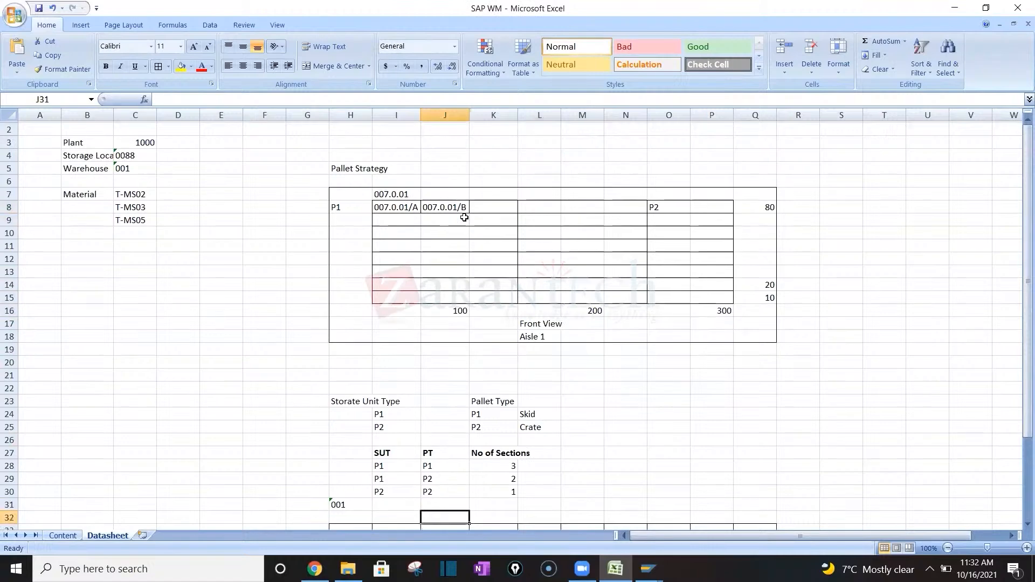
pyautogui.click(359, 356)
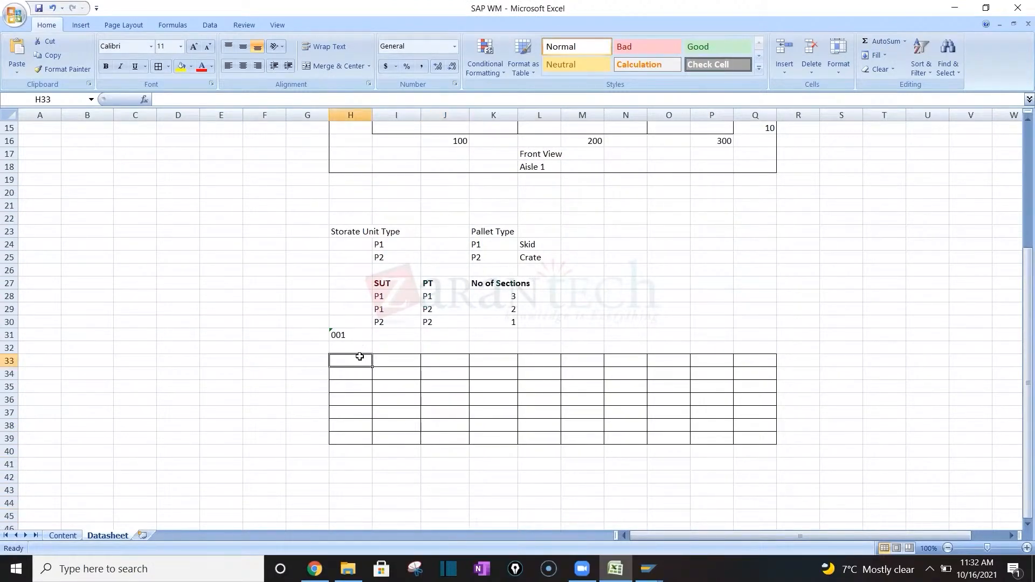
# Return to the SAP bin sectioning entries and set the second entry's storage bin type to P1, accepting the copied entries
pyautogui.hotkey('alt', 'Tab')
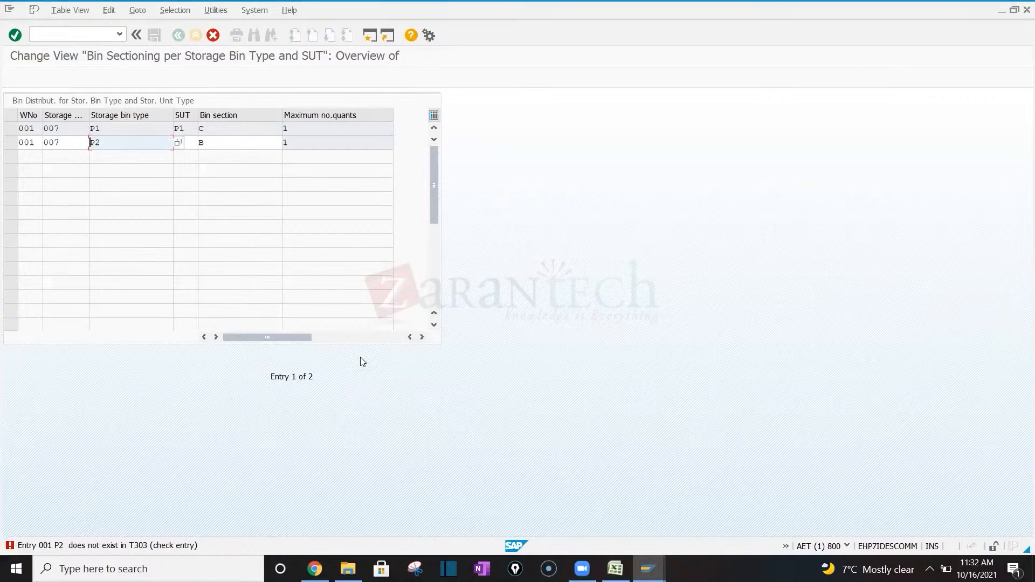
pyautogui.press('Delete')
pyautogui.write('P1')
pyautogui.press('Tab')
pyautogui.press('Return')
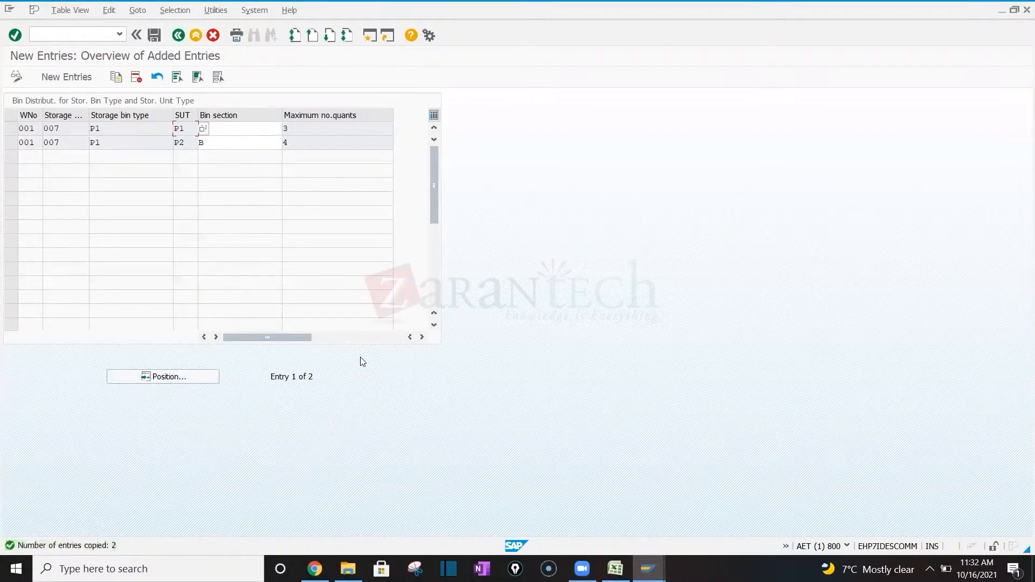
# Set bin section C for SUT P1 and B for SUT P2, save both entries and return to the bin sectioning overview
pyautogui.write('C')
pyautogui.click(125, 136)
pyautogui.click(187, 129)
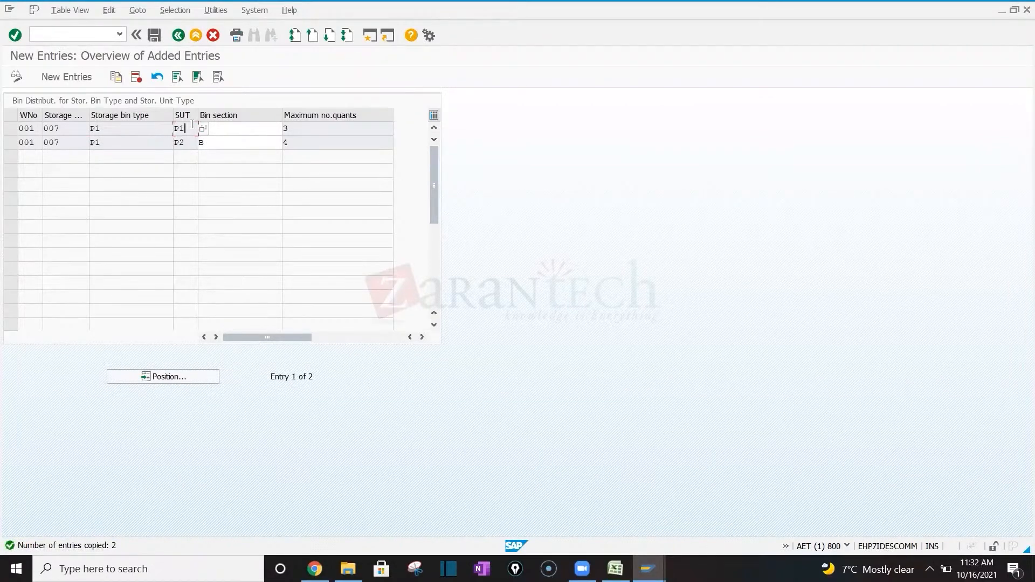
pyautogui.click(230, 129)
pyautogui.click(231, 141)
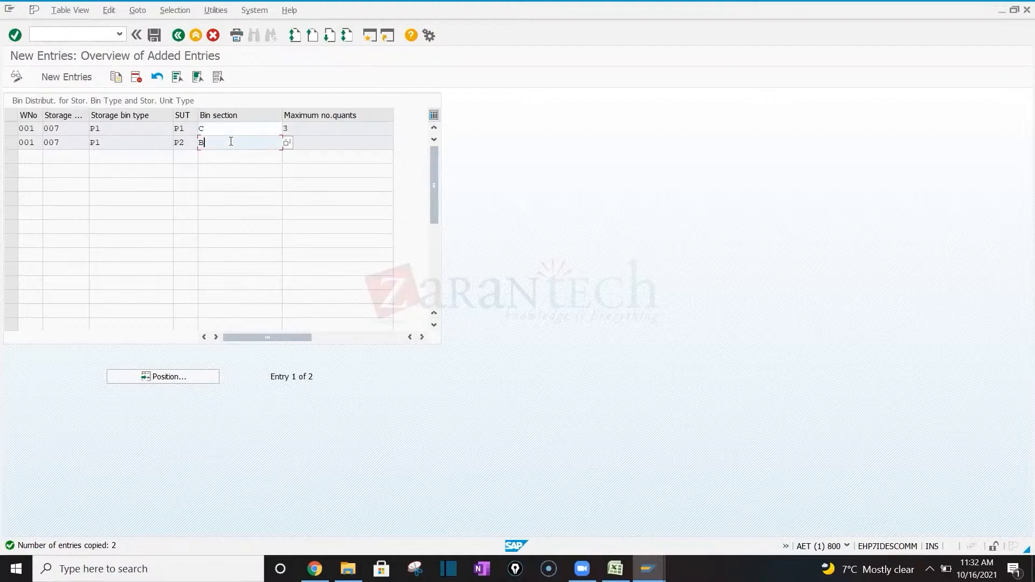
pyautogui.click(189, 141)
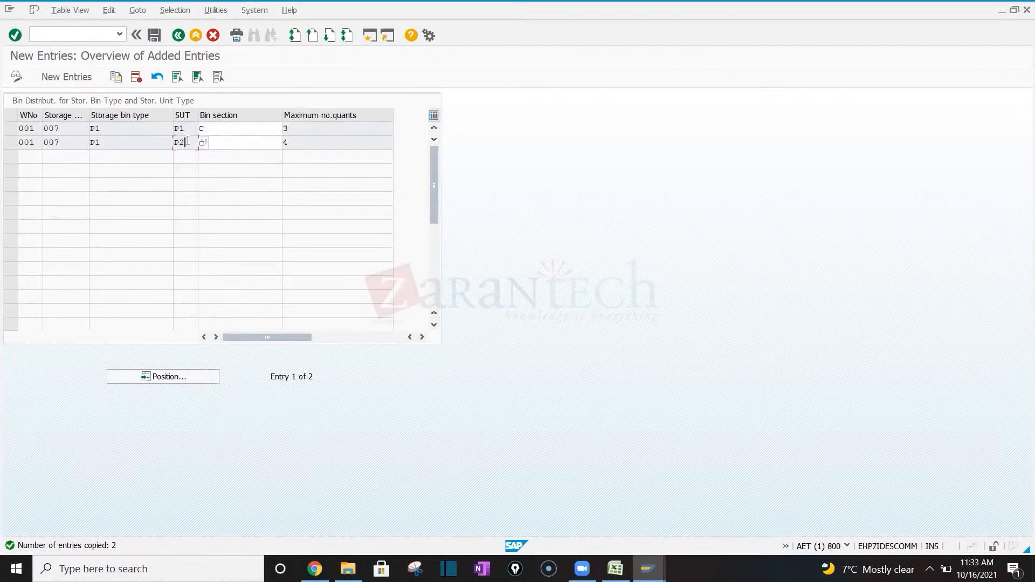
pyautogui.click(188, 128)
pyautogui.press('Tab')
pyautogui.write('C')
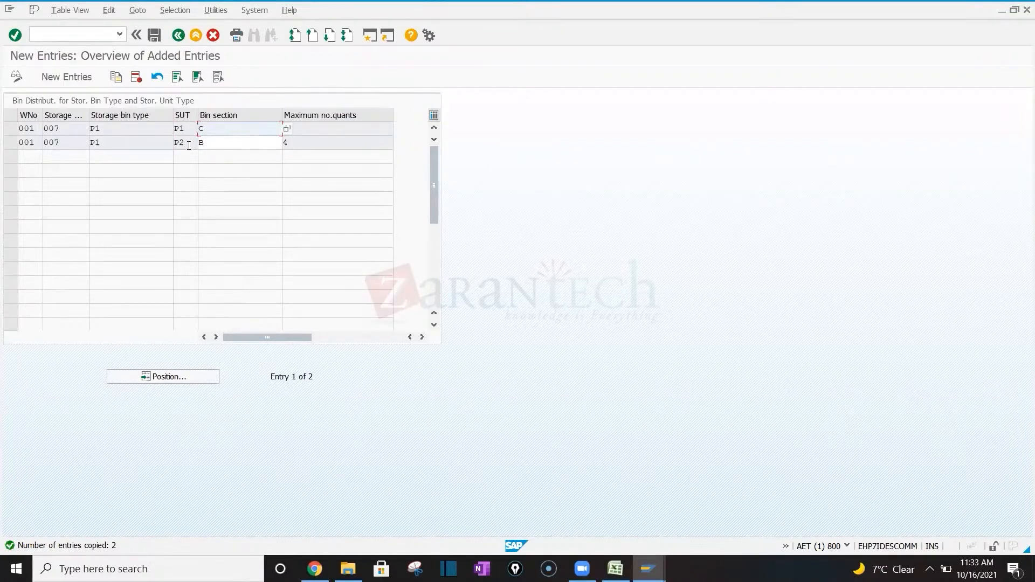
pyautogui.click(189, 144)
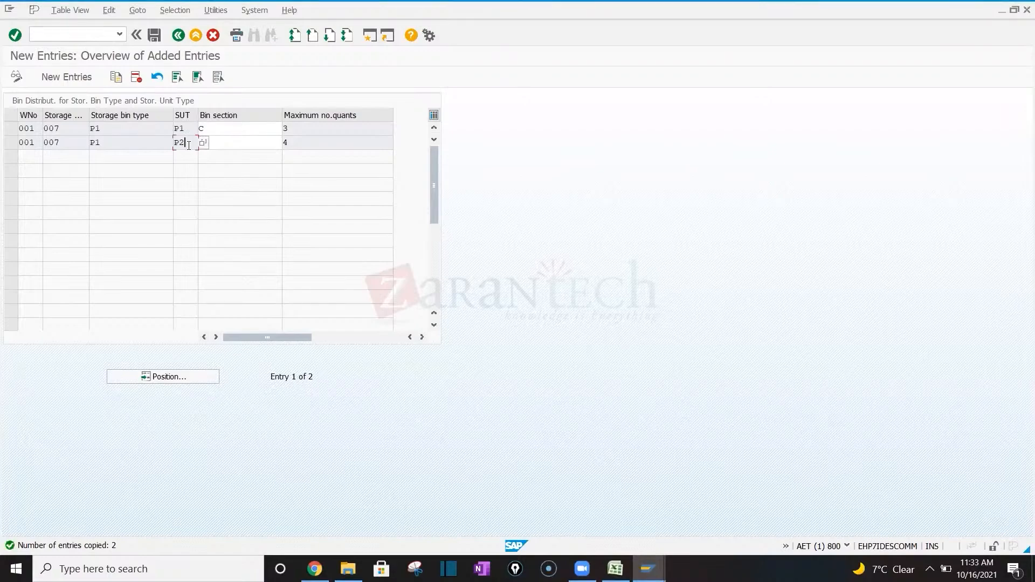
pyautogui.click(240, 143)
pyautogui.write('B')
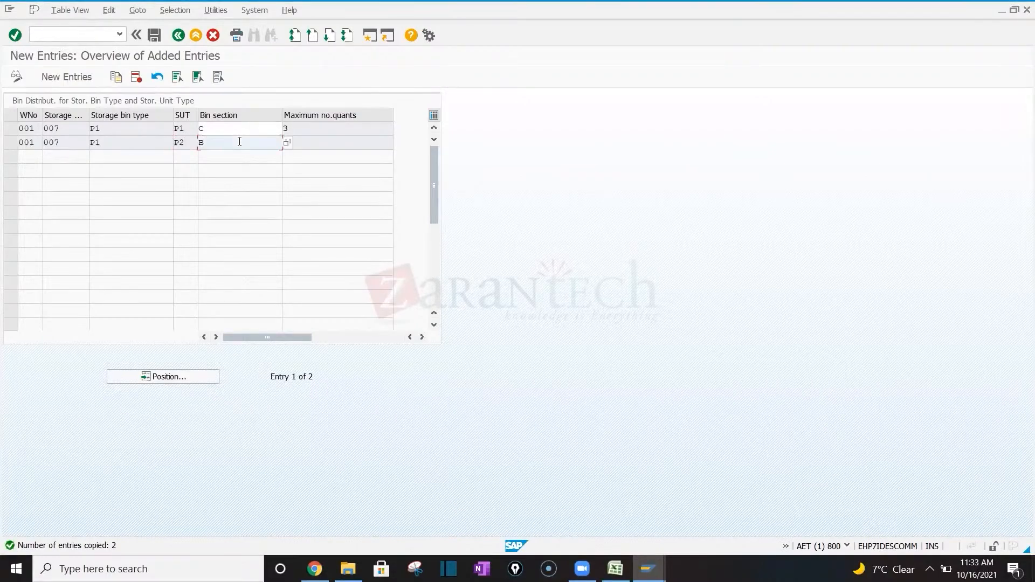
pyautogui.click(154, 36)
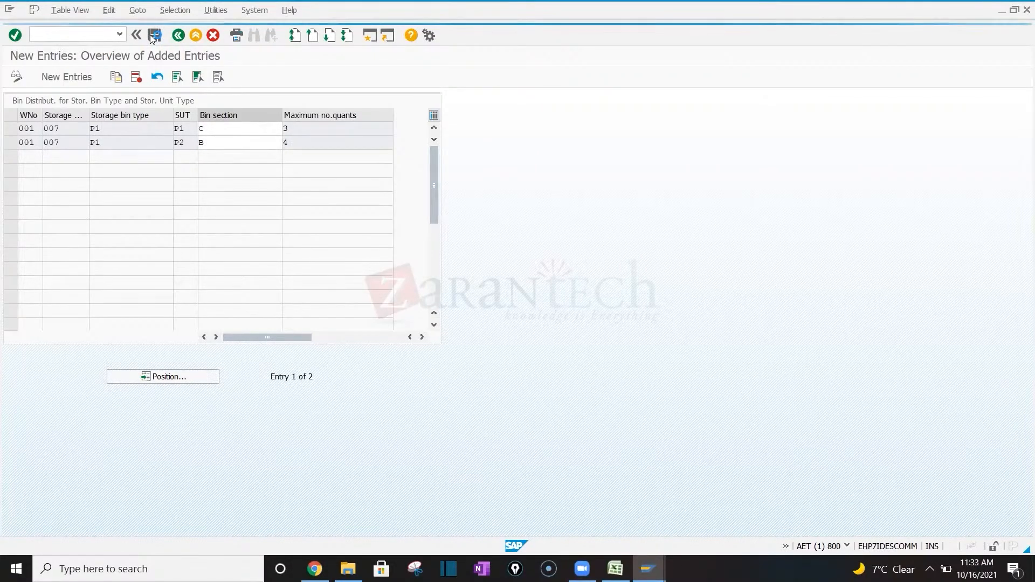
pyautogui.press('Return')
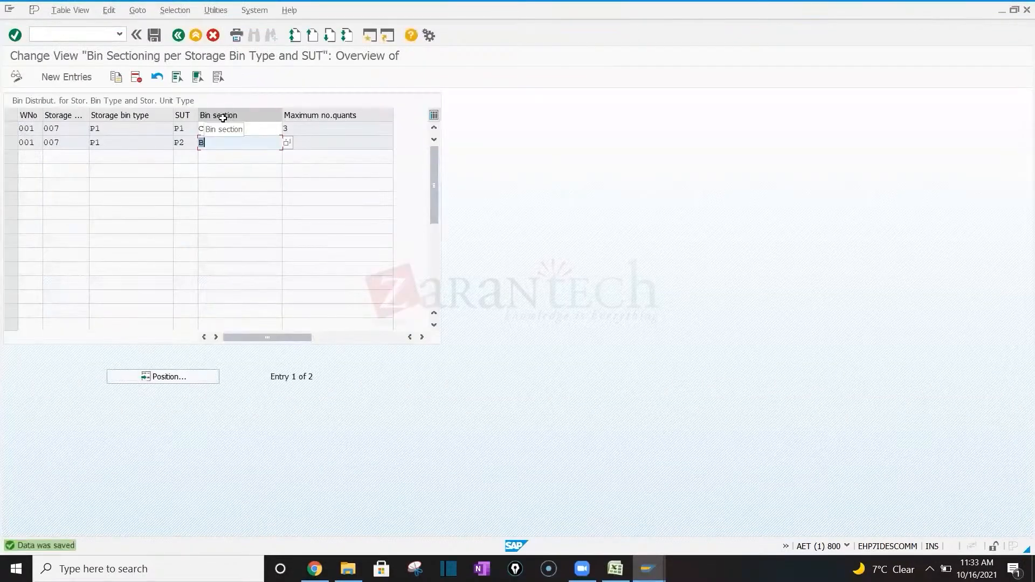
pyautogui.click(178, 35)
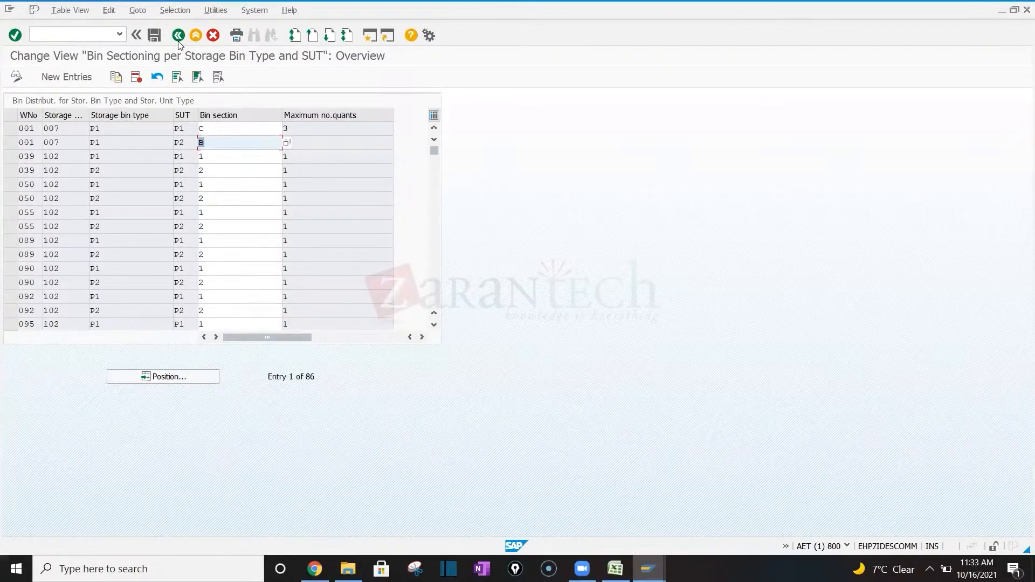
# Switch to the Storage Bin Type Search session and choose the assignment of storage unit types to storage type
pyautogui.hotkey('alt', 'Tab')
pyautogui.hotkey('alt', 'Tab')
pyautogui.press('Tab')
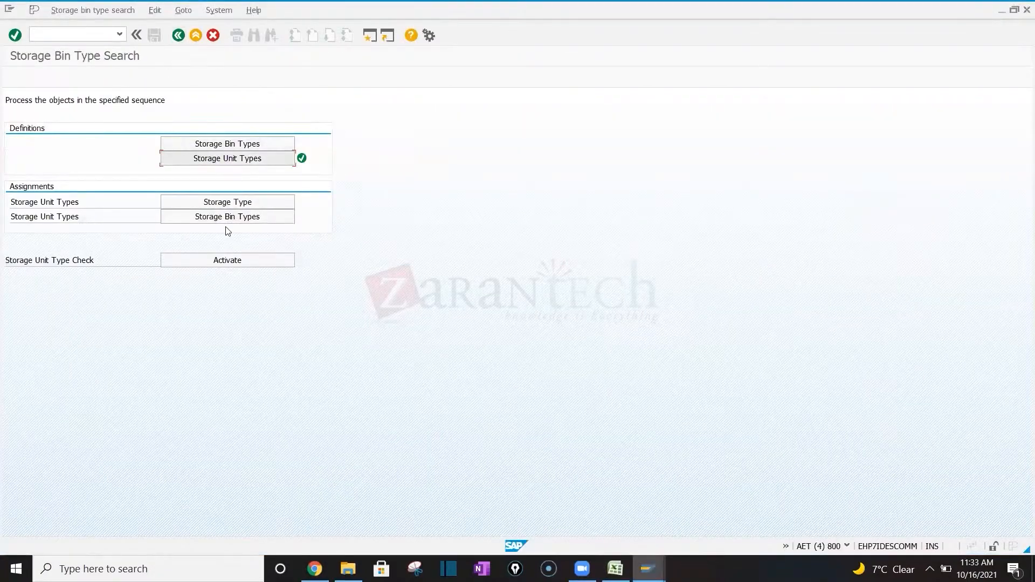
pyautogui.click(236, 203)
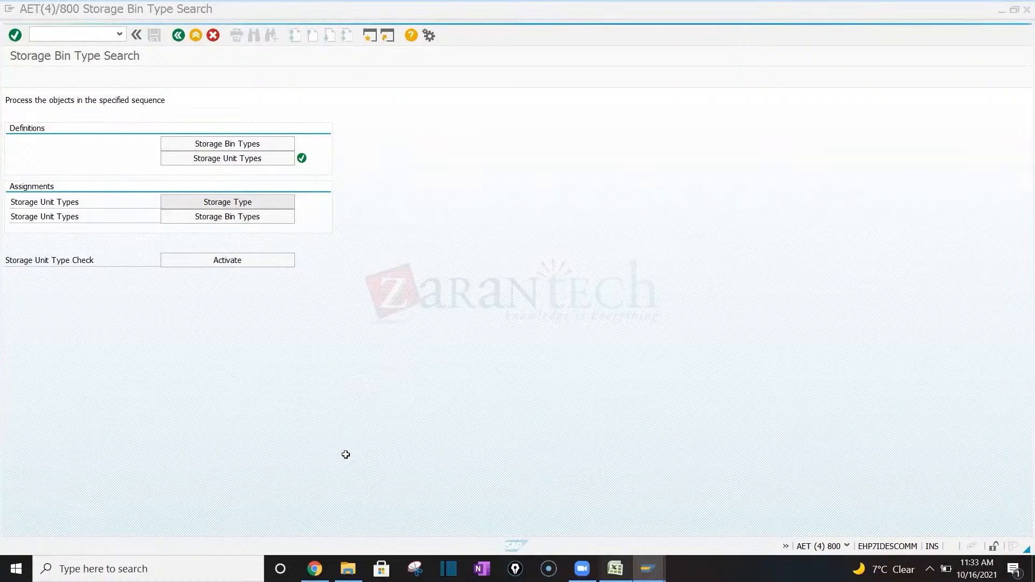
# Switch to the Excel datasheet and enter the label SUT check in cell H42 below the bordered grid
pyautogui.hotkey('alt', 'Tab')
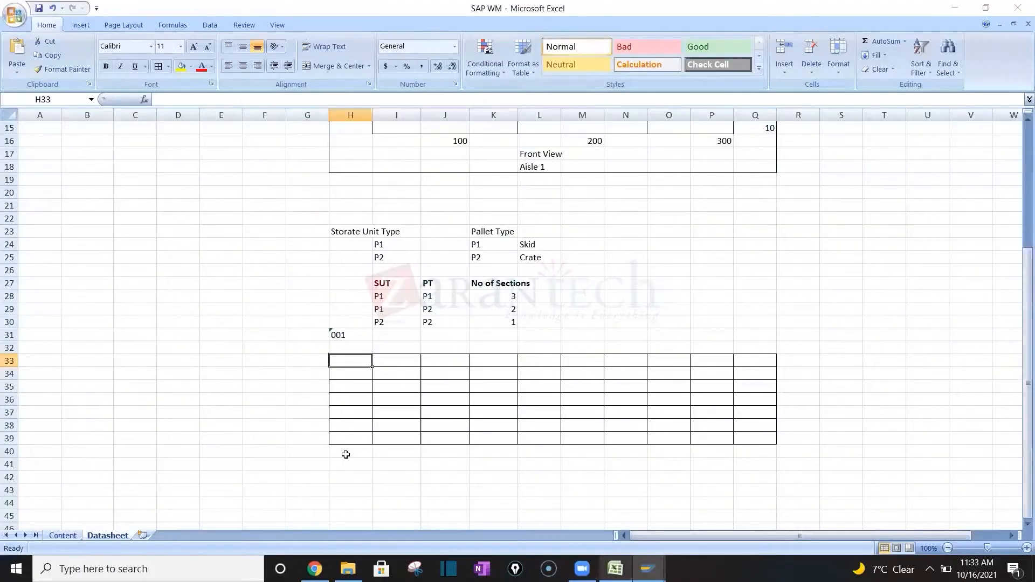
pyautogui.press('Down')
pyautogui.press('Down')
pyautogui.press('Down')
pyautogui.press('Down')
pyautogui.press('Down')
pyautogui.press('Down')
pyautogui.press('Down')
pyautogui.press('Down')
pyautogui.press('Down')
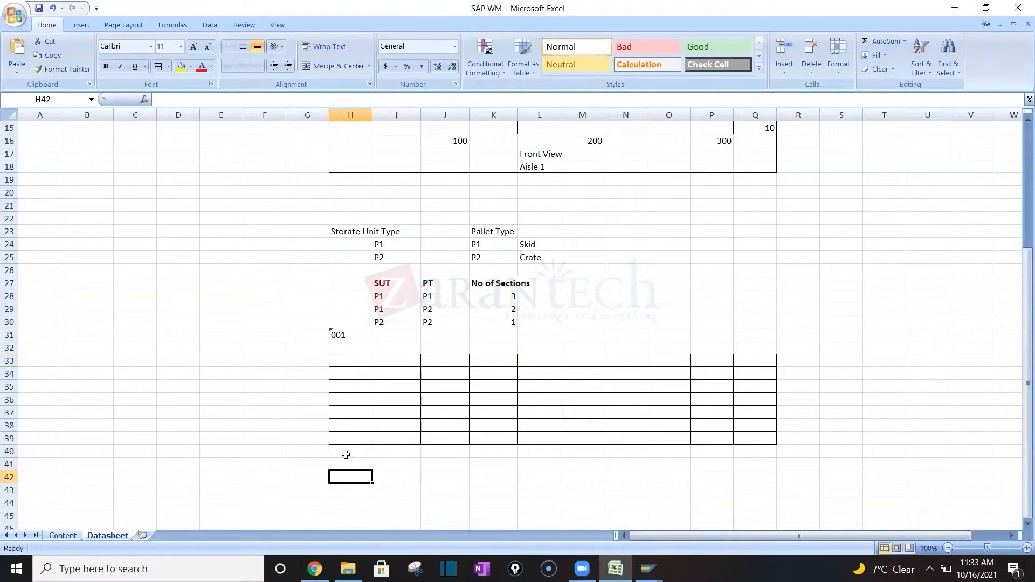
pyautogui.write('SUT check')
pyautogui.press('Tab')
pyautogui.press('Tab')
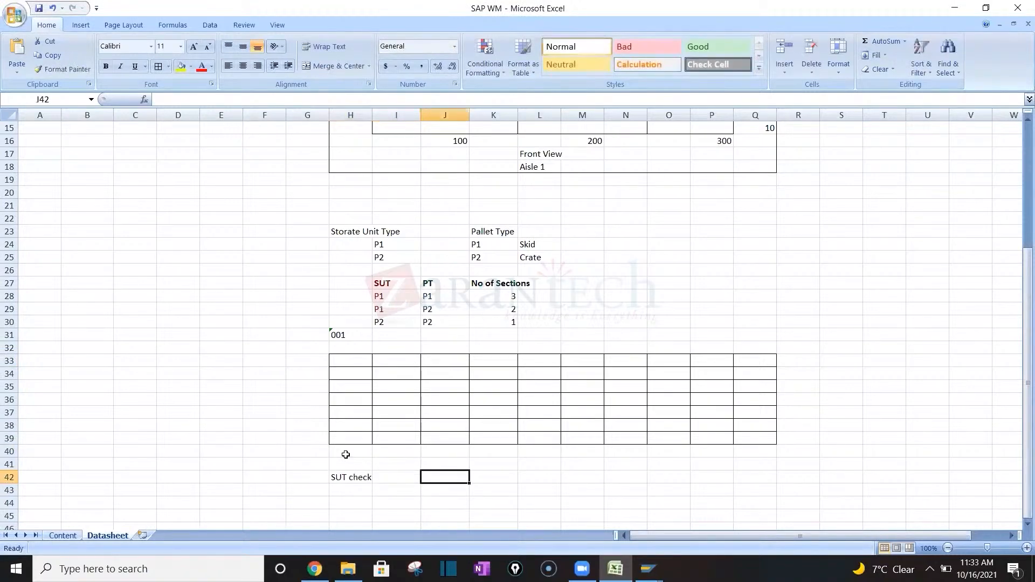
# List High Rack in J42 and Bulk Storaage in J43 beside the SUT check label
pyautogui.write('Hugh')
pyautogui.press('Return')
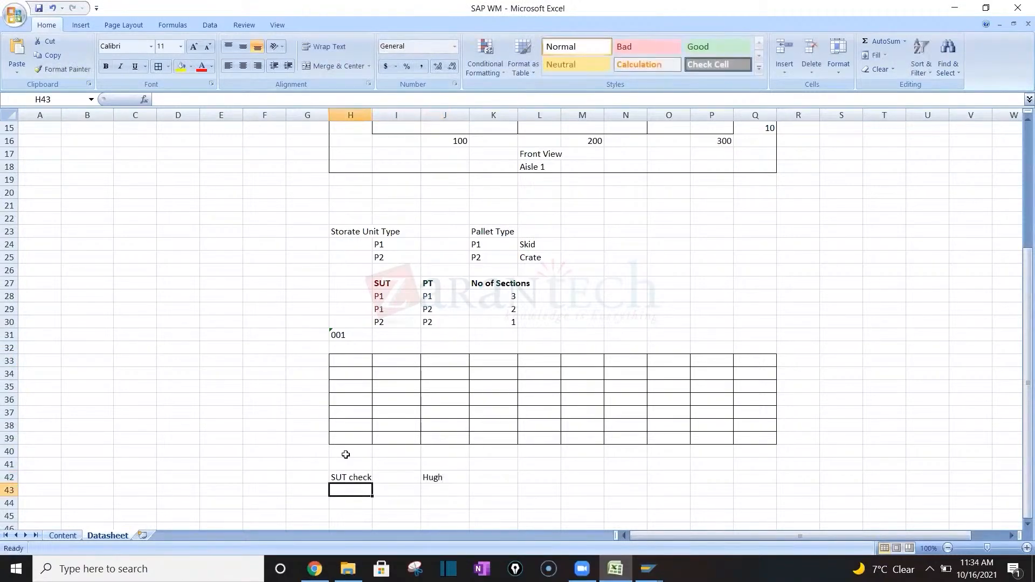
pyautogui.press('Up')
pyautogui.press('Right')
pyautogui.press('Right')
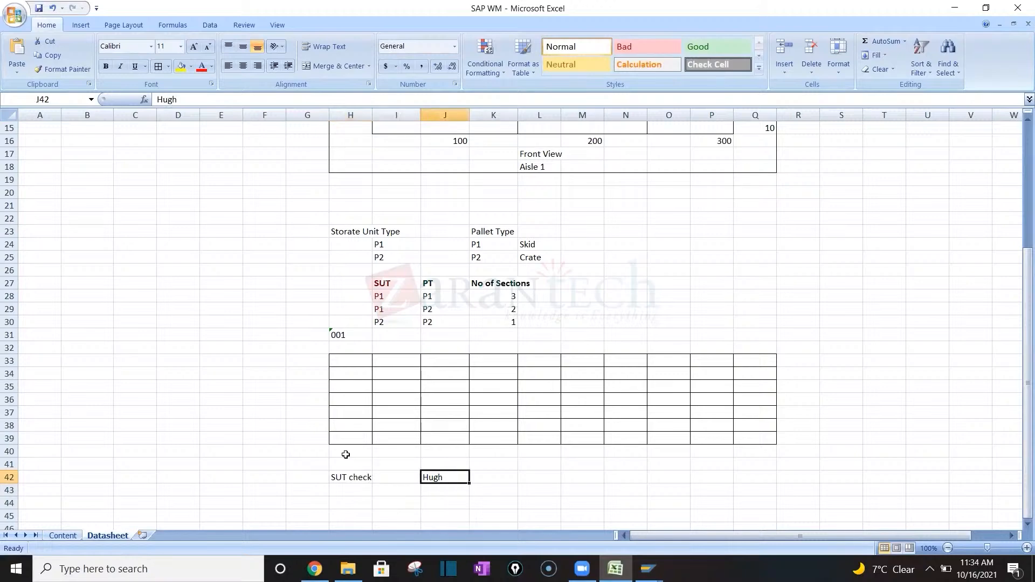
pyautogui.write('High Rack')
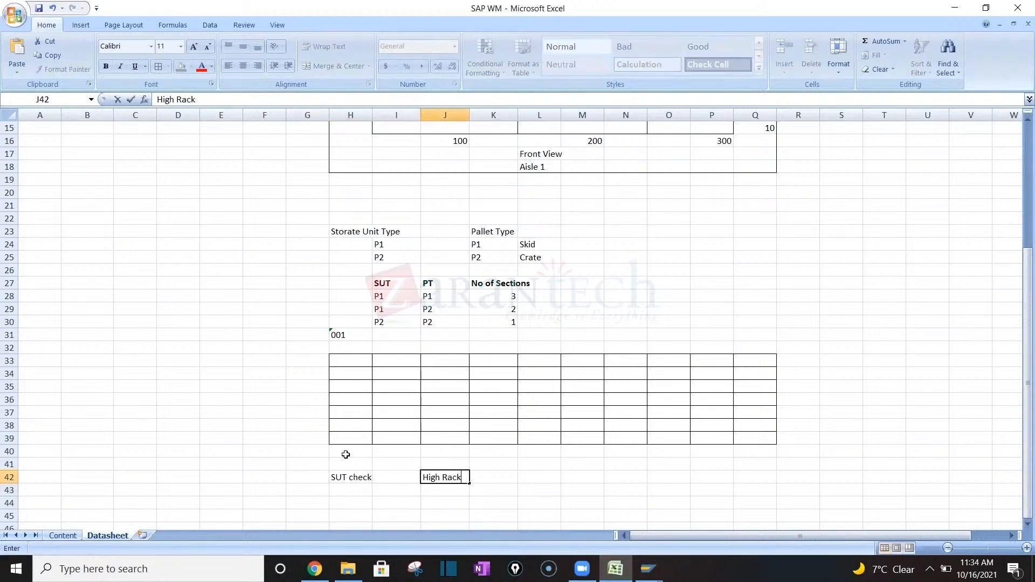
pyautogui.press('Return')
pyautogui.write('B')
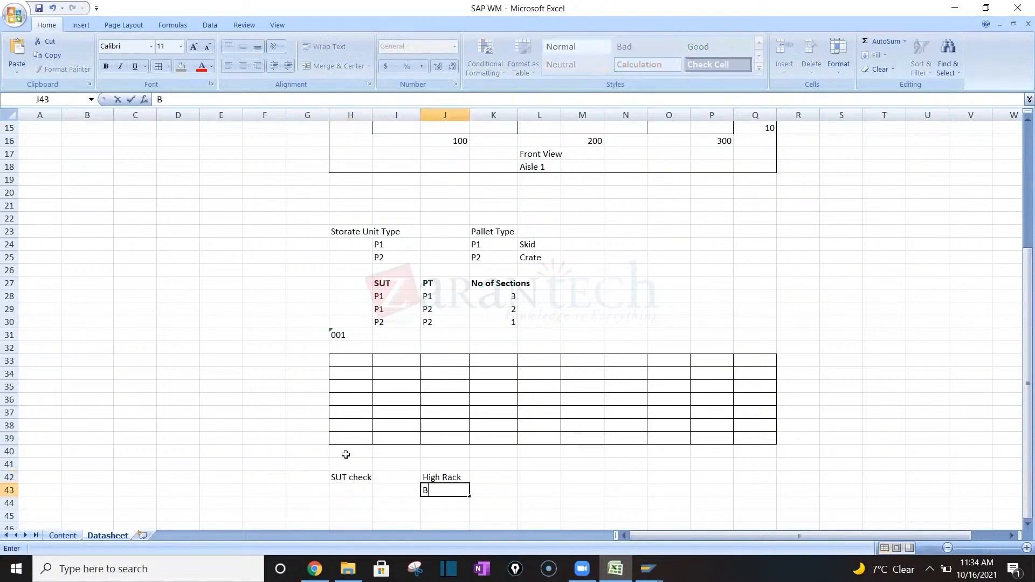
pyautogui.write('ulk Storaage')
pyautogui.press('Return')
# Add Pallet in J44 below Bulk Storaage in the SUT check list
pyautogui.press('Right')
pyautogui.press('Right')
pyautogui.press('Down')
pyautogui.press('Down')
pyautogui.press('Down')
pyautogui.press('Down')
pyautogui.press('Down')
pyautogui.press('Down')
pyautogui.press('Down')
pyautogui.press('Down')
pyautogui.press('Down')
pyautogui.press('Down')
pyautogui.press('Down')
pyautogui.press('Down')
pyautogui.press('Down')
pyautogui.press('Down')
pyautogui.press('Down')
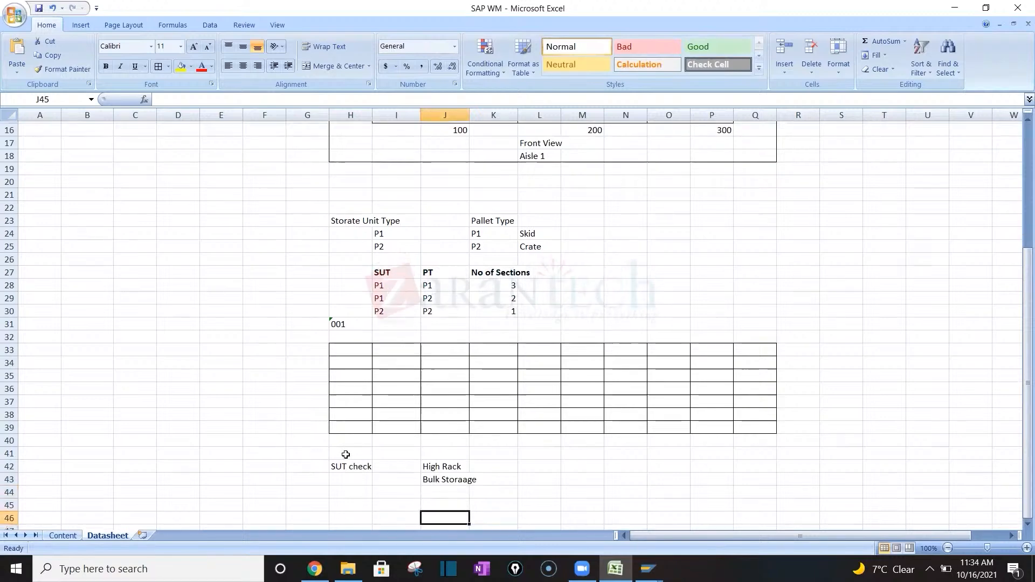
pyautogui.press('Up')
pyautogui.press('Up')
pyautogui.press('Up')
pyautogui.press('Up')
pyautogui.press('Up')
pyautogui.press('Up')
pyautogui.press('Up')
pyautogui.press('Up')
pyautogui.press('Up')
pyautogui.press('Up')
pyautogui.press('Up')
pyautogui.press('Up')
pyautogui.press('Up')
pyautogui.press('Up')
pyautogui.press('Up')
pyautogui.press('Up')
pyautogui.press('Up')
pyautogui.press('Down')
pyautogui.press('Down')
pyautogui.write('Pallet')
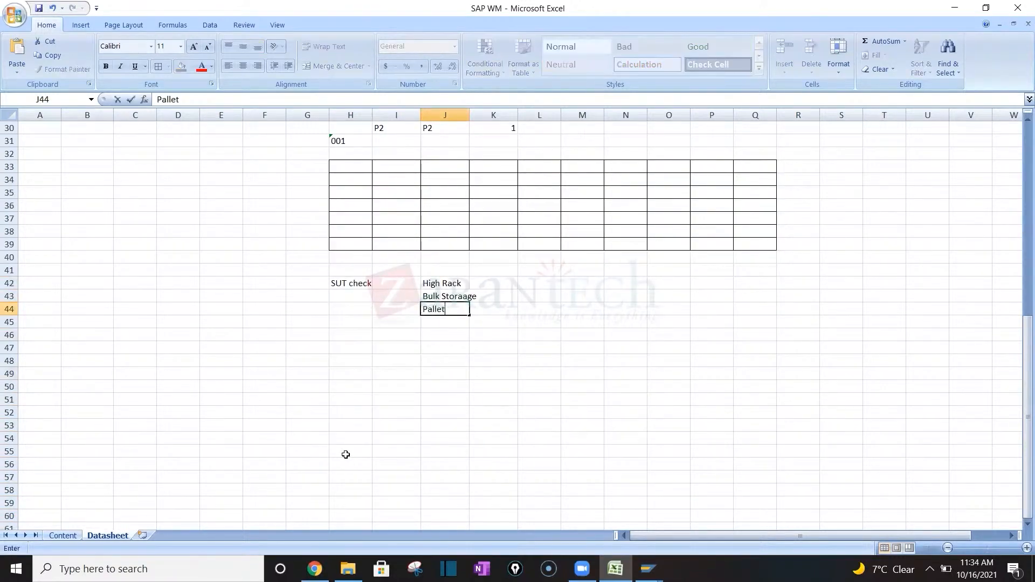
pyautogui.press('Return')
pyautogui.press('Right')
# Enter the note "Config of Storage Unit Type Check is madatory" in H46 below the SUT check list
pyautogui.hotkey('alt', 'Tab')
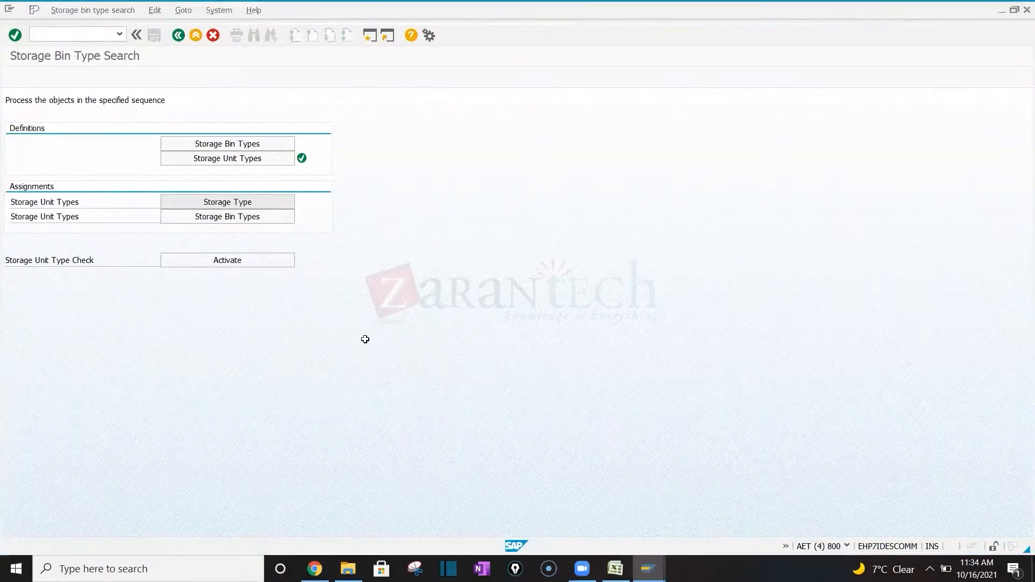
pyautogui.hotkey('alt', 'Tab')
pyautogui.click(350, 277)
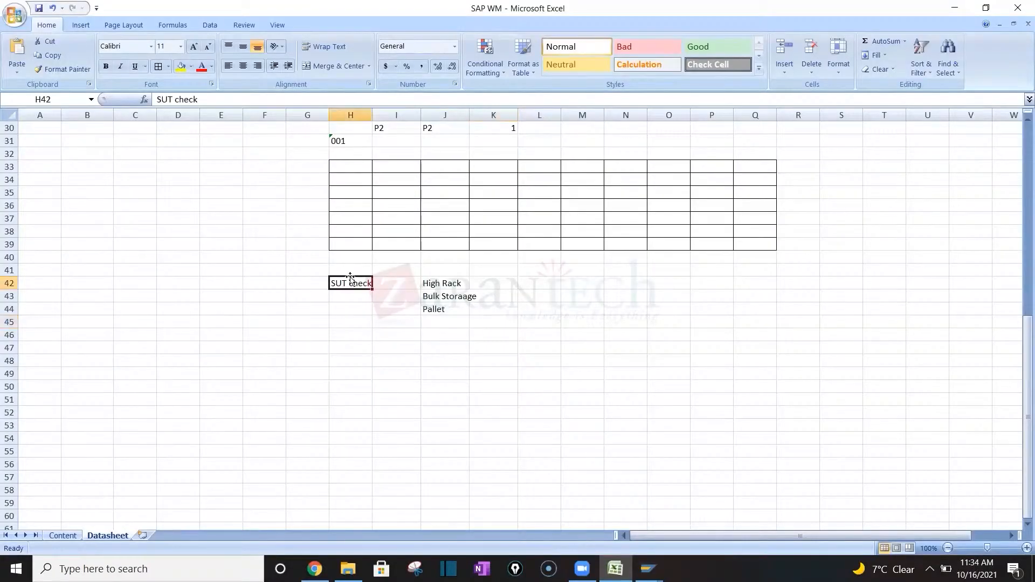
pyautogui.press('Down')
pyautogui.press('Down')
pyautogui.press('Down')
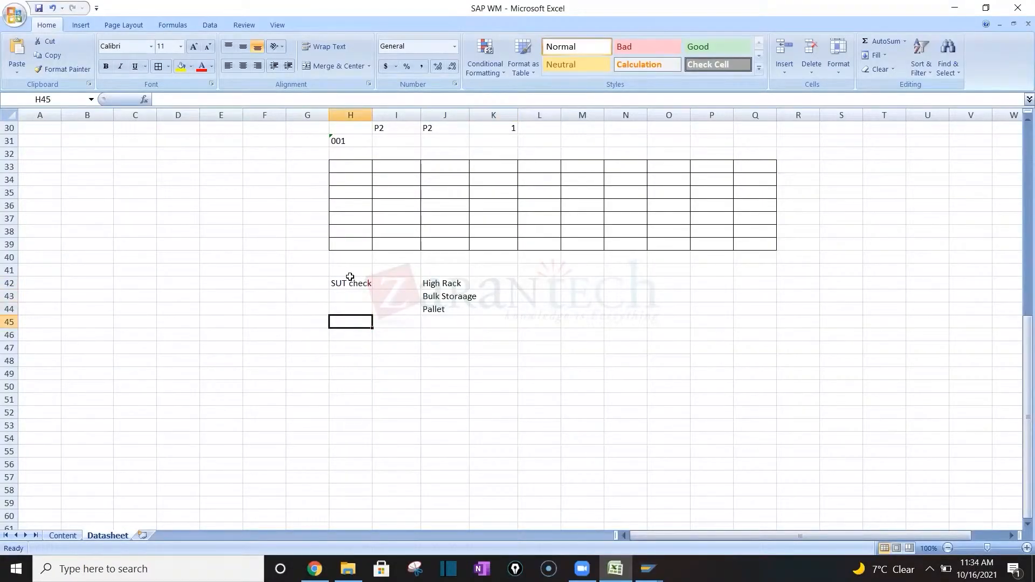
pyautogui.press('Down')
pyautogui.write('Confign')
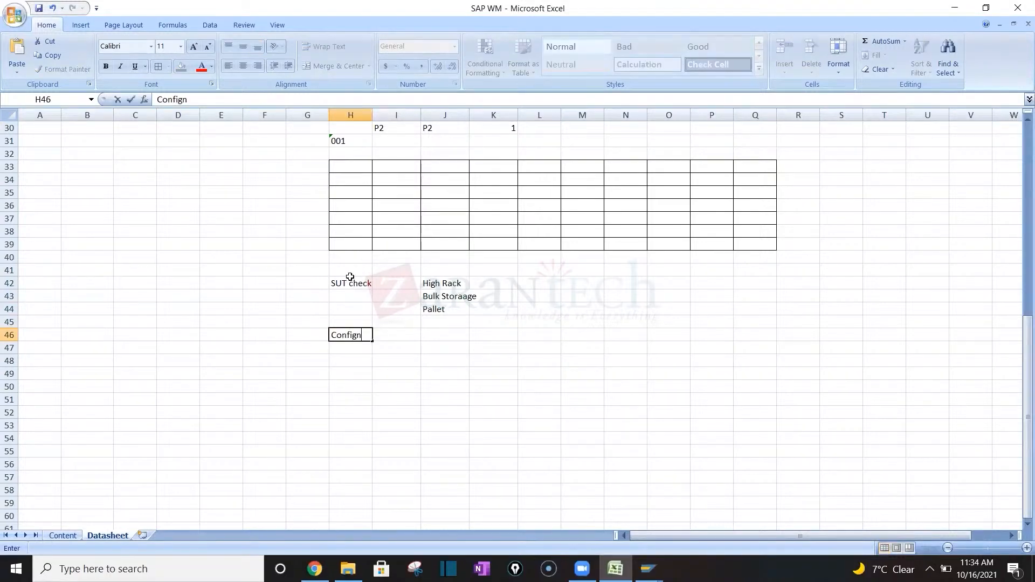
pyautogui.hotkey('alt', 'Tab')
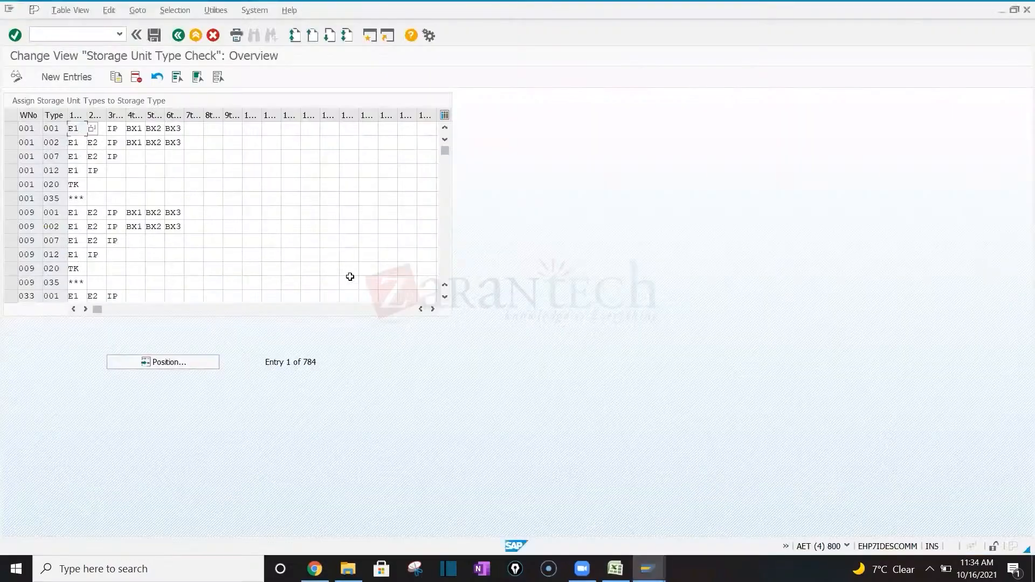
pyautogui.hotkey('alt', 'Tab')
pyautogui.press('BackSpace')
pyautogui.write('of Storage ')
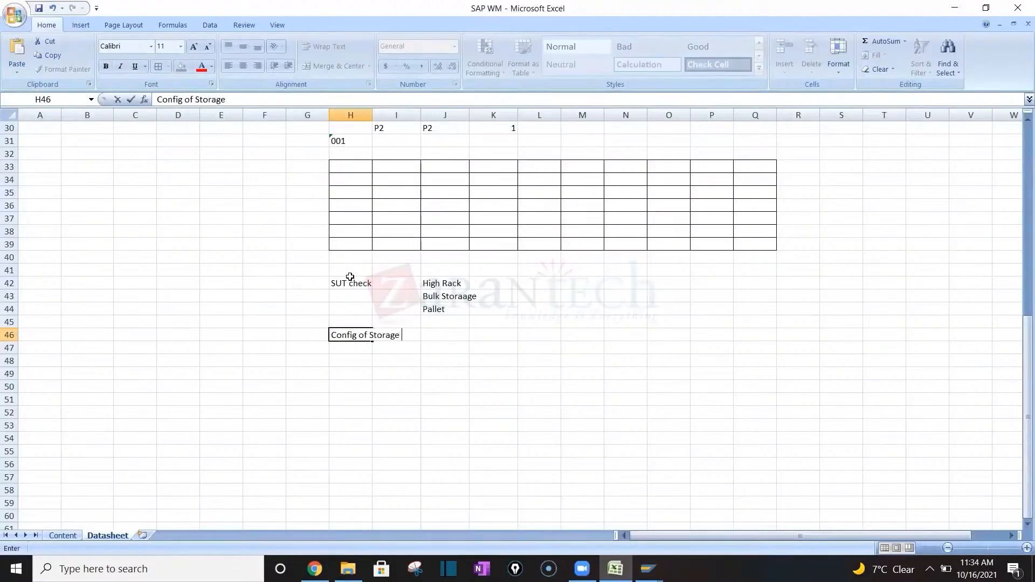
pyautogui.write('Unit Type Checki')
pyautogui.press('BackSpace')
pyautogui.write('i')
pyautogui.write('s mada')
pyautogui.write('tory')
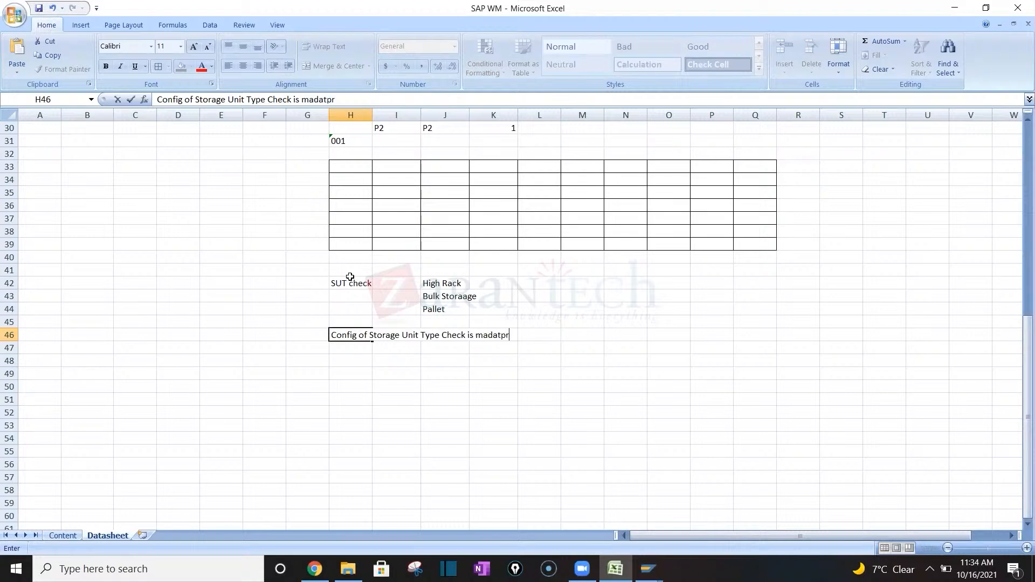
pyautogui.press('BackSpace')
pyautogui.press('BackSpace')
pyautogui.press('BackSpace')
pyautogui.write('ory')
pyautogui.press('Tab')
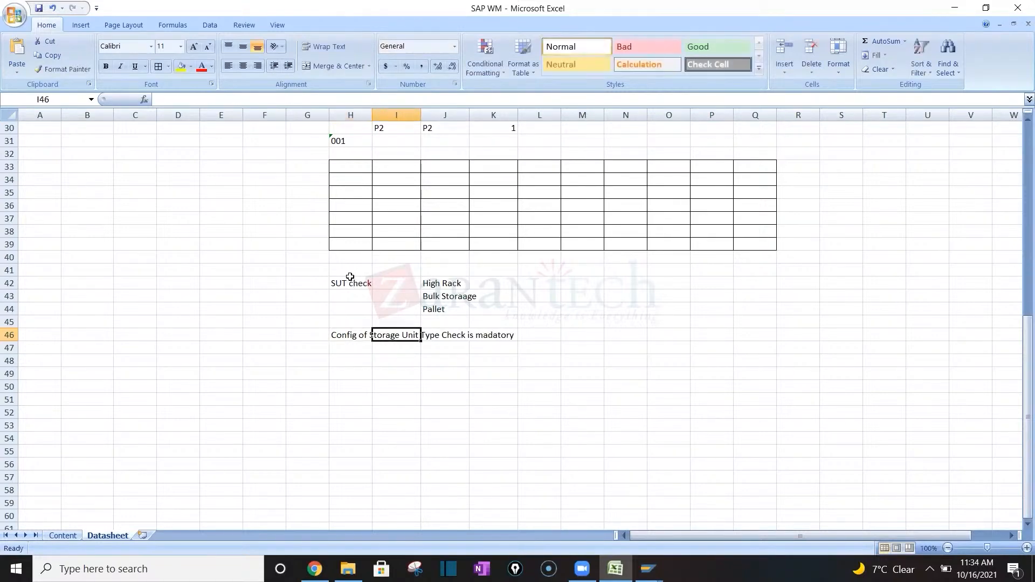
# Enter "Which Pallet is allowed in warehouse" in J47 as the first point under the configuration note
pyautogui.press('Right')
pyautogui.press('Down')
pyautogui.write('W')
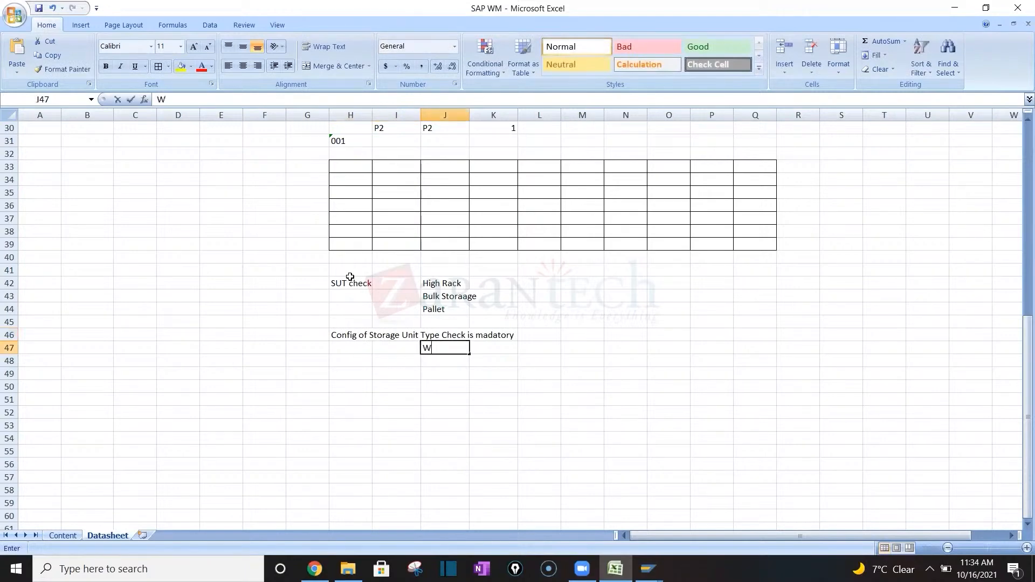
pyautogui.write('hich Pallet')
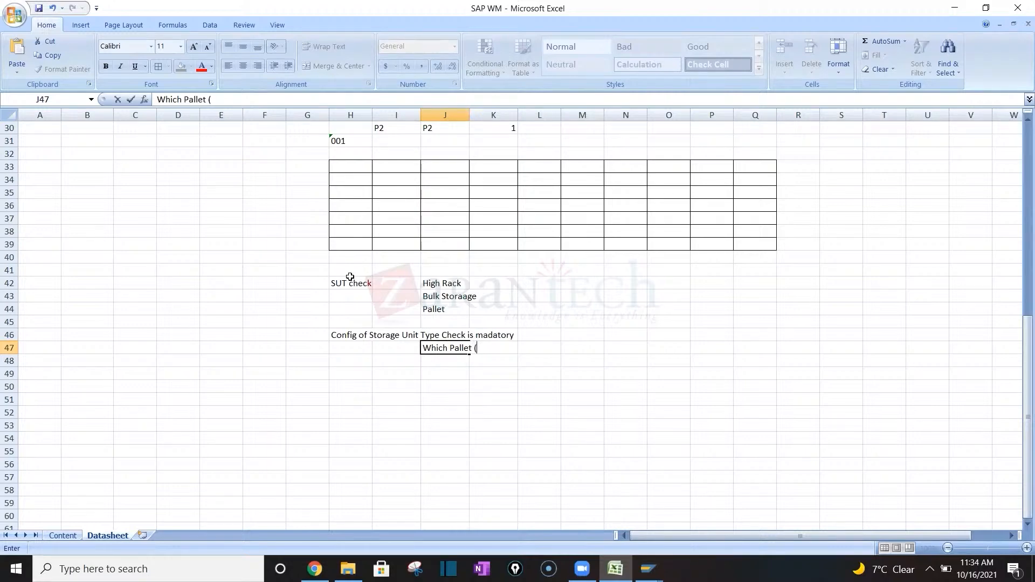
pyautogui.write('is allowe')
pyautogui.press('BackSpace')
pyautogui.write('ed in warehoususe')
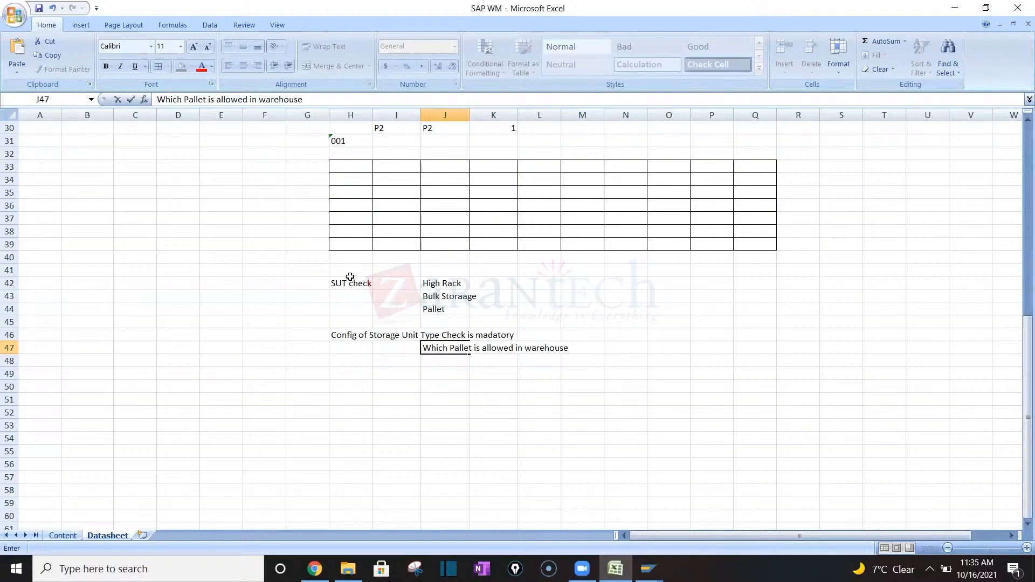
pyautogui.press('Return')
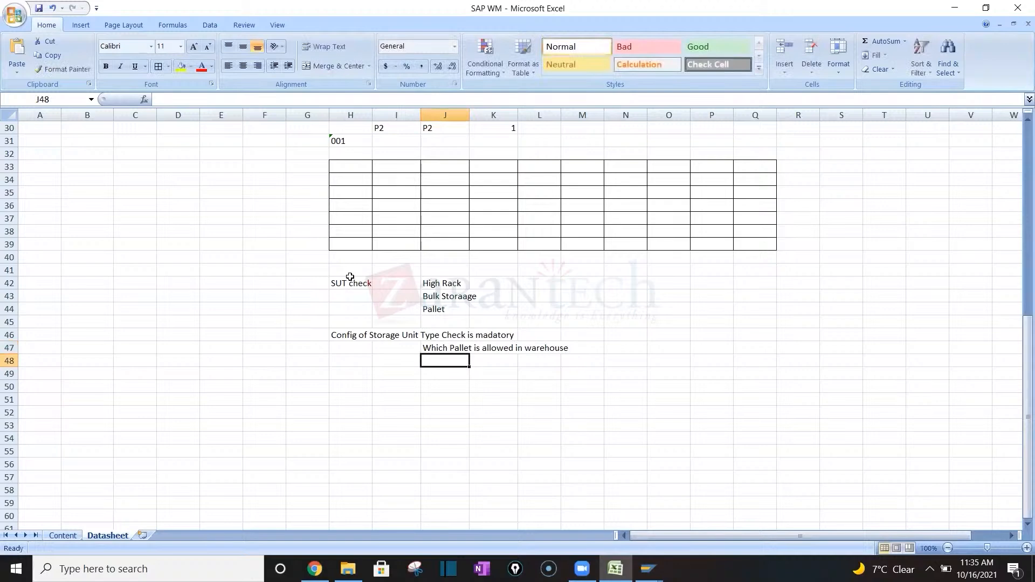
# Add the second point "Which Pallet in which storage type type" in J48
pyautogui.write('Which Pal')
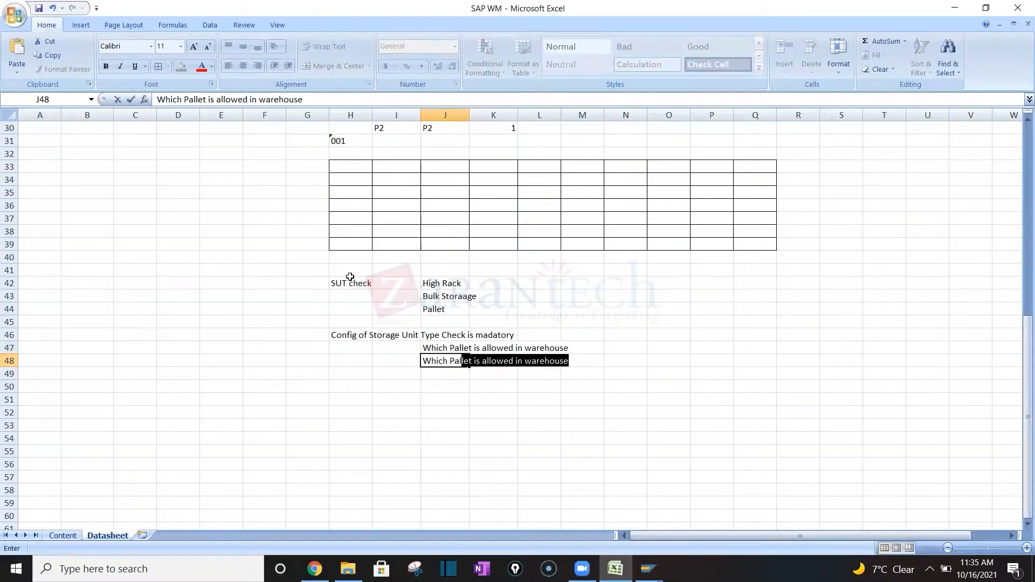
pyautogui.write('let')
pyautogui.write('in ')
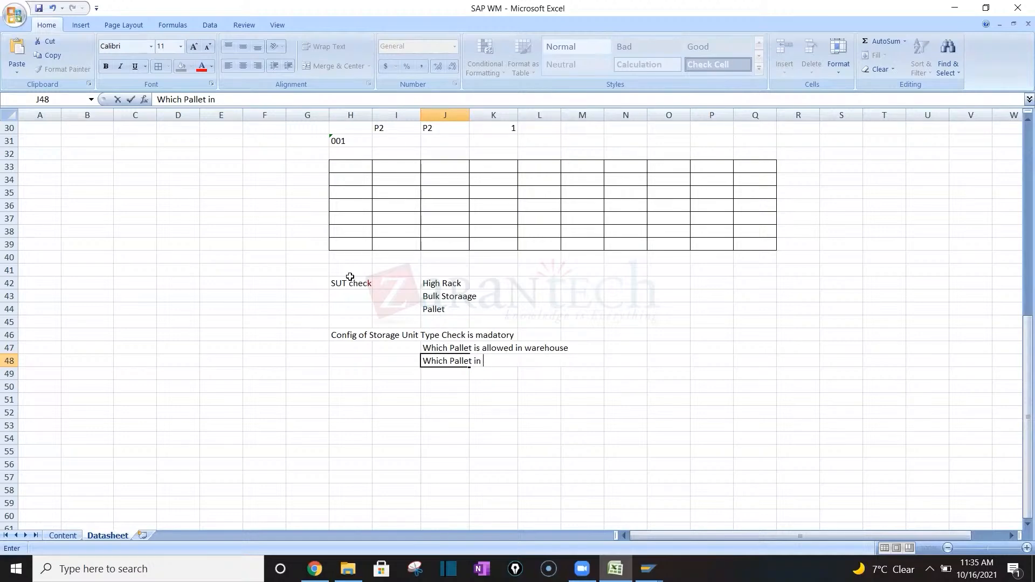
pyautogui.write('which storage t')
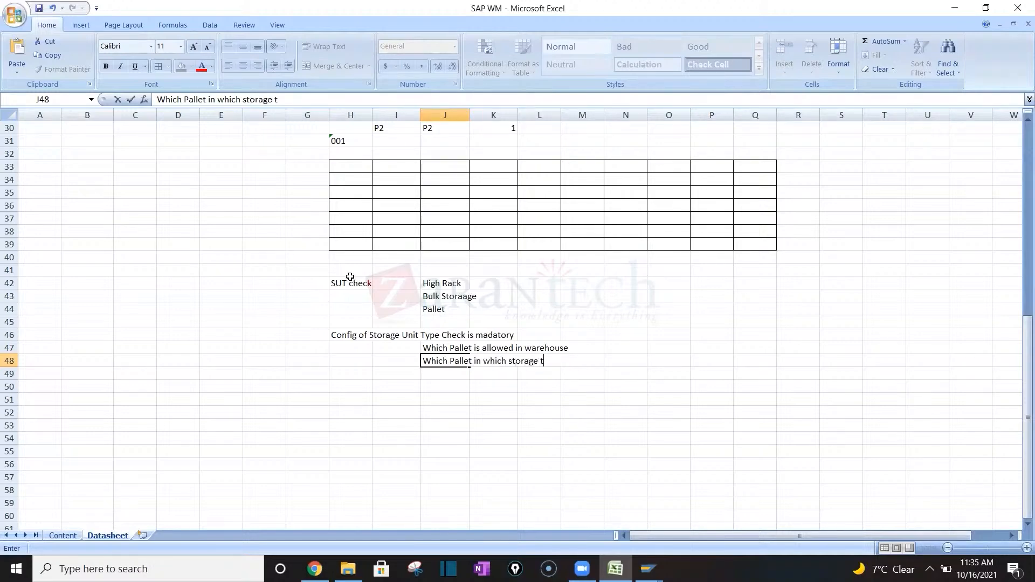
pyautogui.write('ype type')
pyautogui.press('Return')
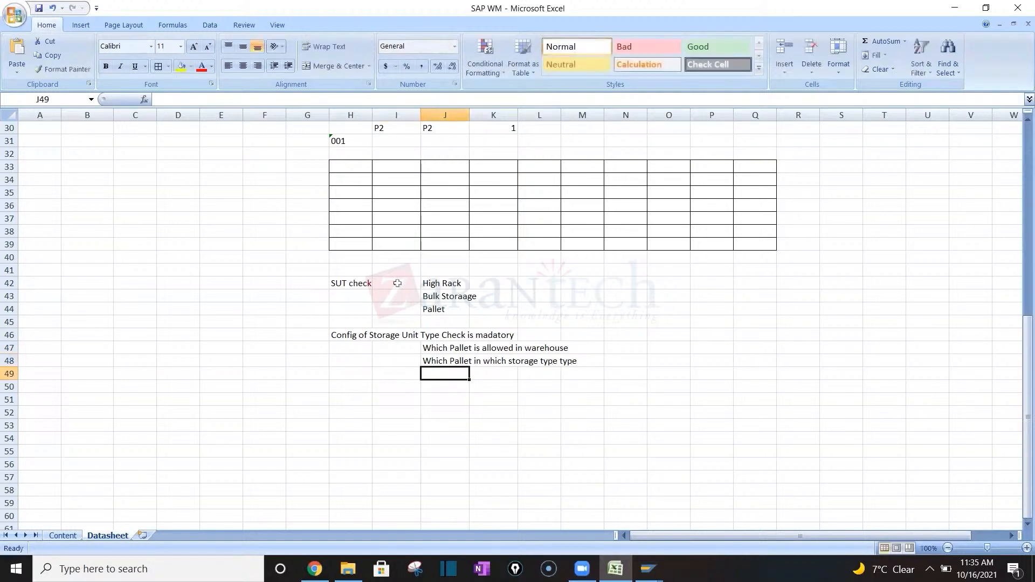
# Add the third point "Which Bin type those Pallet will be stored" in J49
pyautogui.click(444, 312)
pyautogui.click(444, 373)
pyautogui.write('Wh')
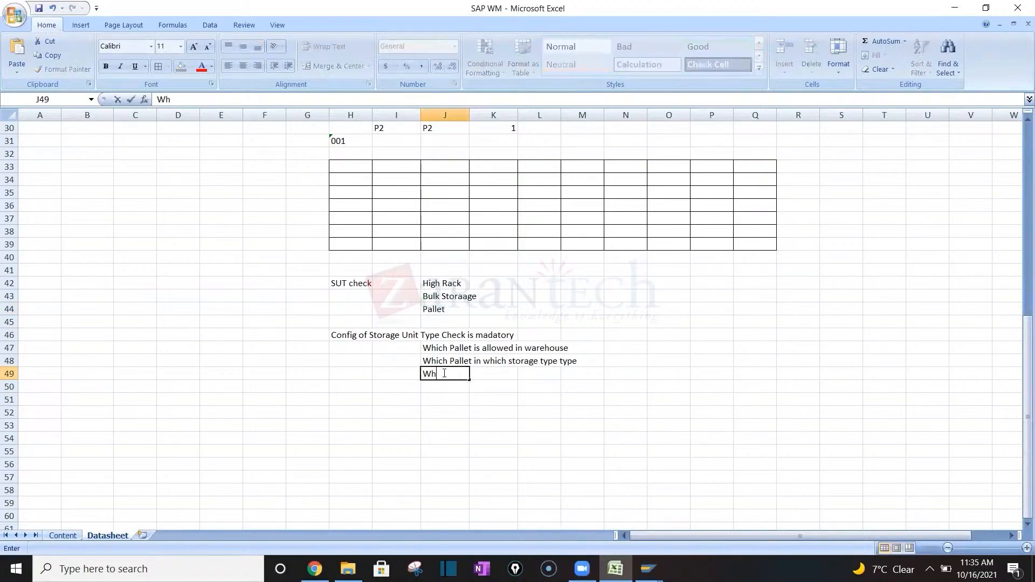
pyautogui.write('ich Bin type those Pallet')
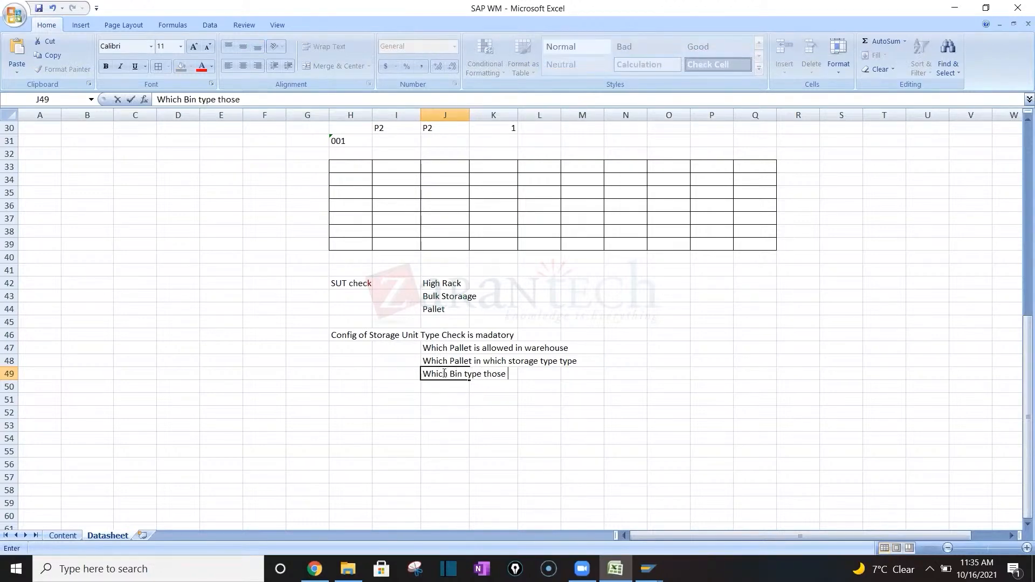
pyautogui.write('ill be sotrag')
pyautogui.press('BackSpace')
pyautogui.press('BackSpace')
pyautogui.press('BackSpace')
pyautogui.press('BackSpace')
pyautogui.press('BackSpace')
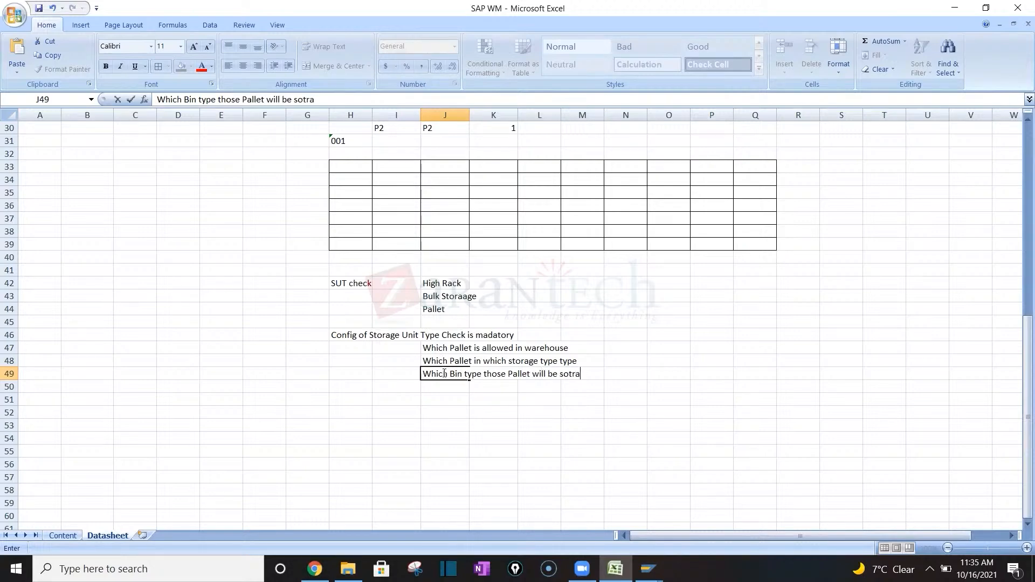
pyautogui.write('tored')
pyautogui.press('Return')
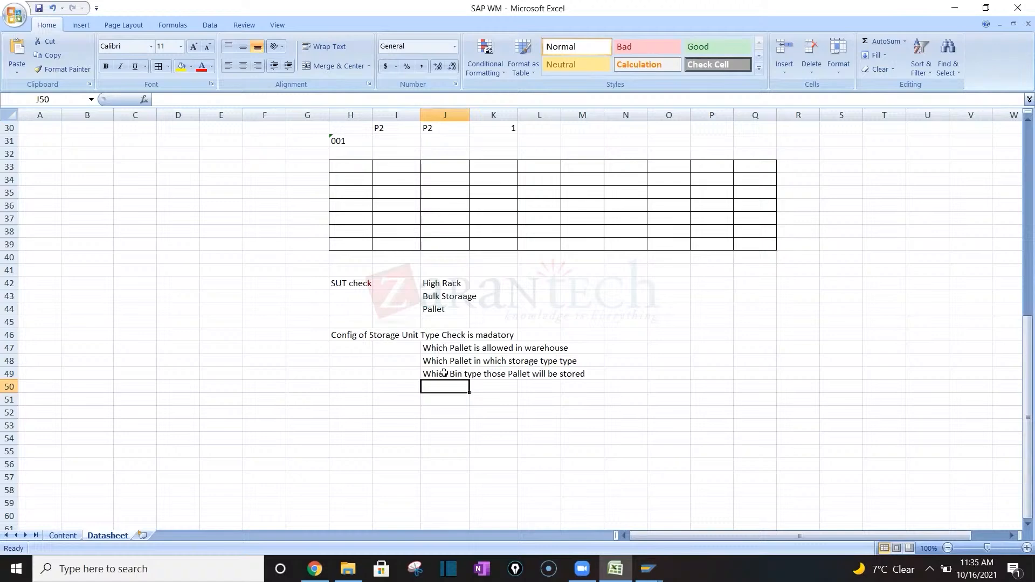
# Review the SUT, PT and number of sections table, highlighting its P2/P2 row
pyautogui.click(443, 373)
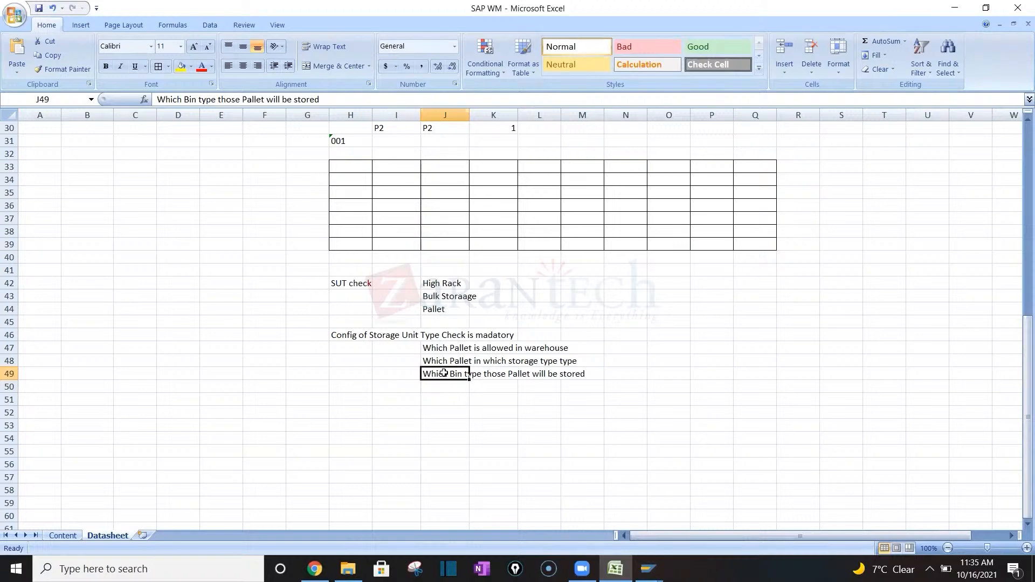
pyautogui.press('Up')
pyautogui.press('Up')
pyautogui.press('Up')
pyautogui.press('Up')
pyautogui.press('Up')
pyautogui.press('Up')
pyautogui.press('Up')
pyautogui.press('Up')
pyautogui.press('Up')
pyautogui.press('Up')
pyautogui.press('Up')
pyautogui.press('Up')
pyautogui.press('Up')
pyautogui.press('Up')
pyautogui.press('Up')
pyautogui.press('Up')
pyautogui.press('Up')
pyautogui.press('Up')
pyautogui.press('Up')
pyautogui.press('Up')
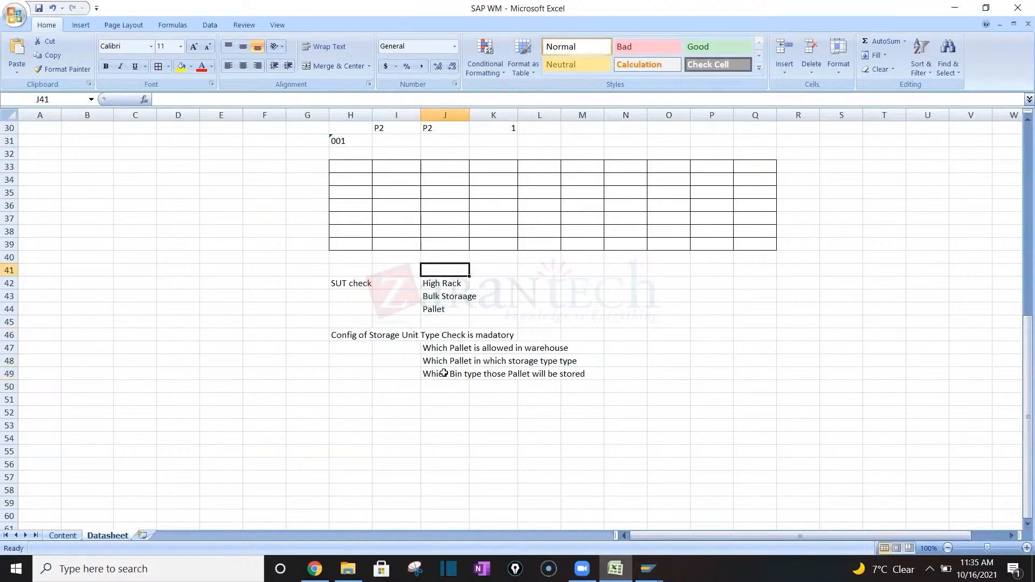
pyautogui.moveTo(392, 283); pyautogui.dragTo(464, 285)
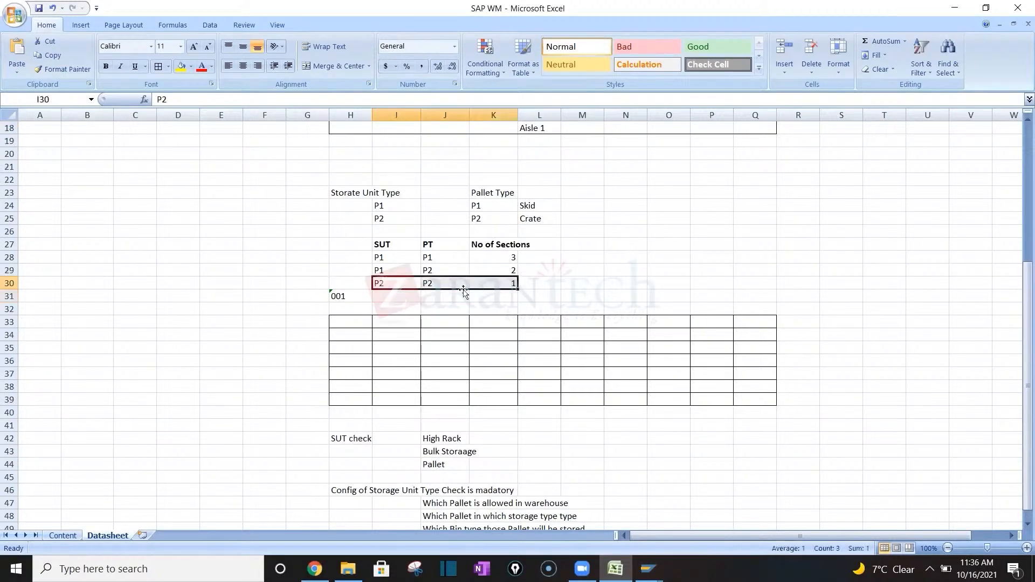
pyautogui.click(404, 296)
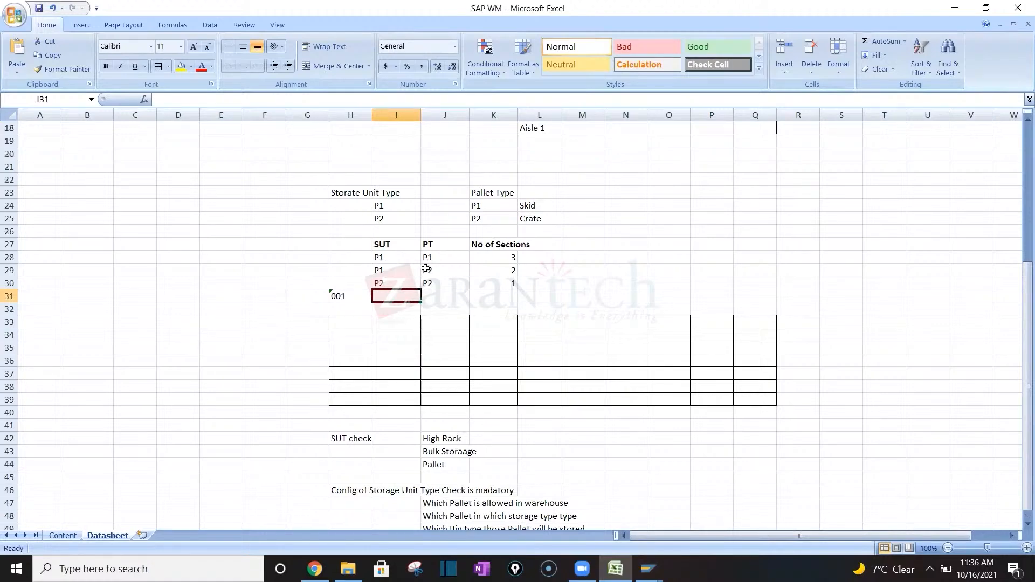
# Add a combination of SUT P2 and pallet type P1 in I31:J31 below the sections table
pyautogui.click(443, 257)
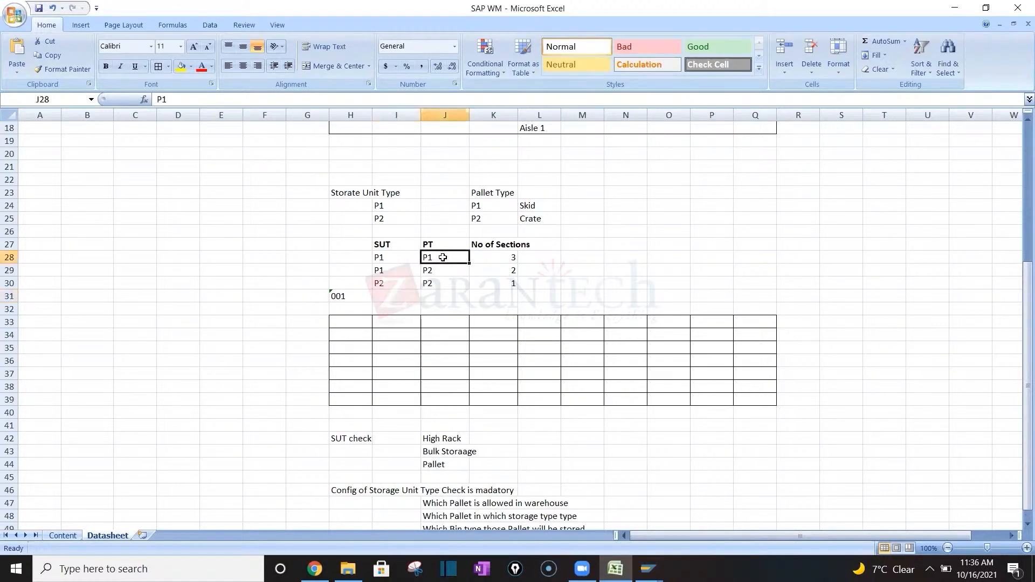
pyautogui.press('Down')
pyautogui.press('Down')
pyautogui.press('Down')
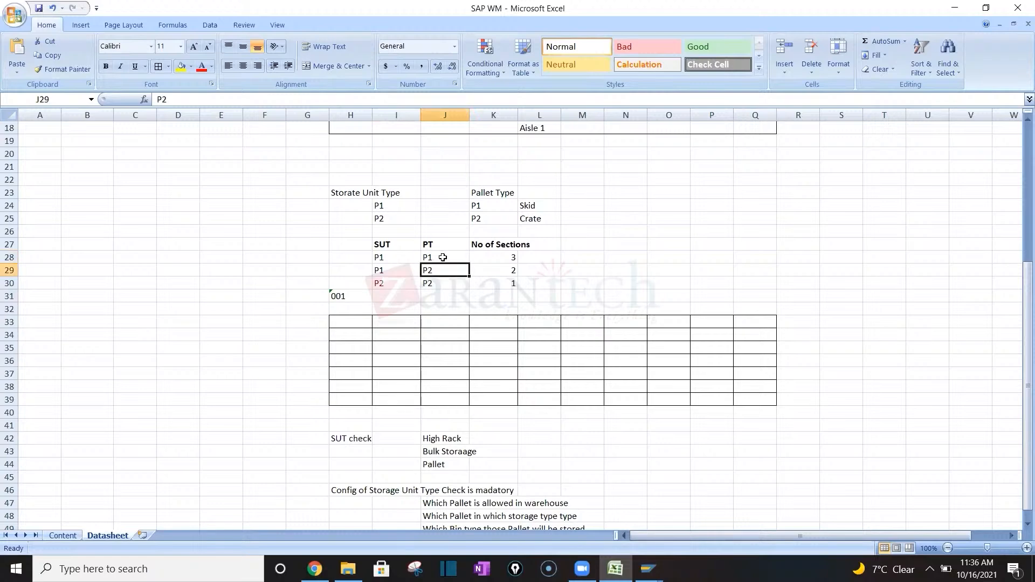
pyautogui.write('P1')
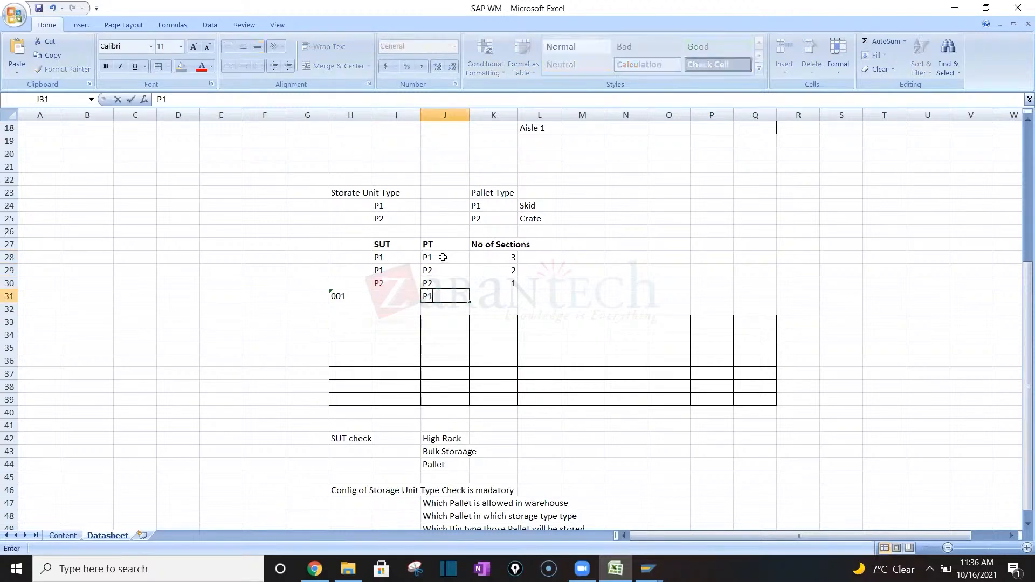
pyautogui.press('Left')
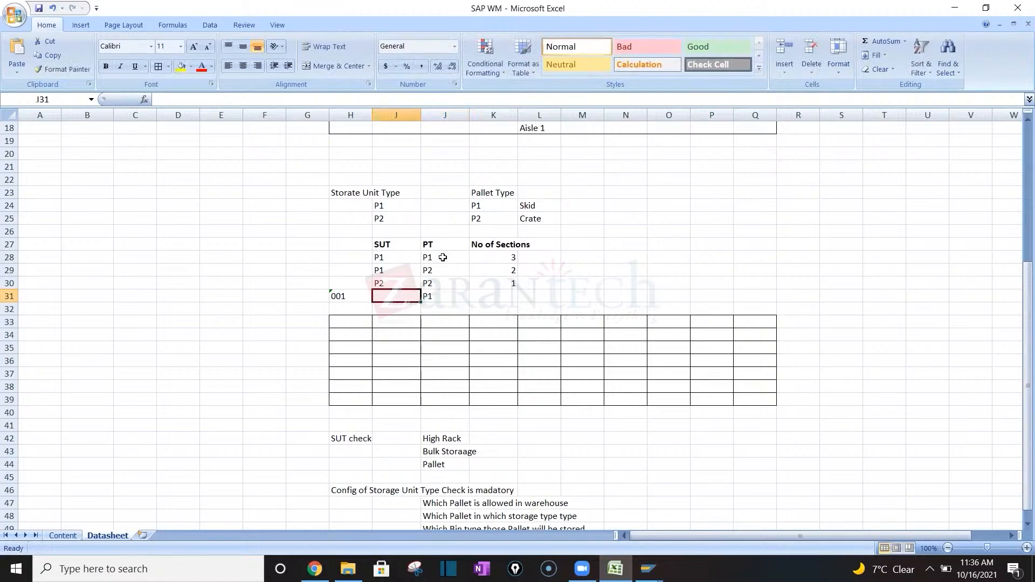
pyautogui.write('P2')
pyautogui.press('Right')
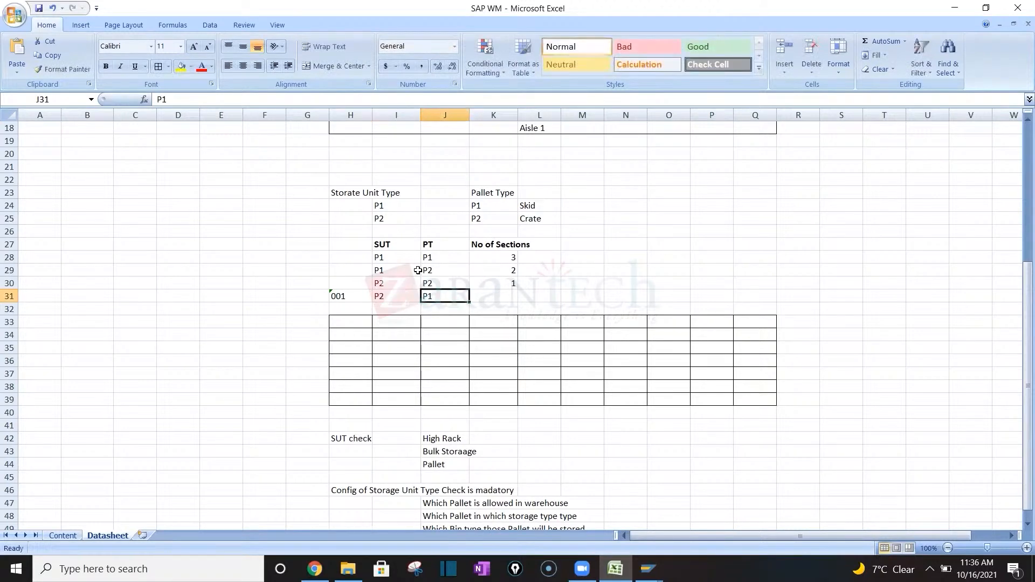
# Clear the P2 and P1 entries from I31:J31
pyautogui.moveTo(397, 296); pyautogui.dragTo(430, 296)
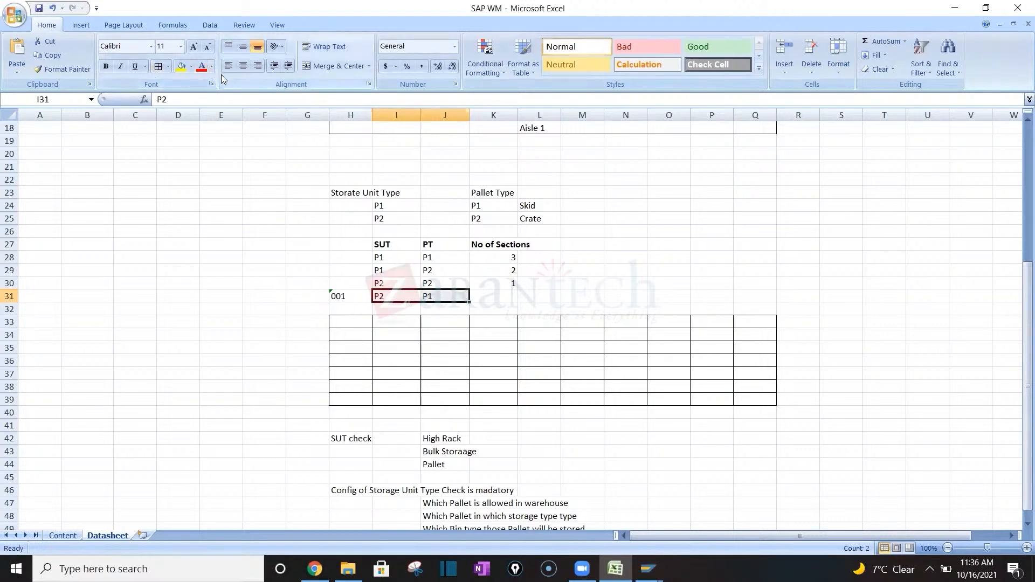
pyautogui.click(282, 47)
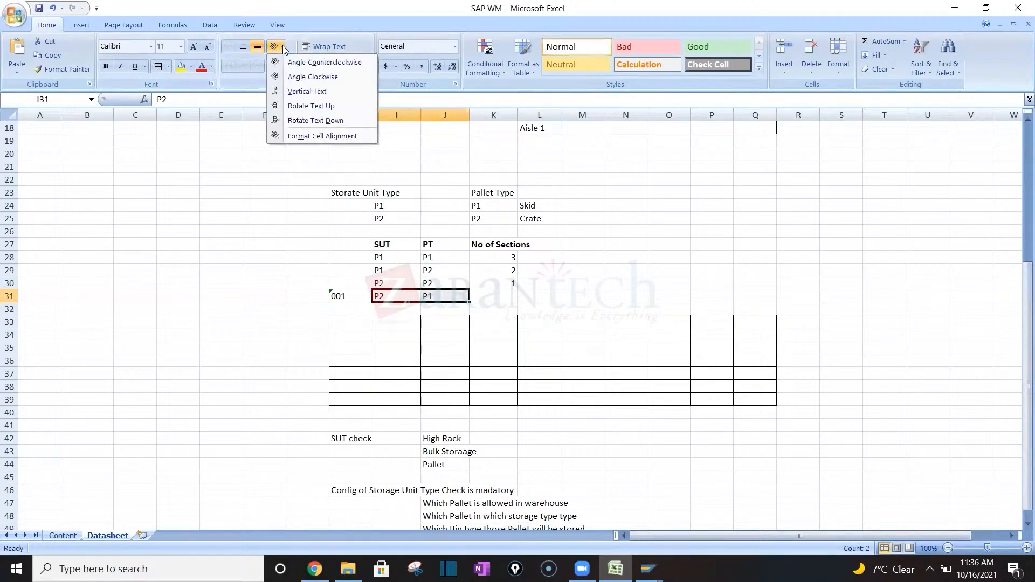
pyautogui.click(202, 209)
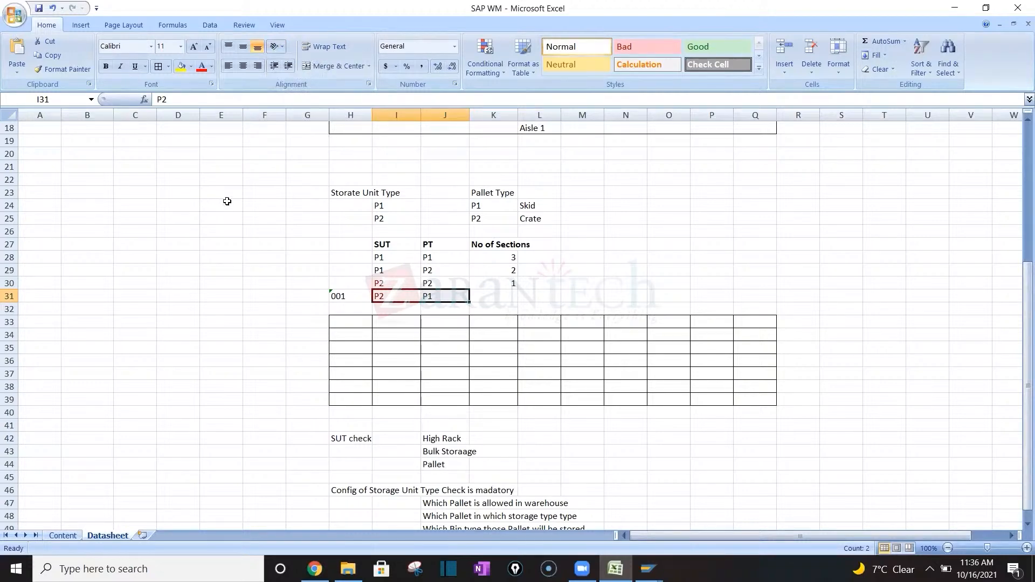
pyautogui.press('Delete')
pyautogui.press('Down')
pyautogui.press('Down')
pyautogui.press('Down')
pyautogui.press('Down')
pyautogui.press('Down')
pyautogui.press('Down')
pyautogui.press('Down')
pyautogui.press('Down')
pyautogui.press('Down')
pyautogui.press('Down')
pyautogui.press('Down')
pyautogui.press('Down')
pyautogui.press('Down')
pyautogui.press('Down')
pyautogui.press('Down')
pyautogui.press('Down')
pyautogui.press('Down')
pyautogui.press('Down')
pyautogui.press('Down')
pyautogui.press('Down')
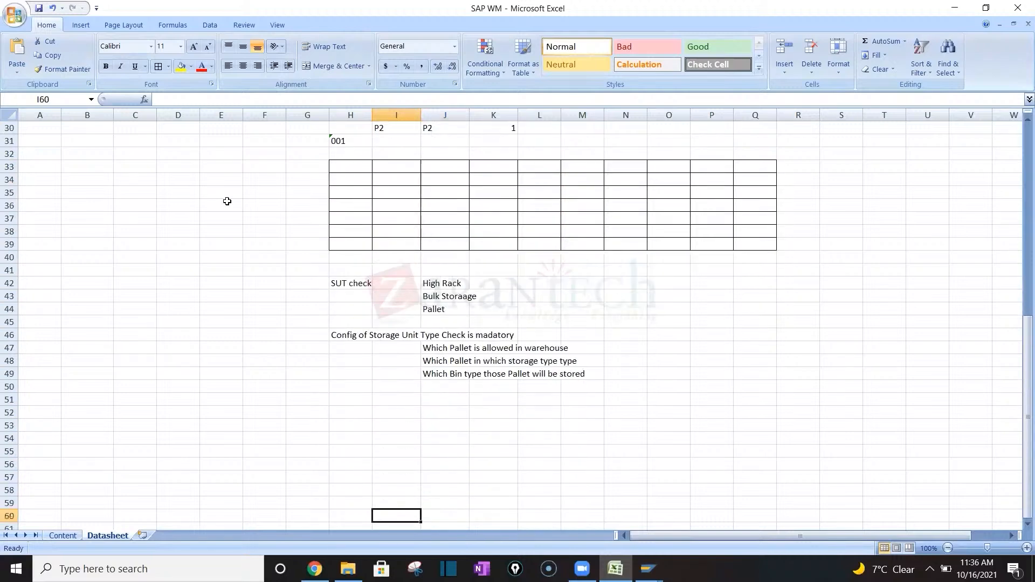
# Review the three pallet rules in J47:J49 and the SUT check note in H42
pyautogui.click(440, 347)
pyautogui.moveTo(445, 362); pyautogui.dragTo(446, 375)
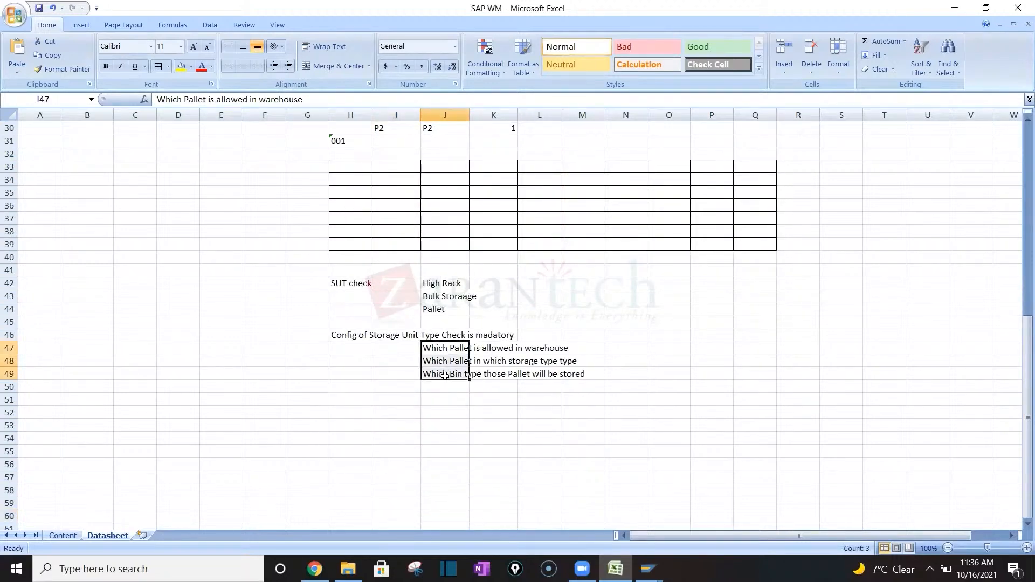
pyautogui.click(350, 281)
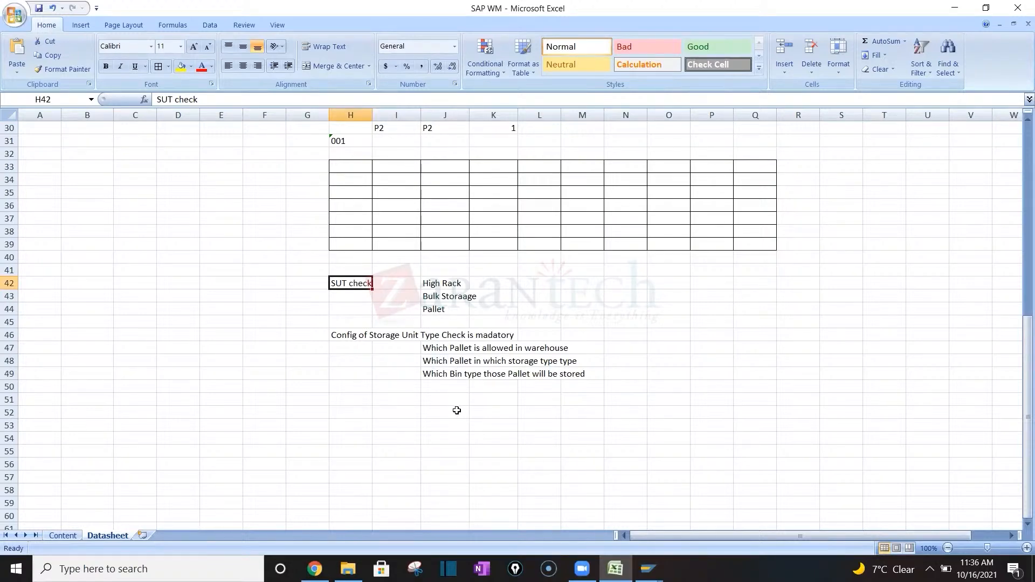
# Assign P1 and P2 as the fourth and fifth storage unit types for warehouse 001, storage type 007, in SAP
pyautogui.hotkey('alt', 'Tab')
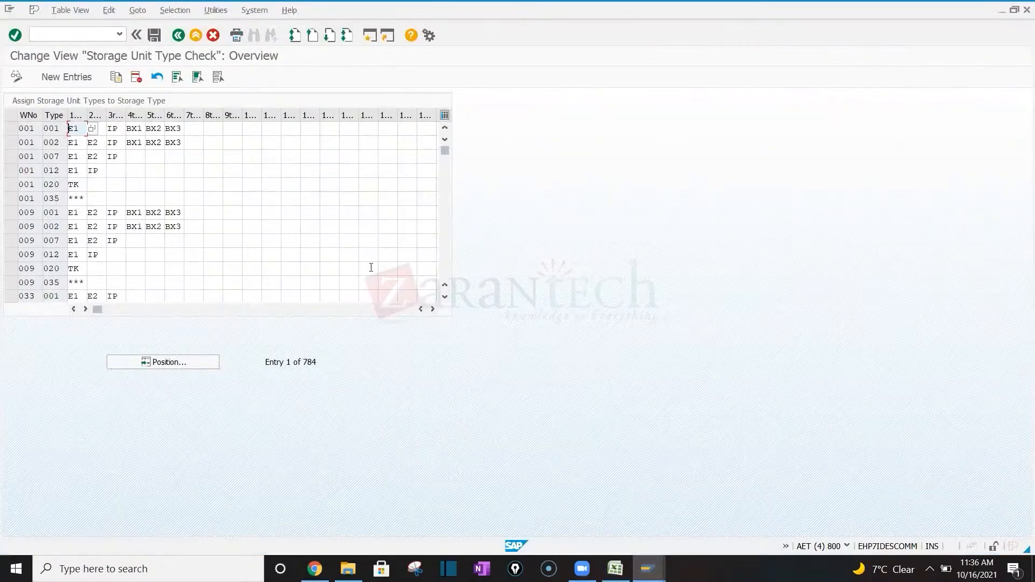
pyautogui.click(60, 156)
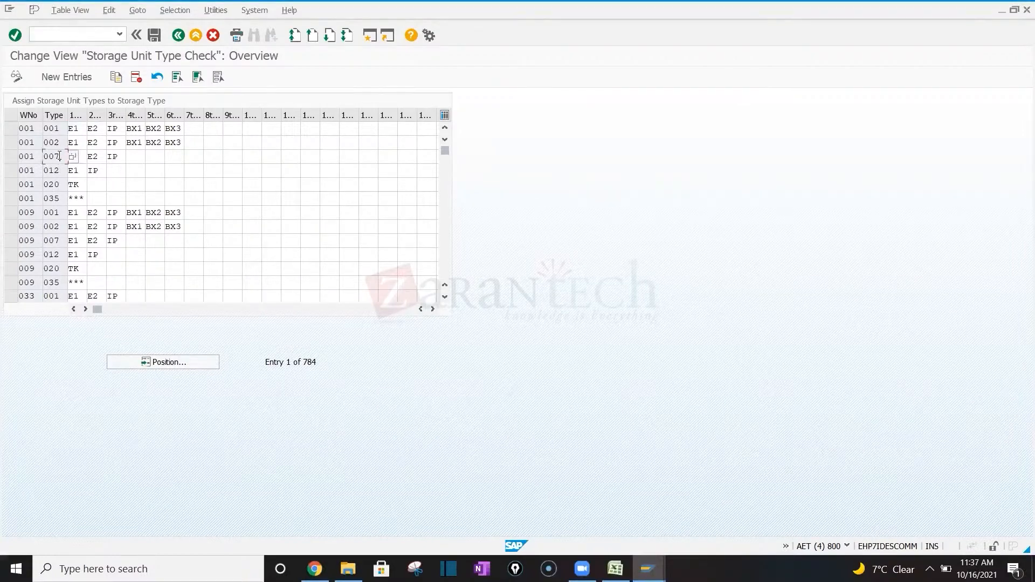
pyautogui.press('Tab')
pyautogui.press('Tab')
pyautogui.press('Tab')
pyautogui.press('Tab')
pyautogui.hotkey('alt', 'Tab')
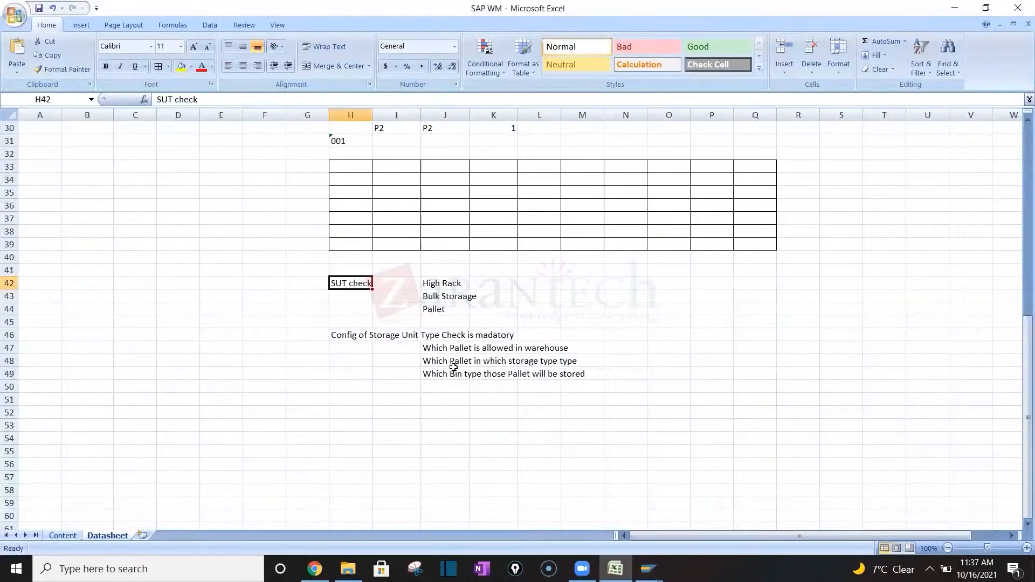
pyautogui.click(452, 366)
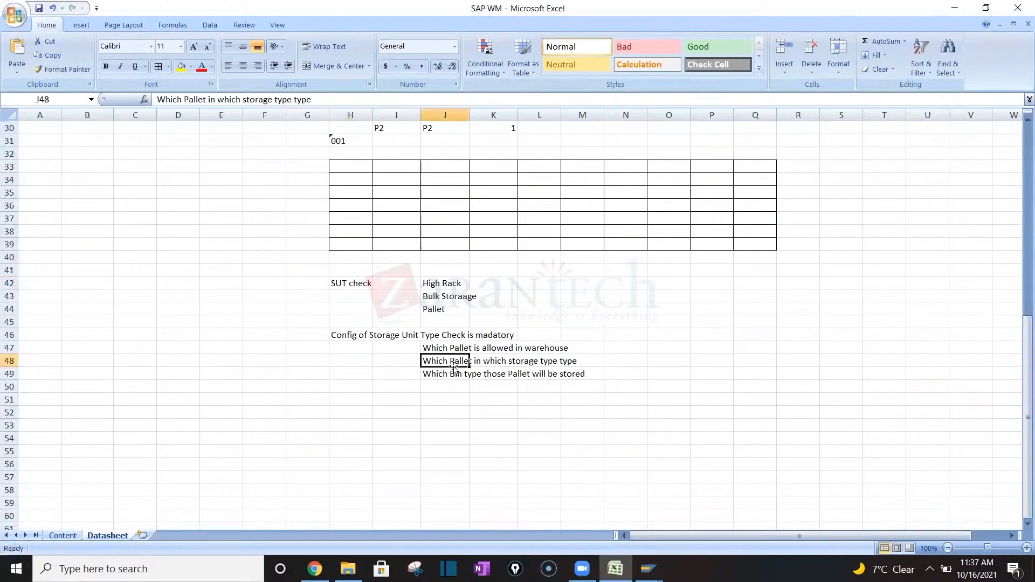
pyautogui.hotkey('alt', 'Tab')
pyautogui.write('P1')
pyautogui.press('Tab')
pyautogui.write('P2')
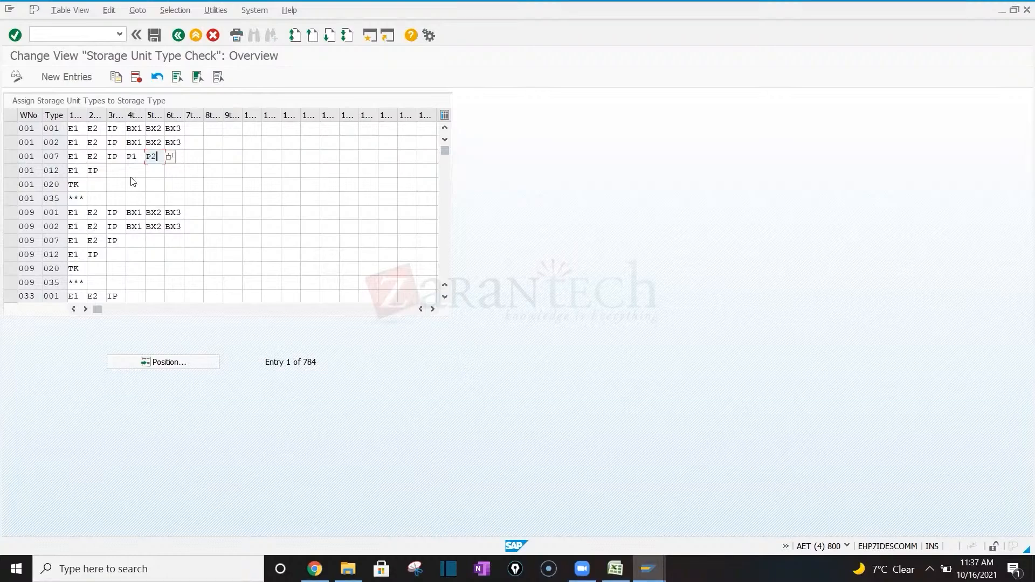
# Leave the Storage Unit Type Check view, saving the changes to the proposed WM customizing request
pyautogui.doubleClick(60, 128)
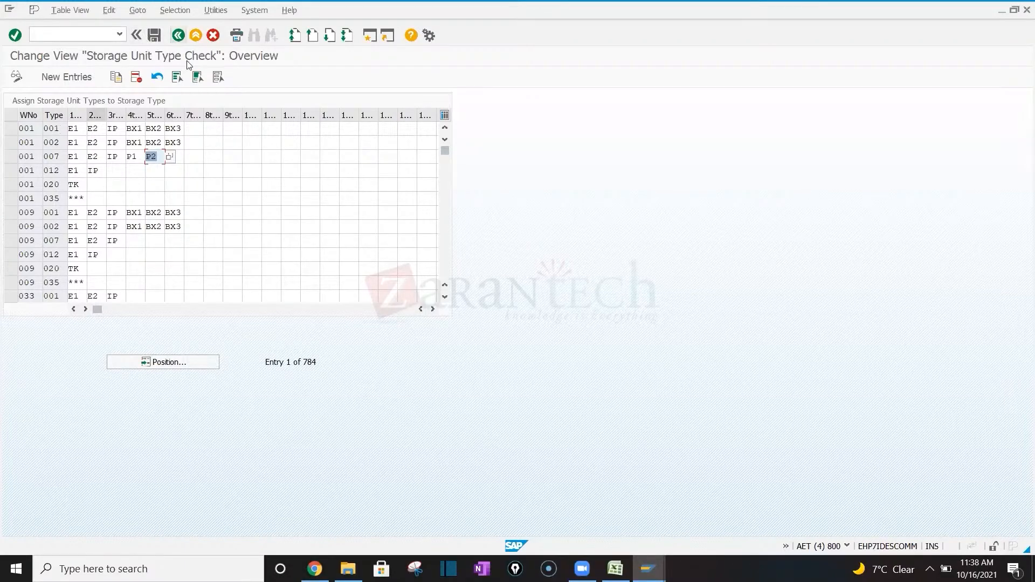
pyautogui.click(178, 37)
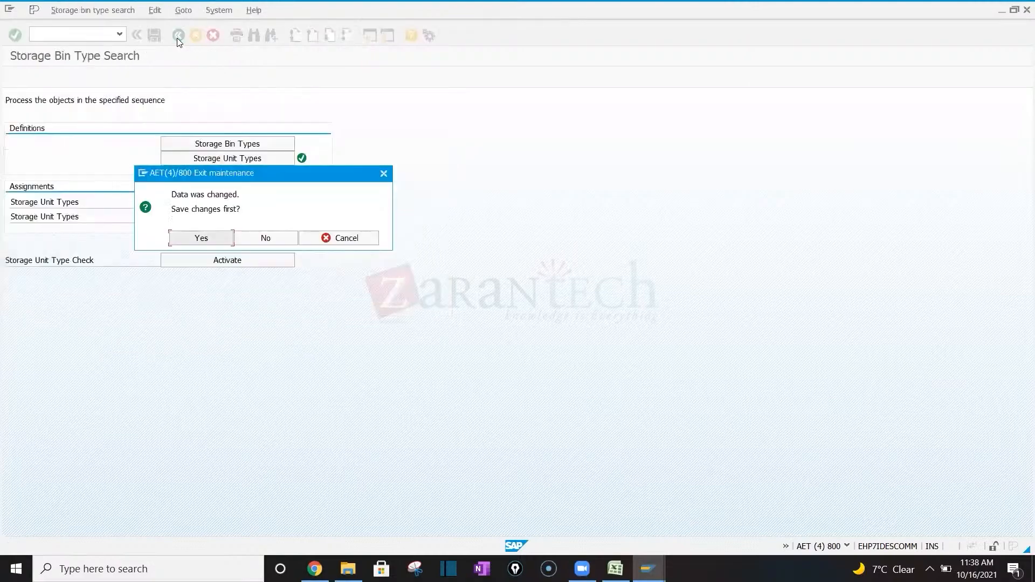
pyautogui.click(201, 239)
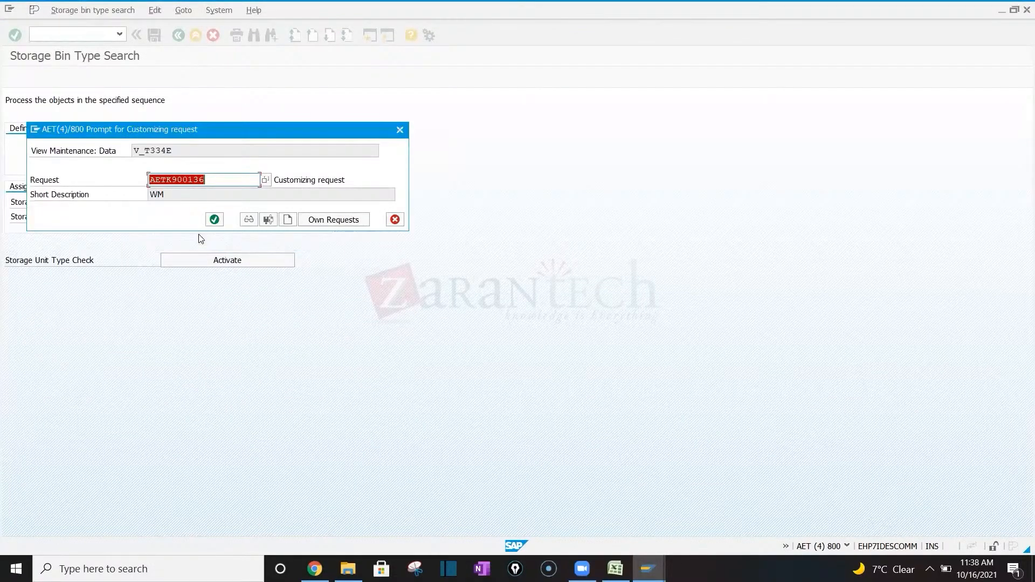
pyautogui.press('Return')
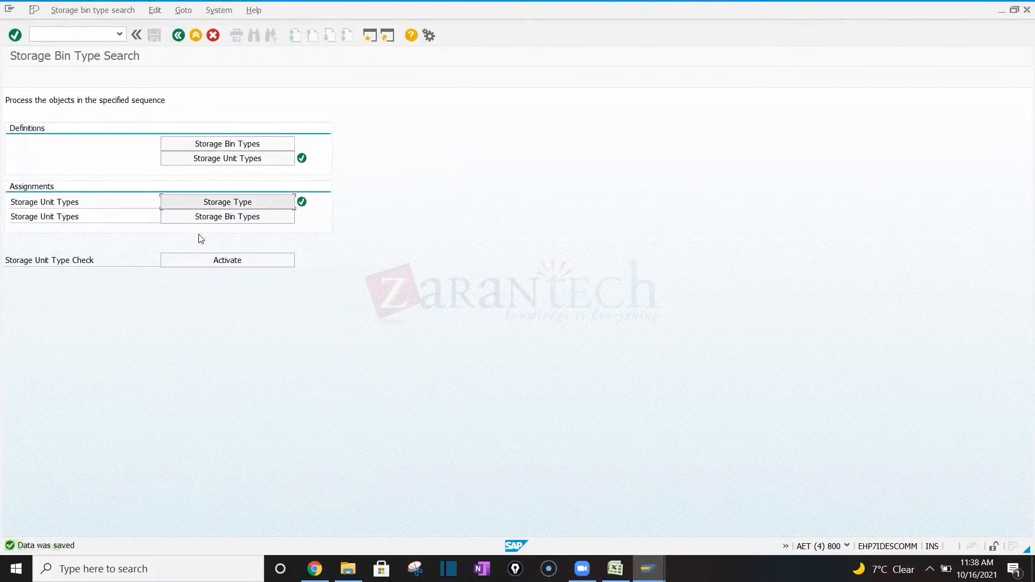
# Choose the assignment of storage unit types to storage bin types and review the bin type rule in J49 of the Excel sheet
pyautogui.click(262, 218)
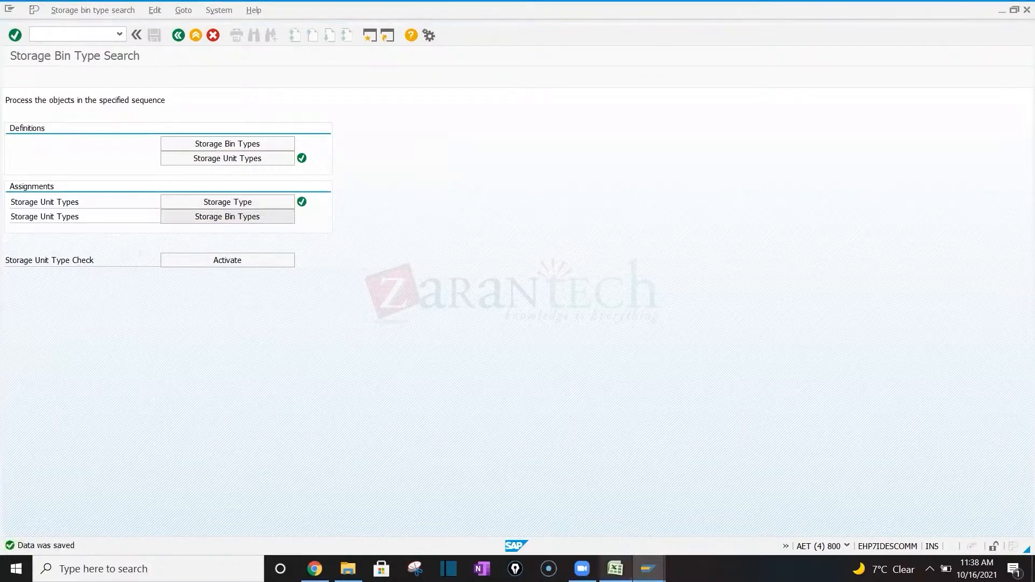
pyautogui.hotkey('alt', 'Tab')
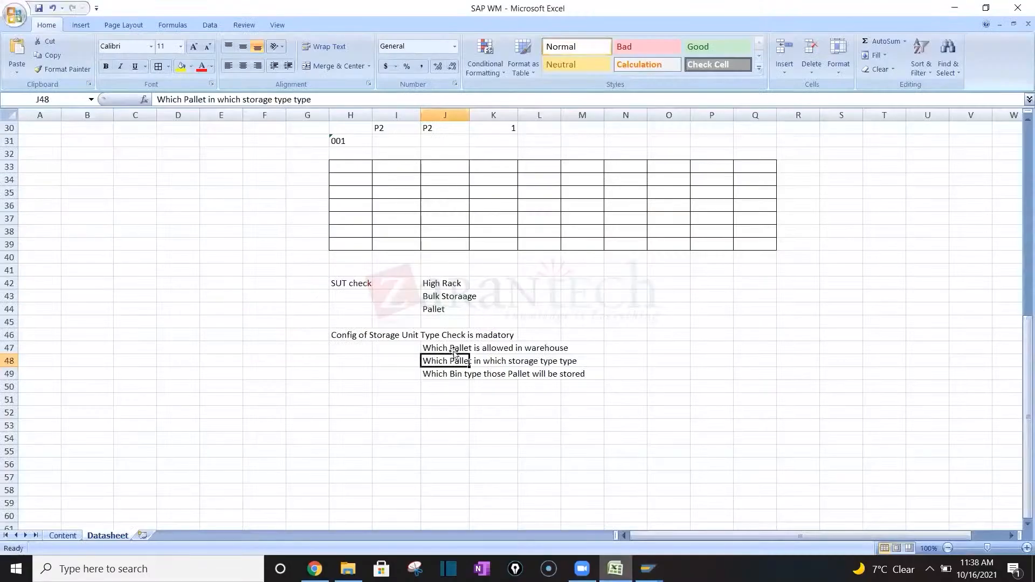
pyautogui.click(443, 387)
pyautogui.click(443, 371)
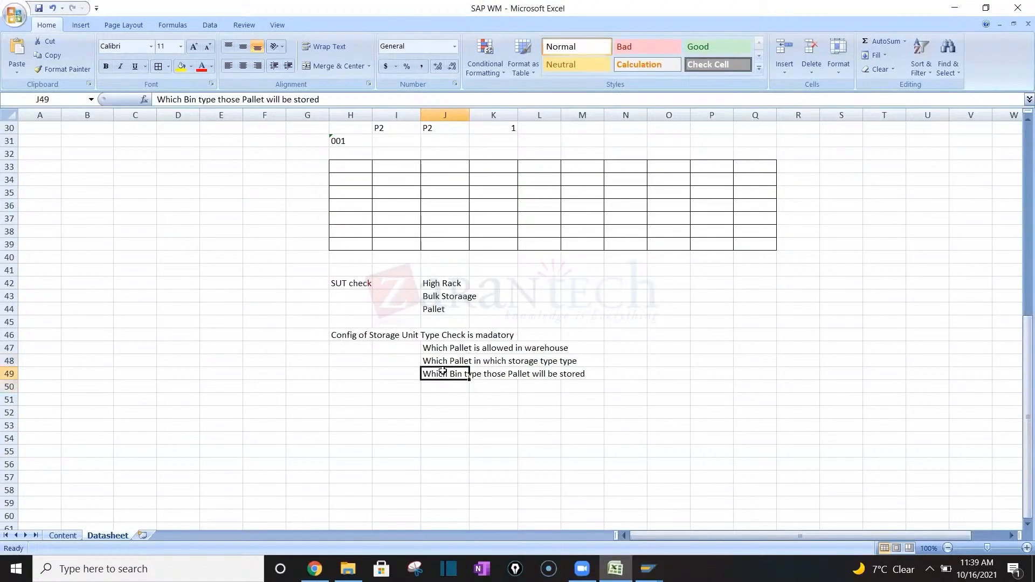
pyautogui.hotkey('alt', 'Tab')
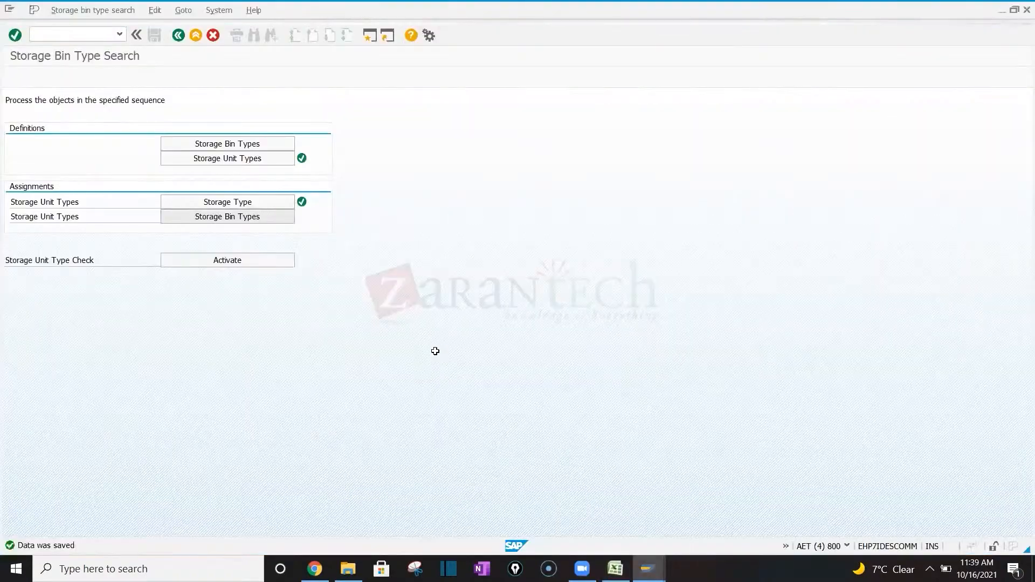
# Review the P2/P2 row of the sections table in Excel and the storage type rule in J48
pyautogui.hotkey('alt', 'Tab')
pyautogui.press('Up')
pyautogui.press('Up')
pyautogui.press('Up')
pyautogui.press('Up')
pyautogui.press('Up')
pyautogui.press('Up')
pyautogui.press('Up')
pyautogui.press('Up')
pyautogui.press('Up')
pyautogui.press('Up')
pyautogui.press('Up')
pyautogui.press('Up')
pyautogui.press('Up')
pyautogui.press('Up')
pyautogui.press('Up')
pyautogui.press('Up')
pyautogui.press('Up')
pyautogui.press('Up')
pyautogui.press('Up')
pyautogui.press('Up')
pyautogui.press('Up')
pyautogui.press('Up')
pyautogui.press('Up')
pyautogui.press('Up')
pyautogui.press('Up')
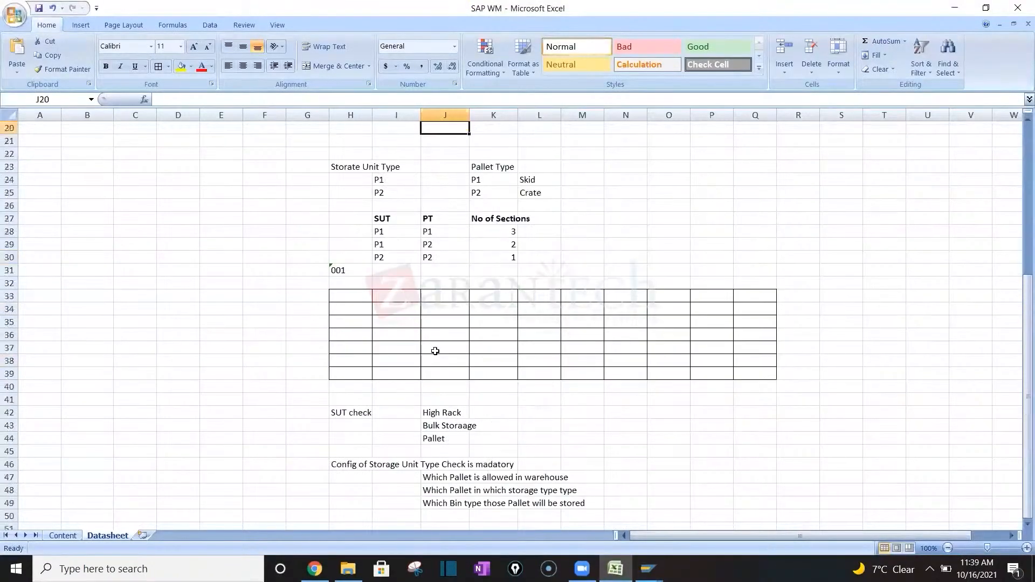
pyautogui.moveTo(402, 258); pyautogui.dragTo(513, 257)
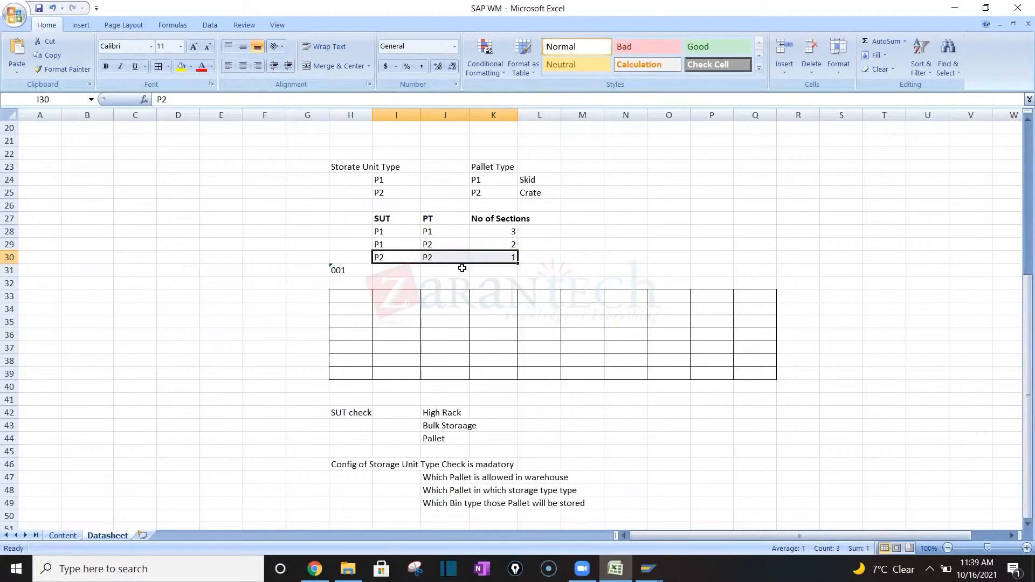
pyautogui.click(446, 491)
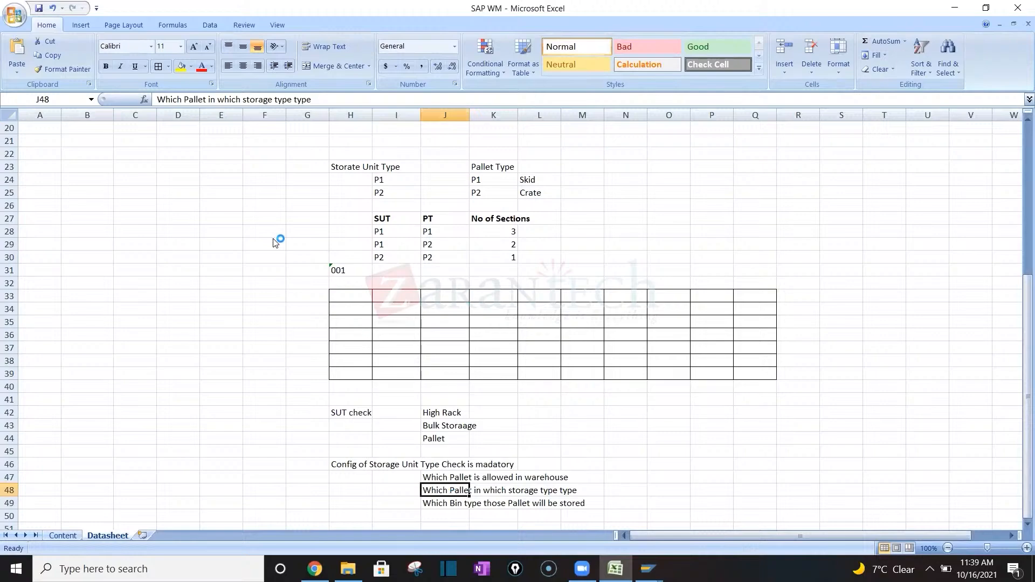
pyautogui.hotkey('alt', 'Tab')
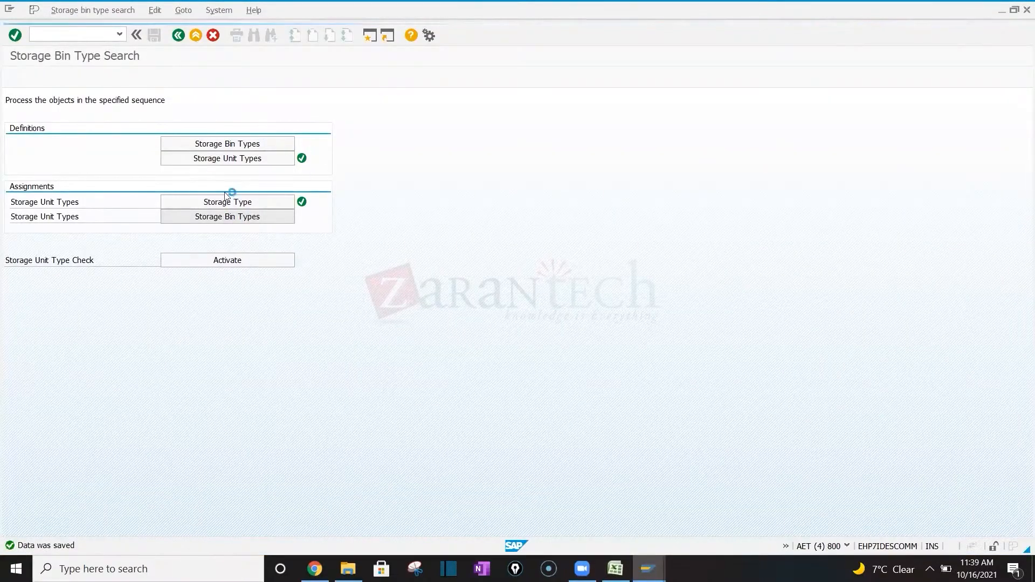
# Review the High Rack, Bulk Storage and Pallet entries of the SUT check and the rules below them
pyautogui.hotkey('alt', 'Tab')
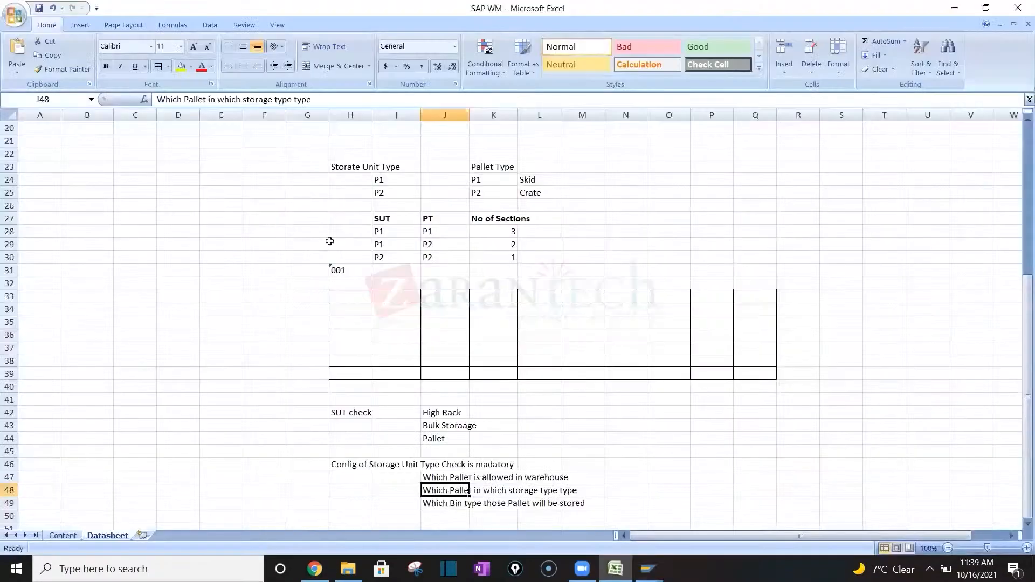
pyautogui.moveTo(437, 408); pyautogui.dragTo(442, 438)
pyautogui.press('Down')
pyautogui.press('Down')
pyautogui.press('Down')
pyautogui.press('Down')
pyautogui.press('Down')
pyautogui.press('Down')
pyautogui.press('Down')
pyautogui.press('Down')
pyautogui.press('Down')
pyautogui.press('Down')
pyautogui.press('Down')
pyautogui.press('Down')
pyautogui.press('Down')
pyautogui.press('Down')
pyautogui.press('Down')
pyautogui.press('Down')
pyautogui.press('Down')
pyautogui.press('Down')
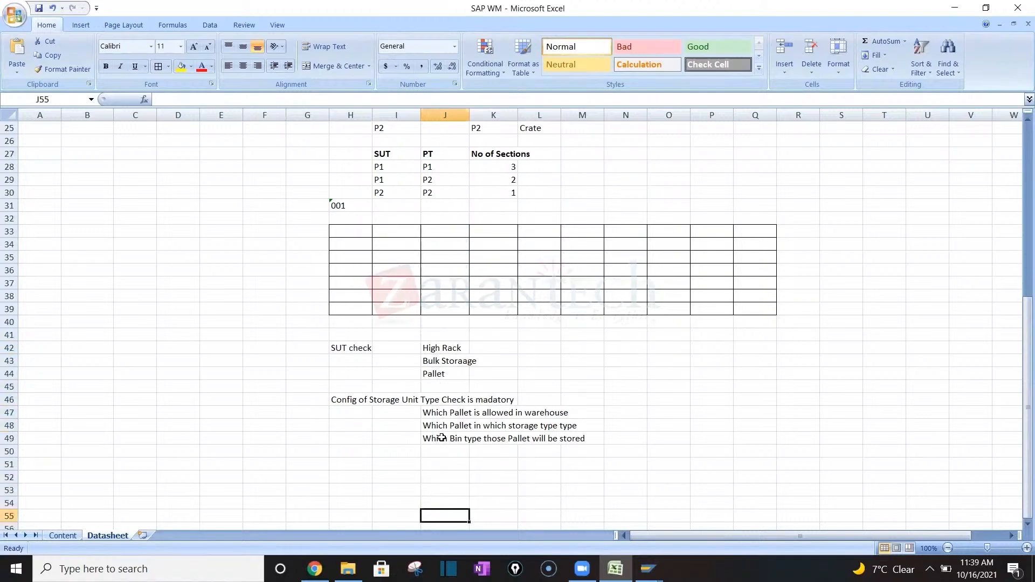
# Review the complete SUT, PT and number of sections table by highlighting I27:K30
pyautogui.press('Up')
pyautogui.press('Up')
pyautogui.press('Up')
pyautogui.press('Up')
pyautogui.press('Up')
pyautogui.press('Up')
pyautogui.press('Up')
pyautogui.press('Up')
pyautogui.press('Up')
pyautogui.press('Up')
pyautogui.press('Up')
pyautogui.press('Up')
pyautogui.press('Up')
pyautogui.press('Up')
pyautogui.press('Up')
pyautogui.press('Up')
pyautogui.press('Up')
pyautogui.press('Up')
pyautogui.press('Up')
pyautogui.press('Up')
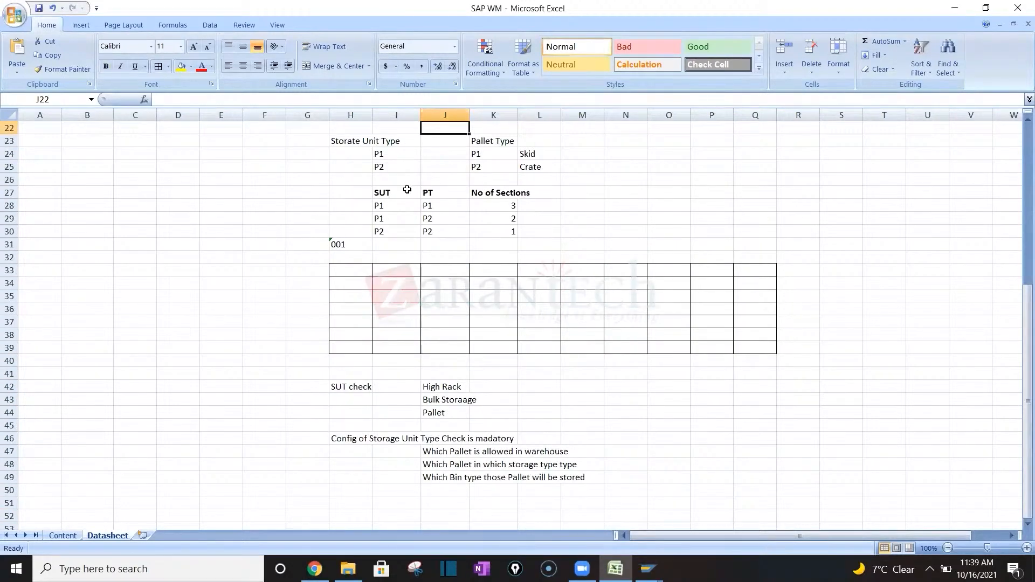
pyautogui.moveTo(407, 190); pyautogui.dragTo(512, 232)
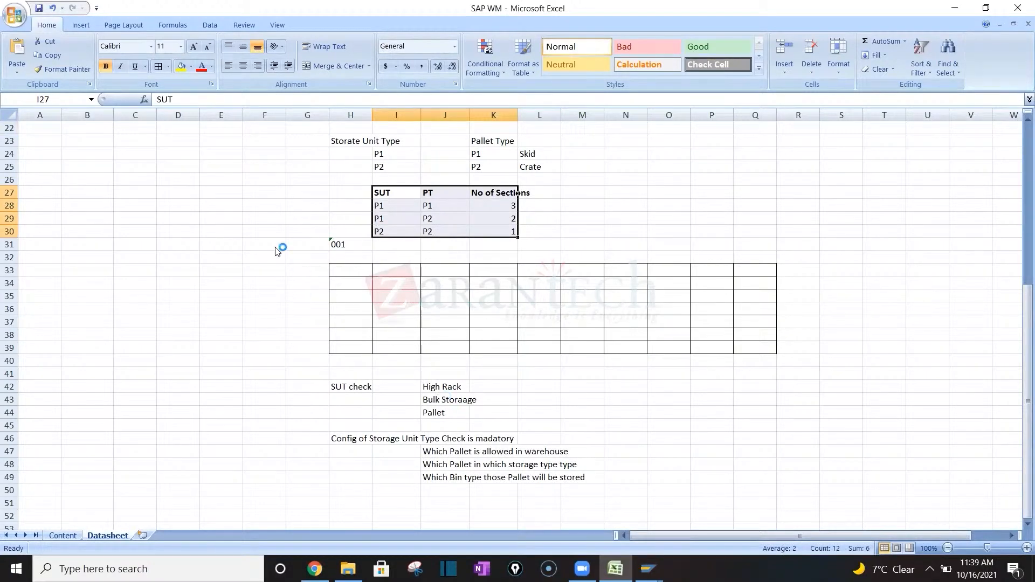
pyautogui.hotkey('alt', 'Tab')
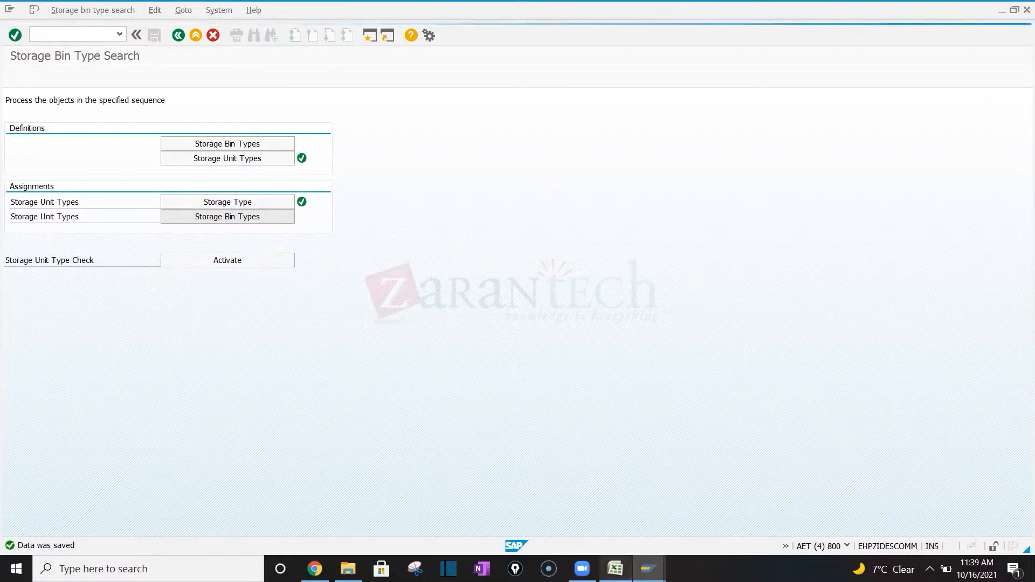
pyautogui.hotkey('alt', 'Tab')
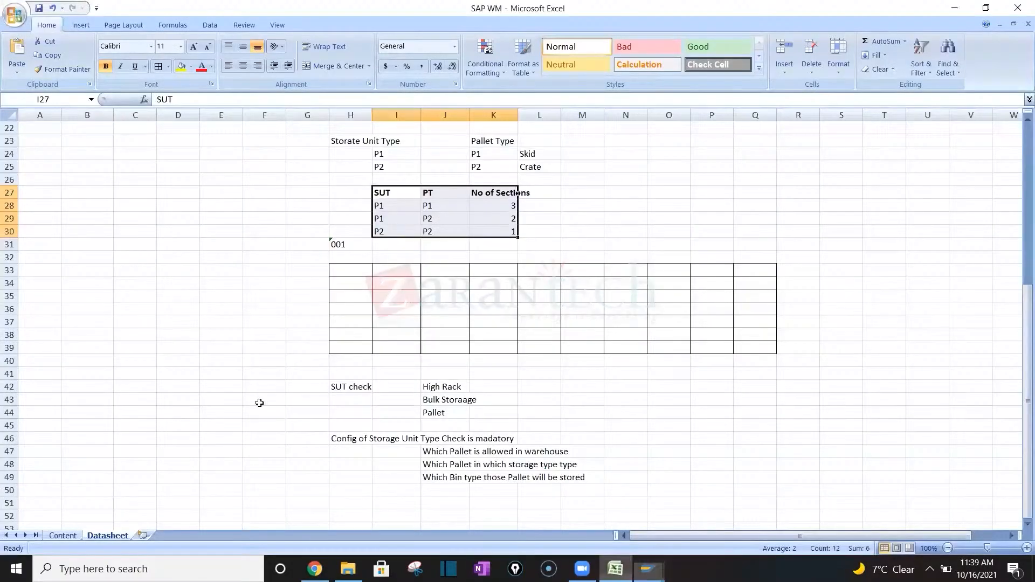
# Add the heading "Master Data" in B51, below and to the side of the SUT check notes
pyautogui.click(199, 420)
pyautogui.press('Down')
pyautogui.press('Down')
pyautogui.press('Down')
pyautogui.press('Down')
pyautogui.press('Down')
pyautogui.press('Down')
pyautogui.press('Down')
pyautogui.press('Down')
pyautogui.press('Down')
pyautogui.press('Down')
pyautogui.press('Down')
pyautogui.press('Down')
pyautogui.press('Down')
pyautogui.press('Down')
pyautogui.press('Down')
pyautogui.press('Left')
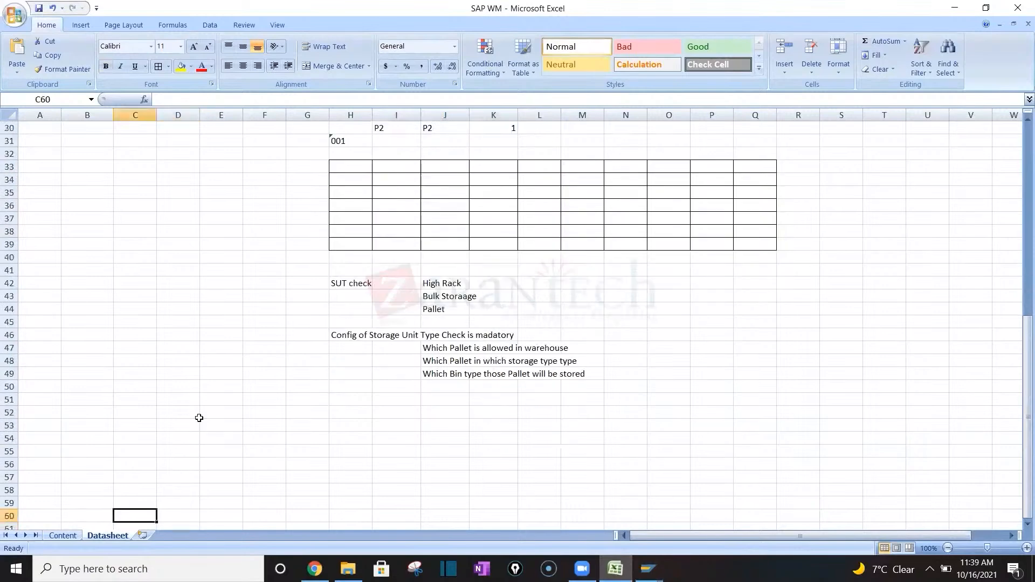
pyautogui.press('Left')
pyautogui.press('Left')
pyautogui.press('Up')
pyautogui.press('Up')
pyautogui.press('Up')
pyautogui.press('Up')
pyautogui.press('Up')
pyautogui.press('Up')
pyautogui.press('Up')
pyautogui.press('Up')
pyautogui.press('Up')
pyautogui.press('Right')
pyautogui.press('Right')
pyautogui.press('Left')
pyautogui.write('Masste')
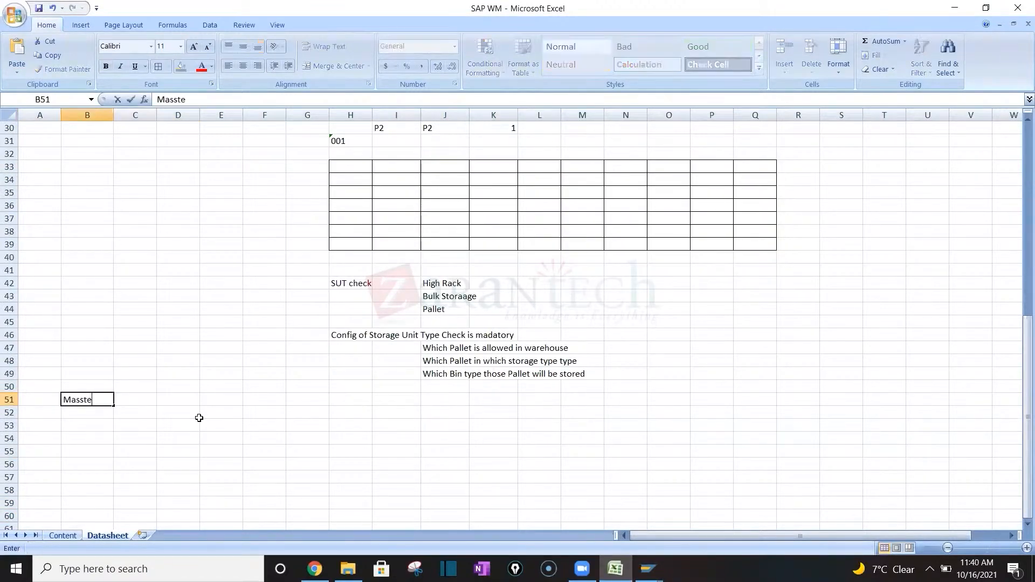
pyautogui.write('ter Datea')
pyautogui.press('Return')
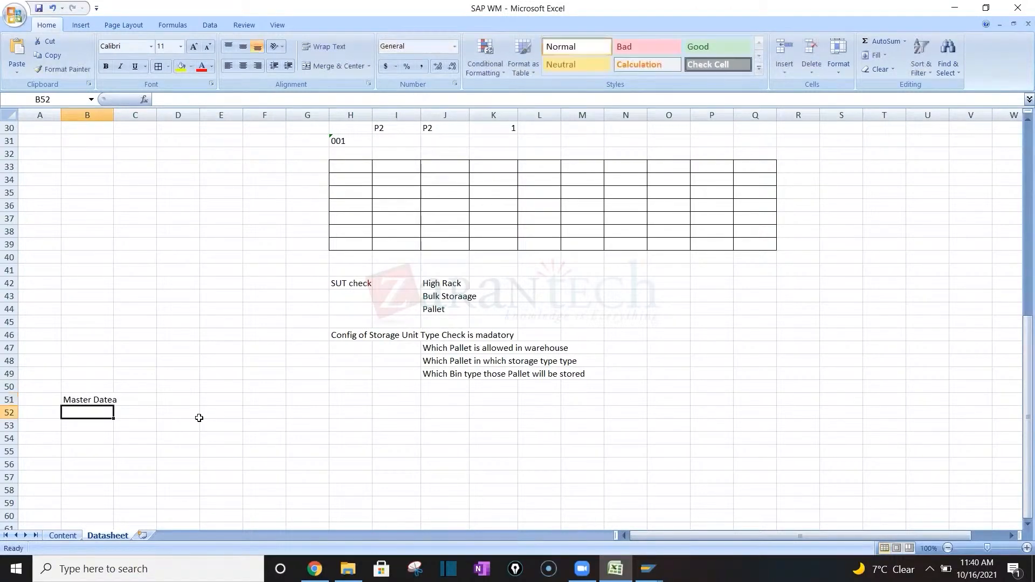
pyautogui.press('Up')
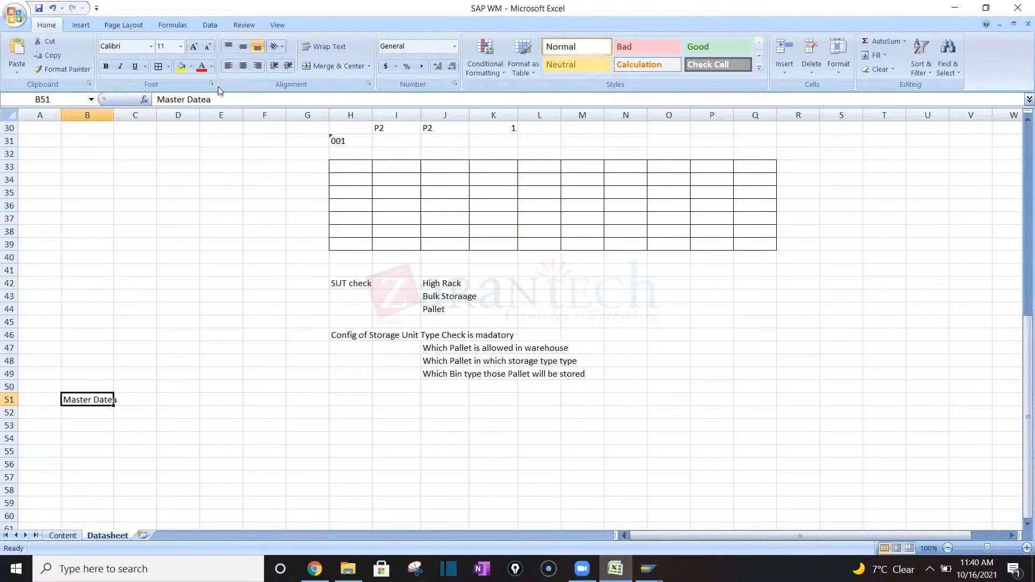
pyautogui.click(205, 103)
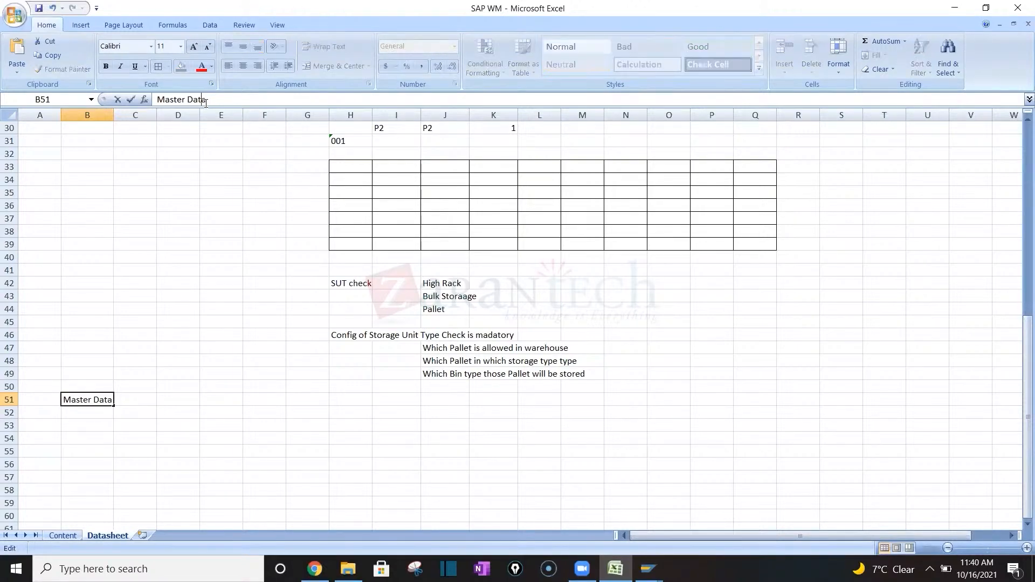
pyautogui.press('Return')
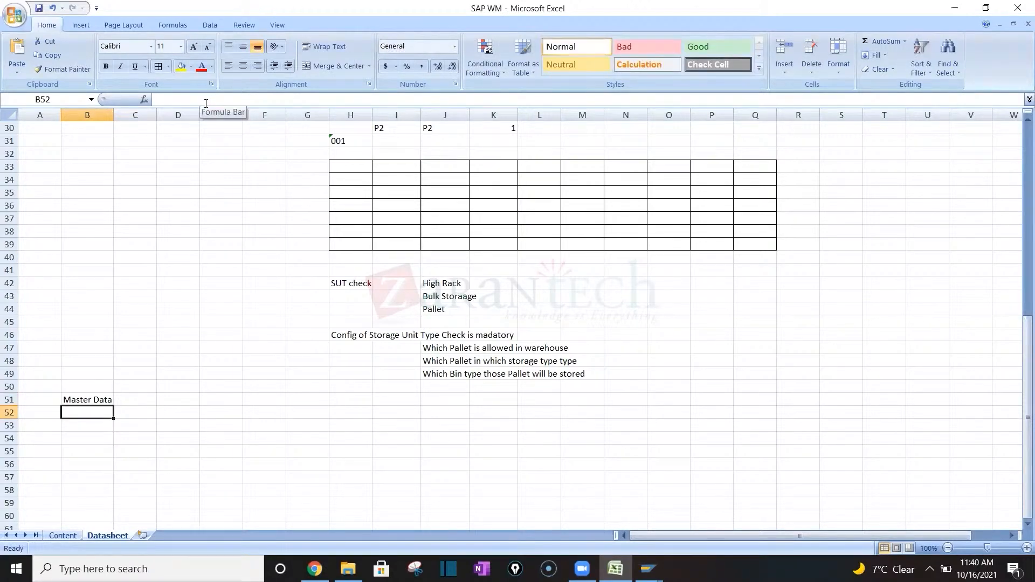
# Enter "Material master -Putaway Control Ind" in B52 under the Master Data heading
pyautogui.write('MM')
pyautogui.press('BackSpace')
pyautogui.press('BackSpace')
pyautogui.write('aterial master')
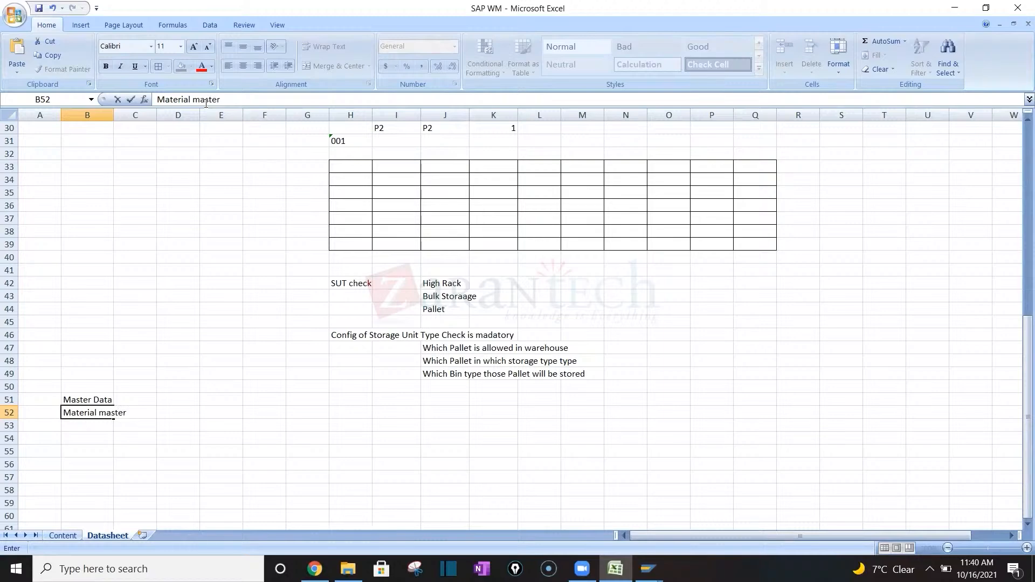
pyautogui.write('  -Putaway Conftrol Ind')
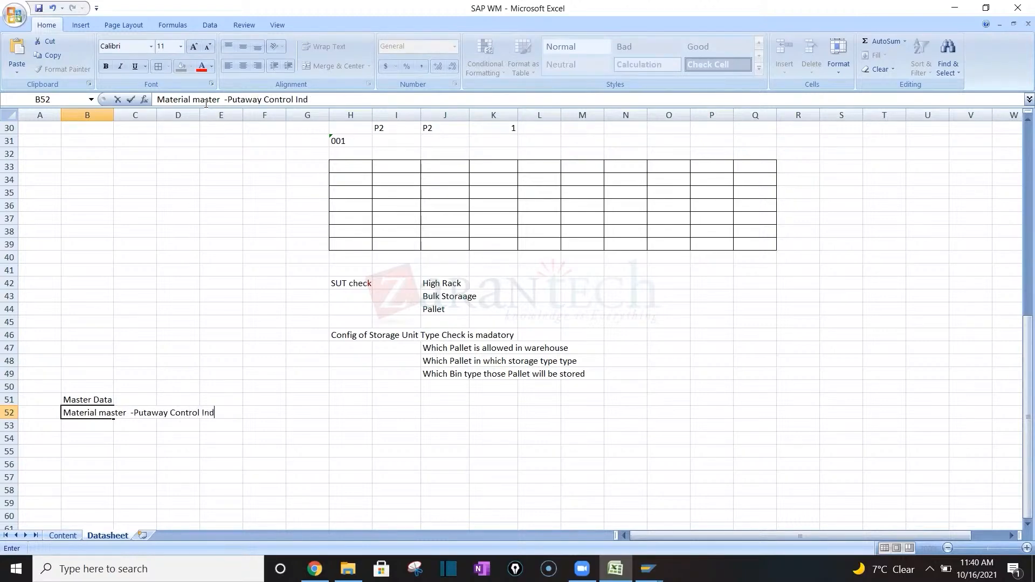
pyautogui.press('Right')
# Enter "Palletization Qty" in D53, below the Putaway Control Ind text of the material master line
pyautogui.press('Right')
pyautogui.press('Down')
pyautogui.press('Left')
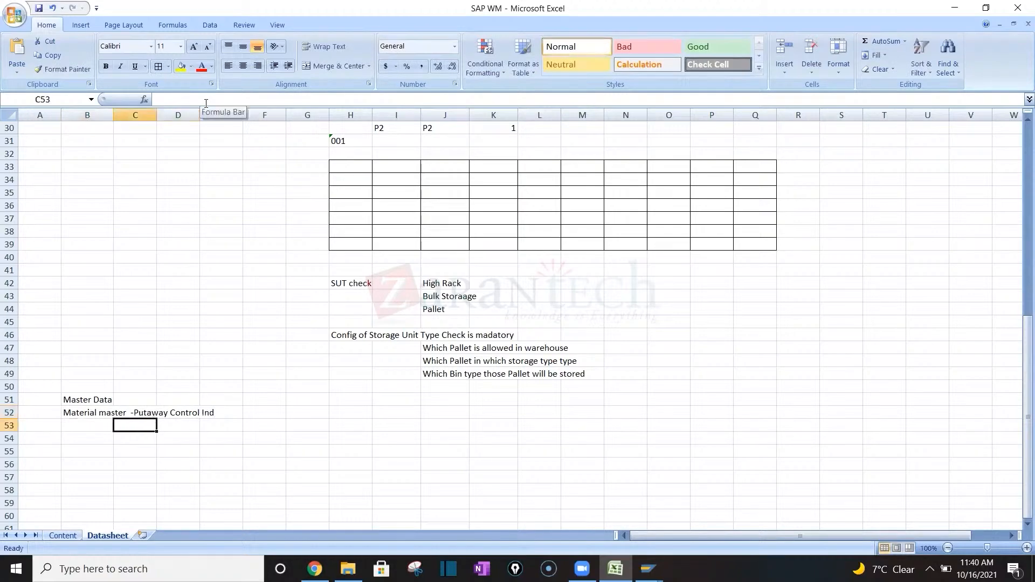
pyautogui.press('Right')
pyautogui.write('Pal')
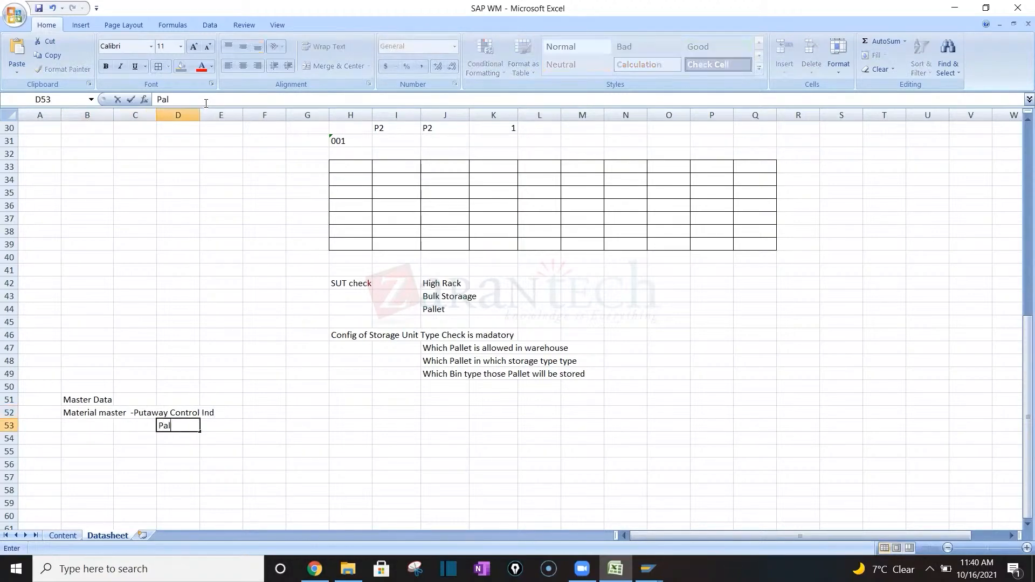
pyautogui.write('letization Q')
pyautogui.press('Return')
# Add the heading "Configuration" in B56, below the Master Data notes
pyautogui.press('Down')
pyautogui.press('Up')
pyautogui.press('Up')
pyautogui.press('Right')
pyautogui.press('Right')
pyautogui.press('Down')
pyautogui.press('Down')
pyautogui.press('Down')
pyautogui.press('Left')
pyautogui.press('Left')
pyautogui.press('Left')
pyautogui.press('Left')
pyautogui.press('Left')
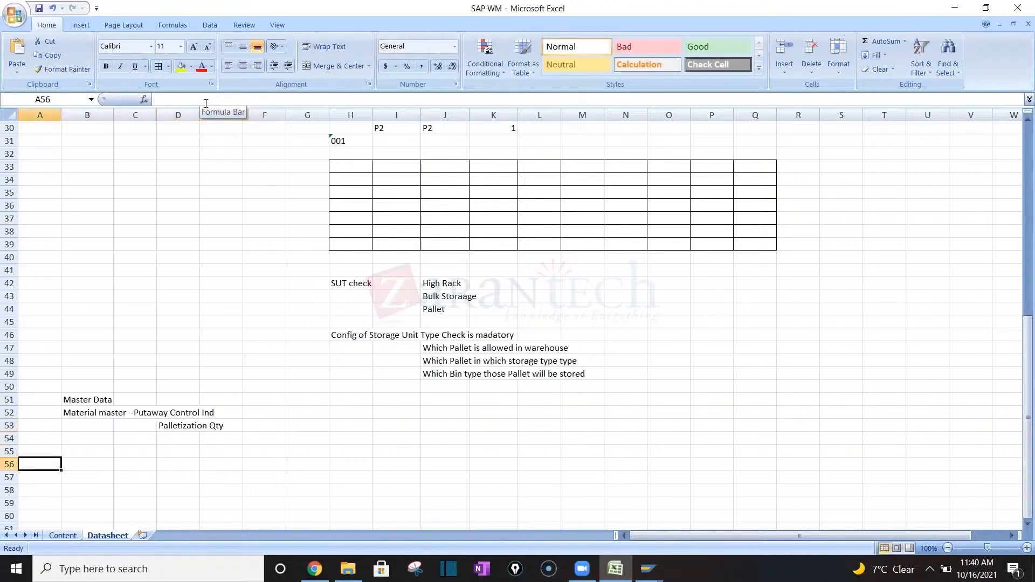
pyautogui.press('Right')
pyautogui.write('Config')
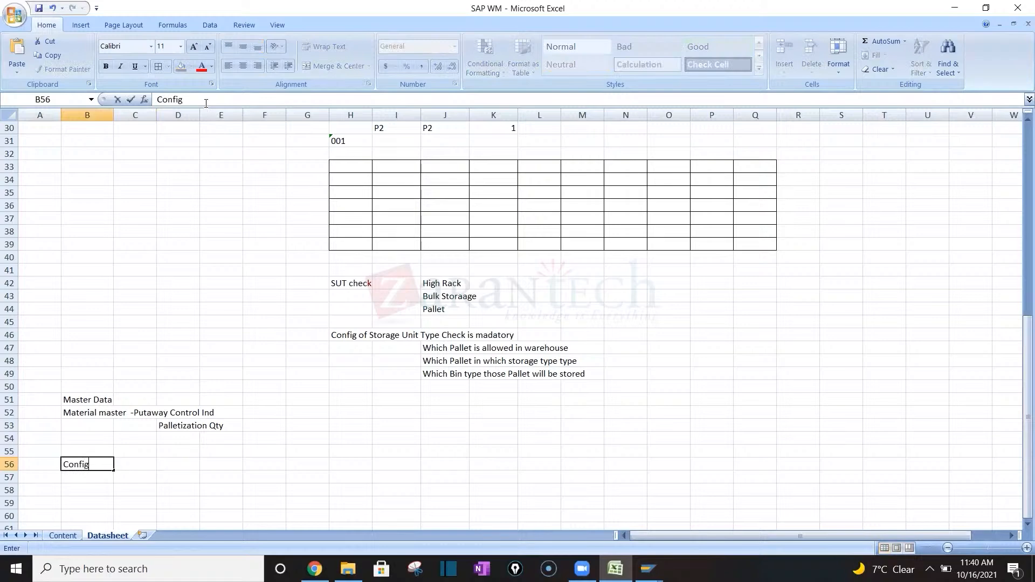
pyautogui.write('uration')
pyautogui.press('Return')
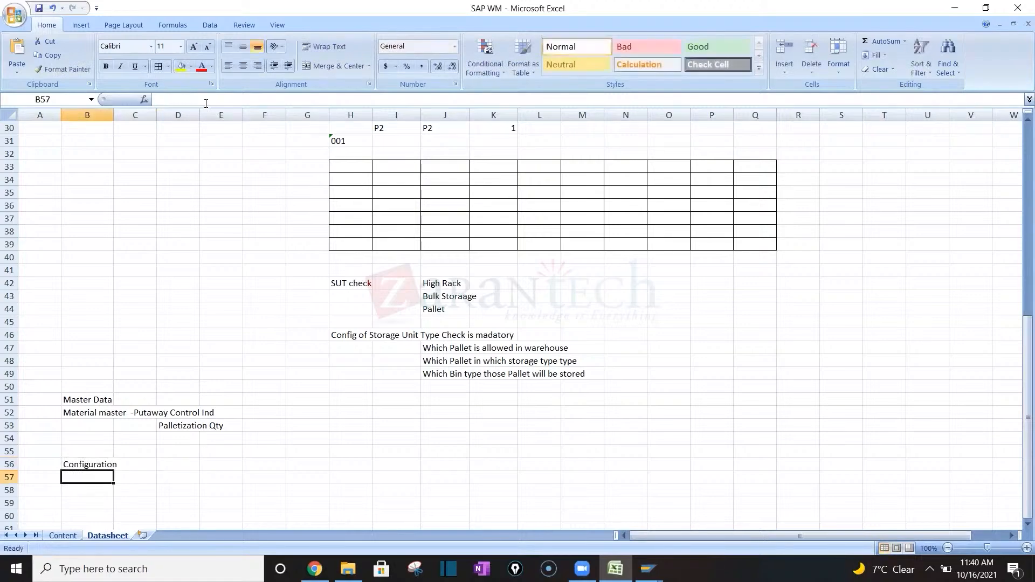
# Under the Configuration heading, enter "Create a PACI" in B57 and "Assigned a Search Seq" in B58
pyautogui.write('Create a PACI')
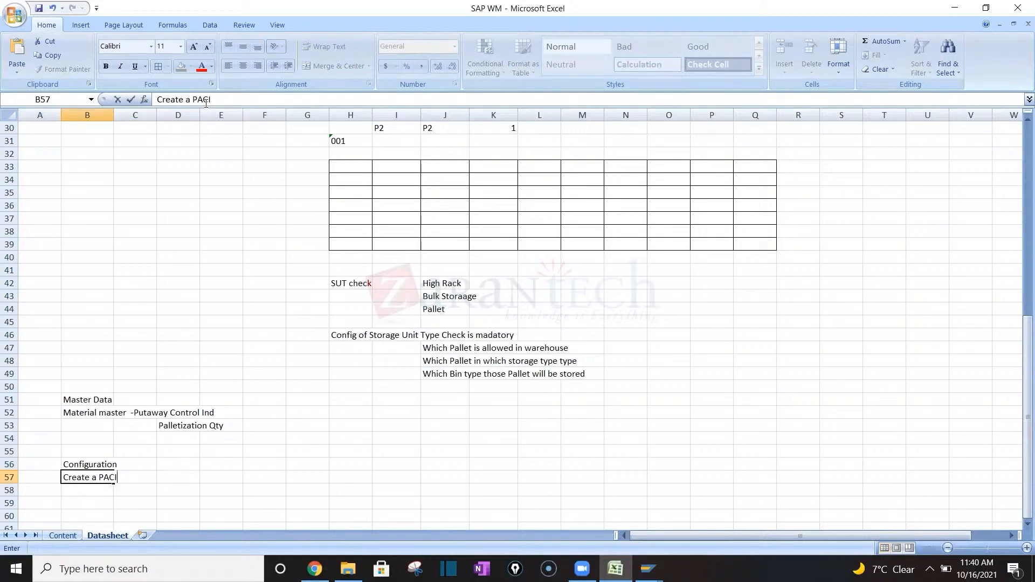
pyautogui.press('Return')
pyautogui.press('Return')
pyautogui.press('Return')
pyautogui.press('Return')
pyautogui.press('Return')
pyautogui.press('Return')
pyautogui.press('Return')
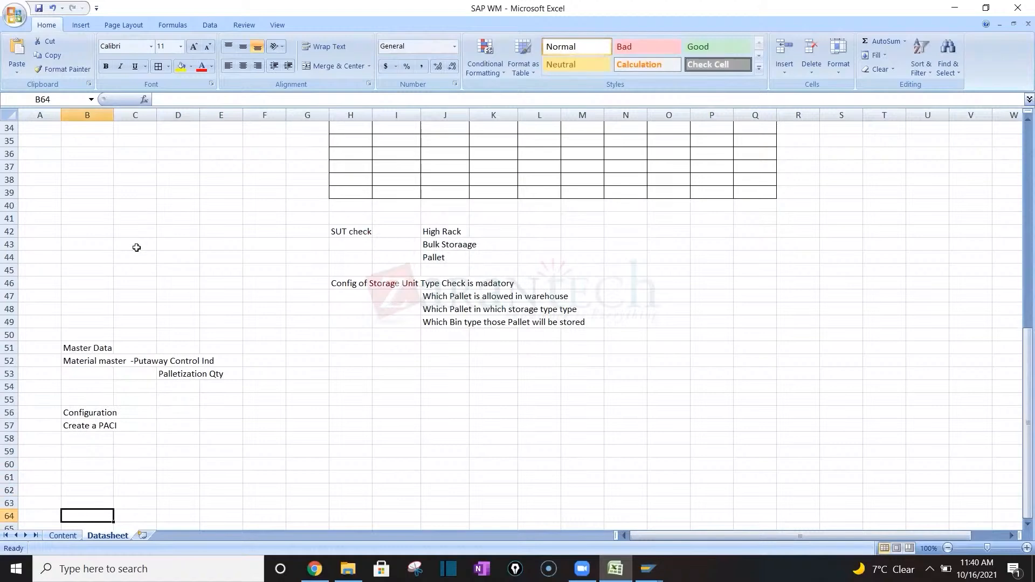
pyautogui.click(89, 443)
pyautogui.write('Assigned a Search Seq')
pyautogui.press('Return')
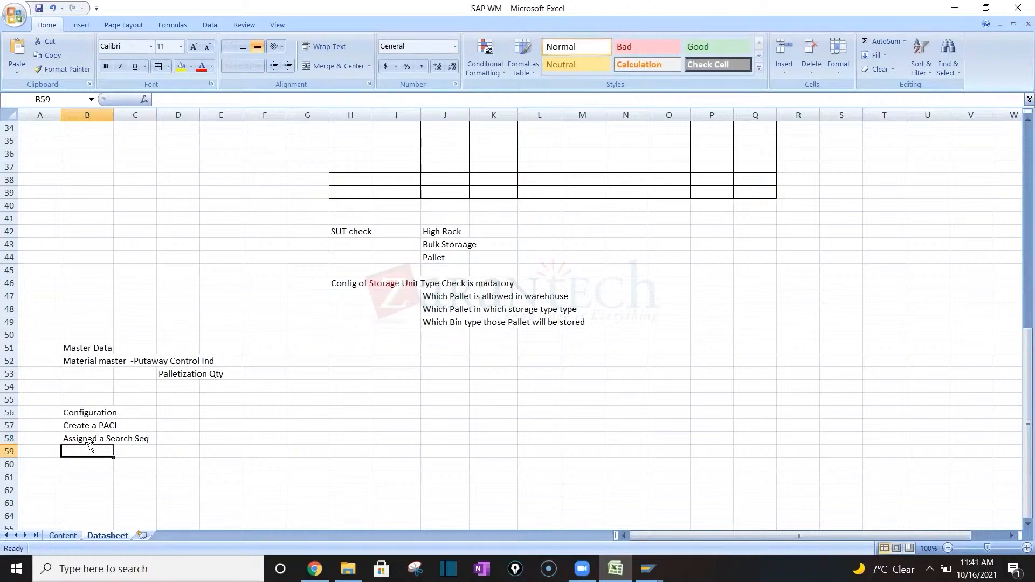
# Enter "Storage type 007- Activate SUM" in B60 as the next configuration note
pyautogui.click(88, 362)
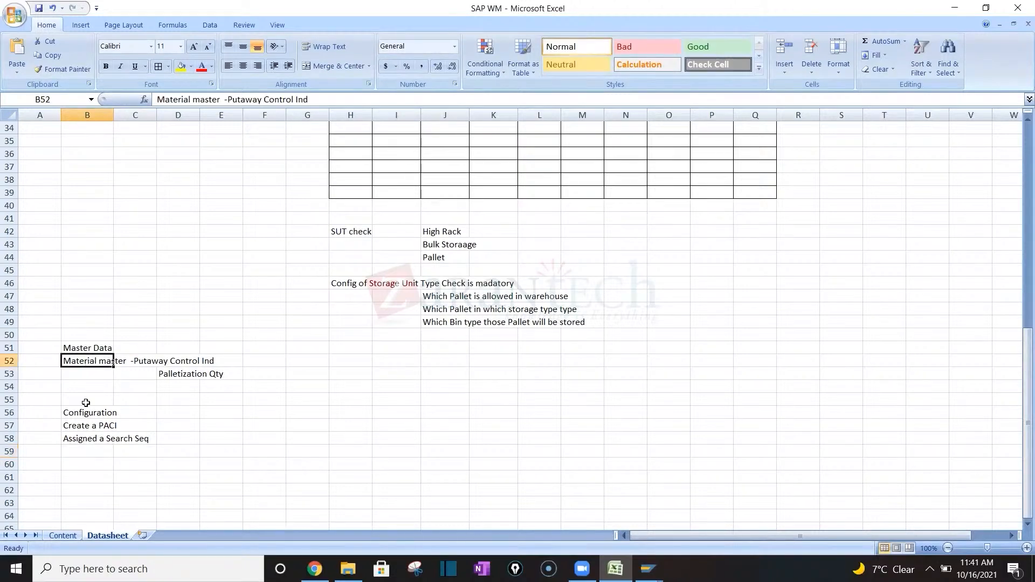
pyautogui.click(78, 463)
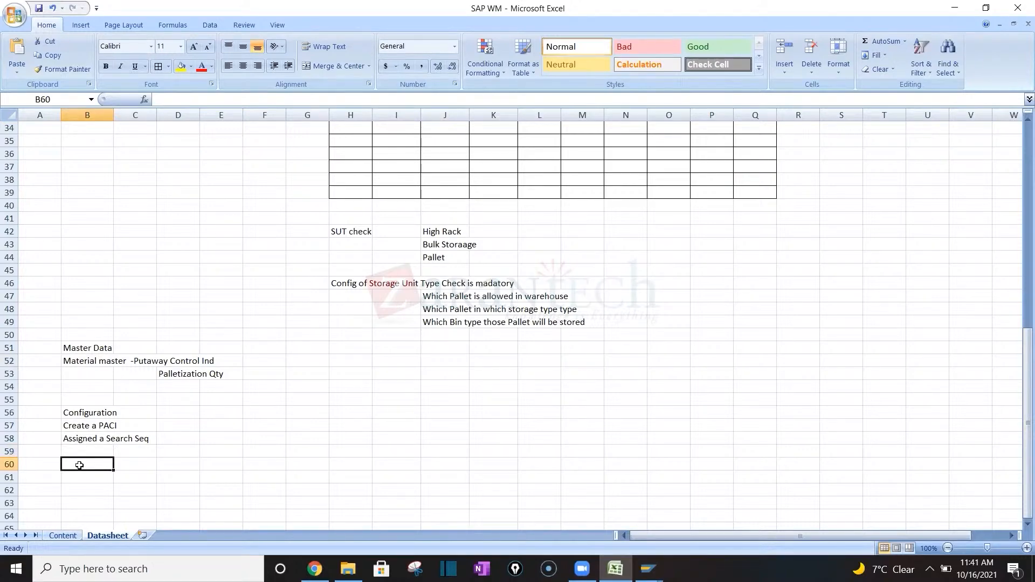
pyautogui.write('Stor')
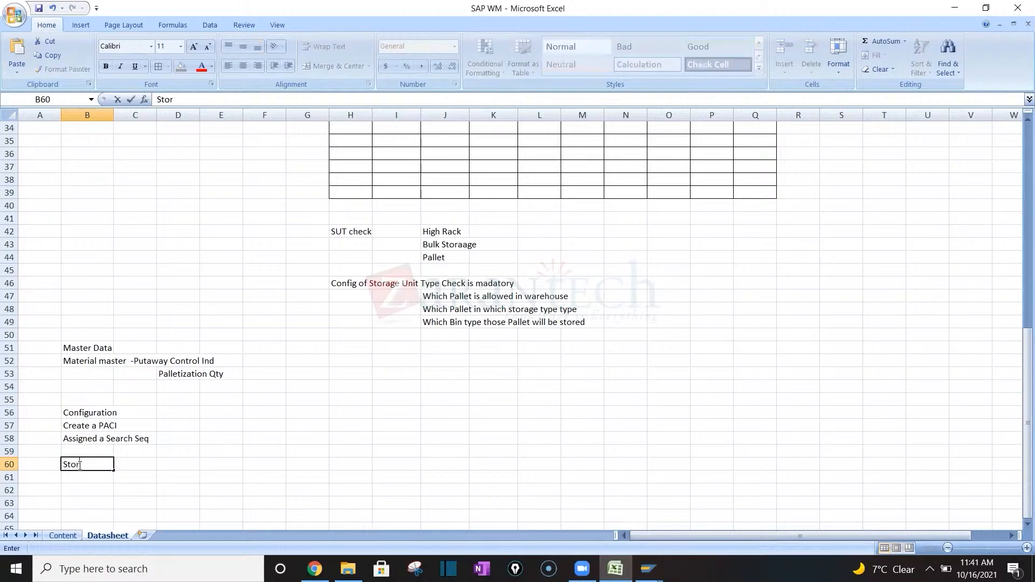
pyautogui.write('age type 007- Actiav')
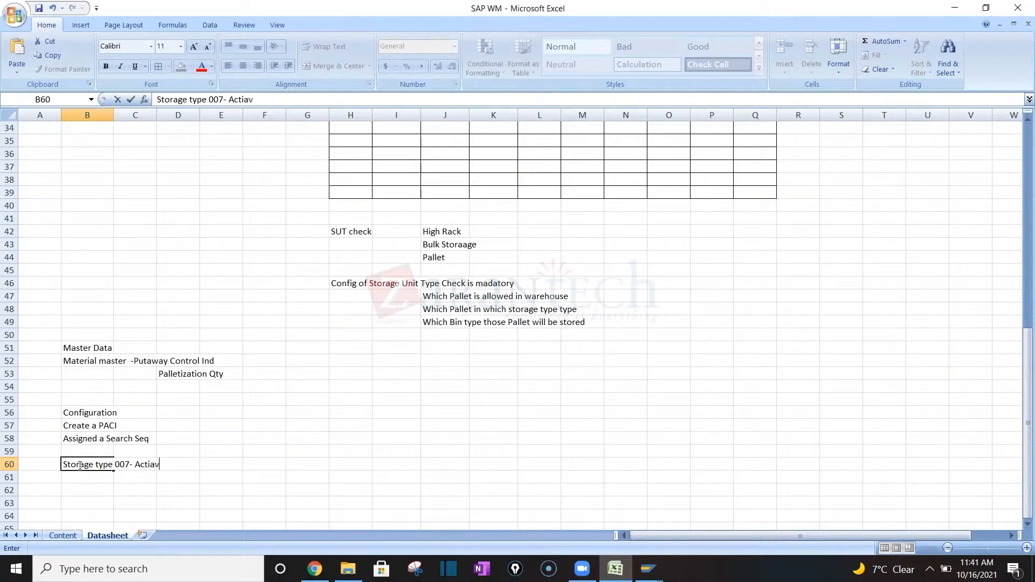
pyautogui.press('BackSpace')
pyautogui.press('BackSpace')
pyautogui.write('ctivat')
pyautogui.press('BackSpace')
pyautogui.press('BackSpace')
pyautogui.press('BackSpace')
pyautogui.write('vate SUm')
pyautogui.press('BackSpace')
pyautogui.write('M')
pyautogui.press('Return')
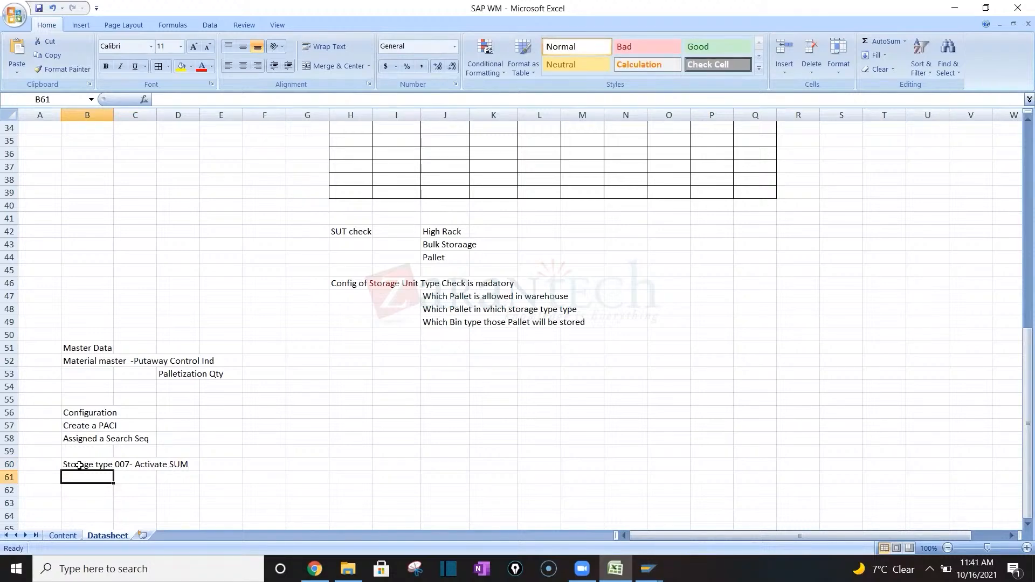
# Enter "Created Sections for Pallet storage" in B61, below the storage type 007 note
pyautogui.write('C')
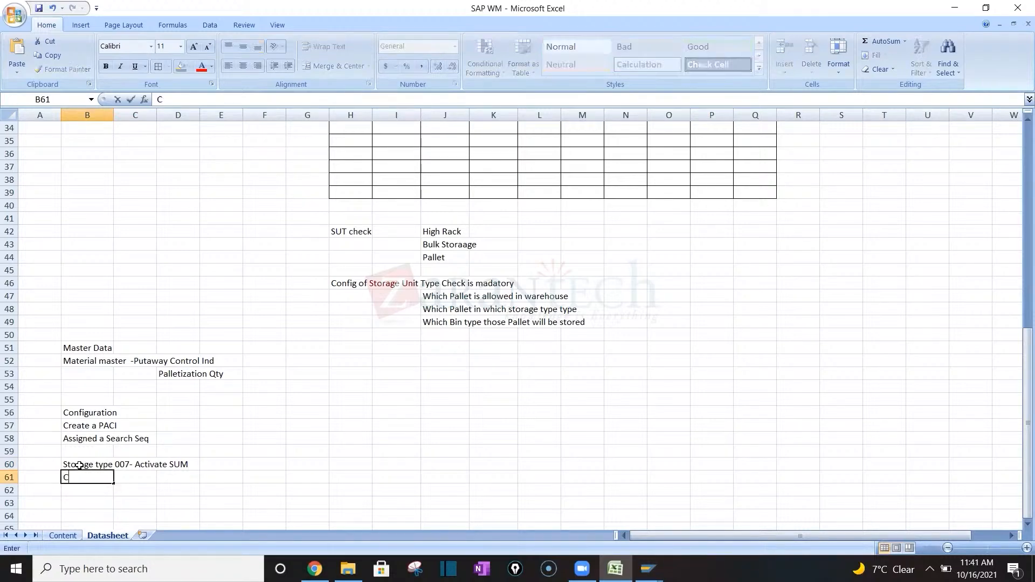
pyautogui.write('reated Sext')
pyautogui.press('BackSpace')
pyautogui.write('ec')
pyautogui.press('BackSpace')
pyautogui.press('BackSpace')
pyautogui.write('ctions ')
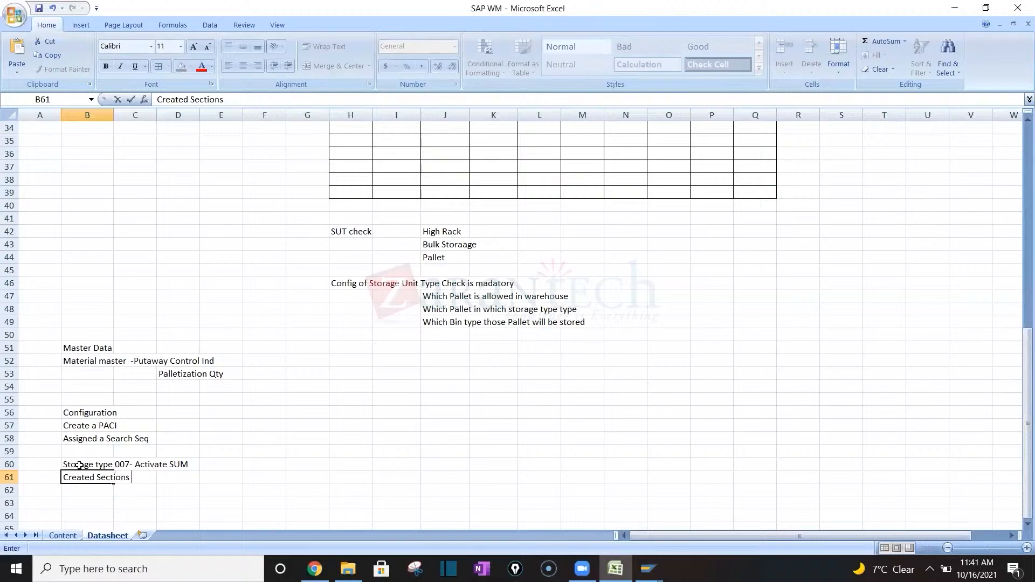
pyautogui.write('for Pallet storage')
pyautogui.press('Return')
# Enter "Assigned Section for Pallet Storage" in B62, completing the pallet storage notes
pyautogui.write('Assign')
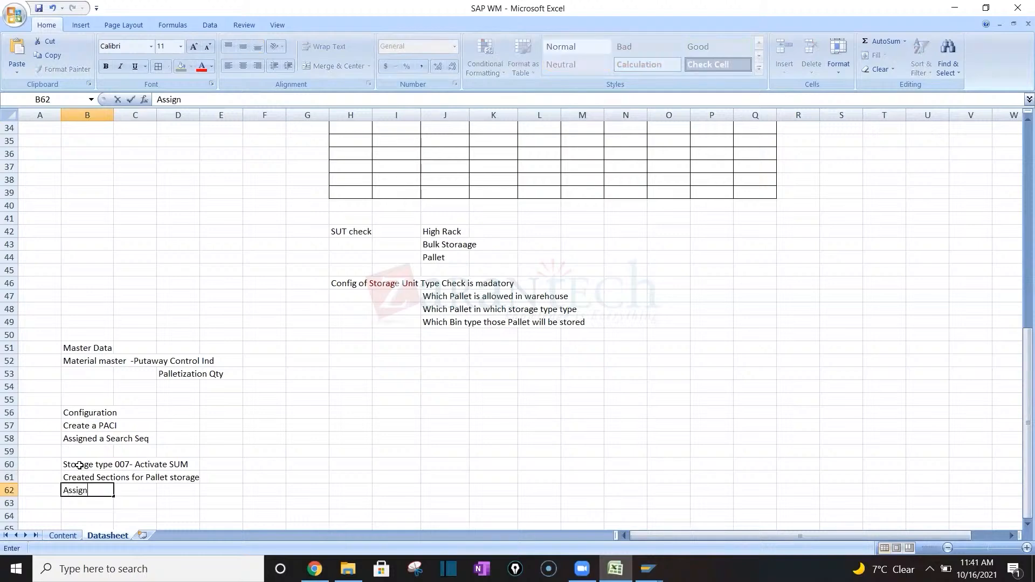
pyautogui.write('ed tSection for Pallet Storage')
pyautogui.press('Return')
pyautogui.press('Return')
pyautogui.press('Down')
pyautogui.press('Up')
pyautogui.press('Up')
pyautogui.press('Down')
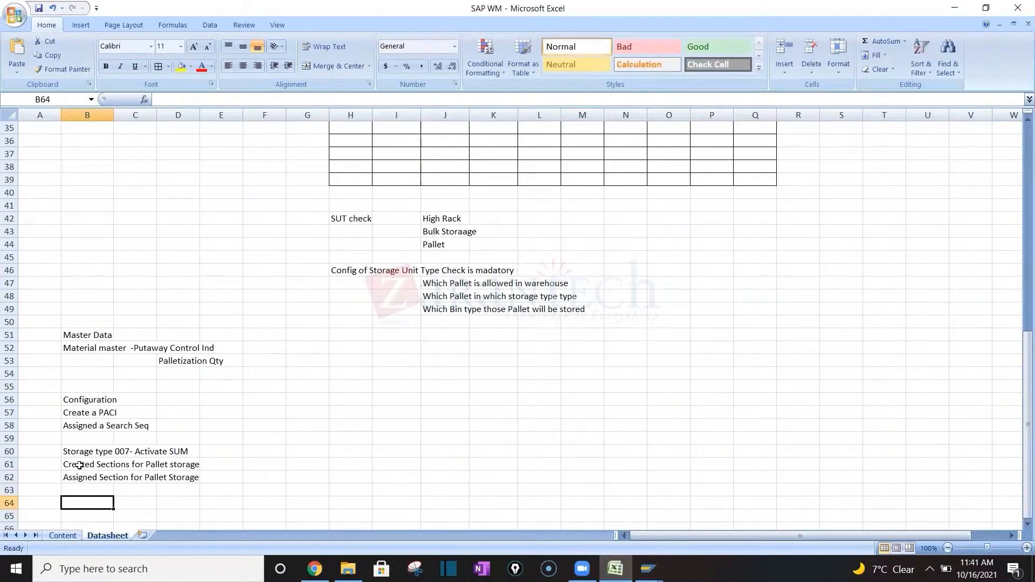
# Copy the "SUT check" label from H42 to A64
pyautogui.click(353, 216)
pyautogui.hotkey('ctrl', 'c')
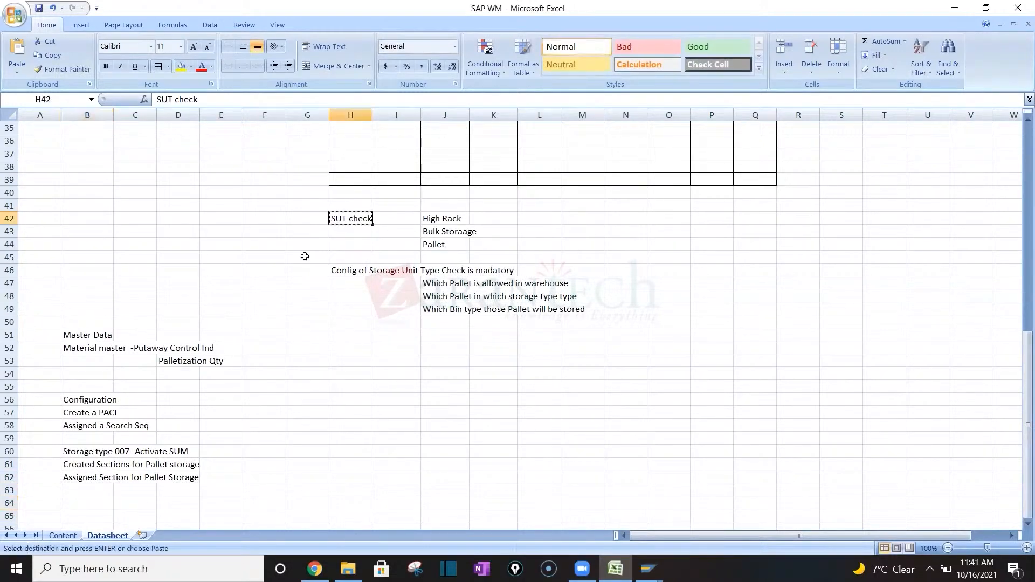
pyautogui.click(45, 505)
pyautogui.hotkey('ctrl', 'v')
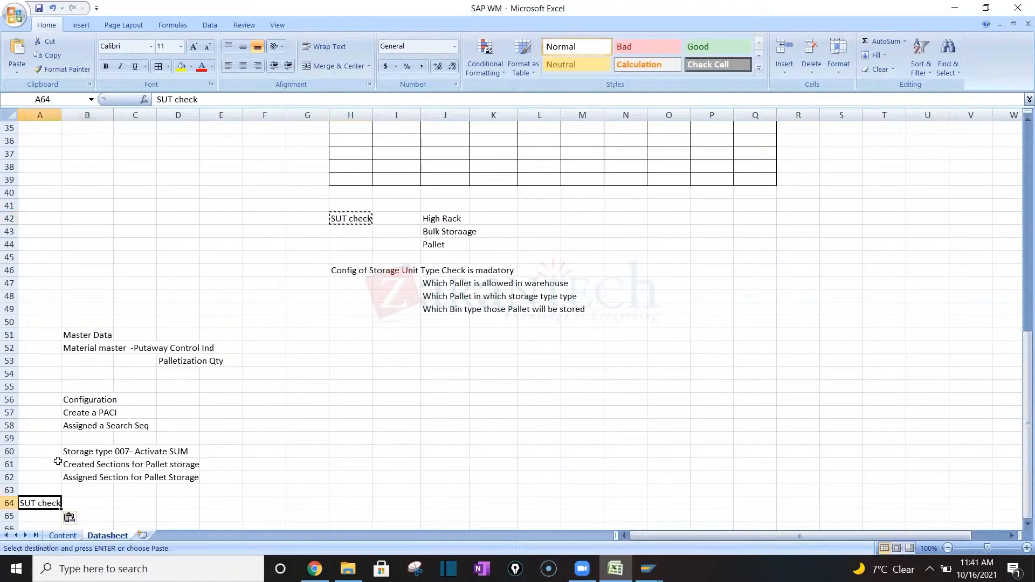
# Label the PACI and search sequence notes "Strategy" in A57
pyautogui.click(37, 415)
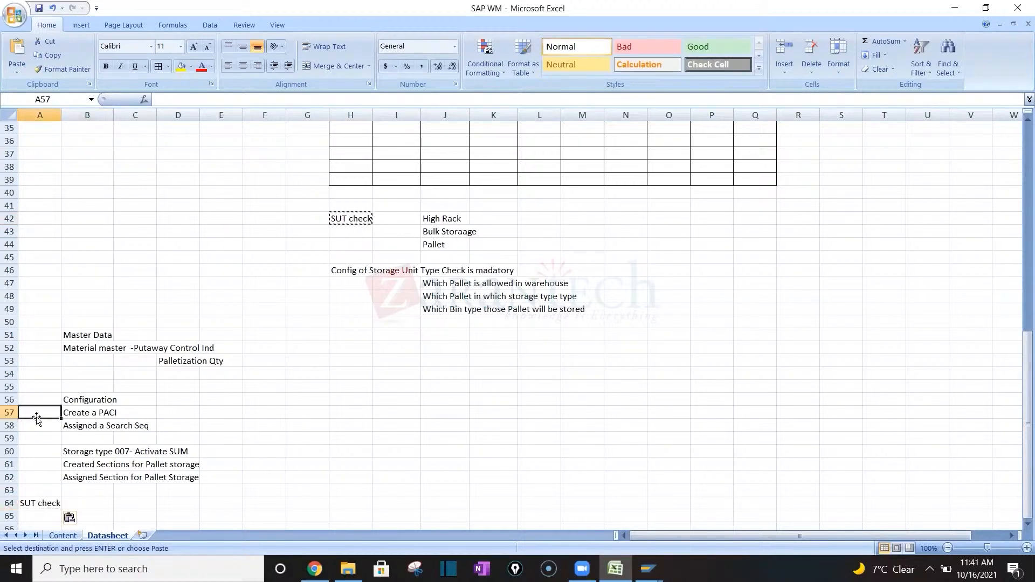
pyautogui.write('Strat')
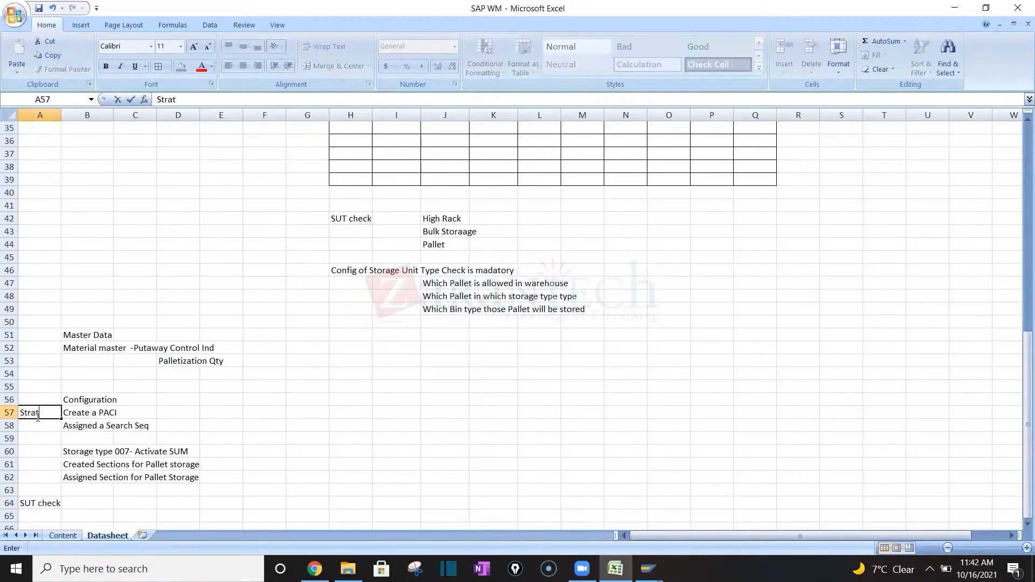
pyautogui.write('egy')
pyautogui.press('Return')
pyautogui.press('Return')
pyautogui.press('Return')
pyautogui.press('Return')
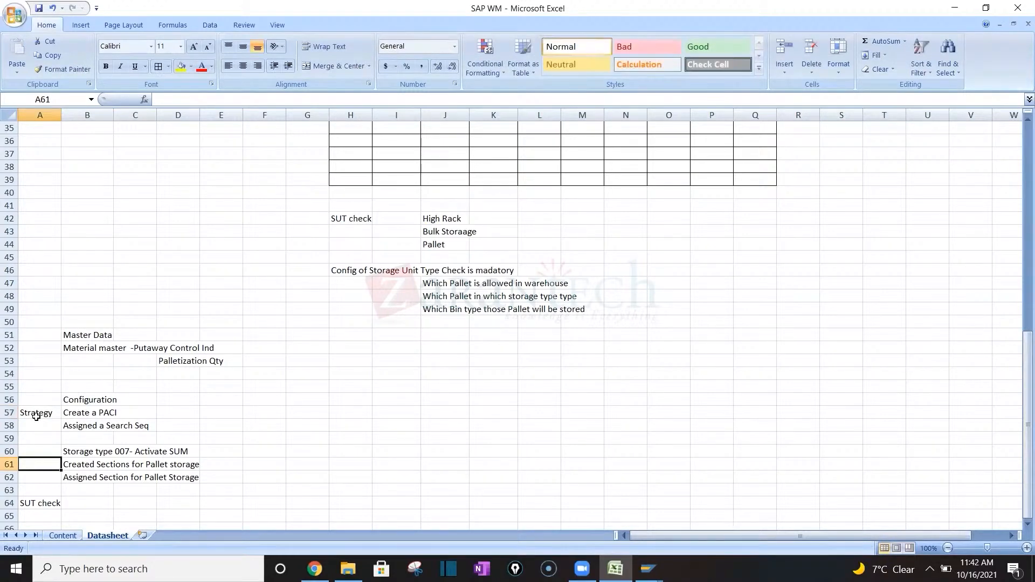
# Enter the label "Pallet Storage" in A61 and fit column A's width to its text
pyautogui.write('Pallet S')
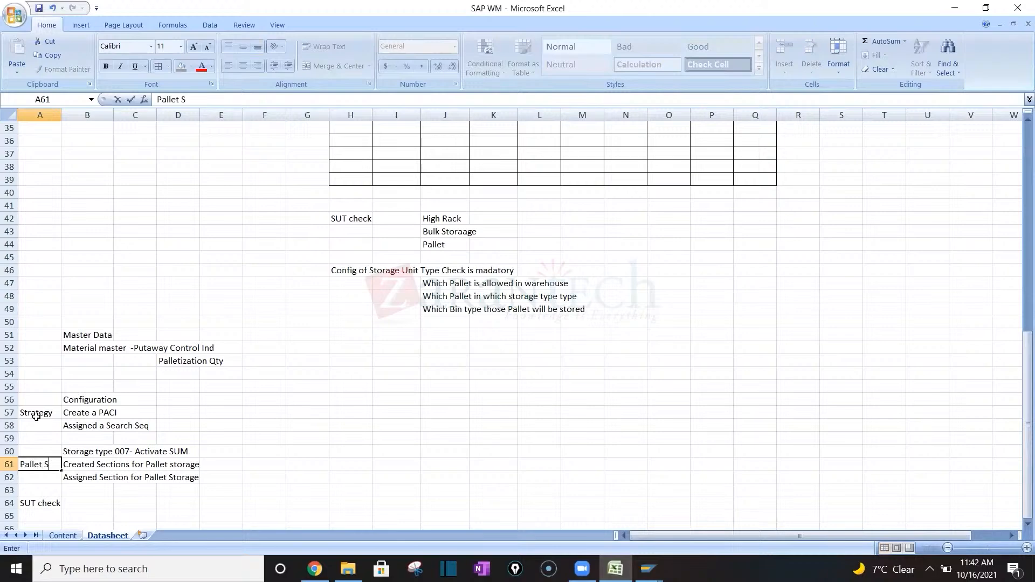
pyautogui.write('torage')
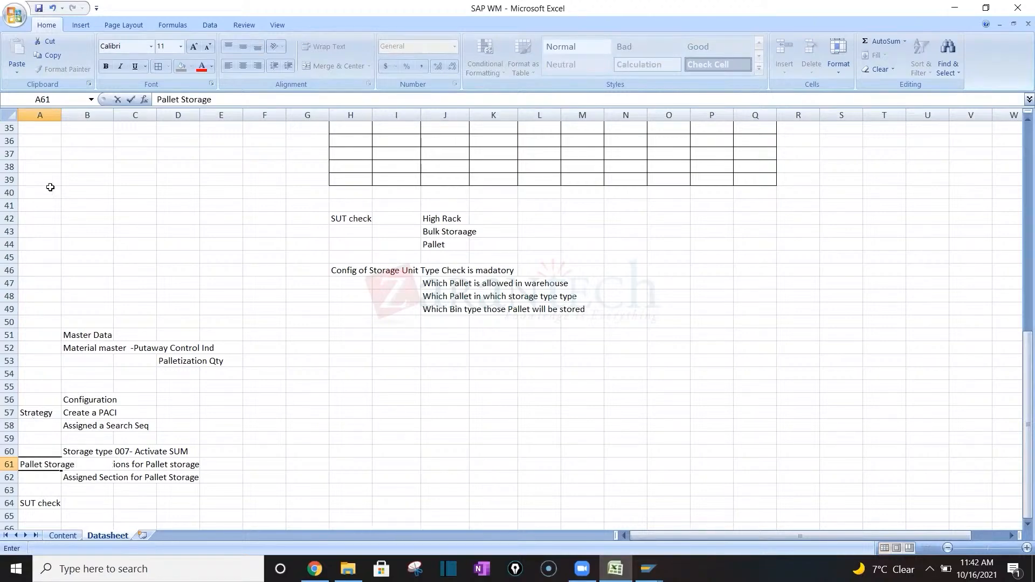
pyautogui.click(65, 114)
pyautogui.doubleClick(61, 115)
# Copy the three pallet and bin type rules from J47:J49 to B64:B66, beside the SUT check label
pyautogui.moveTo(475, 284); pyautogui.dragTo(473, 305)
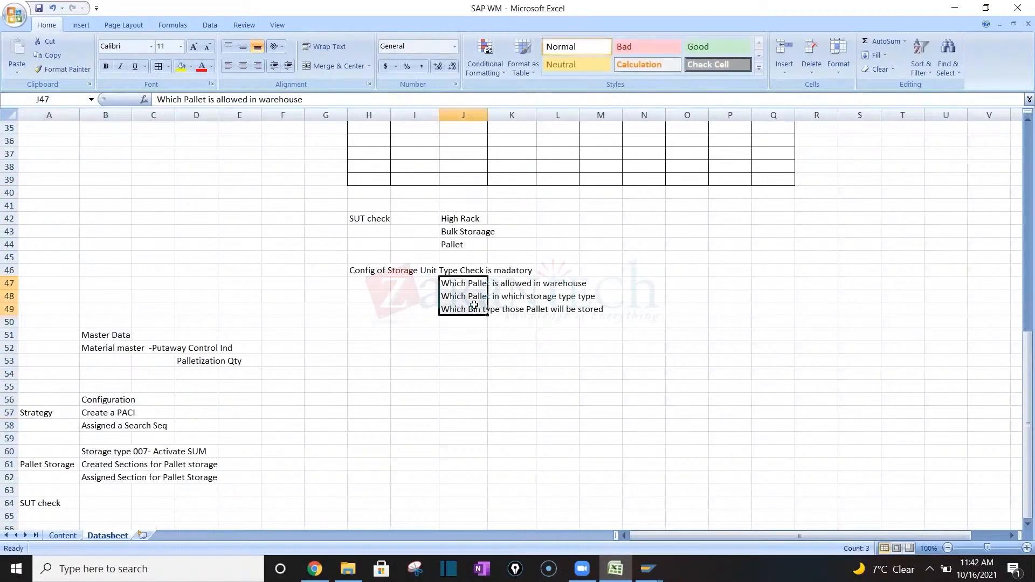
pyautogui.hotkey('ctrl', 'c')
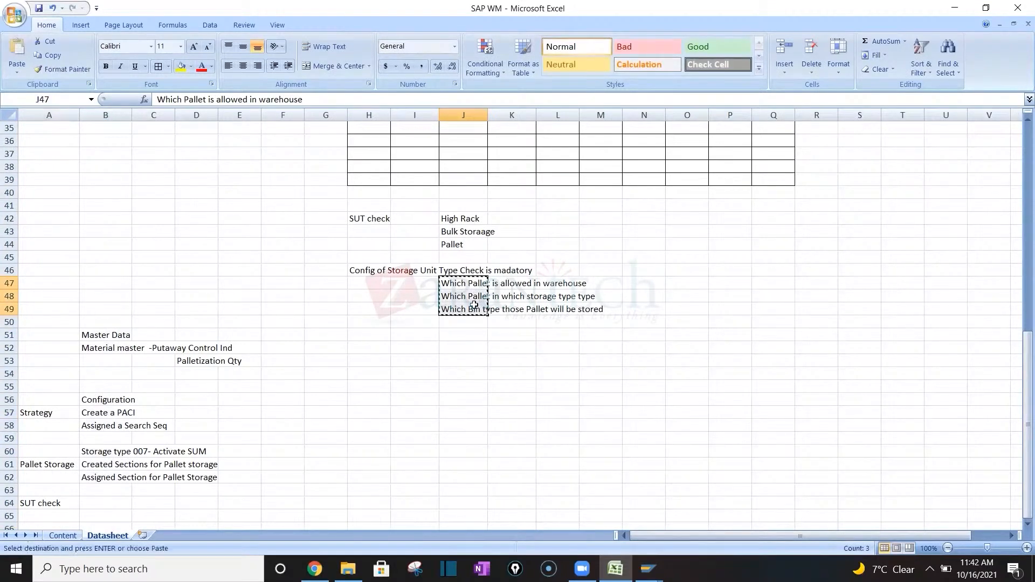
pyautogui.click(95, 491)
pyautogui.press('Down')
pyautogui.press('Down')
pyautogui.press('Down')
pyautogui.press('Down')
pyautogui.press('Down')
pyautogui.press('Down')
pyautogui.press('Down')
pyautogui.press('Down')
pyautogui.press('Down')
pyautogui.press('Down')
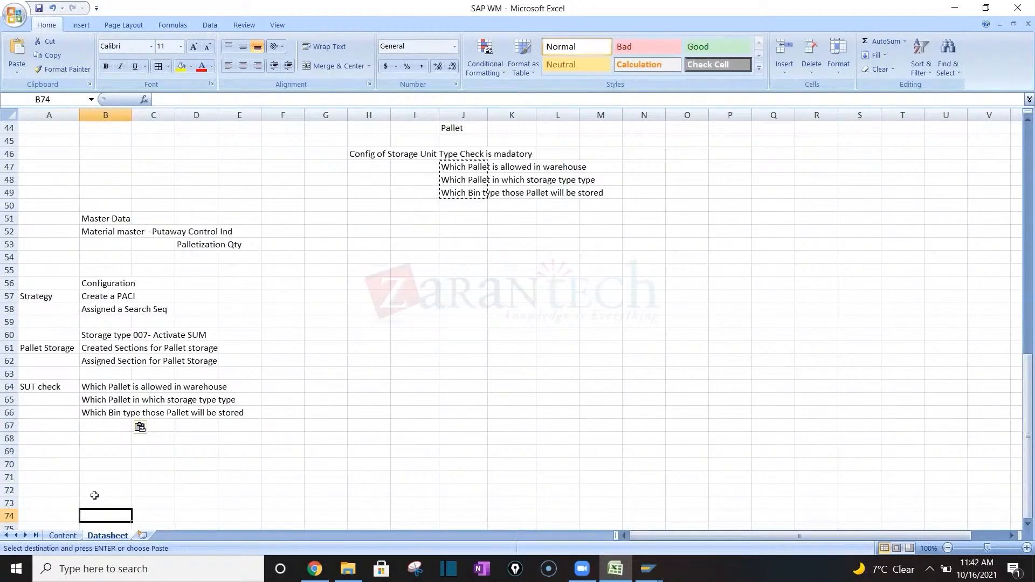
pyautogui.press('Escape')
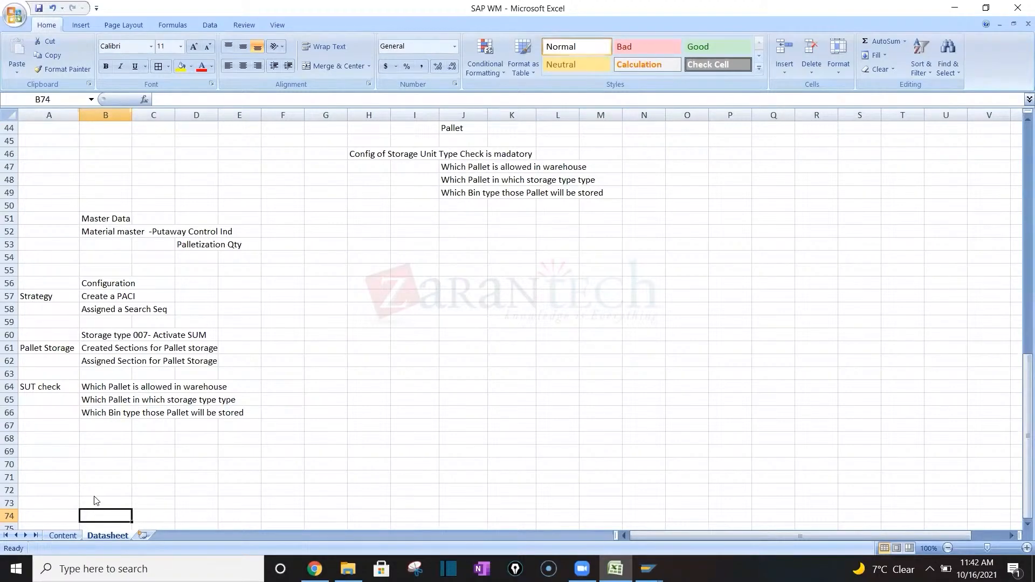
# In SAP, add a storage bin type search entry for warehouse 001, storage unit type P1, with bin types P1 and P2
pyautogui.hotkey('alt', 'Tab')
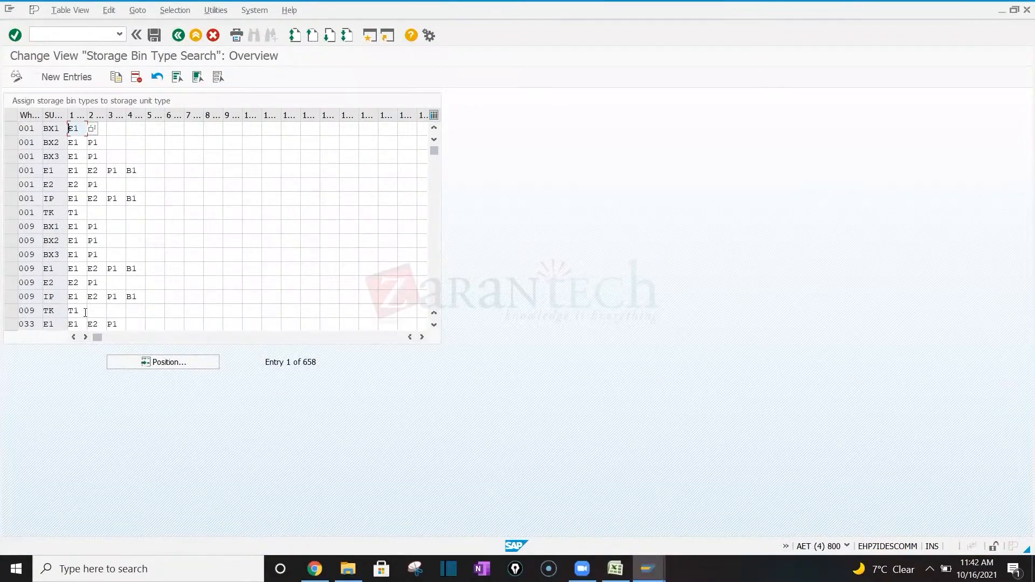
pyautogui.hotkey('alt', 'Tab')
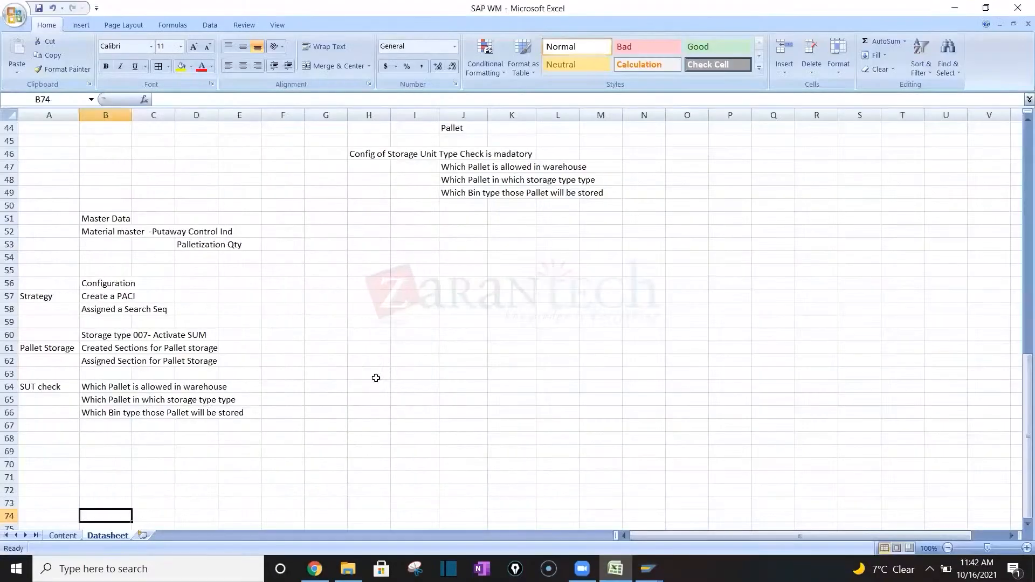
pyautogui.hotkey('alt', 'Tab')
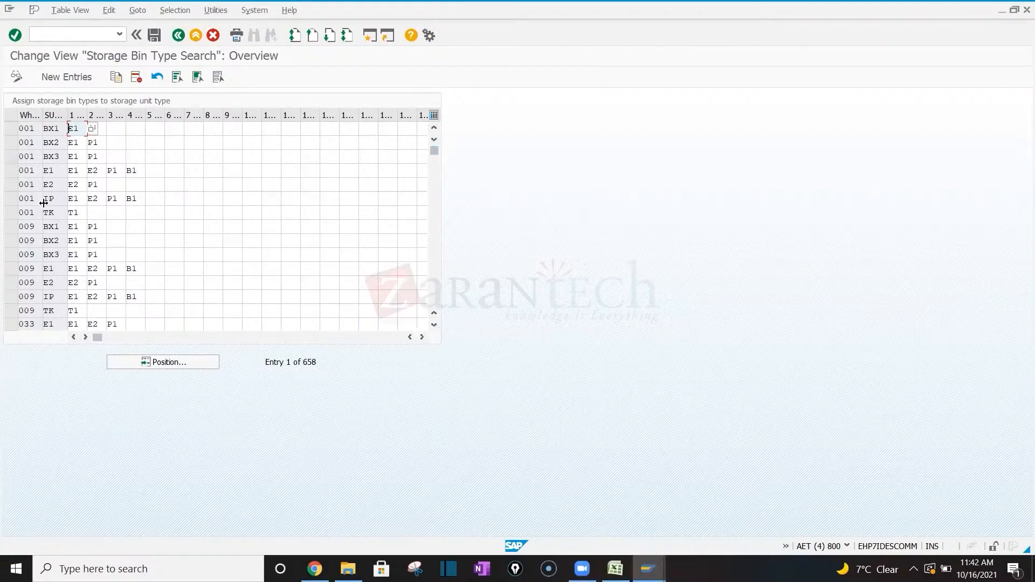
pyautogui.click(69, 80)
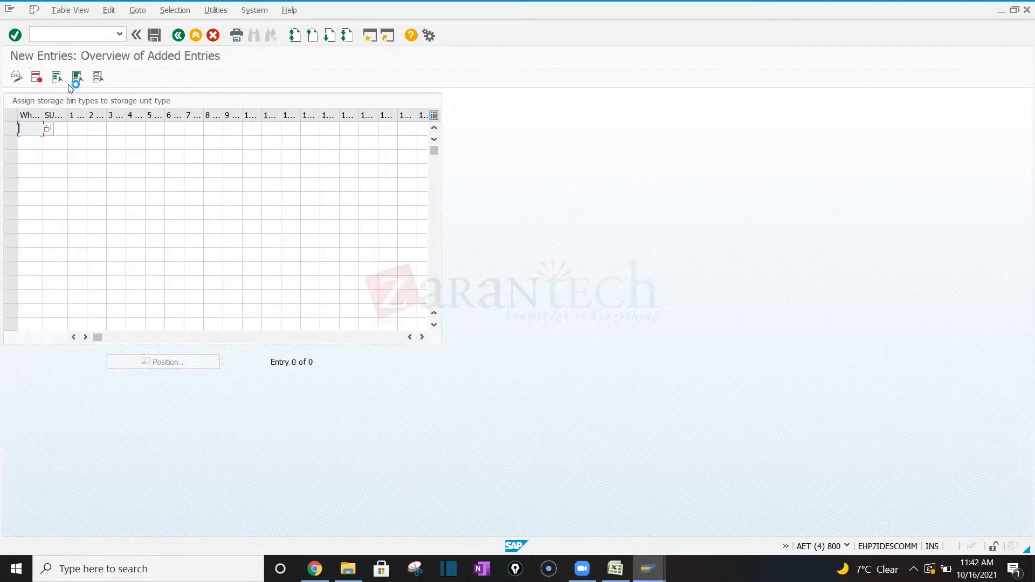
pyautogui.write('000')
pyautogui.press('Tab')
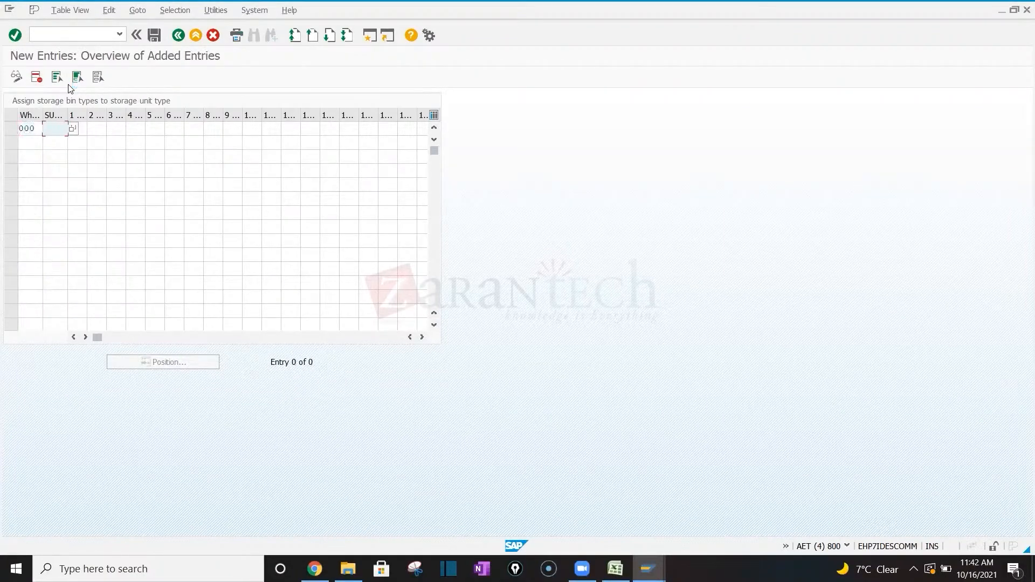
pyautogui.hotkey('shift', 'Tab')
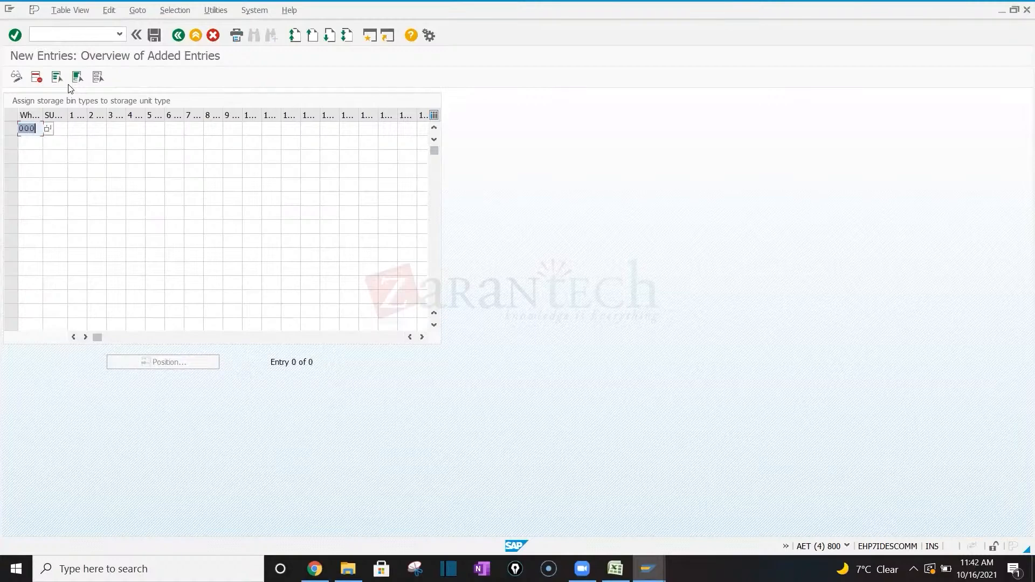
pyautogui.press('Right')
pyautogui.press('Tab')
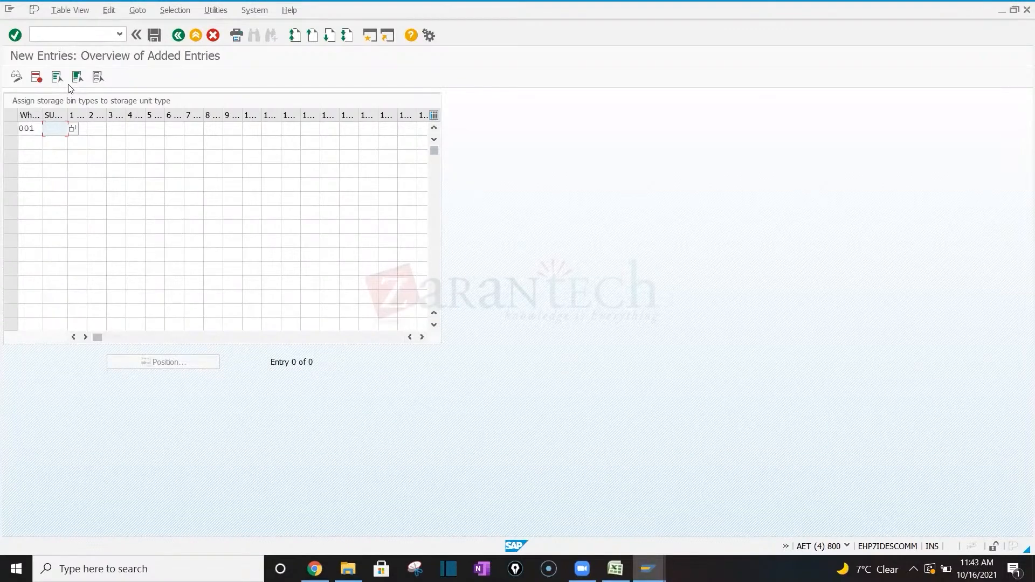
pyautogui.write('P1')
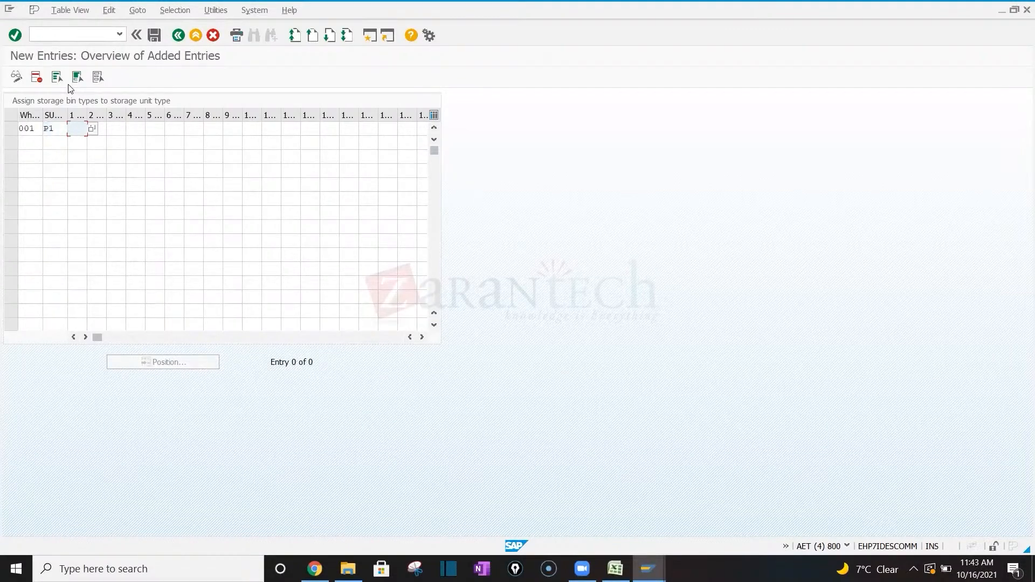
pyautogui.click(62, 131)
pyautogui.press('Tab')
pyautogui.write('1')
# Start a second bin type search entry for warehouse 001 with storage unit type P2
pyautogui.press('Down')
pyautogui.press('Left')
pyautogui.press('Left')
pyautogui.press('Left')
pyautogui.write('001')
pyautogui.press('Tab')
pyautogui.press('Tab')
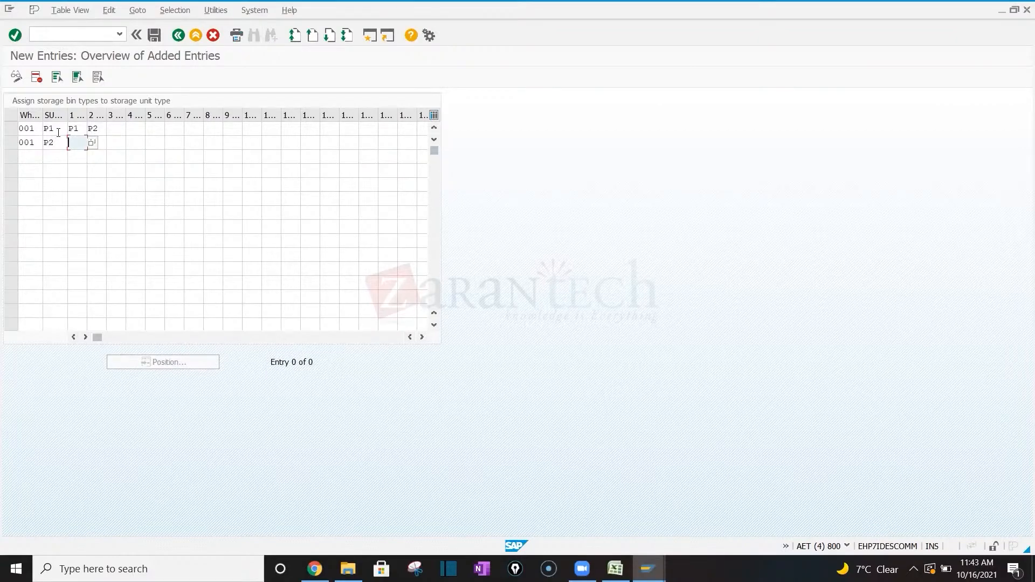
# Switch to the Excel datasheet and review the SUT, PT and number of sections table in rows 27 to 30
pyautogui.hotkey('alt', 'Tab')
pyautogui.hotkey('alt', 'Tab')
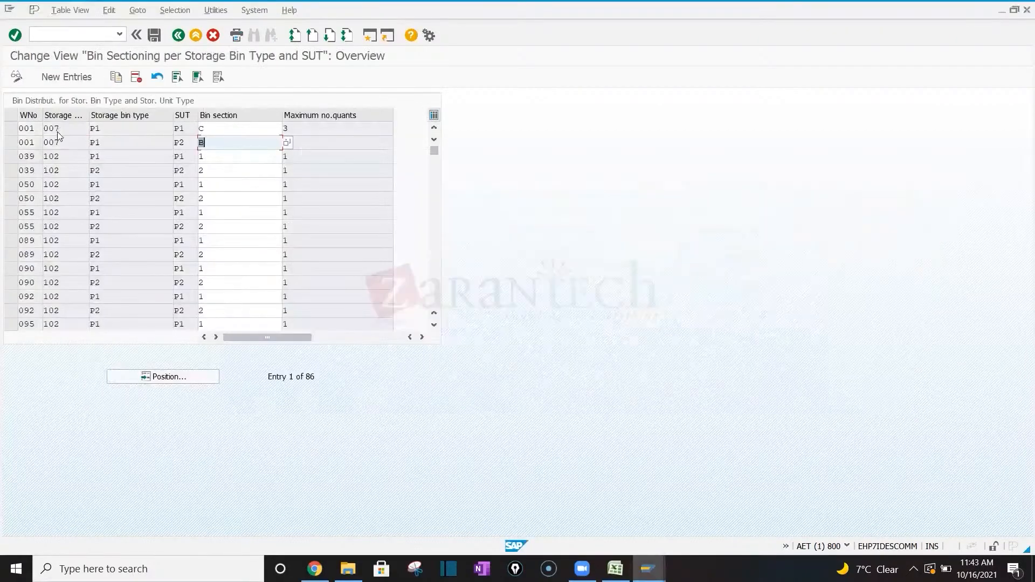
pyautogui.hotkey('alt', 'Tab')
pyautogui.hotkey('alt', 'Tab')
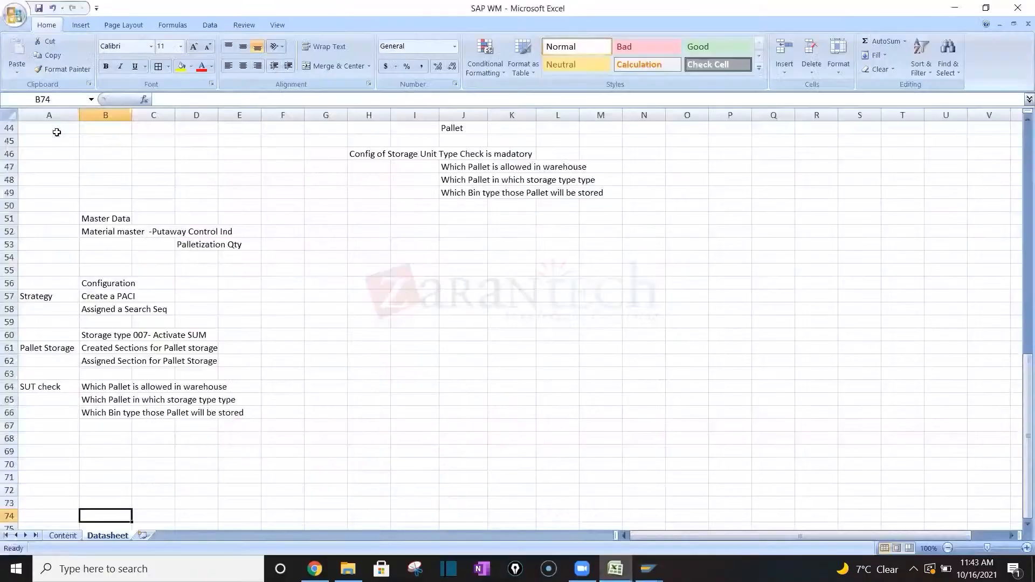
pyautogui.press('Up')
pyautogui.press('Up')
pyautogui.press('Up')
pyautogui.press('Up')
pyautogui.press('Up')
pyautogui.press('Up')
pyautogui.press('Up')
pyautogui.press('Up')
pyautogui.press('Up')
pyautogui.press('Up')
pyautogui.press('Up')
pyautogui.press('Up')
pyautogui.press('Up')
pyautogui.press('Up')
pyautogui.press('Up')
pyautogui.press('Up')
pyautogui.press('Up')
pyautogui.press('Up')
pyautogui.press('Up')
pyautogui.press('Up')
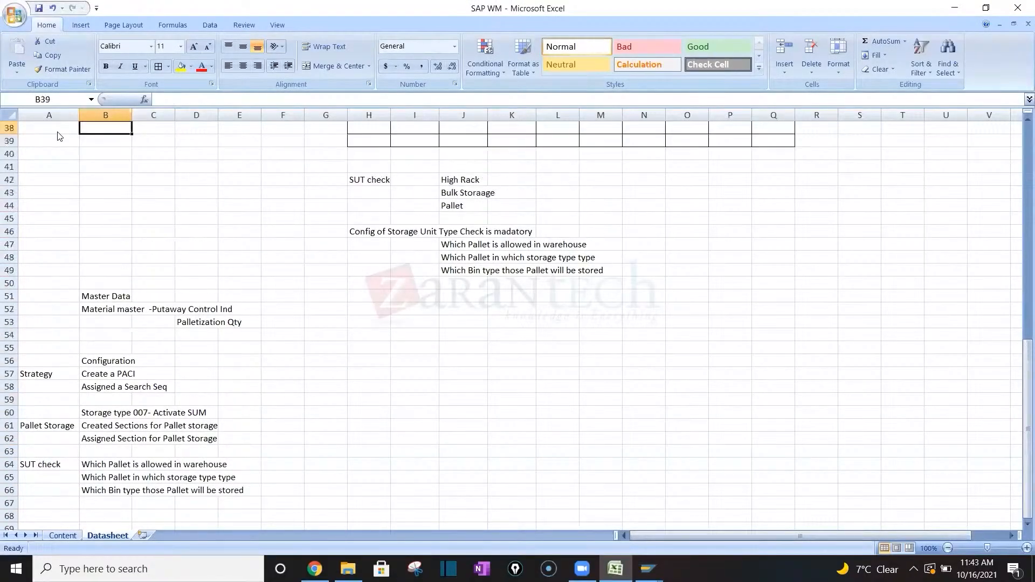
pyautogui.press('Up')
pyautogui.press('Up')
pyautogui.press('Up')
pyautogui.press('Up')
pyautogui.press('Up')
pyautogui.press('Up')
pyautogui.press('Up')
pyautogui.press('Up')
pyautogui.press('Up')
pyautogui.press('Up')
pyautogui.press('Up')
pyautogui.press('Up')
pyautogui.press('Up')
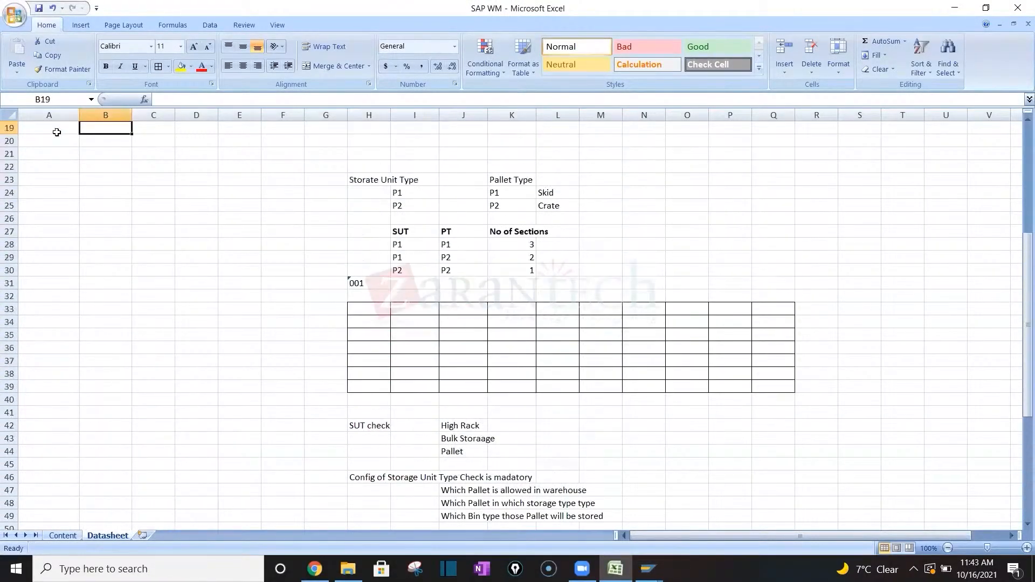
pyautogui.click(427, 266)
pyautogui.click(450, 268)
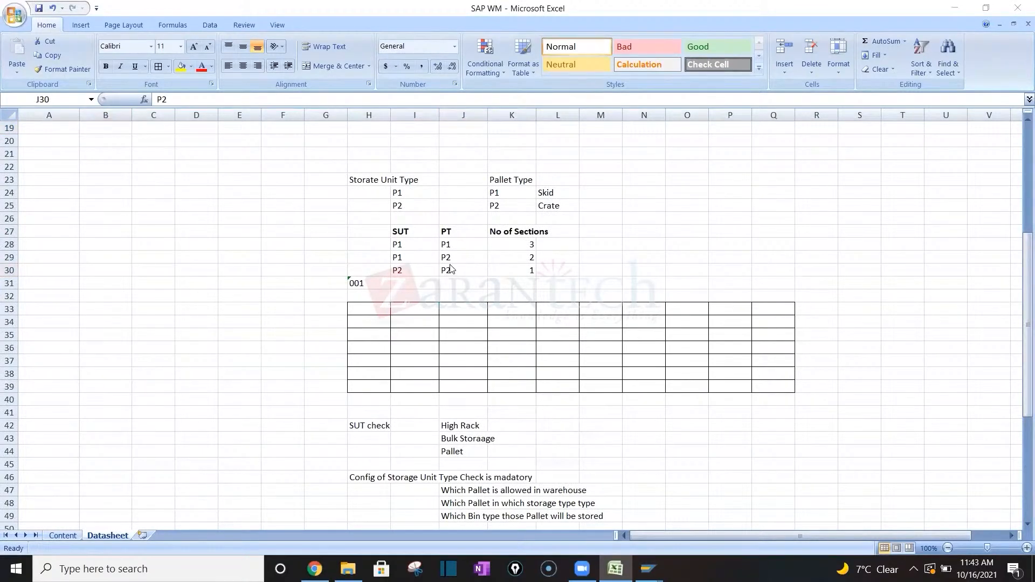
# Back in SAP, assign bin type P2 to storage unit type P2 and open the status message's detailed explanation
pyautogui.hotkey('alt', 'Tab')
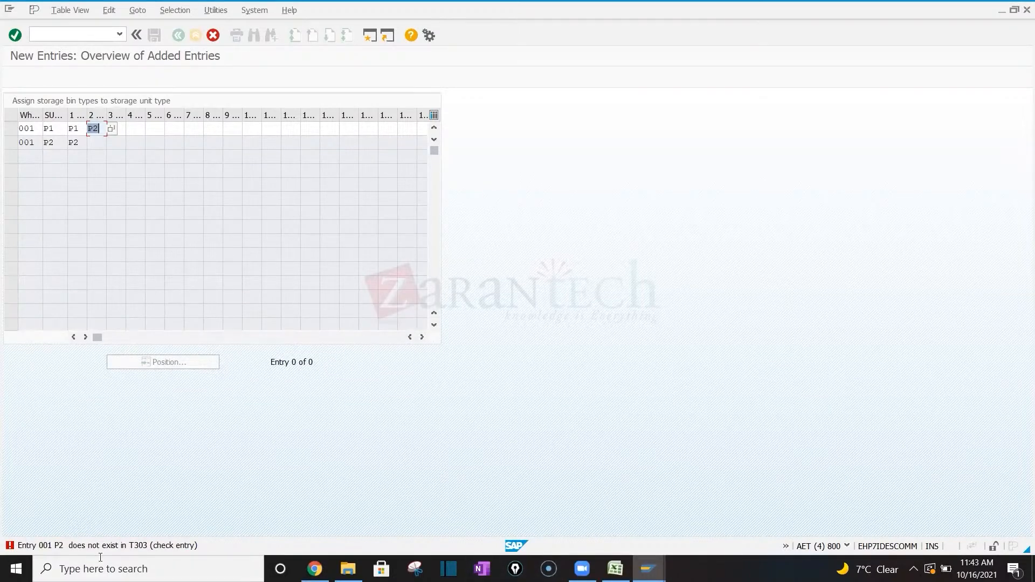
pyautogui.doubleClick(134, 544)
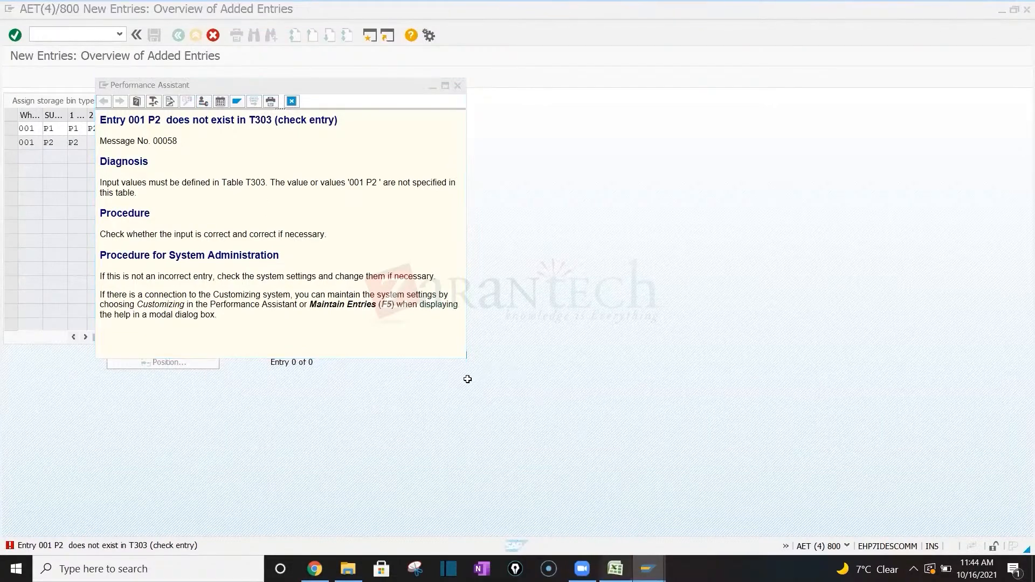
# Review the strategy, pallet storage and SUT check configuration notes in rows 56 to 66 of the Excel datasheet
pyautogui.hotkey('alt', 'Tab')
pyautogui.click(462, 413)
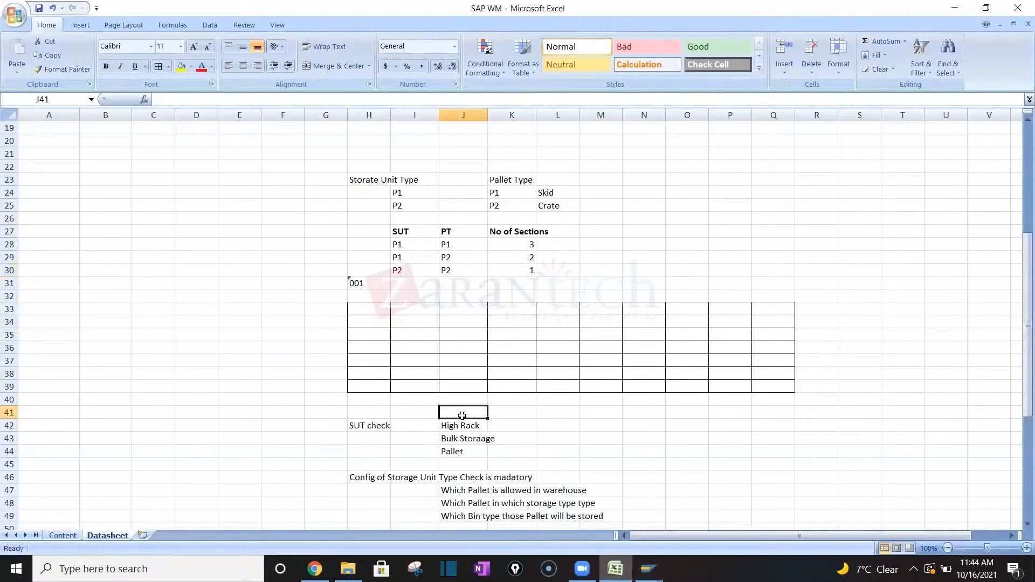
pyautogui.press('Down')
pyautogui.press('Left')
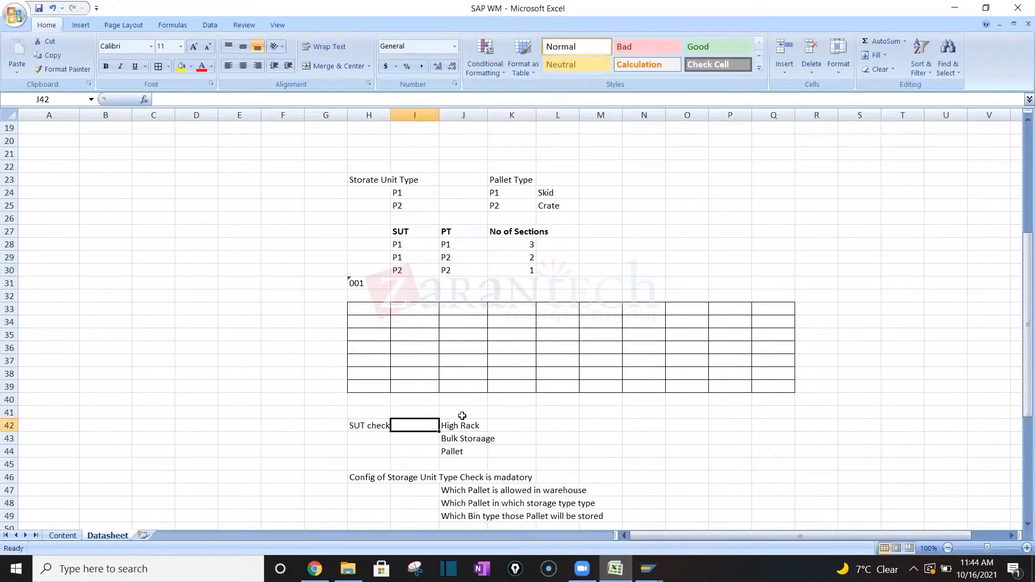
pyautogui.press('Home')
pyautogui.press('Down')
pyautogui.press('Down')
pyautogui.press('Down')
pyautogui.press('Down')
pyautogui.press('Down')
pyautogui.press('Down')
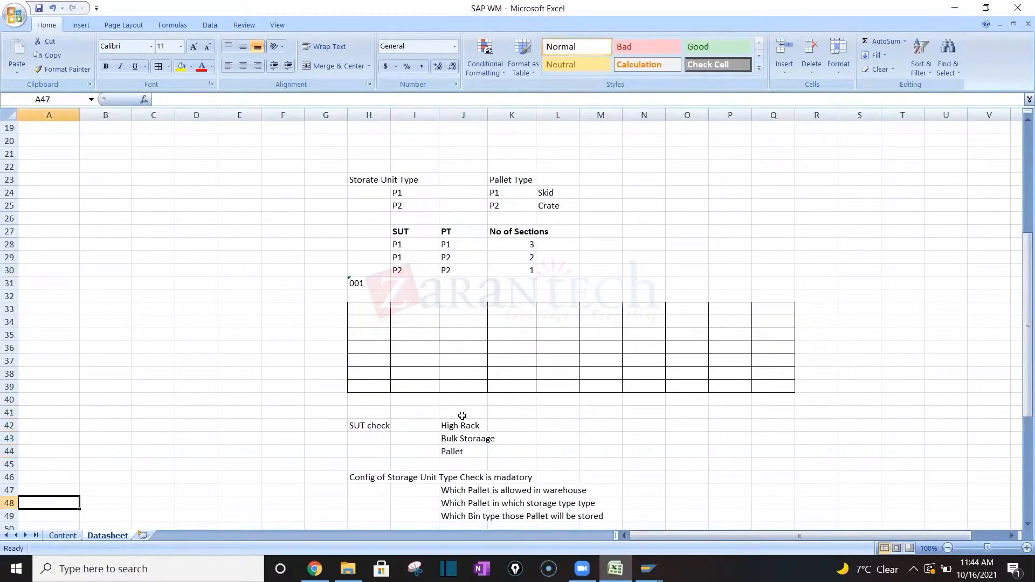
pyautogui.press('Down')
pyautogui.press('Down')
pyautogui.press('Down')
pyautogui.press('Down')
pyautogui.press('Down')
pyautogui.press('Down')
pyautogui.press('Down')
pyautogui.press('Down')
pyautogui.press('Down')
pyautogui.press('Down')
pyautogui.press('Down')
pyautogui.press('Down')
pyautogui.press('Down')
pyautogui.press('Down')
pyautogui.press('Down')
pyautogui.press('Down')
pyautogui.press('Down')
pyautogui.press('Down')
pyautogui.press('Down')
pyautogui.press('Down')
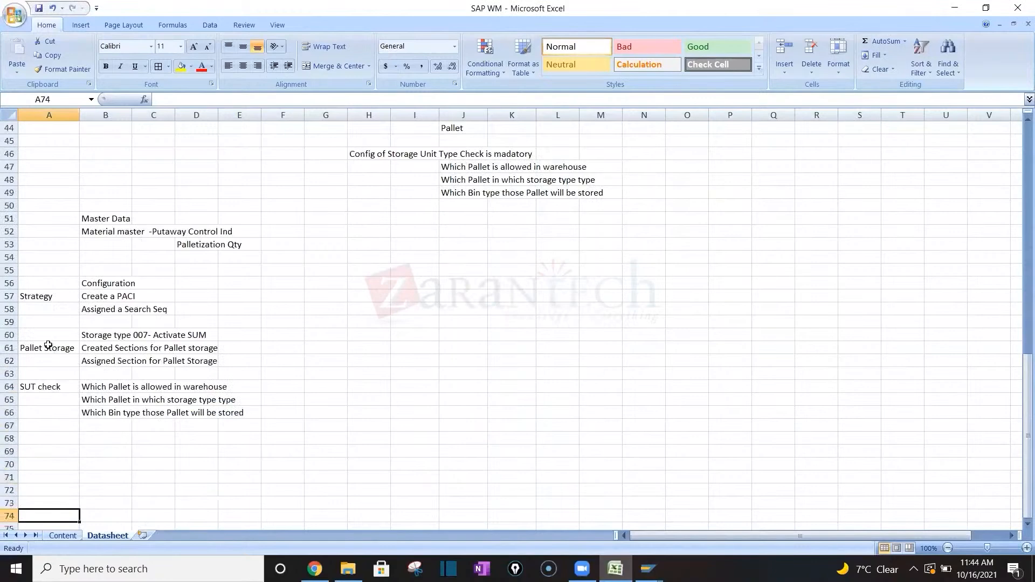
pyautogui.moveTo(46, 336); pyautogui.dragTo(202, 362)
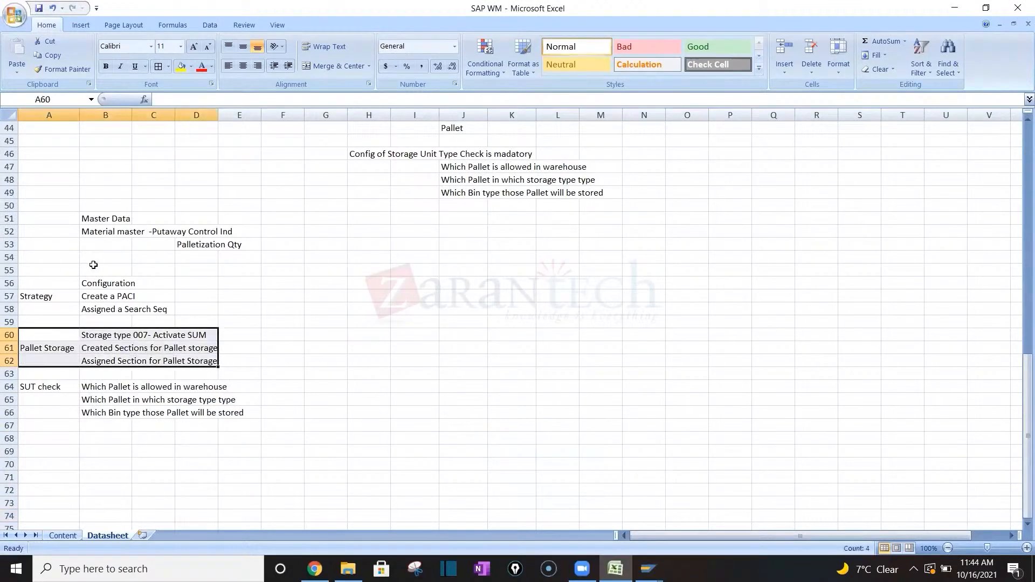
pyautogui.moveTo(88, 277); pyautogui.dragTo(109, 309)
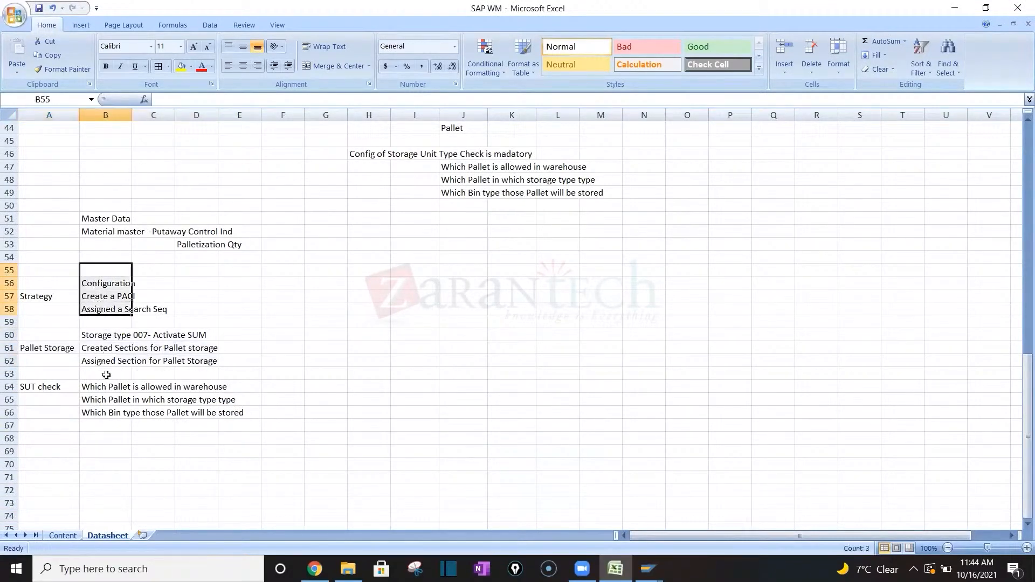
pyautogui.moveTo(115, 394); pyautogui.dragTo(163, 425)
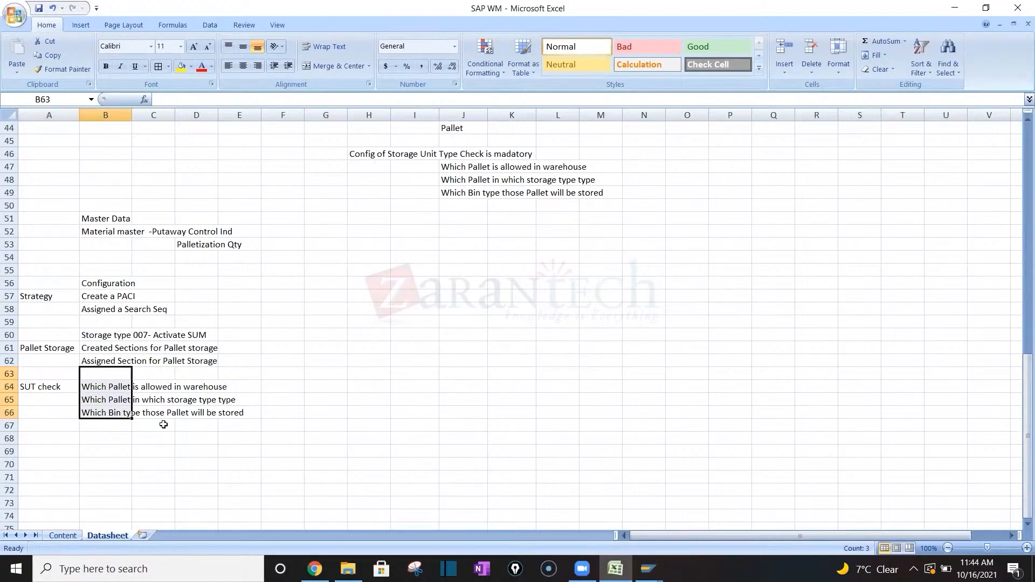
pyautogui.hotkey('alt', 'Tab')
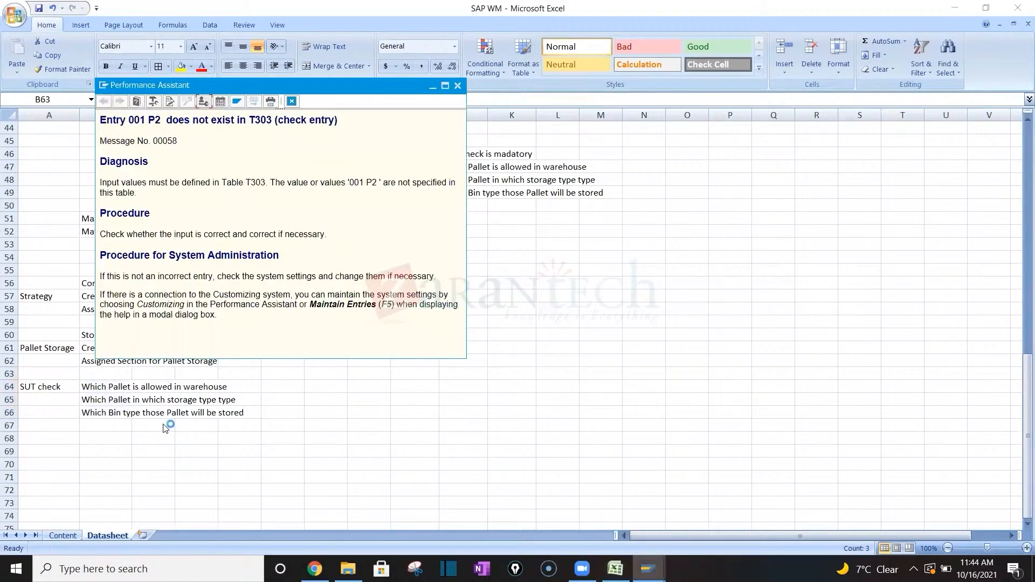
pyautogui.hotkey('alt', 'Tab')
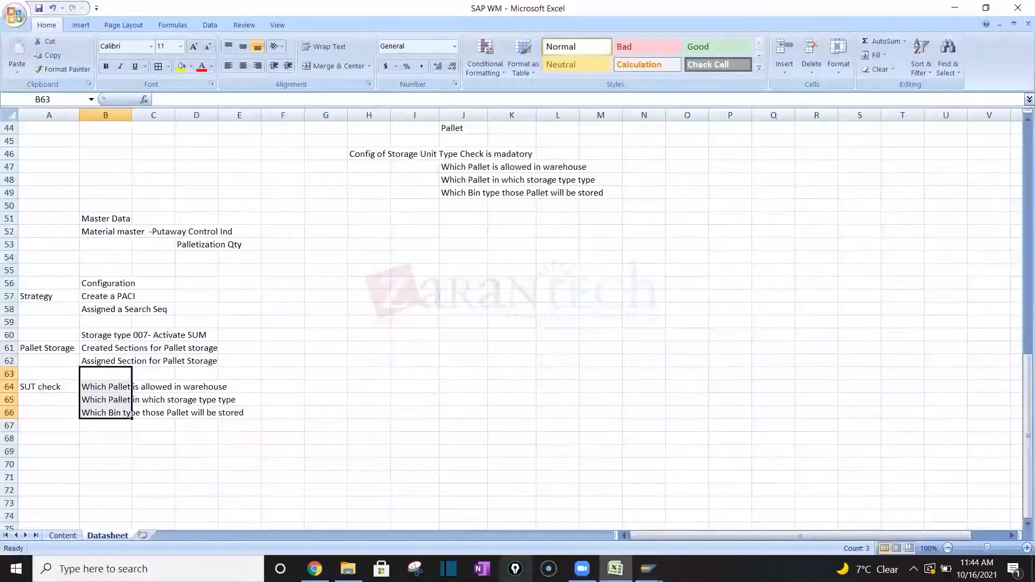
# Switch to the SAP session for changing several storage bins, cancel its change dialog and exit to SAP Easy Access
pyautogui.click(647, 569)
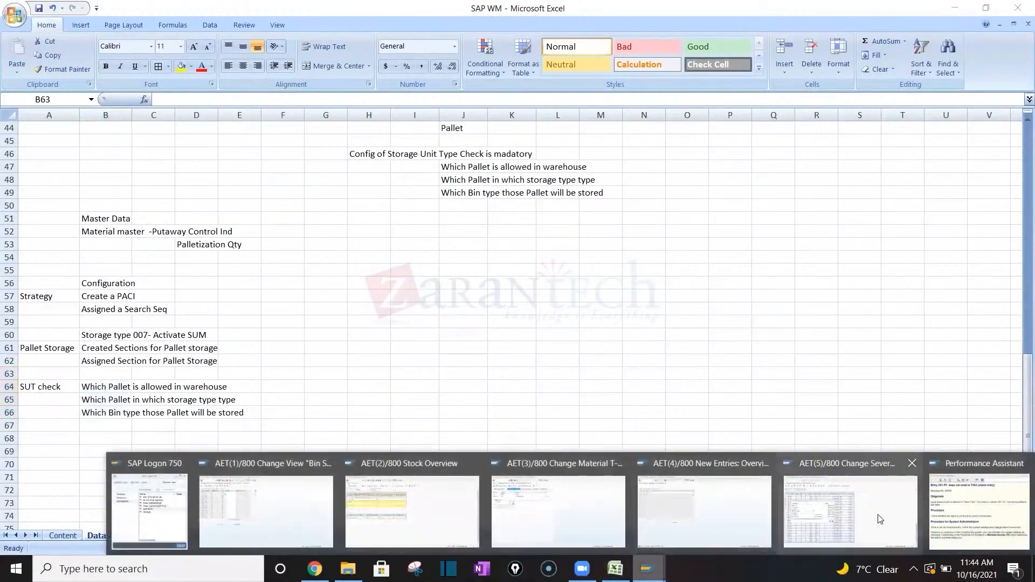
pyautogui.click(838, 504)
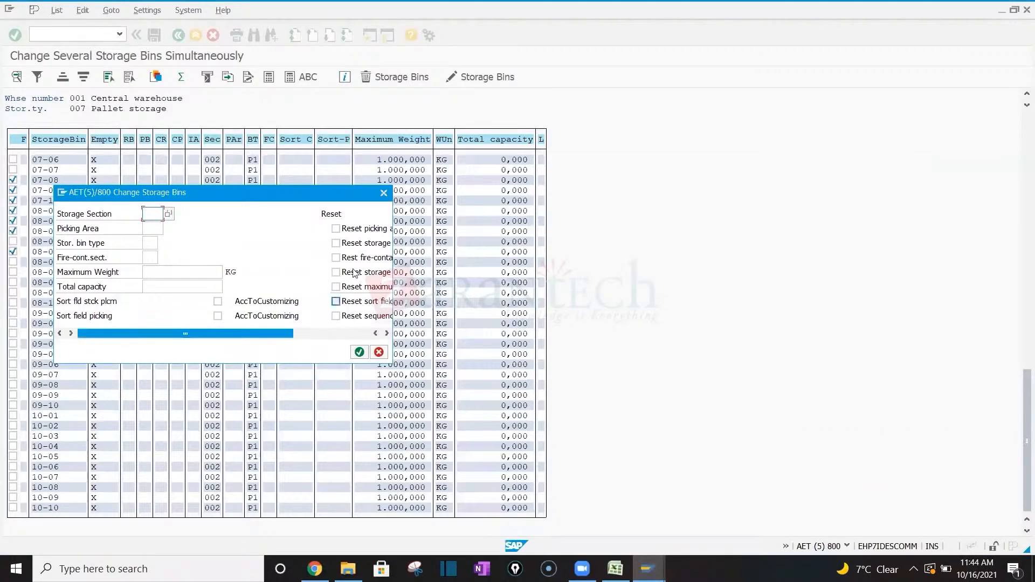
pyautogui.click(383, 192)
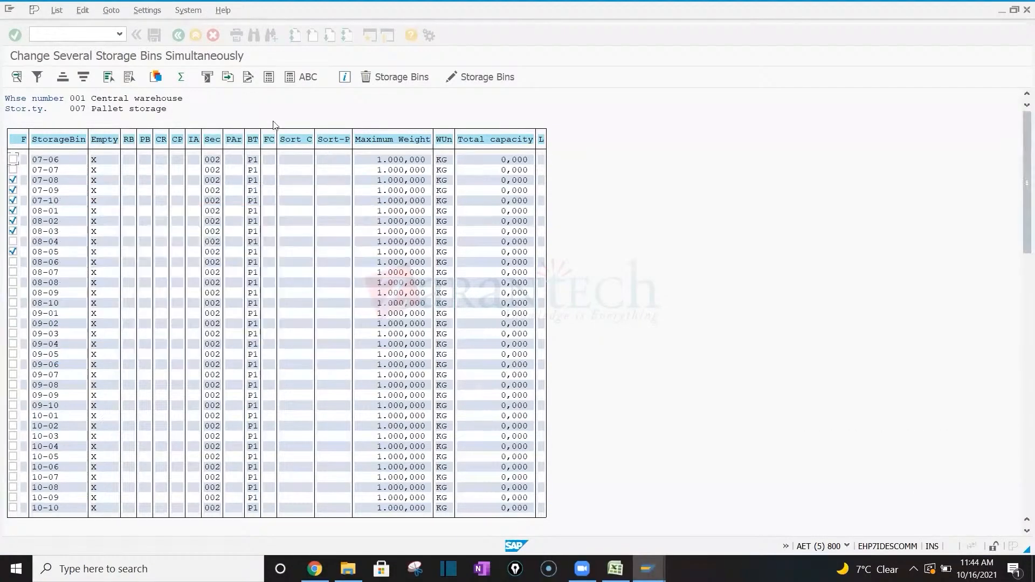
pyautogui.click(193, 39)
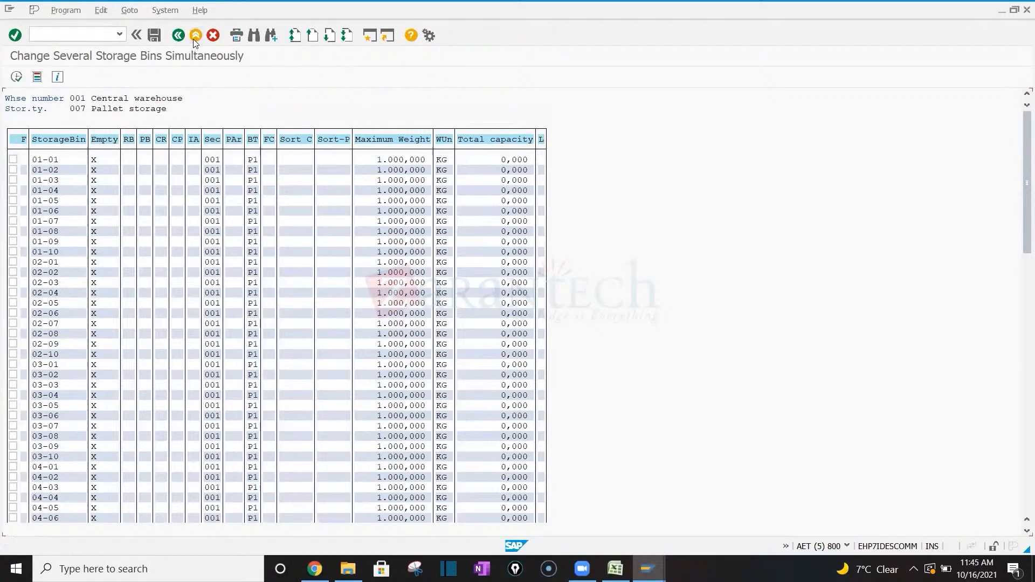
pyautogui.click(195, 35)
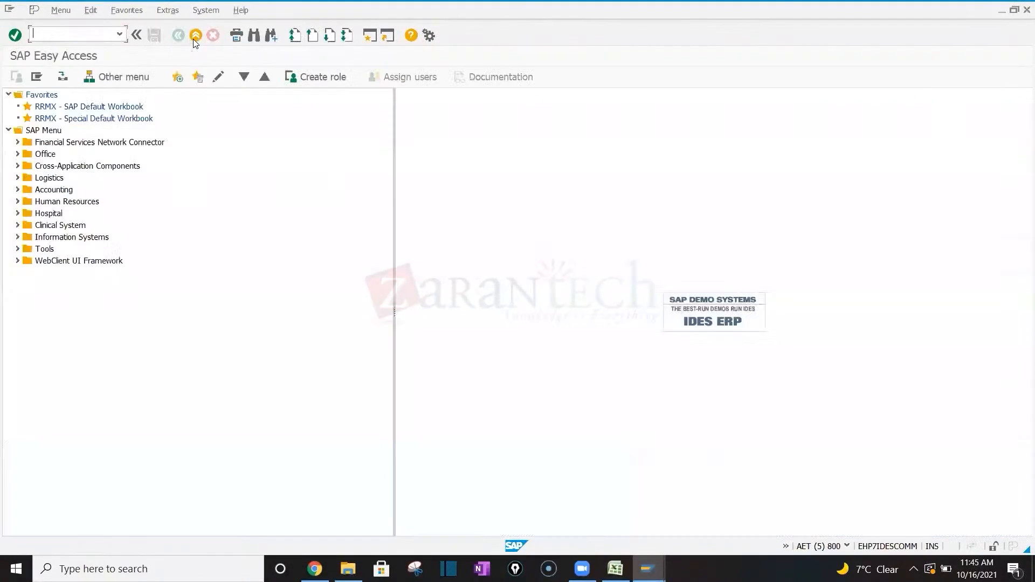
# Switch to the SAP bin sectioning session and leave its table for the pallet stock placement strategy overview
pyautogui.hotkey('alt', 'Tab')
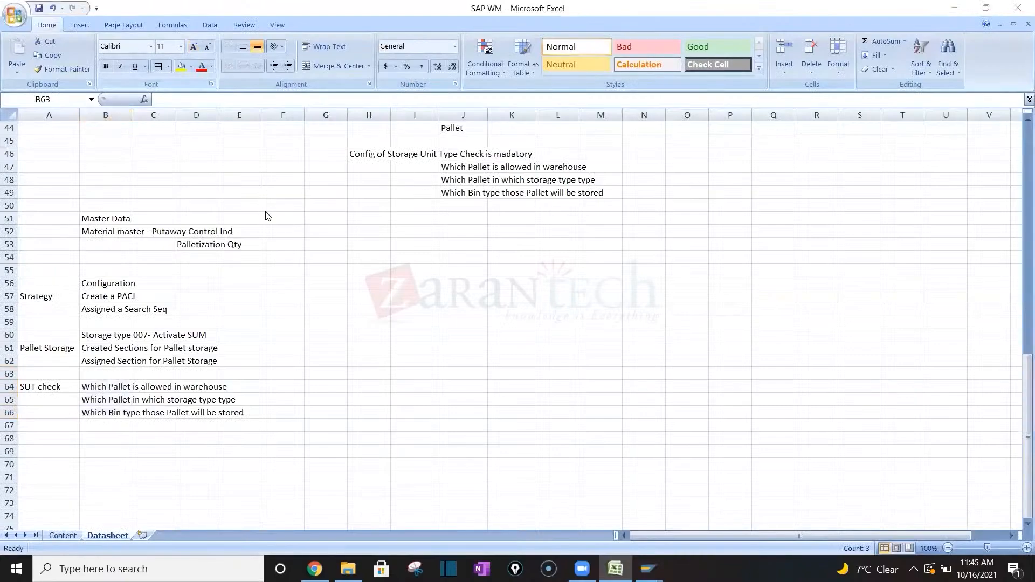
pyautogui.hotkey('alt', 'Tab')
pyautogui.hotkey('alt', 'Tab')
pyautogui.hotkey('alt', 'Tab')
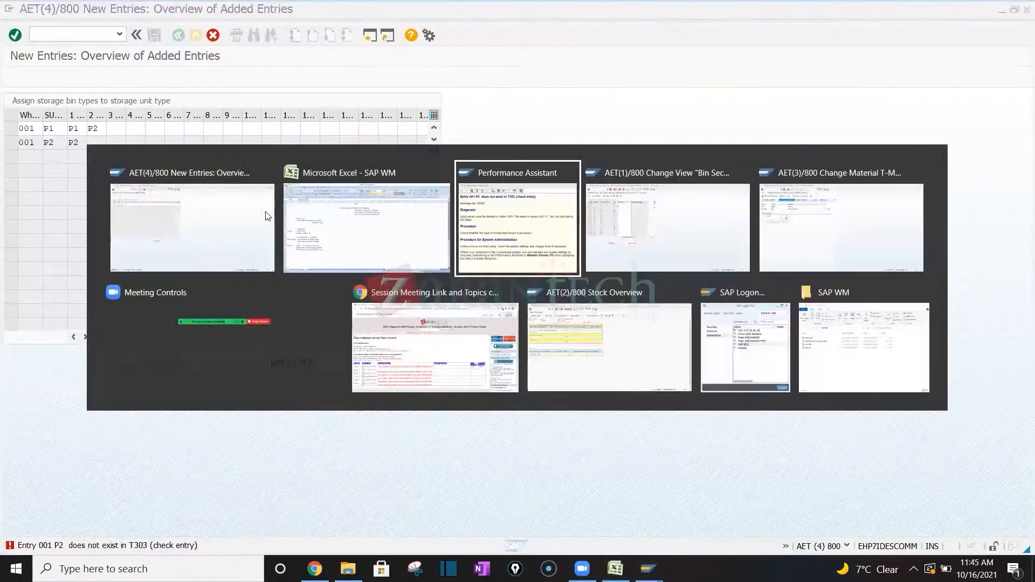
pyautogui.hotkey('alt', 'Tab')
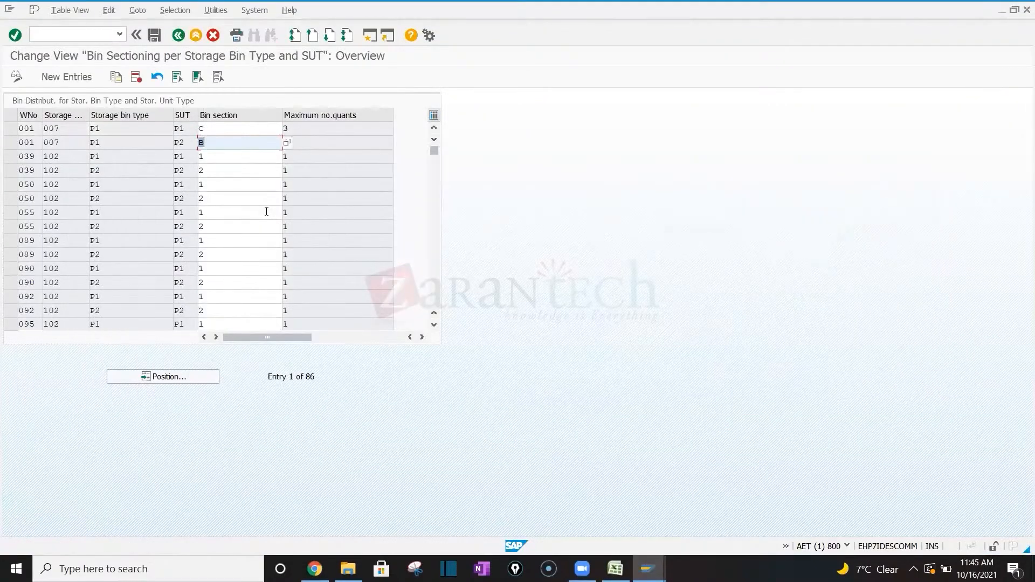
pyautogui.click(179, 35)
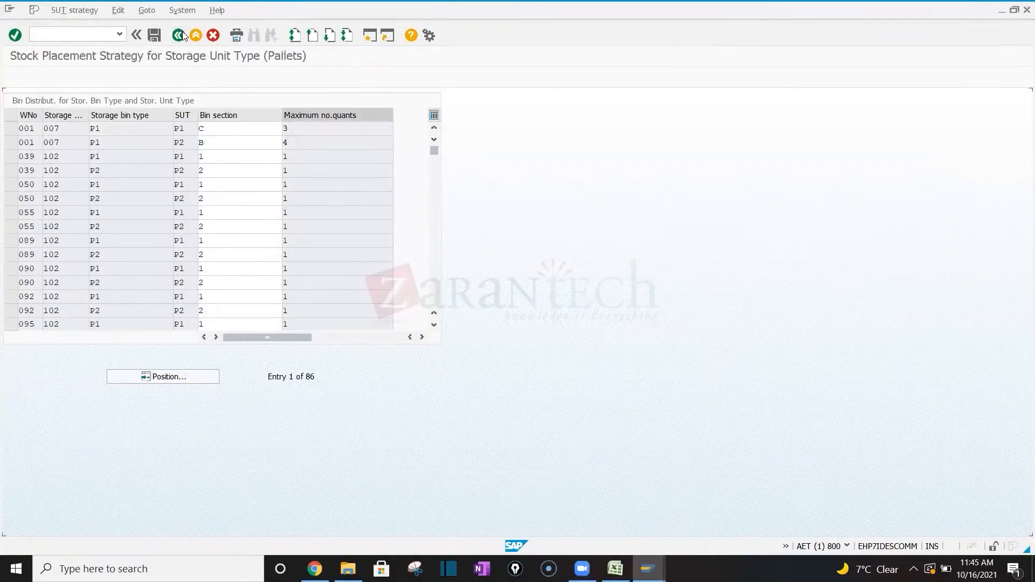
pyautogui.click(179, 35)
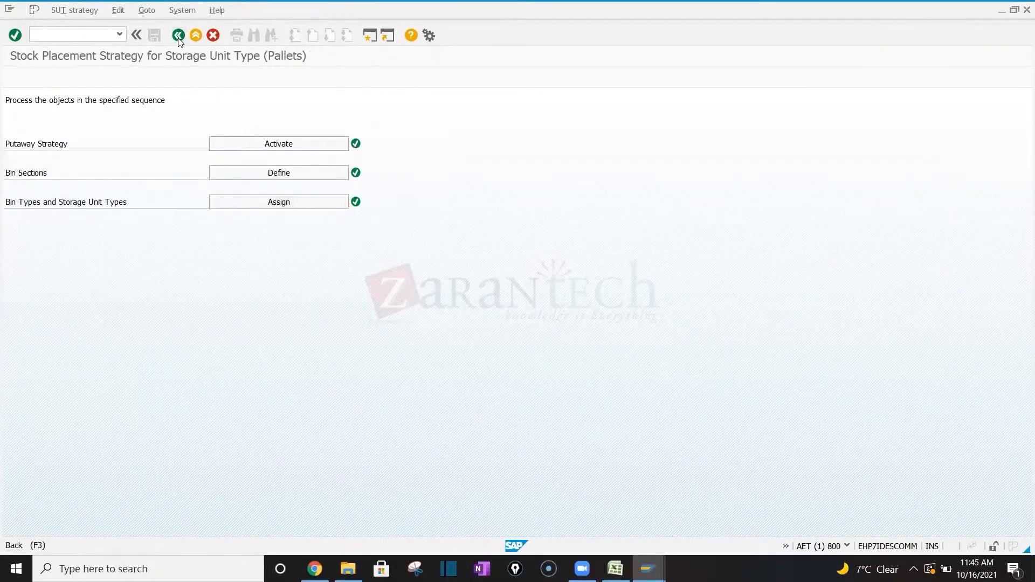
# Look through the open SAP sessions, including material T-MS02's palletization data, and return to the new storage bin type assignment entries
pyautogui.hotkey('alt', 'Tab')
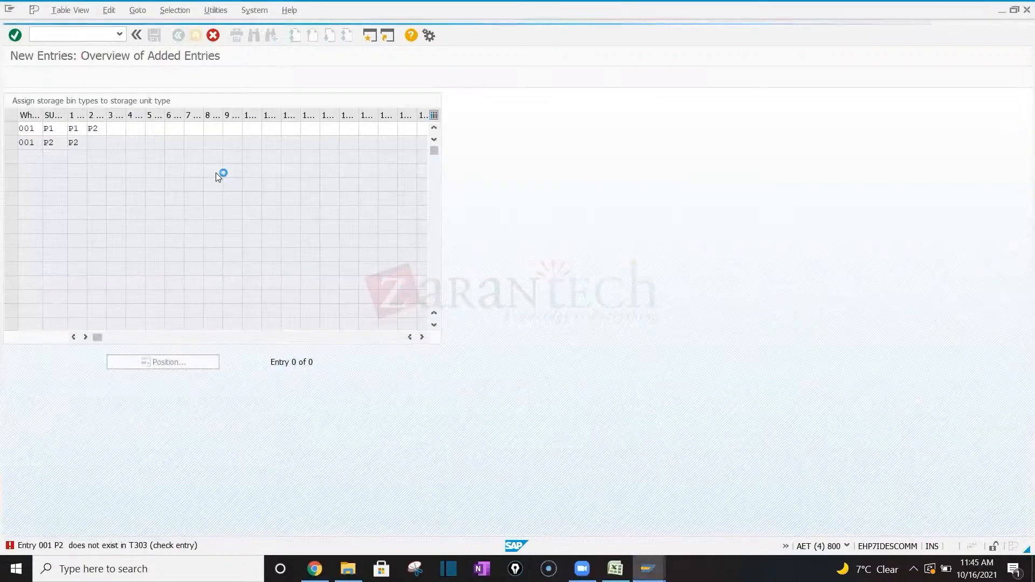
pyautogui.hotkey('alt', 'Tab')
pyautogui.hotkey('alt', 'Tab')
pyautogui.hotkey('alt', 'Tab')
pyautogui.hotkey('alt', 'Tab')
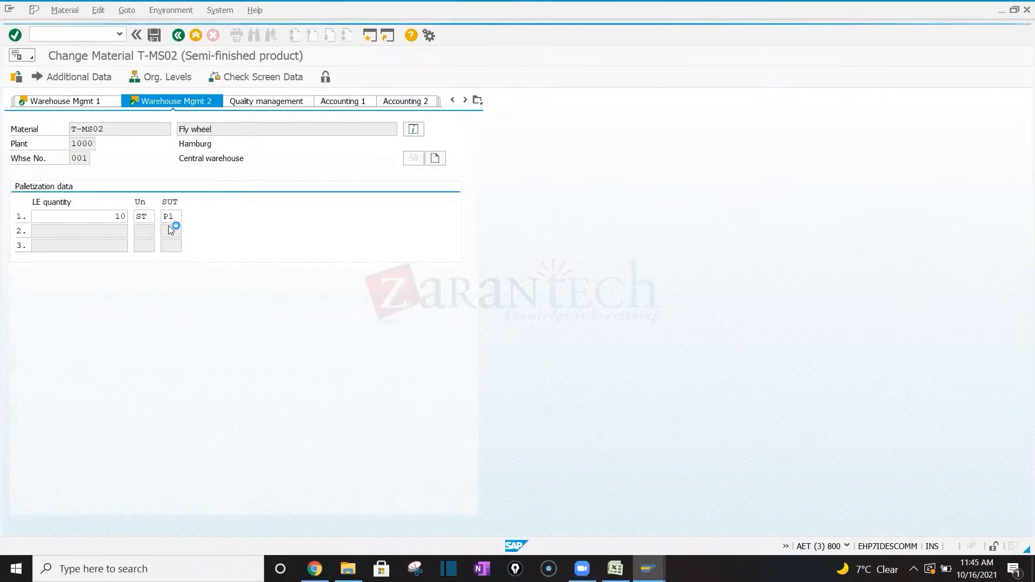
pyautogui.press('Return')
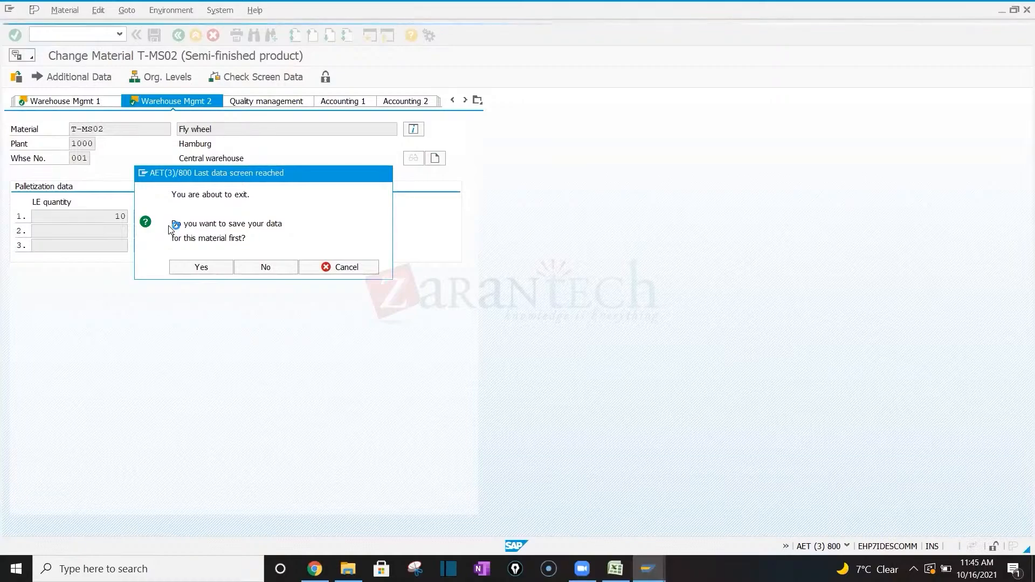
pyautogui.hotkey('alt', 'Tab')
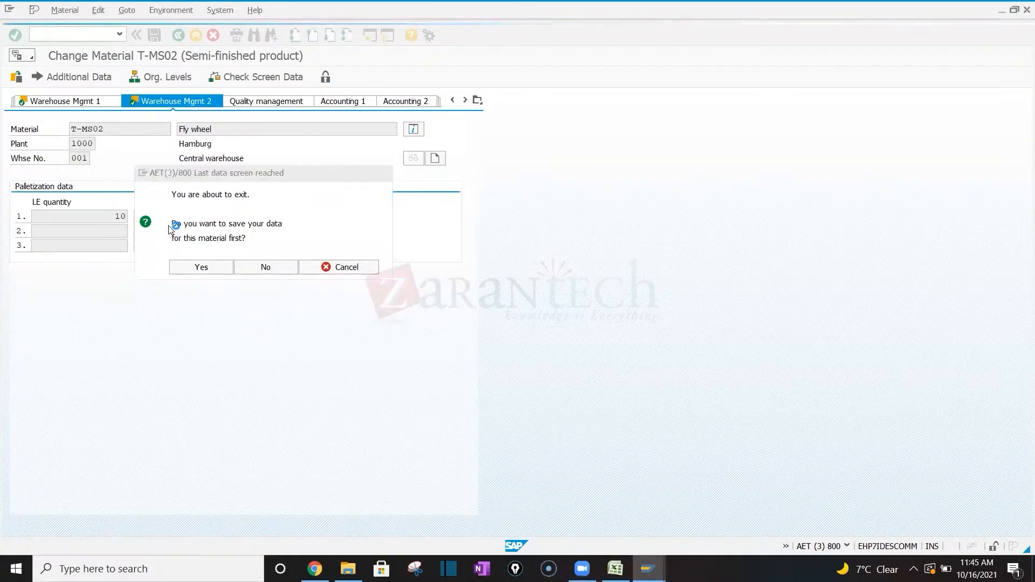
pyautogui.hotkey('alt', 'Tab')
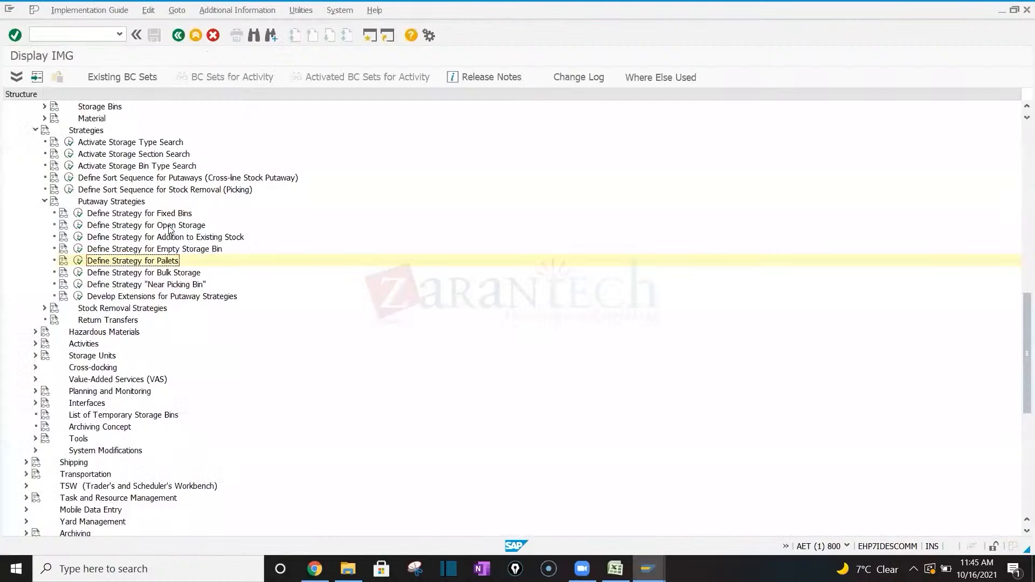
pyautogui.hotkey('alt', 'Tab')
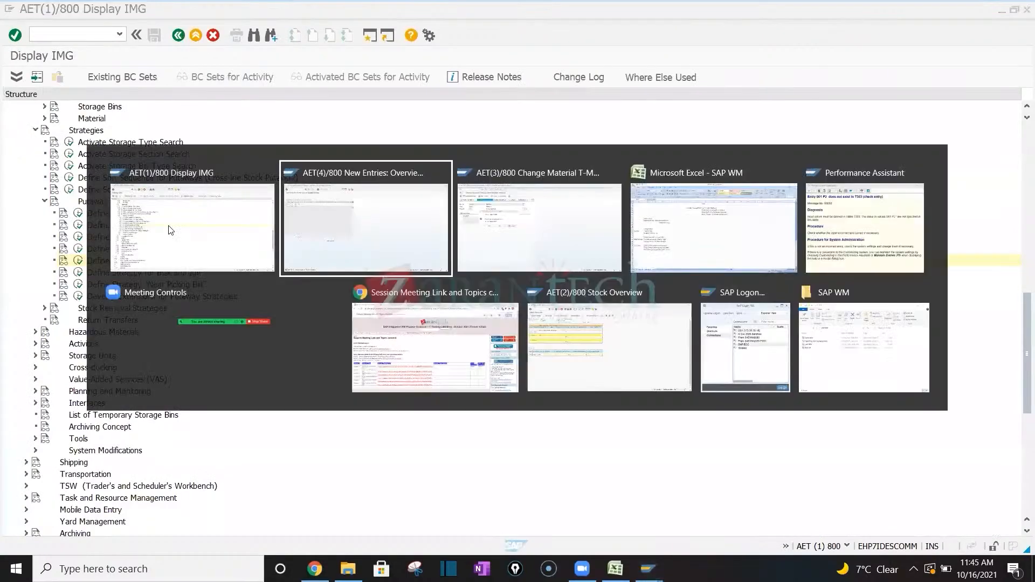
pyautogui.hotkey('alt', 'Tab')
pyautogui.hotkey('alt', 'Tab')
pyautogui.hotkey('alt', 'Tab')
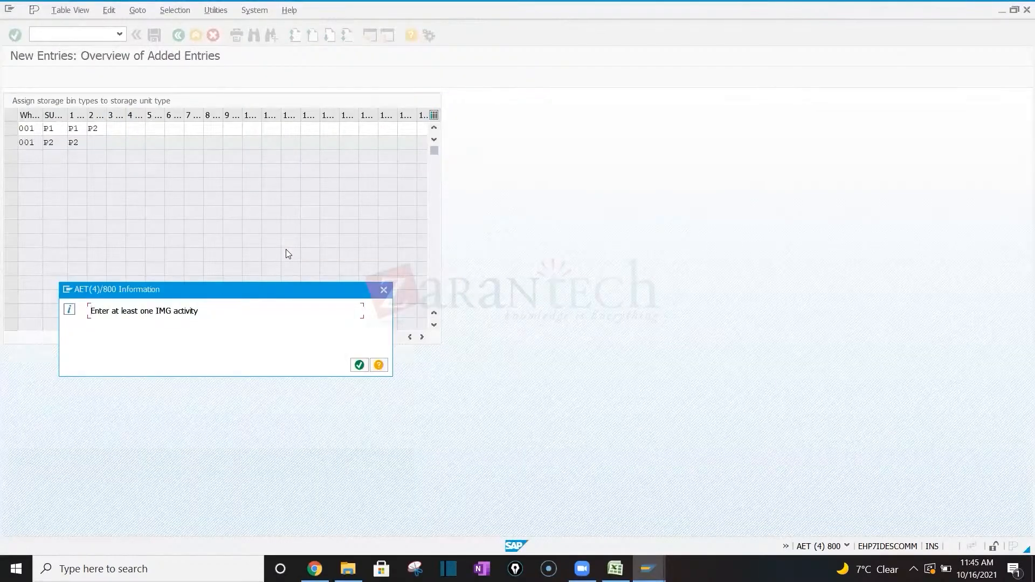
# Dismiss the information message and its explanation, clear bin type P2 from storage unit types P1 and P2, and save the new entries
pyautogui.press('Return')
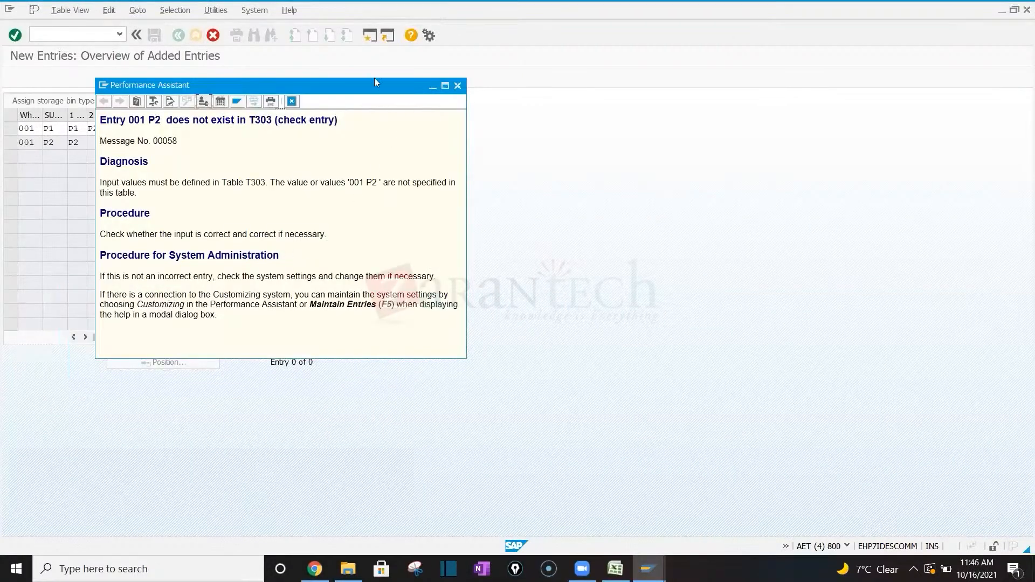
pyautogui.click(458, 88)
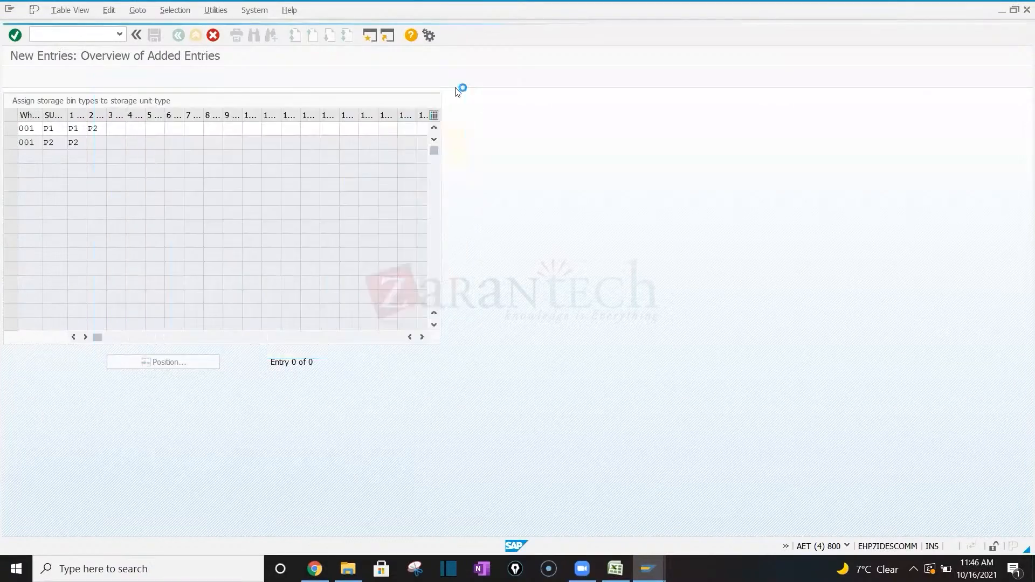
pyautogui.press('BackSpace')
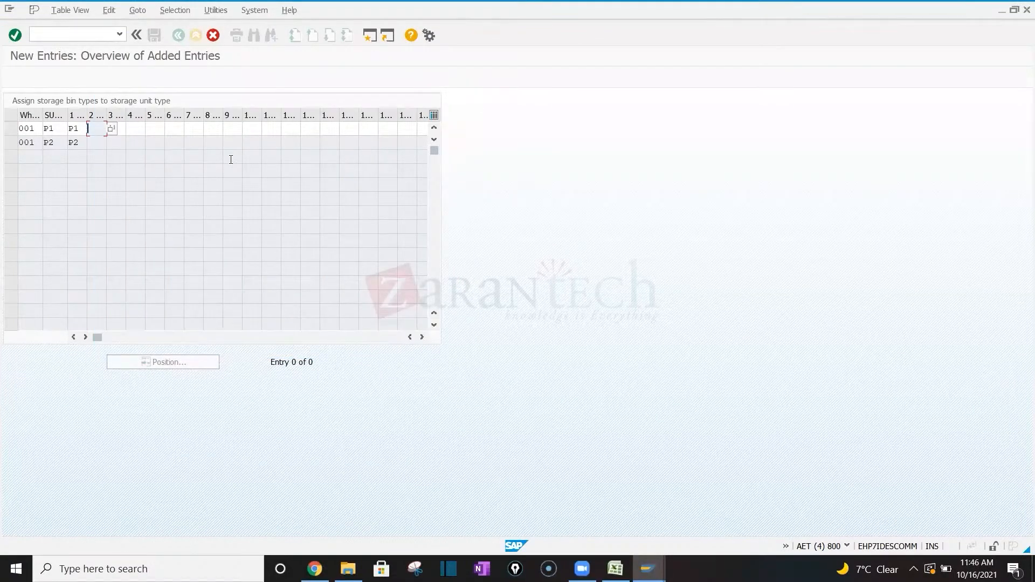
pyautogui.press('Return')
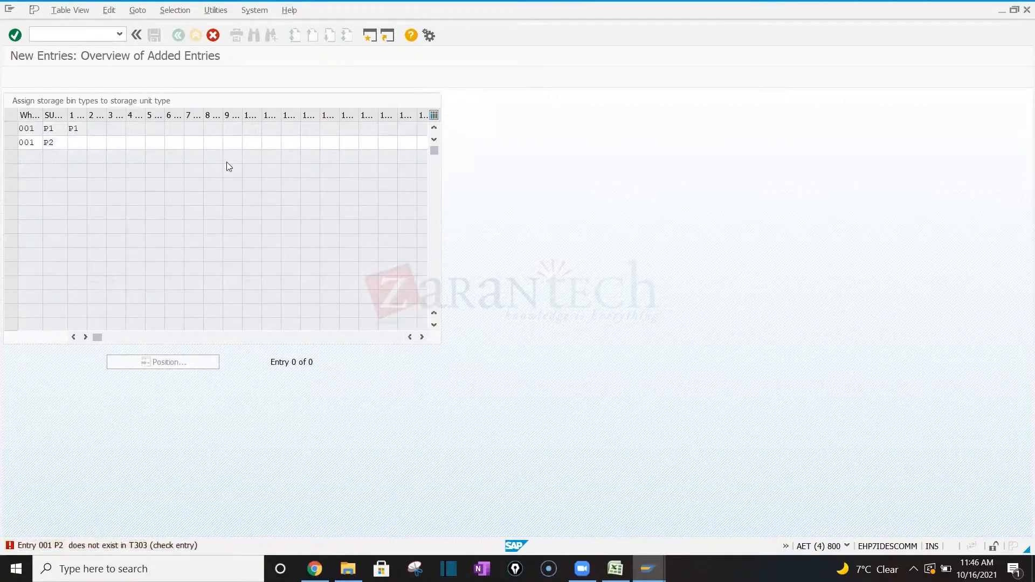
pyautogui.press('Return')
pyautogui.hotkey('ctrl', 's')
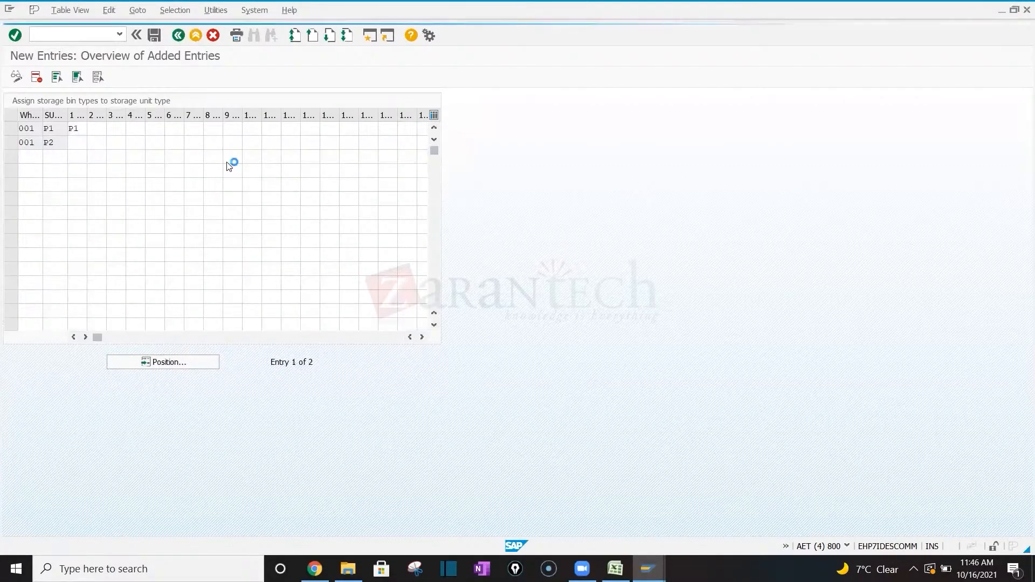
pyautogui.press('Return')
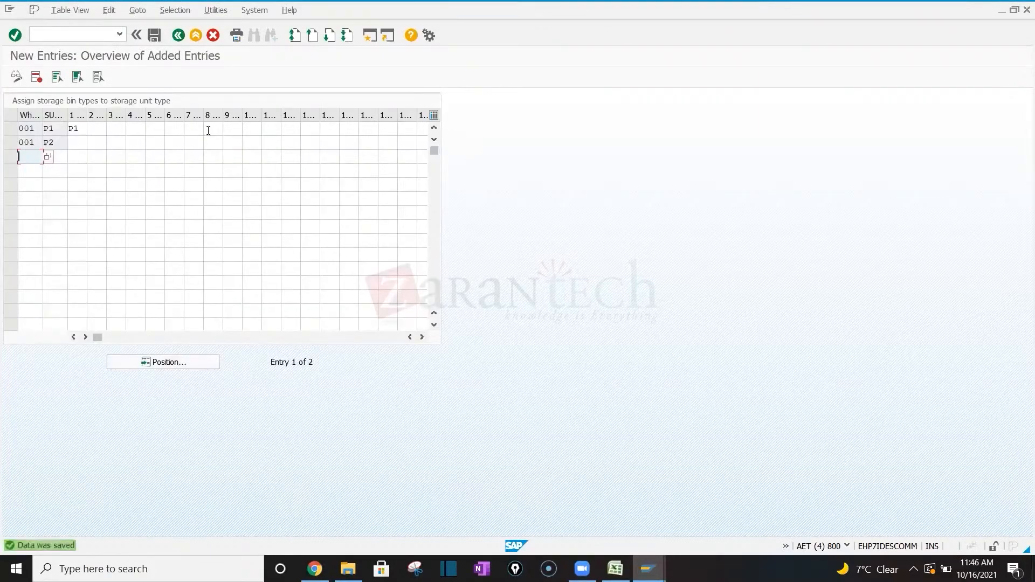
# Copy warehouse 001's storage bin type P1 as P2 in the storage bin type definitions and save it to the customizing request
pyautogui.click(180, 36)
pyautogui.click(179, 36)
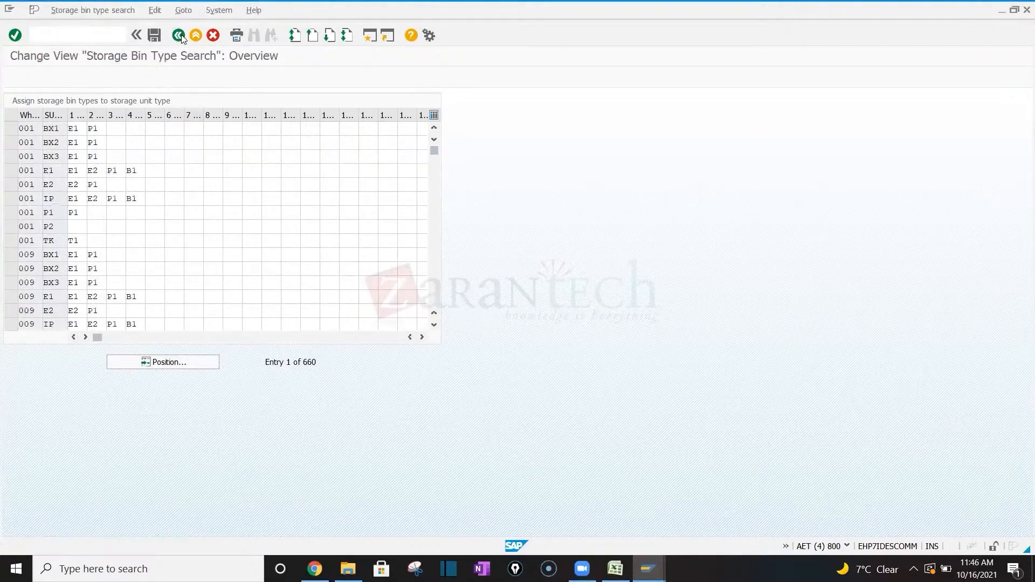
pyautogui.click(255, 143)
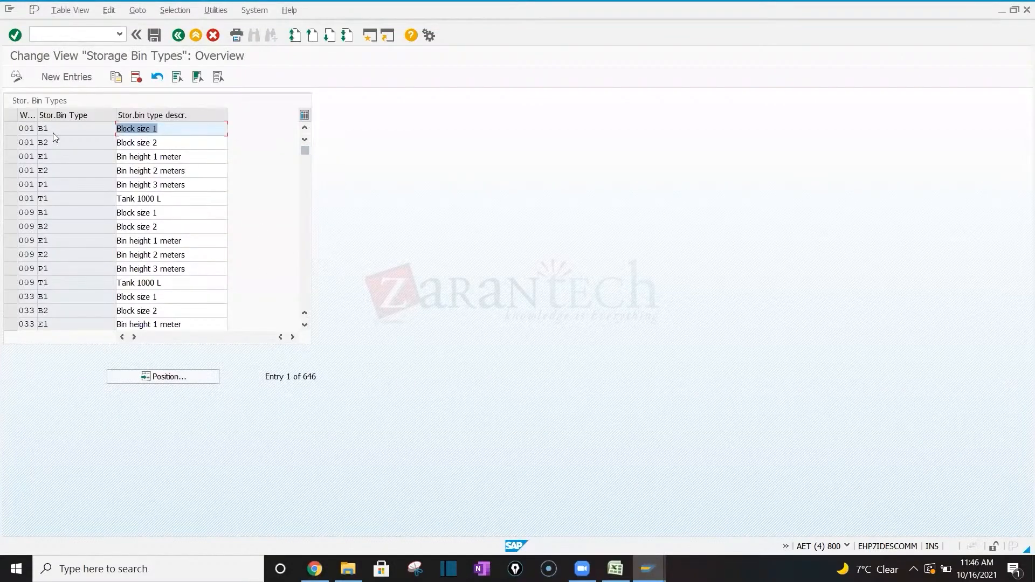
pyautogui.click(16, 187)
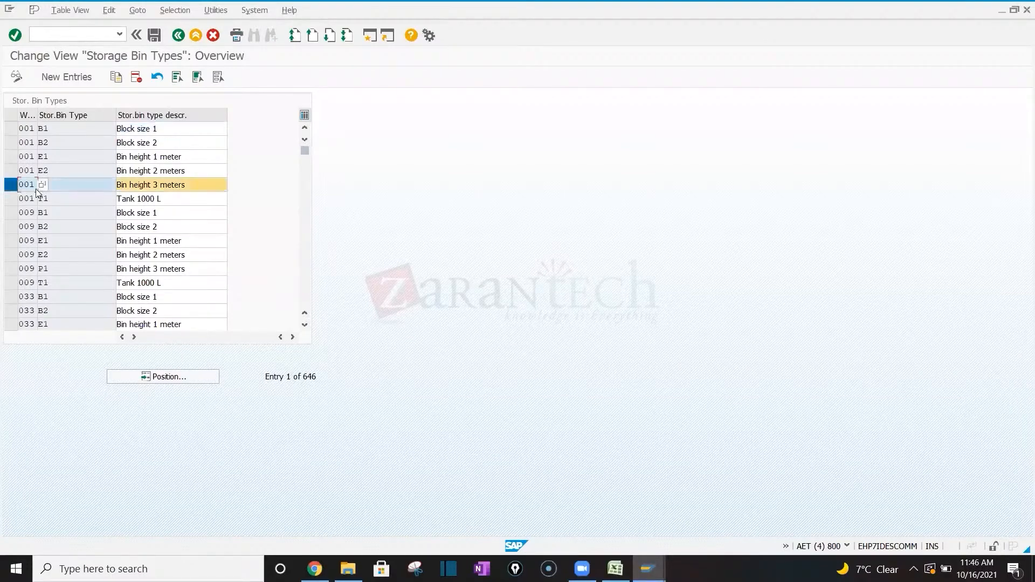
pyautogui.click(120, 77)
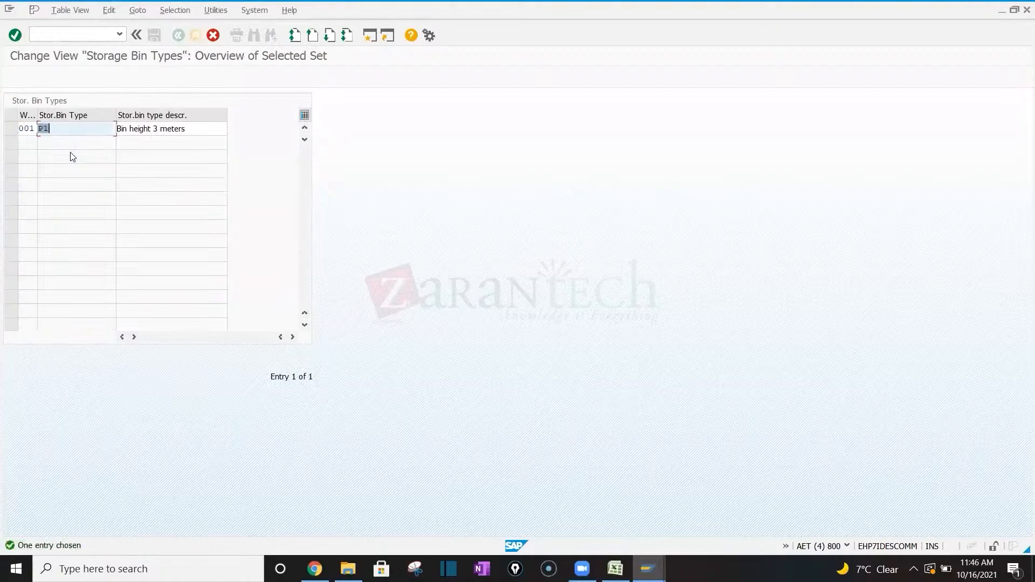
pyautogui.write('P2')
pyautogui.press('Tab')
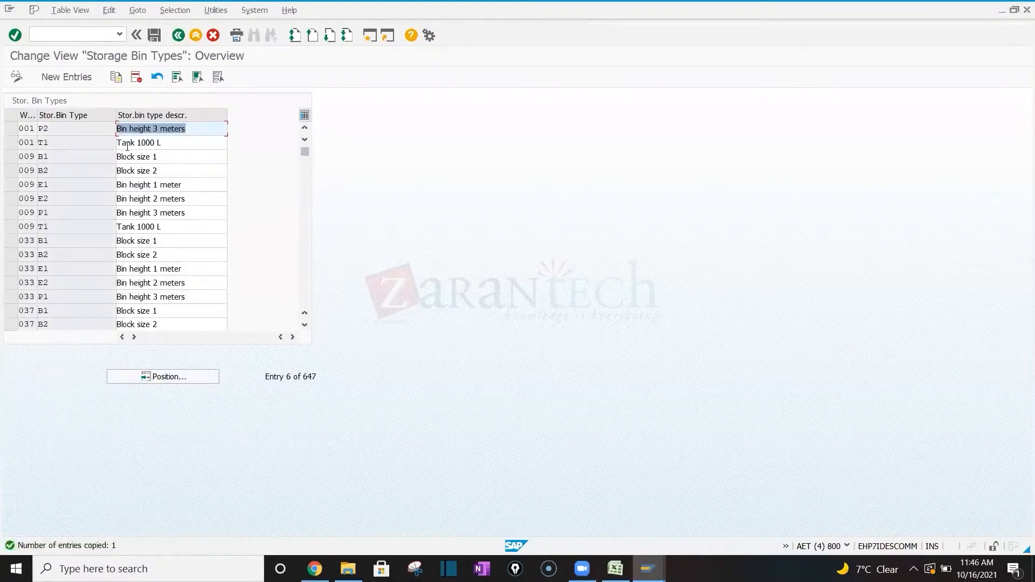
pyautogui.hotkey('ctrl', 's')
pyautogui.press('Return')
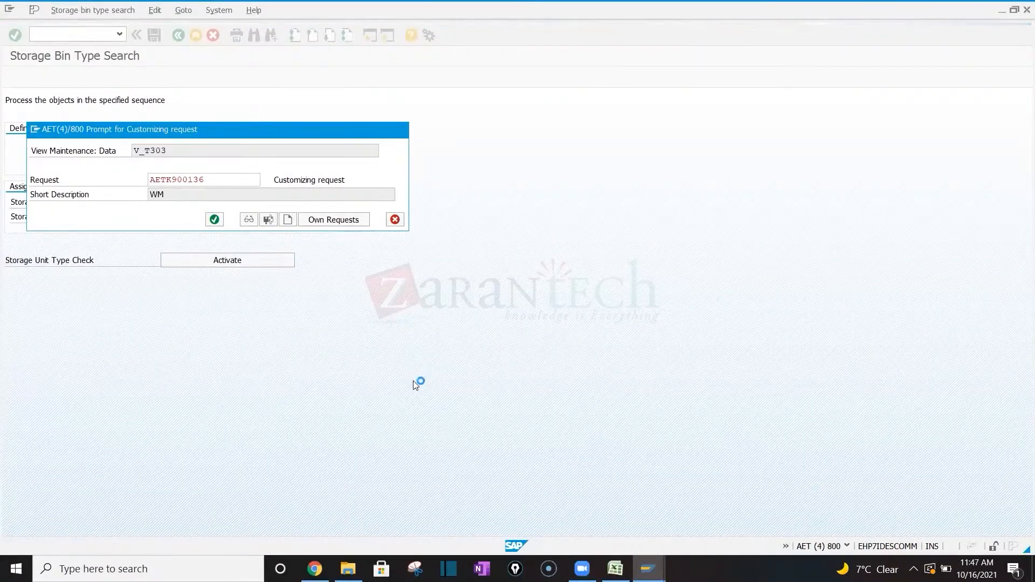
# Switch to the training site in the browser and read the discussion board posts, opening the post titled Hi
pyautogui.hotkey('alt', 'Tab')
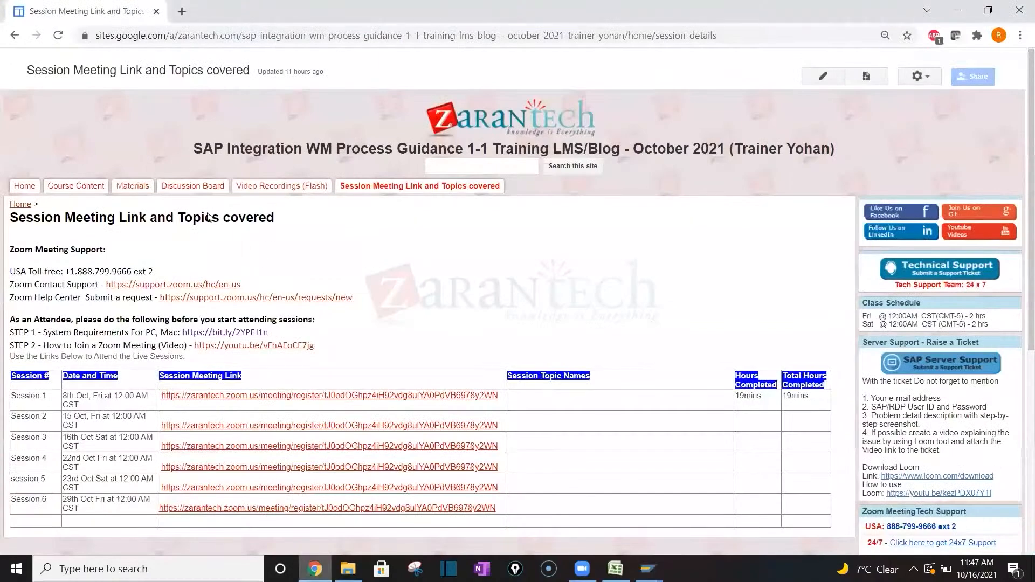
pyautogui.click(194, 189)
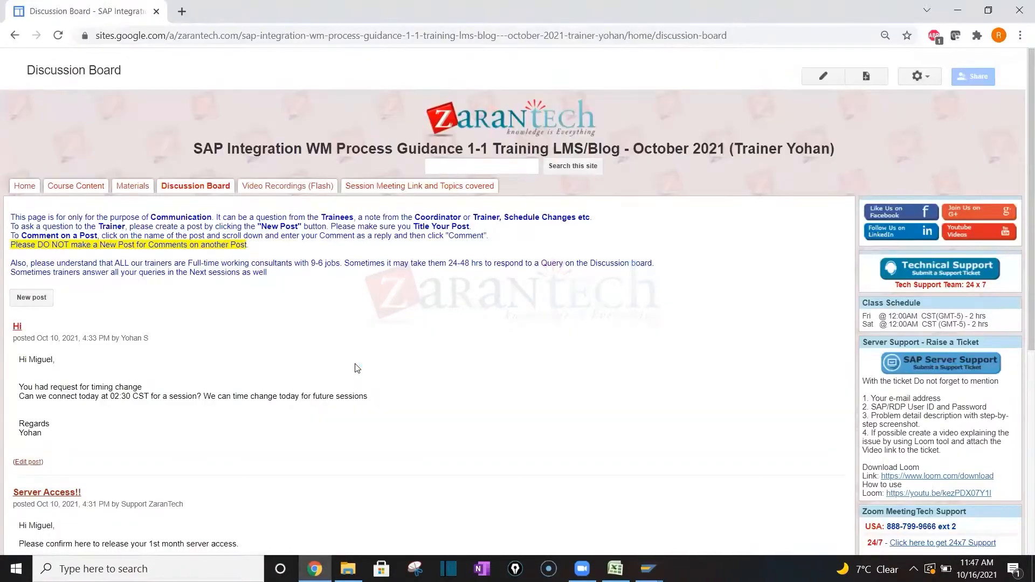
pyautogui.click(18, 327)
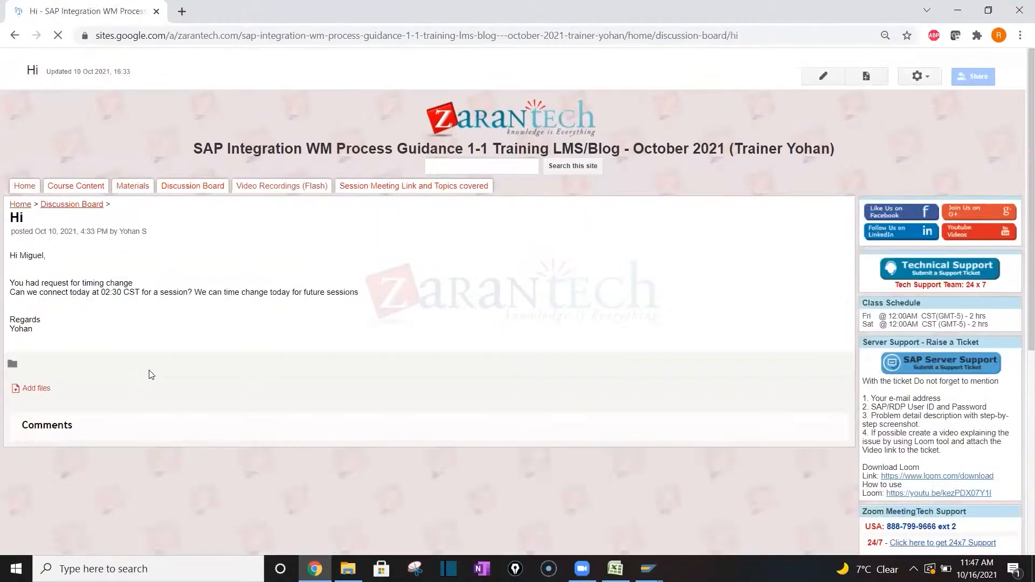
pyautogui.click(58, 208)
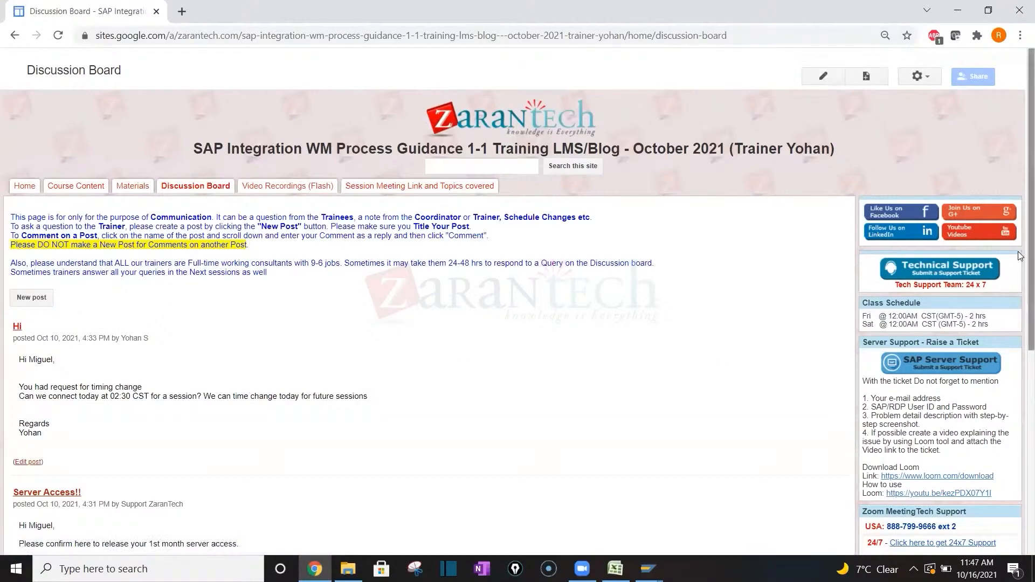
pyautogui.scroll(-3, 356, 305)
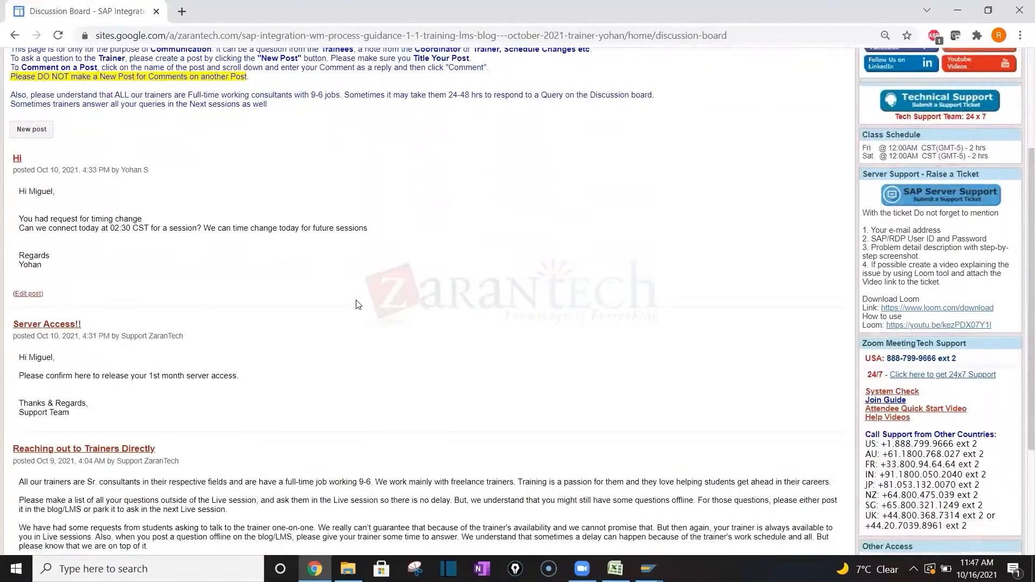
# Return to SAP, leave the storage bin types and open the bin type assignments for storage unit types with the entry positioning dialog
pyautogui.hotkey('alt', 'Tab')
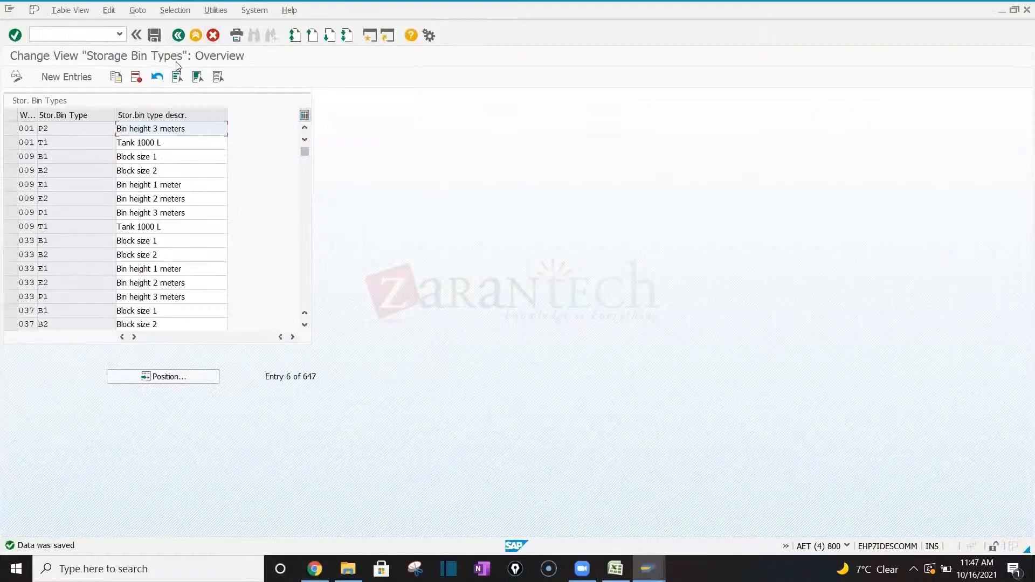
pyautogui.click(177, 37)
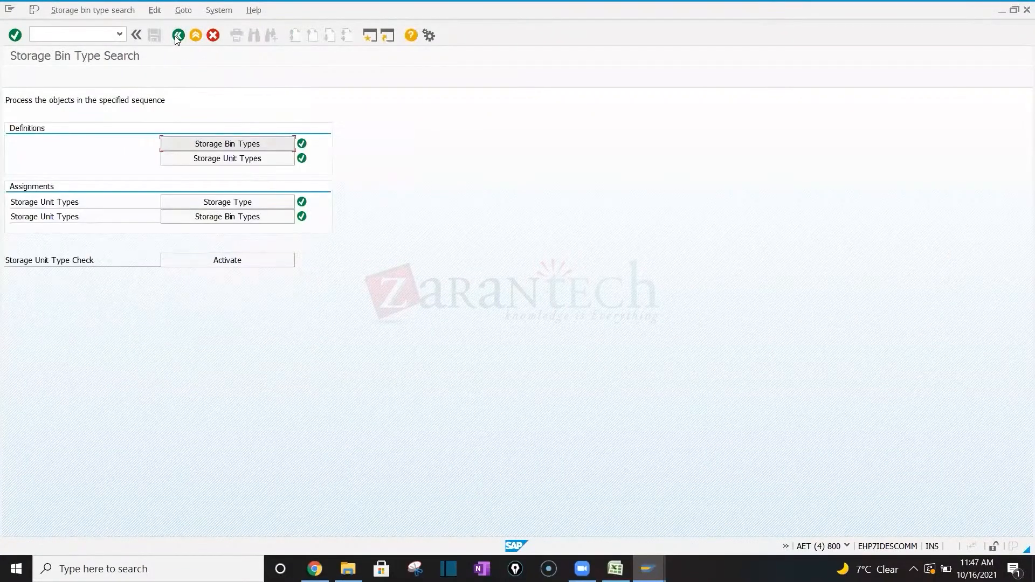
pyautogui.click(256, 218)
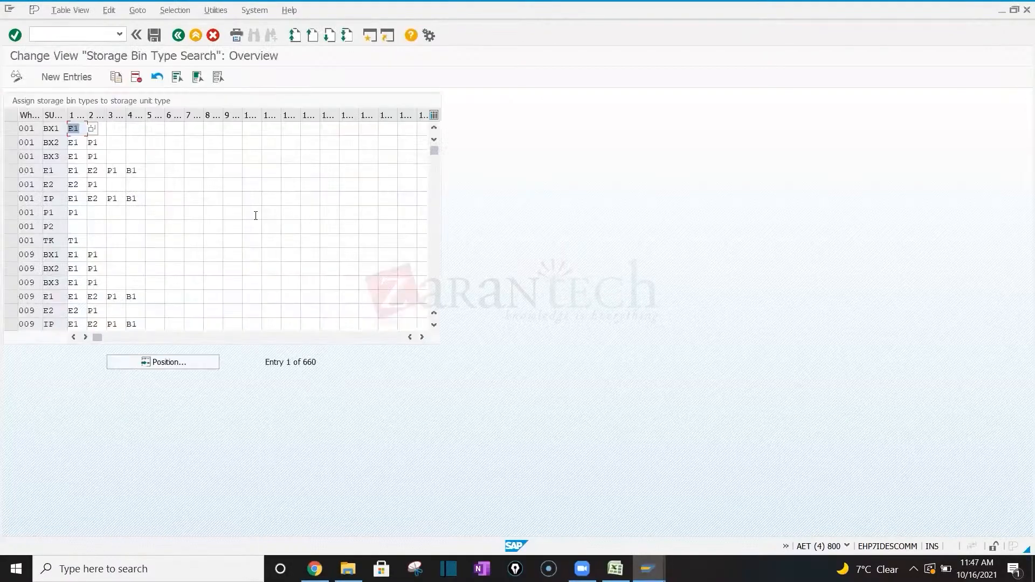
pyautogui.click(164, 363)
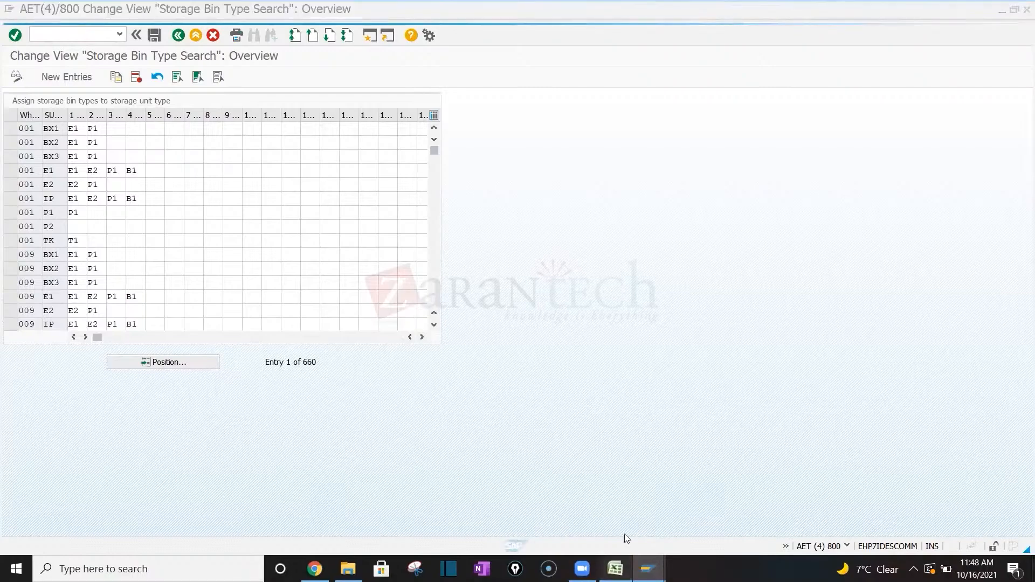
# Switch to the Excel workbook and review the Datasheet from the configuration notes up to the first row
pyautogui.click(615, 569)
pyautogui.click(418, 295)
pyautogui.press('Up')
pyautogui.press('Up')
pyautogui.press('Up')
pyautogui.press('Up')
pyautogui.press('Up')
pyautogui.press('Up')
pyautogui.press('Up')
pyautogui.press('Up')
pyautogui.press('Up')
pyautogui.press('Up')
pyautogui.press('Up')
pyautogui.press('Up')
pyautogui.press('Up')
pyautogui.press('Up')
pyautogui.press('Up')
pyautogui.press('Up')
pyautogui.press('Up')
pyautogui.press('Up')
pyautogui.press('Up')
pyautogui.press('Up')
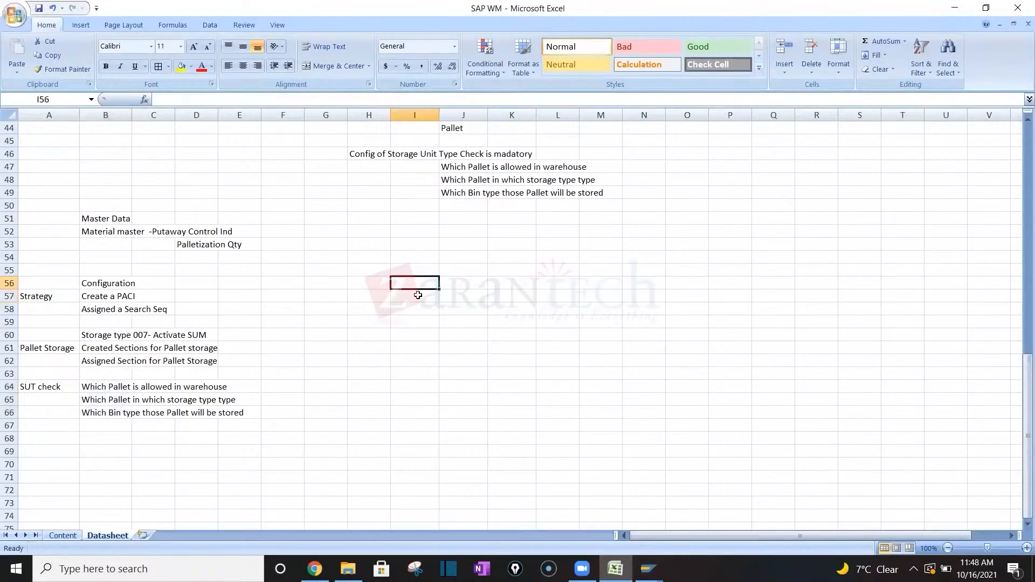
pyautogui.press('Up')
pyautogui.press('Up')
pyautogui.press('Up')
pyautogui.press('Up')
pyautogui.press('Up')
pyautogui.press('Up')
pyautogui.press('Up')
pyautogui.press('Up')
pyautogui.press('Up')
pyautogui.press('Up')
pyautogui.press('Up')
pyautogui.press('Up')
pyautogui.press('Up')
pyautogui.press('Up')
pyautogui.press('Up')
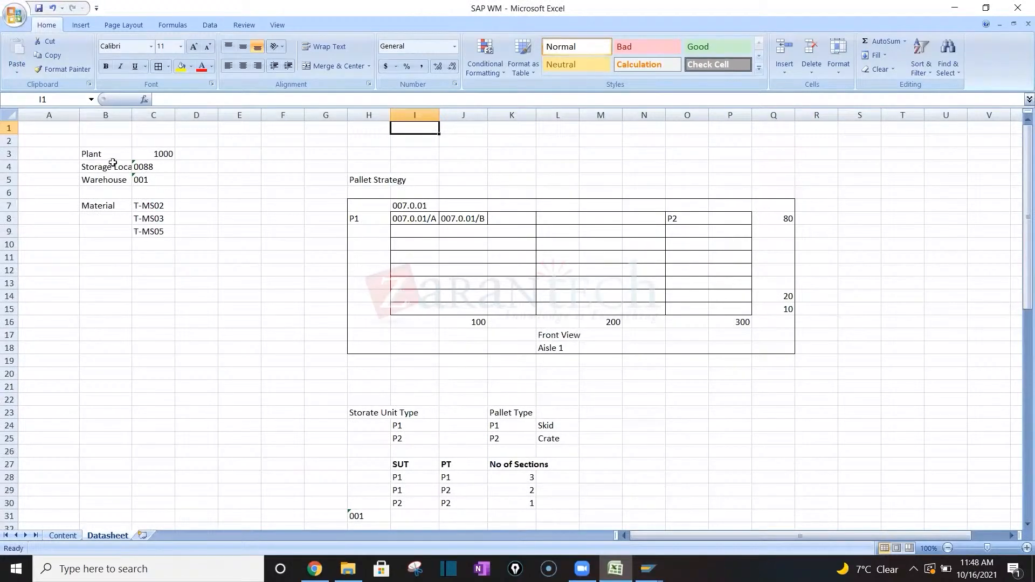
# Highlight the plant, warehouse and material data in the Datasheet, and select topic 4.1 on putaway control in the Content sheet
pyautogui.moveTo(96, 154); pyautogui.dragTo(158, 257)
pyautogui.click(158, 349)
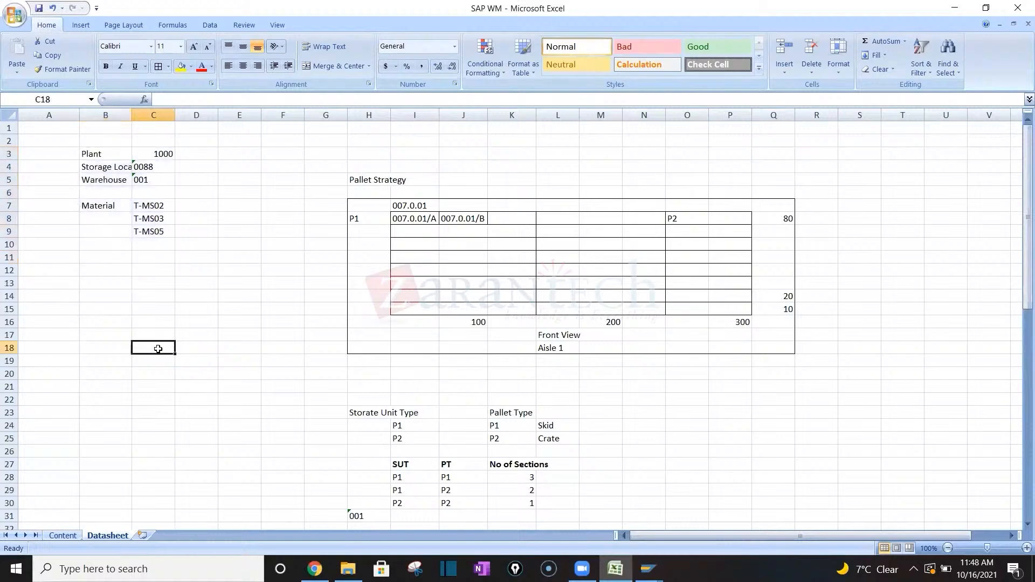
pyautogui.click(61, 536)
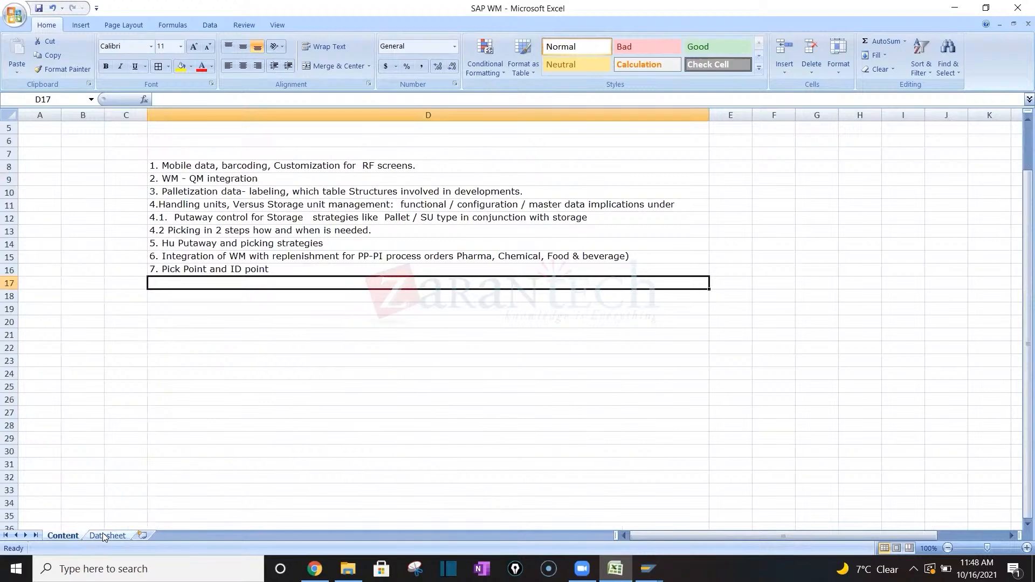
pyautogui.click(217, 218)
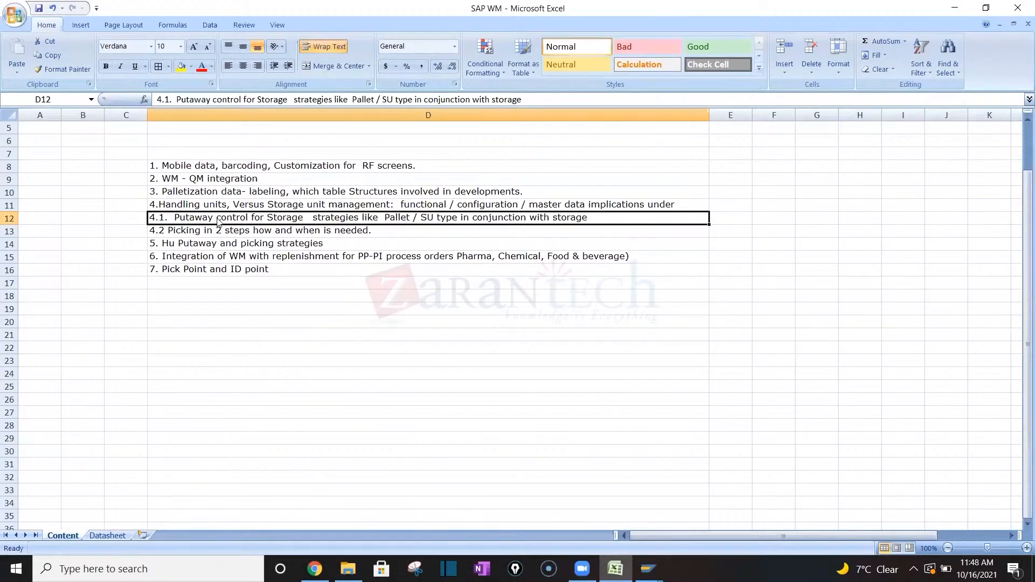
# Return to the SAP storage bin type assignments and cancel the entry positioning dialog
pyautogui.hotkey('alt', 'Tab')
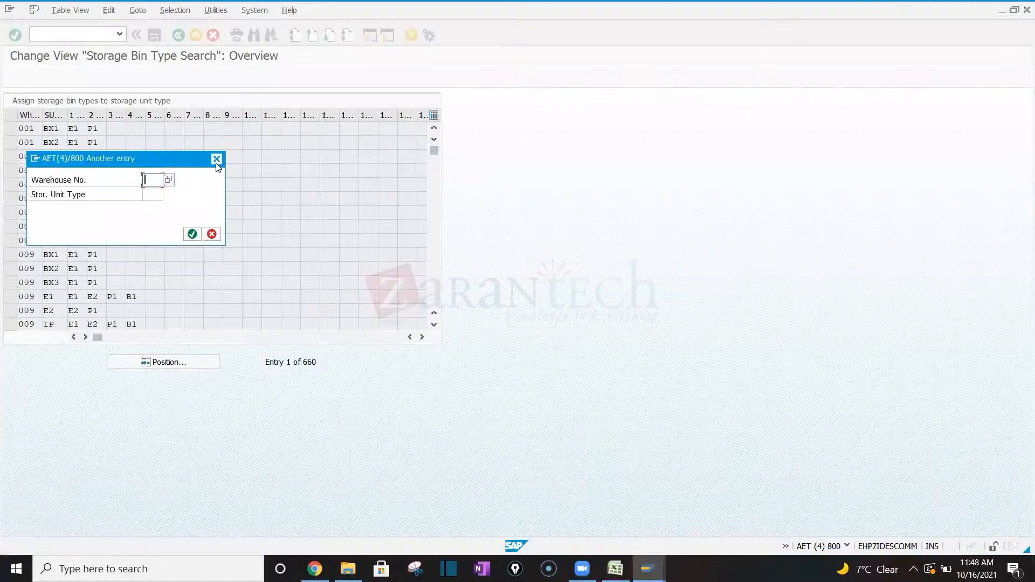
pyautogui.click(216, 160)
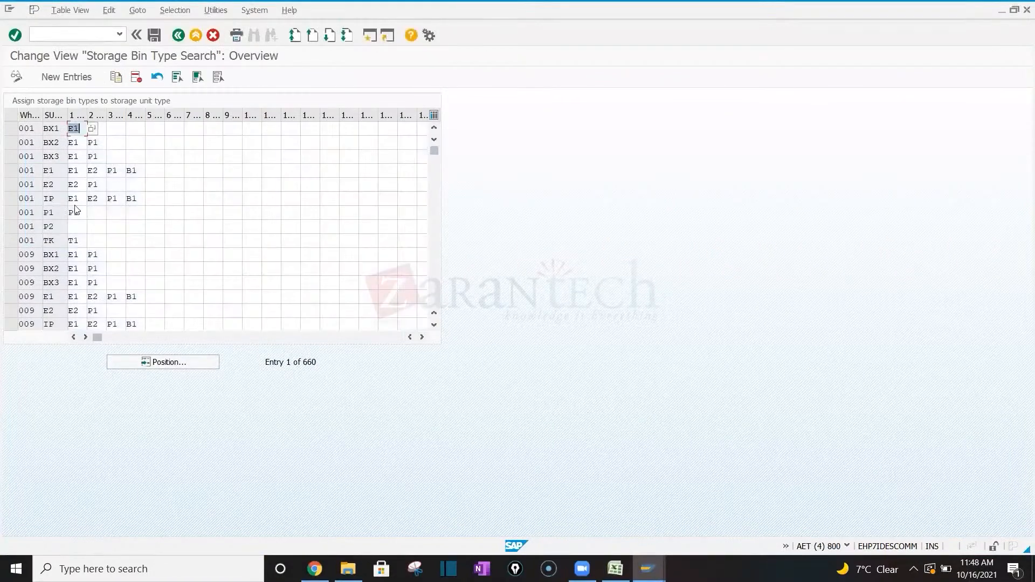
# For warehouse 001, assign bin type P2 as second choice for storage unit type P1, and bin type P2 for storage unit type P2
pyautogui.click(90, 213)
pyautogui.write('E2')
pyautogui.press('Down')
pyautogui.press('Left')
pyautogui.write('P1')
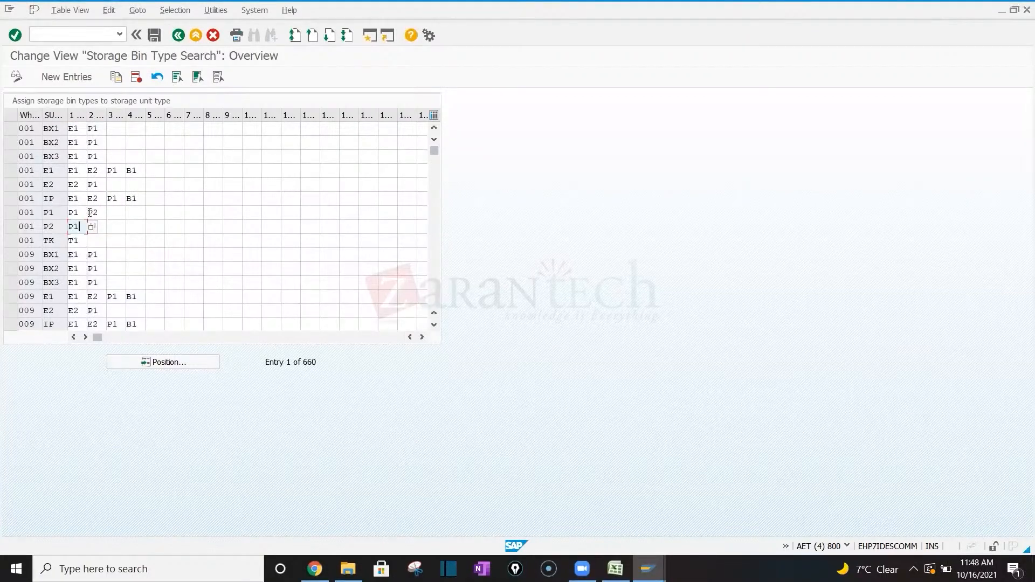
pyautogui.press('BackSpace')
pyautogui.write('2')
# Save the storage bin type assignments in the WM customizing request and return to the Storage Bin Type Search overview
pyautogui.hotkey('shift', 'Home')
pyautogui.hotkey('ctrl', 's')
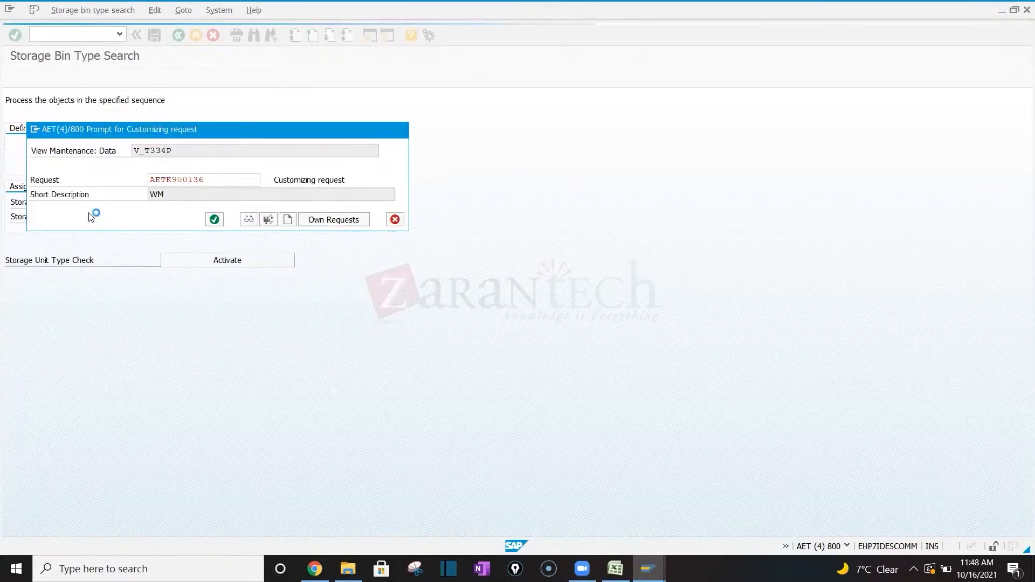
pyautogui.press('Return')
pyautogui.click(179, 36)
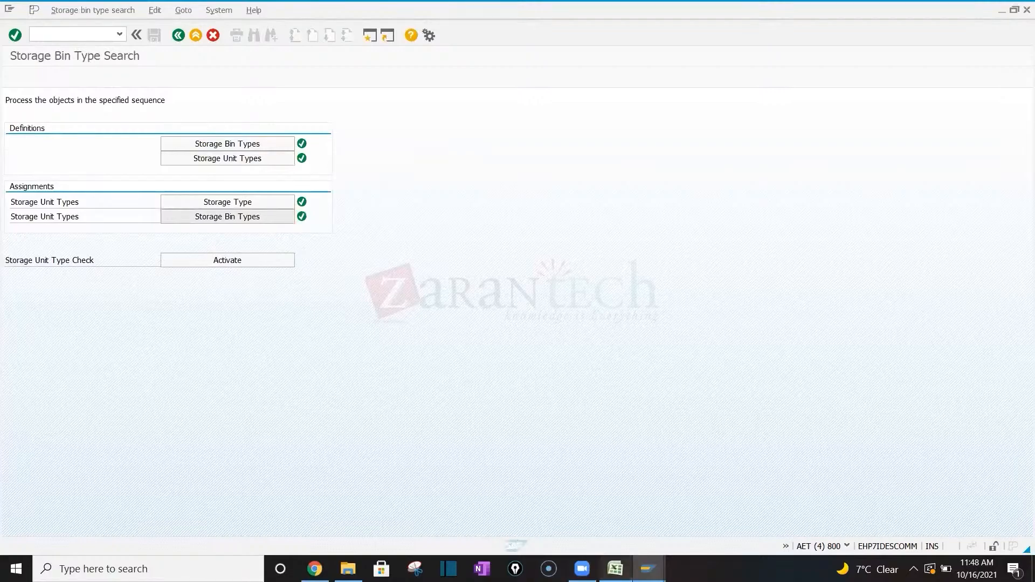
# Open an additional SAP session with the MIGO goods movement transaction and close the Change Material session
pyautogui.click(617, 567)
pyautogui.hotkey('alt', 'Tab')
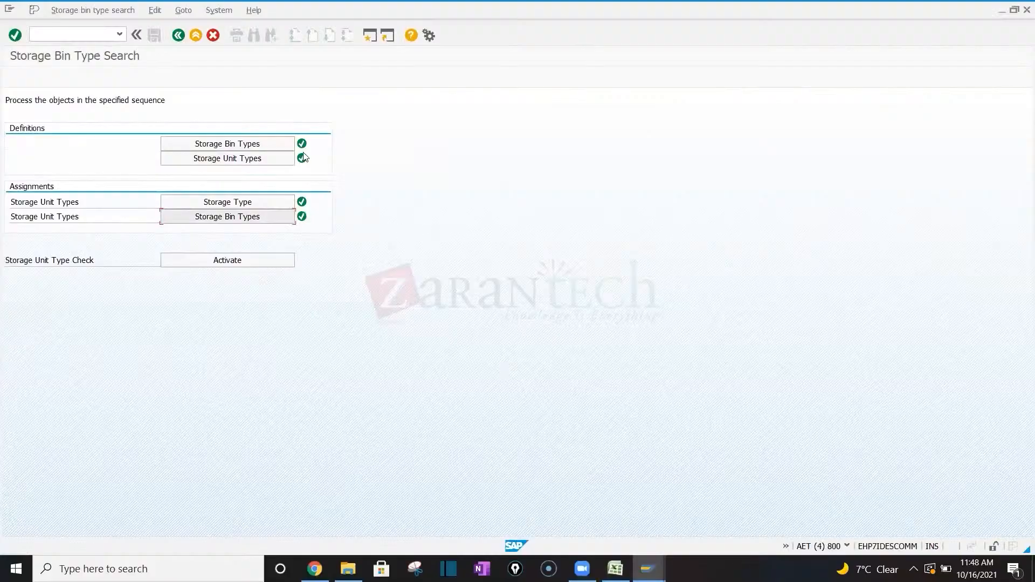
pyautogui.click(371, 37)
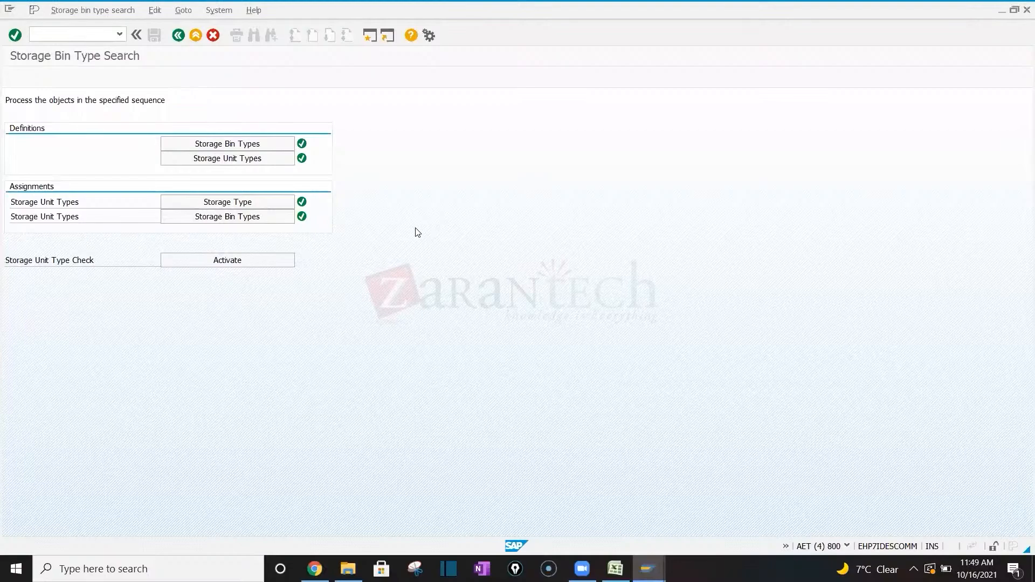
pyautogui.write('migo')
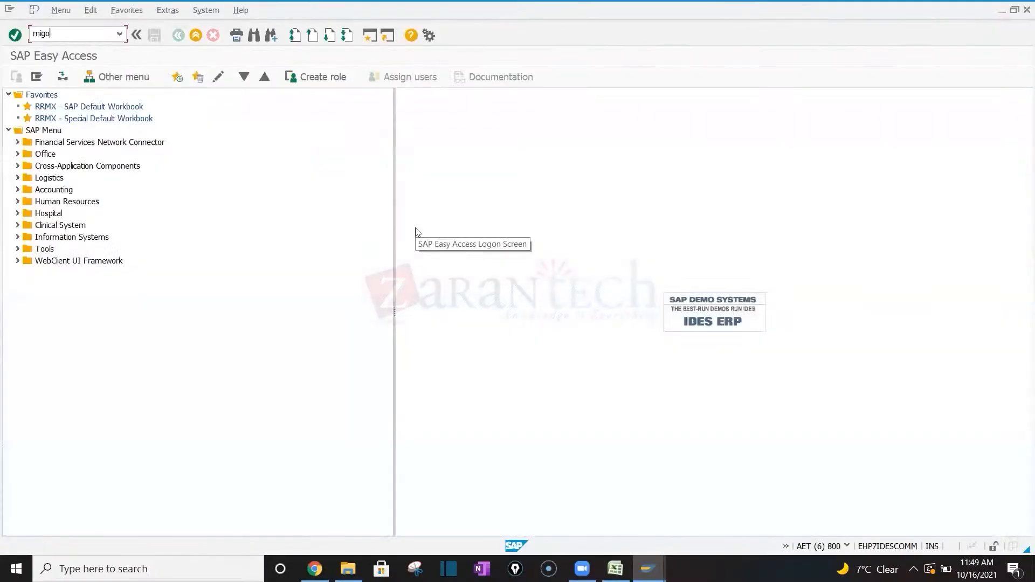
pyautogui.press('Return')
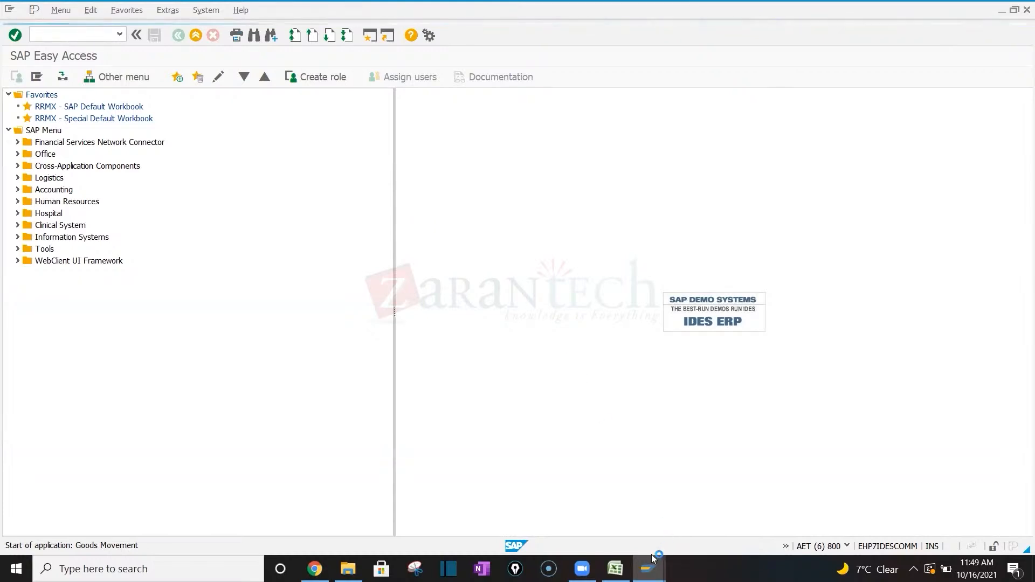
pyautogui.moveTo(648, 568)
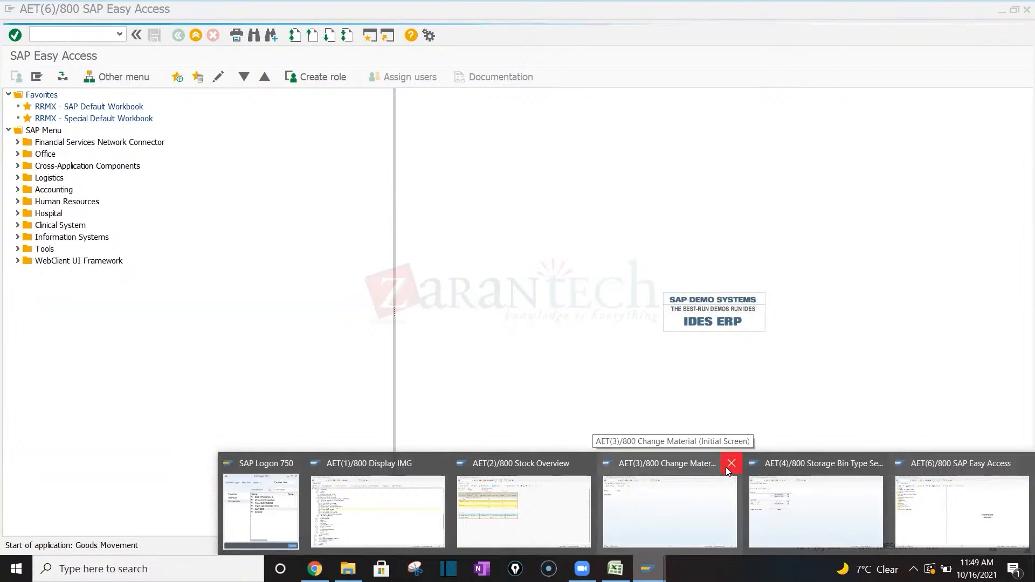
pyautogui.click(668, 486)
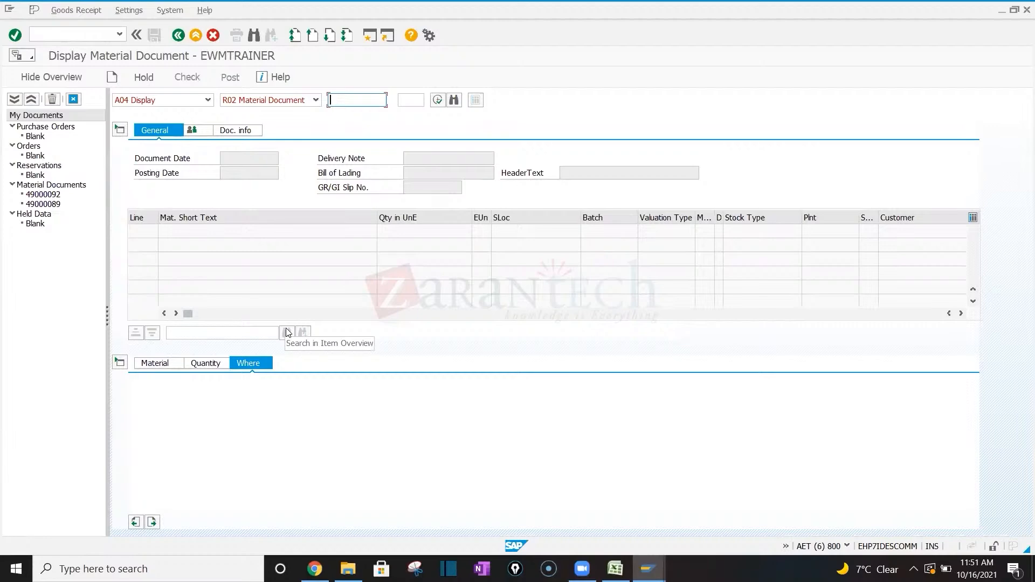
# Switch the goods movement to Goods Receipt with reference Other and set movement type 501
pyautogui.click(207, 102)
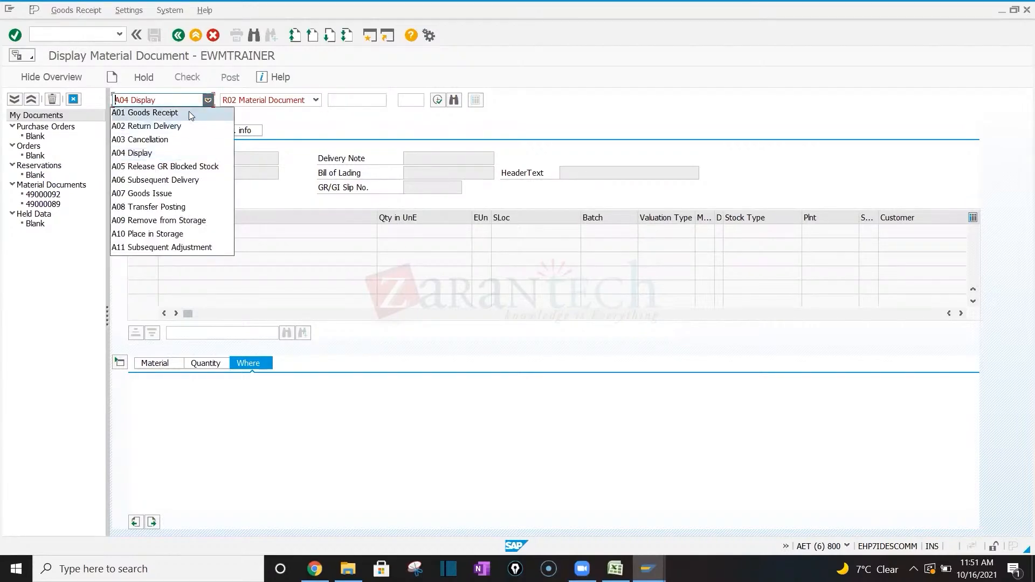
pyautogui.click(190, 113)
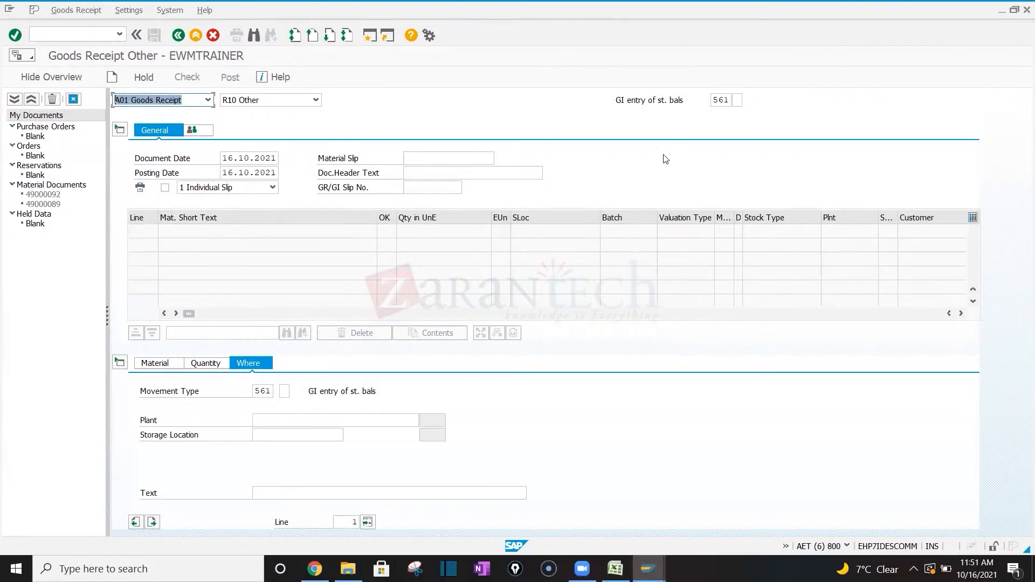
pyautogui.click(723, 100)
pyautogui.press('BackSpace')
pyautogui.write('0')
pyautogui.press('Return')
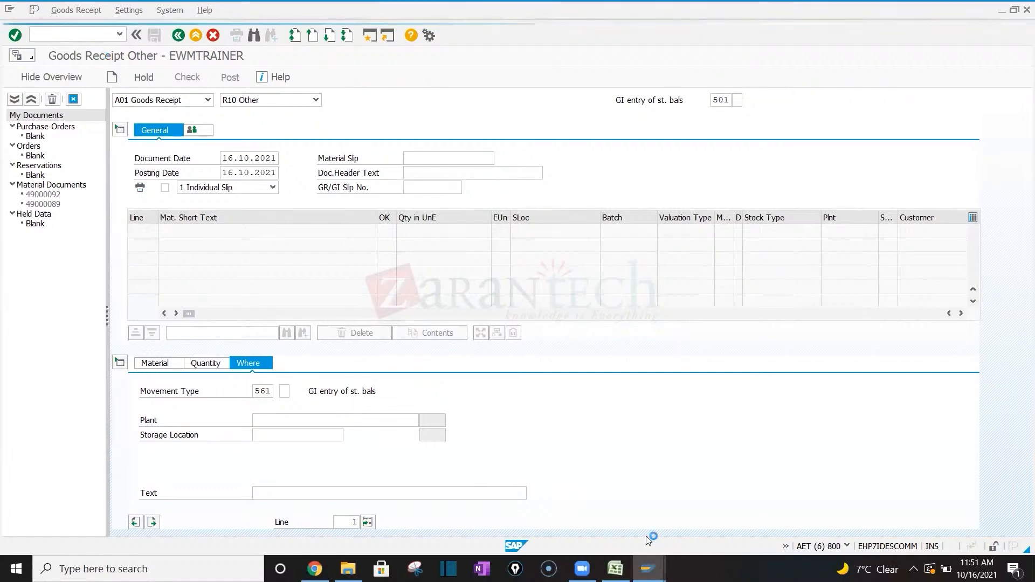
pyautogui.moveTo(651, 565)
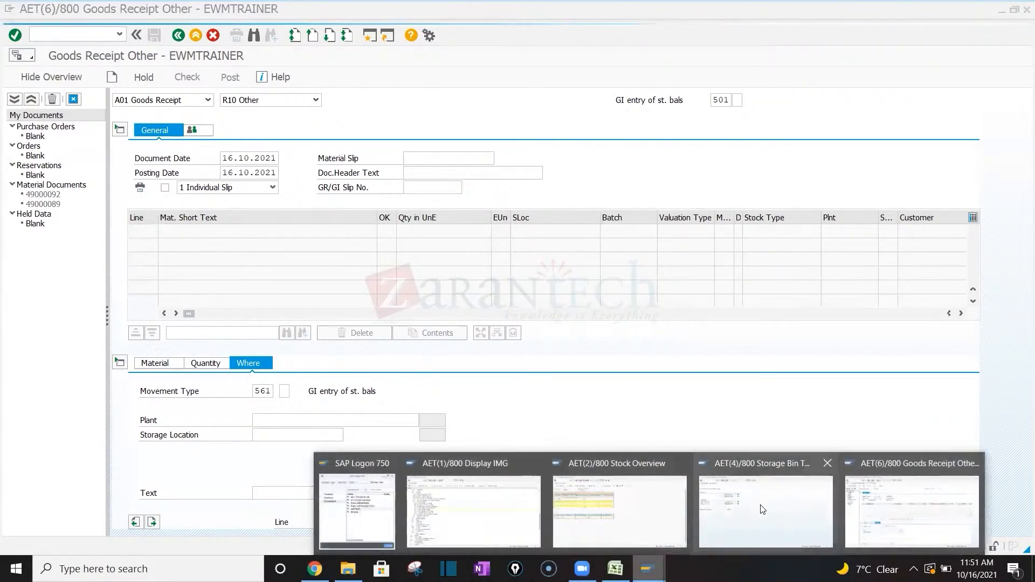
pyautogui.click(620, 512)
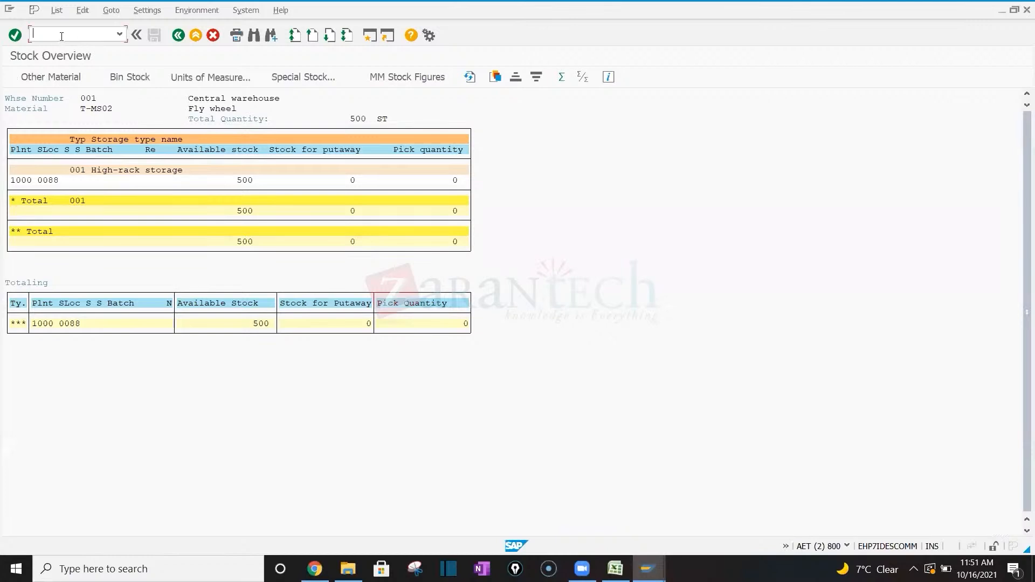
pyautogui.write('/nls26')
pyautogui.press('Return')
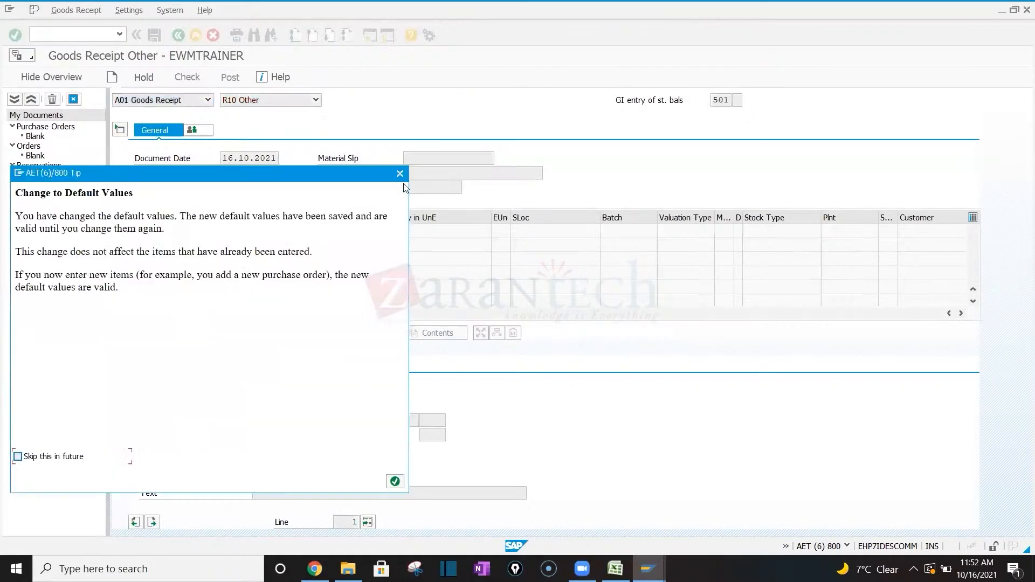
pyautogui.press('Return')
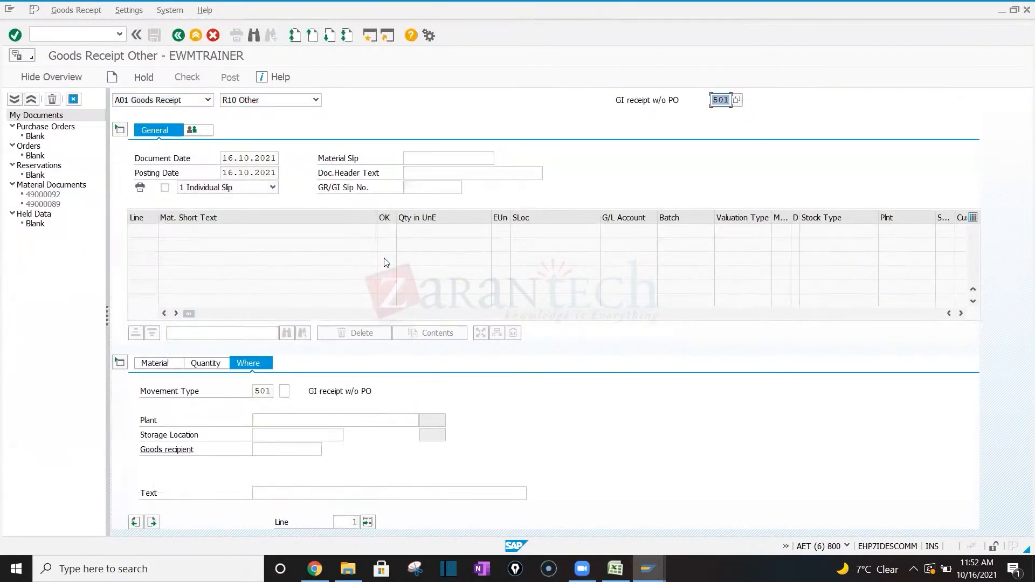
pyautogui.write('561')
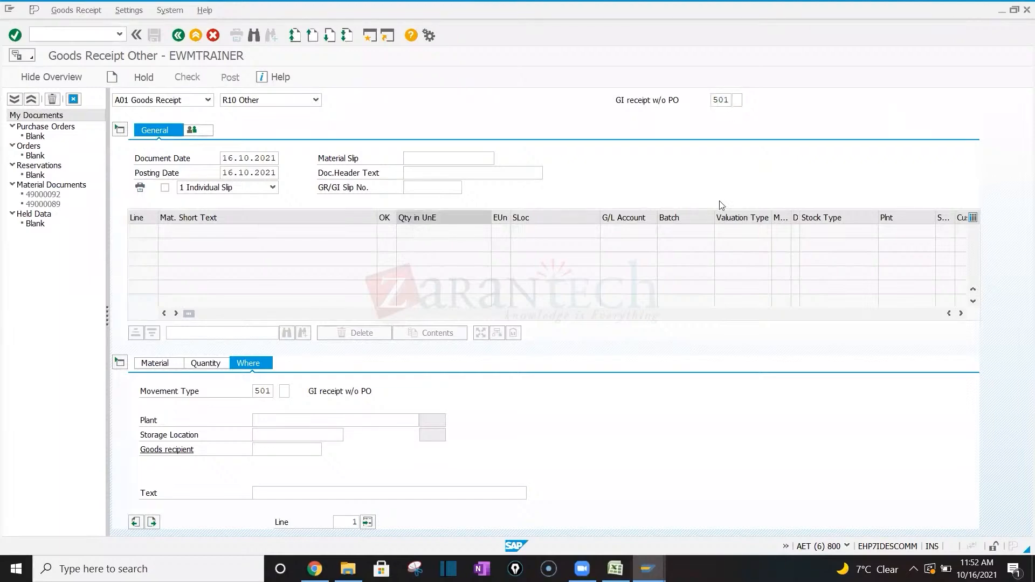
pyautogui.press('Return')
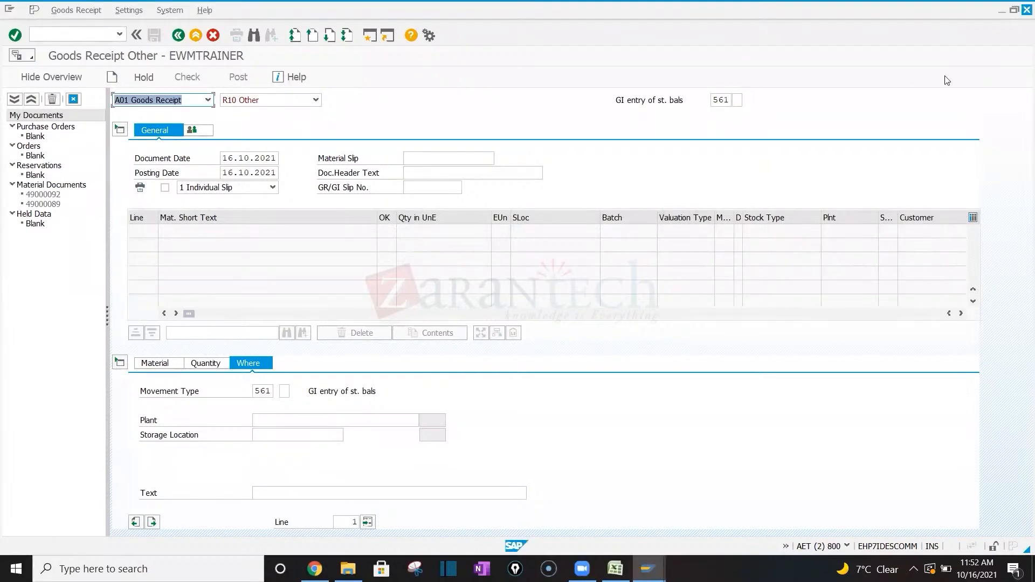
pyautogui.click(1027, 9)
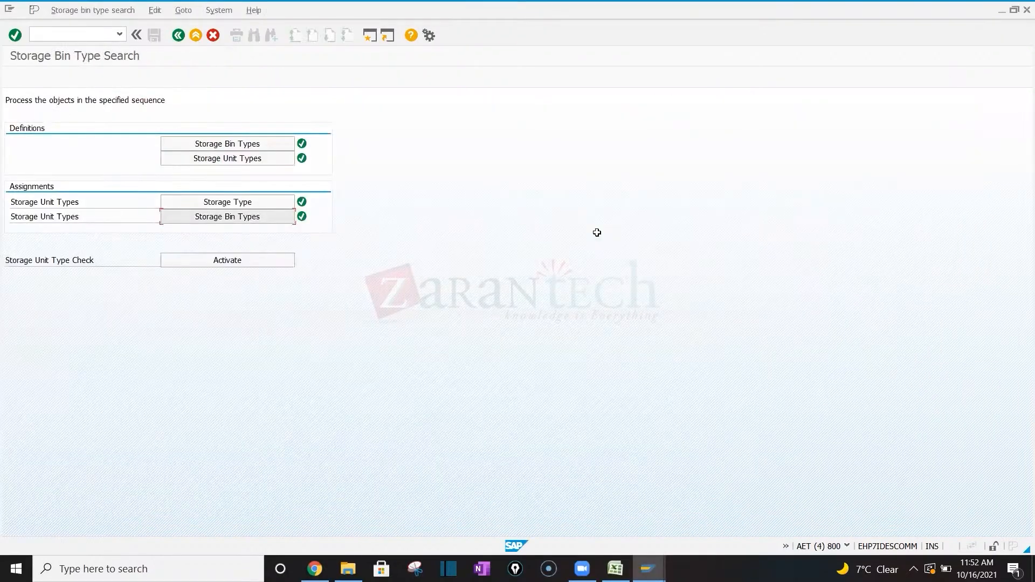
# Start the MIGO goods movement transaction in a new session from the Storage Bin Type Search session
pyautogui.hotkey('alt', 'Tab')
pyautogui.hotkey('alt', 'Tab')
pyautogui.hotkey('ctrl', '/')
pyautogui.write('/')
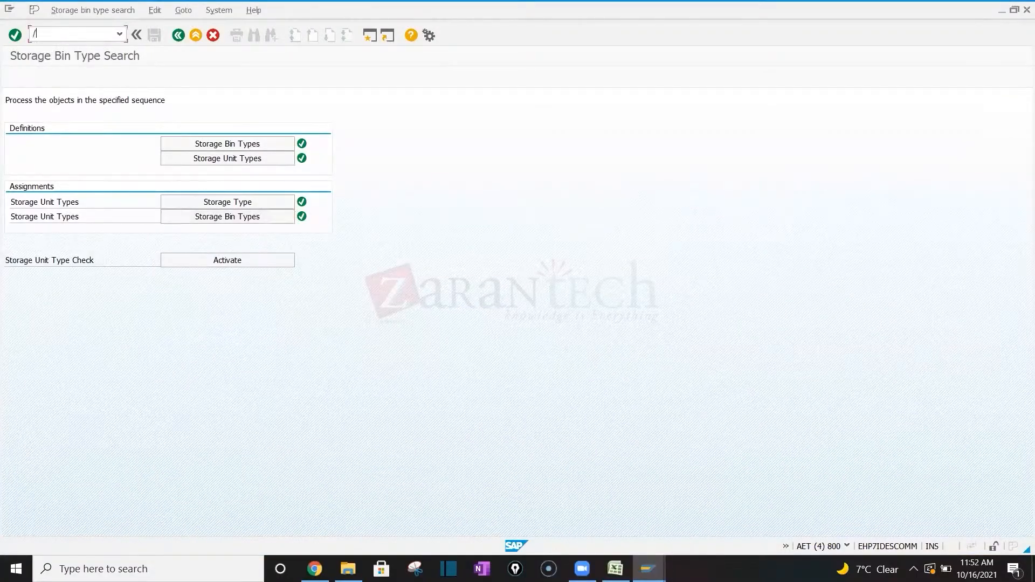
pyautogui.write('omigo')
pyautogui.press('Return')
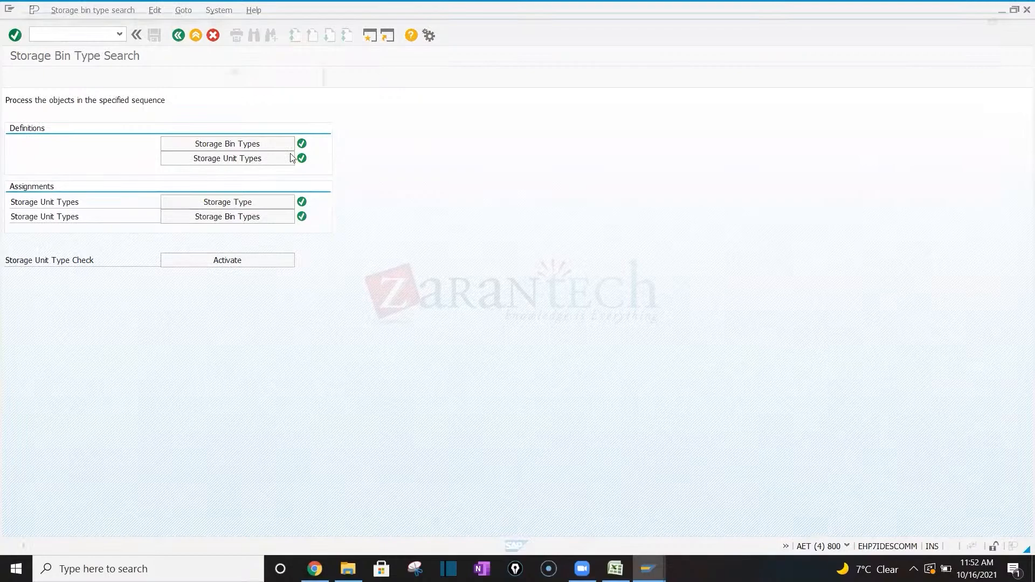
# Copy material T-MS02 from the Excel Datasheet and enter it as the material of the goods receipt item
pyautogui.hotkey('alt', 'Tab')
pyautogui.click(156, 365)
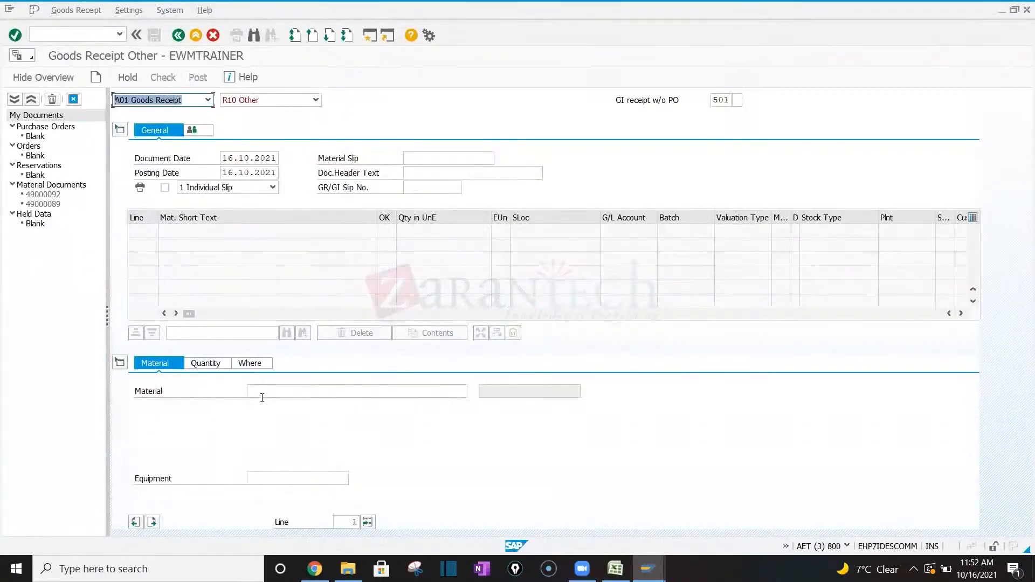
pyautogui.click(270, 396)
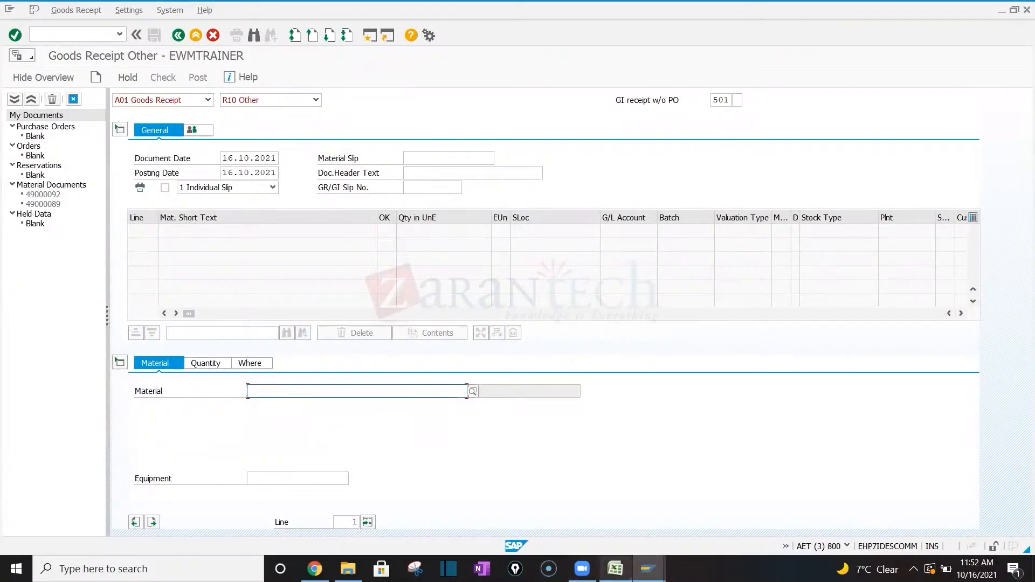
pyautogui.hotkey('alt', 'Tab')
pyautogui.click(107, 535)
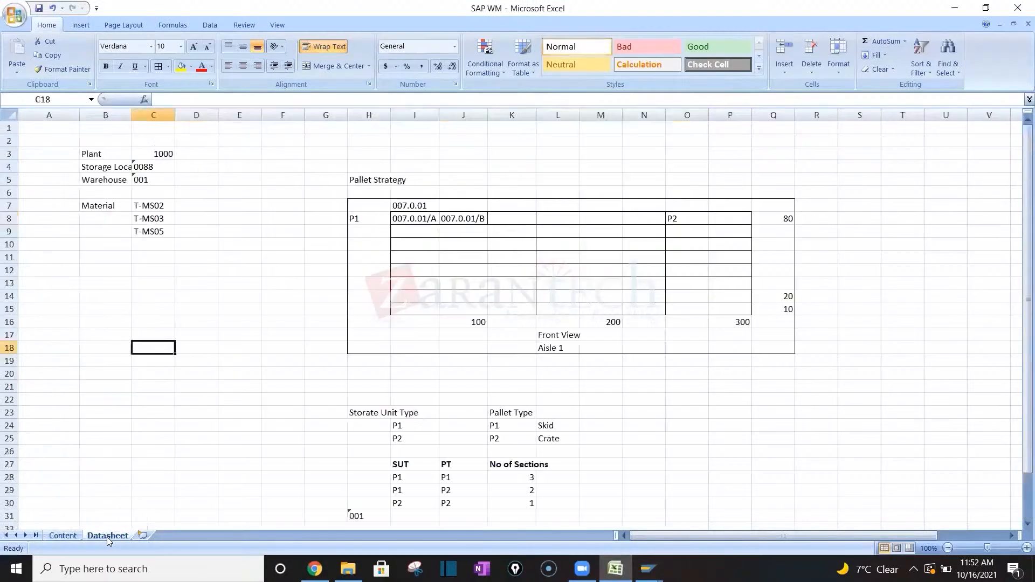
pyautogui.click(155, 205)
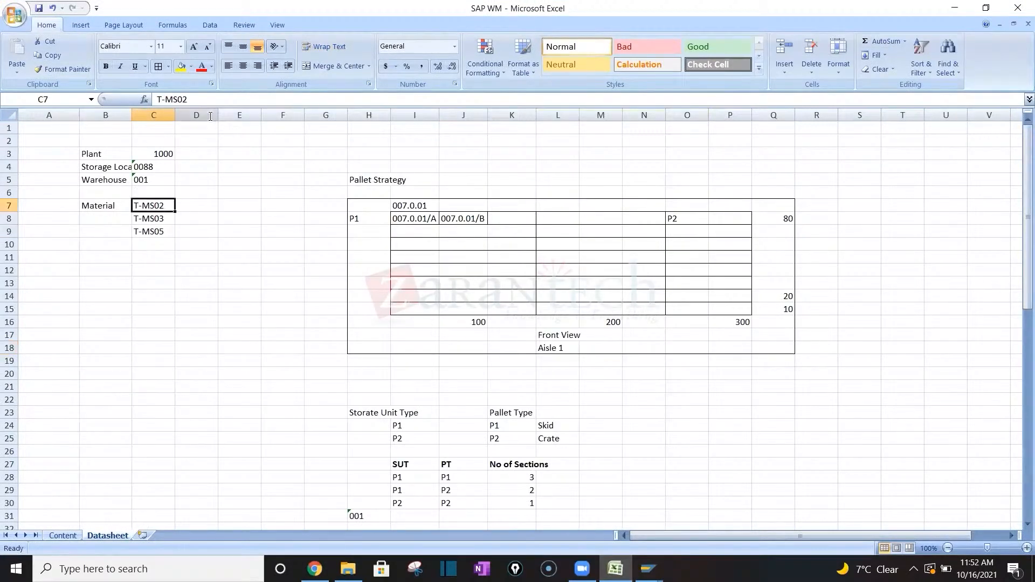
pyautogui.moveTo(209, 100); pyautogui.dragTo(145, 103)
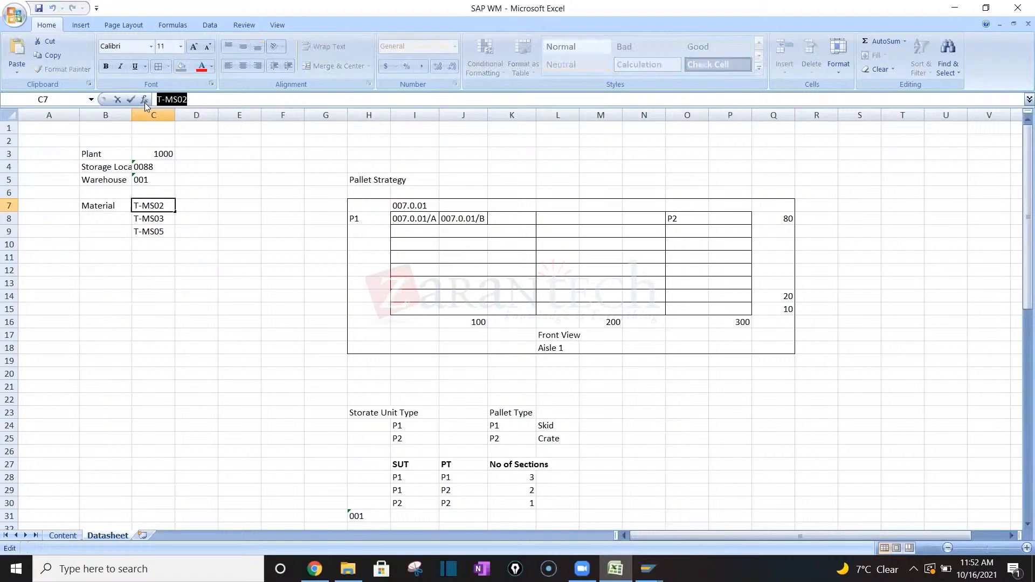
pyautogui.hotkey('ctrl', 'c')
pyautogui.hotkey('alt', 'Tab')
pyautogui.hotkey('ctrl', 'v')
pyautogui.press('Return')
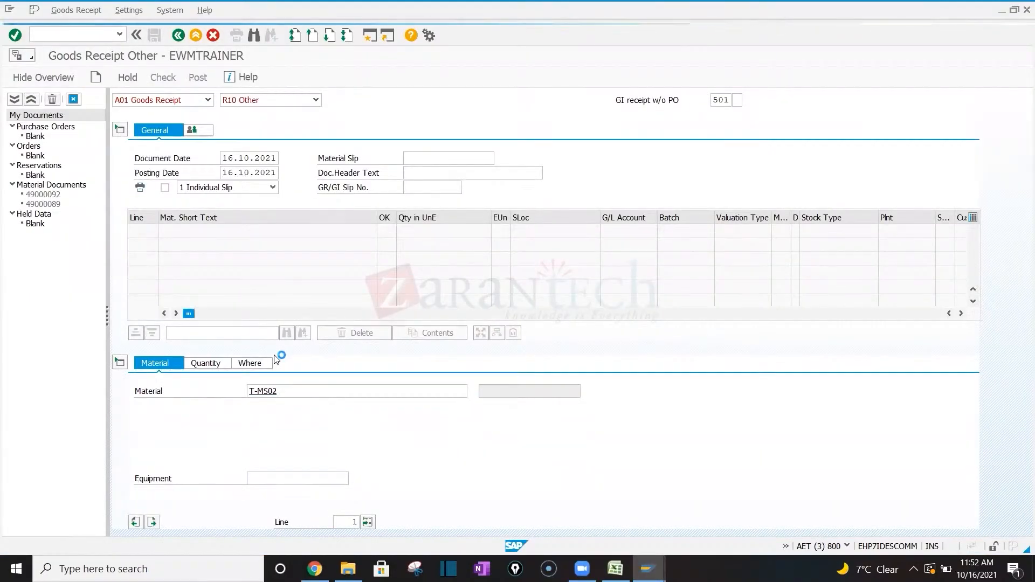
# Set the item's quantity to 100, its plant to 1000 and its storage location to 0088
pyautogui.click(207, 363)
pyautogui.write('100')
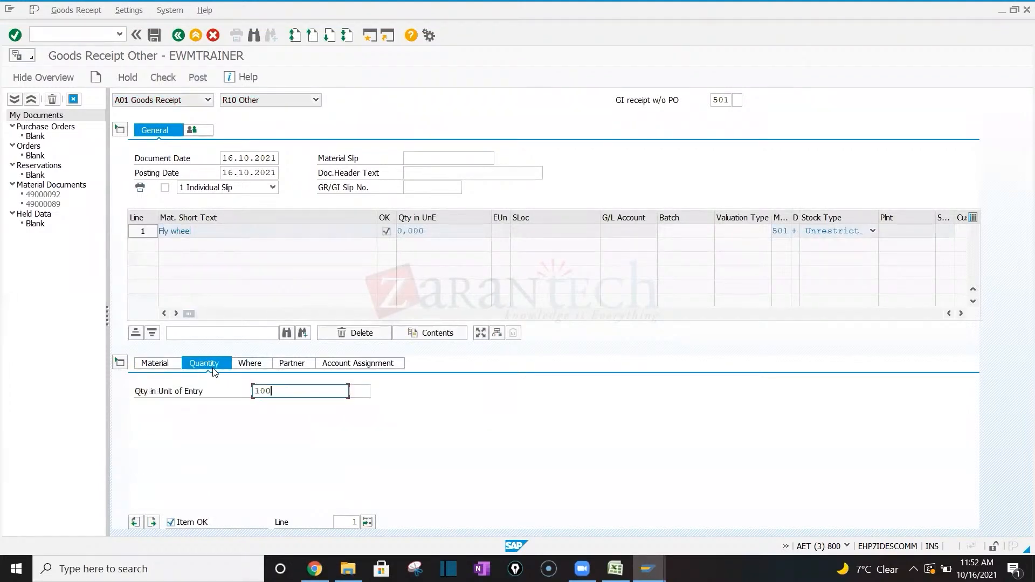
pyautogui.press('Return')
pyautogui.click(253, 367)
pyautogui.click(261, 420)
pyautogui.write('1000')
pyautogui.press('Tab')
pyautogui.write('0088')
pyautogui.press('Return')
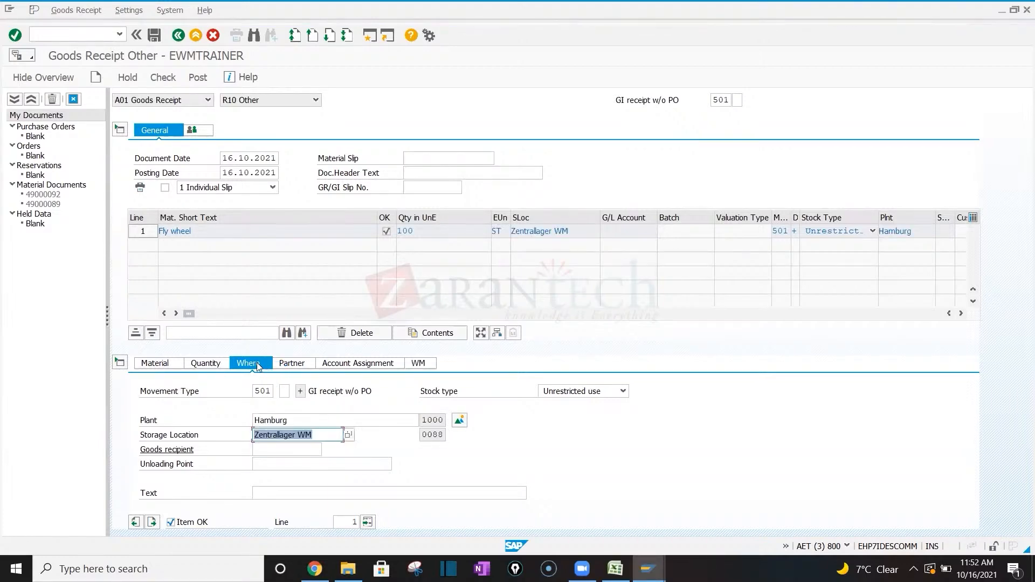
# Check the goods receipt, view the item's WM putaway data, and post the document
pyautogui.click(213, 364)
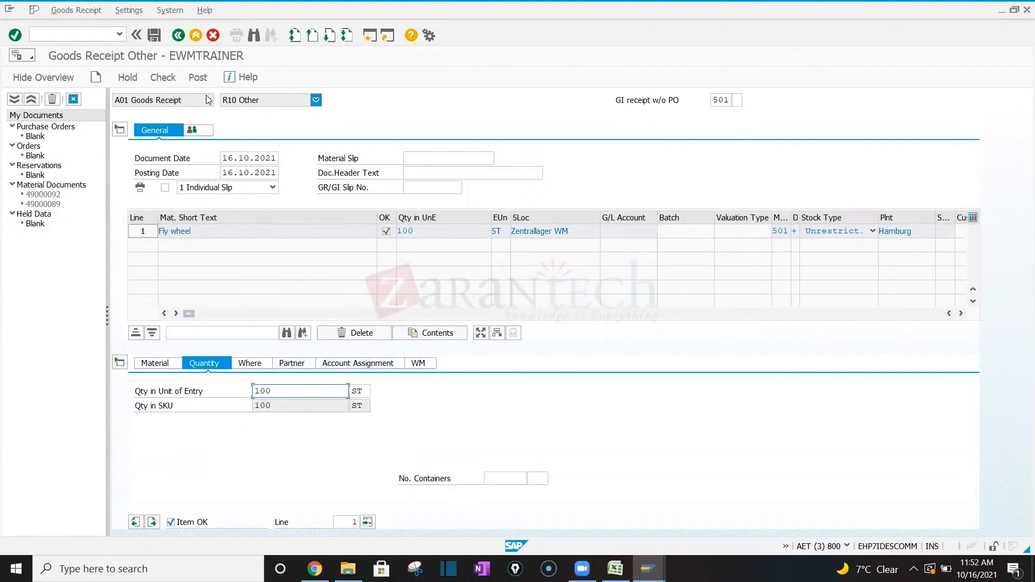
pyautogui.click(161, 81)
pyautogui.click(418, 364)
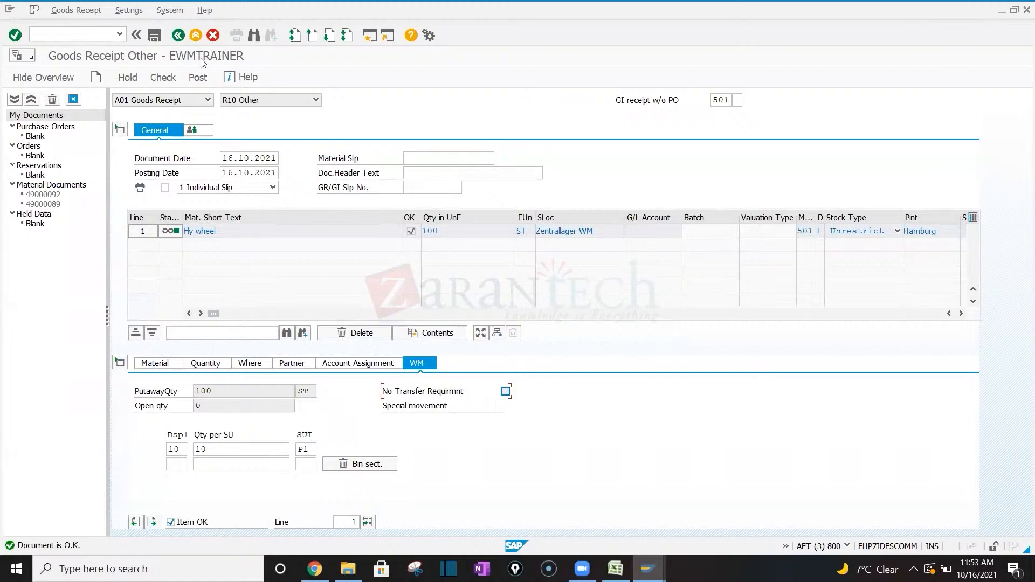
pyautogui.click(198, 78)
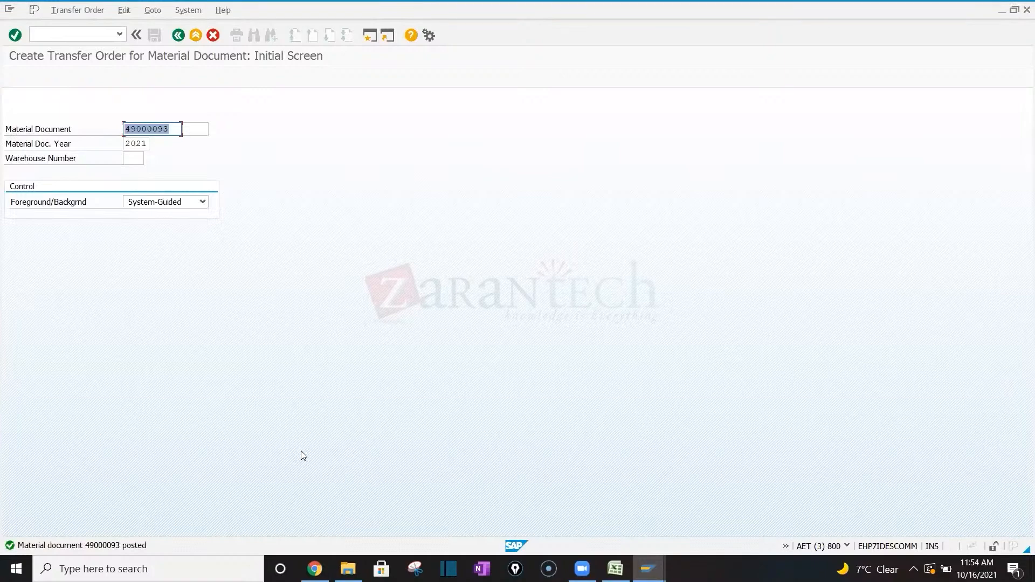
# Open transfer order creation for the posted material document in system-guided mode
pyautogui.press('Return')
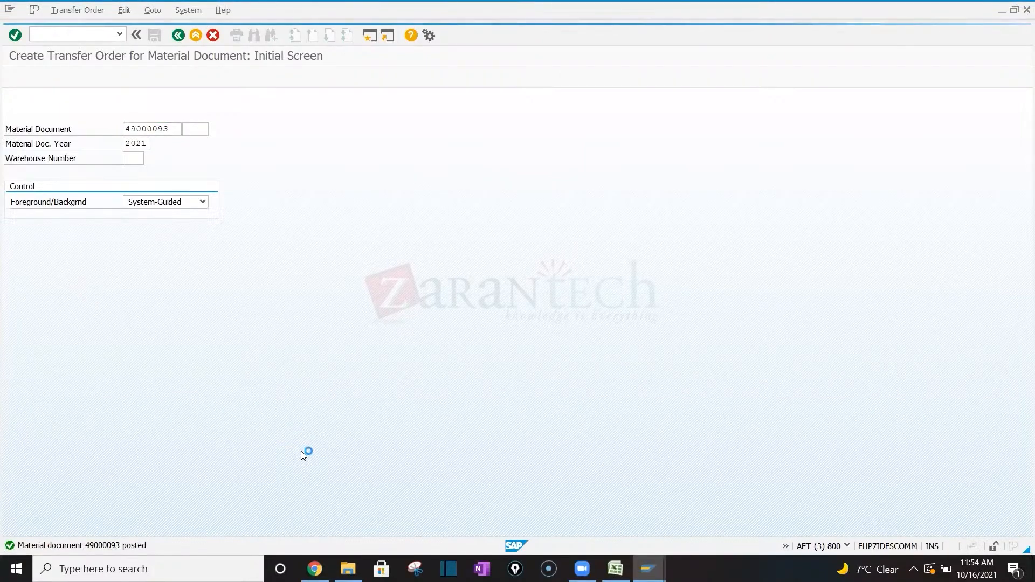
pyautogui.hotkey('alt', 'Tab')
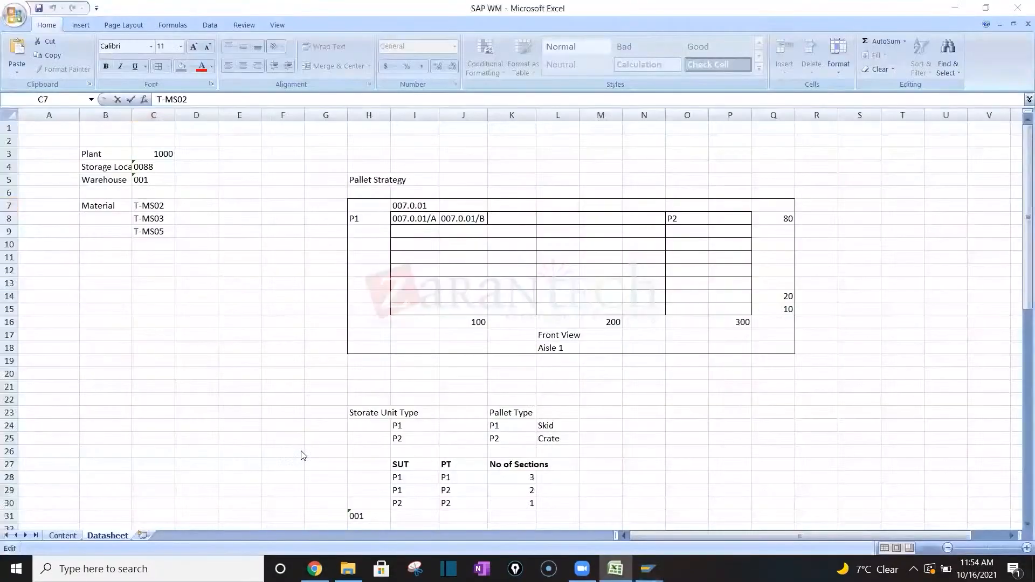
pyautogui.hotkey('alt', 'Tab')
# Open the goods receipt transaction in a new SAP session alongside the transfer order creation
pyautogui.press('Tab')
pyautogui.click(70, 34)
pyautogui.write('/omm4')
pyautogui.press('Return')
pyautogui.hotkey('alt', 'Tab')
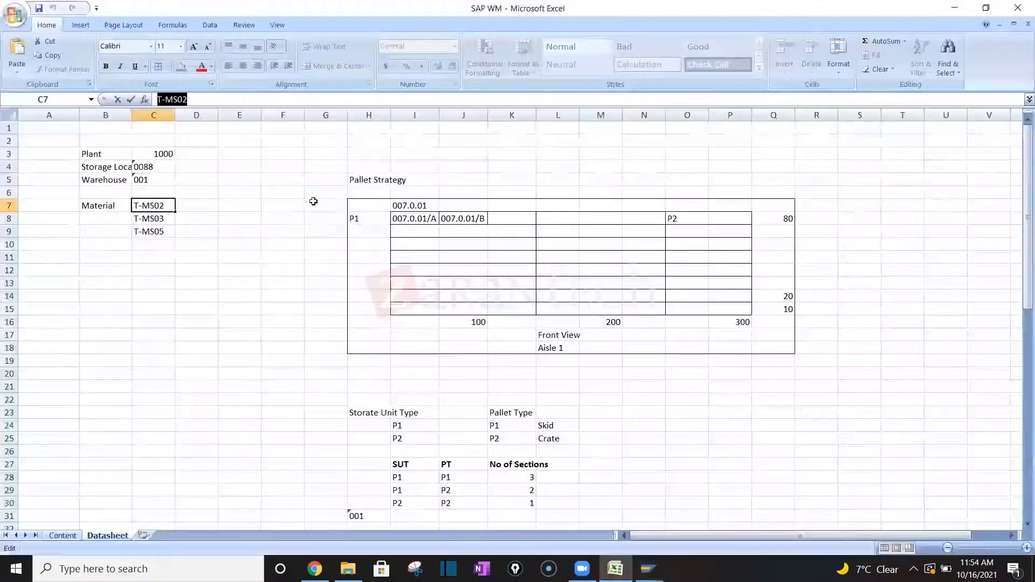
pyautogui.hotkey('alt', 'Tab')
pyautogui.press('Tab')
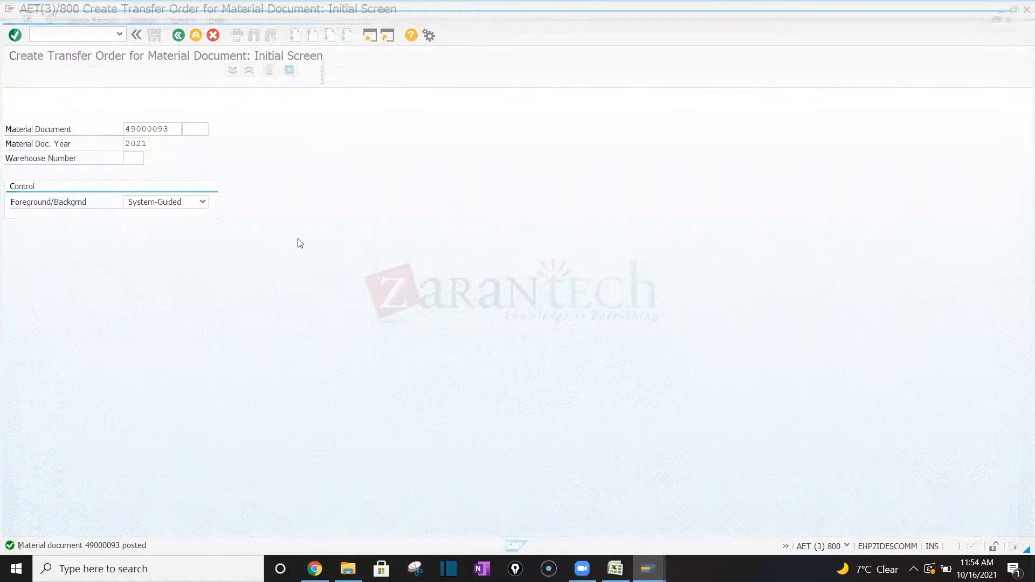
# Display the posted T-MS02 material document and view the transfer requirement number in its WM data
pyautogui.click(208, 102)
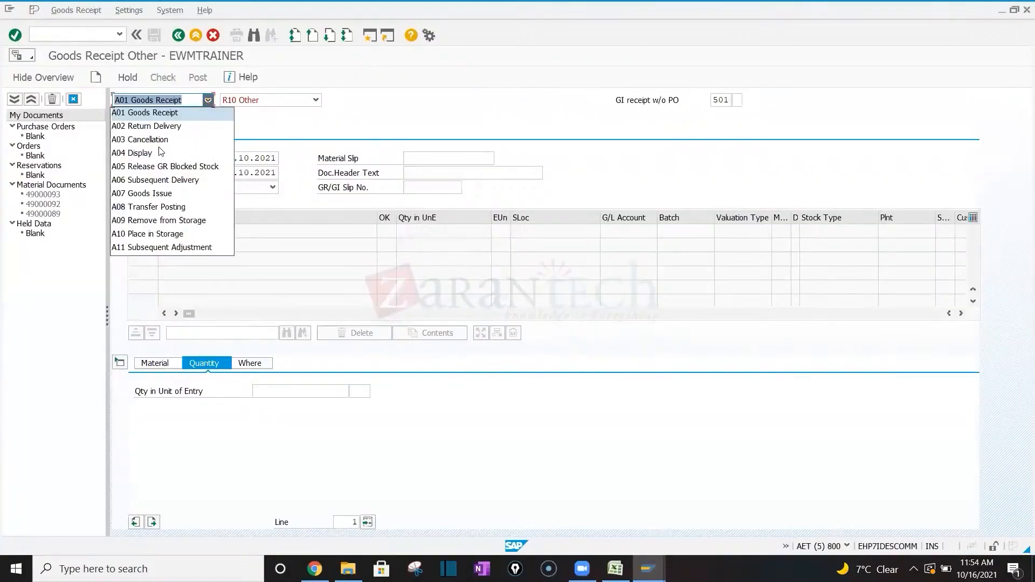
pyautogui.click(156, 155)
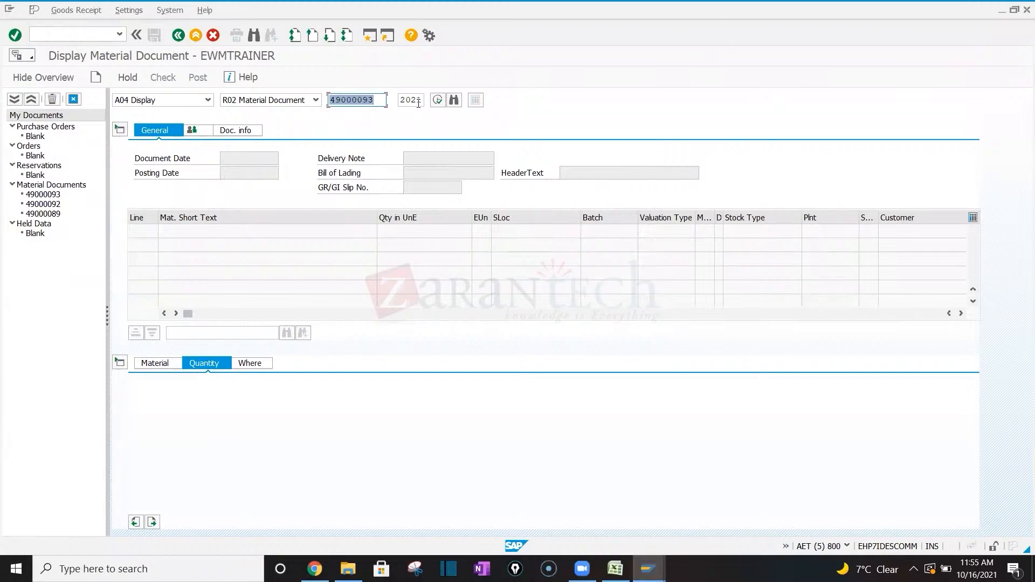
pyautogui.click(438, 100)
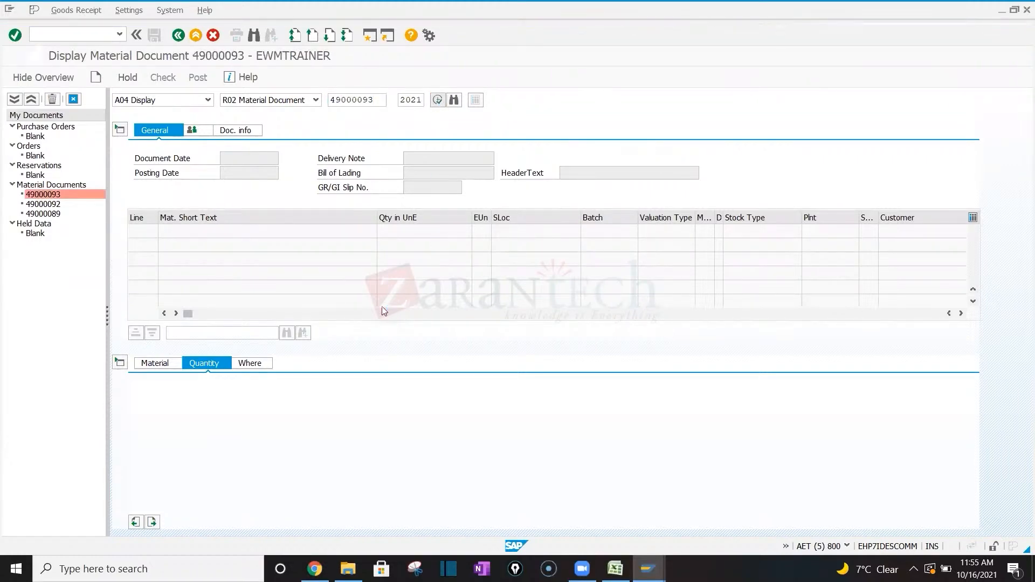
pyautogui.click(375, 363)
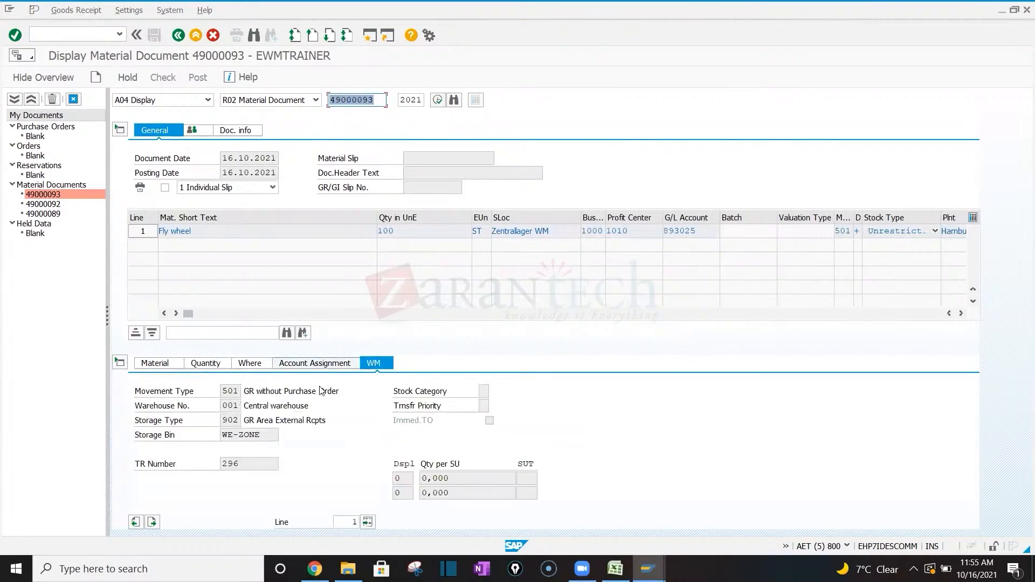
pyautogui.click(242, 463)
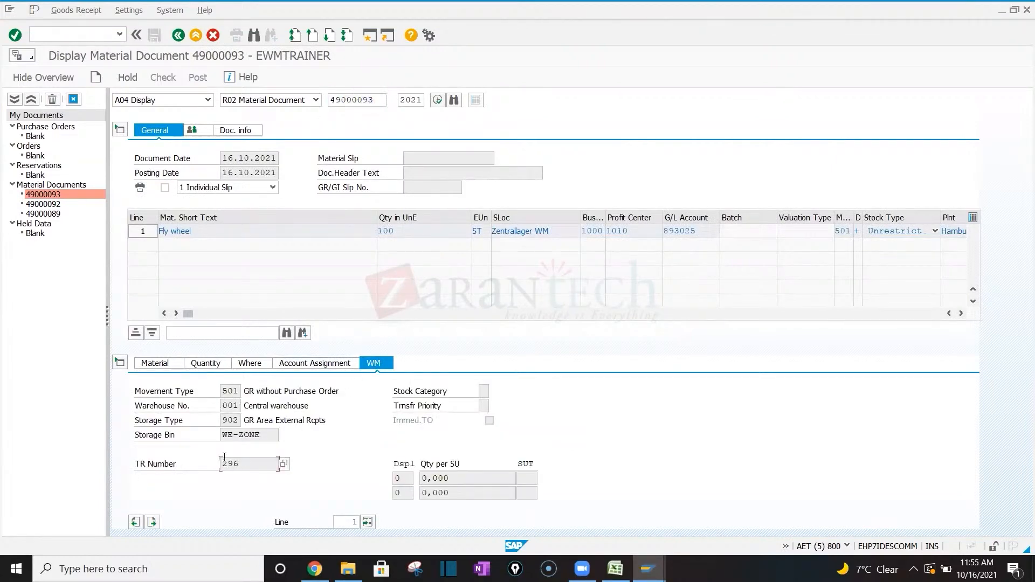
# Return to the transfer order, generate its putaway items in the foreground, and accept bin 01-01/A for the first item
pyautogui.hotkey('alt', 'Tab')
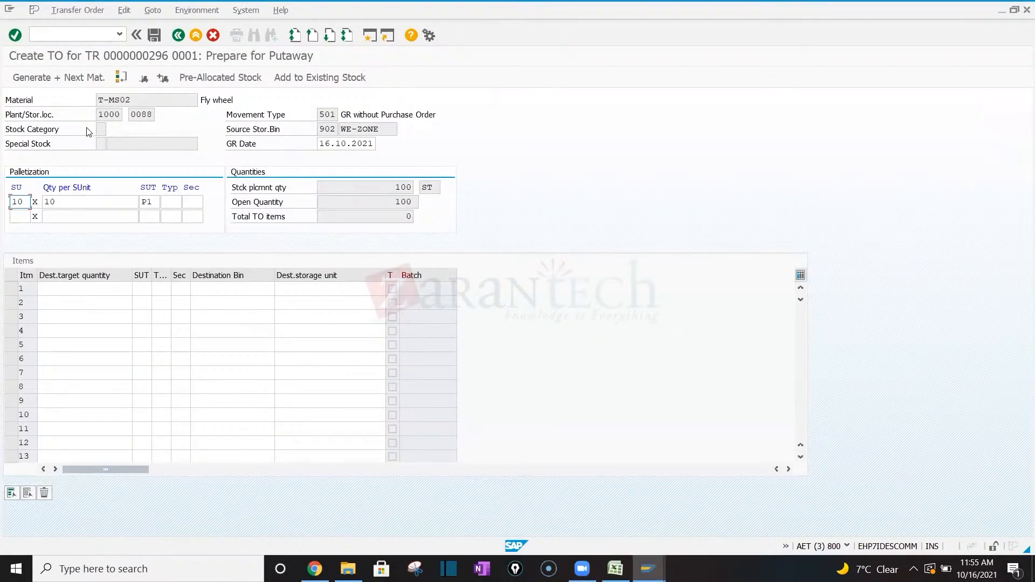
pyautogui.click(164, 79)
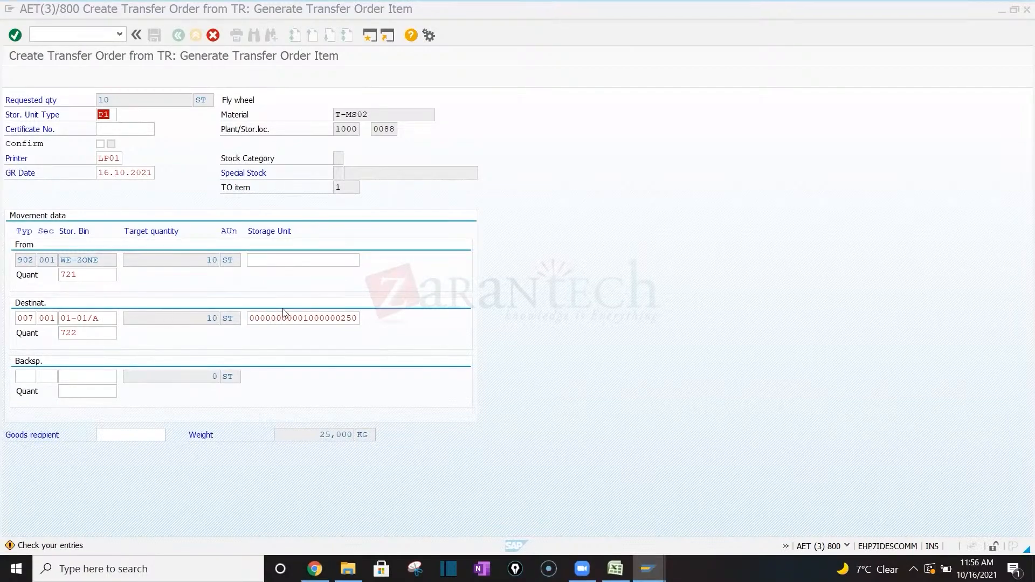
pyautogui.click(306, 318)
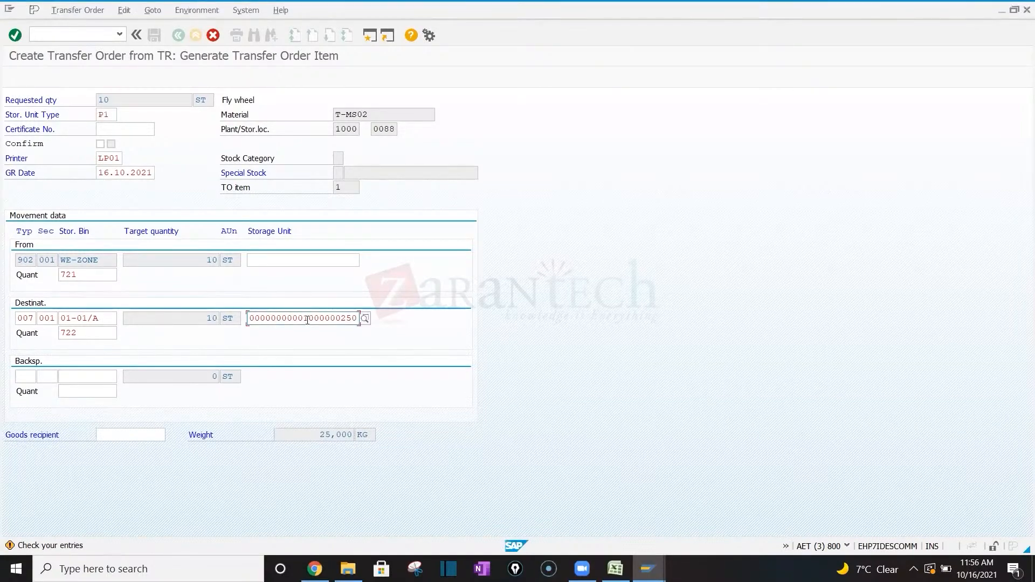
pyautogui.moveTo(305, 317); pyautogui.dragTo(363, 318)
pyautogui.click(361, 318)
pyautogui.click(98, 317)
pyautogui.press('BackSpace')
pyautogui.write('B')
pyautogui.press('Return')
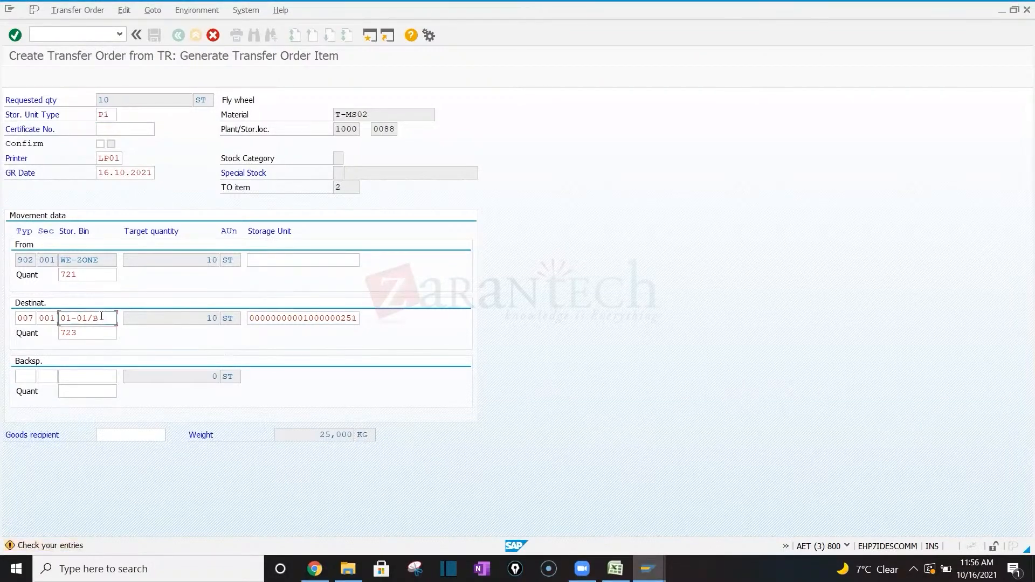
# Accept the proposed destination bins for the remaining items, from 01-01/B through 01-04/A
pyautogui.press('BackSpace')
pyautogui.write('C')
pyautogui.press('Return')
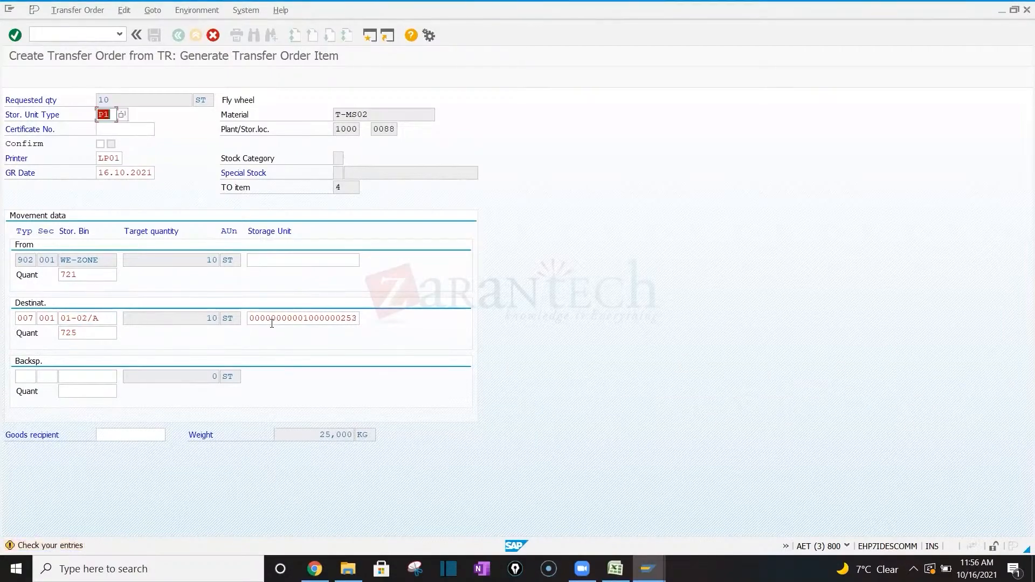
pyautogui.press('Return')
pyautogui.press('Return')
pyautogui.press('Return')
pyautogui.press('Return')
pyautogui.press('Return')
pyautogui.press('Return')
pyautogui.press('Return')
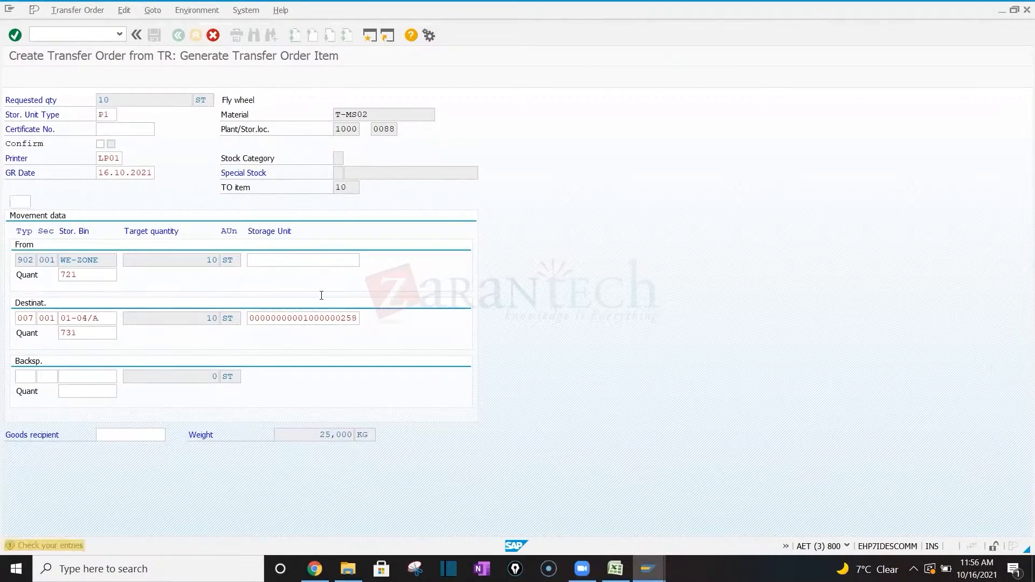
pyautogui.press('Return')
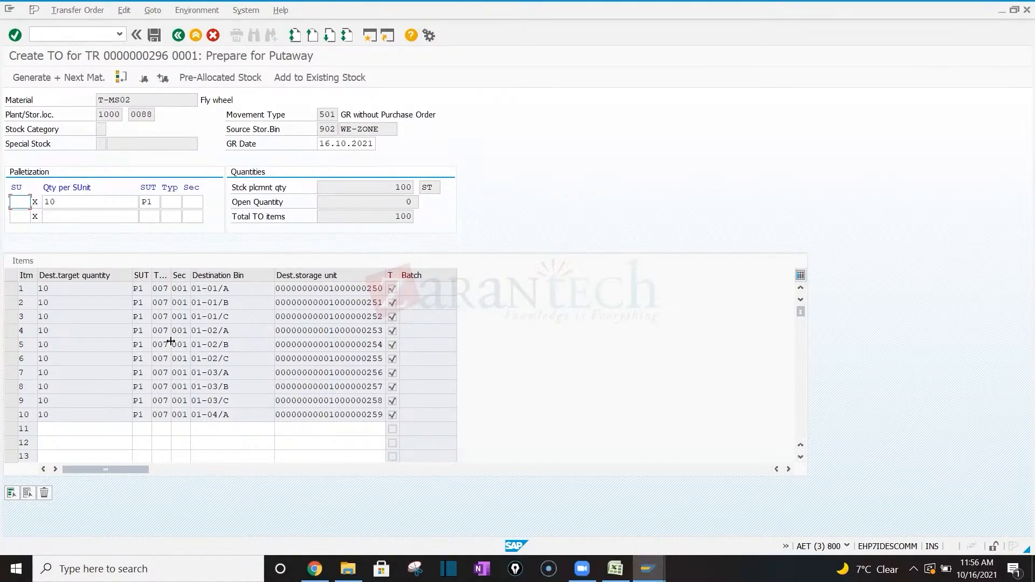
# Review the movement type and putaway quantity, finish processing T-MS02, and save the transfer order
pyautogui.click(333, 116)
pyautogui.moveTo(391, 187); pyautogui.dragTo(425, 186)
pyautogui.click(411, 187)
pyautogui.click(81, 75)
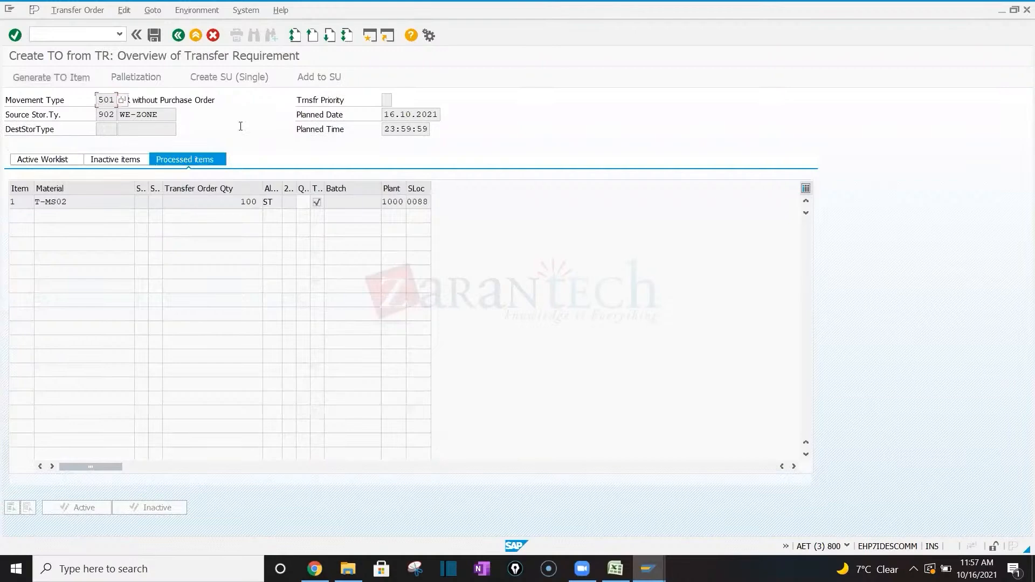
pyautogui.click(160, 38)
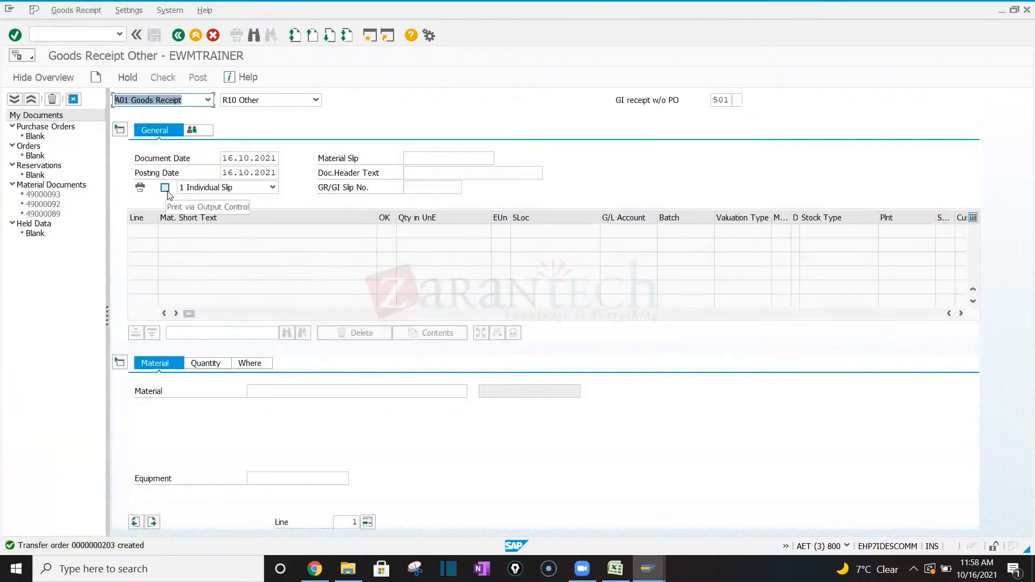
# Run transaction LT12 and open the items of the new transfer order in warehouse 001 for confirmation
pyautogui.click(49, 33)
pyautogui.write('/nlt1')
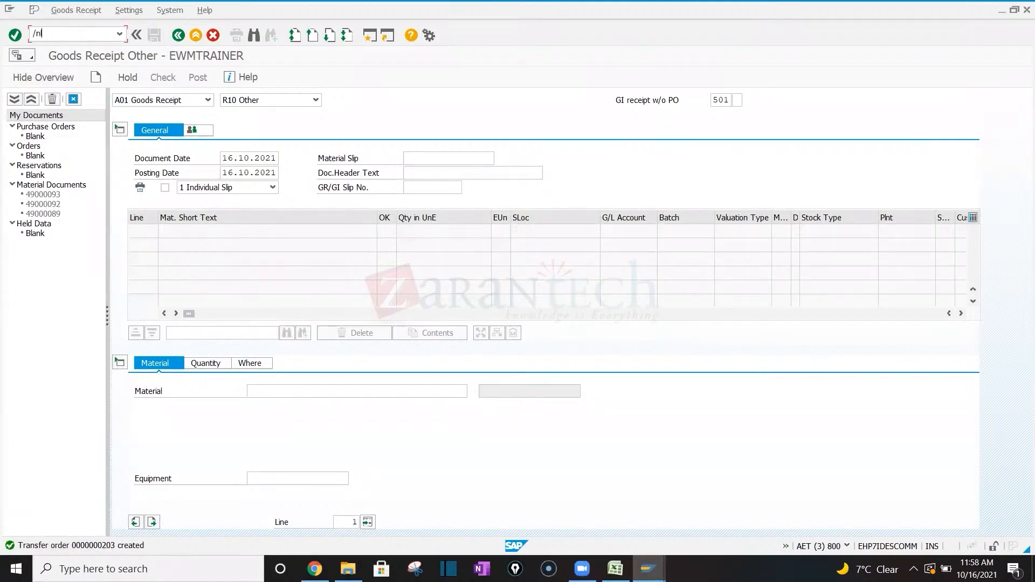
pyautogui.write('2')
pyautogui.press('Return')
pyautogui.press('Return')
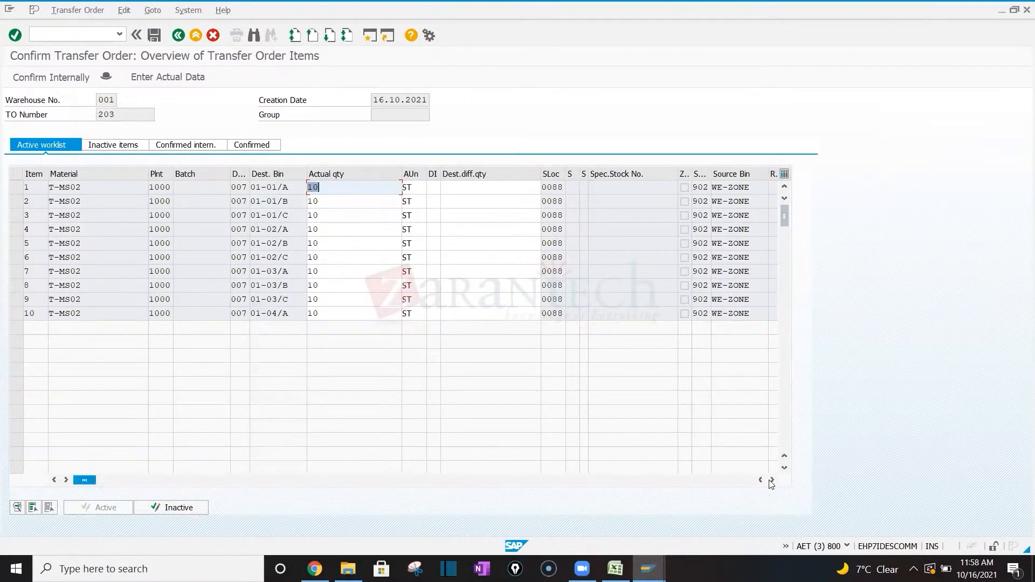
# Check the source bins of the transfer order items and save the confirmation
pyautogui.click(771, 479)
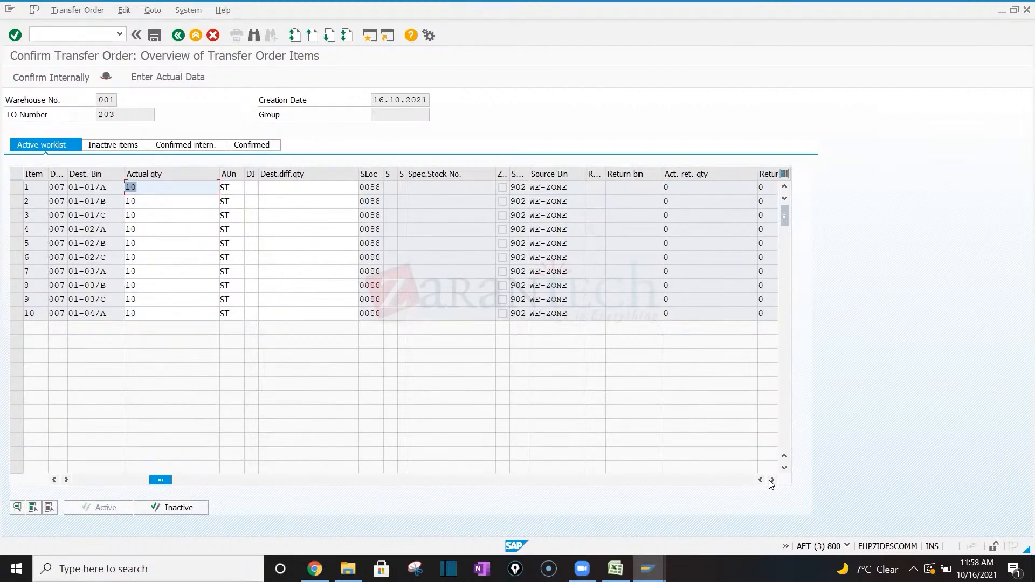
pyautogui.click(557, 270)
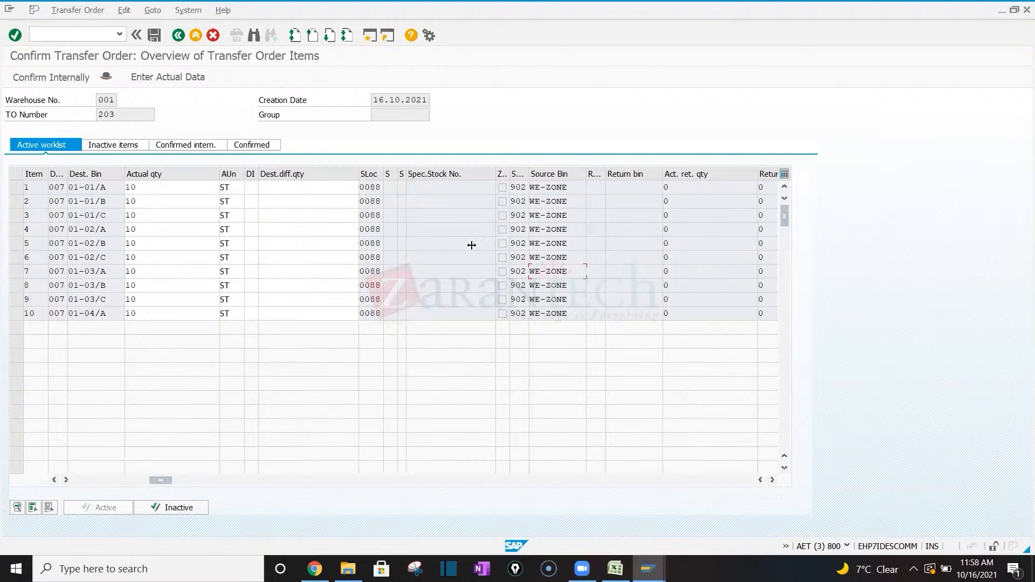
pyautogui.click(154, 35)
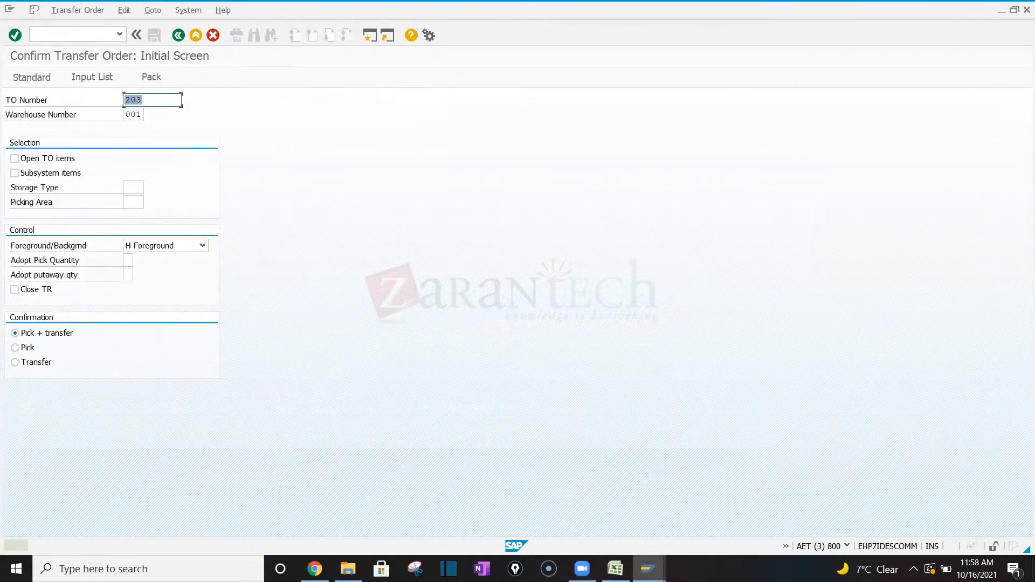
# Run LS26 in a new session and display the stock of T-MS02 for plant 1000 in warehouse 001
pyautogui.click(649, 569)
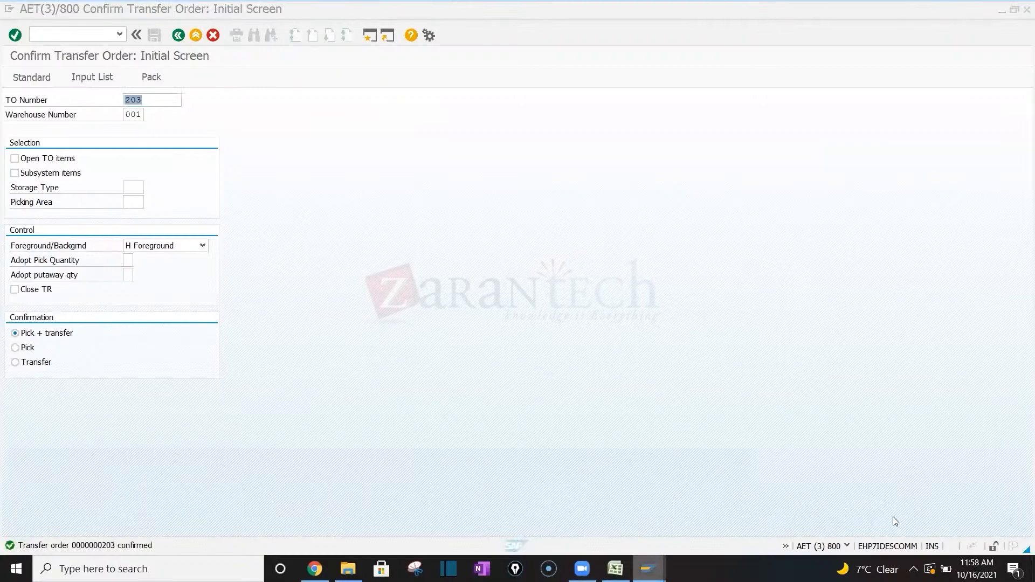
pyautogui.click(55, 35)
pyautogui.write('/o')
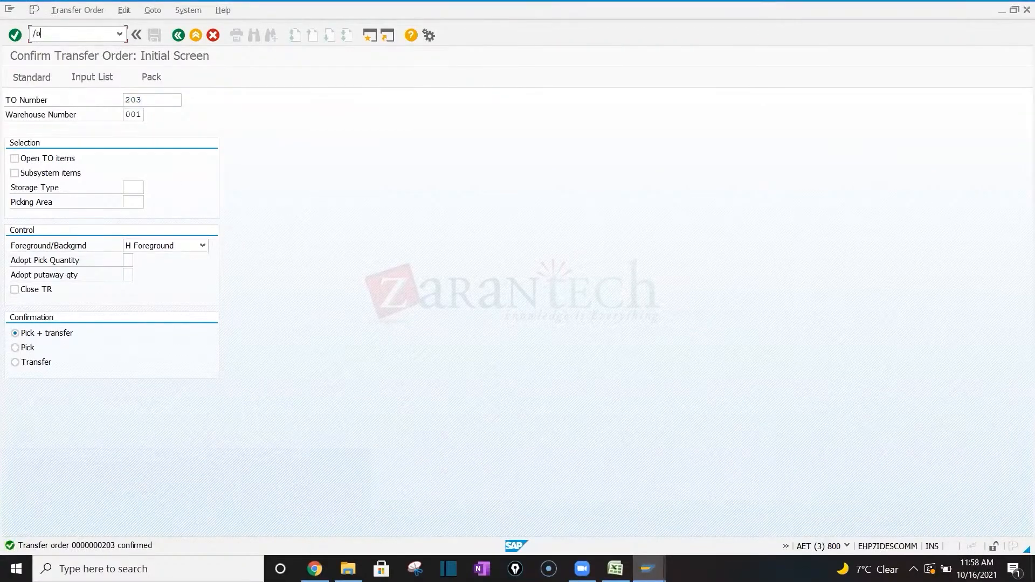
pyautogui.write('ls26')
pyautogui.press('Return')
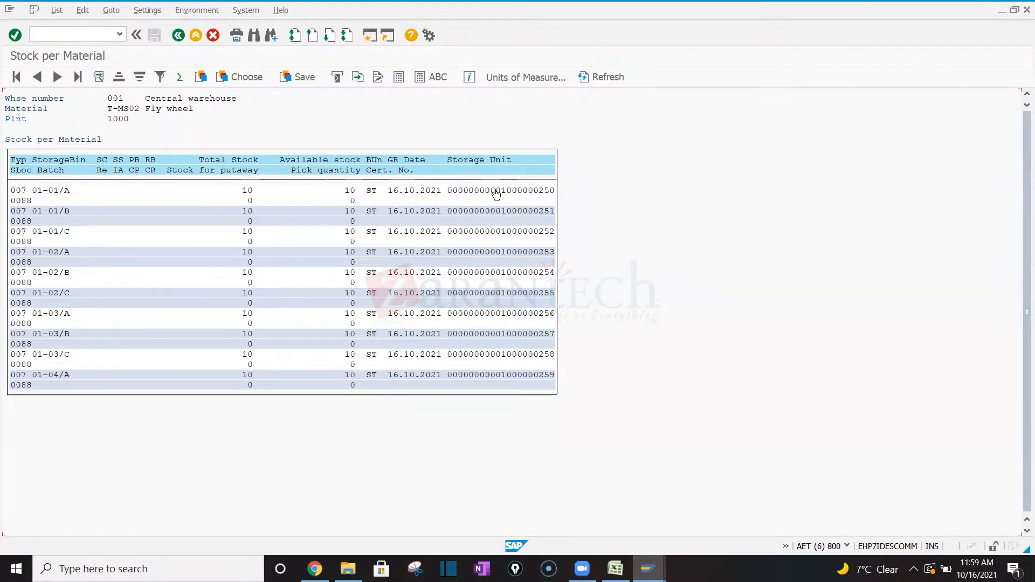
# View the details of the storage unit in bin 01-01/A and return to the stock list
pyautogui.click(496, 193)
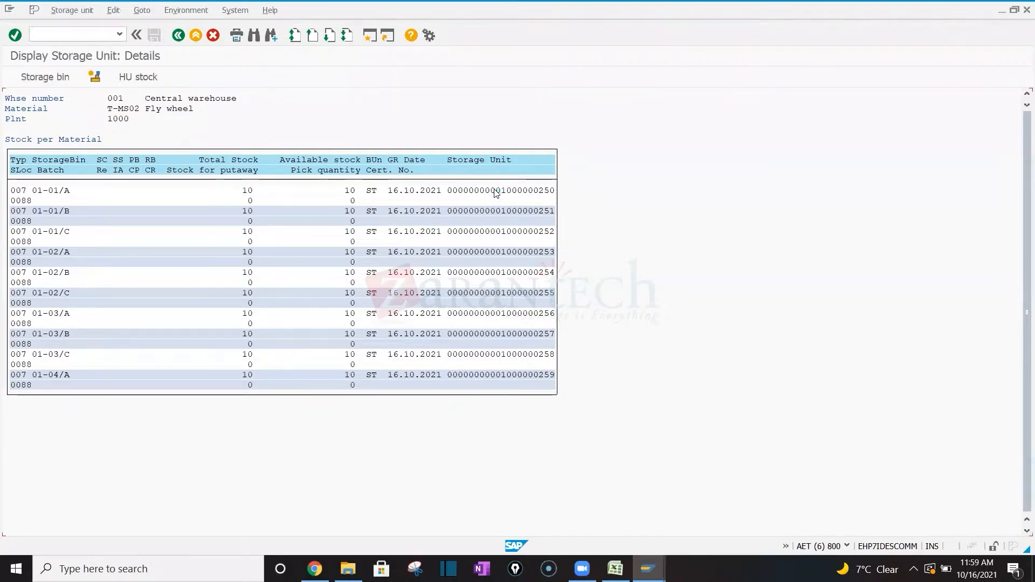
pyautogui.doubleClick(496, 192)
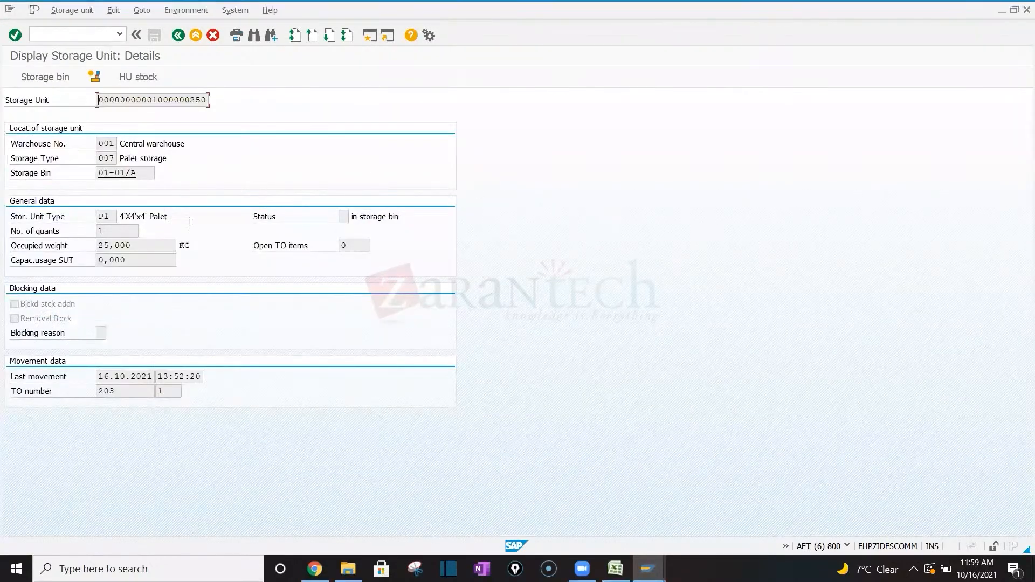
pyautogui.click(176, 42)
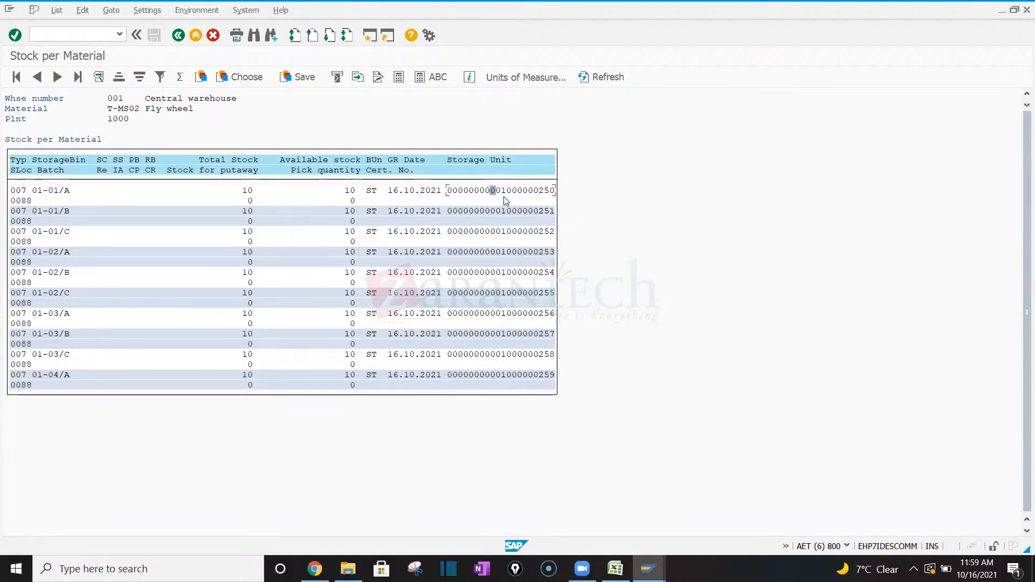
# Switch to the Excel Datasheet to review the pallet strategy and section table, and return to the SAP stock list
pyautogui.moveTo(615, 569)
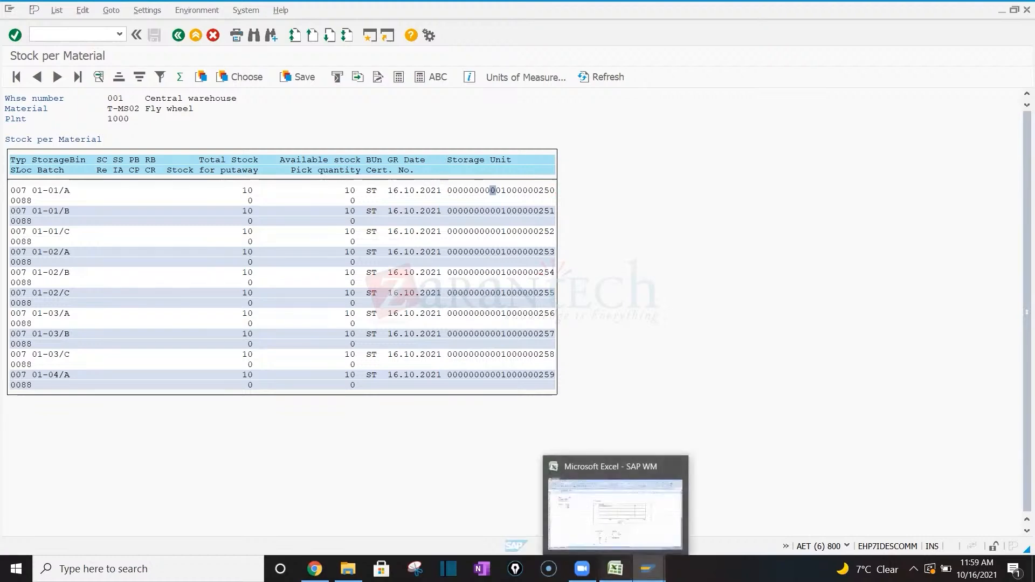
pyautogui.click(567, 477)
pyautogui.click(465, 408)
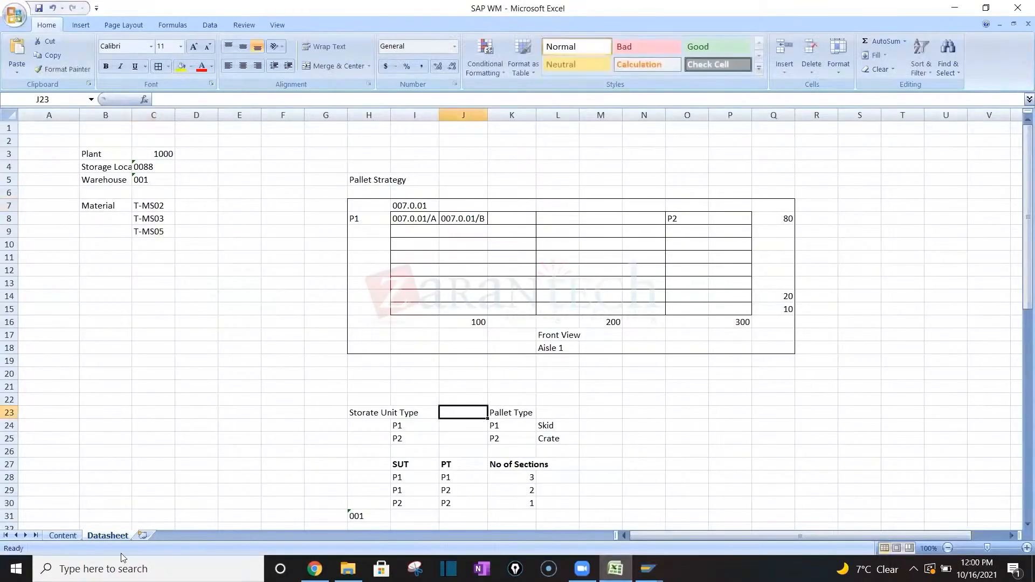
pyautogui.click(204, 430)
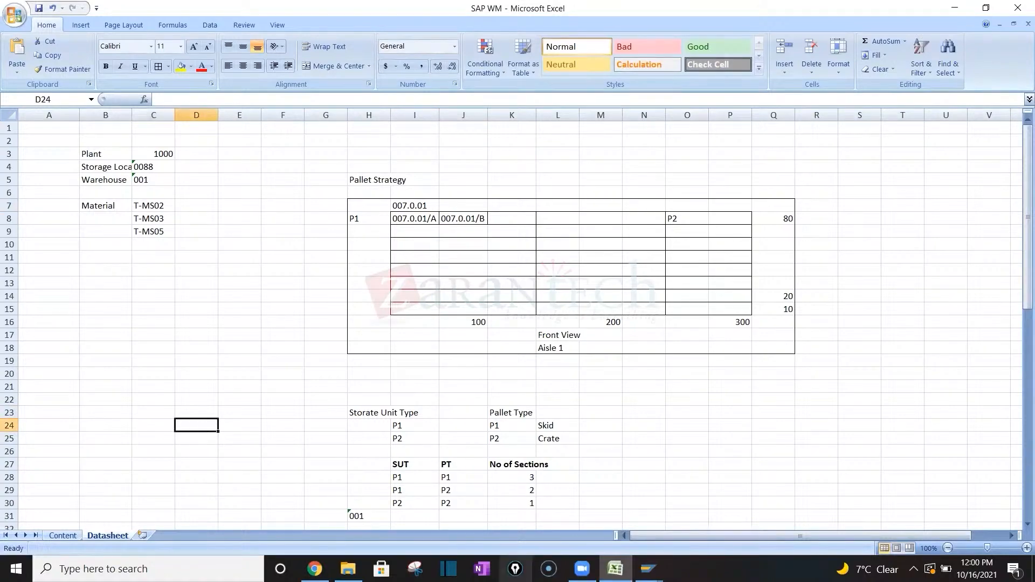
pyautogui.moveTo(648, 569)
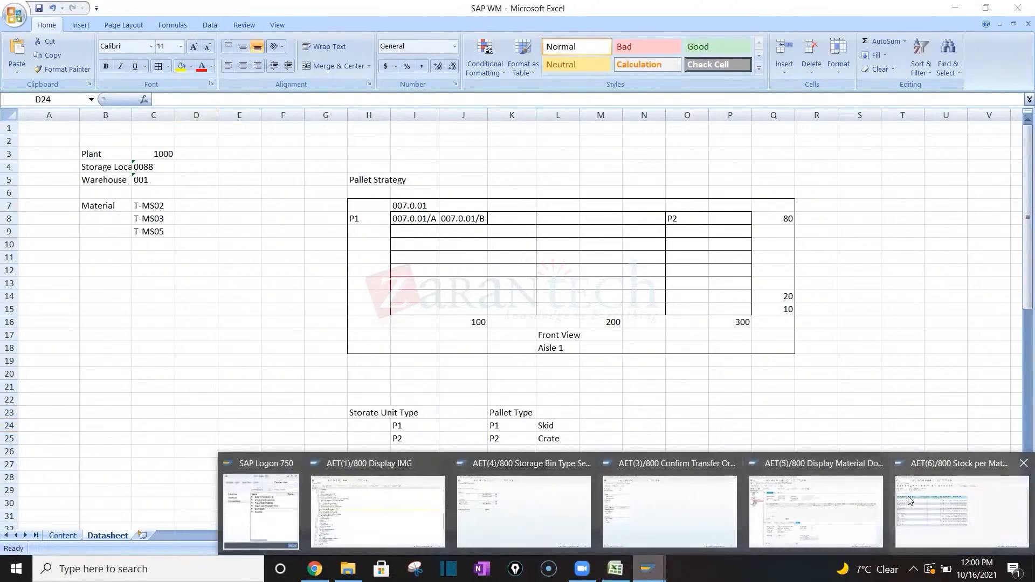
pyautogui.click(928, 507)
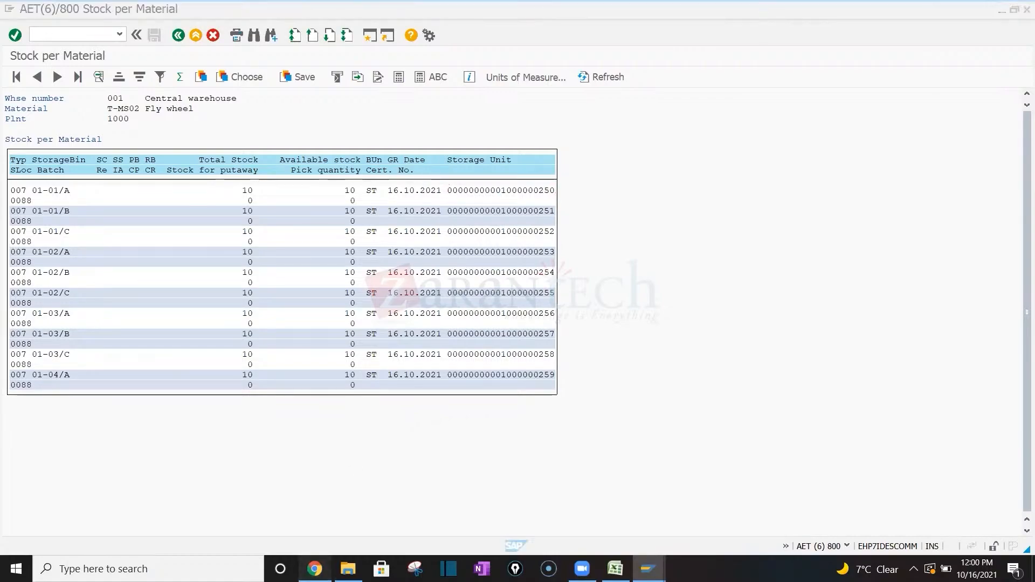
# Switch to Chrome and open the course site's page on session meeting links and topics covered
pyautogui.click(315, 569)
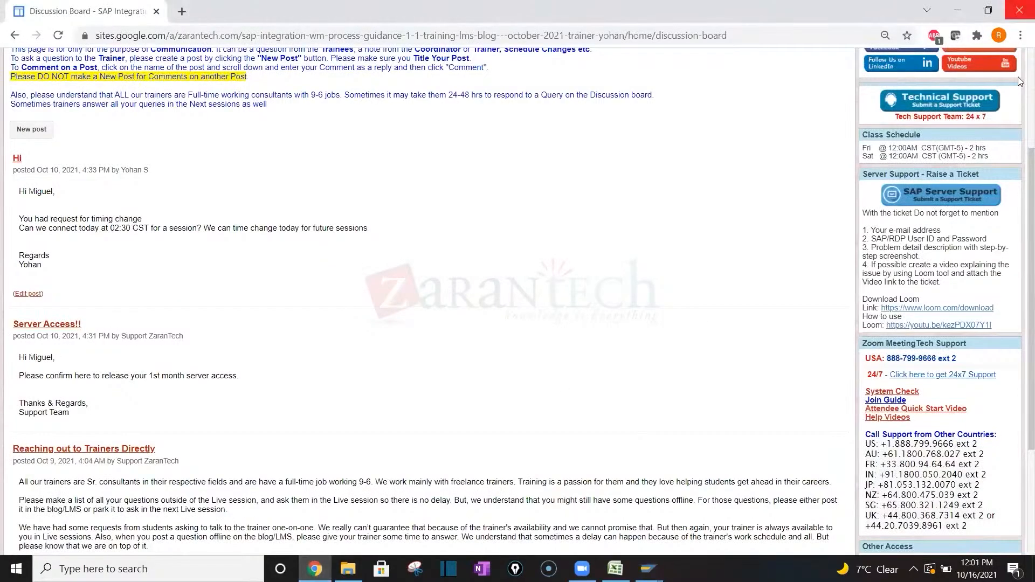
pyautogui.scroll(3, 1021, 81)
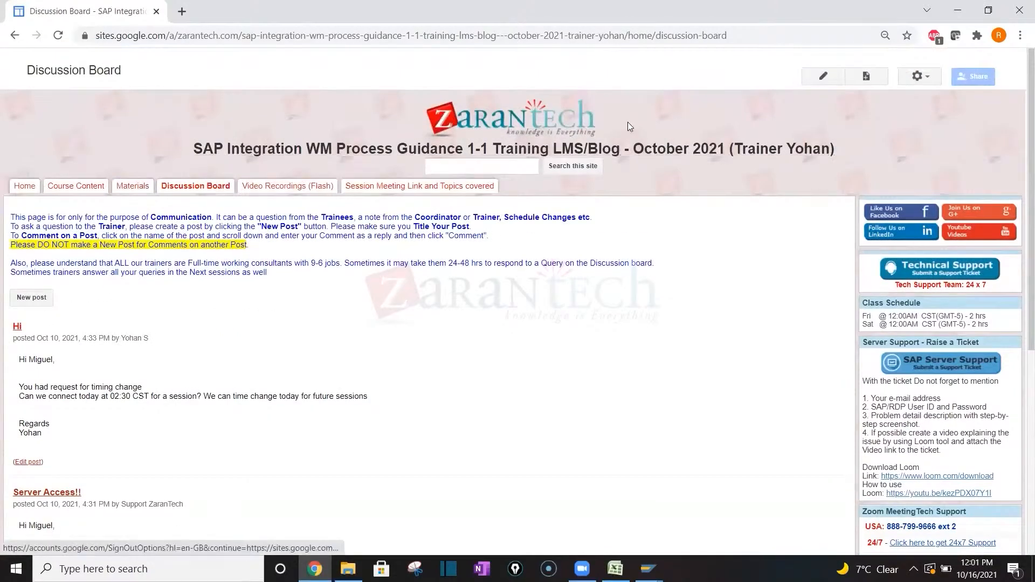
pyautogui.click(823, 76)
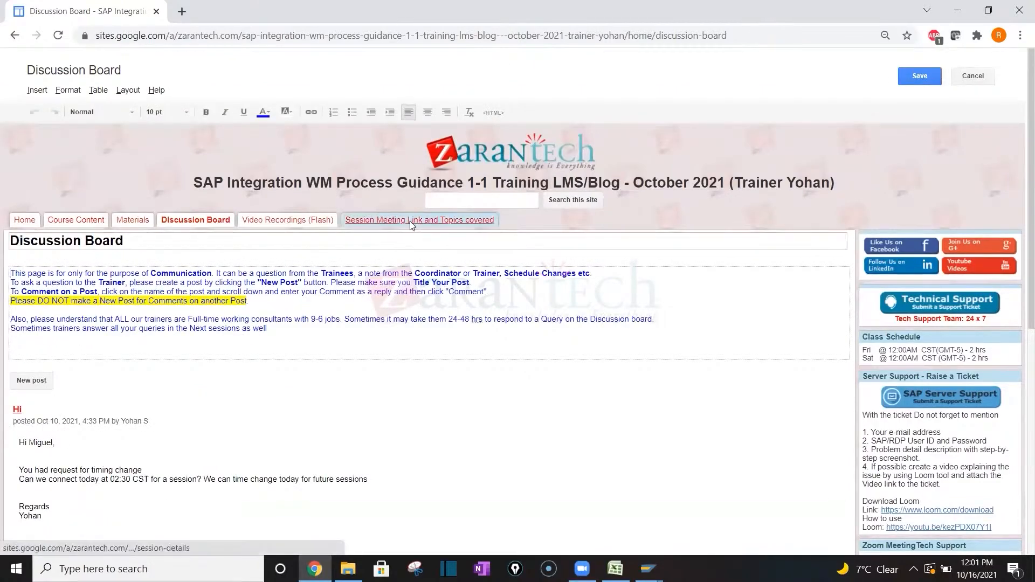
pyautogui.click(410, 221)
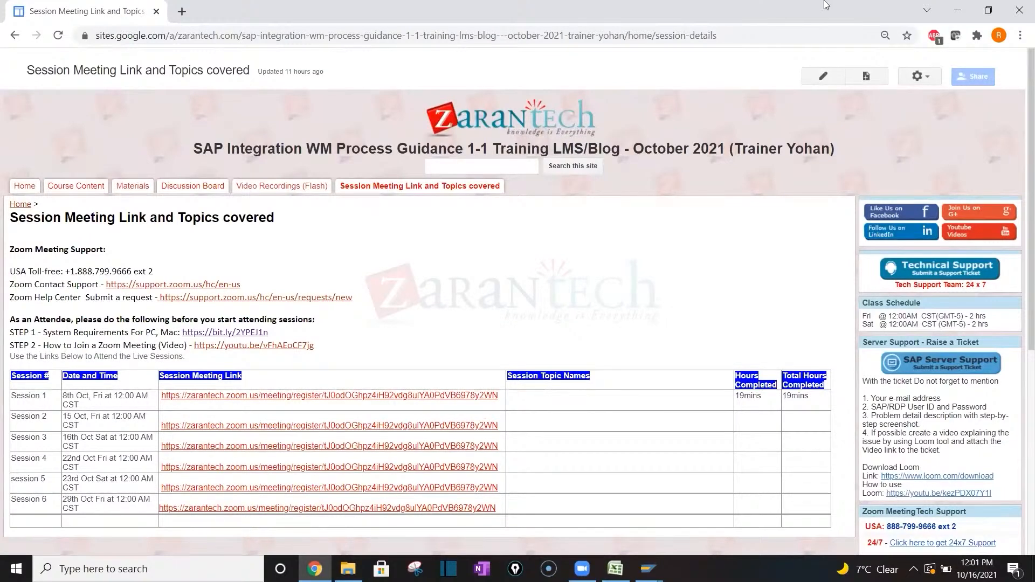
# Edit the page to enter "Pallet Storage and Storage Unit activation" as the Session 2 topic, and save it
pyautogui.click(822, 75)
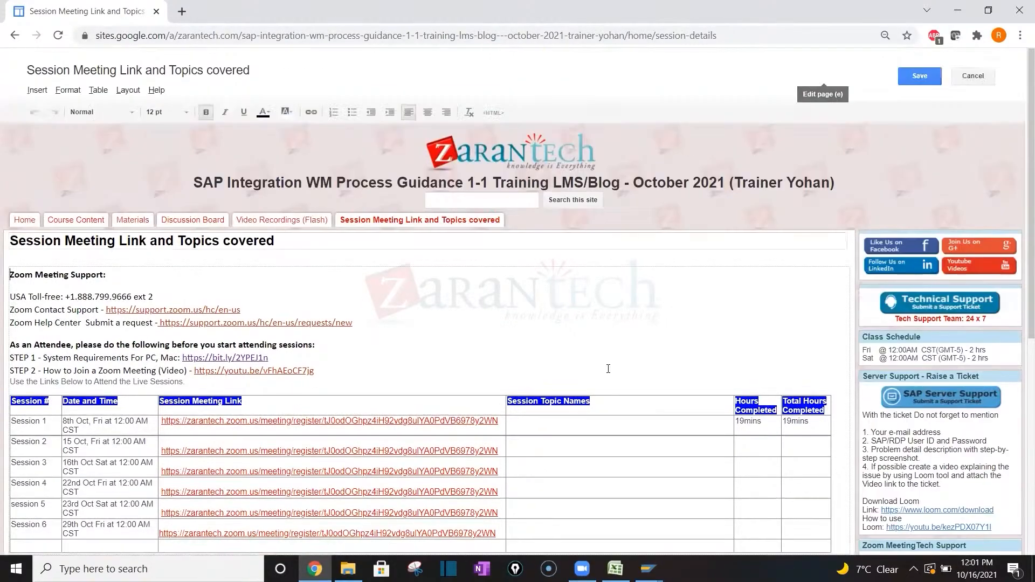
pyautogui.click(537, 449)
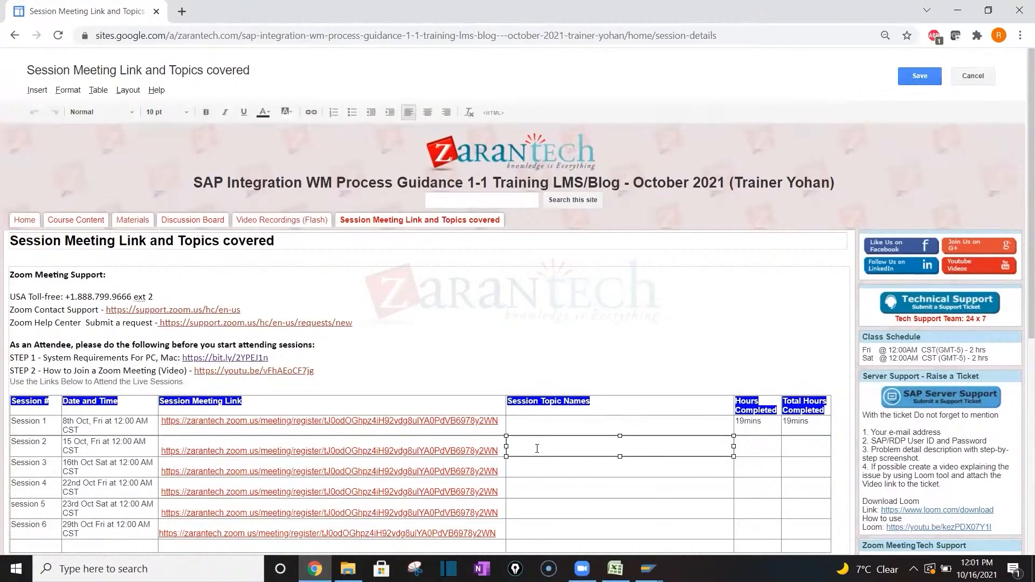
pyautogui.write('Pallet ')
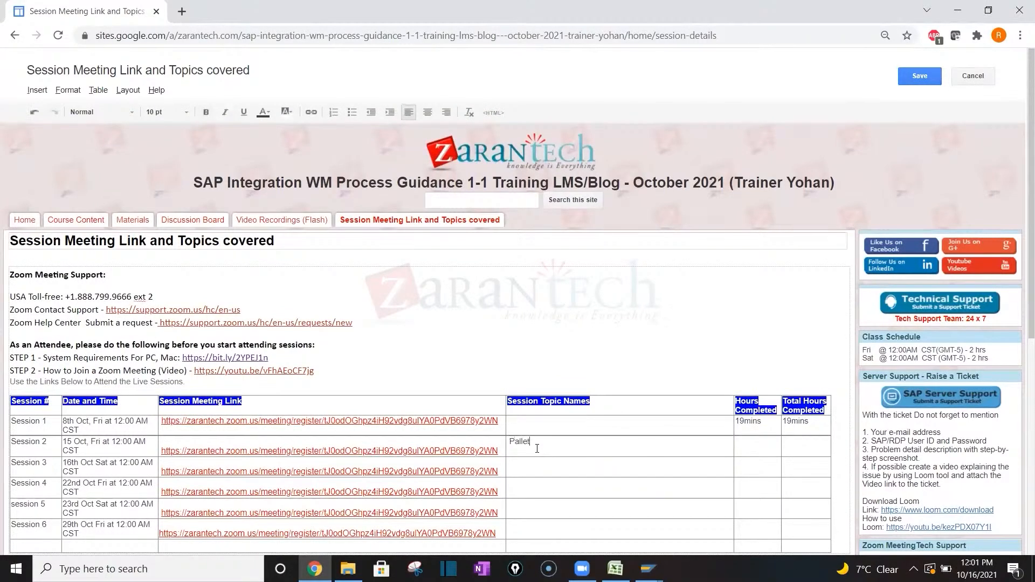
pyautogui.write('Storage and PStorage Unit activation')
pyautogui.click(740, 449)
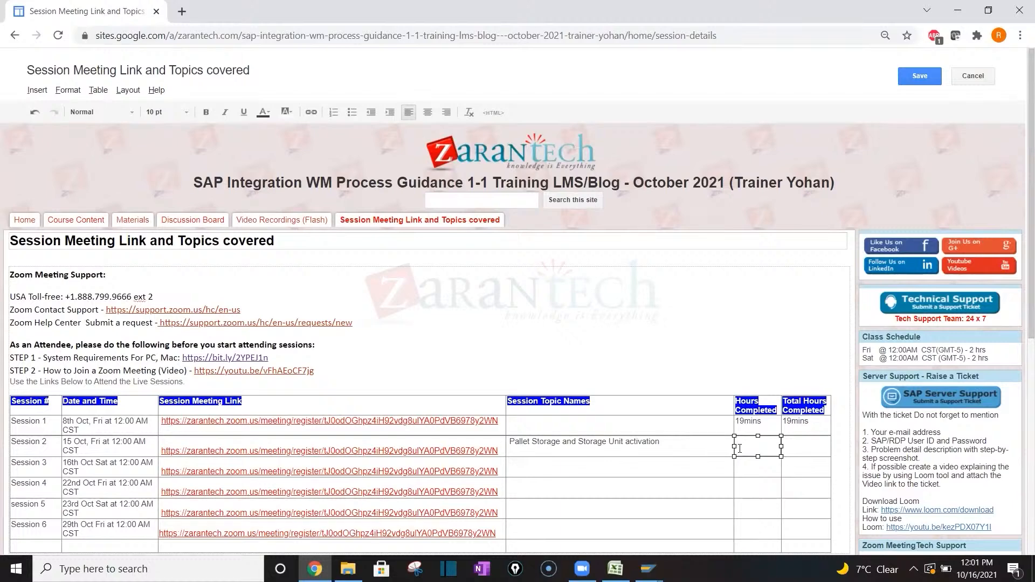
pyautogui.hotkey('ctrl', 's')
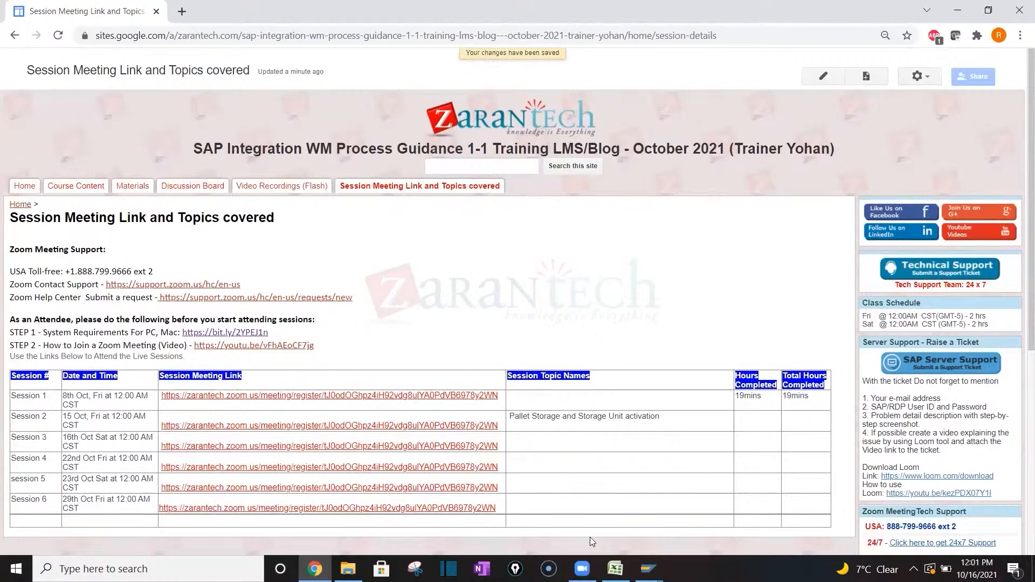
# Switch to the Excel Content sheet and highlight topic 4.1 on putaway control in cell D12 in yellow
pyautogui.click(615, 569)
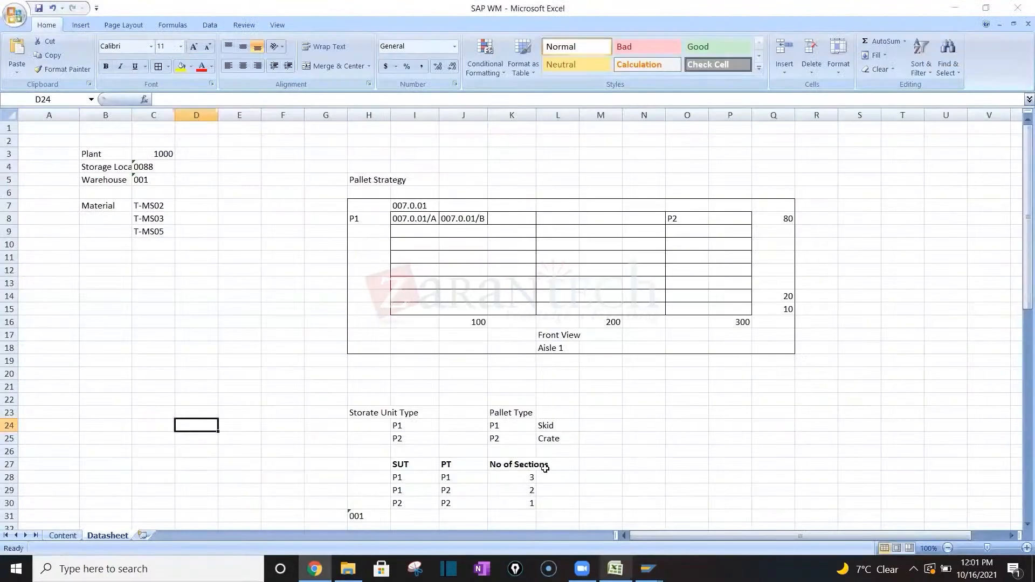
pyautogui.click(63, 535)
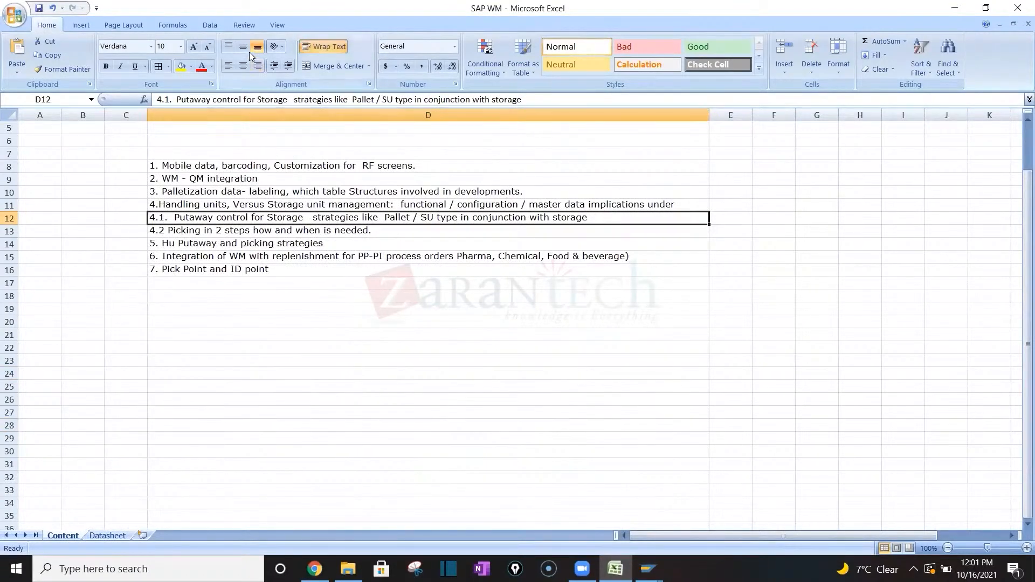
pyautogui.click(180, 67)
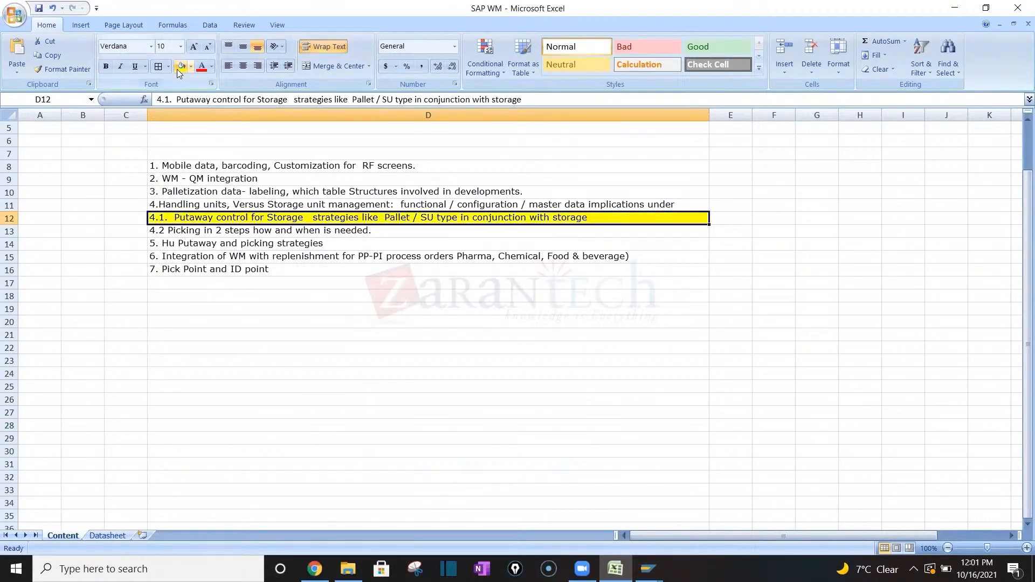
# Review the palletization and HU putaway topics in the Content list, and open the Datasheet
pyautogui.click(241, 241)
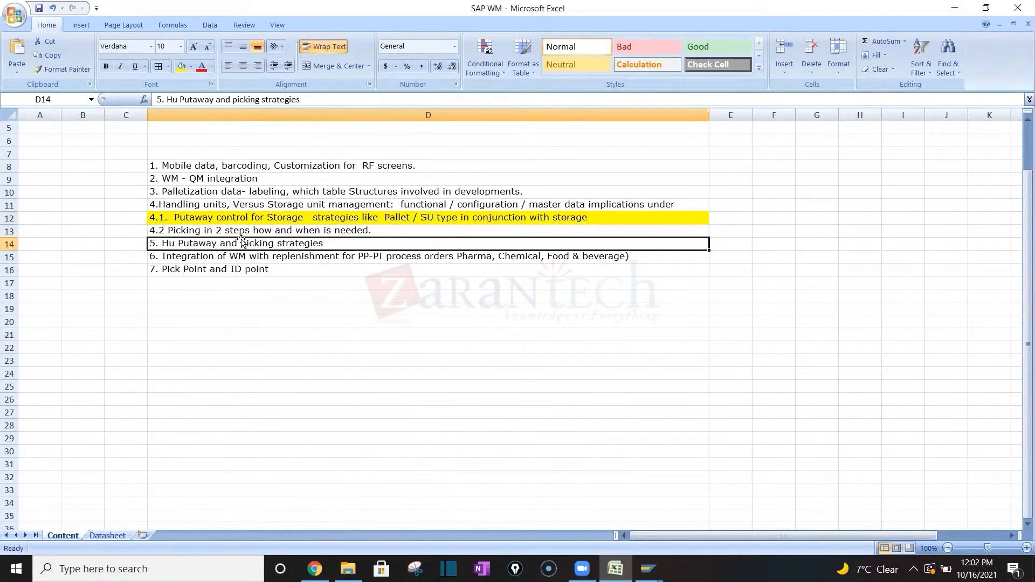
pyautogui.click(350, 198)
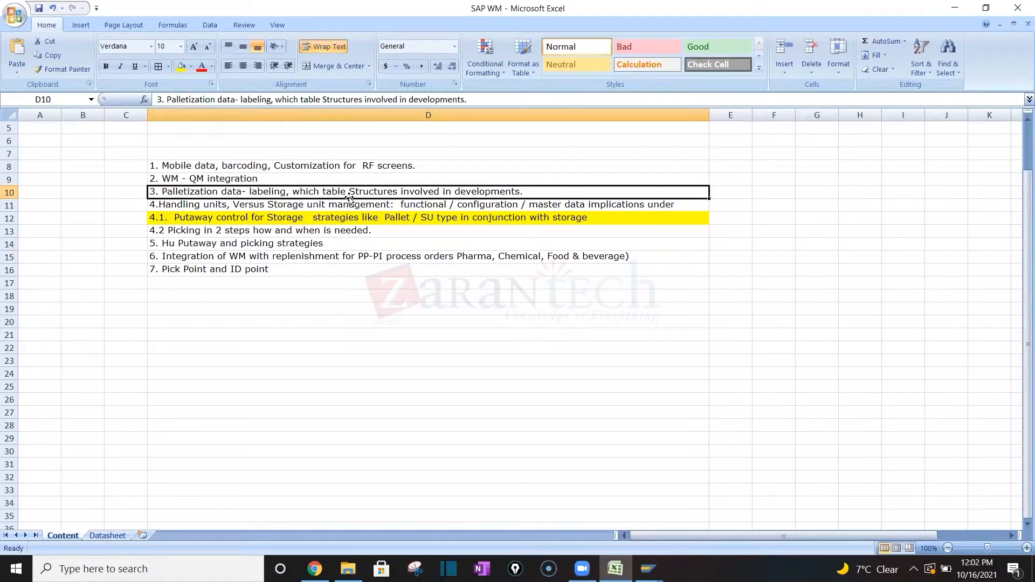
pyautogui.click(284, 245)
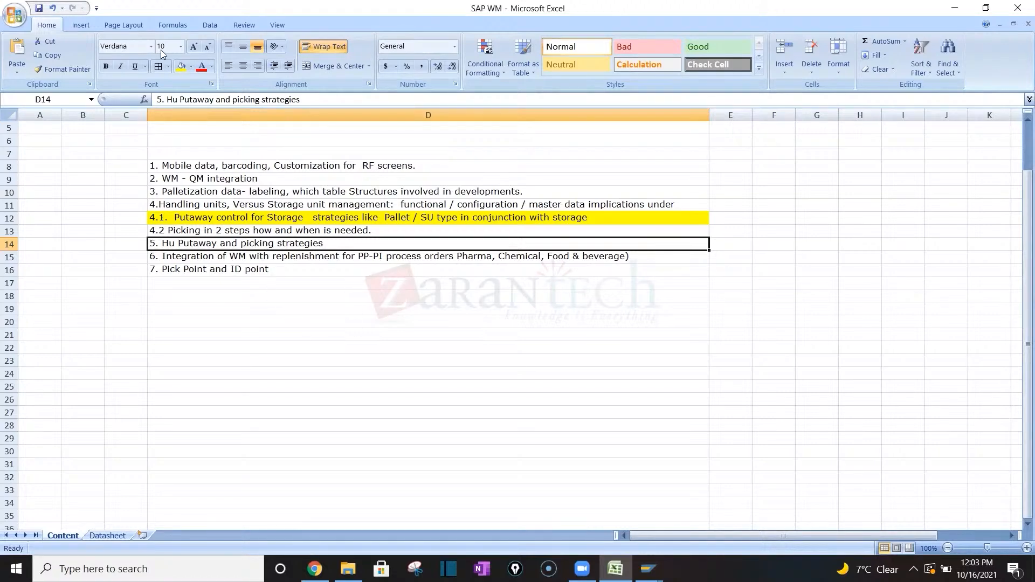
pyautogui.click(241, 338)
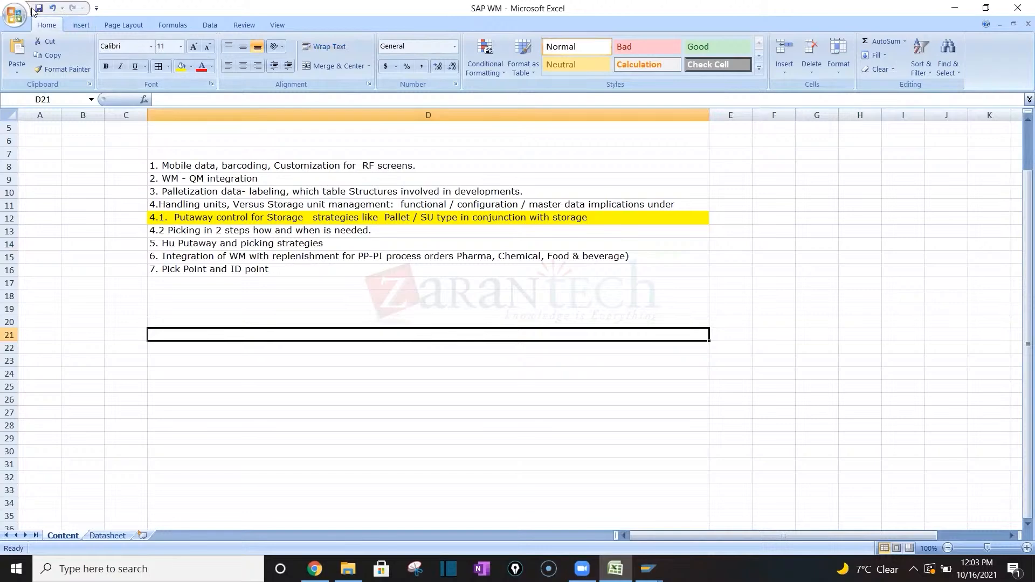
pyautogui.click(283, 364)
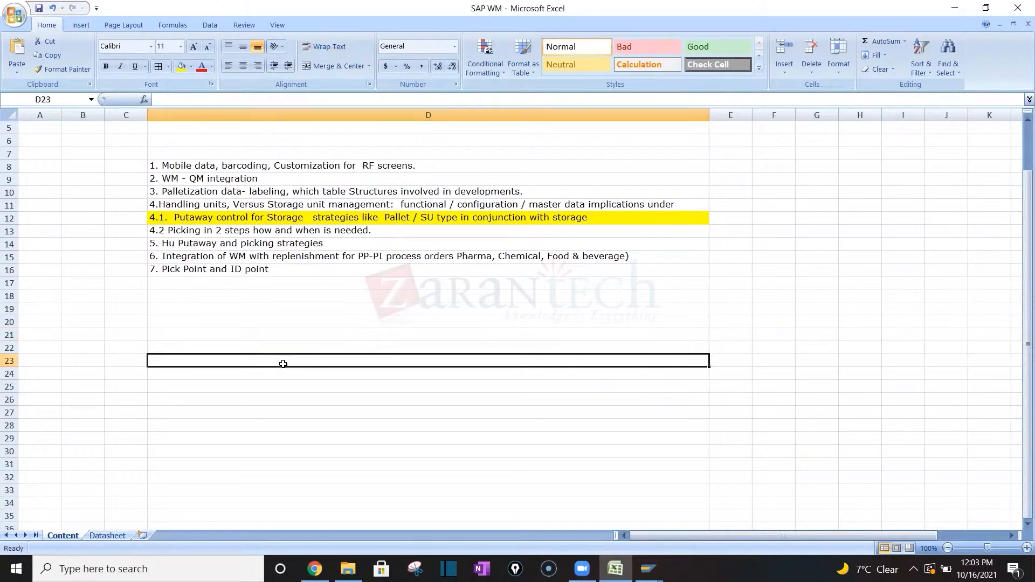
pyautogui.click(108, 535)
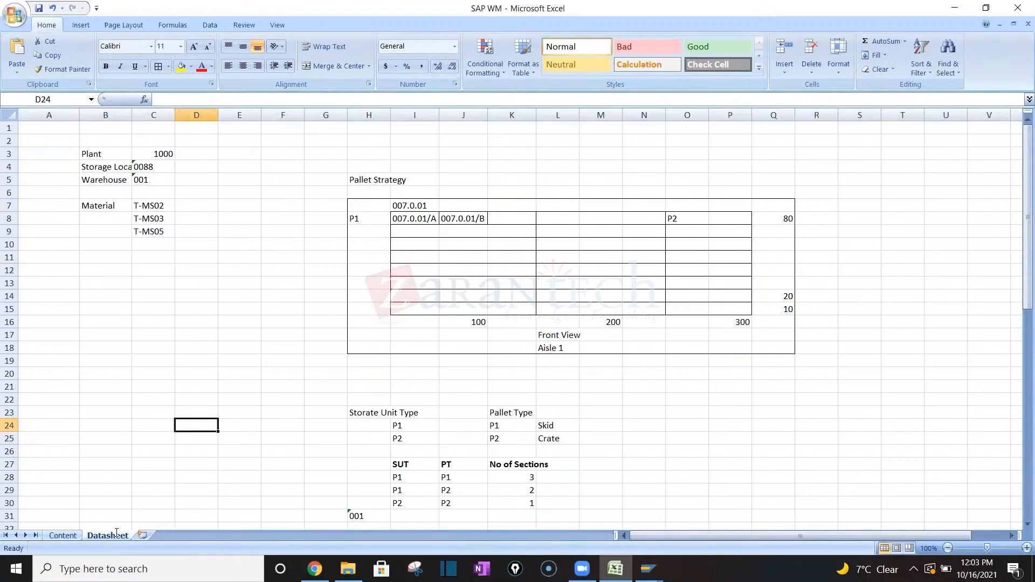
pyautogui.doubleClick(117, 535)
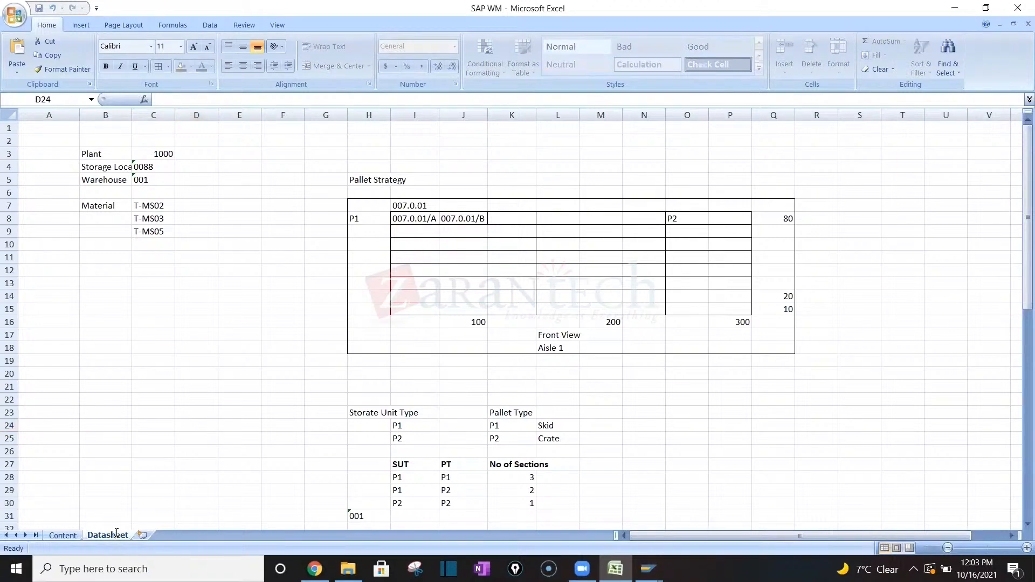
# Switch back to Chrome and review the course site's session table with dates, meeting links and topics
pyautogui.click(315, 569)
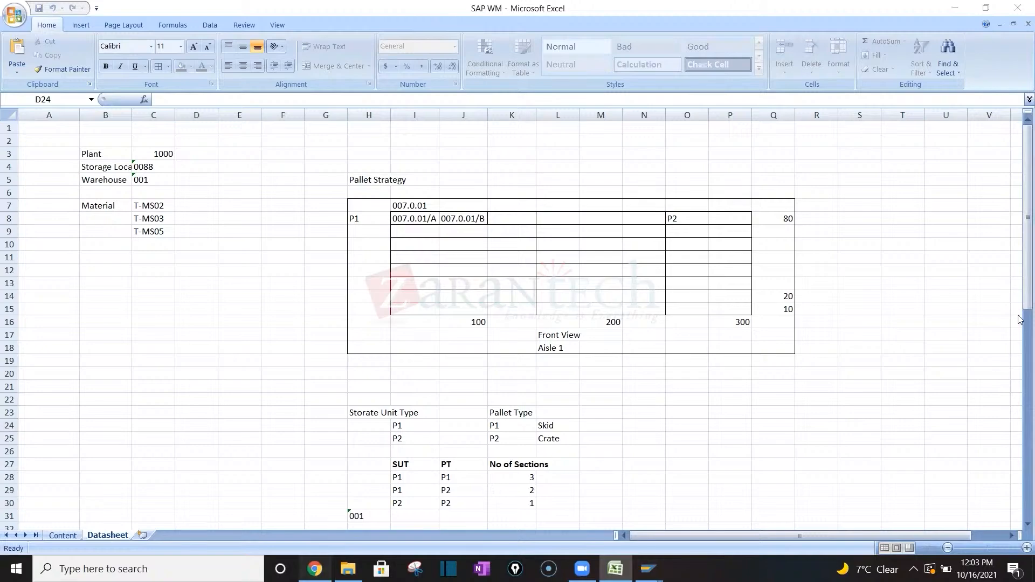
pyautogui.scroll(-1, 1021, 280)
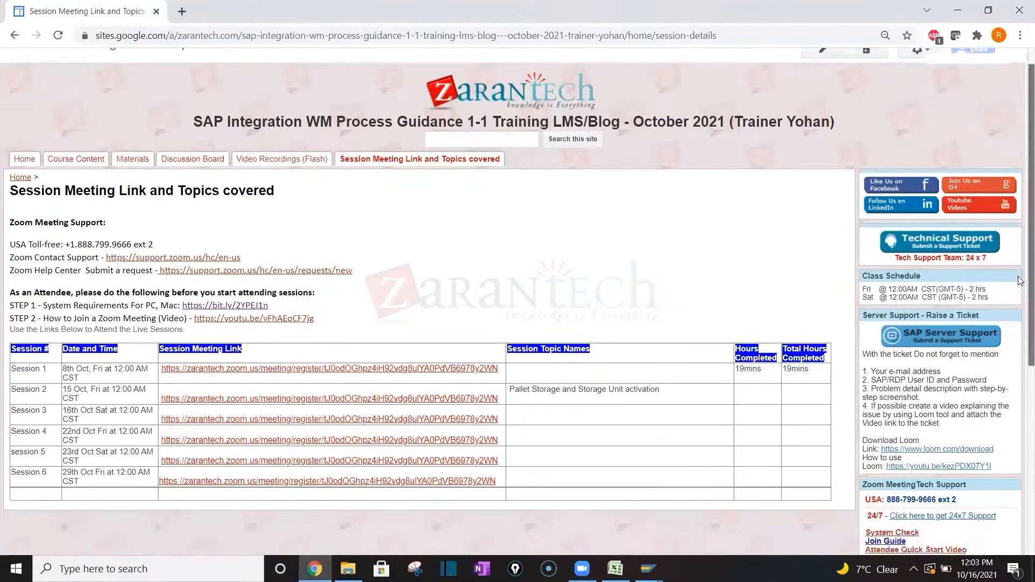
pyautogui.scroll(-1, 1021, 280)
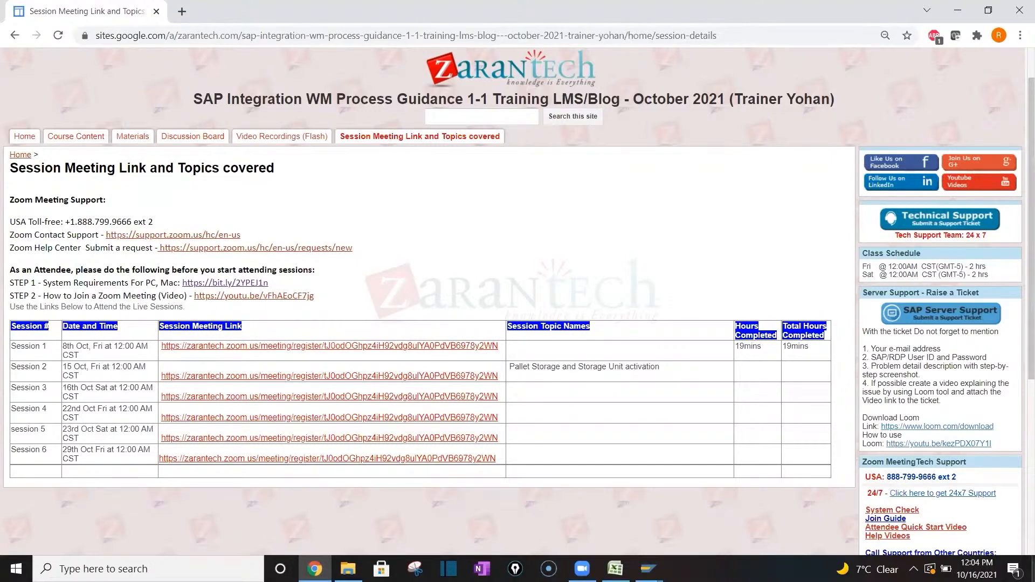
# Return to the Excel Content sheet and select topic 5 on HU putaway and picking strategies
pyautogui.click(615, 569)
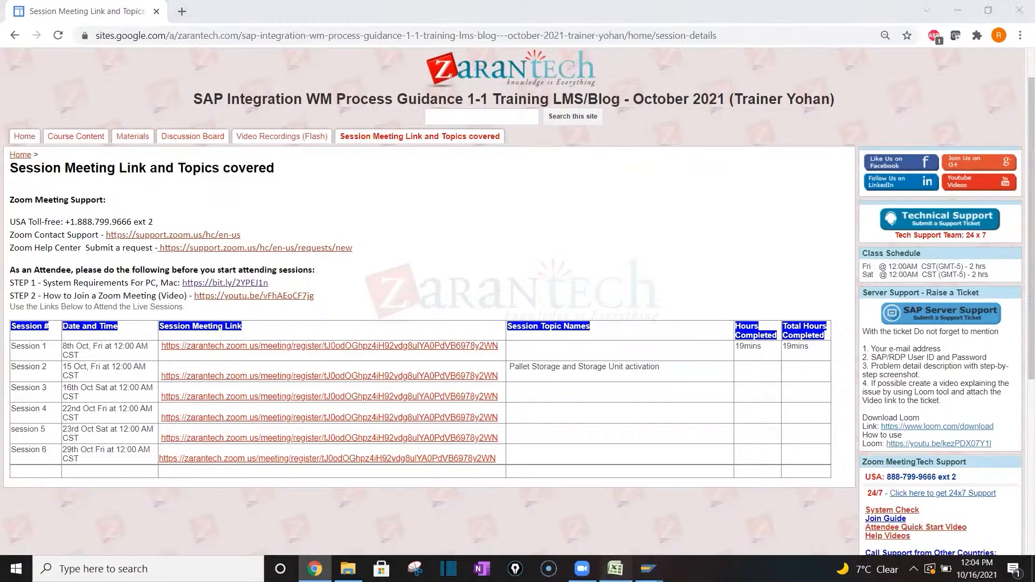
pyautogui.click(62, 536)
pyautogui.click(215, 242)
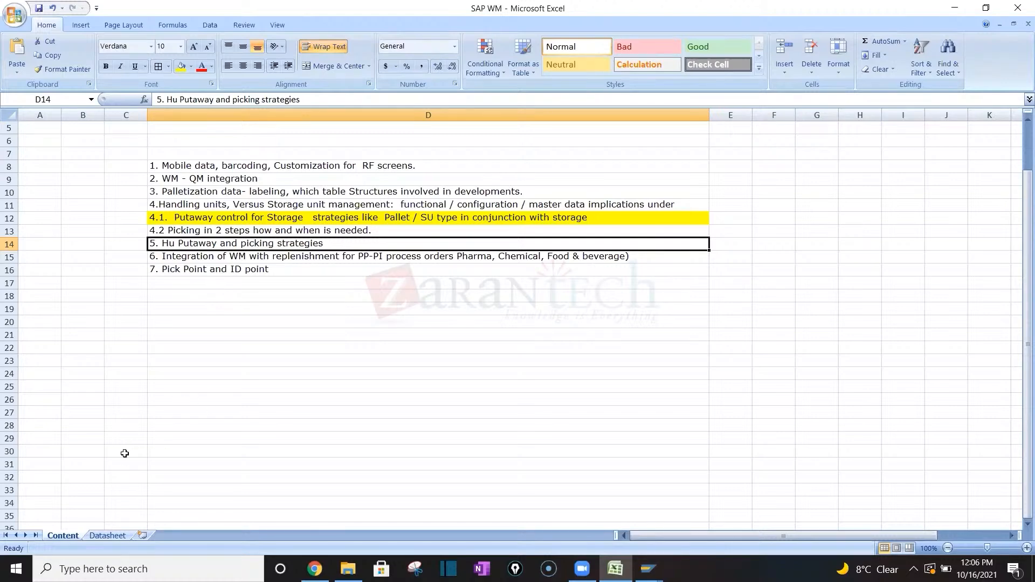
# Review the pallet section table and the SUT check notes for high rack and bulk storage in the Datasheet
pyautogui.click(109, 538)
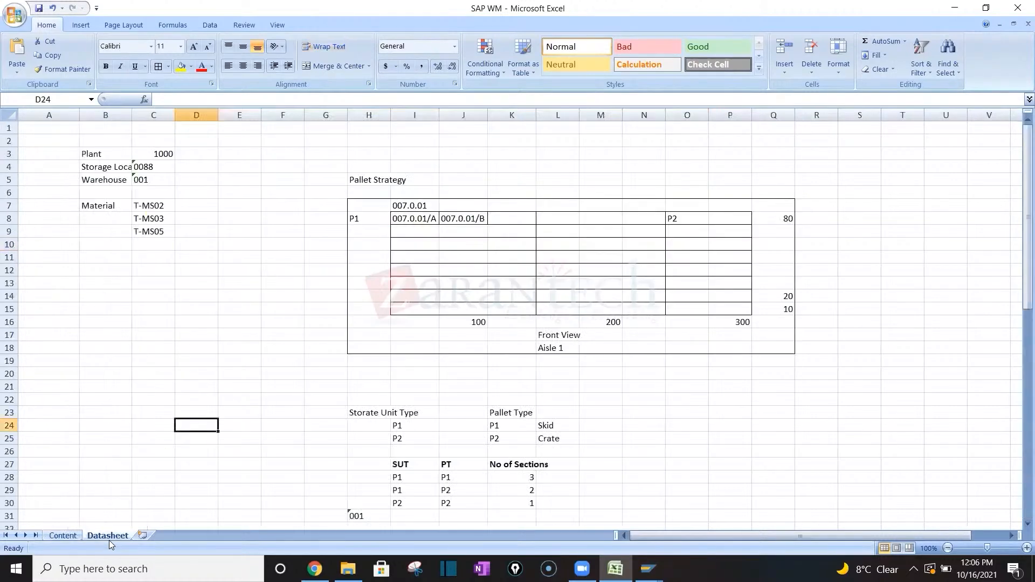
pyautogui.press('Down')
pyautogui.press('Down')
pyautogui.press('Down')
pyautogui.press('Down')
pyautogui.press('Down')
pyautogui.press('Down')
pyautogui.press('Down')
pyautogui.press('Down')
pyautogui.press('Down')
pyautogui.press('Down')
pyautogui.press('Down')
pyautogui.press('Down')
pyautogui.press('Down')
pyautogui.press('Down')
pyautogui.press('Down')
pyautogui.press('Down')
pyautogui.press('Down')
pyautogui.press('Down')
pyautogui.press('Down')
pyautogui.press('Down')
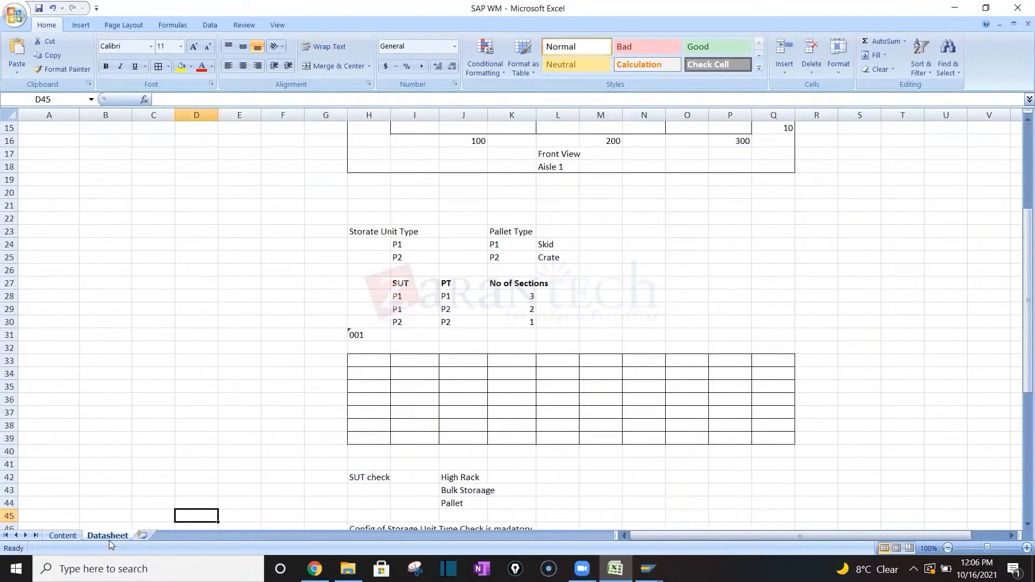
pyautogui.press('Down')
pyautogui.press('Down')
pyautogui.press('Down')
pyautogui.press('Down')
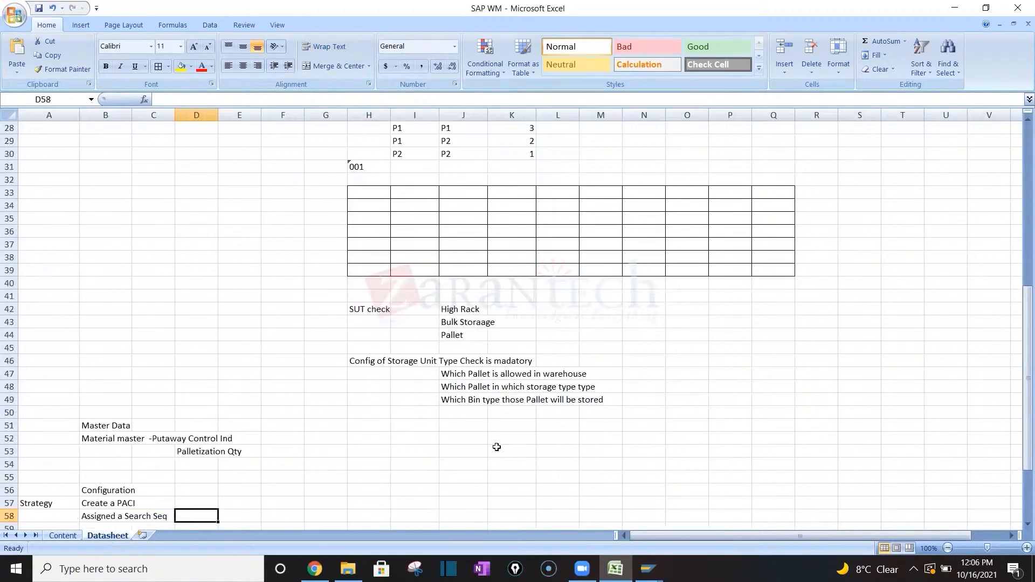
pyautogui.rightClick(469, 305)
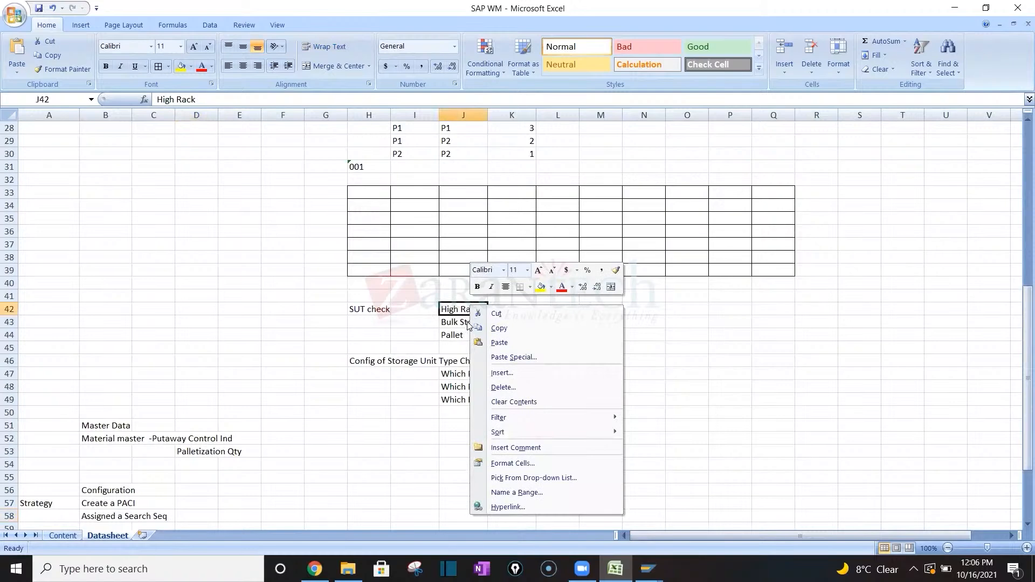
pyautogui.click(468, 321)
pyautogui.click(467, 320)
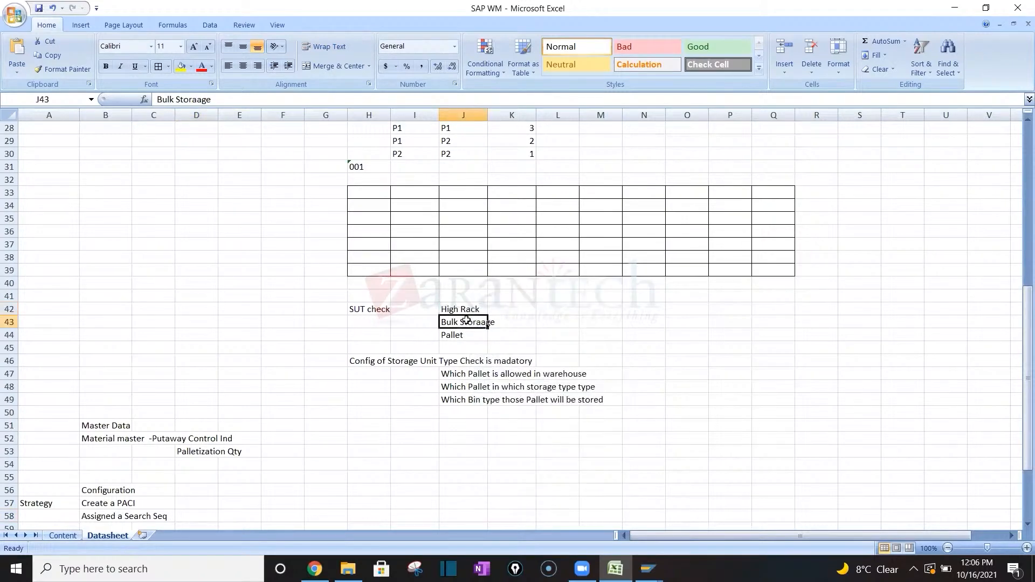
# Enter "Pallet Strategy" in cell A55, just above the Configuration notes in the Datasheet
pyautogui.click(140, 424)
pyautogui.press('Down')
pyautogui.press('Down')
pyautogui.press('Down')
pyautogui.press('Down')
pyautogui.press('Down')
pyautogui.press('Down')
pyautogui.press('Down')
pyautogui.press('Down')
pyautogui.press('Down')
pyautogui.press('Down')
pyautogui.press('Down')
pyautogui.press('Down')
pyautogui.press('Down')
pyautogui.press('Down')
pyautogui.press('Down')
pyautogui.press('Down')
pyautogui.press('Down')
pyautogui.press('Down')
pyautogui.press('Down')
pyautogui.press('Down')
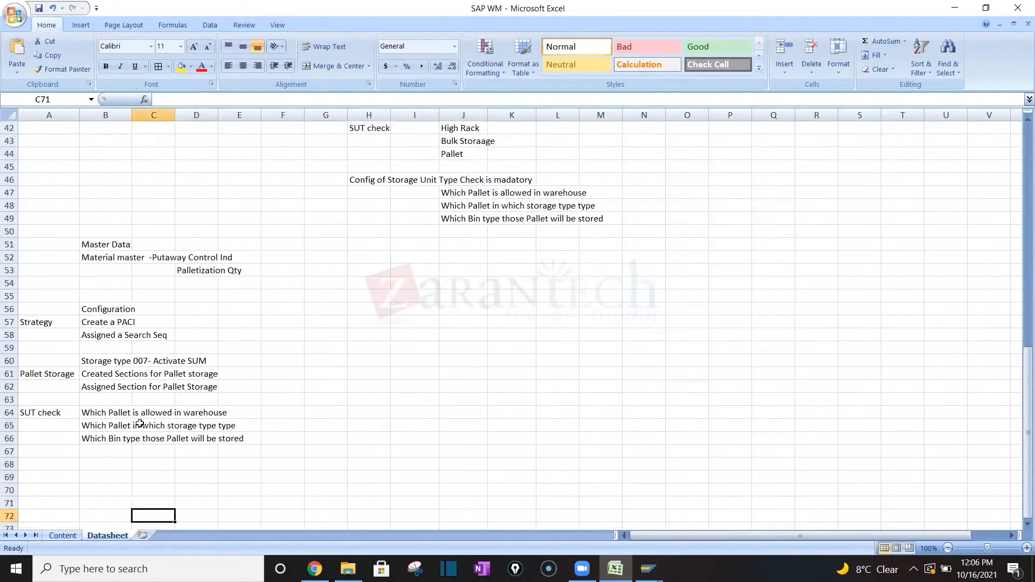
pyautogui.click(40, 281)
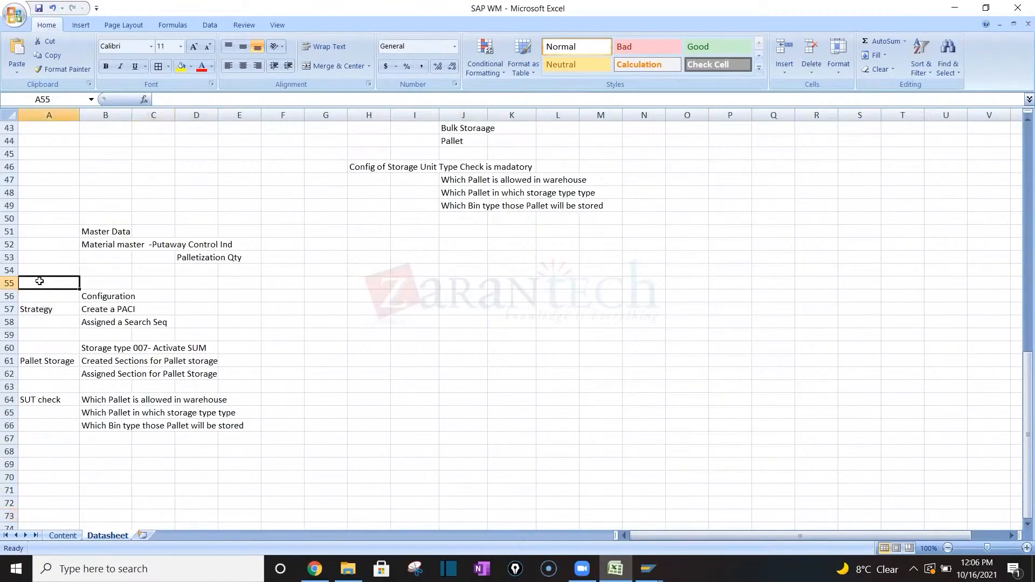
pyautogui.write('Pallet Strategy')
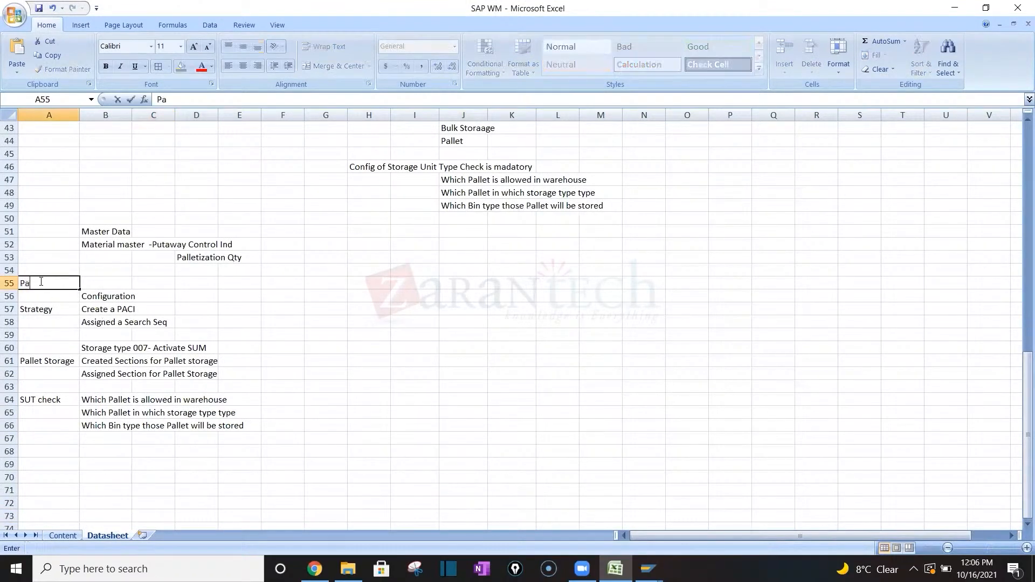
pyautogui.press('Return')
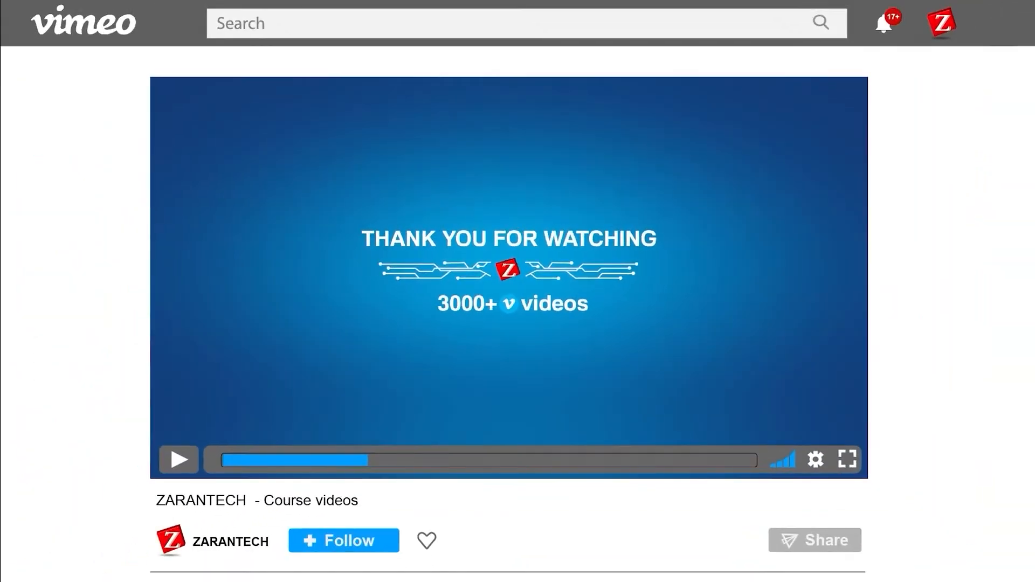
pyautogui.click(427, 542)
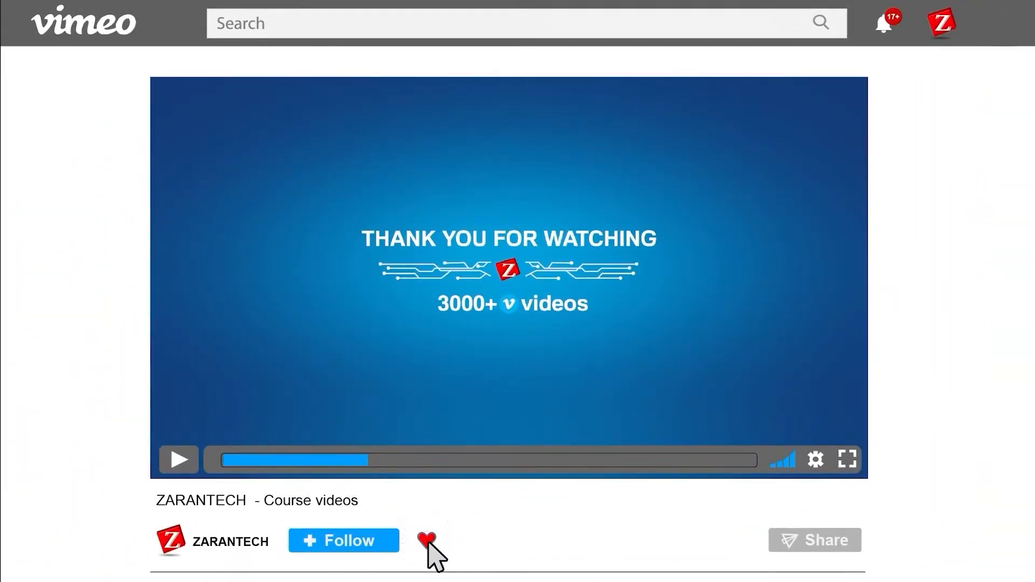
pyautogui.click(347, 542)
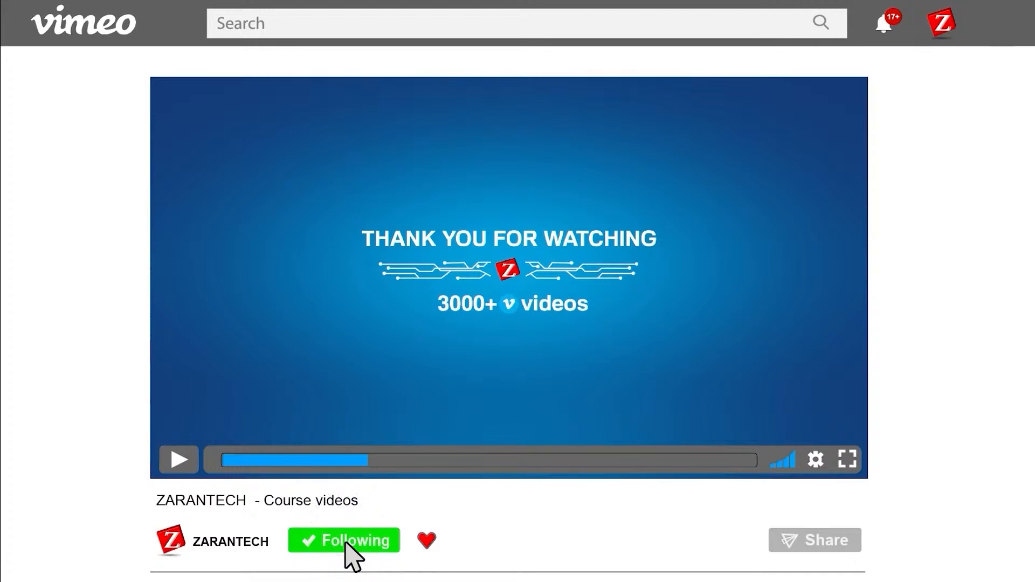